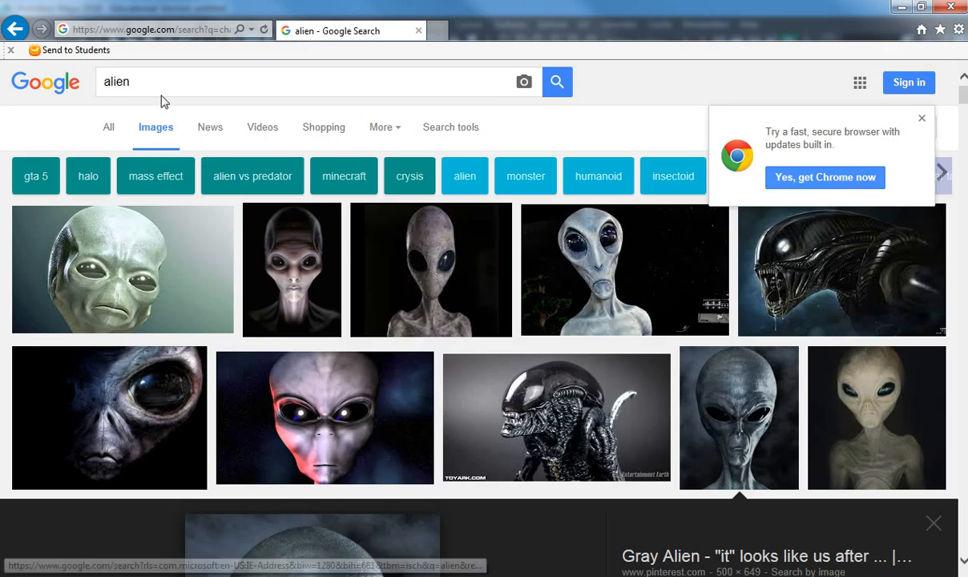
Search the images for "alien references".
click(158, 82)
text(references)
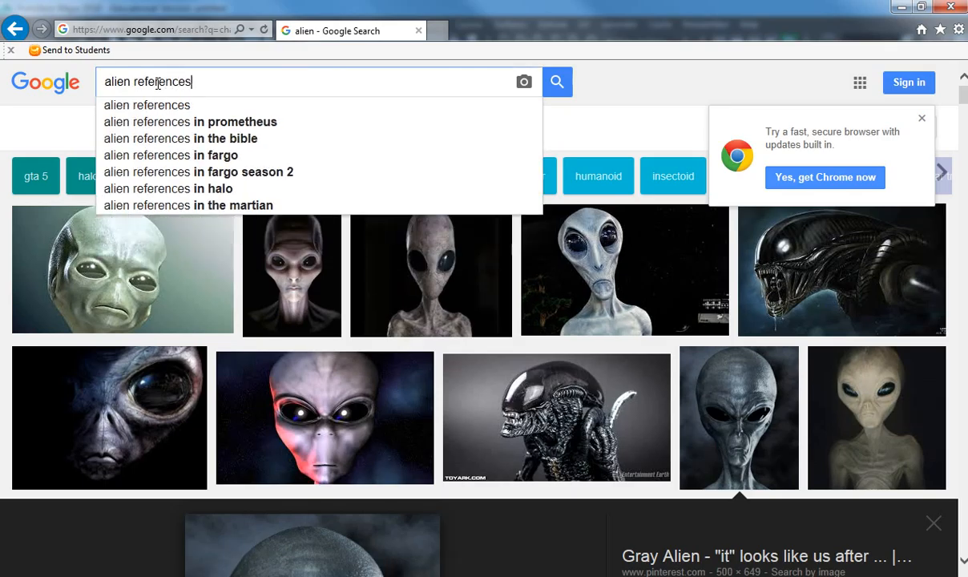
key(Return)
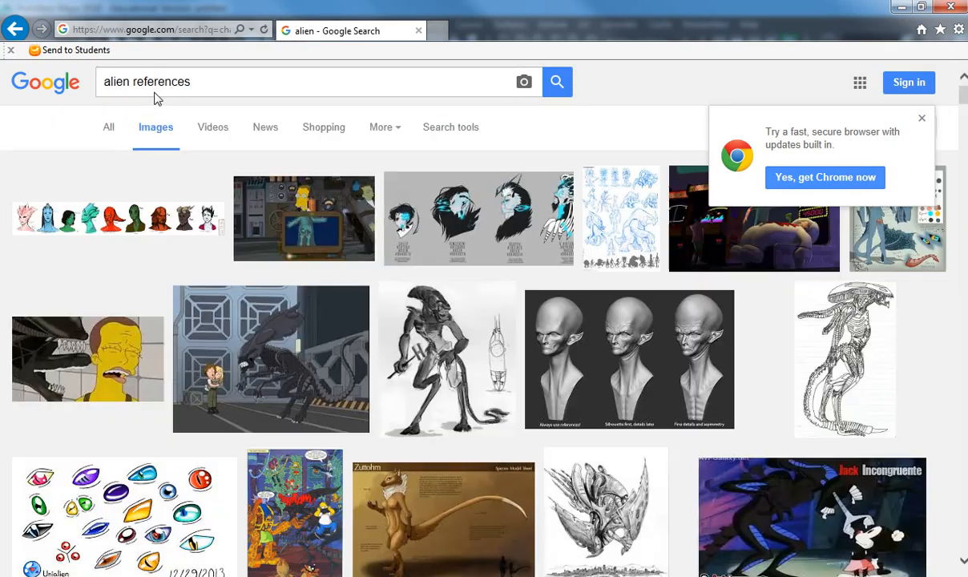
Search the images for "character references" and refine the query to "character references drawing".
double_click(120, 82)
text(character)
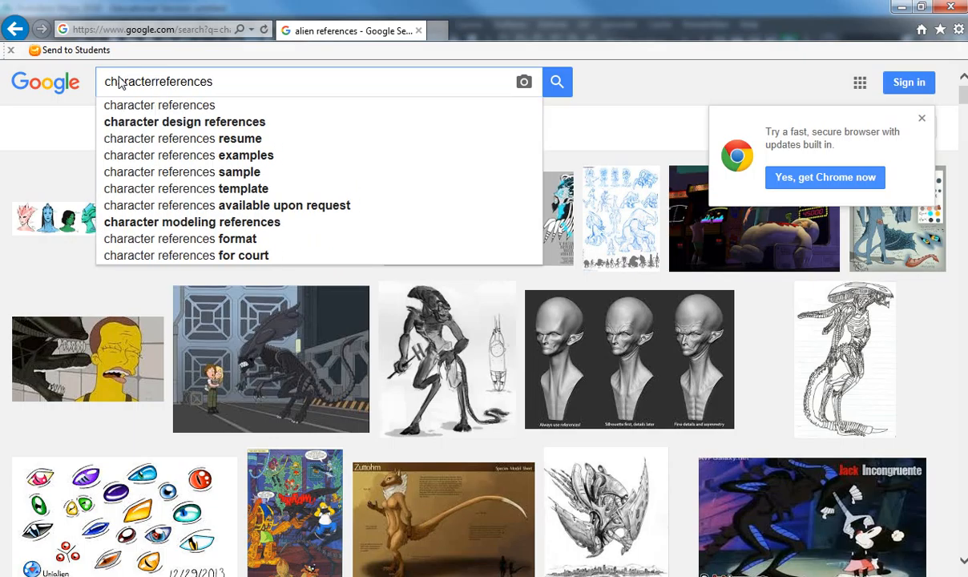
click(153, 105)
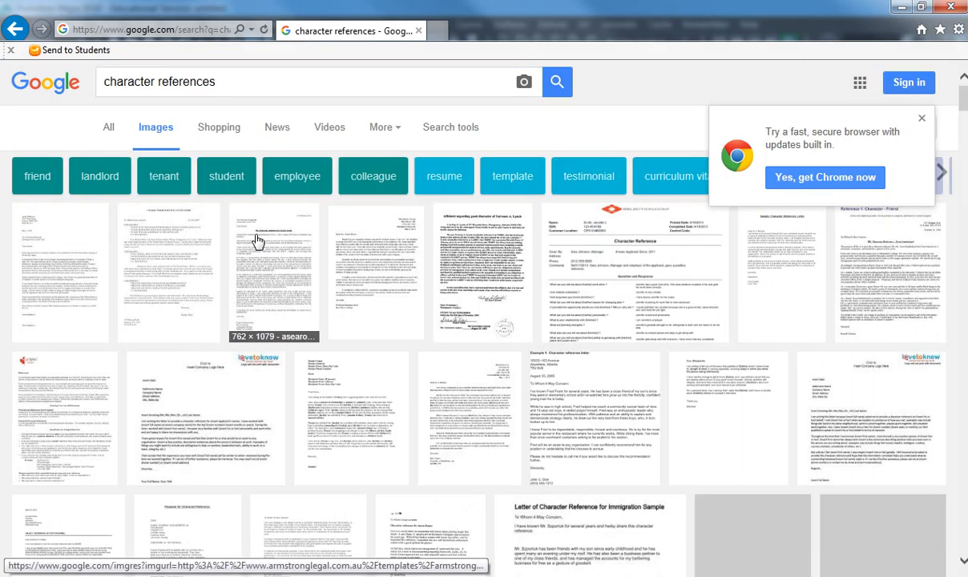
click(225, 82)
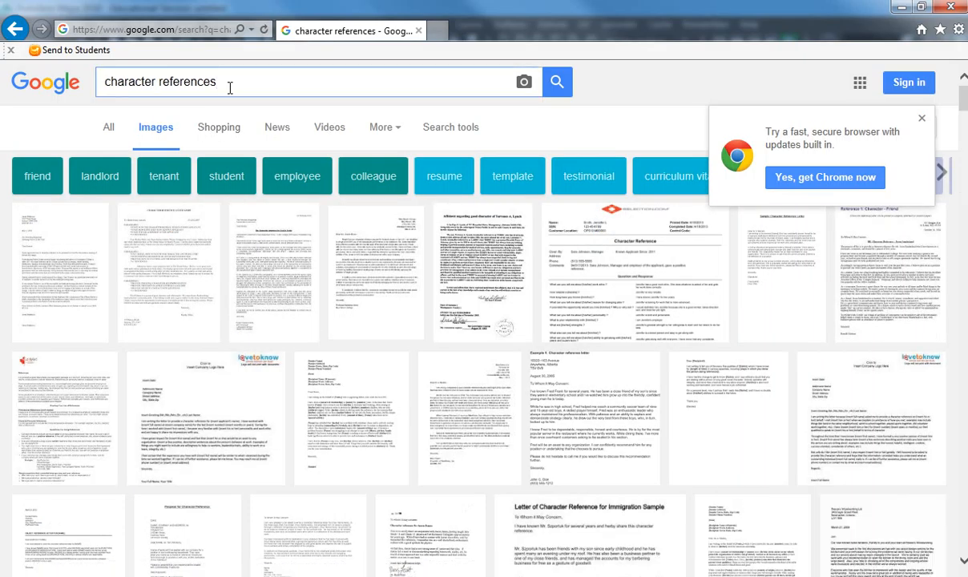
text(drawing)
key(Return)
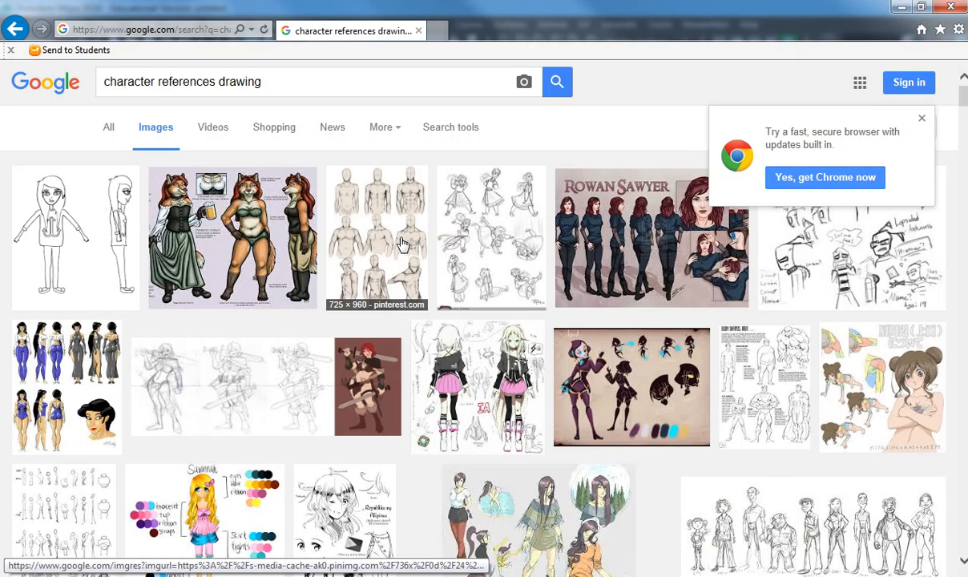
Preview the fox character reference sheet and browse the following results to examine how characters are drawn from several views.
click(229, 227)
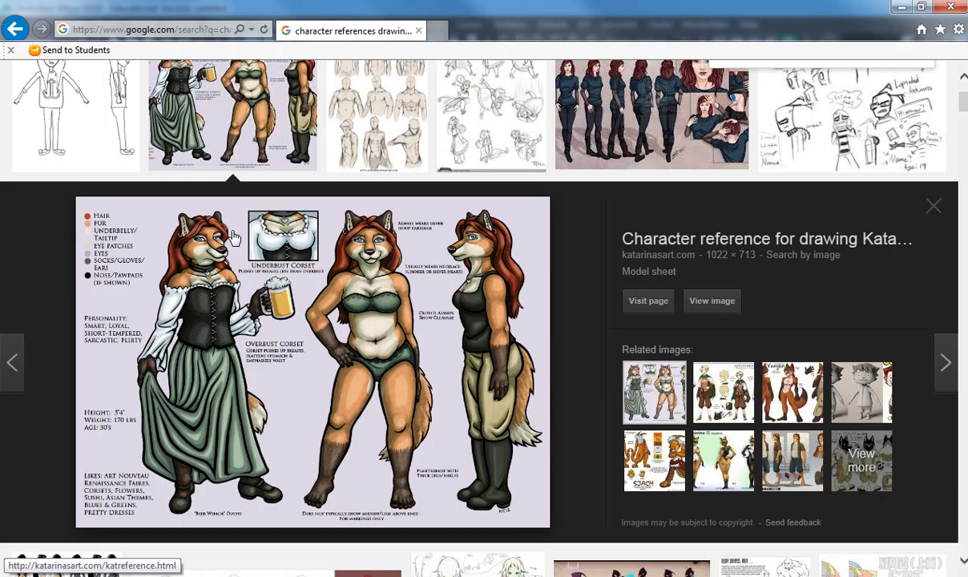
key(Right)
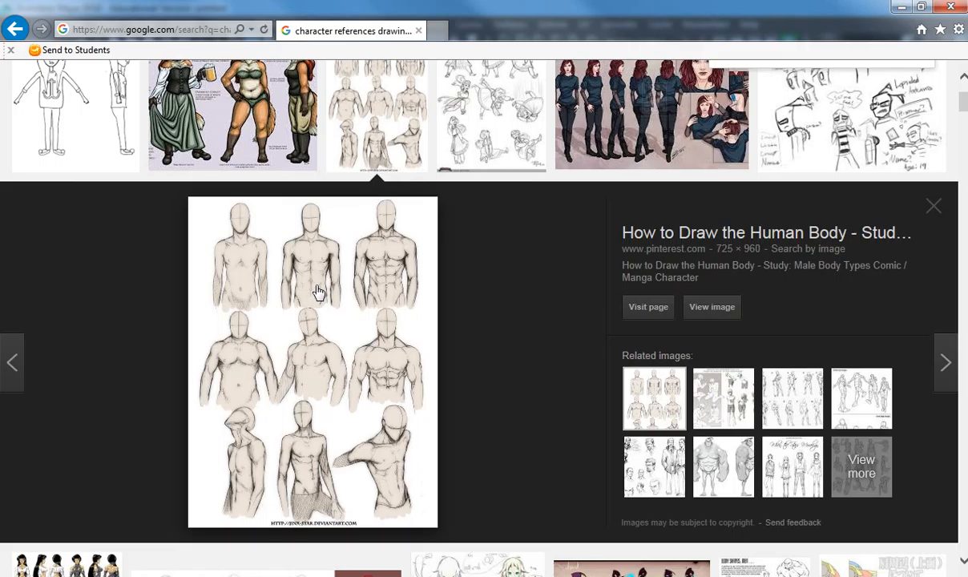
key(Right)
key(Right)
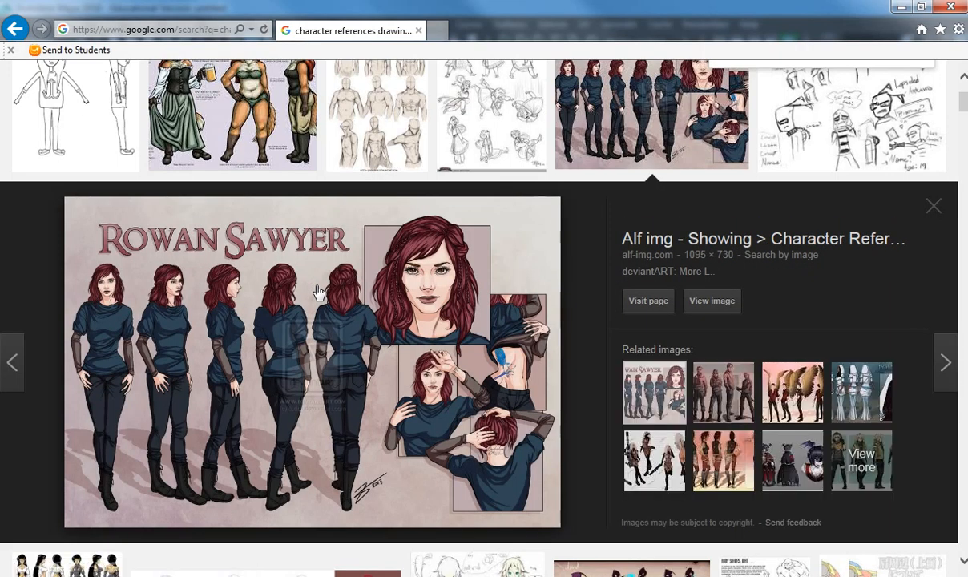
key(Right)
key(Right)
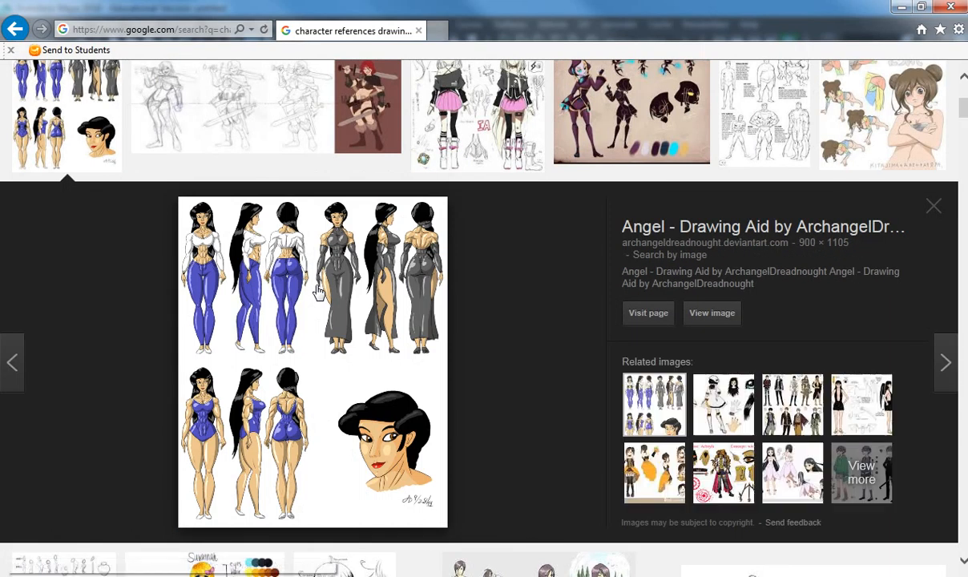
key(Right)
key(Right)
key(Right)
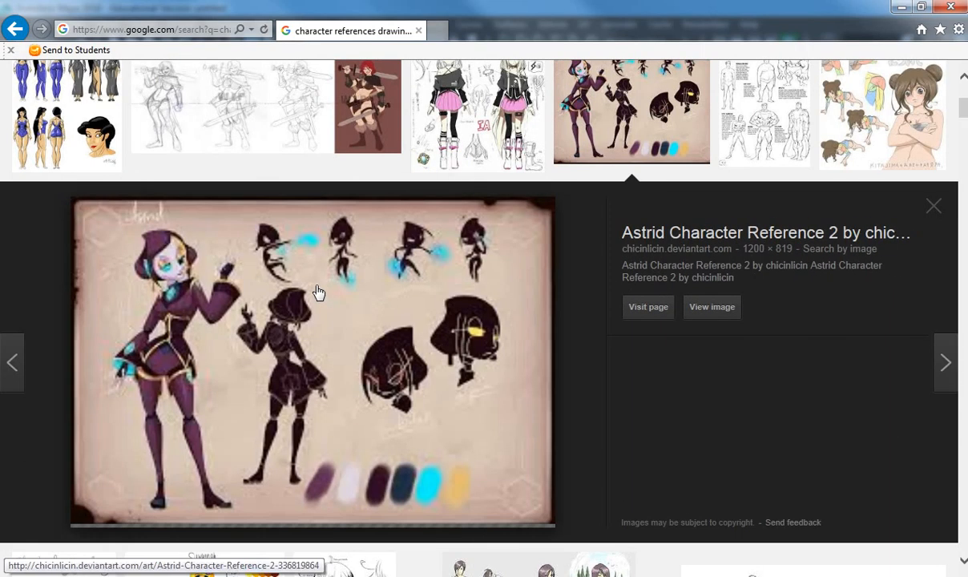
Replace the image search query with "orthographic drawing character" and run it.
scroll(196, 241, up, 4)
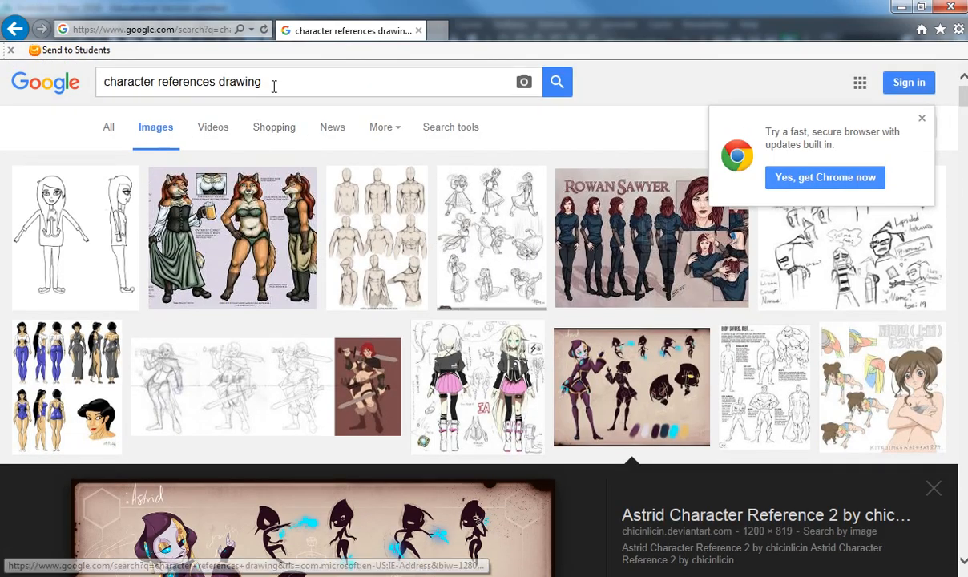
drag(272, 83, 96, 74)
text(orth)
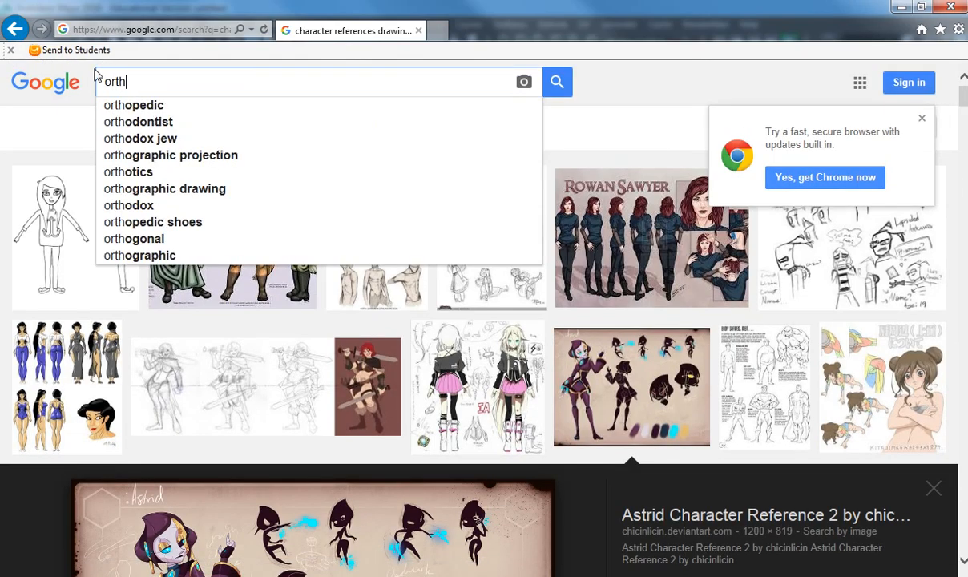
text(ographic d)
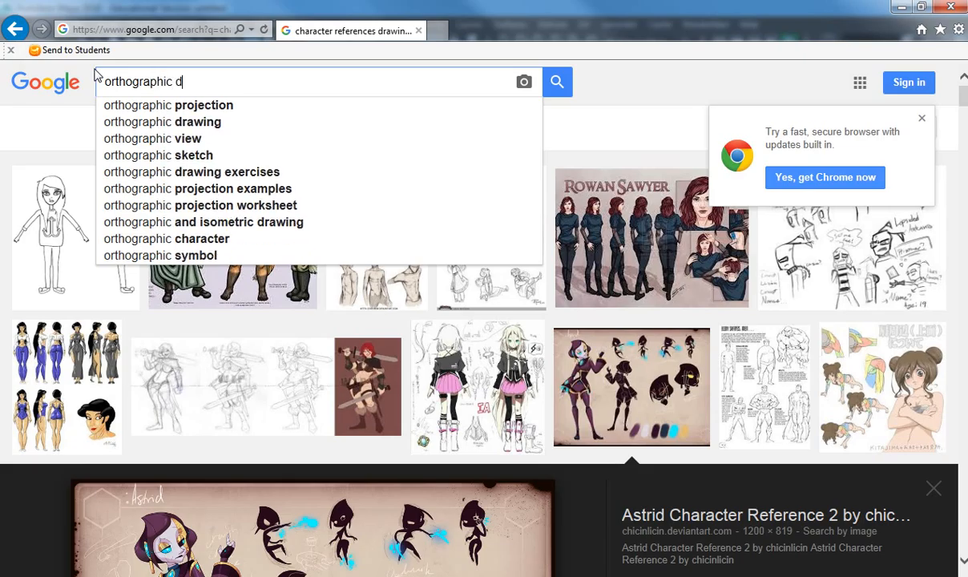
text(rawing character)
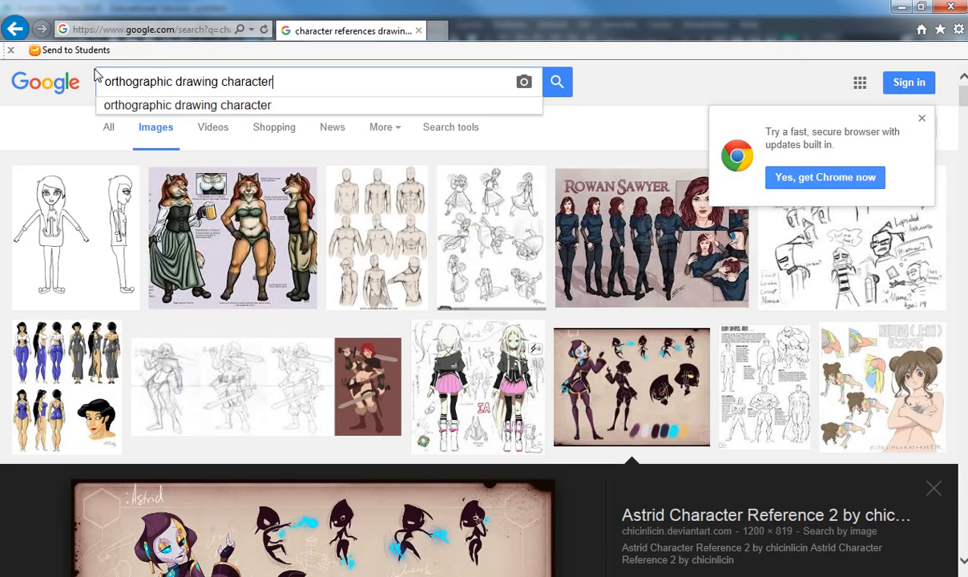
key(Return)
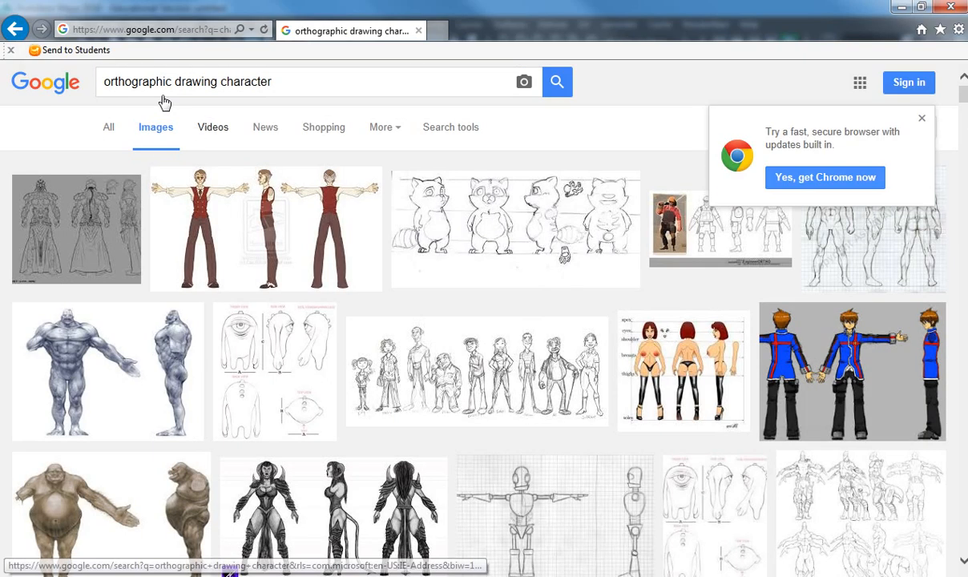
Preview the raccoon turnaround sheet and the following orthographic results, examining how the front, side, back and top views line up.
double_click(149, 88)
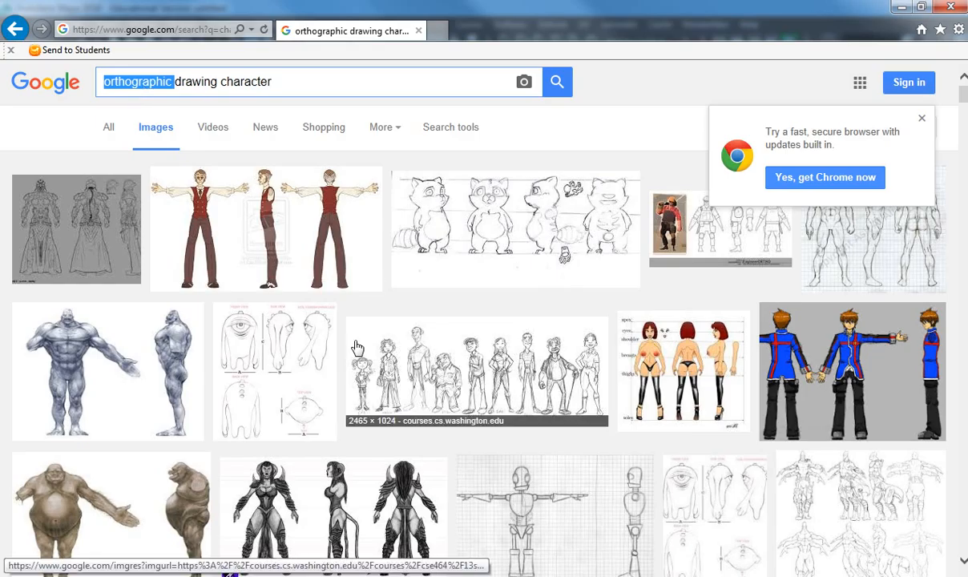
click(481, 221)
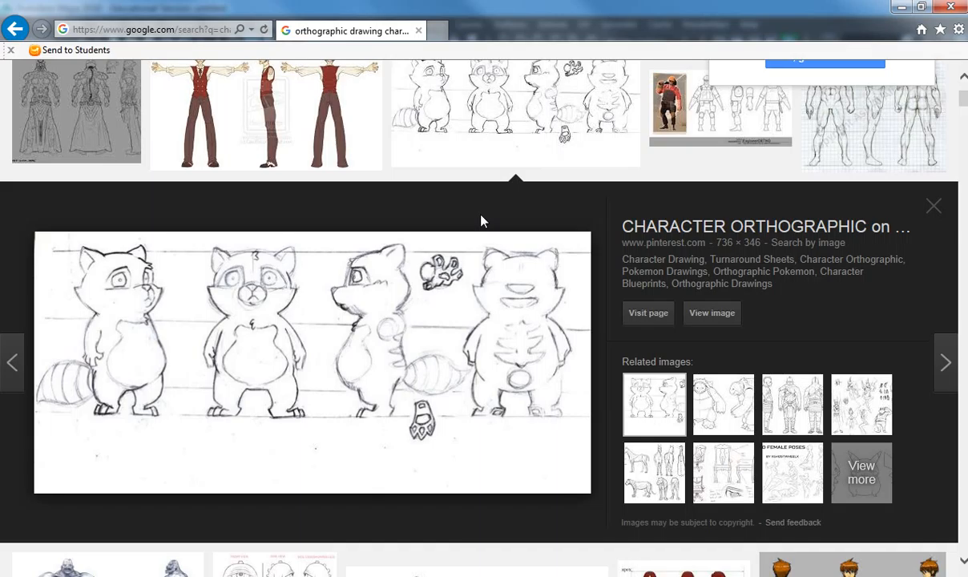
key(Right)
key(Right)
key(Right)
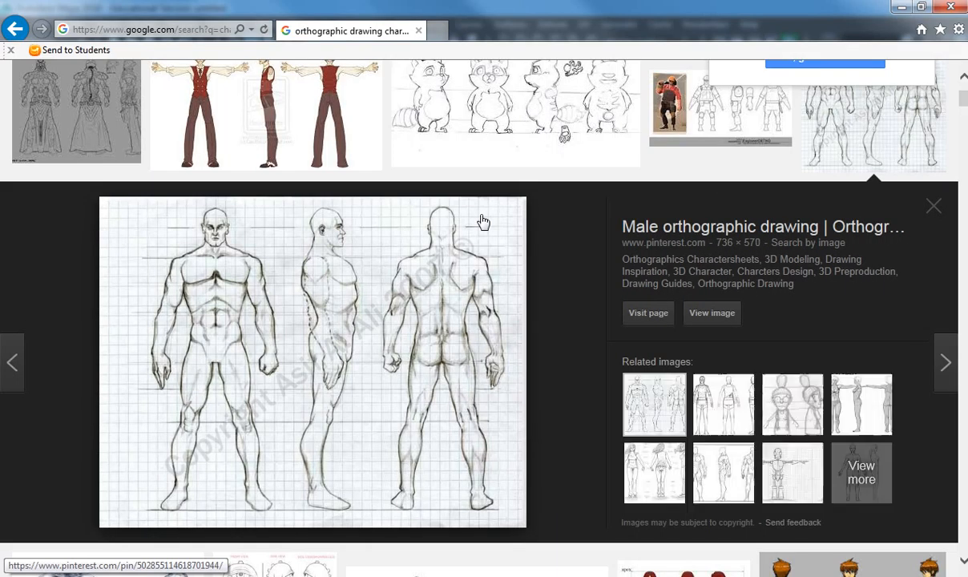
key(Right)
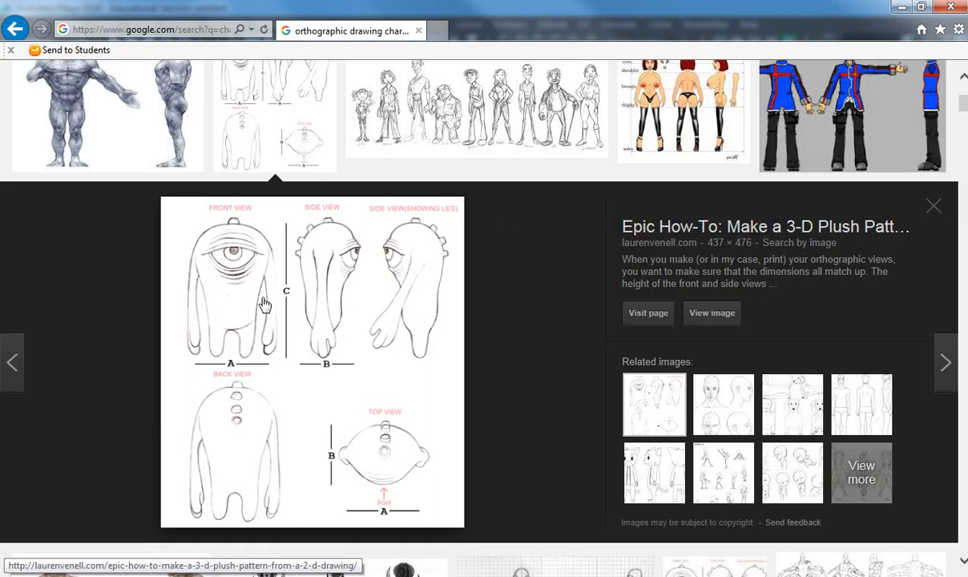
scroll(188, 244, down, 3)
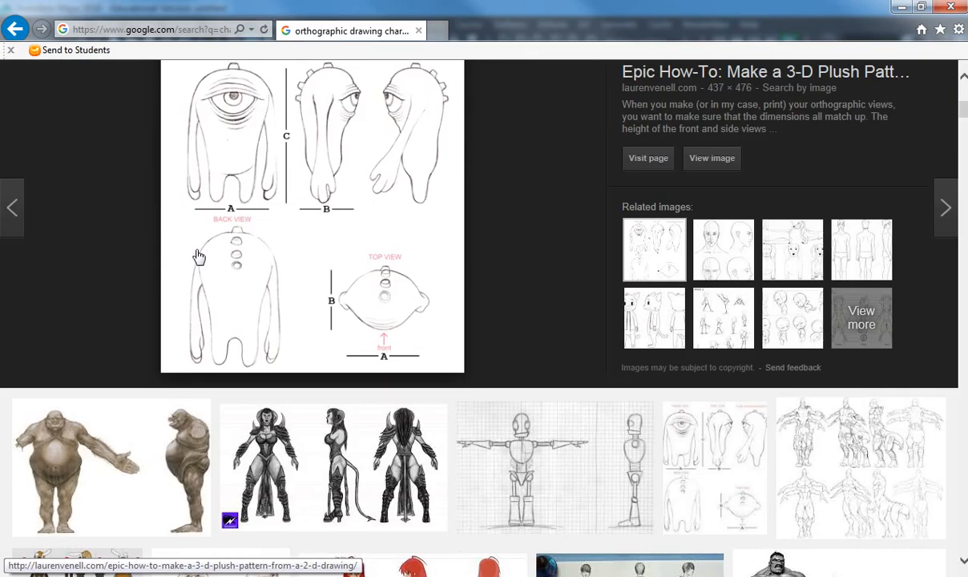
Change the image search query to "orthographic drawing head" and run it.
scroll(138, 138, up, 6)
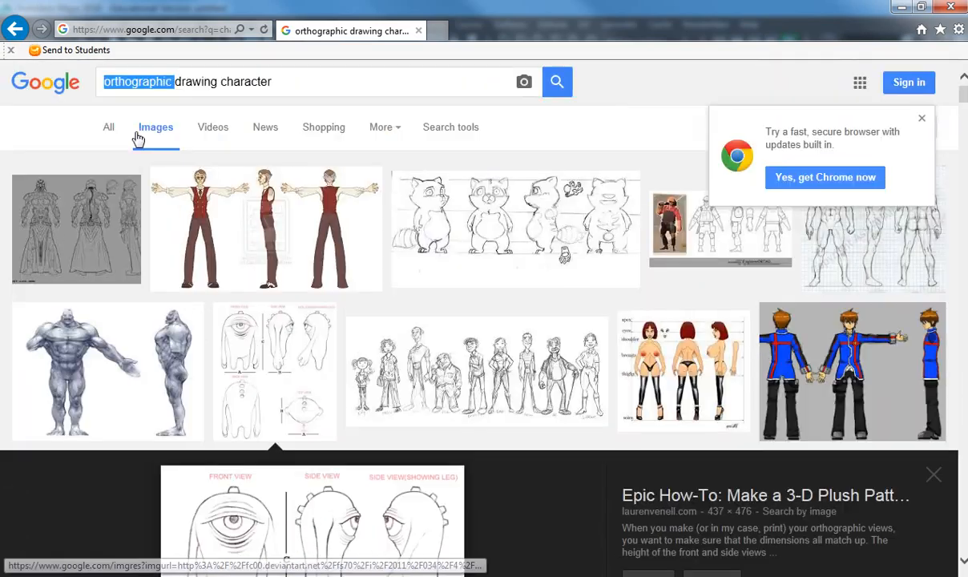
double_click(201, 83)
key(End)
key(BackSpace)
key(BackSpace)
key(BackSpace)
key(BackSpace)
key(BackSpace)
key(BackSpace)
key(BackSpace)
key(BackSpace)
key(BackSpace)
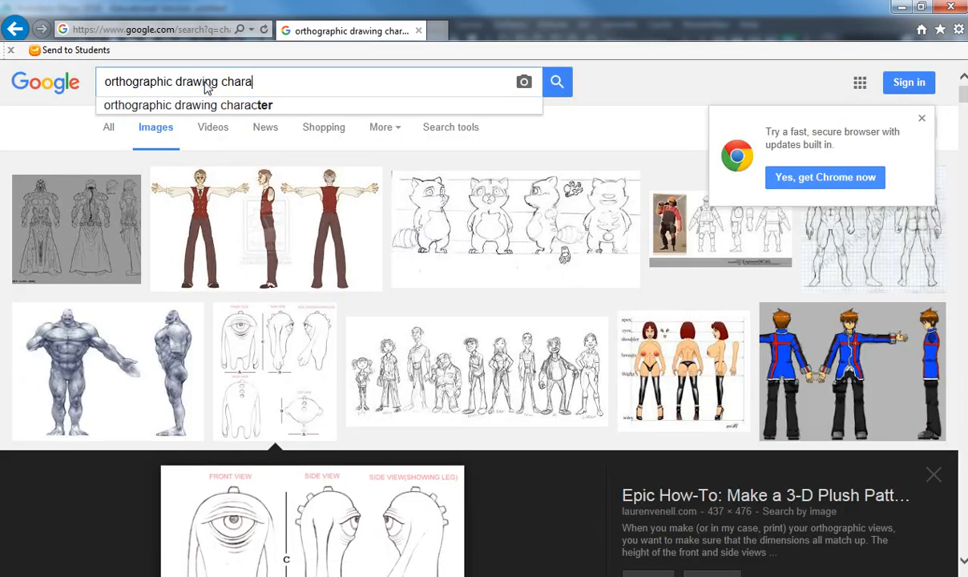
text(head)
key(Return)
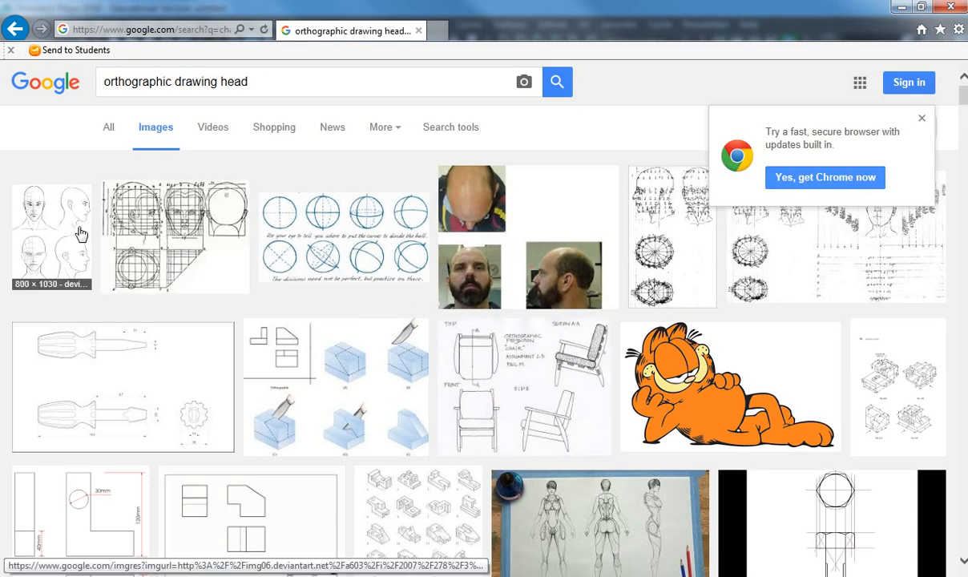
Open the first result's front and side head drawings at full size and save the picture to the Desktop as a JPEG.
click(78, 230)
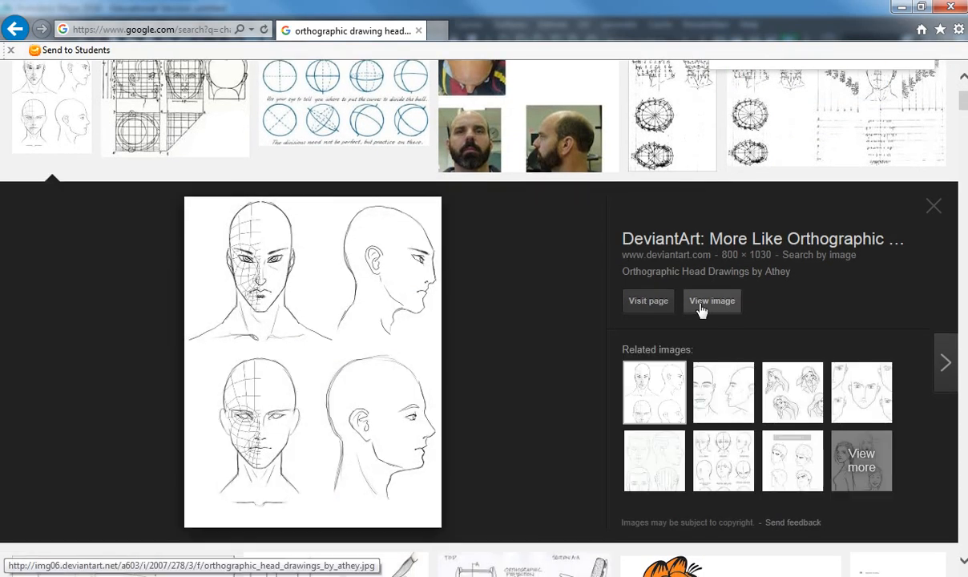
click(709, 310)
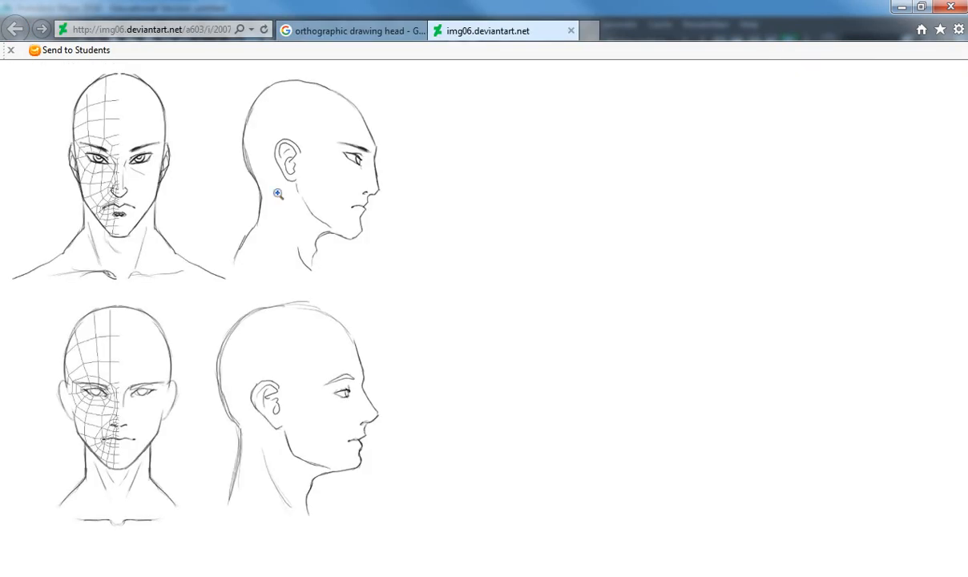
right_click(192, 196)
click(296, 303)
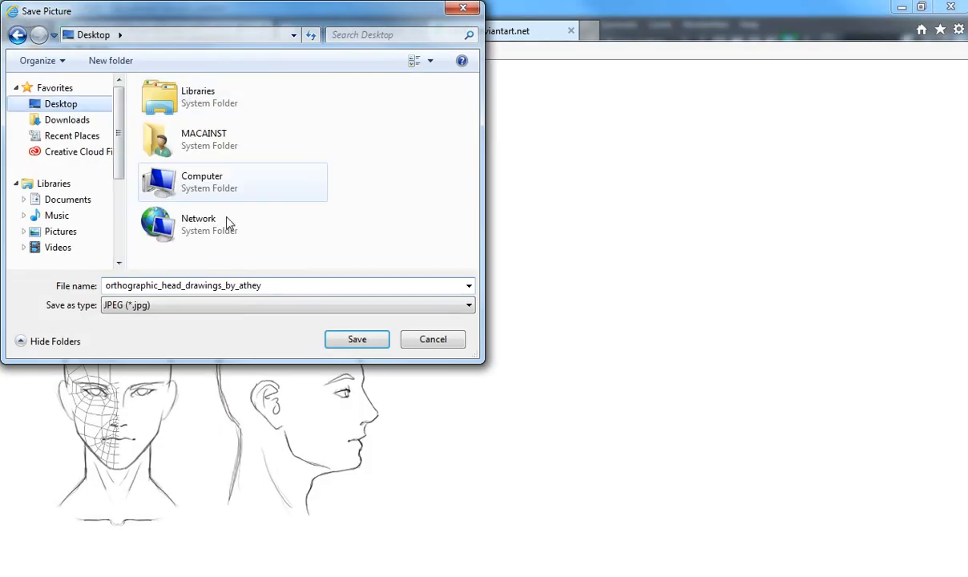
click(357, 339)
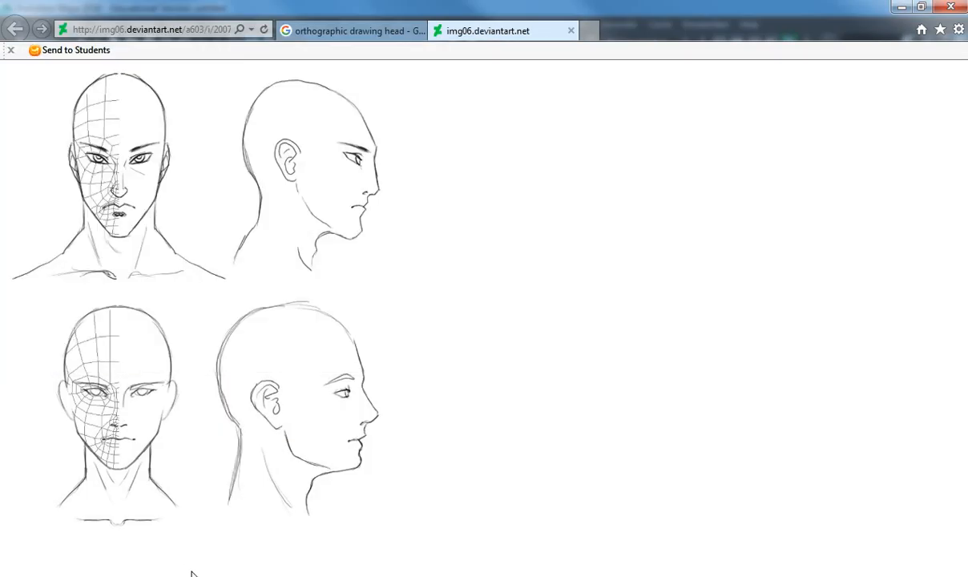
Switch to Maya and create a new project named with the owner's surname plus "_Character_TTh", keeping the 2510/work location and default folders.
mouse_move(196, 574)
click(282, 513)
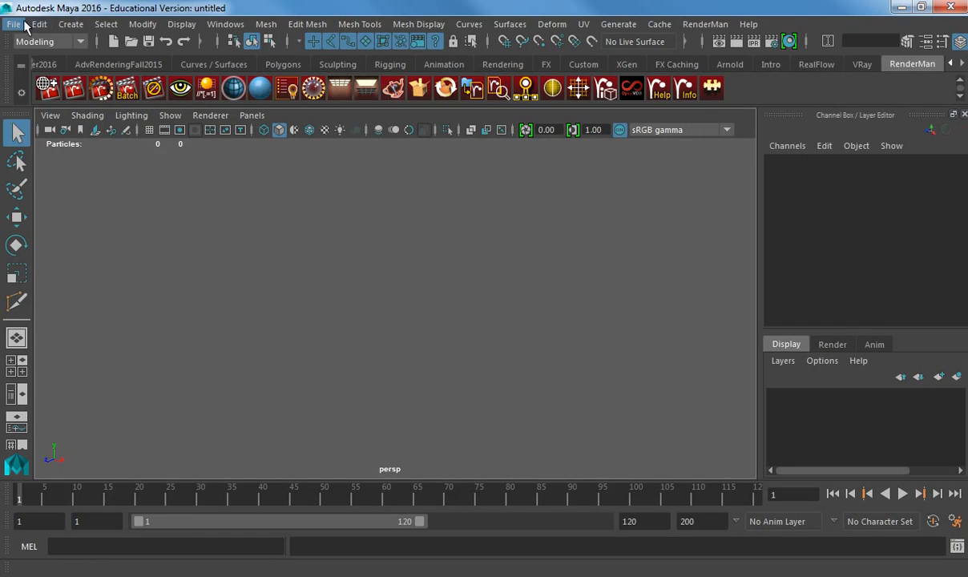
click(14, 24)
click(73, 469)
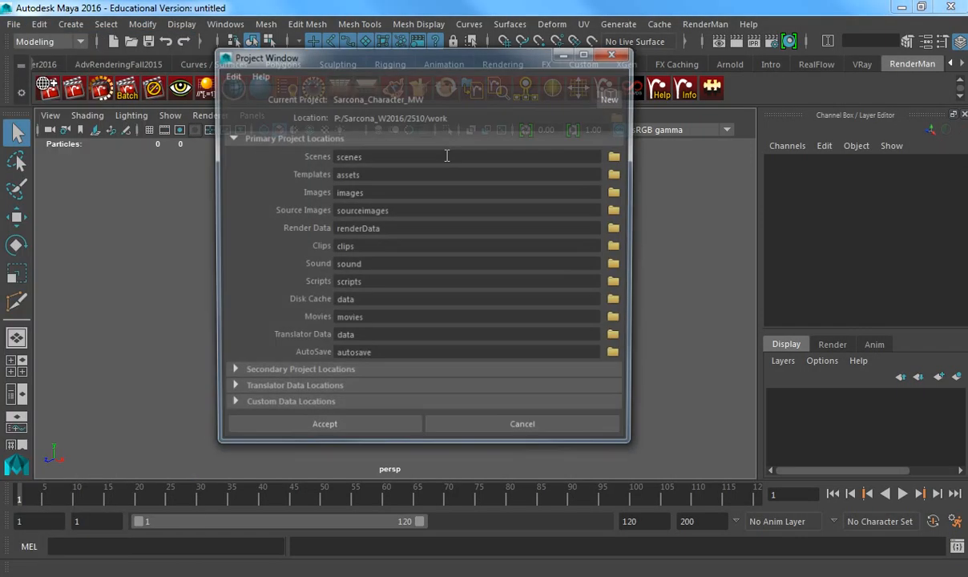
click(613, 97)
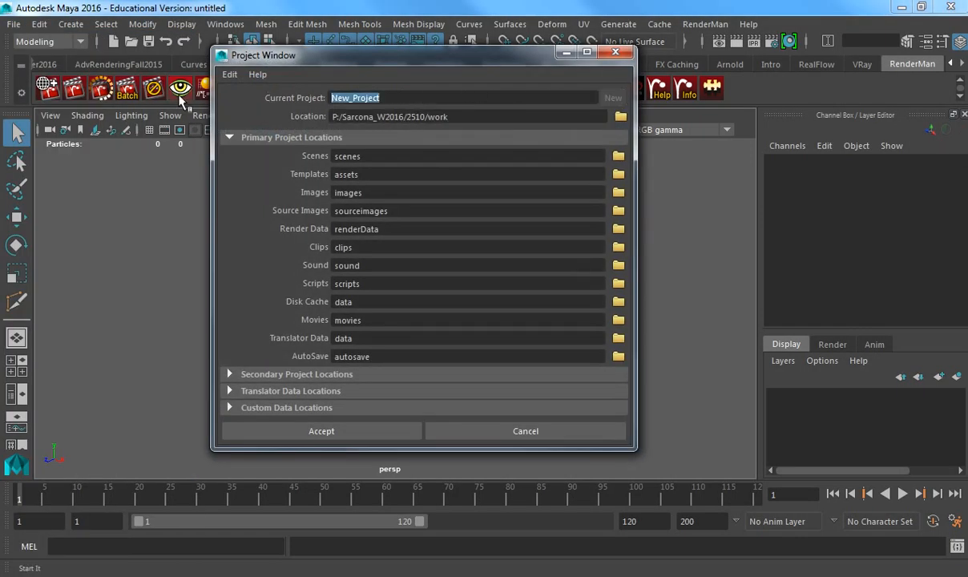
text(Sarcona_Character_TTh)
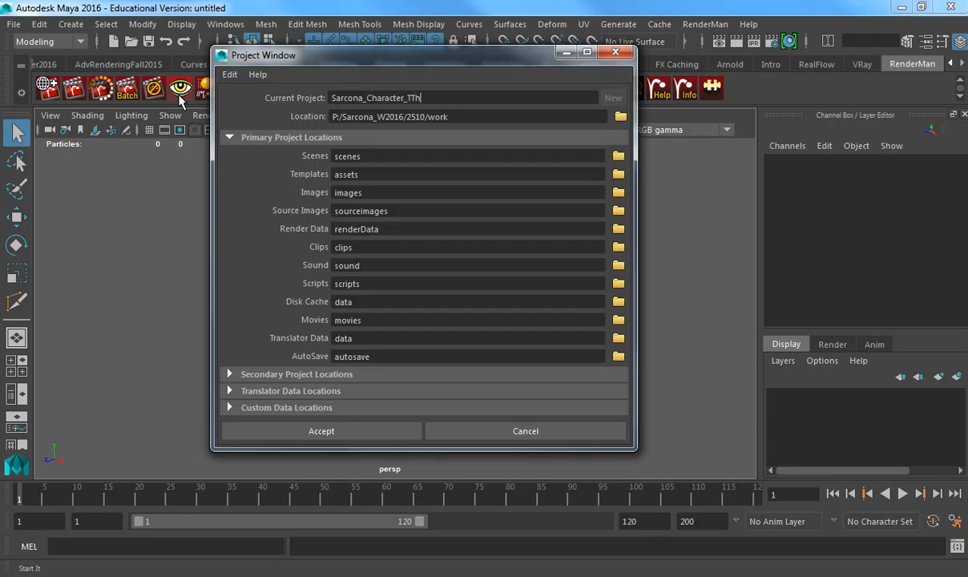
double_click(431, 113)
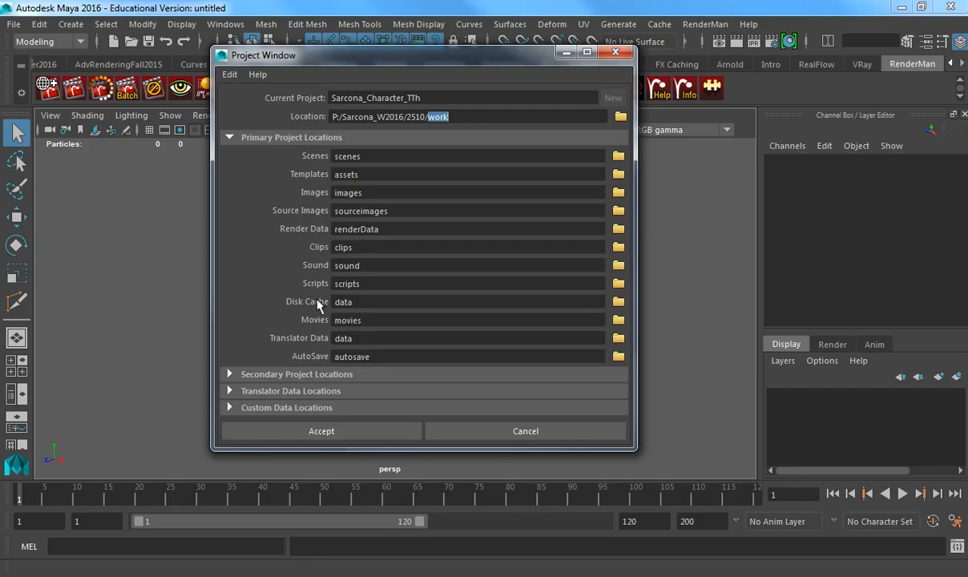
click(322, 430)
Switch to Windows Explorer and pick up the orthographic_head_drawings_by_athey JPEG from the Desktop for transfer to the project.
key(super+e)
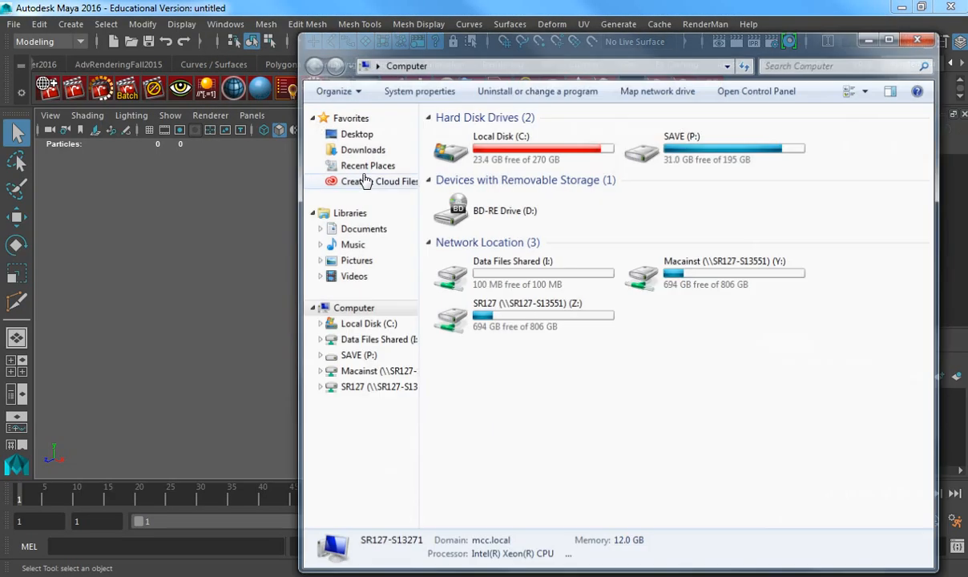
click(352, 133)
click(525, 256)
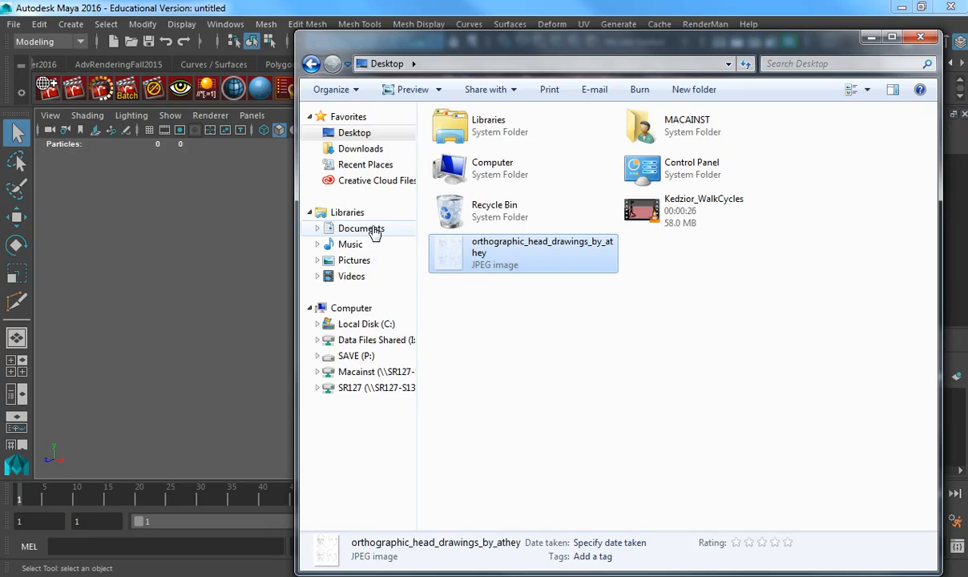
Browse on the SAVE (P:) drive to the 2510/work folder inside the owner's W2016 folder.
click(372, 360)
key(s)
key(Down)
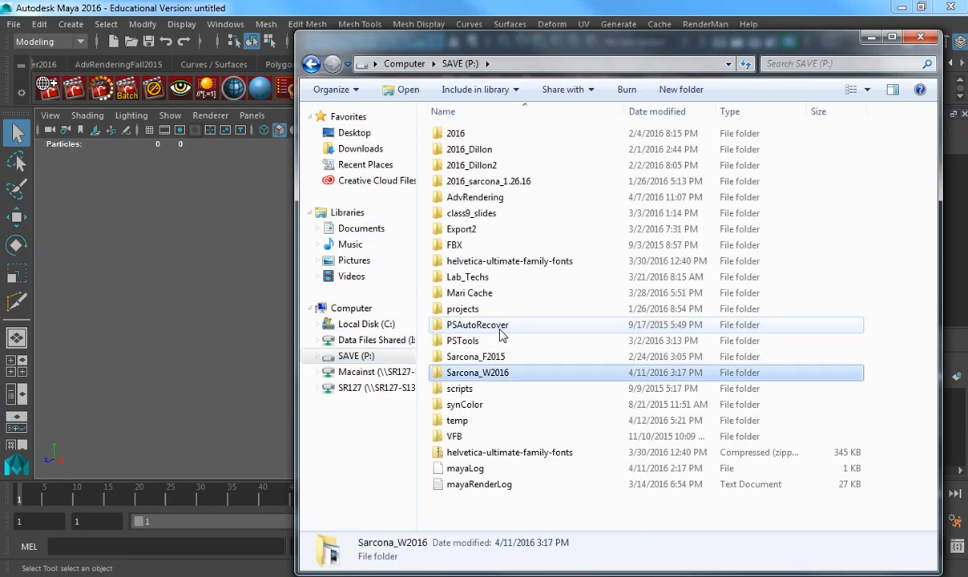
key(Return)
key(2)
key(5)
key(Return)
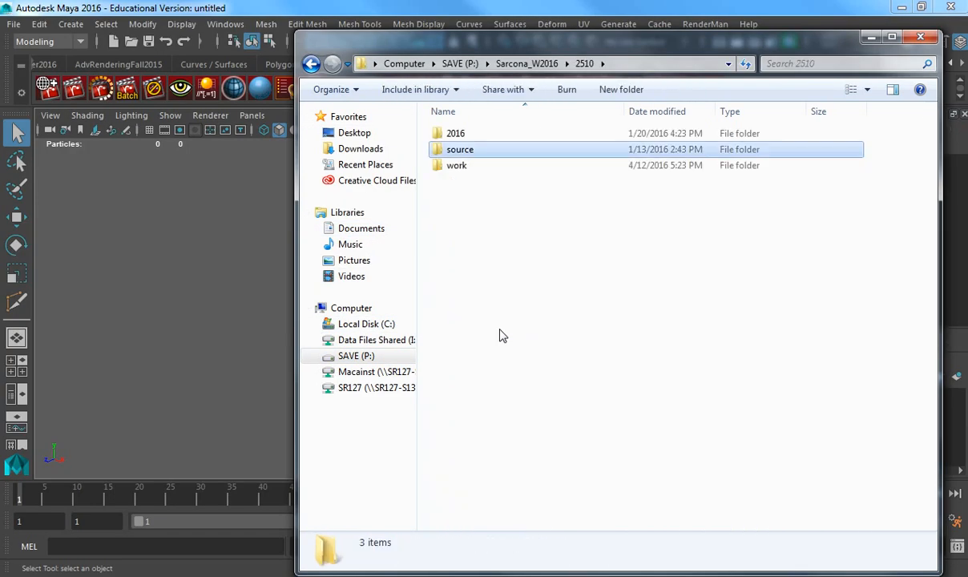
key(w)
key(Return)
Open the Character_TTh project's sourceimages folder and paste the orthographic head drawing JPEG into it.
key(Down)
key(Down)
key(Down)
key(Return)
key(Down)
key(Down)
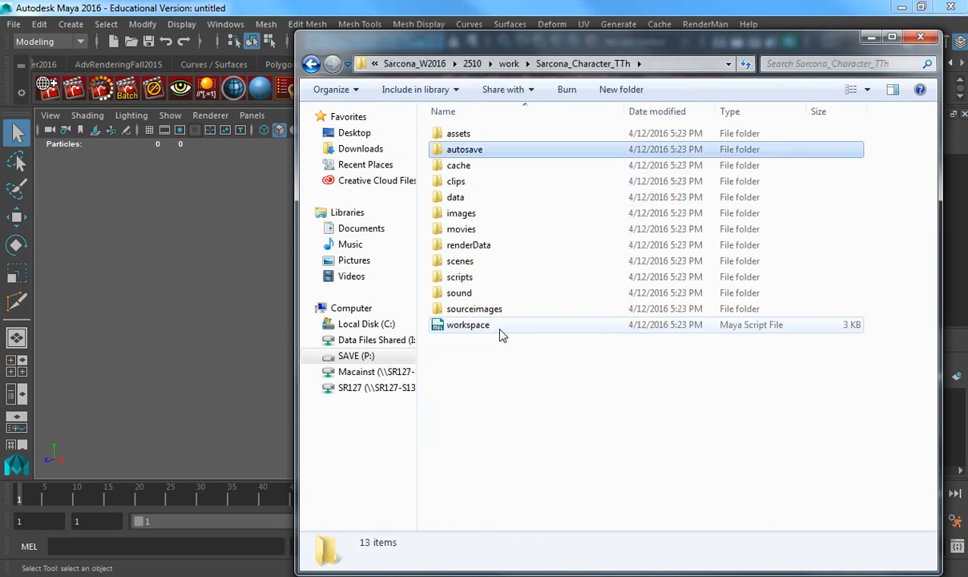
key(s)
key(Down)
key(Down)
key(Down)
key(Return)
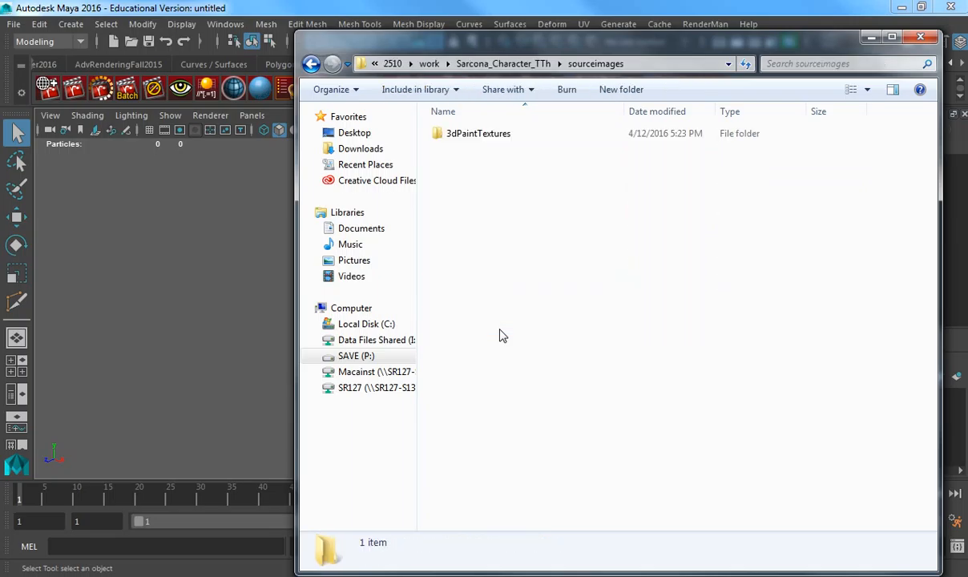
key(o)
Switch back to Maya and turn on the grid in the perspective view.
key(alt+Tab)
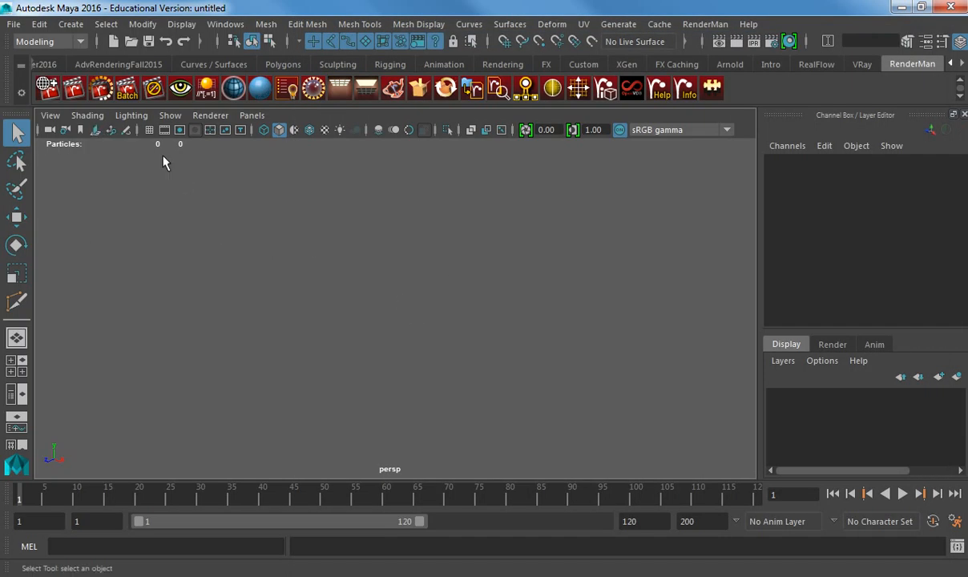
click(149, 129)
scroll(444, 284, down, 4)
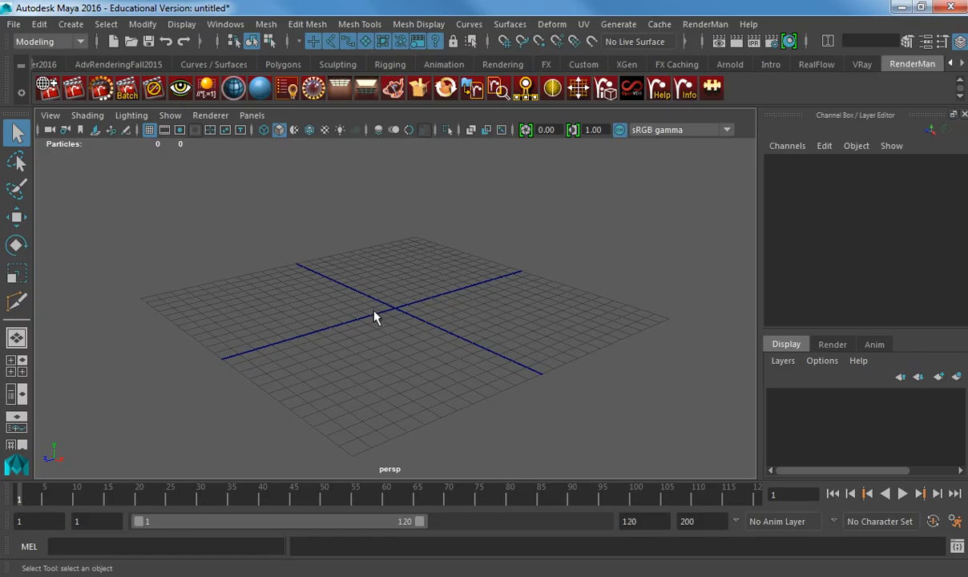
alt+drag(390, 304, 437, 311)
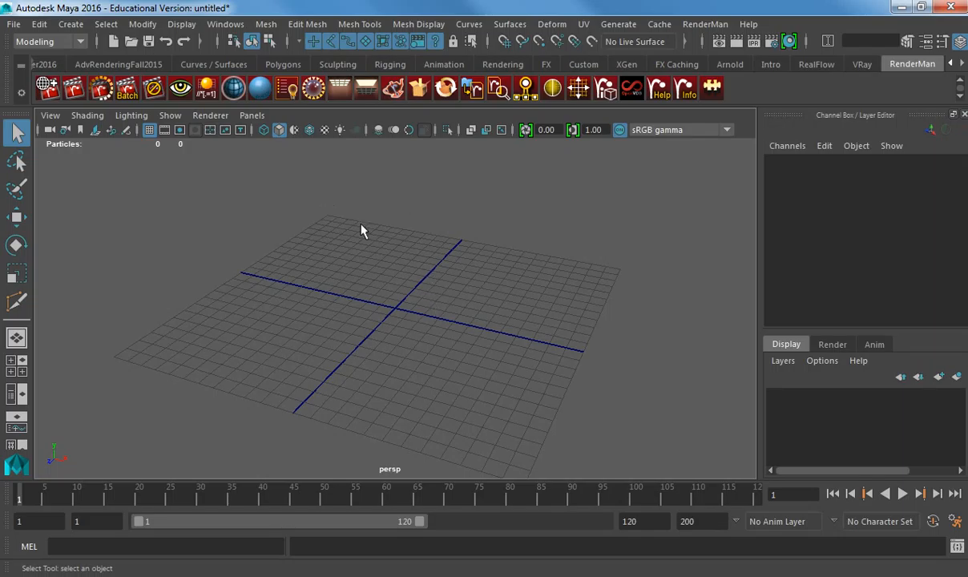
In the front view, import orthographic_head_drawings_by_athey.jpg from sourceimages as an image plane.
key(space)
drag(361, 231, 355, 252)
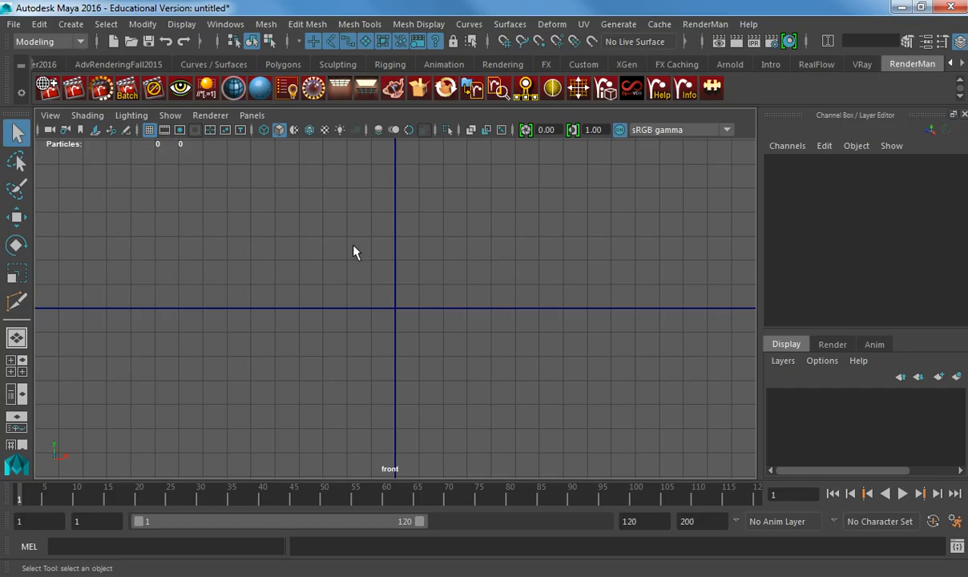
click(49, 116)
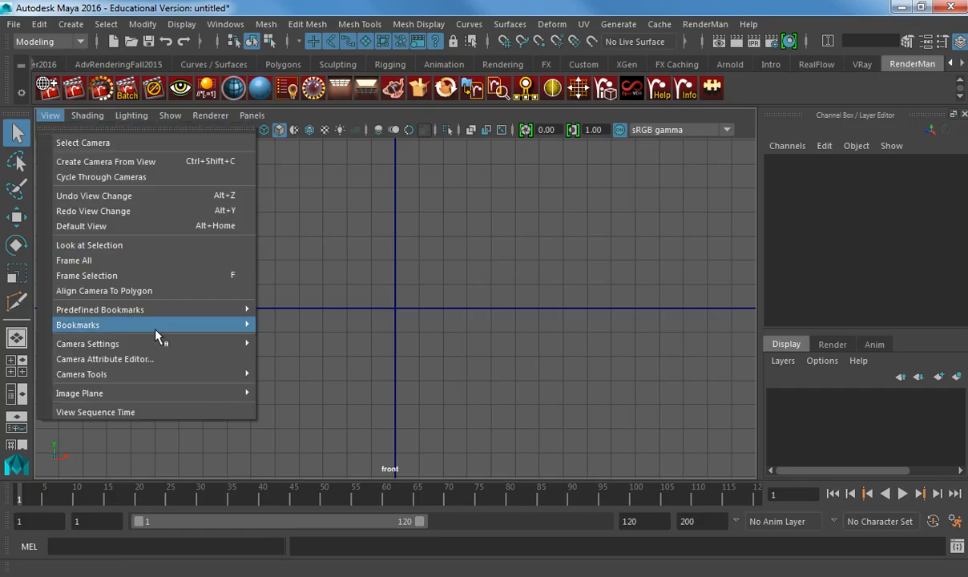
click(321, 417)
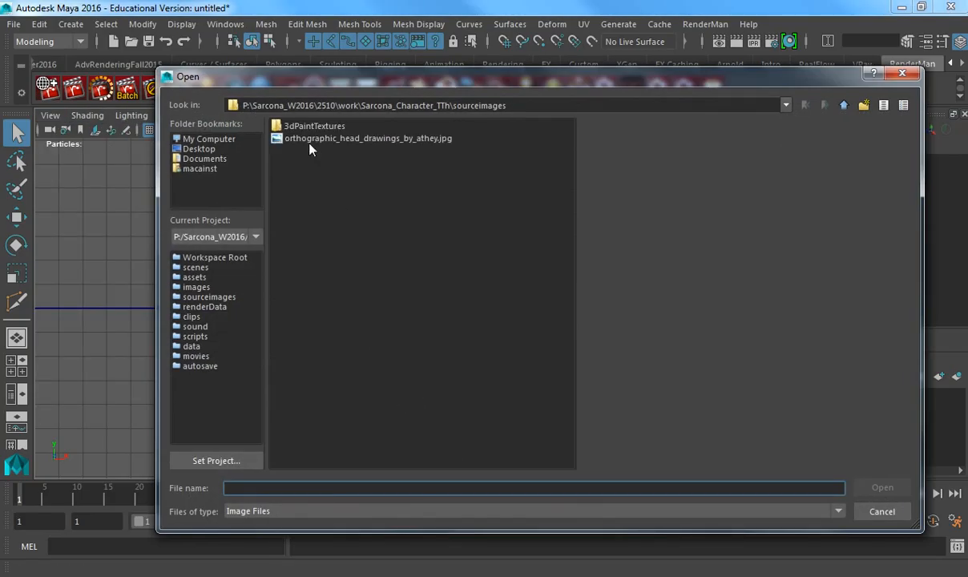
click(318, 141)
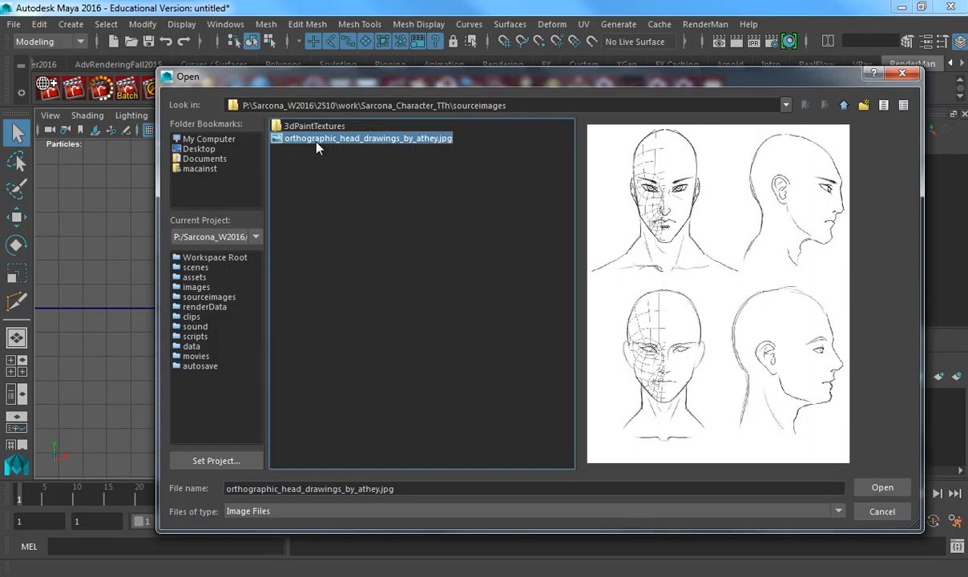
click(882, 488)
Scale the front image plane uniformly to about 1.81 and move it by about -3.19 in X and -2.53 in Y.
key(r)
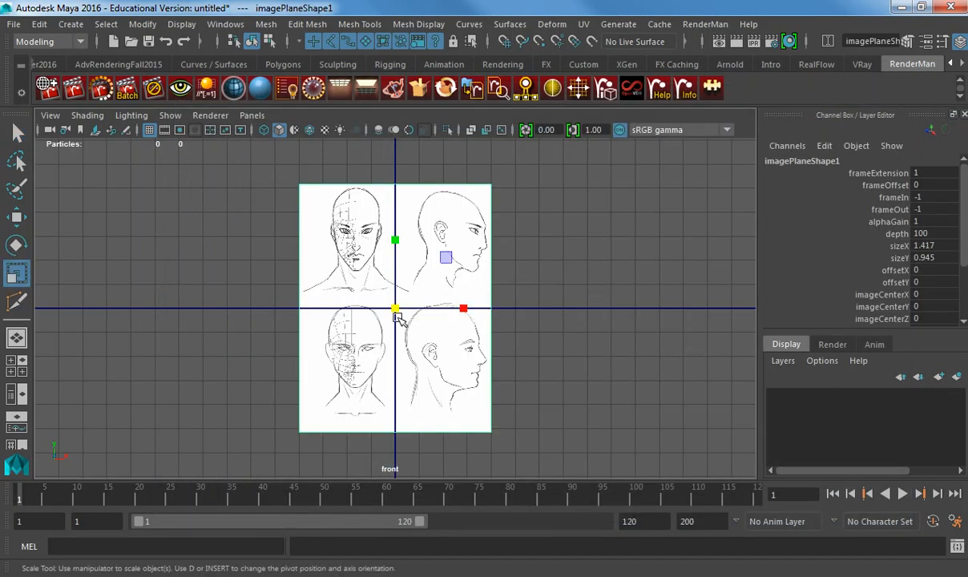
drag(396, 311, 518, 310)
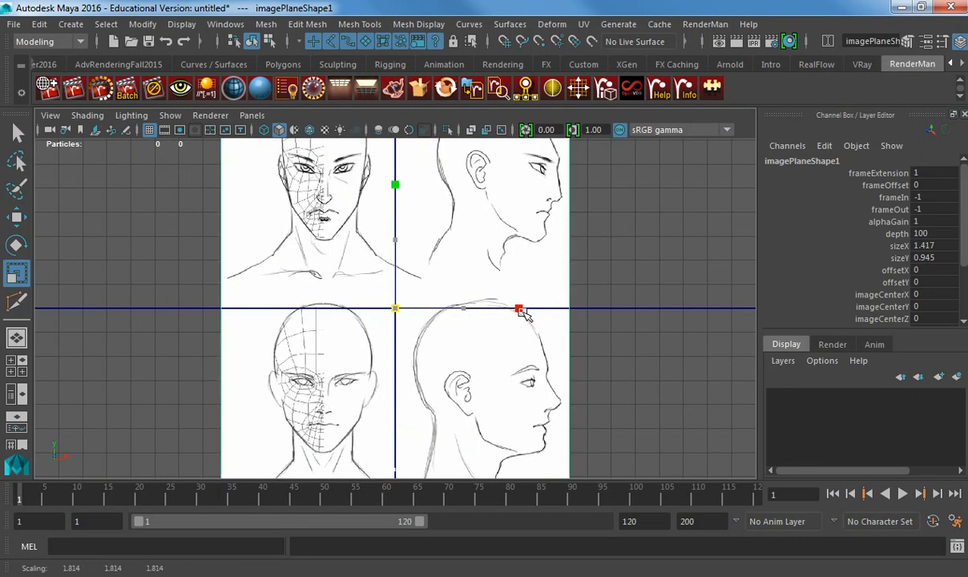
key(w)
drag(406, 311, 306, 390)
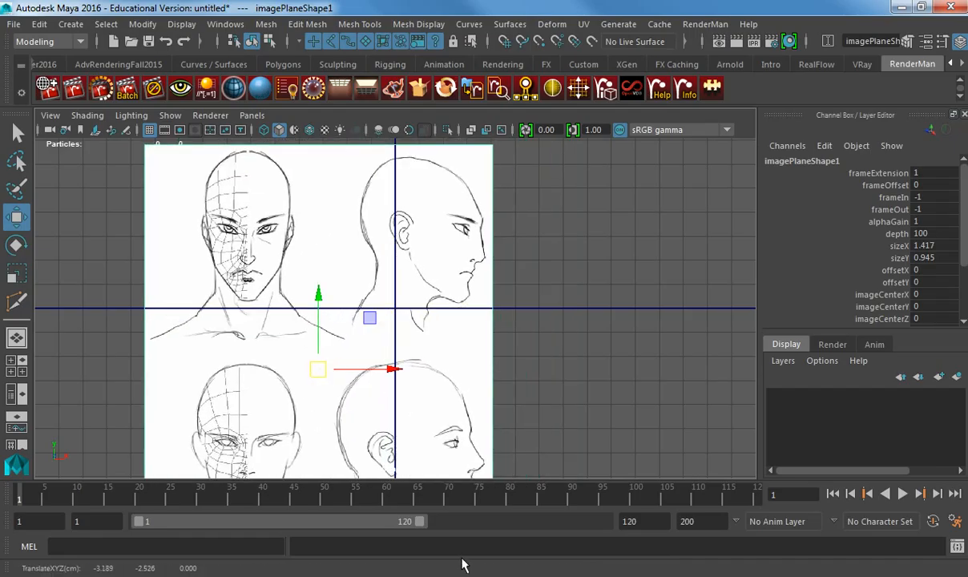
Switch to Windows Task Manager, change the priority of the RealFlow.exe process, and close the manager.
right_click(485, 574)
click(516, 544)
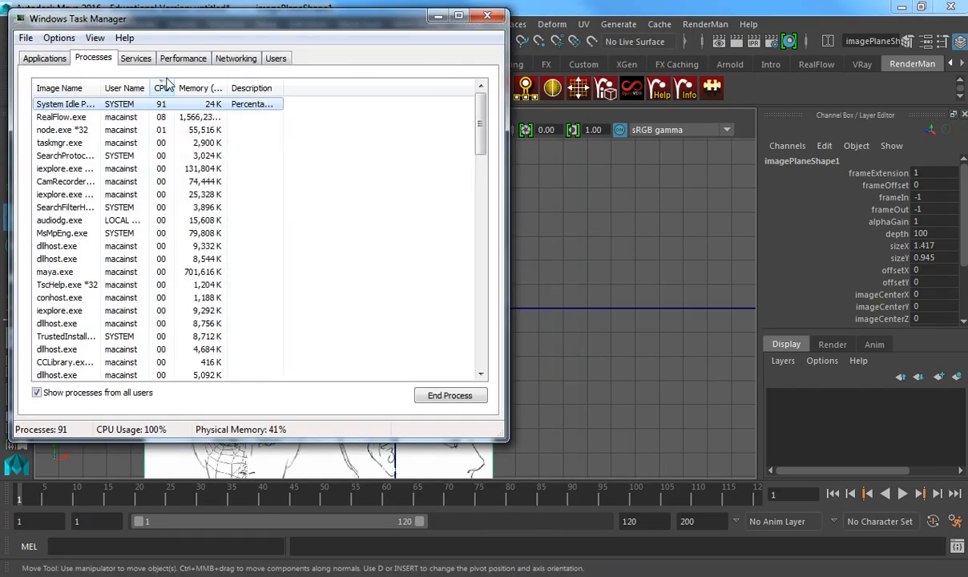
right_click(92, 106)
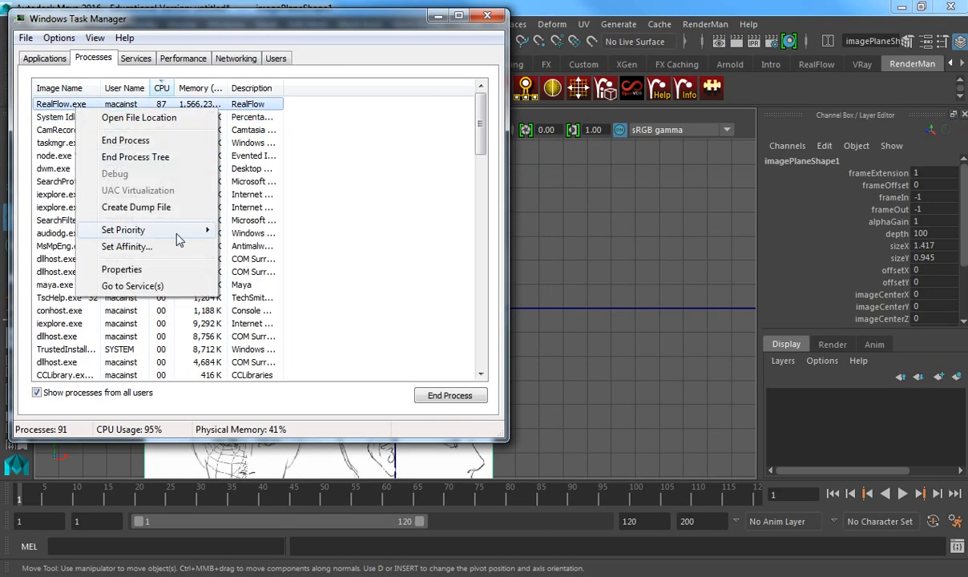
mouse_move(172, 230)
click(268, 297)
click(510, 316)
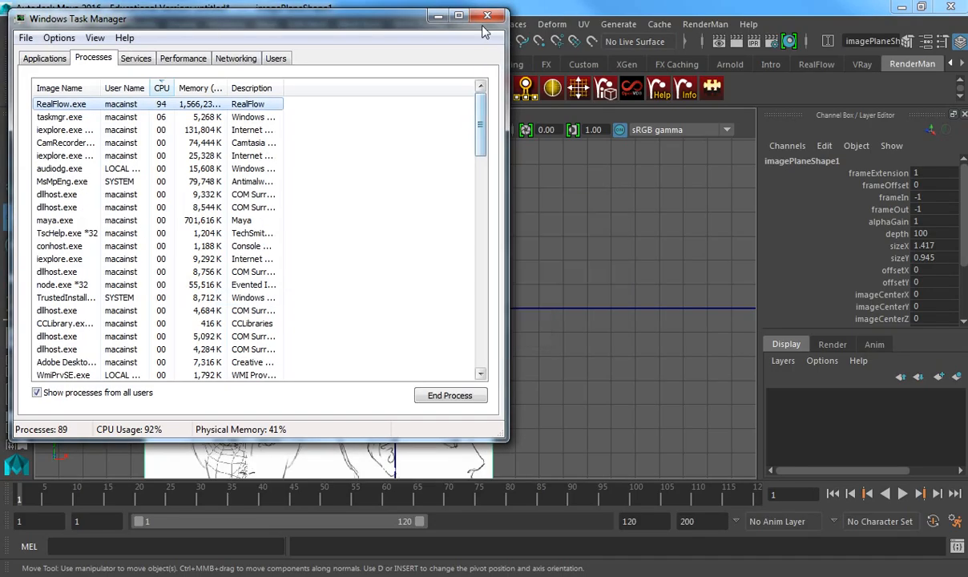
click(487, 15)
Move the front image plane so the upper front face is centred on the vertical axis with its shoulders resting on the horizontal axis.
alt+middle_drag(522, 250, 478, 271)
middle_drag(387, 314, 466, 210)
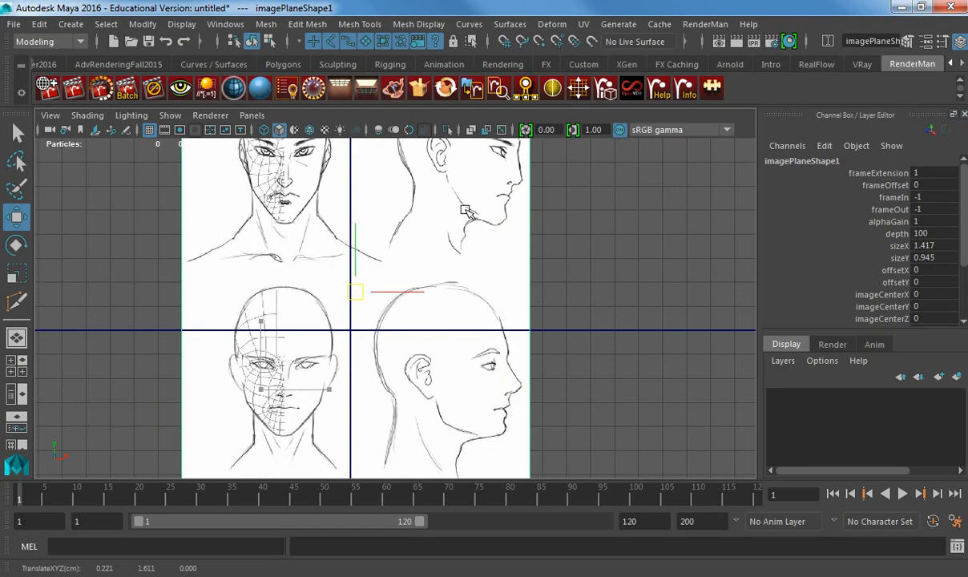
middle_drag(411, 325, 528, 335)
middle_drag(471, 229, 433, 284)
middle_drag(439, 292, 438, 295)
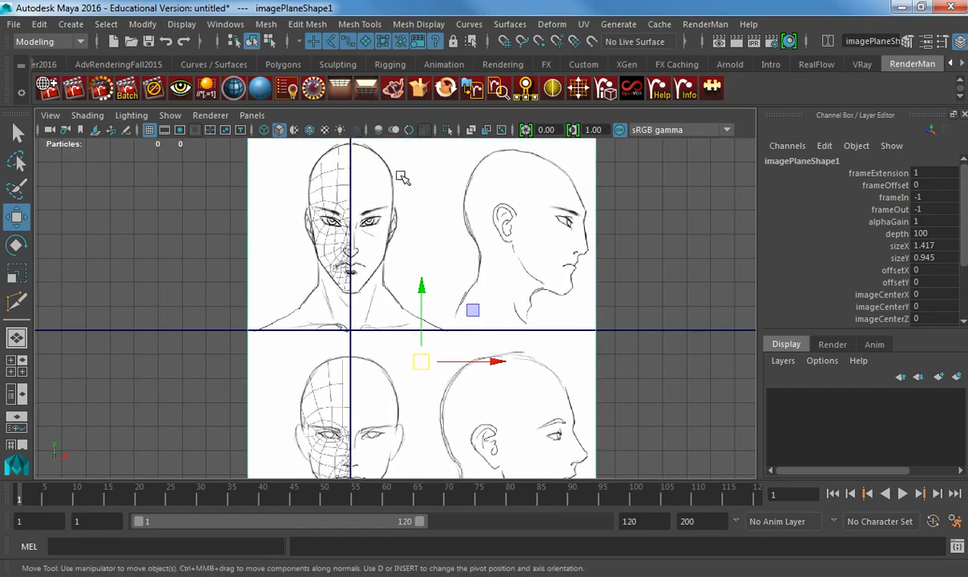
In the side view, import orthographic_head_drawings_by_athey.jpg as a second image plane.
key(space)
drag(392, 176, 447, 175)
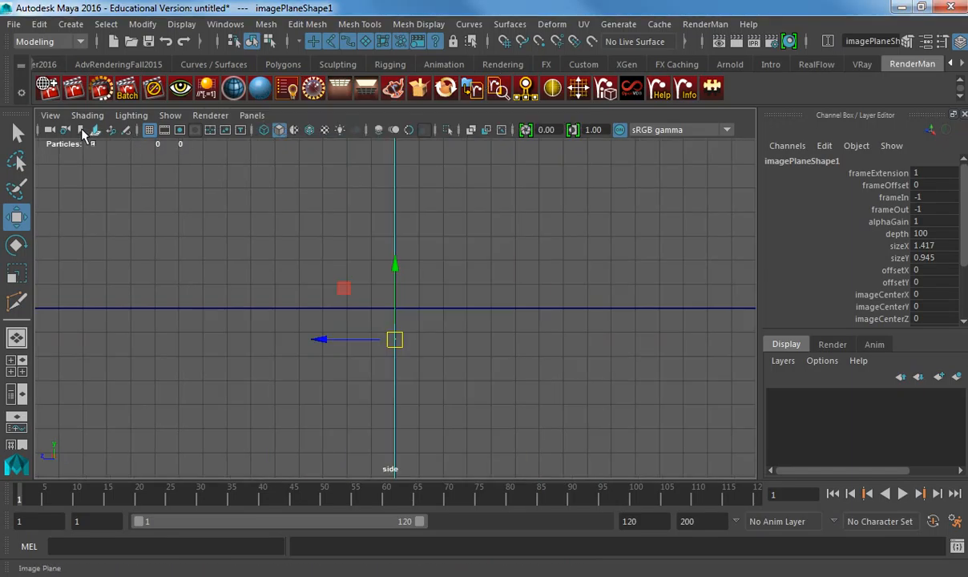
click(50, 115)
mouse_move(220, 393)
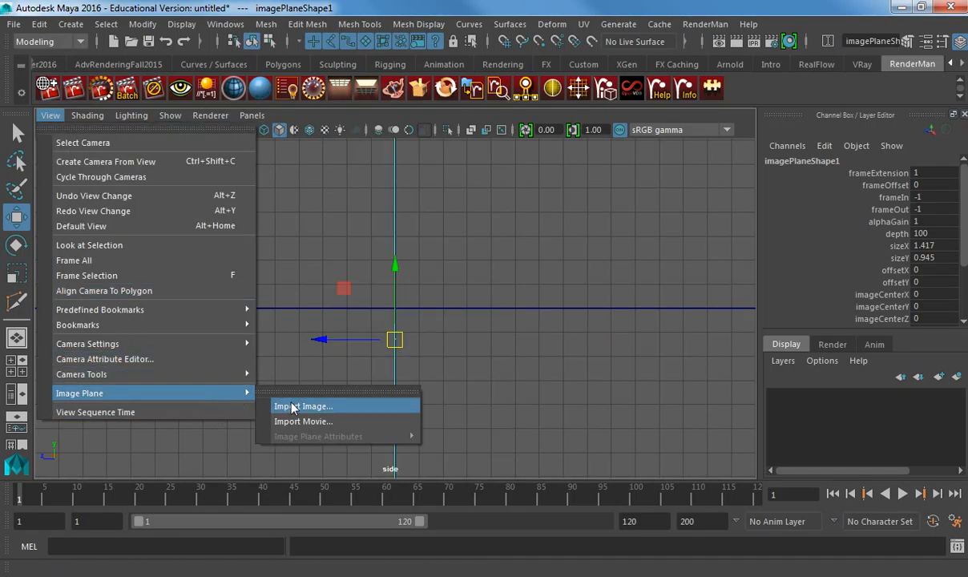
click(316, 403)
double_click(309, 143)
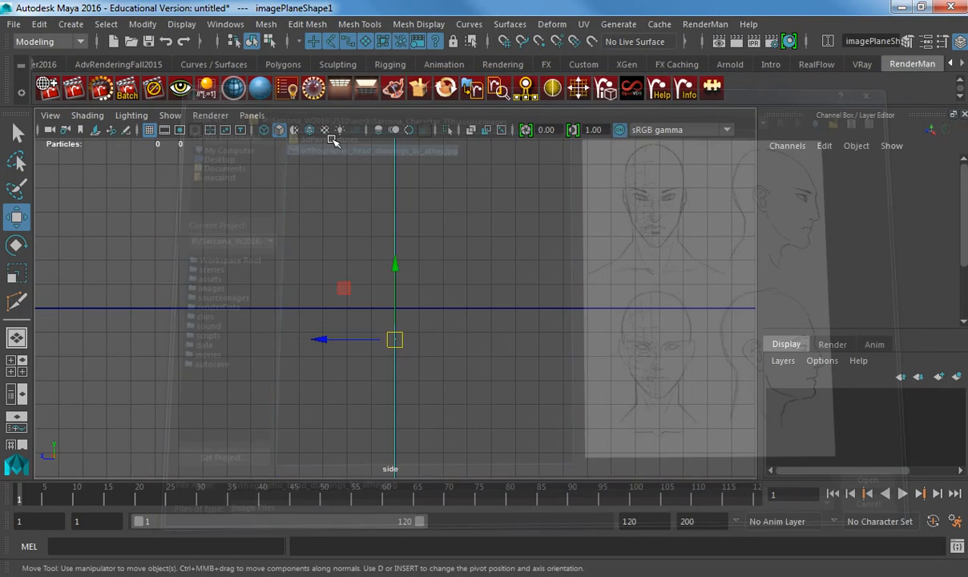
Enlarge the side image plane uniformly and move it to about -0.695 in Y and 2.842 in Z.
key(r)
middle_drag(405, 335, 354, 347)
key(w)
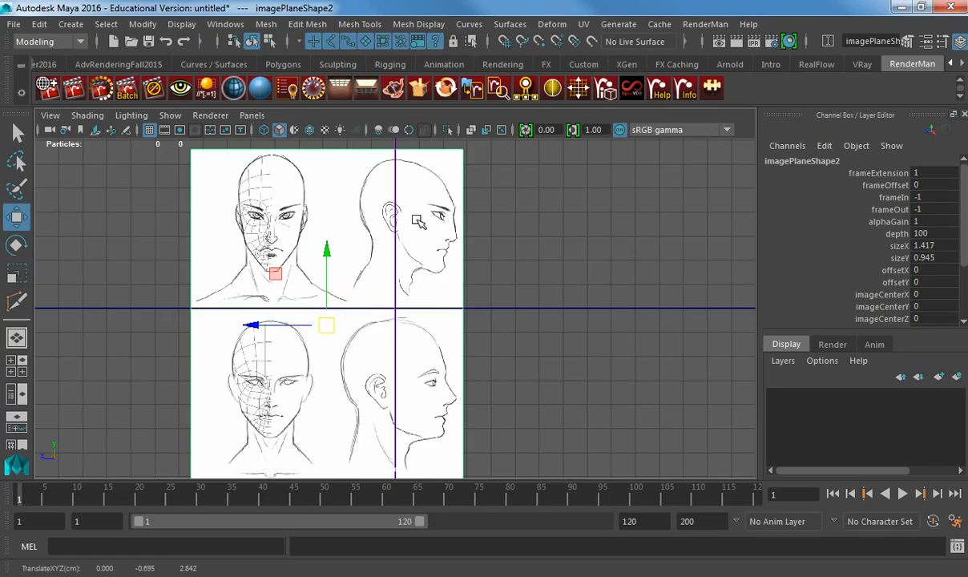
In the perspective view, scale the side image plane uniformly to 1.755 to match the front image plane's size.
key(space)
drag(485, 213, 489, 172)
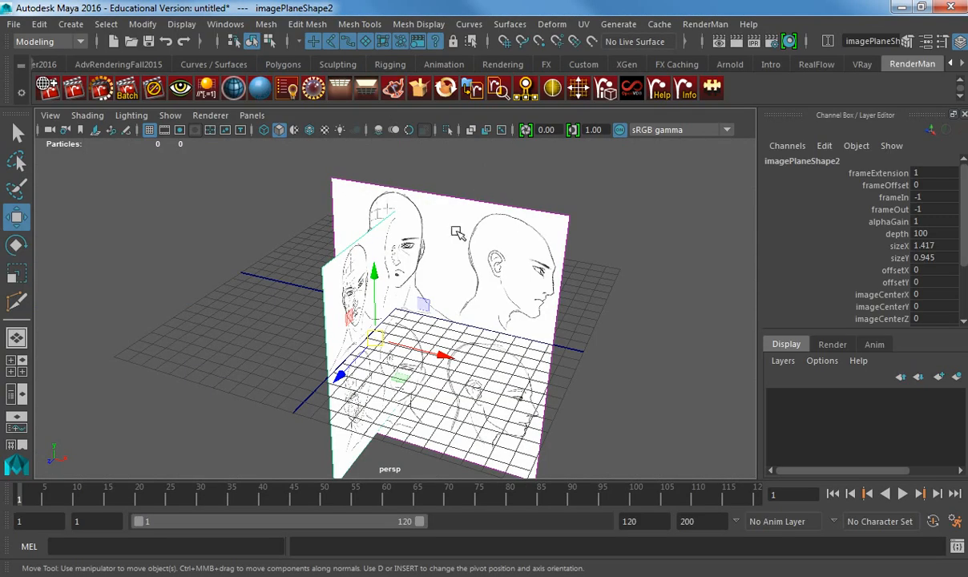
alt+drag(397, 269, 322, 259)
key(r)
alt+drag(385, 307, 513, 176)
key(w)
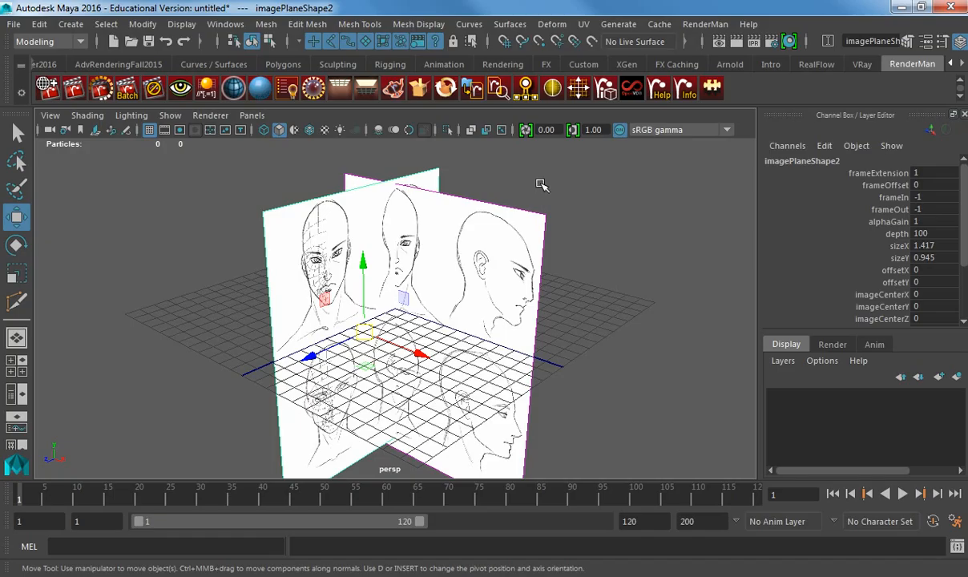
Push the front image plane back beyond the grid along Z and move the side image plane to about -15.65 in X.
click(475, 266)
drag(365, 338, 556, 263)
click(438, 260)
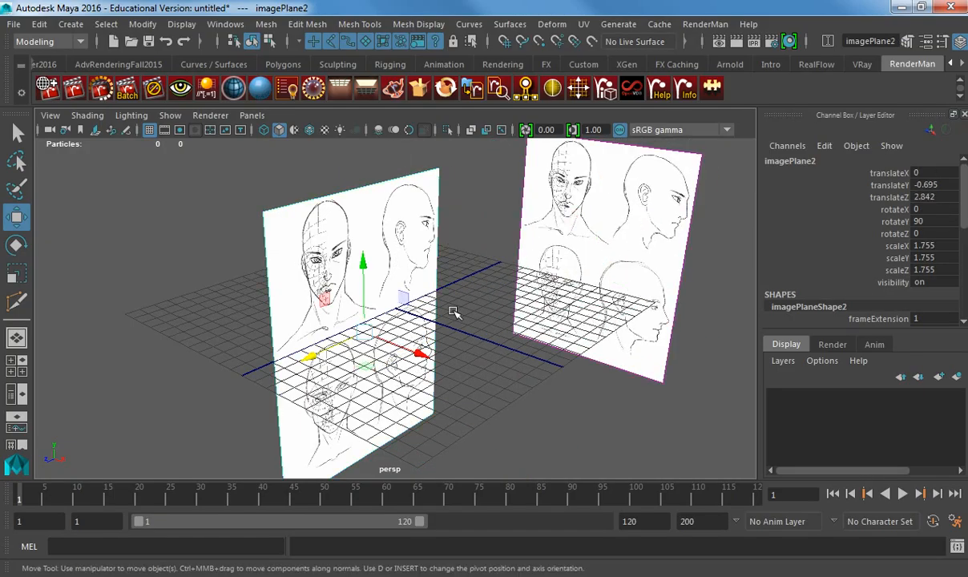
drag(429, 358, 268, 290)
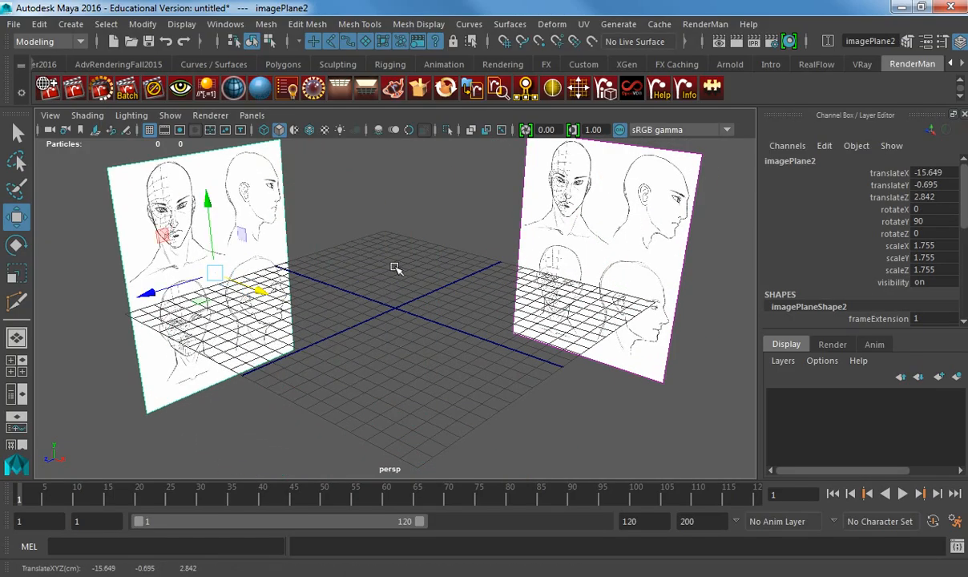
In the side view, shift the side image plane to about 3.63 in Z.
alt+drag(395, 267, 376, 247)
key(space)
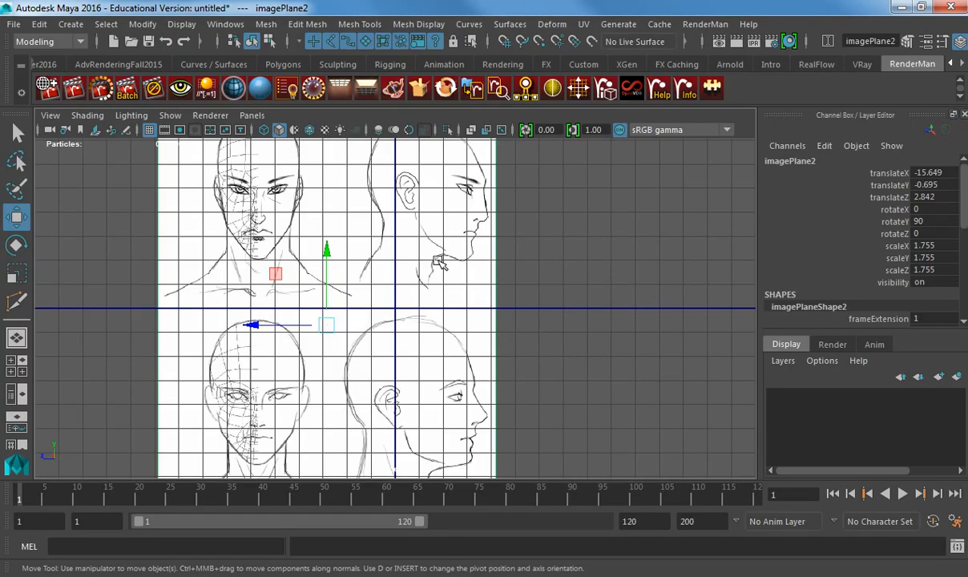
drag(256, 324, 238, 325)
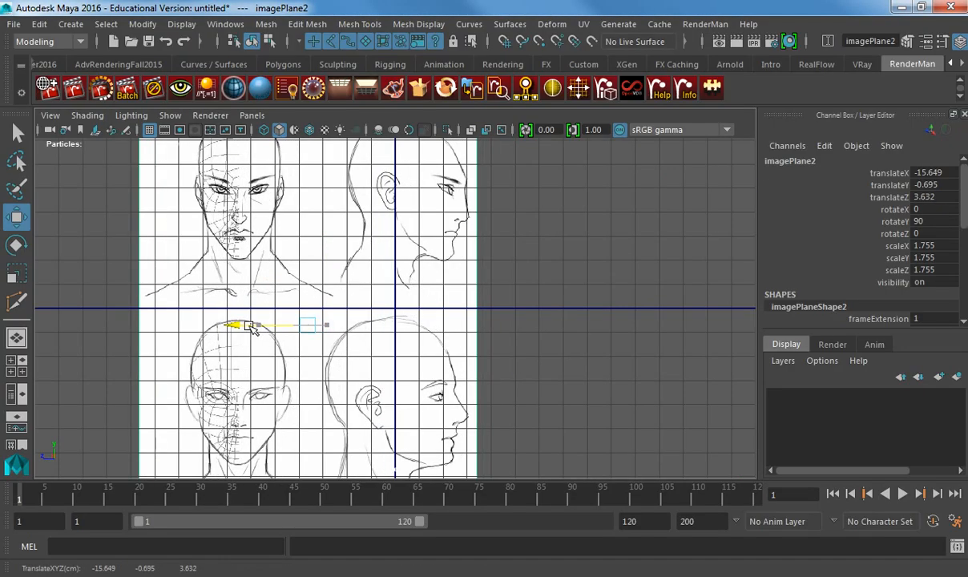
key(r)
drag(375, 325, 252, 321)
key(ctrl+z)
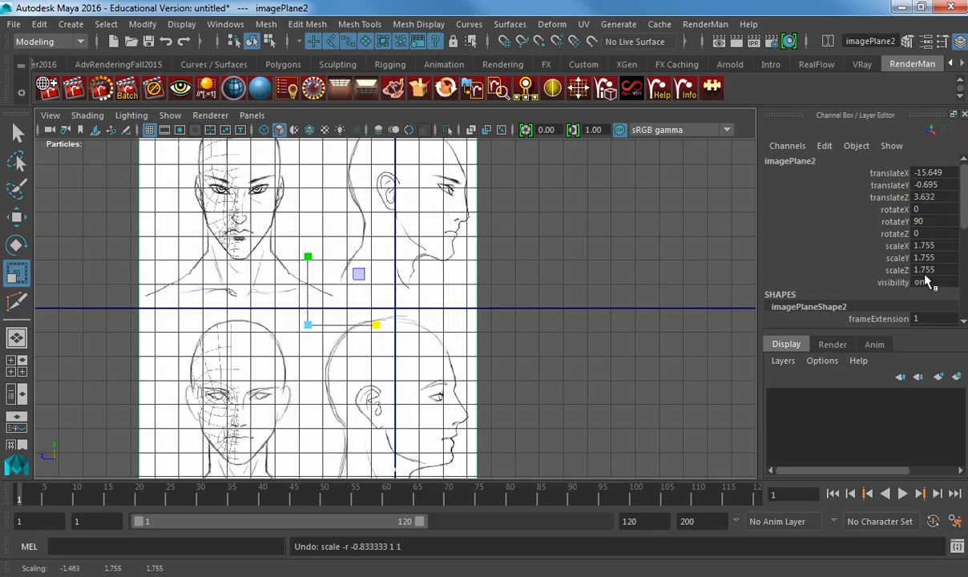
Mirror the side image plane by setting its scaleX to -1.755.
click(921, 246)
text(-1.755)
key(Return)
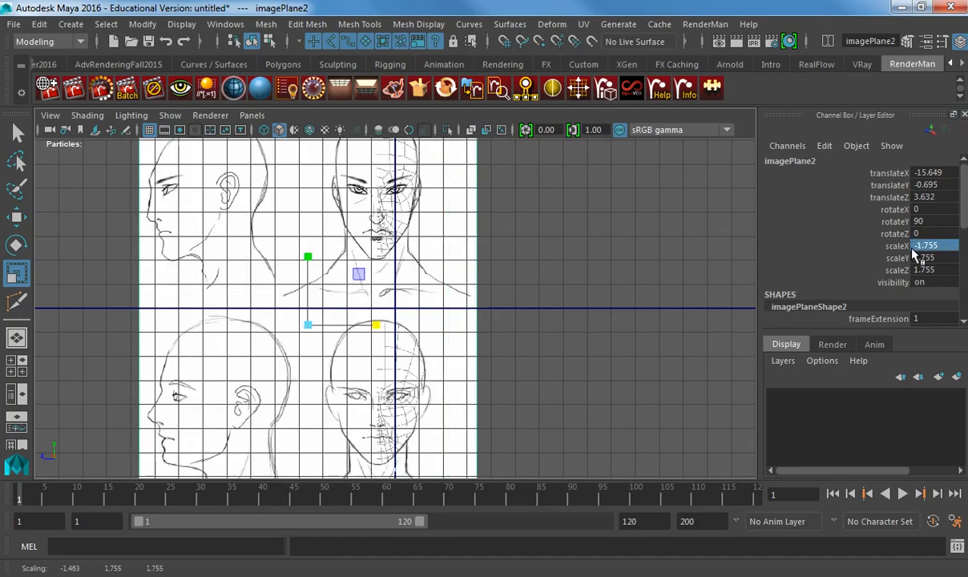
Move the mirrored side image plane to about -0.853 in Y and -3.126 in Z, and return to the perspective view.
alt+middle_drag(326, 291, 342, 297)
key(w)
drag(323, 331, 486, 333)
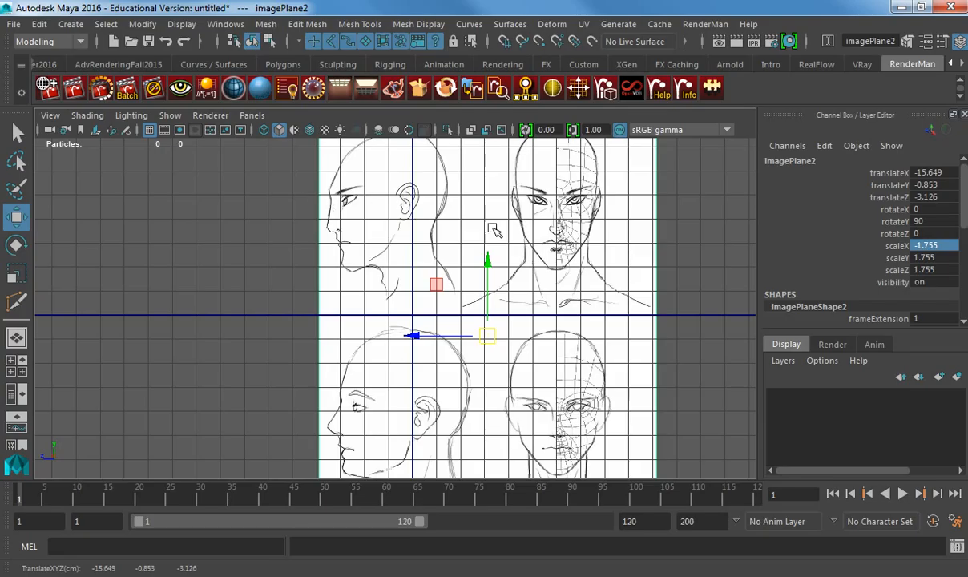
alt+middle_drag(565, 267, 414, 286)
scroll(480, 275, down, 1)
alt+click(482, 274)
key(space)
drag(482, 274, 481, 234)
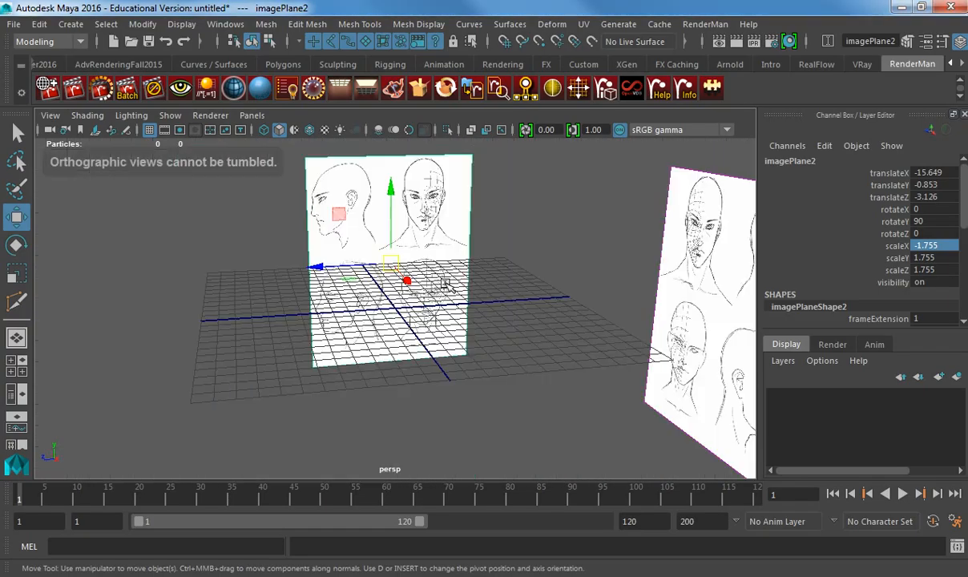
In the side view, lower the side image plane to about -1.107 in Y.
alt+drag(455, 286, 522, 266)
key(space)
alt+right_drag(624, 272, 496, 258)
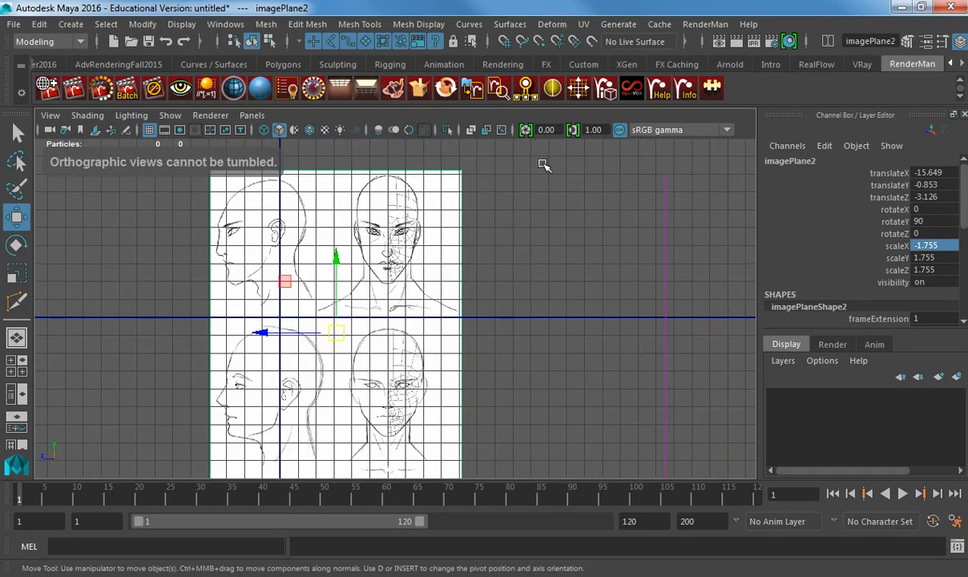
drag(339, 255, 339, 260)
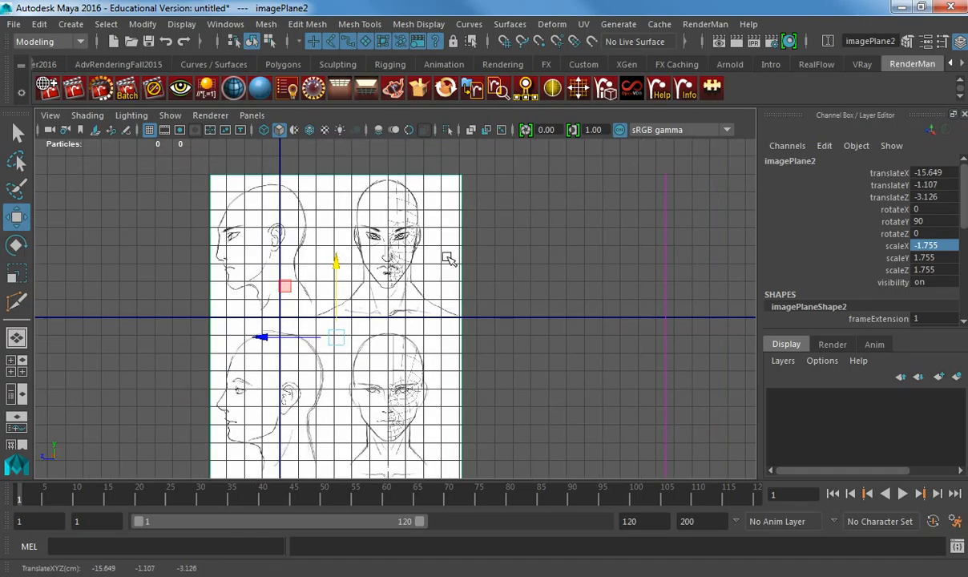
alt+middle_drag(391, 246, 443, 246)
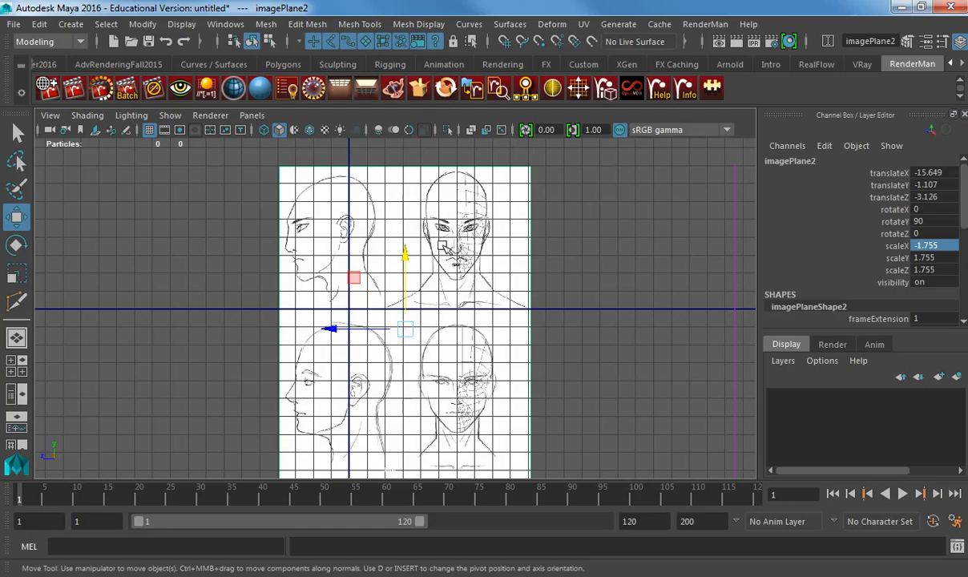
From the perspective view, save the scene as Maya Binary, named with the author's surname followed by _Character_Model_01.
key(space)
drag(441, 245, 443, 210)
alt+drag(446, 263, 465, 274)
key(ctrl+s)
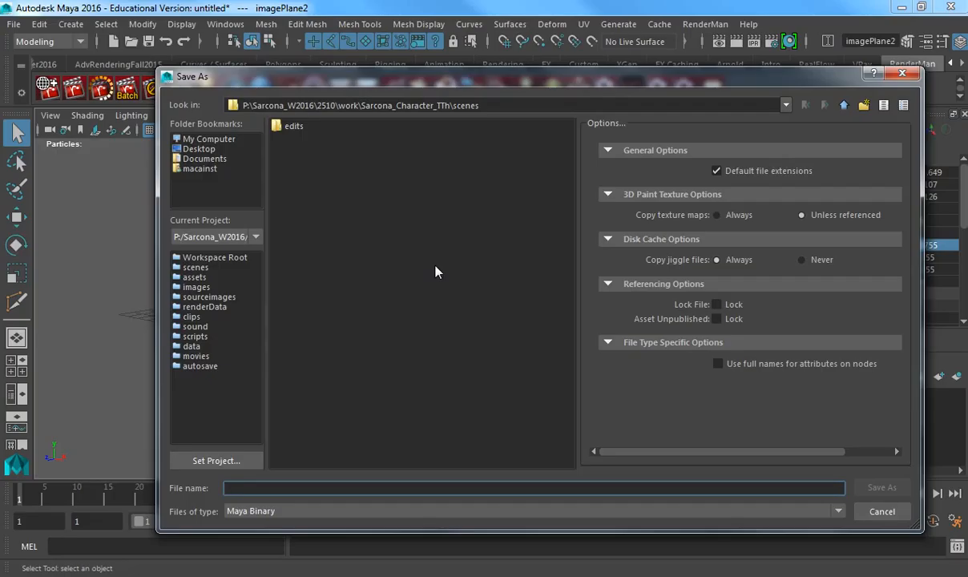
text(Sarcona_Character_Model_01)
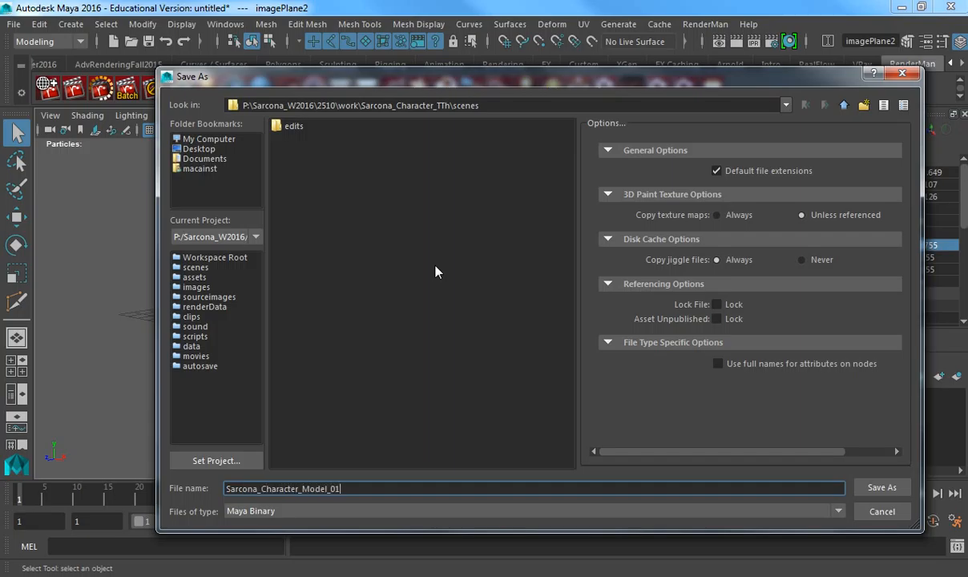
key(Return)
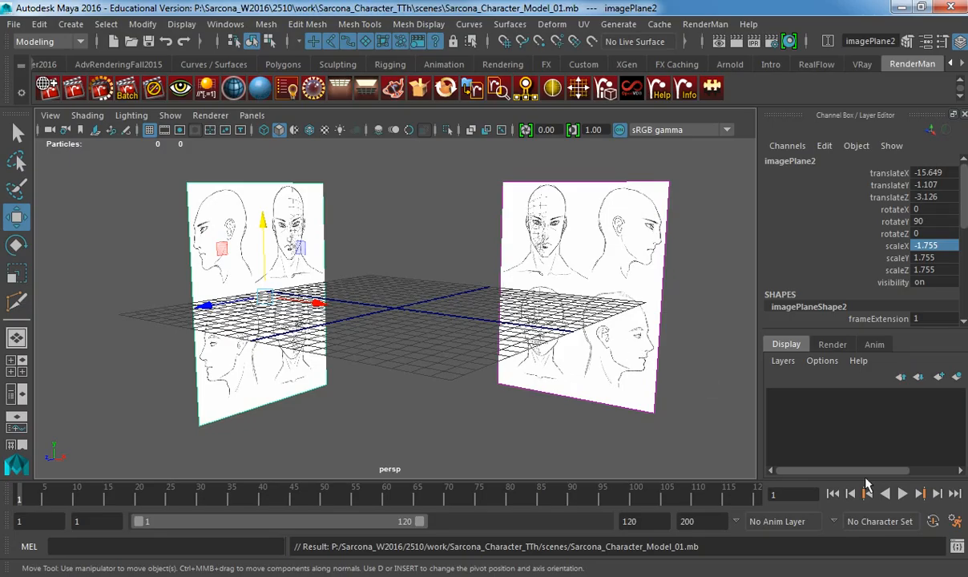
Enable AutoSave in the Files/Projects preferences and close the preferences.
click(954, 522)
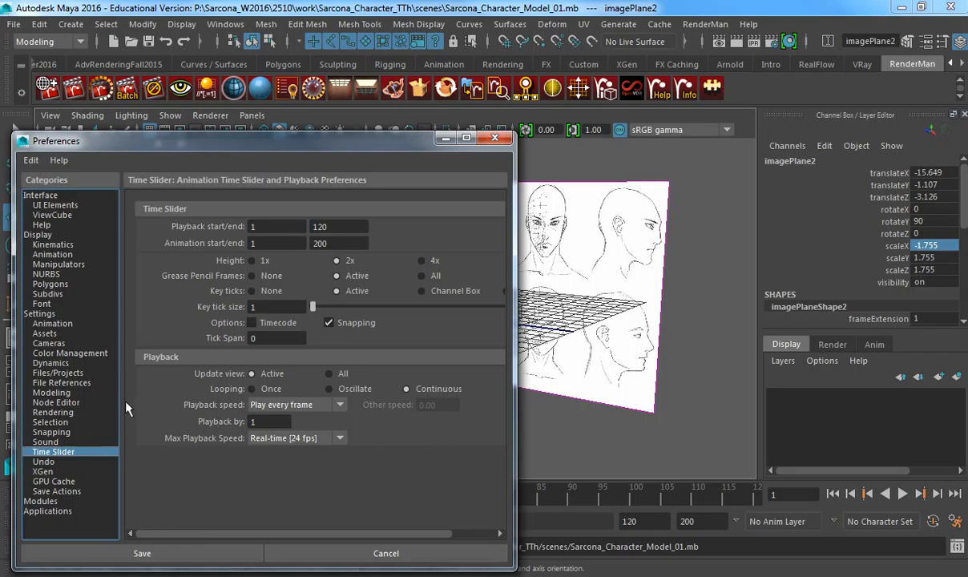
click(58, 374)
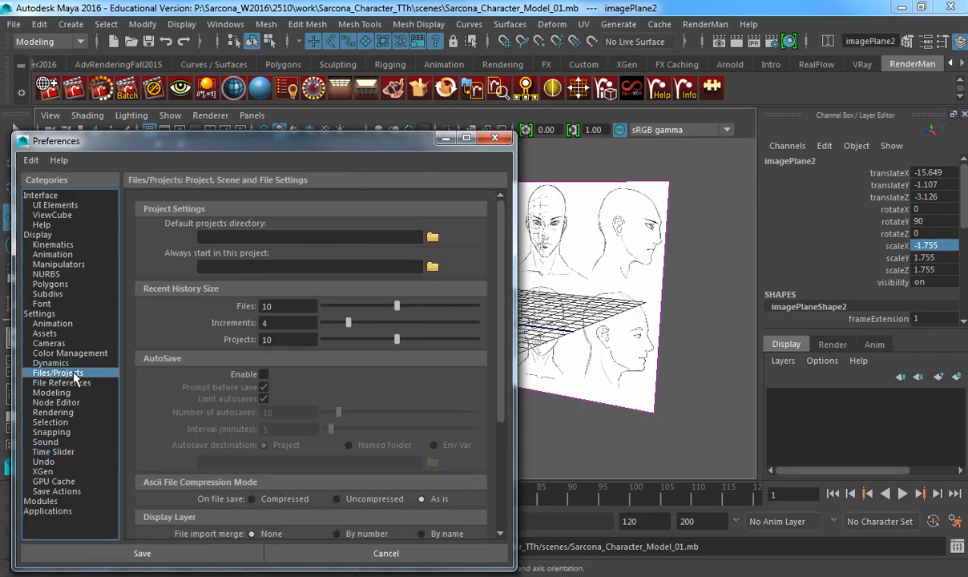
click(262, 374)
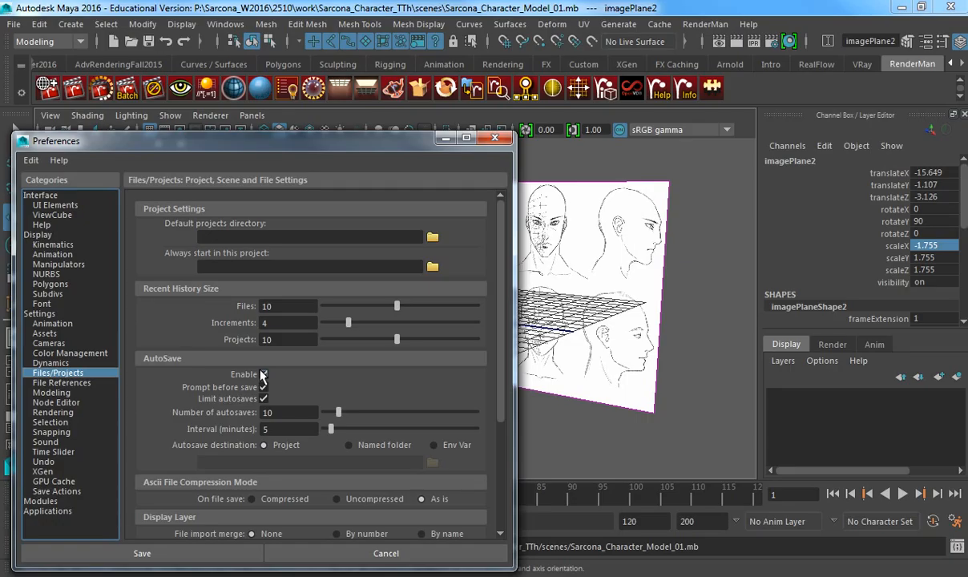
click(213, 560)
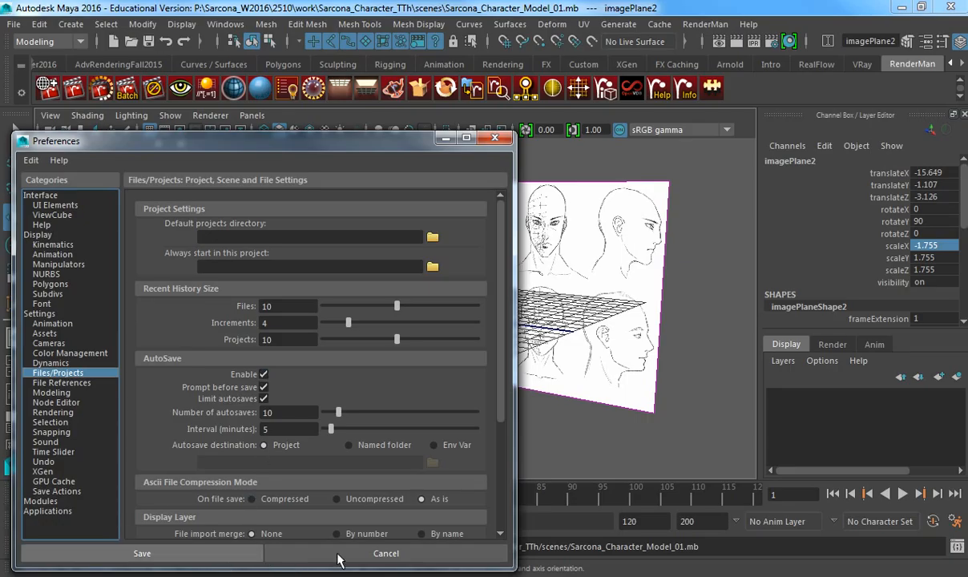
Deselect the image plane and create a polygon cube at the grid's centre.
click(454, 303)
alt+middle_drag(454, 302, 430, 327)
alt+right_drag(430, 327, 357, 299)
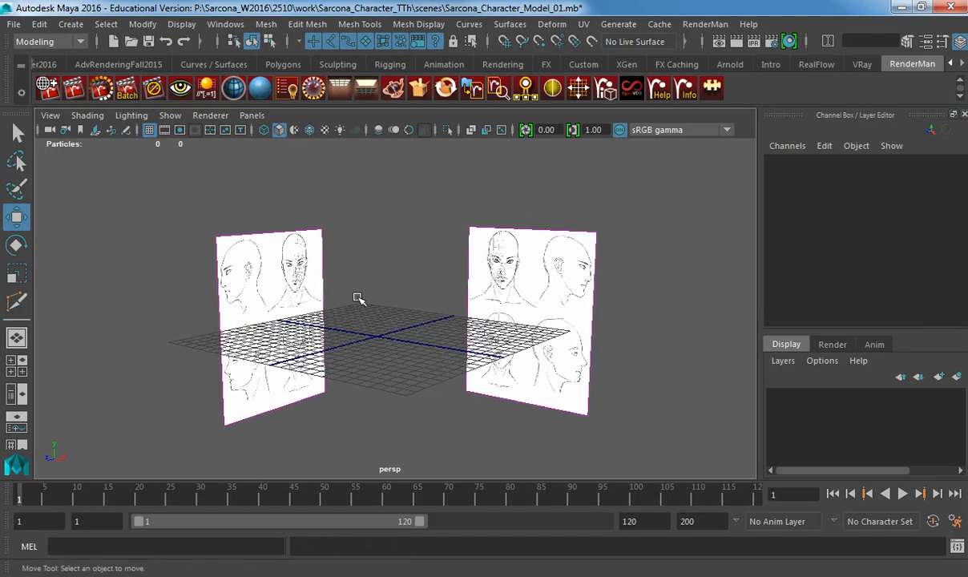
click(71, 24)
mouse_move(121, 77)
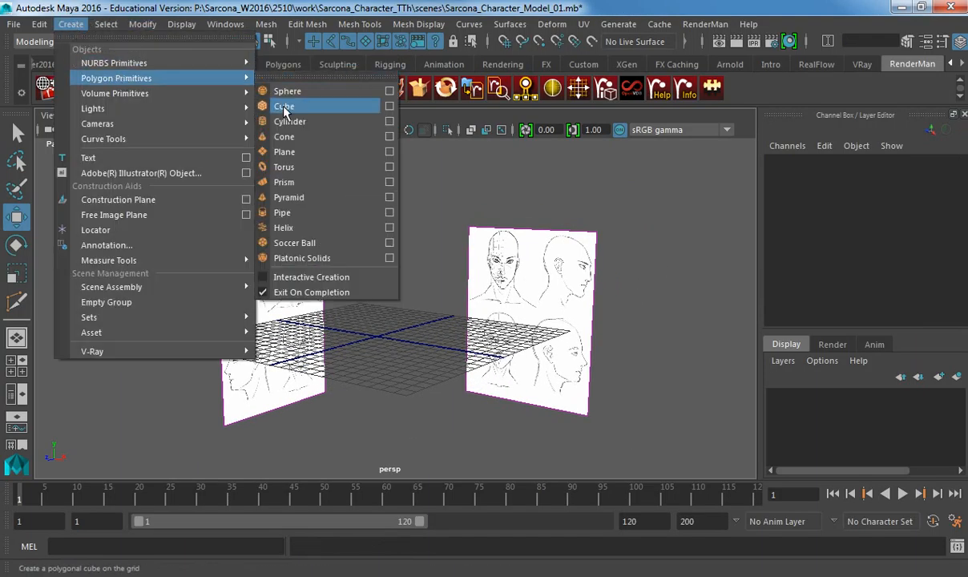
click(284, 105)
alt+drag(394, 311, 329, 223)
In the side view, scale the cube uniformly to about 3.692 and move it over the profile head at about Y 4.79, Z 1.145.
key(space)
click(388, 307)
key(space)
click(343, 303)
key(r)
key(w)
alt+middle_drag(350, 288, 415, 376)
alt+right_drag(473, 365, 635, 330)
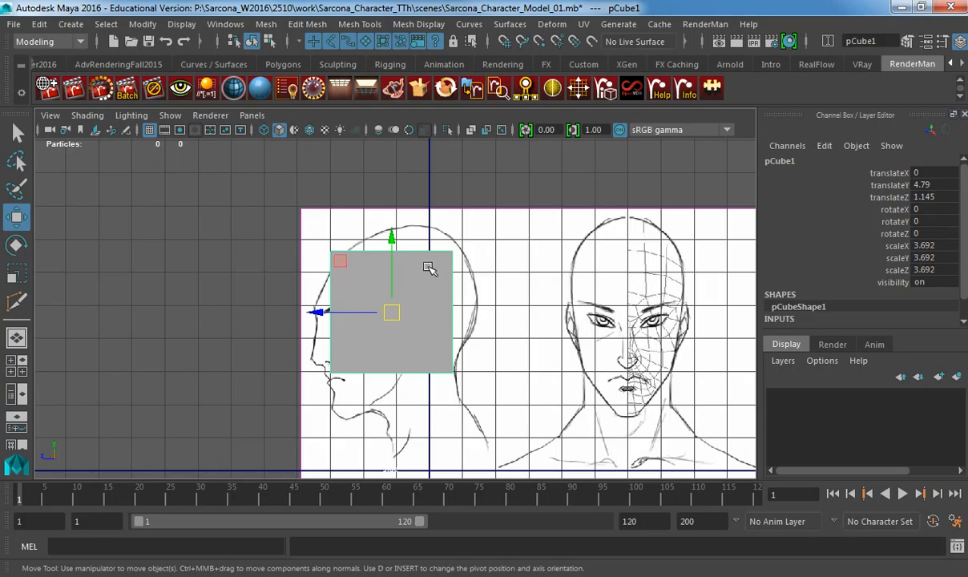
Edit the cube's vertices, moving the top back pair towards the back of the skull and the top front pair to the upper forehead.
right_drag(417, 271, 329, 160)
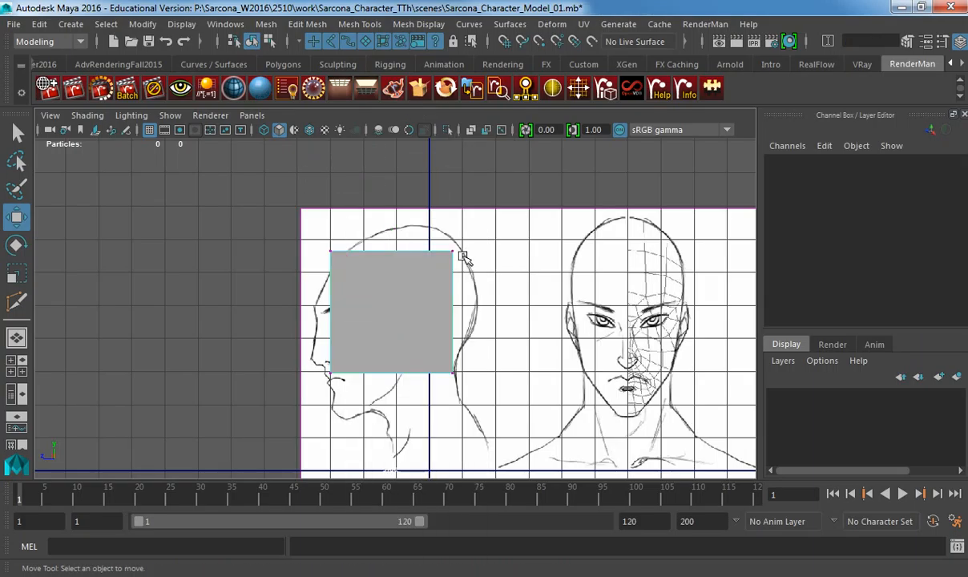
drag(419, 230, 488, 294)
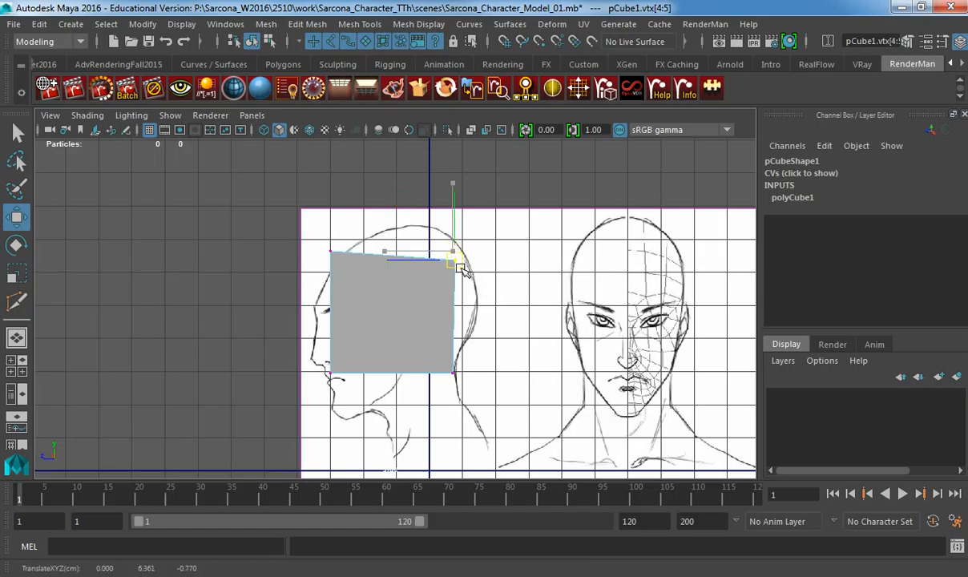
drag(454, 257, 470, 269)
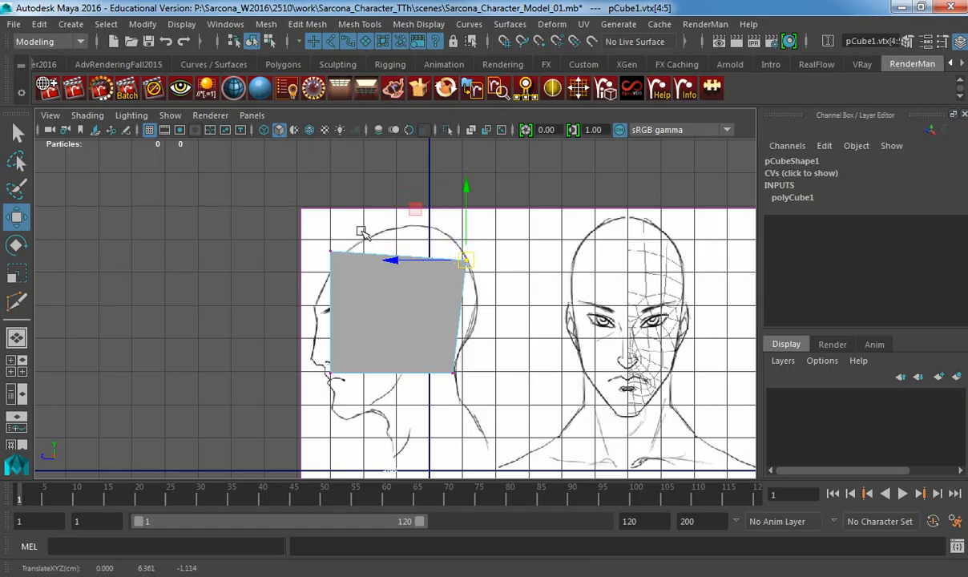
drag(307, 229, 341, 280)
mouse_move(338, 279)
middle_down()
mouse_move(364, 286)
mouse_move(356, 271)
middle_up()
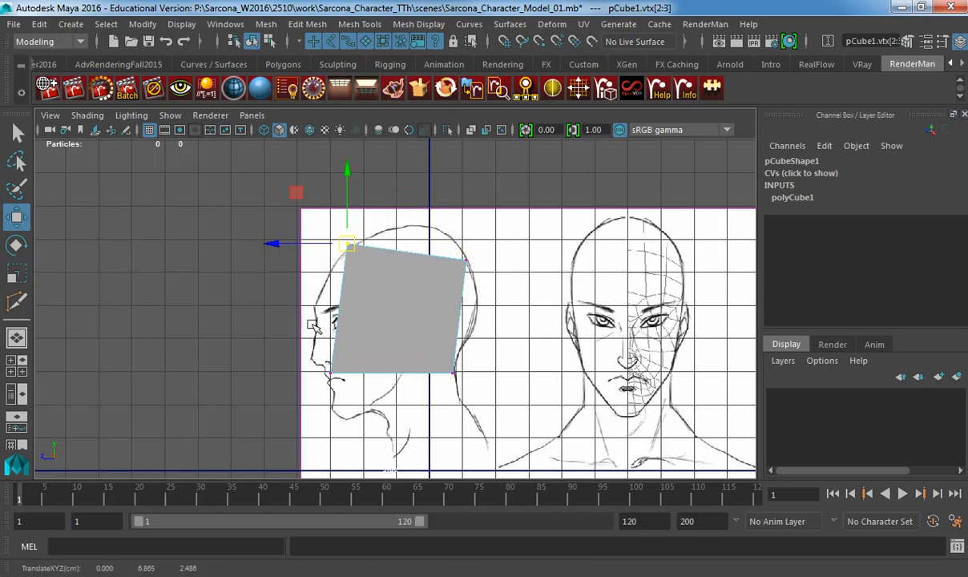
Move the cube's bottom front vertices down to the chin and its bottom back vertices onto the nape of the neck.
drag(310, 323, 353, 386)
middle_drag(353, 386, 363, 432)
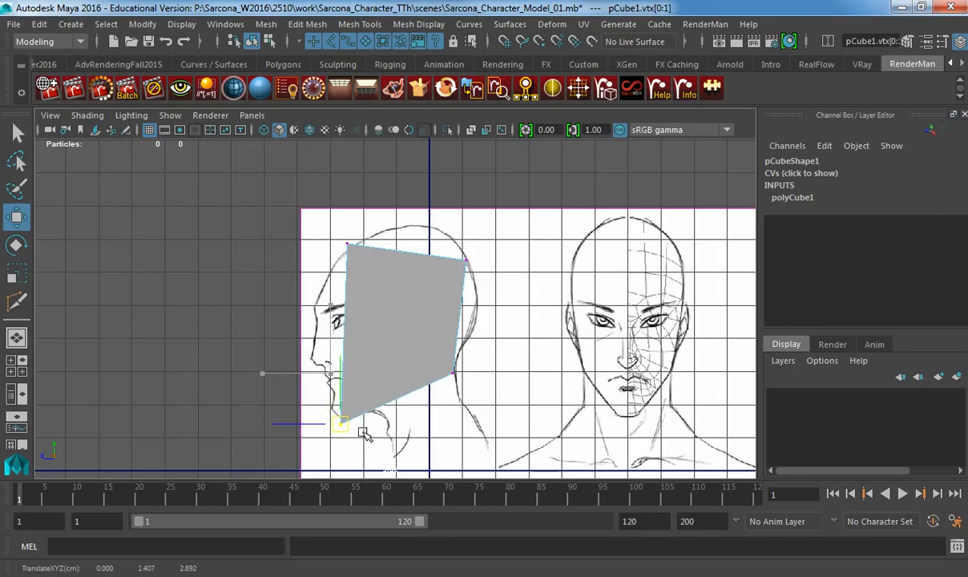
drag(416, 359, 452, 404)
mouse_move(453, 405)
middle_down()
mouse_move(473, 356)
mouse_move(453, 397)
middle_up()
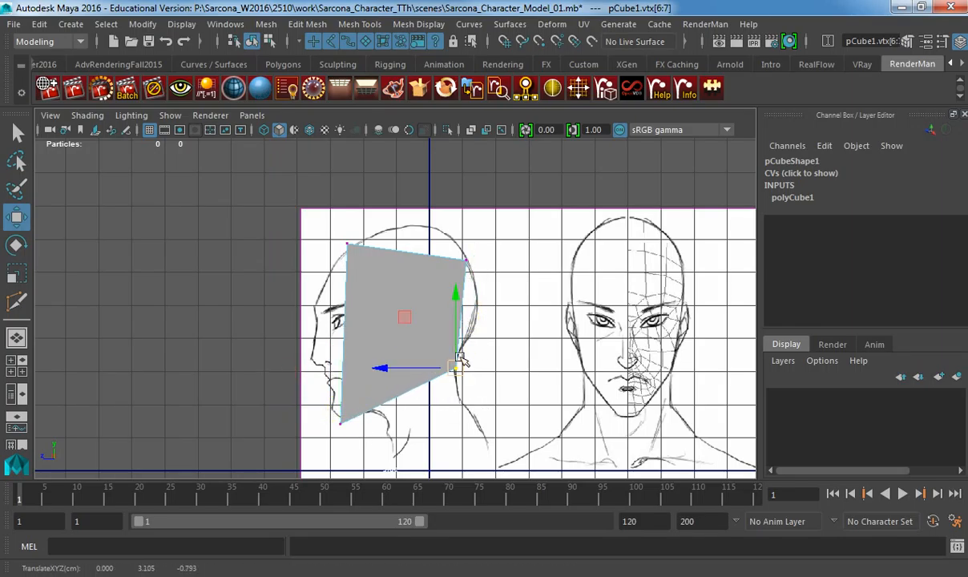
Raise the cube's top back vertices onto the crown outline and lower the top front vertices onto the forehead outline.
drag(430, 229, 494, 286)
middle_drag(489, 278, 468, 251)
drag(322, 227, 381, 271)
middle_drag(380, 271, 425, 307)
alt+right_drag(424, 307, 440, 305)
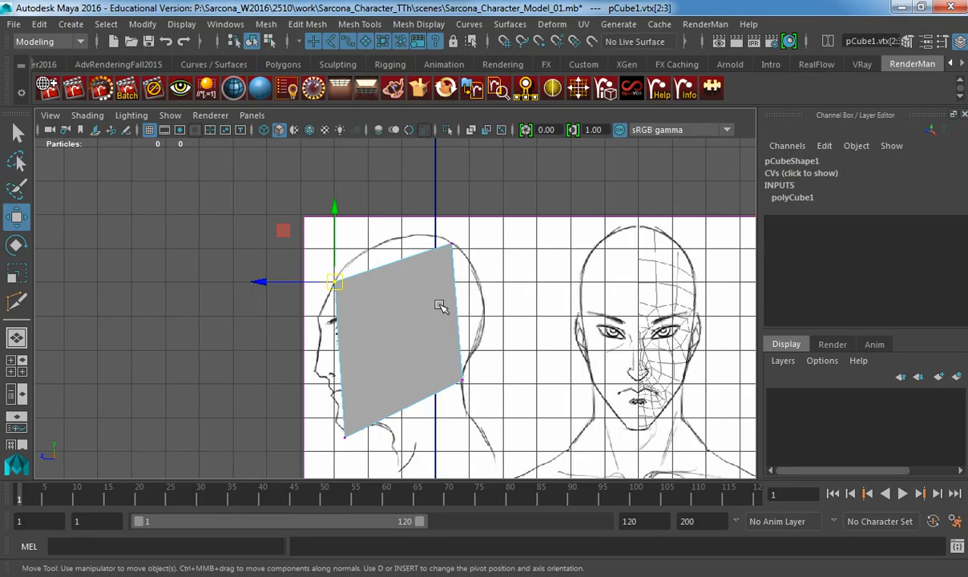
Examine the facial topology lines drawn on the front-facing head beside the profile.
alt+middle_drag(605, 309, 326, 283)
alt+right_drag(326, 283, 702, 290)
alt+middle_drag(490, 285, 553, 301)
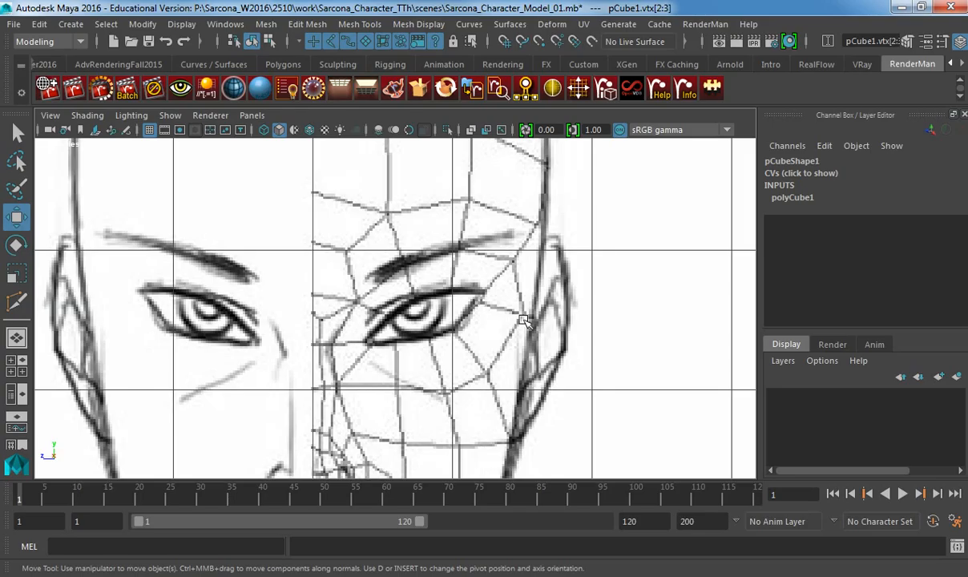
alt+right_drag(596, 337, 410, 316)
alt+middle_drag(411, 316, 524, 318)
alt+right_drag(597, 318, 653, 317)
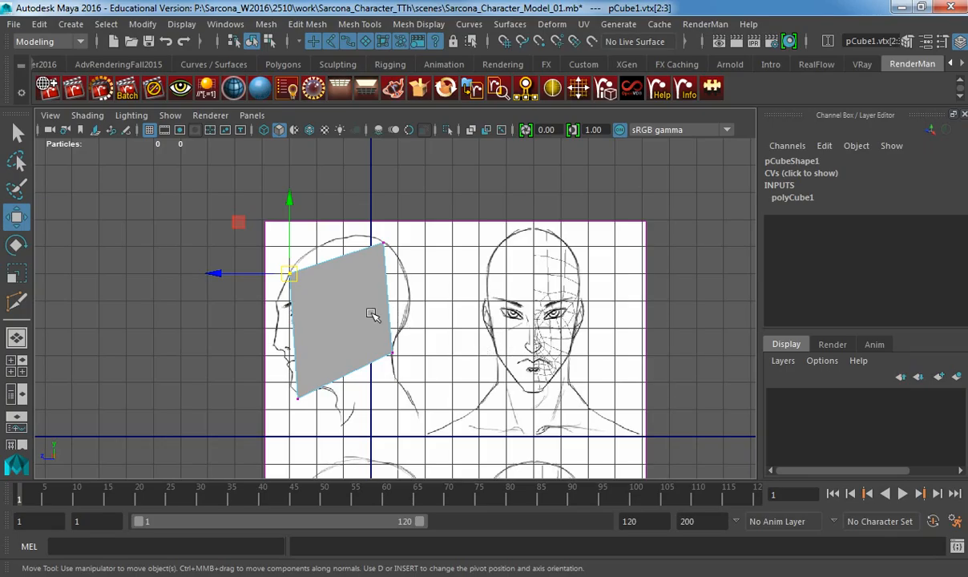
scroll(336, 289, up, 3)
alt+middle_drag(330, 288, 369, 267)
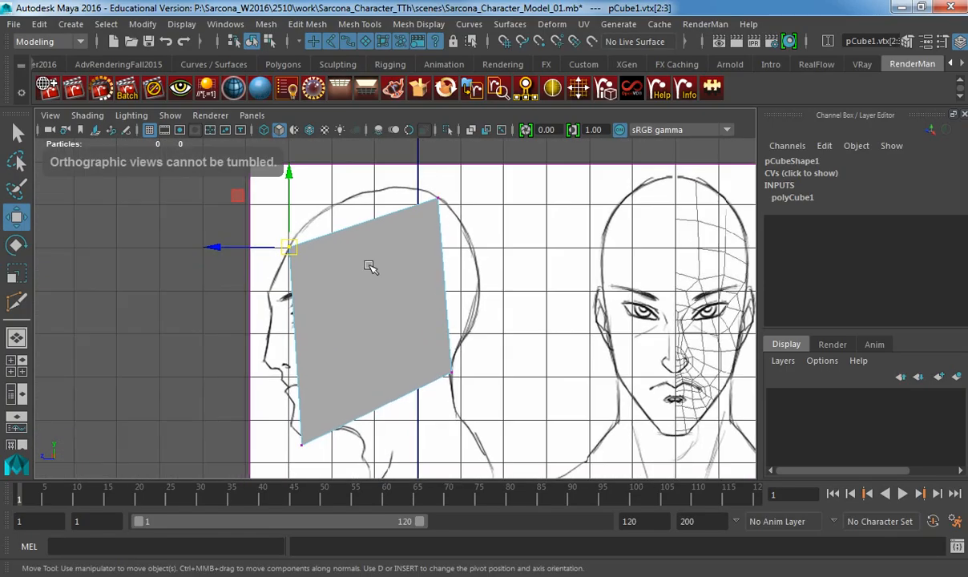
Return to object selection and insert an edge loop around the upper part of the cube, near brow height at the front.
shift+right_click(370, 267)
right_drag(370, 266, 397, 236)
click(339, 275)
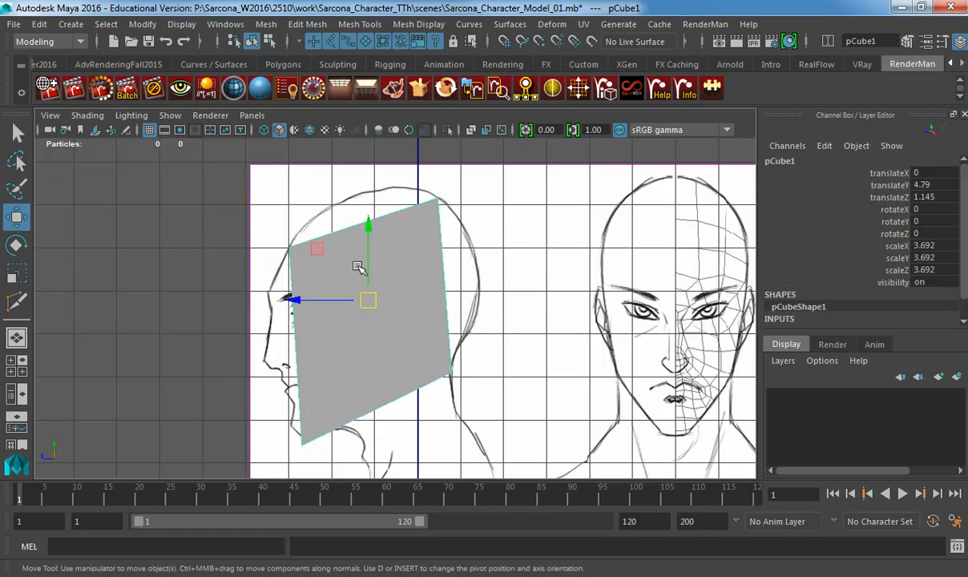
shift+right_click(407, 238)
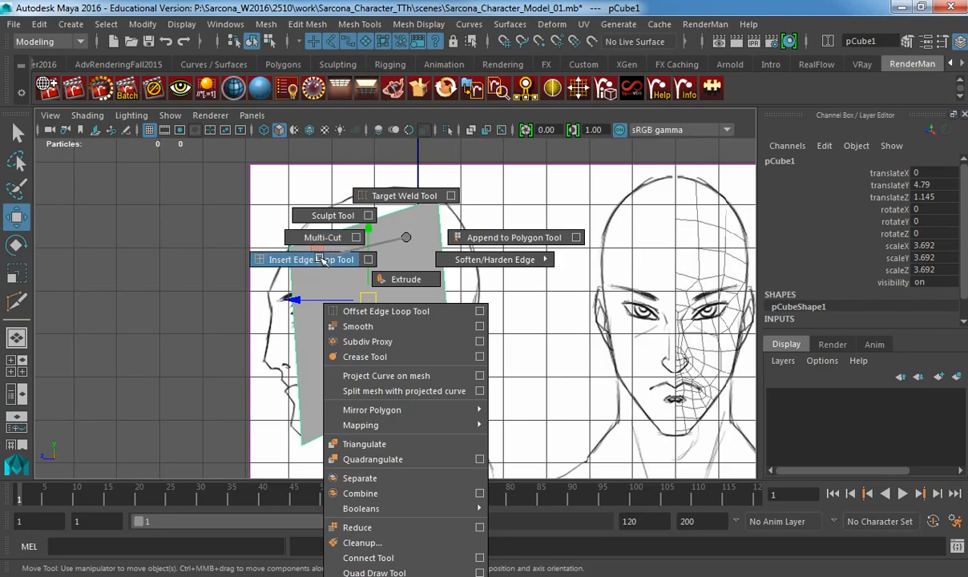
shift+right_drag(320, 257, 321, 258)
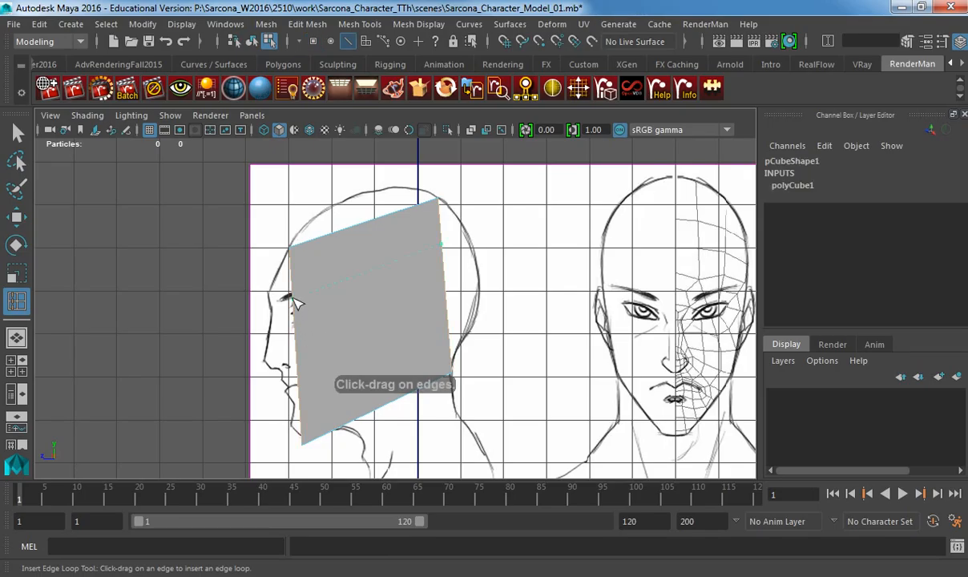
click(297, 303)
Move the new edge loop's front vertices onto the profile's brow at about Y 4.949, Z 3.512.
key(w)
right_drag(309, 261, 221, 153)
mouse_move(284, 281)
mouse_down()
mouse_move(316, 329)
mouse_move(271, 293)
mouse_up()
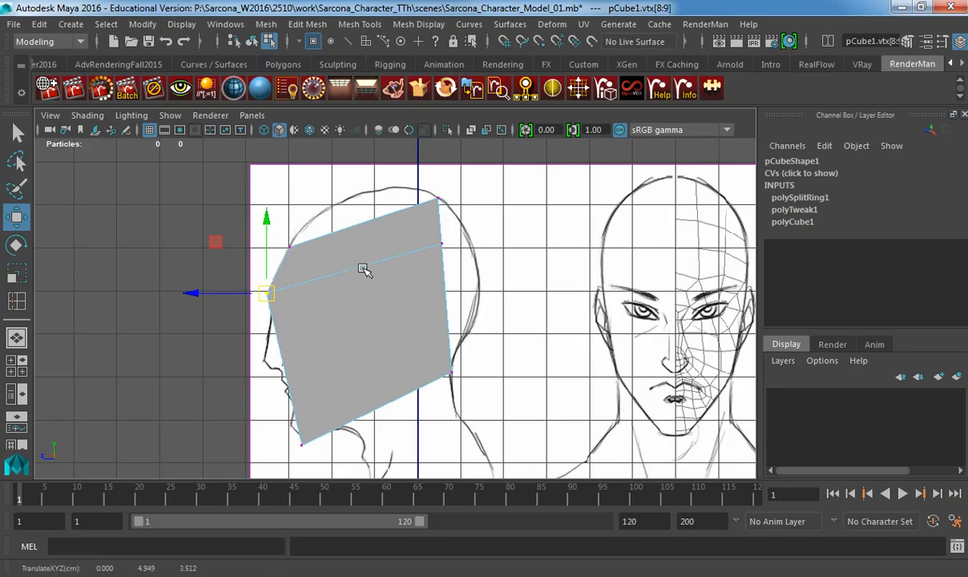
Show the cube in wireframe and move the loop's back vertices onto the skull outline at about Y 6.293, Z -1.156.
key(4)
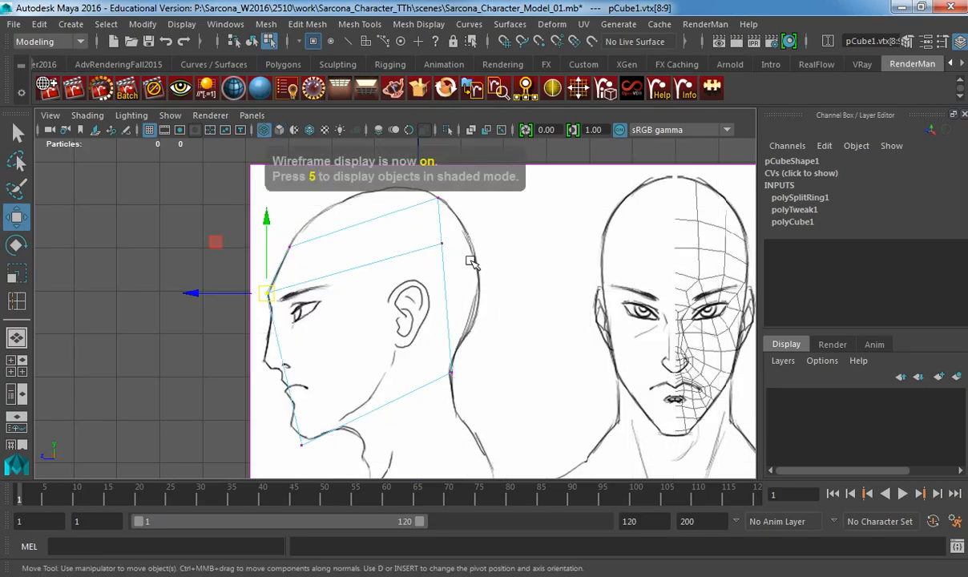
mouse_move(433, 234)
mouse_down()
mouse_move(454, 275)
mouse_move(465, 264)
mouse_move(480, 298)
mouse_up()
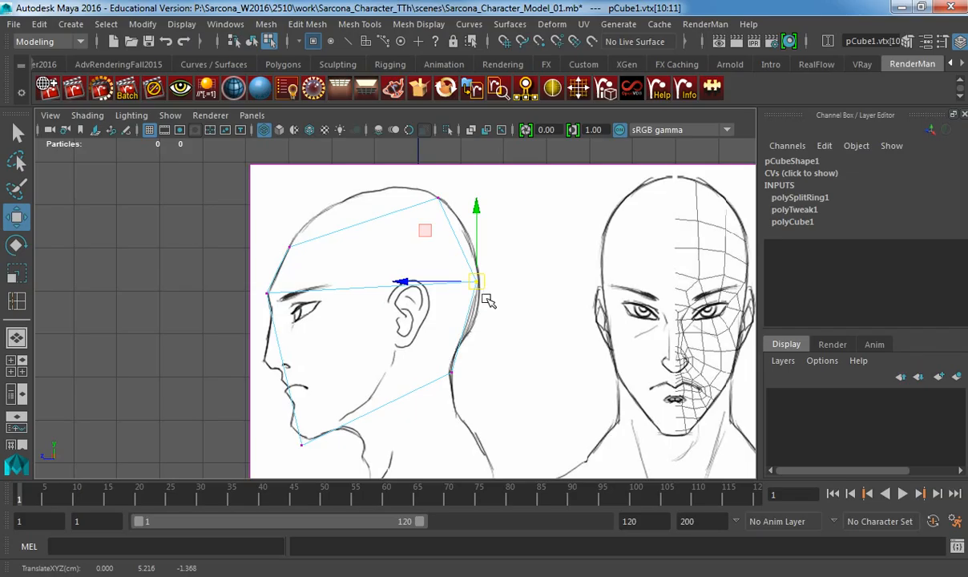
drag(483, 280, 472, 253)
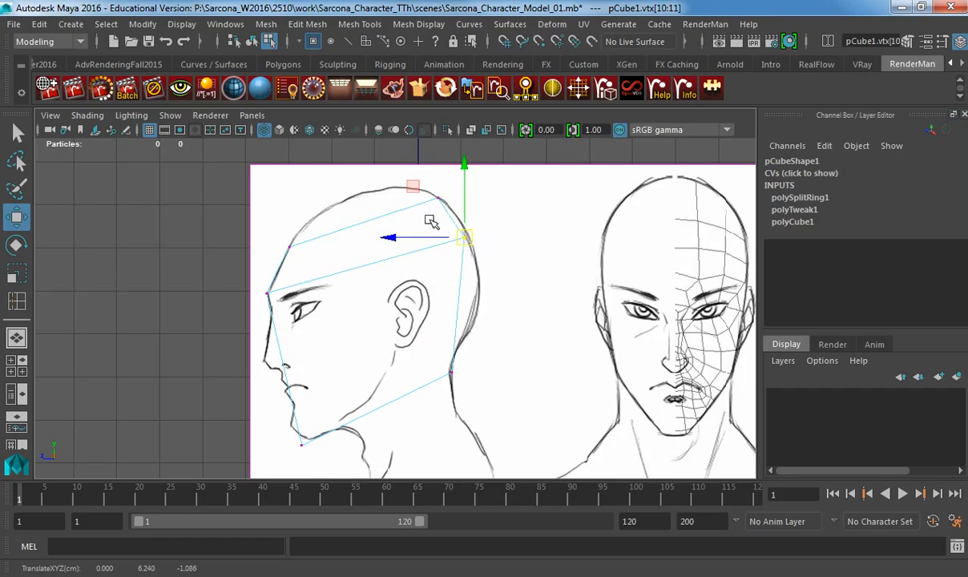
drag(466, 239, 465, 238)
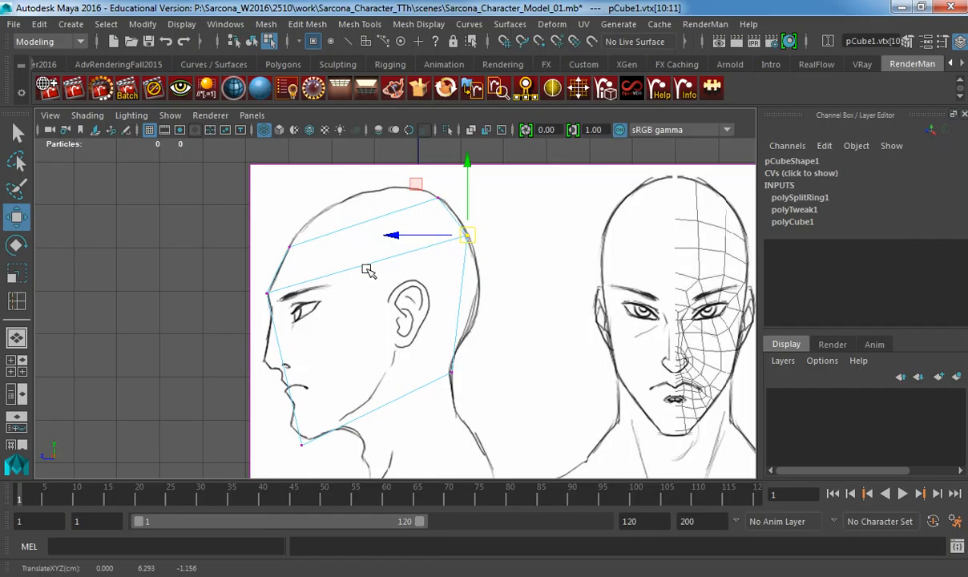
Insert a vertical edge loop midway between the front and back of the cube, and switch back to vertex editing with the Move tool.
right_drag(365, 267, 471, 172)
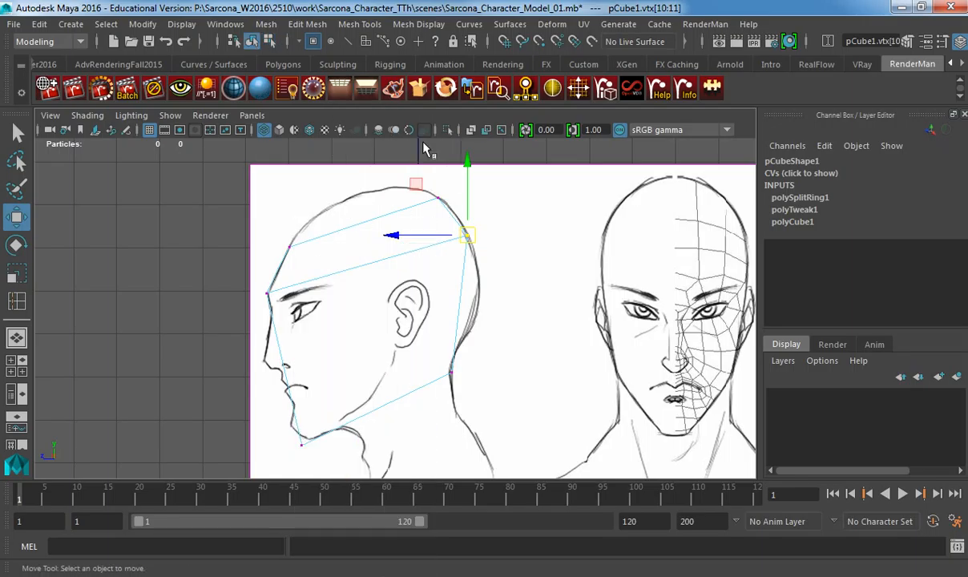
click(403, 255)
shift+right_drag(404, 254, 297, 259)
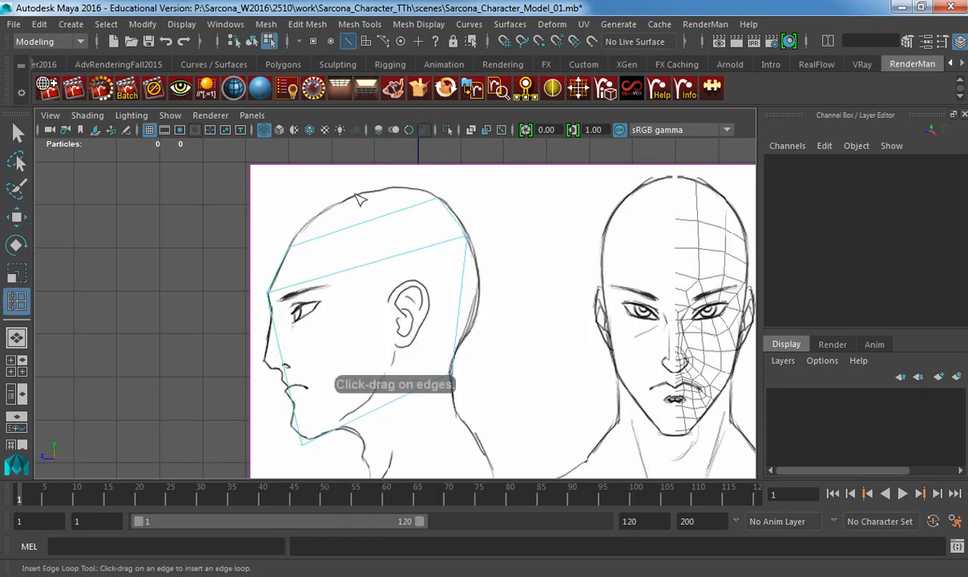
click(373, 271)
click(374, 265)
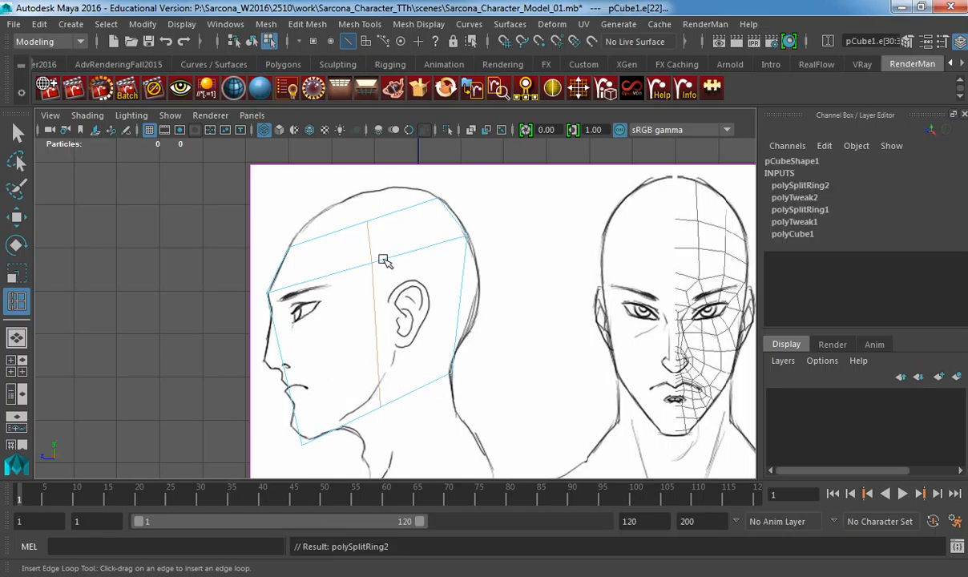
key(w)
right_drag(378, 160, 311, 157)
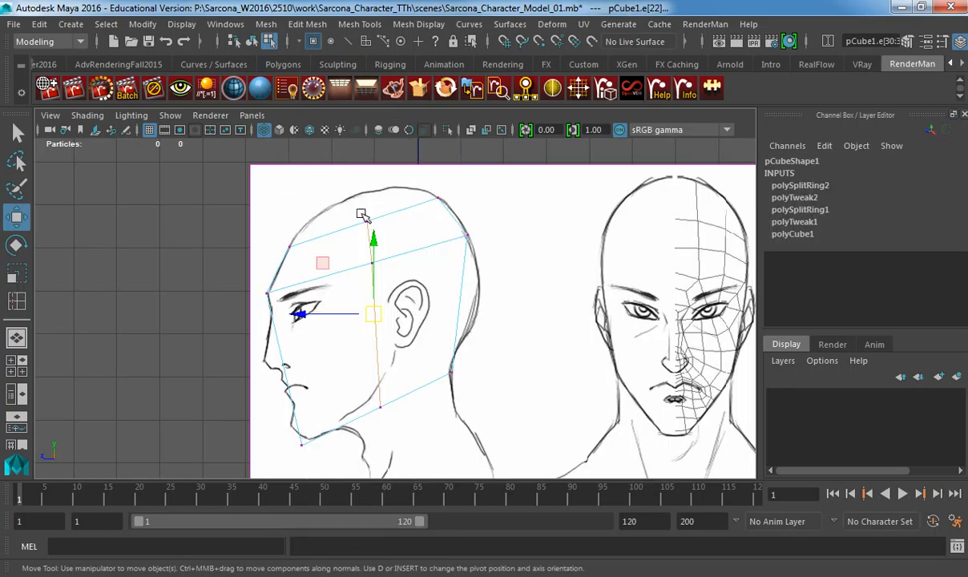
Move the middle loop's top vertices to about Y 7.412, Z 0.576, middle ones to Y 5.668, Z 0.272, and bottom ones to Y 2.650, Z 0.513.
drag(361, 212, 391, 200)
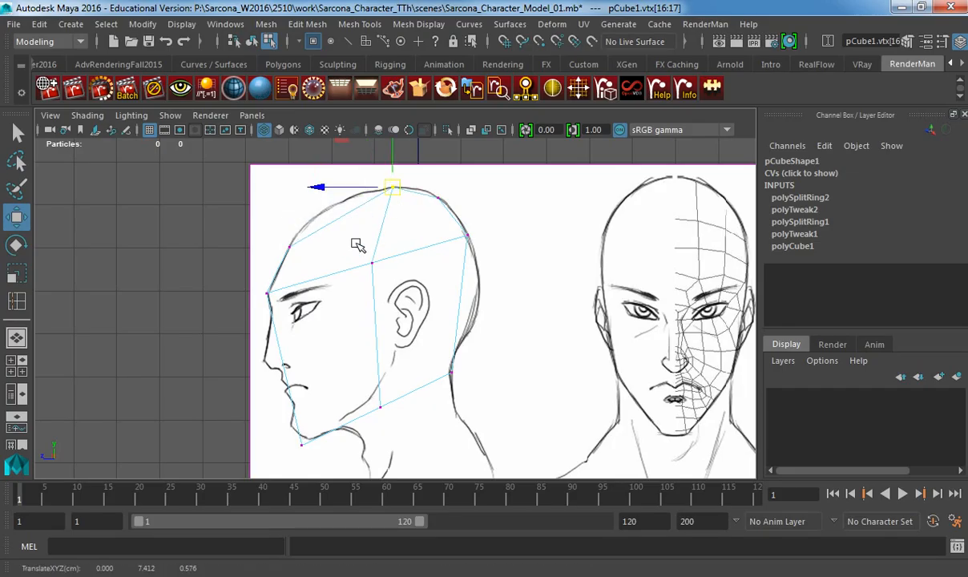
drag(357, 244, 406, 261)
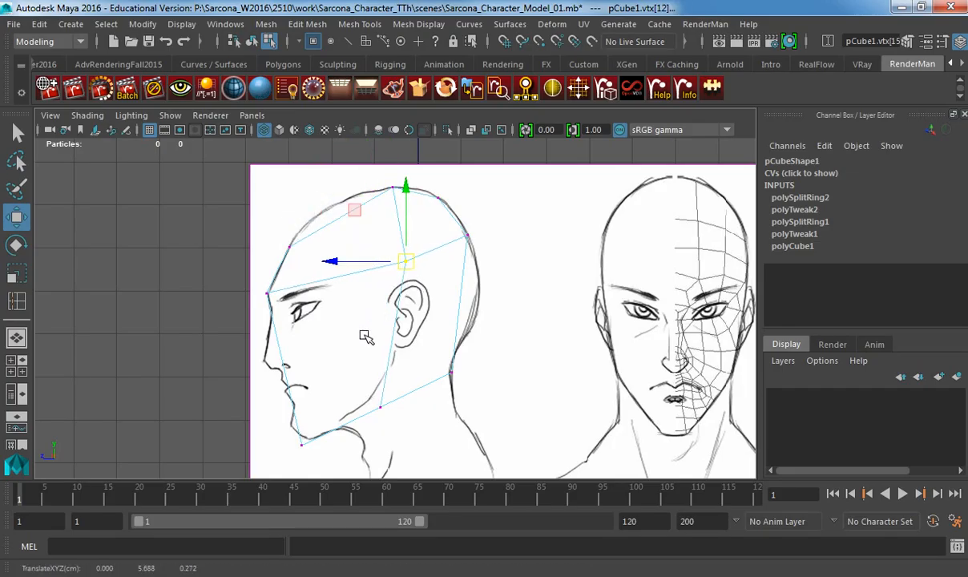
drag(365, 391, 411, 403)
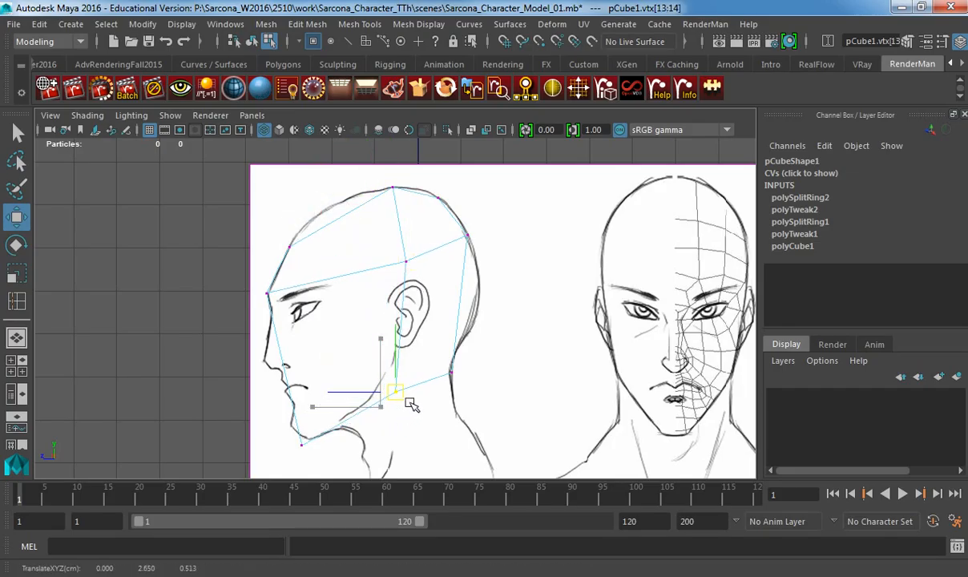
alt+middle_drag(459, 294, 473, 316)
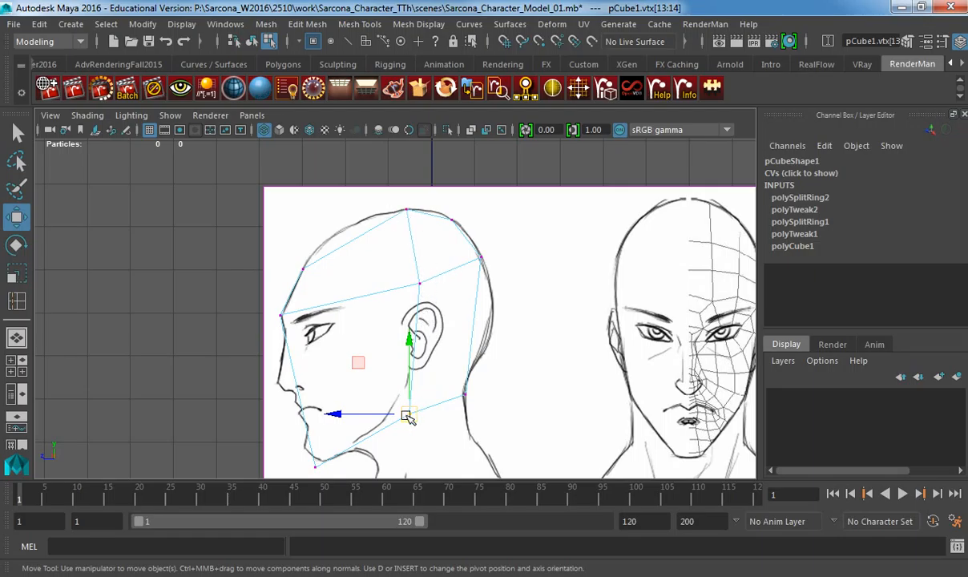
Switch to the Internet Explorer window showing the orthographic head drawings.
key(alt+Tab)
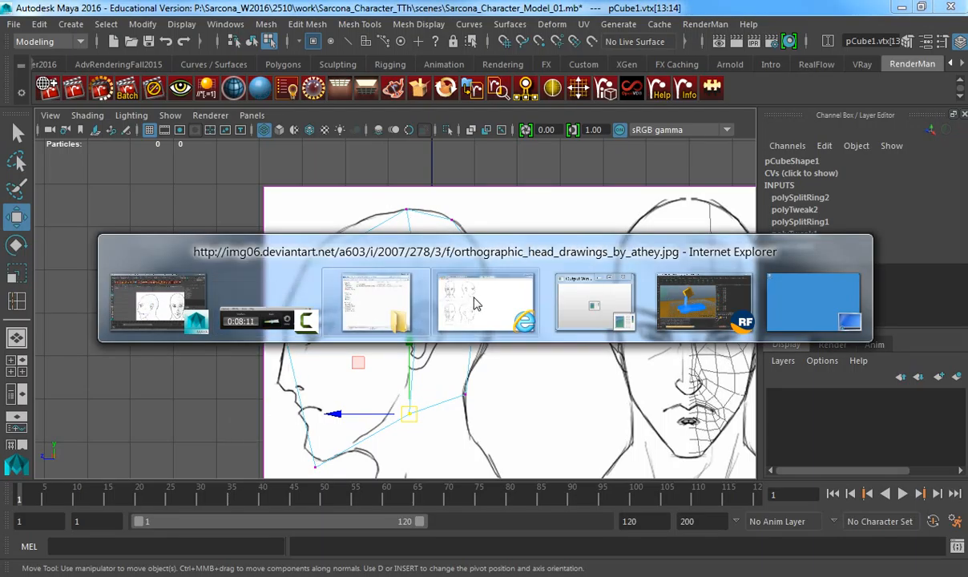
key(alt+Tab)
key(alt+Tab)
key(alt+Tab)
key(alt+Tab)
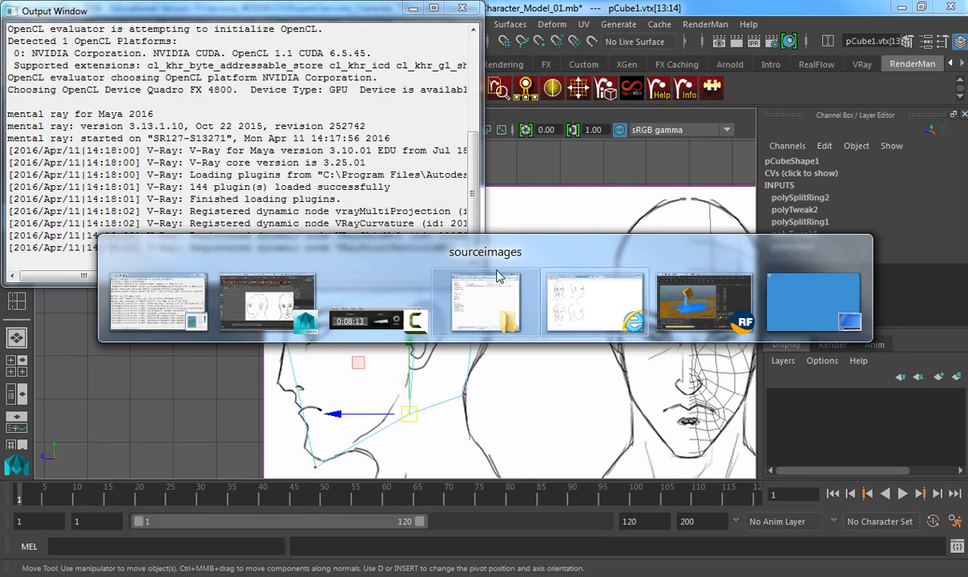
key(alt+Tab)
key(alt+Tab)
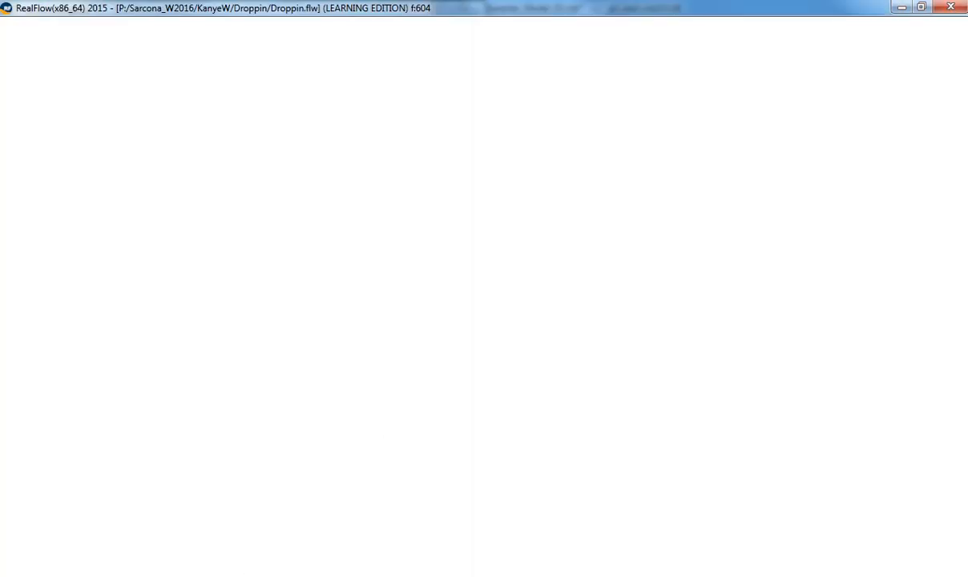
click(200, 512)
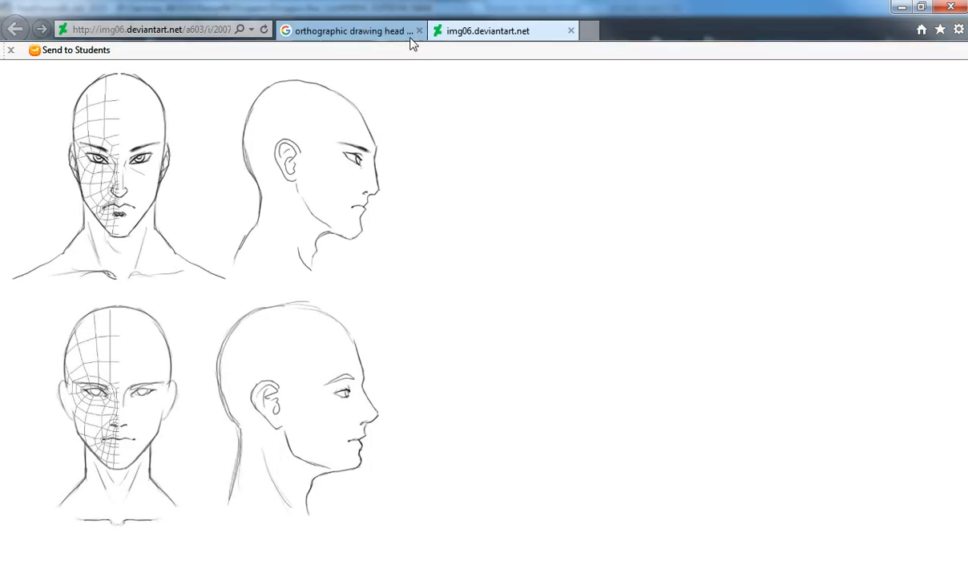
Search Google Images for "neck muscles" and open the side-view head and neck muscle diagram from boundless.com.
click(345, 32)
scroll(270, 177, up, 3)
drag(248, 81, 94, 84)
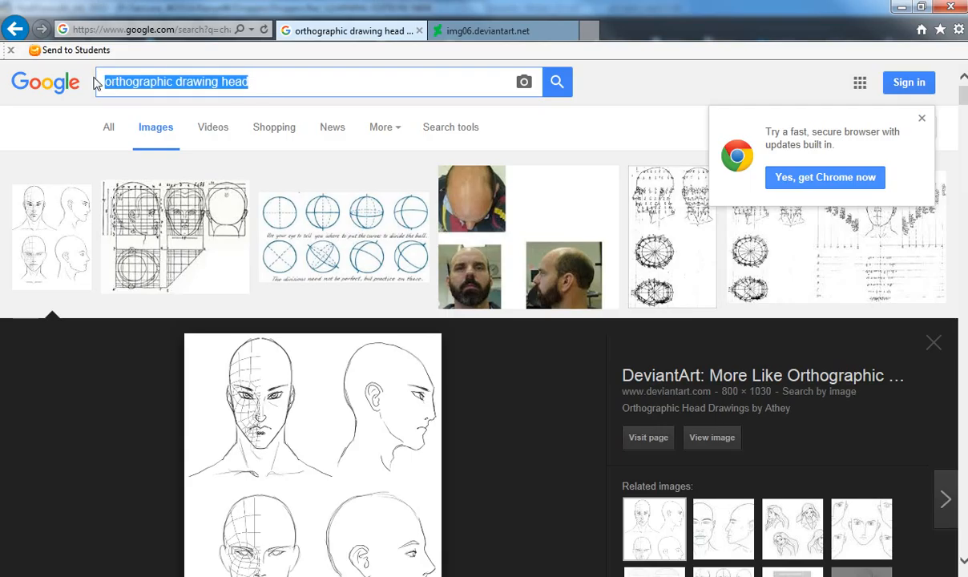
text(neck muscles)
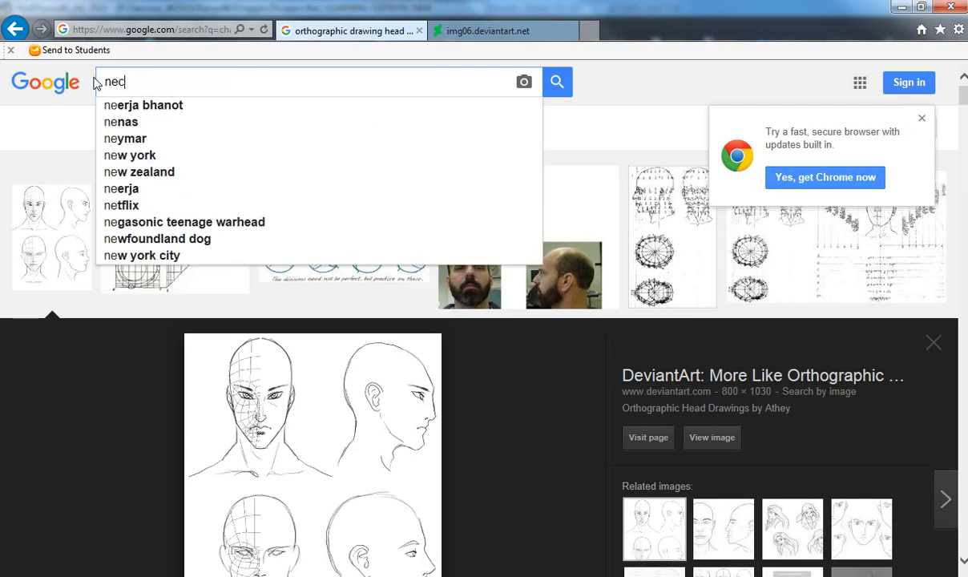
key(Return)
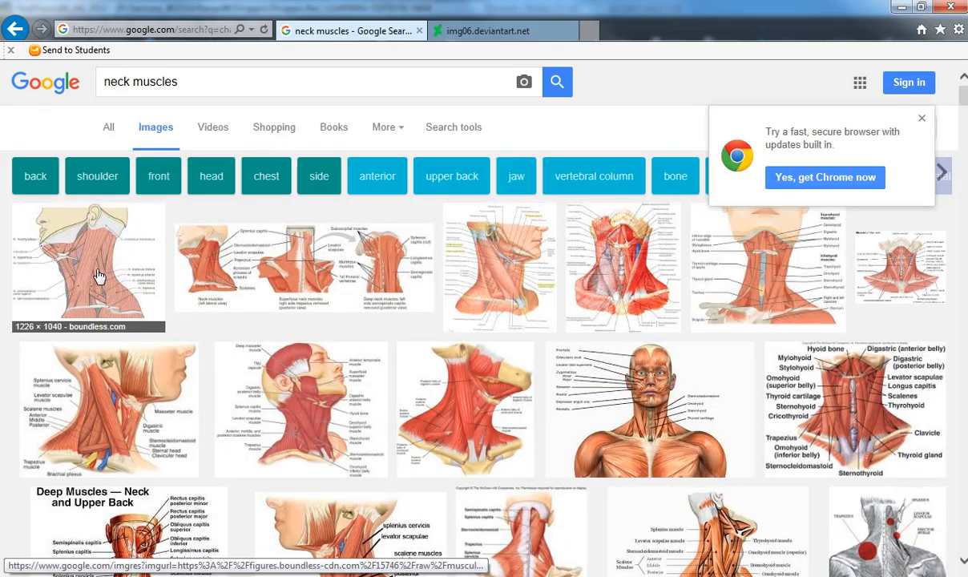
click(95, 276)
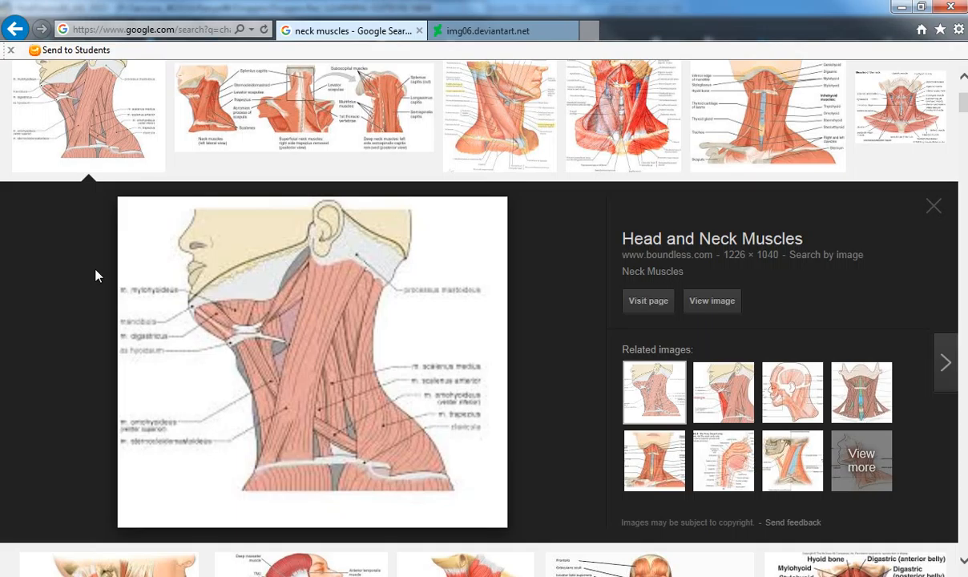
Switch back to the Maya window with the head model in the side view.
key(alt+Tab)
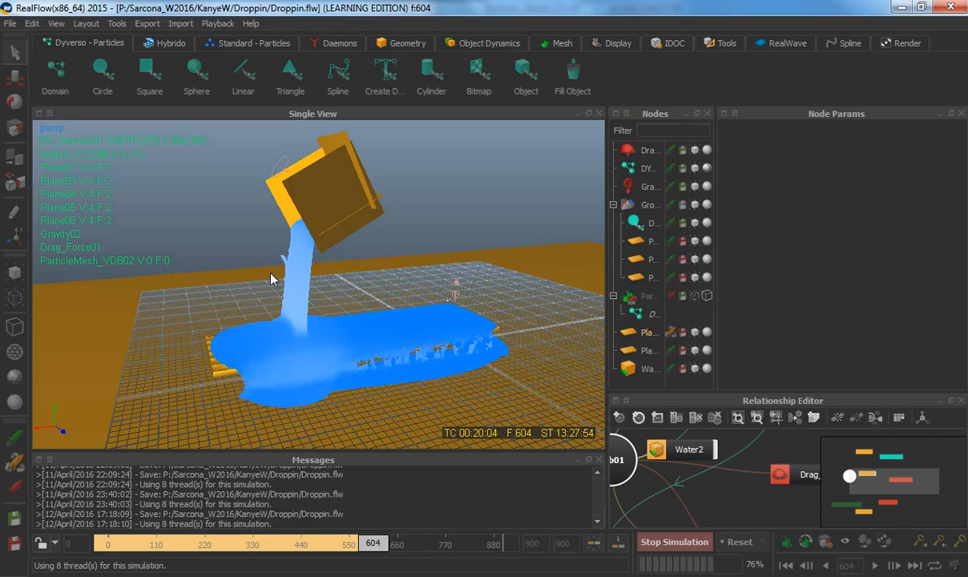
key(alt+Tab)
key(alt+Tab)
key(alt+Tab)
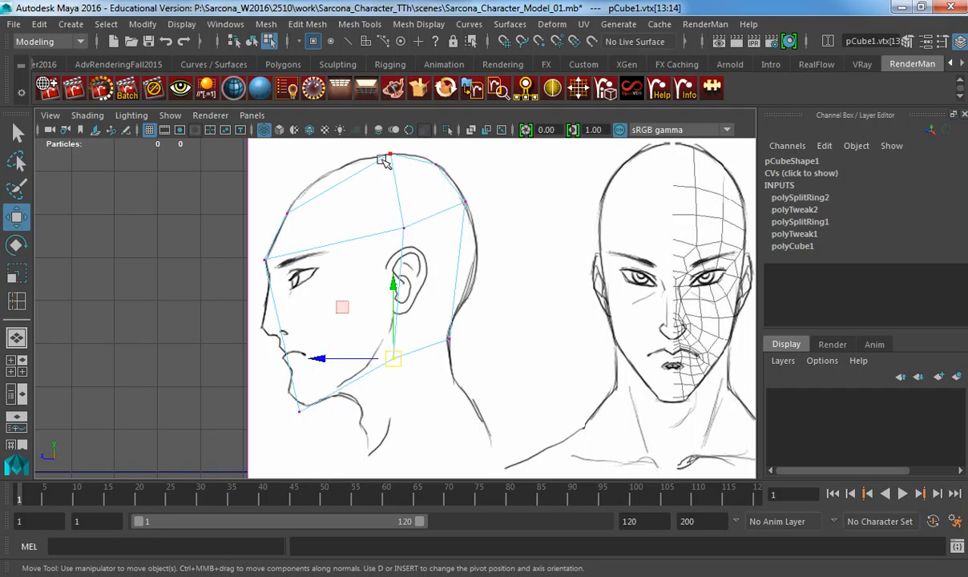
Insert a vertical edge loop between the front of the cube and the middle loop, and return to the Move tool.
key(g)
drag(330, 190, 320, 193)
key(w)
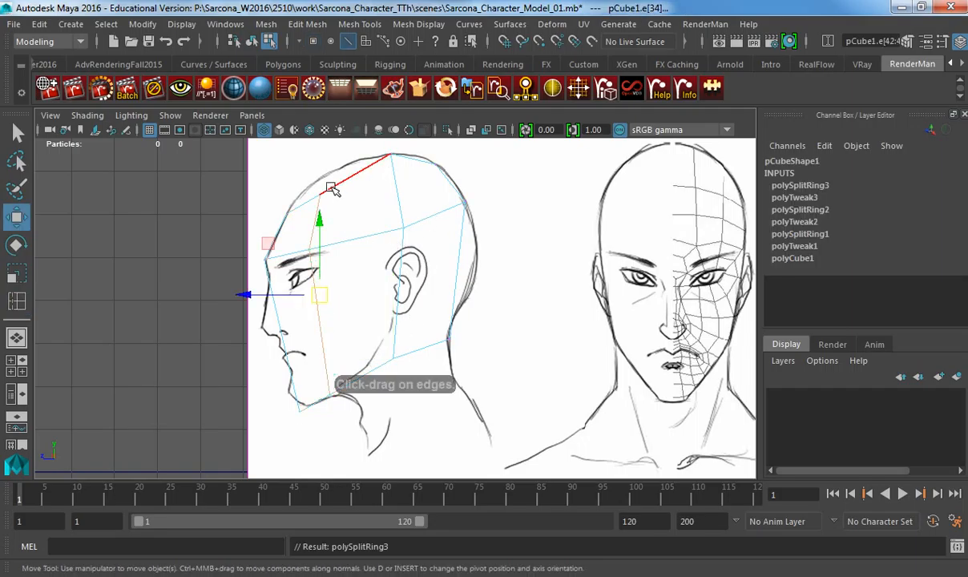
Move the new loop's top vertices up onto the forehead outline and the middle loop's brow-level vertices to about Y 6.147, Z 0.325.
right_drag(327, 183, 278, 154)
drag(307, 189, 335, 219)
middle_drag(335, 218, 336, 198)
drag(389, 211, 420, 249)
middle_drag(419, 250, 418, 229)
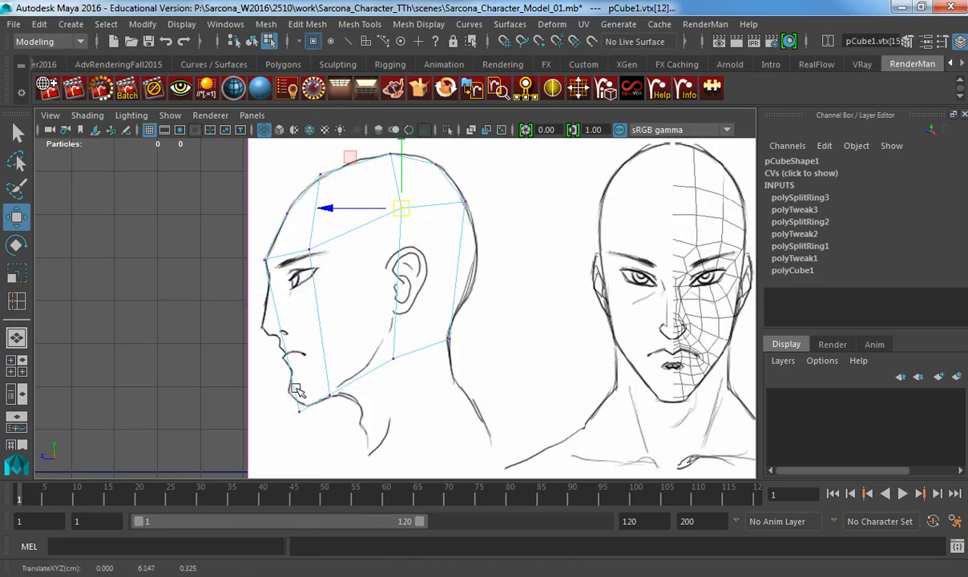
Move the chin vertices up onto the chin outline and nudge the lower vertices below the ear slightly up and back.
alt+middle_drag(344, 385, 360, 350)
drag(292, 345, 320, 379)
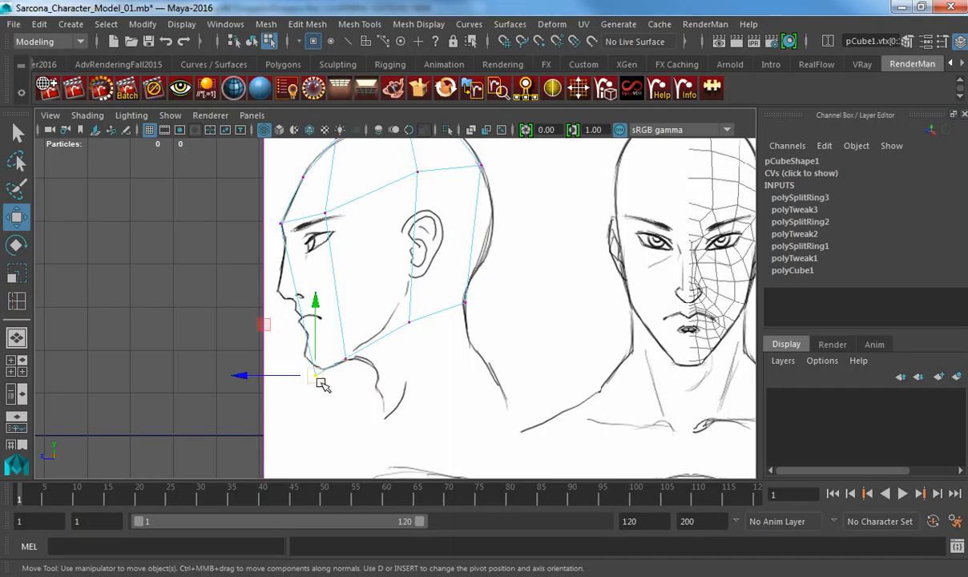
drag(383, 298, 420, 328)
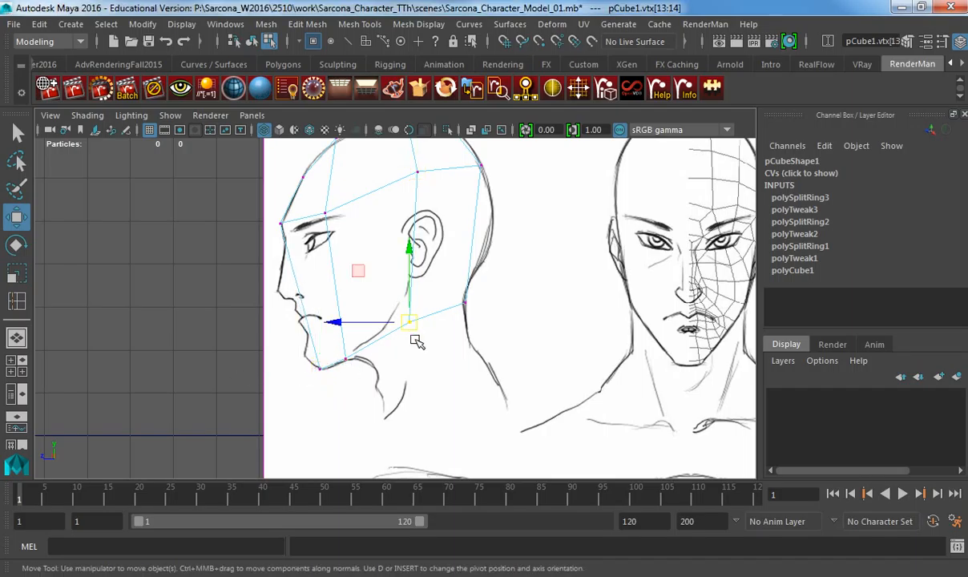
middle_drag(427, 322, 425, 320)
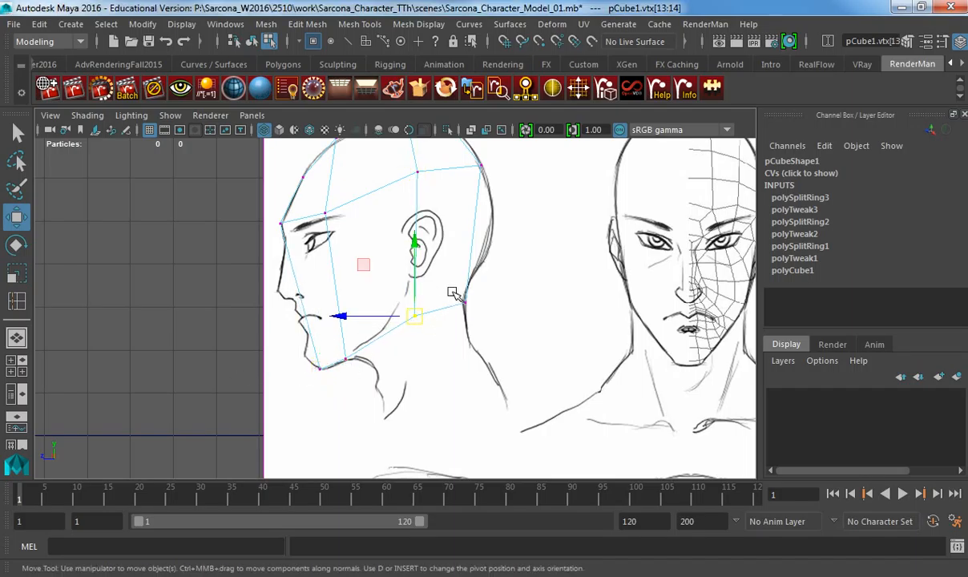
drag(453, 291, 477, 317)
middle_drag(476, 317, 503, 355)
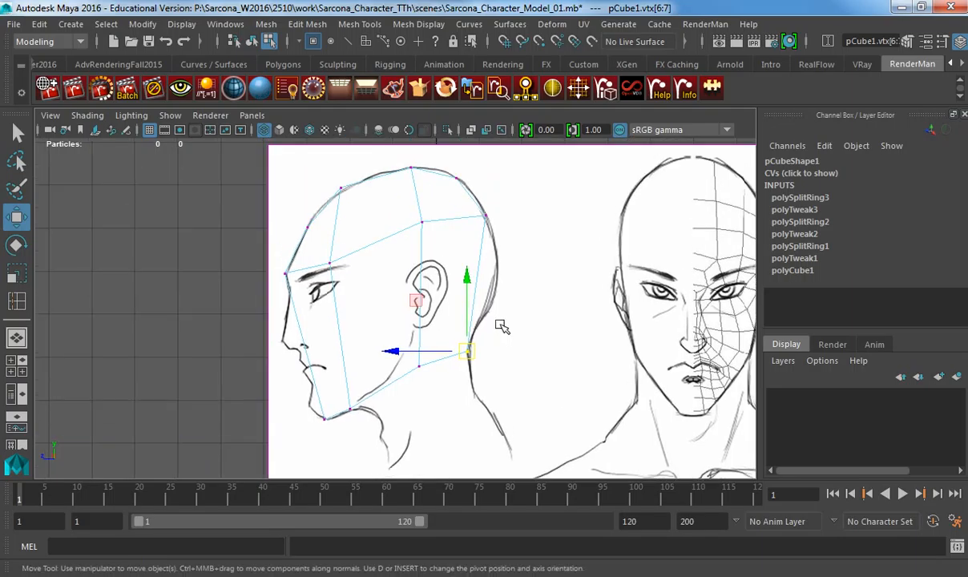
Insert a horizontal edge loop around the lower head at mouth height and return to vertex editing with the Move tool.
key(g)
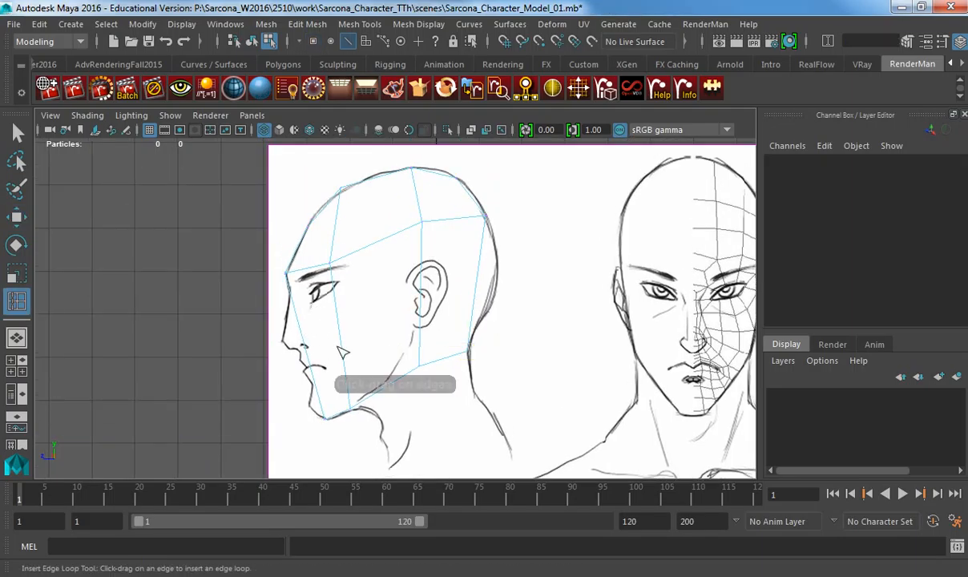
drag(345, 358, 343, 355)
key(w)
right_drag(304, 332, 240, 156)
Fit the mouth-height loop to the profile, moving its front vertices to the lips, cheek vertices to about Y 2.935, Z 2.301, and back vertices to the skull outline.
click(311, 368)
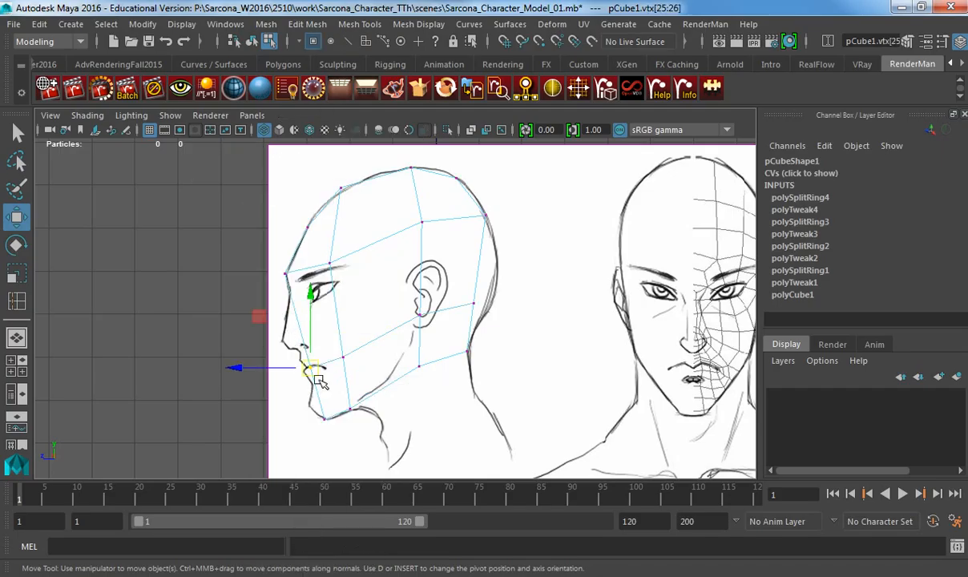
click(344, 360)
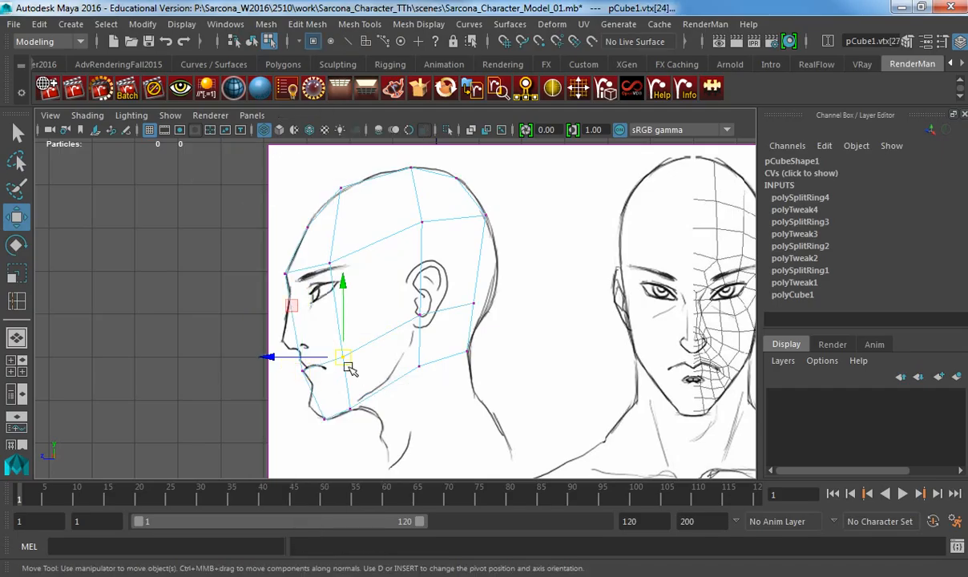
drag(346, 360, 338, 362)
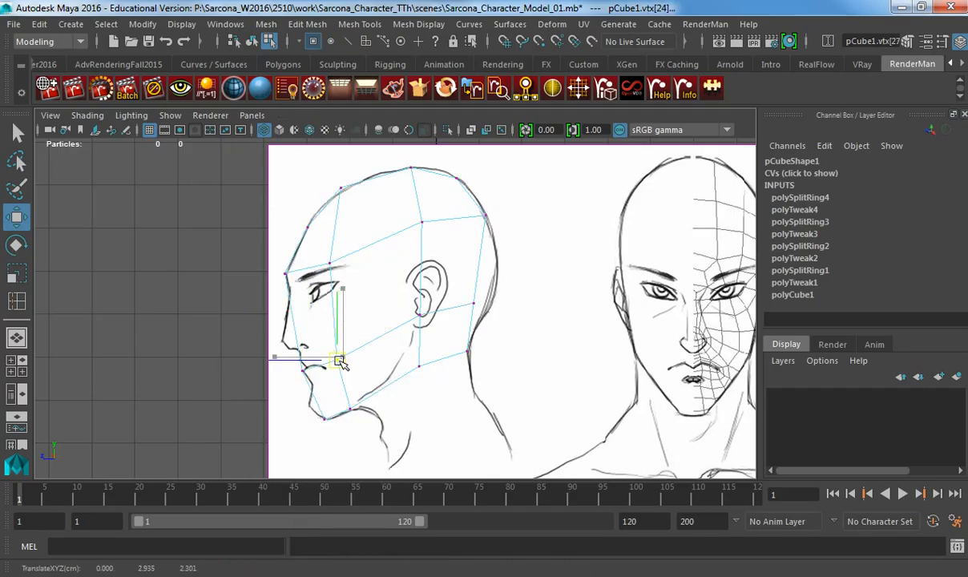
click(419, 317)
mouse_move(420, 318)
mouse_down()
mouse_move(493, 301)
mouse_move(437, 237)
mouse_up()
click(474, 304)
Examine the blocked-out head shaded in the perspective view, framed and seen from the front three-quarter side.
key(space)
key(5)
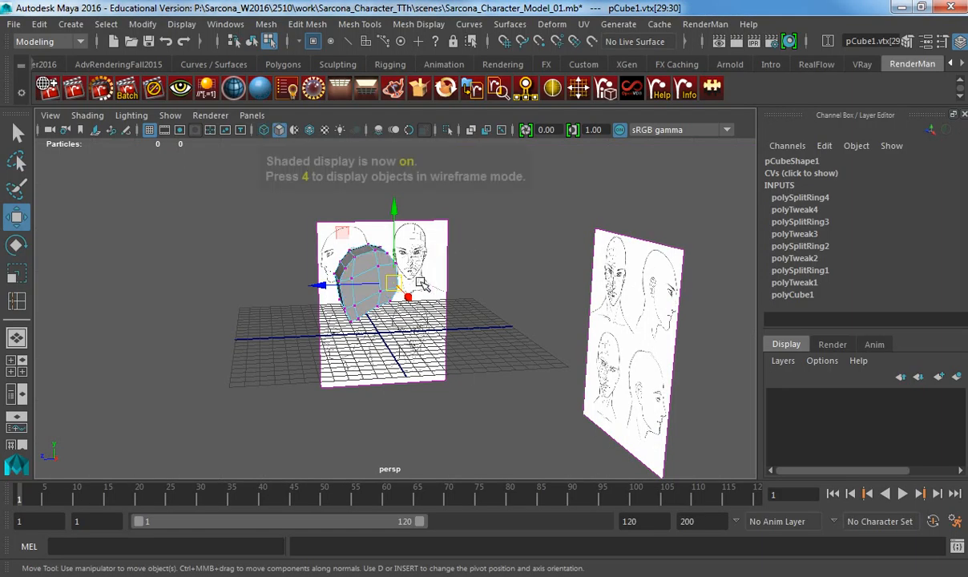
key(f)
alt+drag(447, 293, 184, 280)
scroll(283, 301, down, 5)
alt+drag(282, 302, 294, 292)
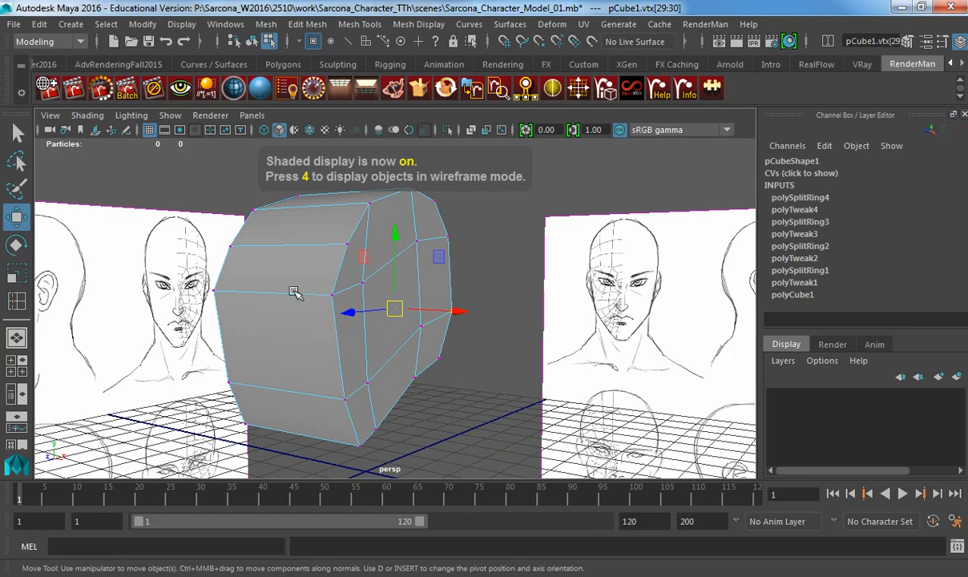
Return to object mode, preview the head smoothed, examine it from the side, and select it again.
key(F8)
key(3)
click(479, 266)
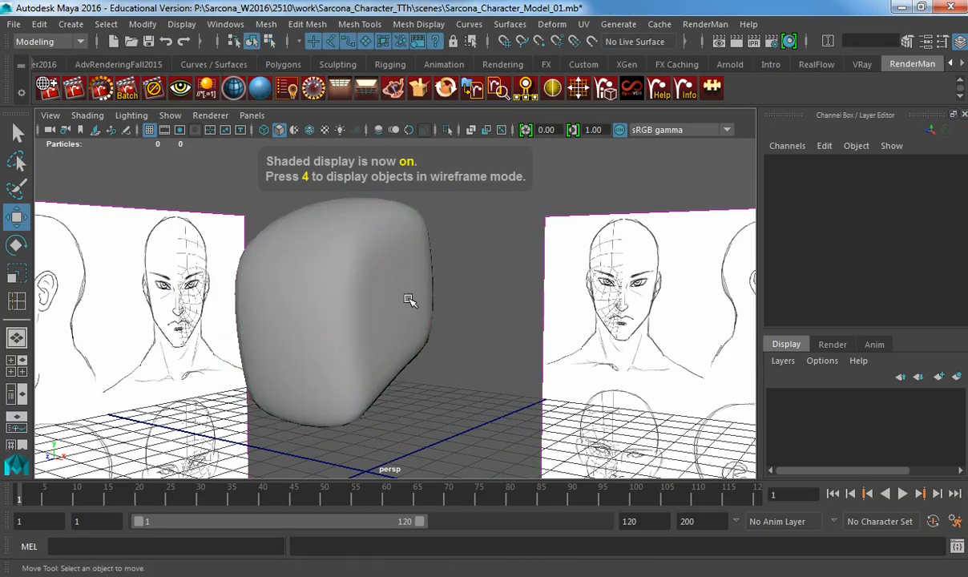
alt+drag(408, 301, 371, 335)
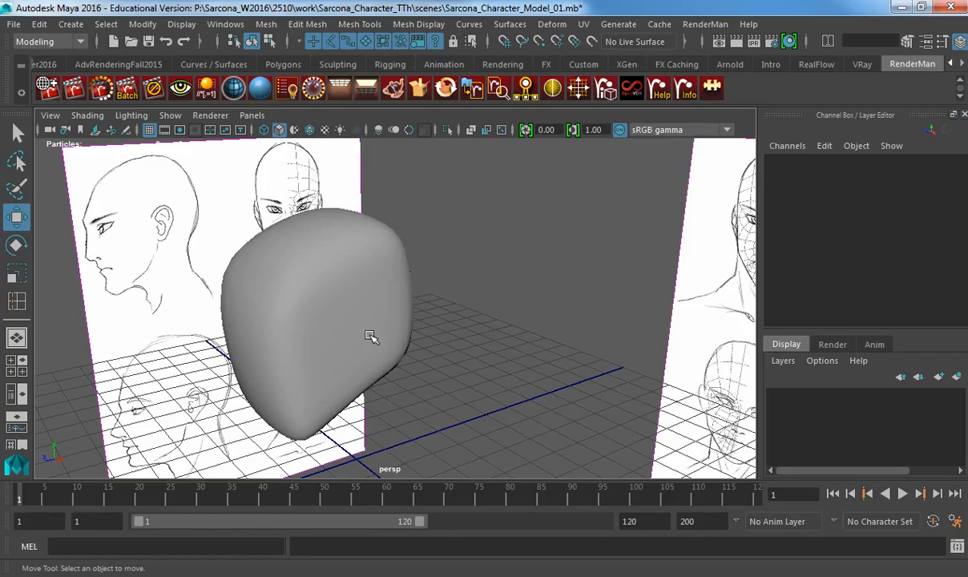
click(352, 326)
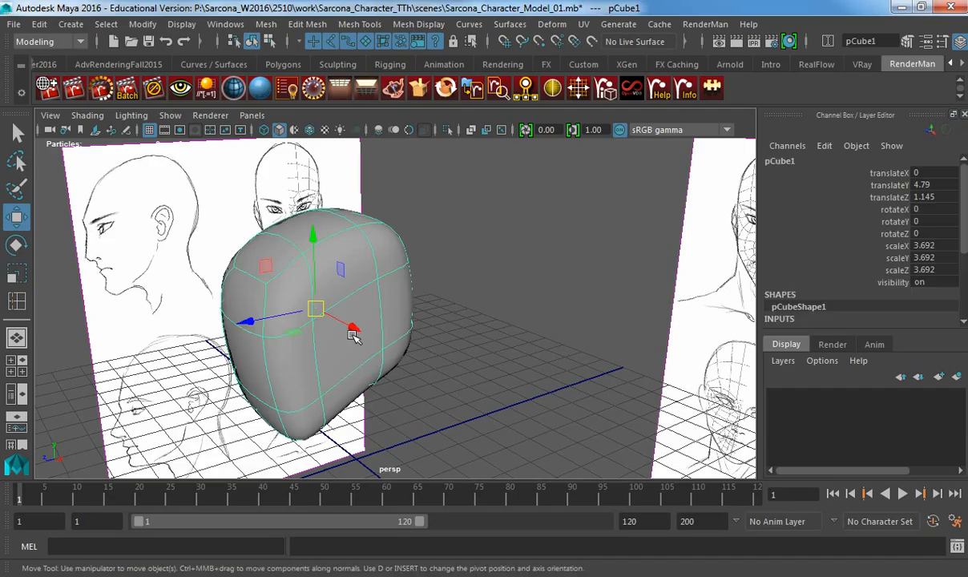
Show the smoothed head in wireframe over the front-view drawing and accept the autosave.
key(space)
click(339, 325)
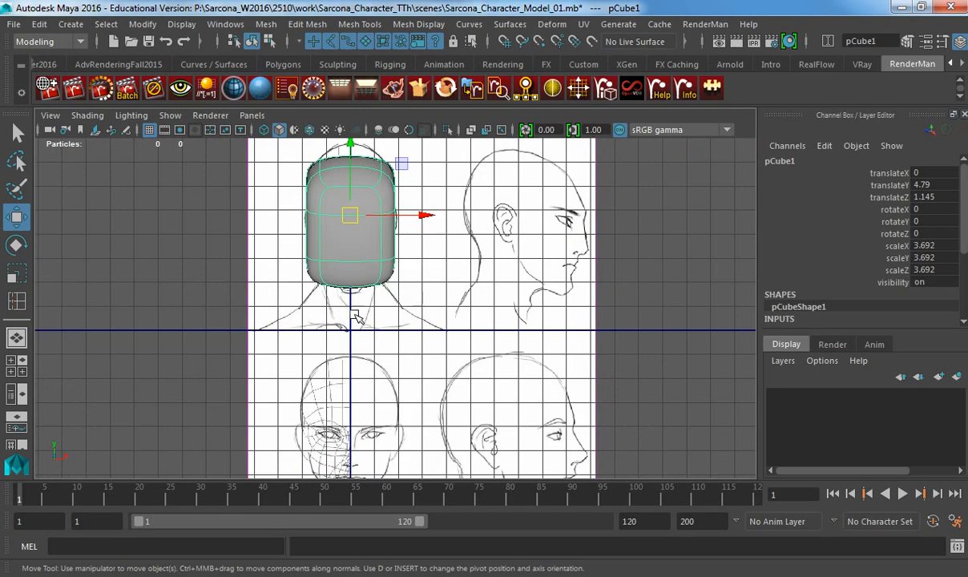
alt+drag(401, 321, 403, 295)
key(4)
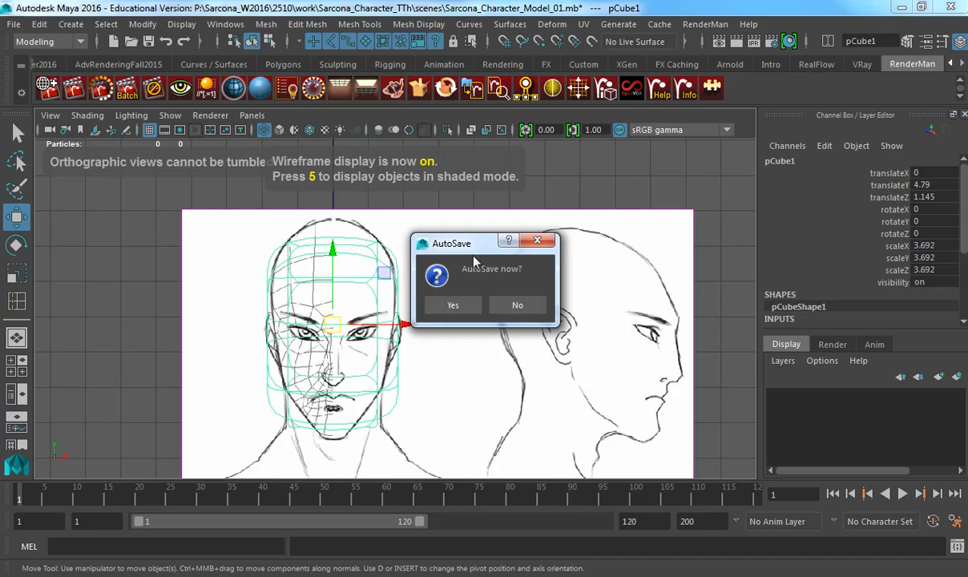
click(459, 307)
Return to the perspective view and show the smoothed head shaded.
key(space)
mouse_move(443, 277)
mouse_down()
mouse_move(436, 239)
mouse_move(422, 301)
mouse_move(357, 296)
mouse_up()
key(5)
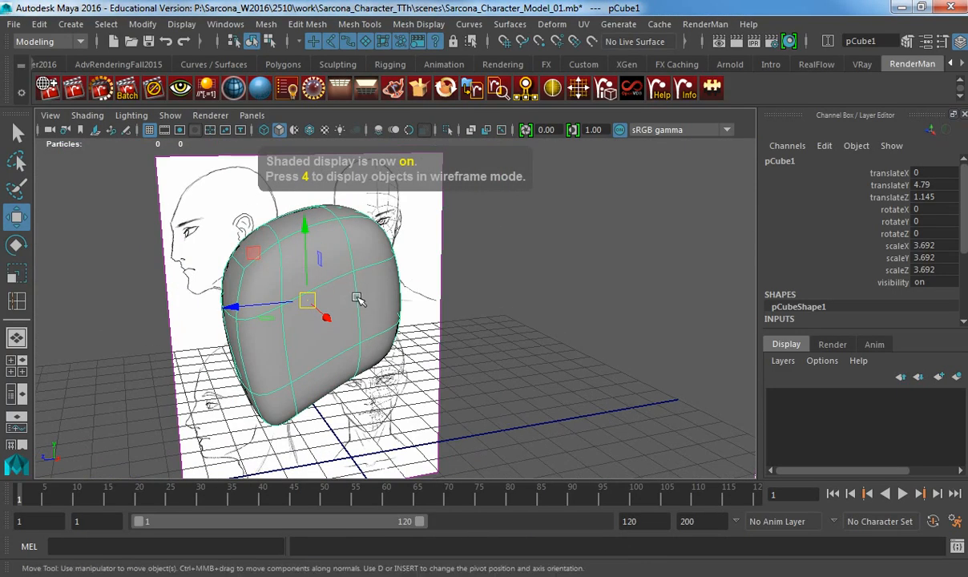
Show the head in wireframe in the side view and turn off its smooth preview.
key(space)
key(space)
key(space)
click(340, 292)
drag(340, 292, 367, 287)
key(4)
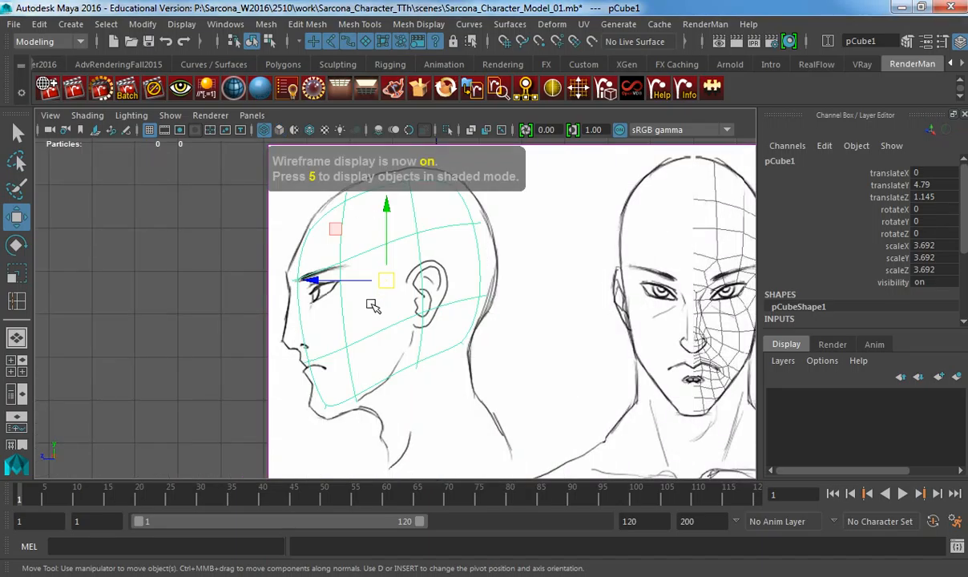
key(1)
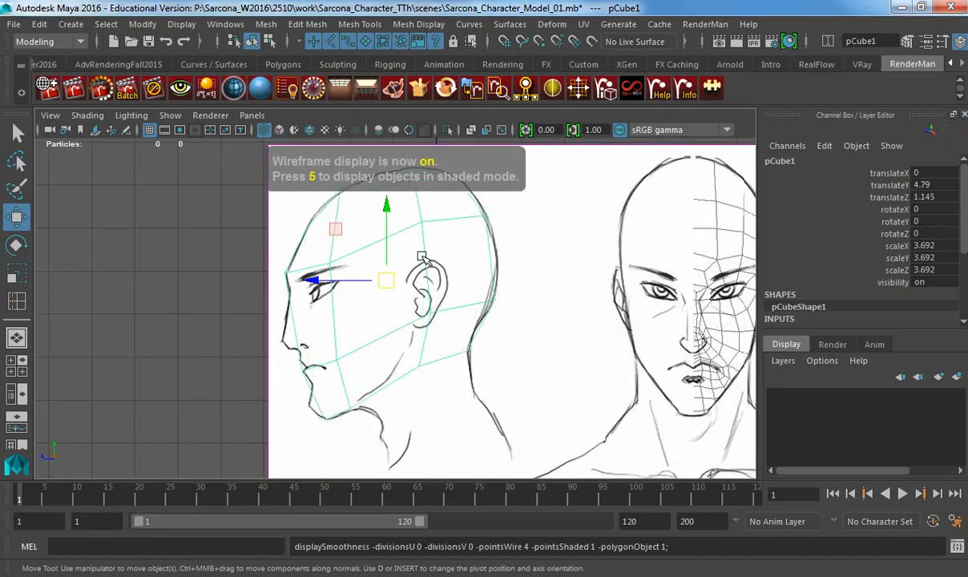
Pick the head's crown and chin vertices in the side view, and compare the chin level with the front-view drawing.
alt+middle_drag(352, 292, 304, 357)
mouse_move(368, 155)
right_down()
mouse_move(331, 197)
mouse_move(352, 156)
right_up()
click(365, 230)
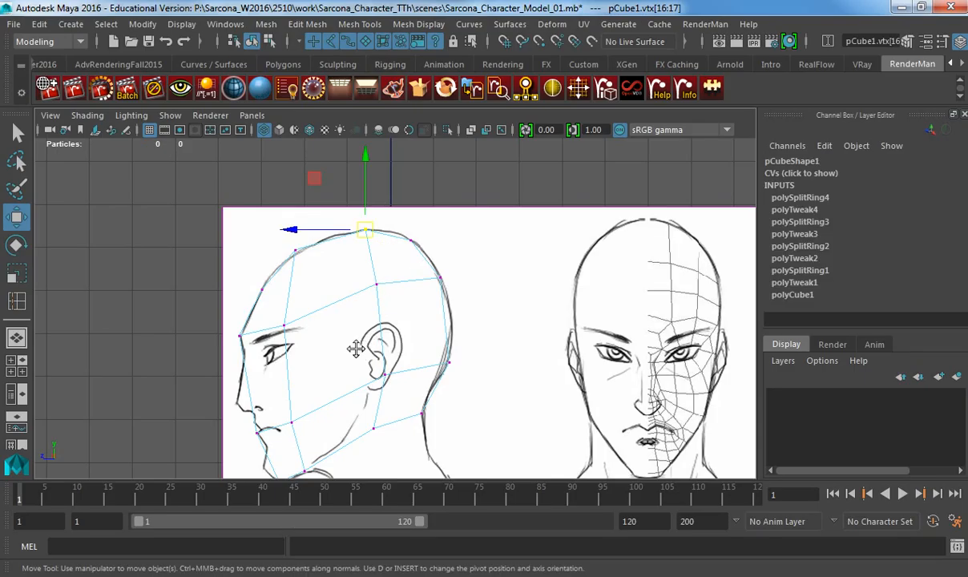
alt+middle_drag(330, 322, 341, 224)
drag(268, 374, 257, 378)
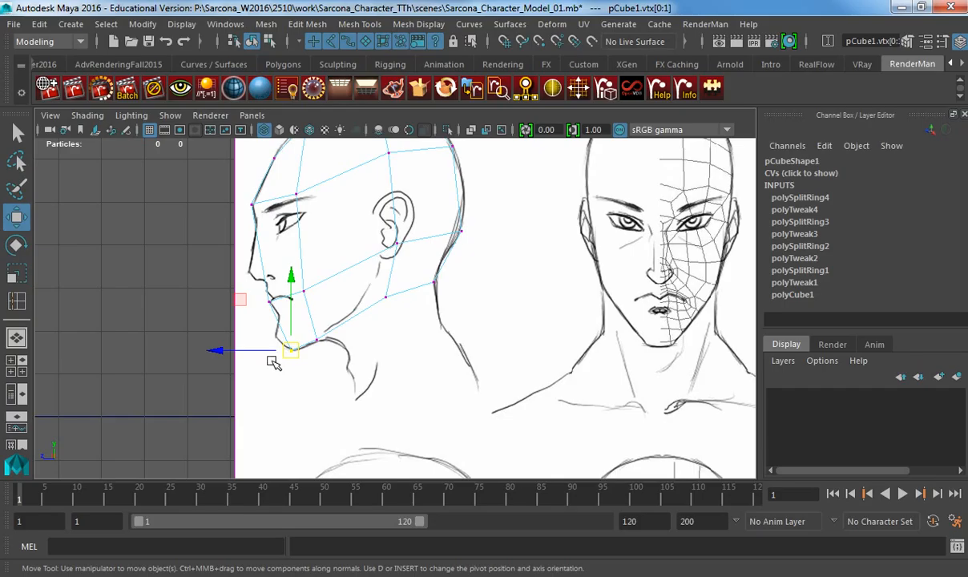
key(space)
drag(436, 253, 449, 288)
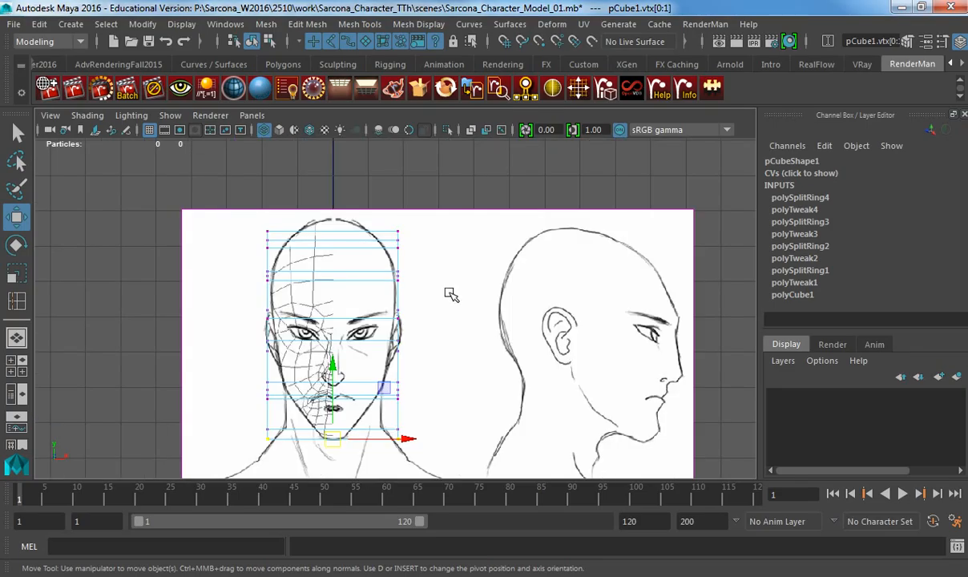
Select the front-view reference image plane and scale it down uniformly to about 1.754.
click(451, 258)
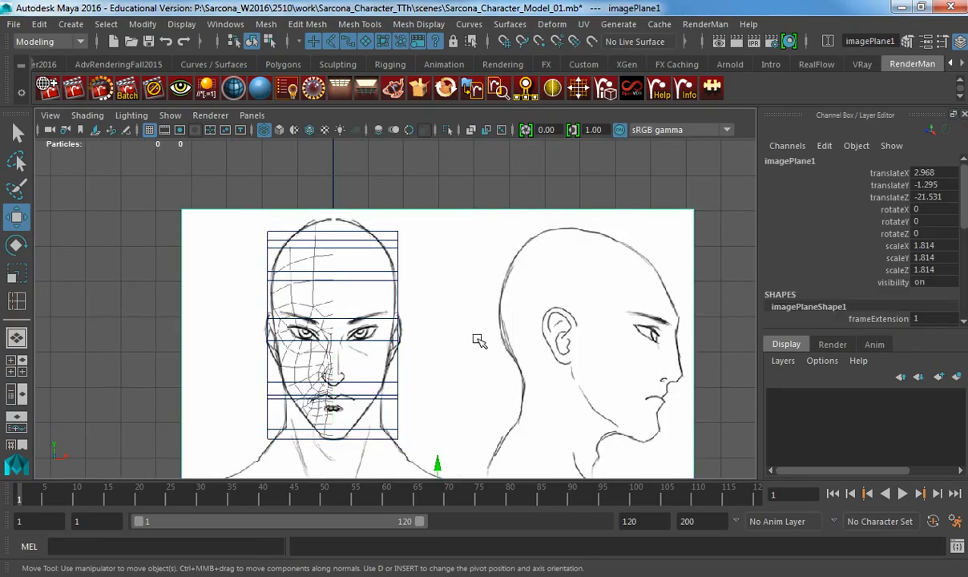
key(f)
key(space)
mouse_move(411, 339)
mouse_down()
mouse_move(417, 308)
mouse_move(400, 315)
mouse_move(402, 335)
mouse_up()
key(space)
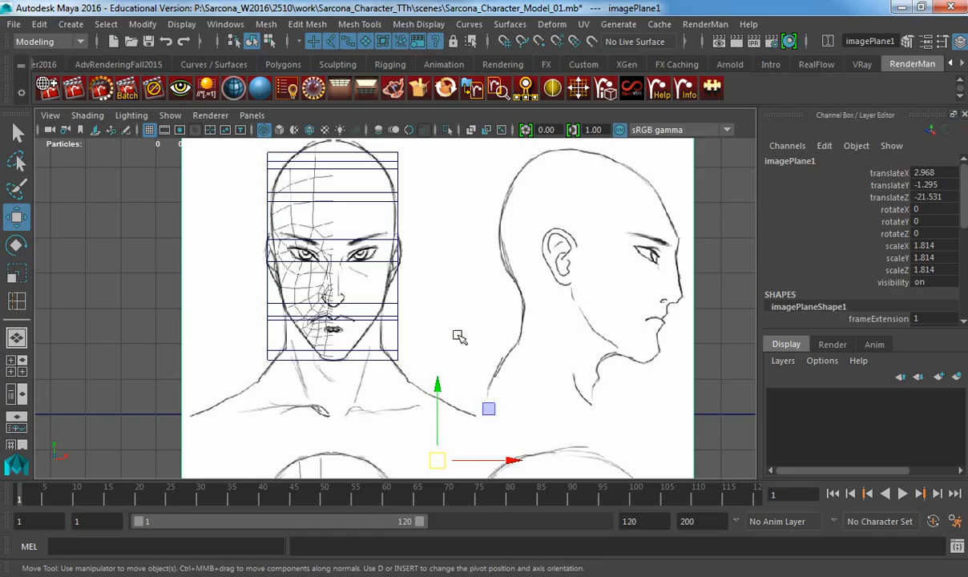
alt+middle_drag(456, 274, 459, 312)
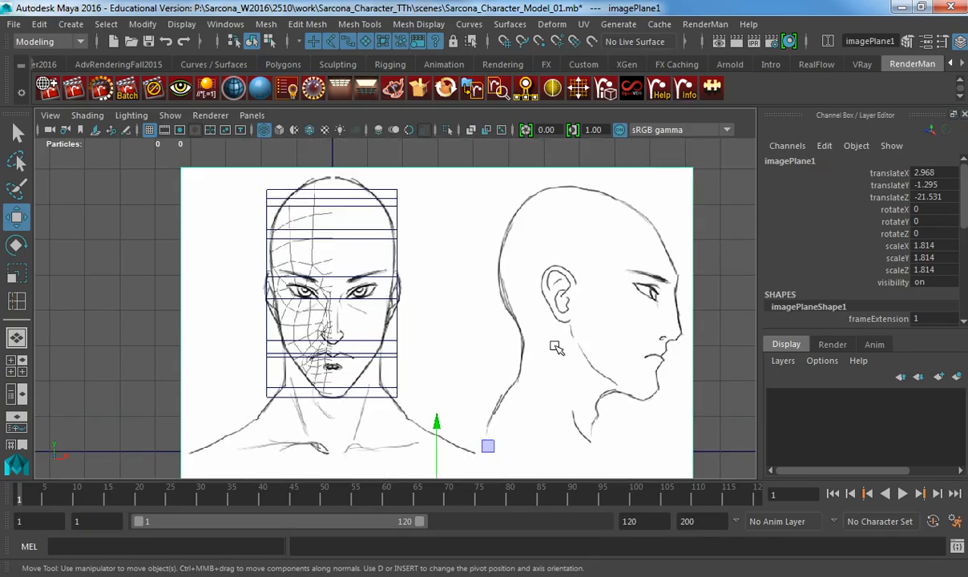
alt+middle_drag(556, 347, 544, 303)
key(r)
drag(448, 417, 438, 418)
alt+middle_drag(454, 358, 454, 395)
alt+right_drag(454, 395, 430, 393)
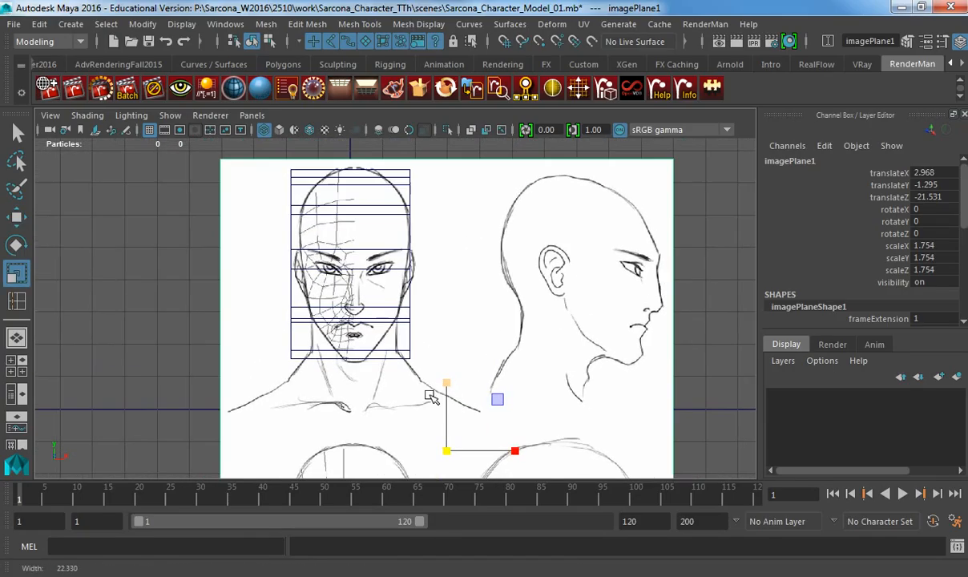
Fit the front reference plane to the head mesh with scale 1.711, translateX 2.827 and translateY -1.107.
key(w)
drag(449, 449, 438, 450)
key(r)
key(w)
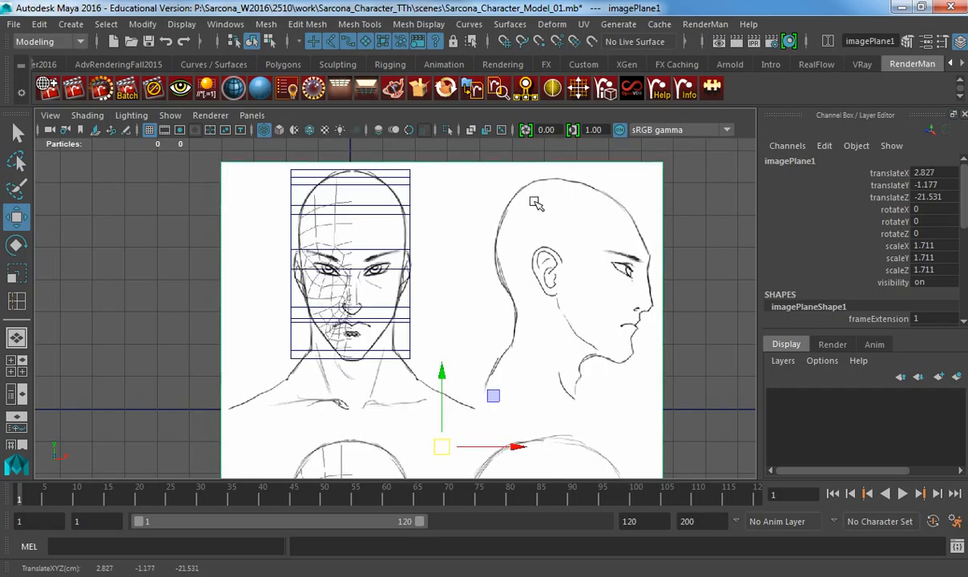
alt+middle_drag(456, 355, 418, 374)
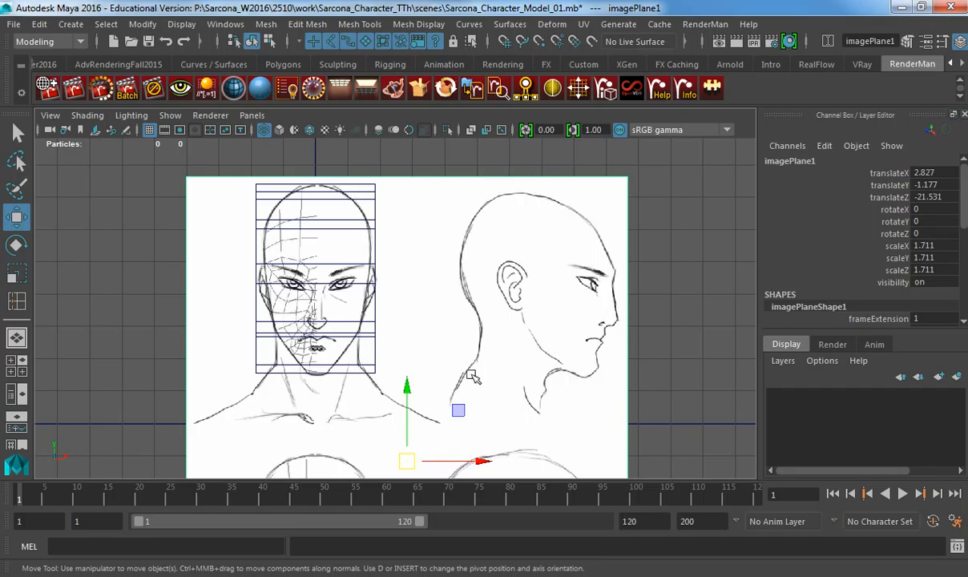
alt+middle_drag(469, 364, 467, 362)
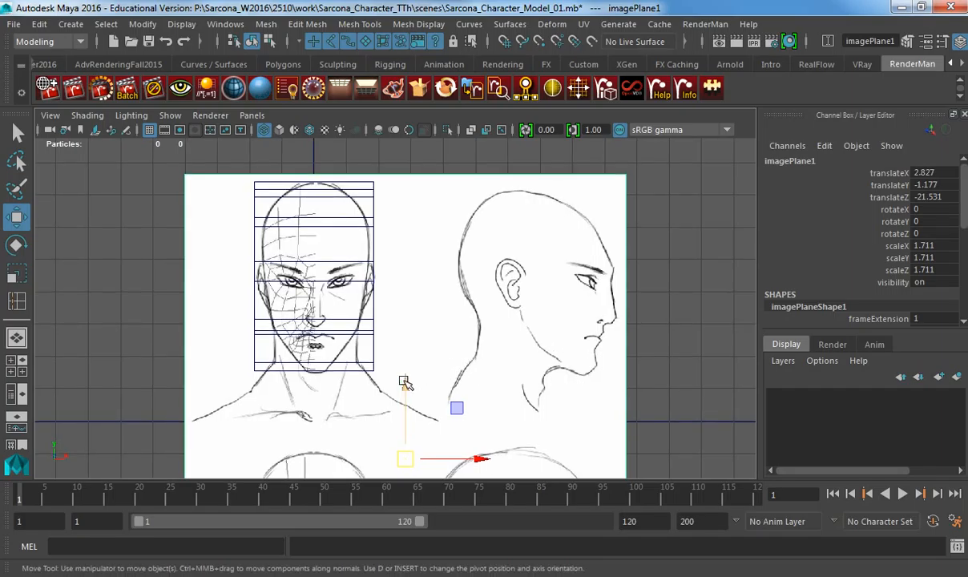
drag(405, 383, 406, 381)
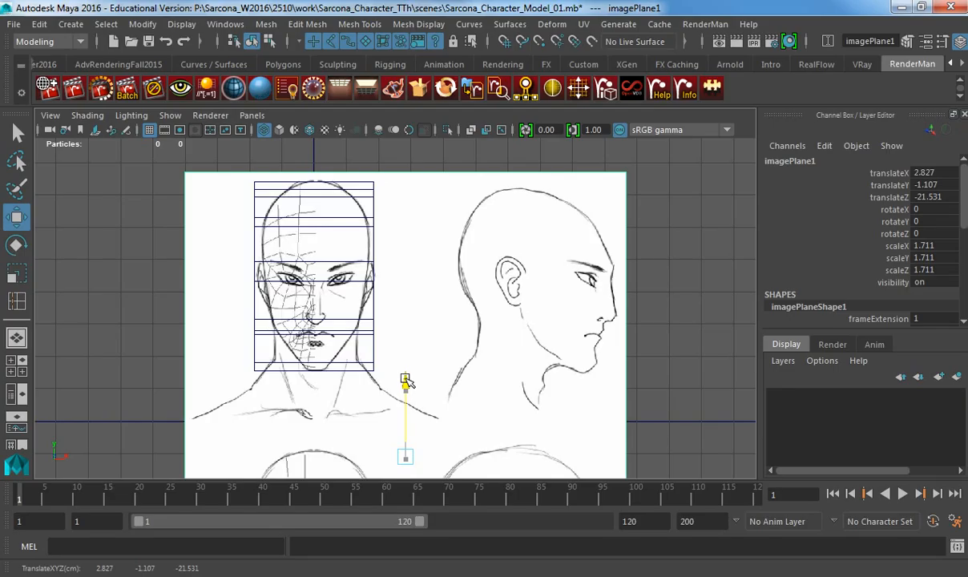
Select the head mesh and examine its fit in wireframe against the front-view drawing.
alt+middle_drag(446, 304, 504, 304)
alt+right_drag(503, 304, 645, 306)
alt+click(512, 336)
alt+middle_drag(510, 339, 505, 406)
key(5)
click(411, 205)
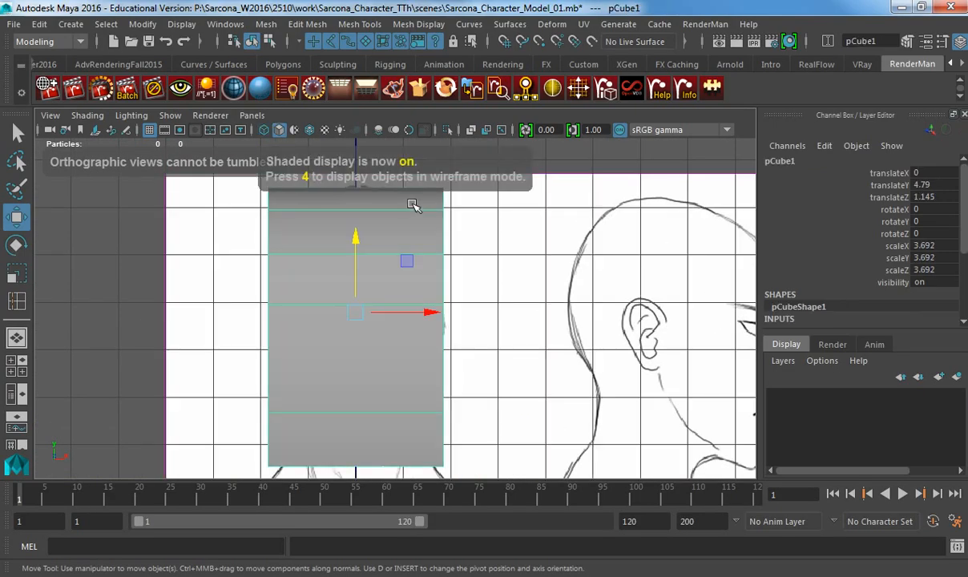
key(4)
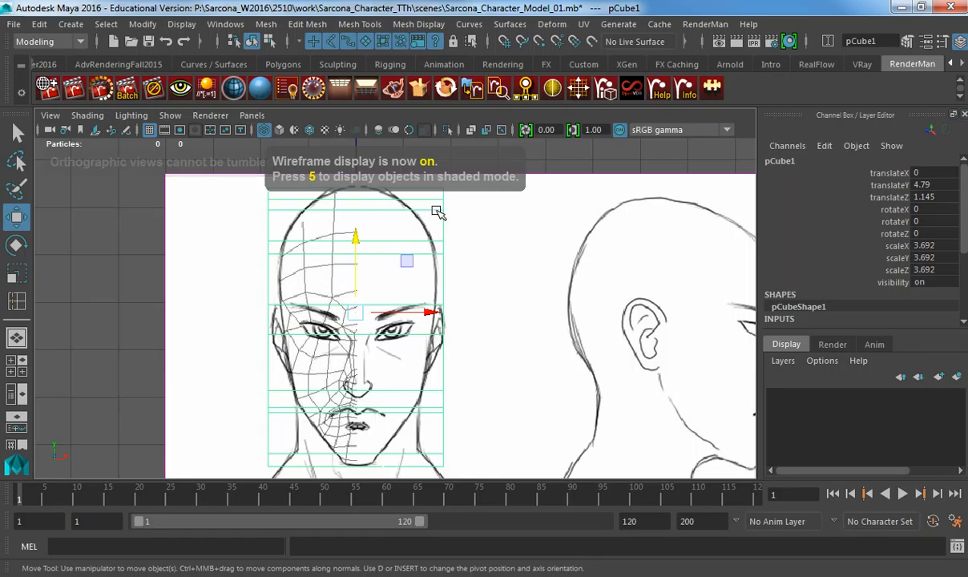
alt+middle_drag(429, 216, 425, 251)
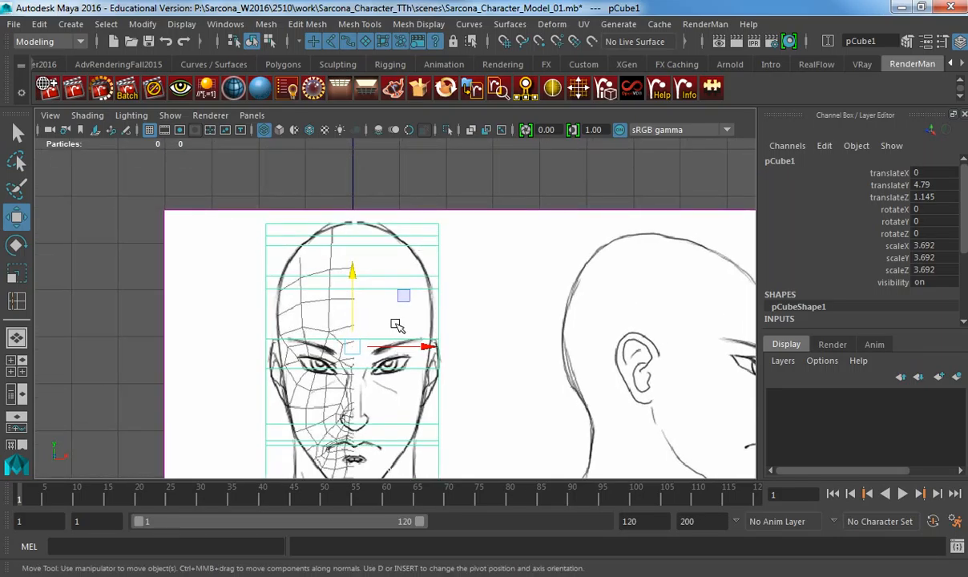
alt+middle_drag(406, 294, 371, 252)
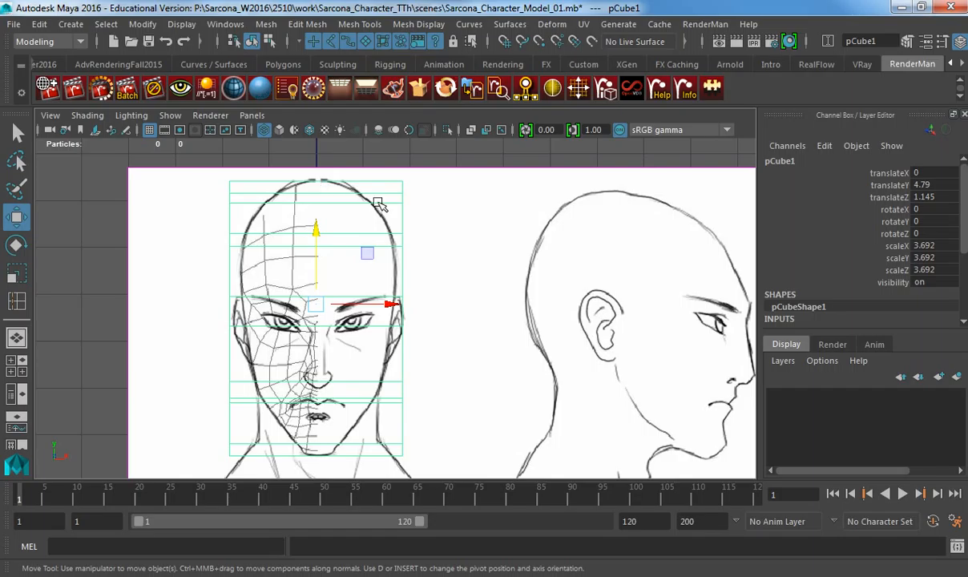
Insert a vertical edge loop down the middle of the head and set its weight to 0.5.
shift+right_drag(346, 208, 313, 215)
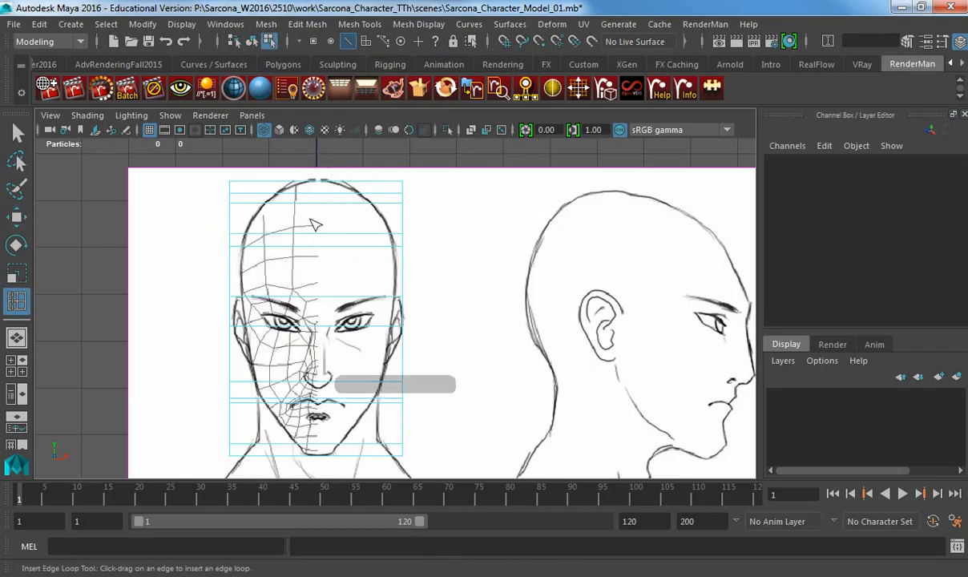
click(320, 206)
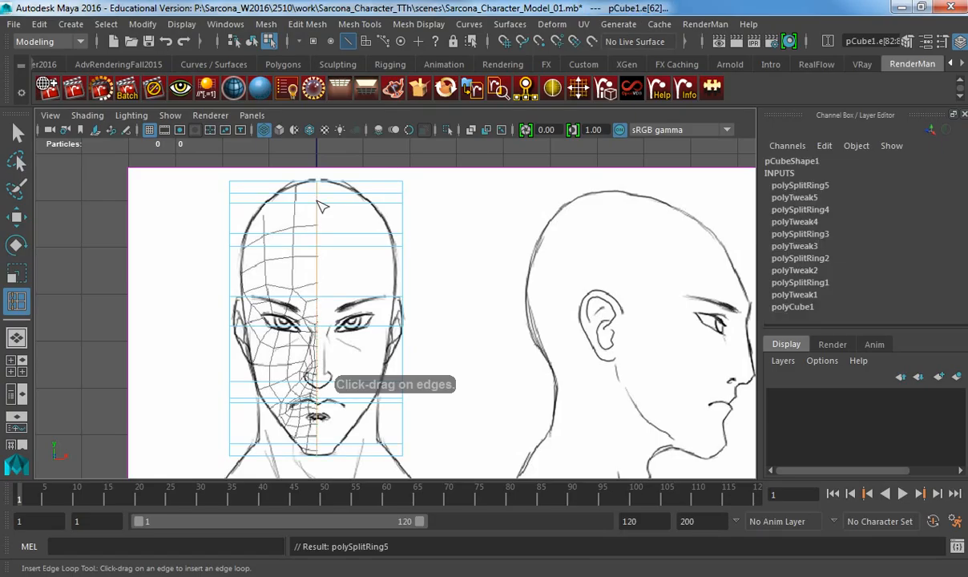
key(w)
click(815, 186)
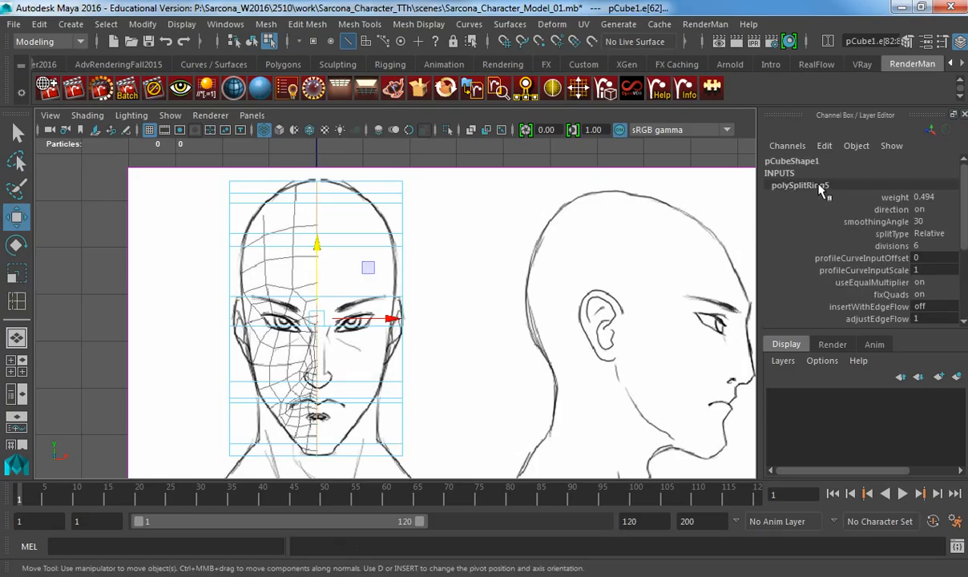
double_click(924, 197)
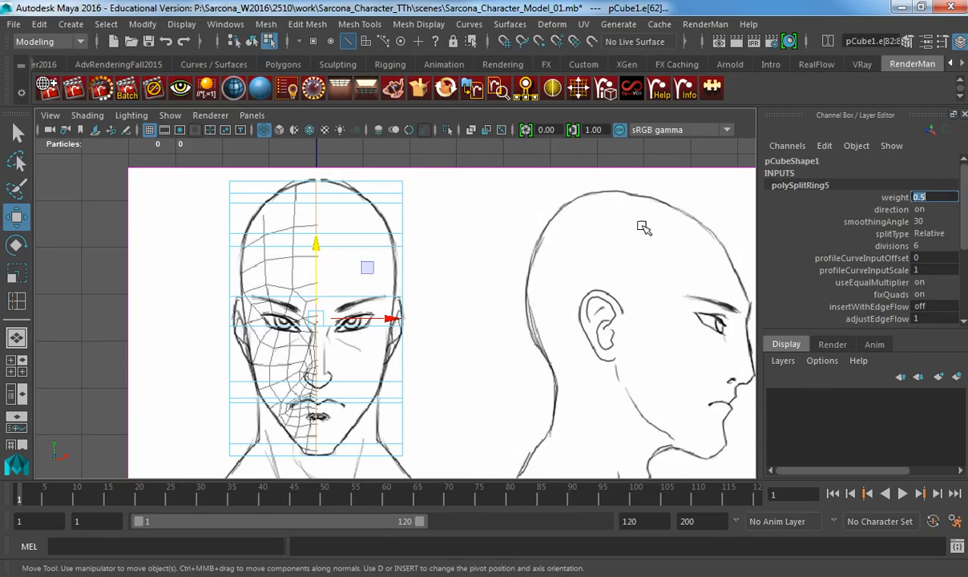
Delete the half of the head's faces that lies over the wire-mesh side of the front drawing.
right_click(292, 203)
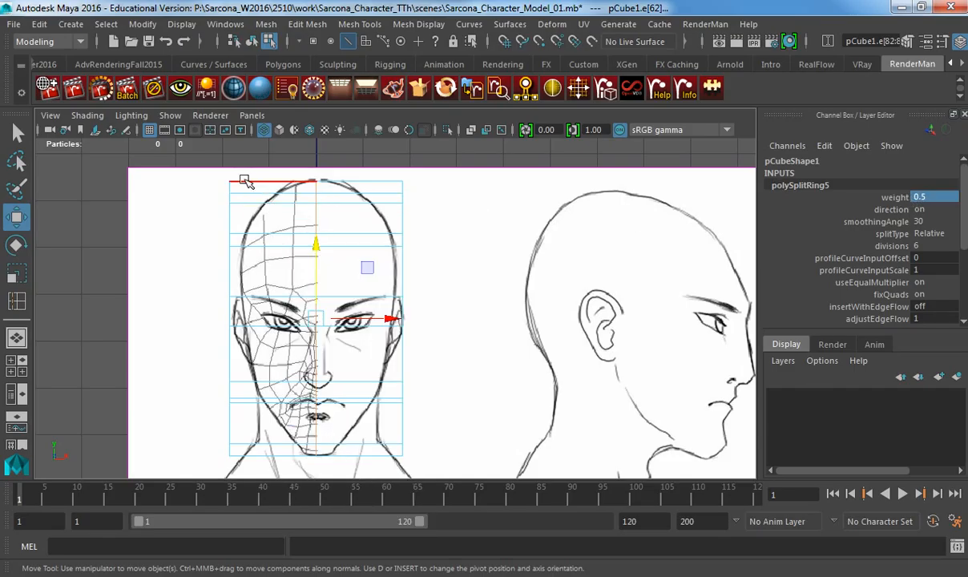
right_click(248, 186)
drag(192, 567, 192, 566)
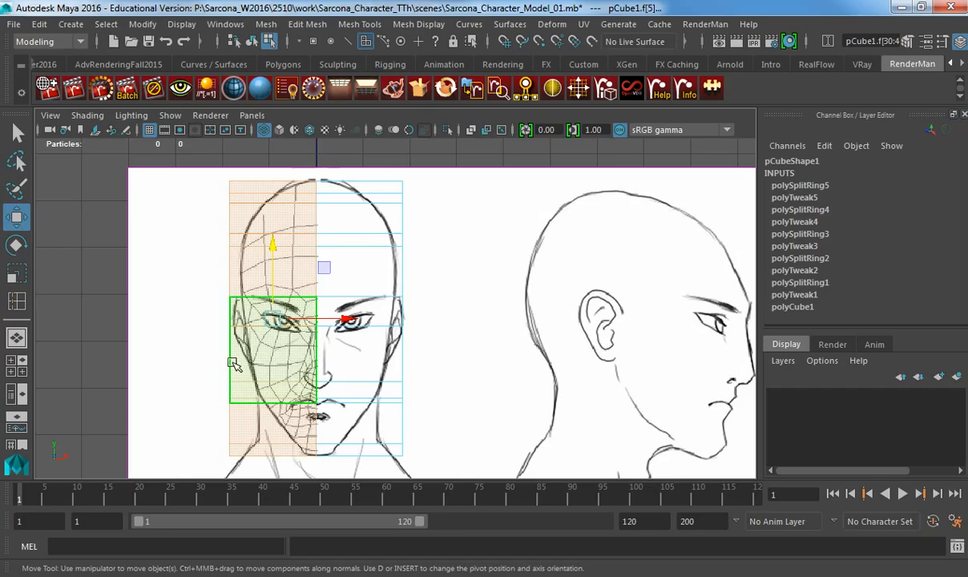
key(Delete)
alt+middle_drag(350, 278, 302, 320)
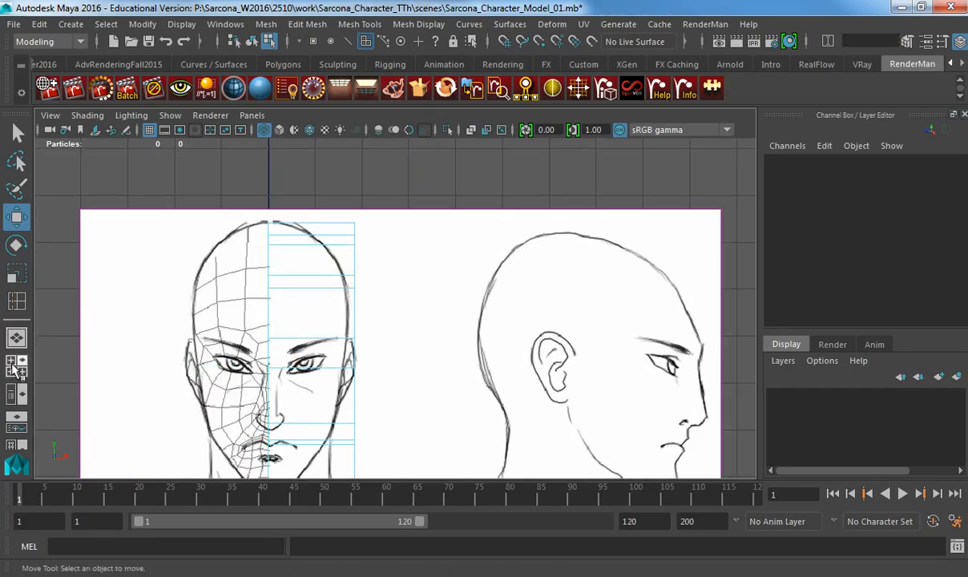
Arrange enlarged front and side views next to each other, with the side view in wireframe and the head's vertices editable.
click(15, 362)
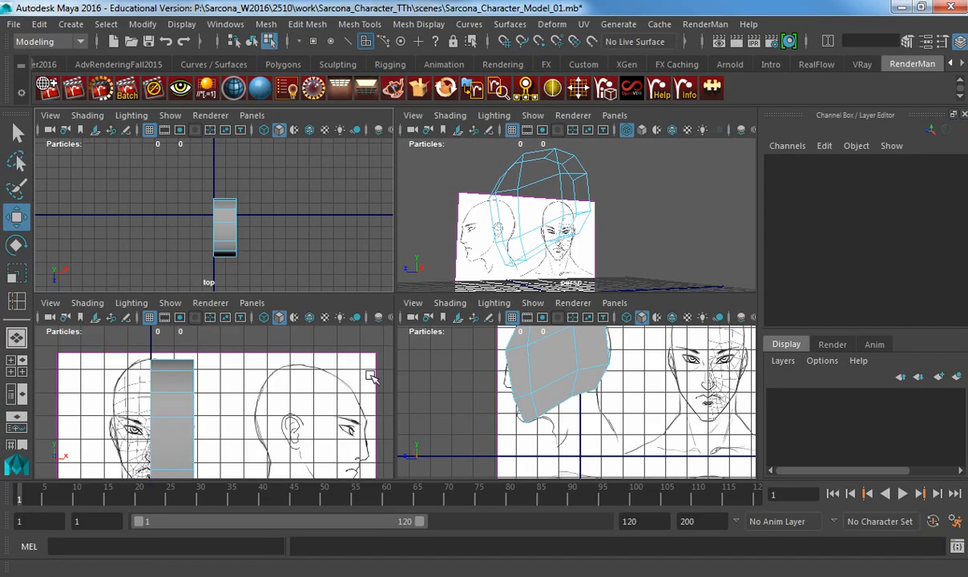
alt+middle_drag(202, 356, 238, 349)
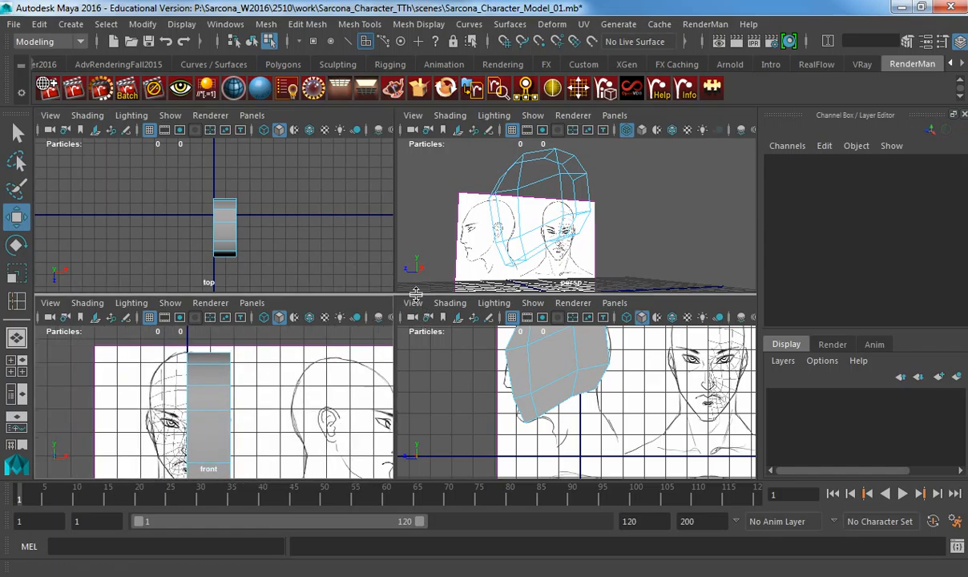
drag(415, 296, 417, 103)
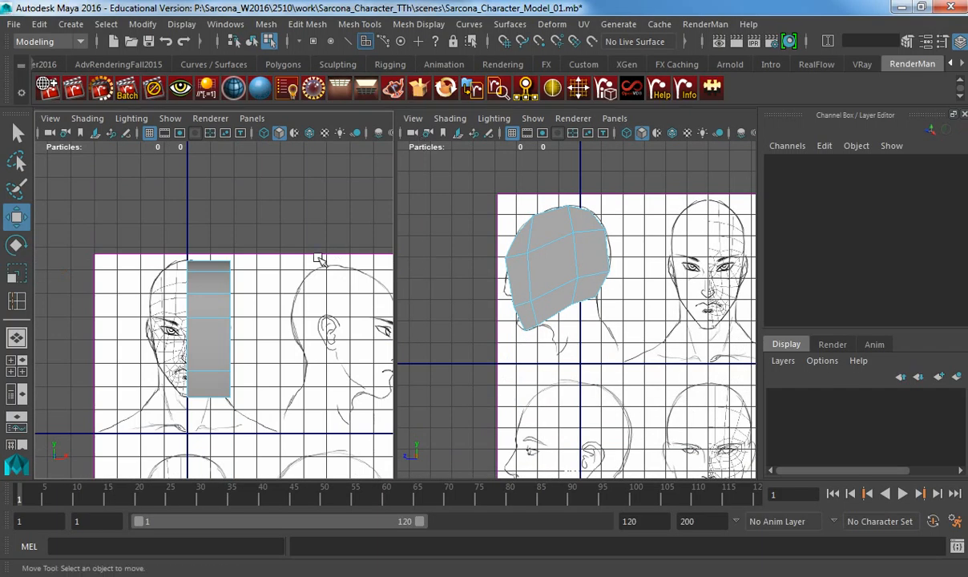
alt+right_drag(318, 257, 508, 141)
alt+click(550, 243)
key(4)
alt+middle_drag(530, 270, 547, 316)
alt+right_drag(548, 316, 665, 315)
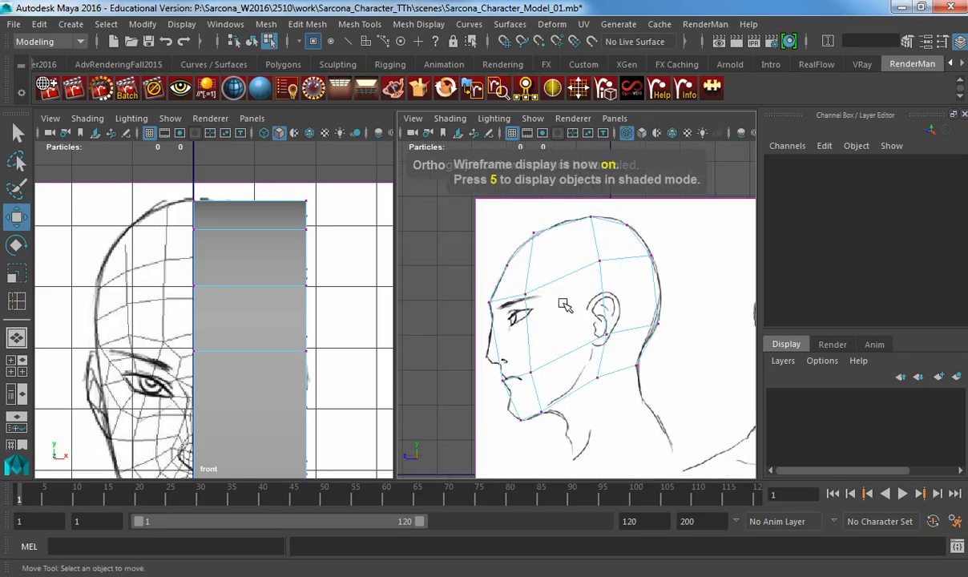
Show the front view in wireframe, move the temple vertex inward along X to the drawn head outline, and select the front brow vertices.
drag(532, 282, 513, 303)
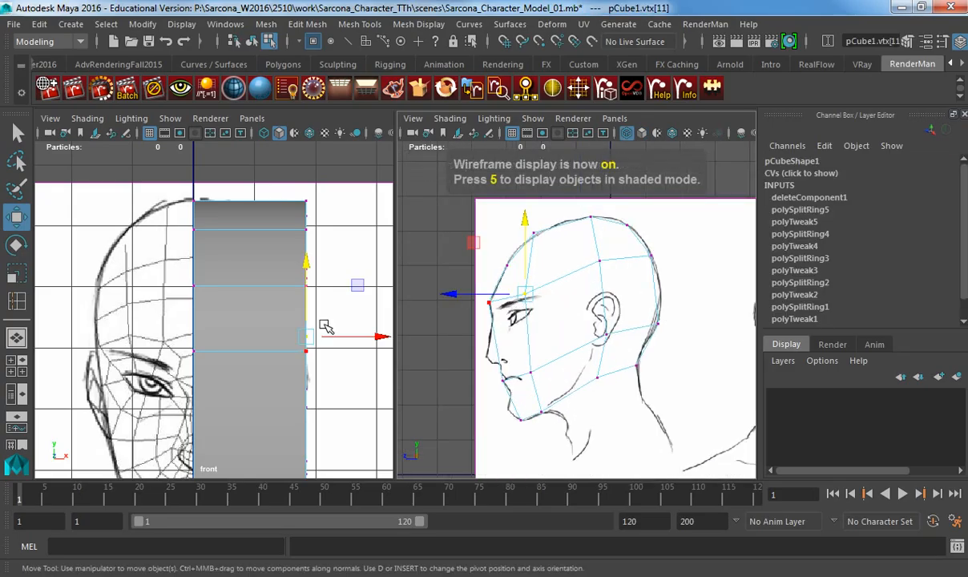
key(4)
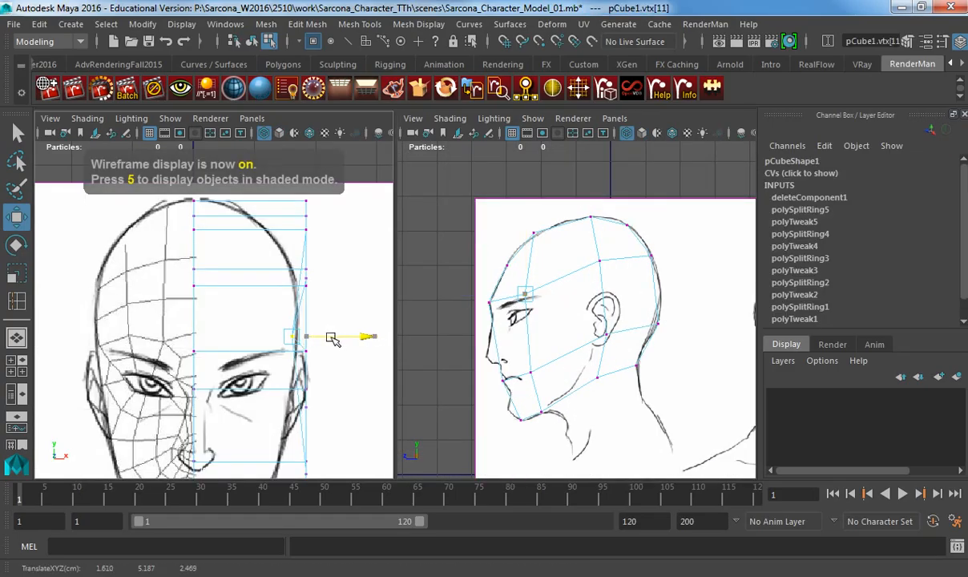
key(4)
drag(467, 288, 467, 288)
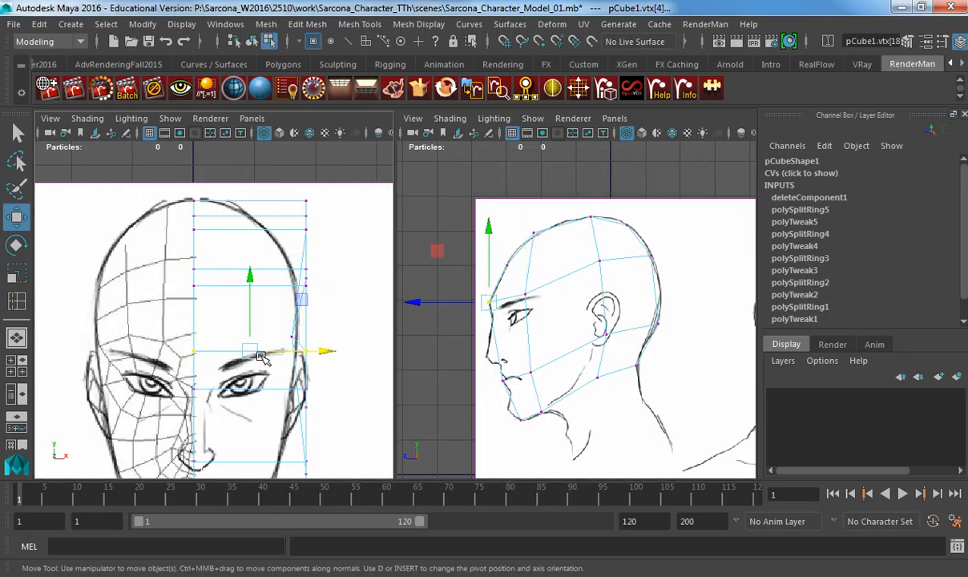
scroll(241, 333, up, 5)
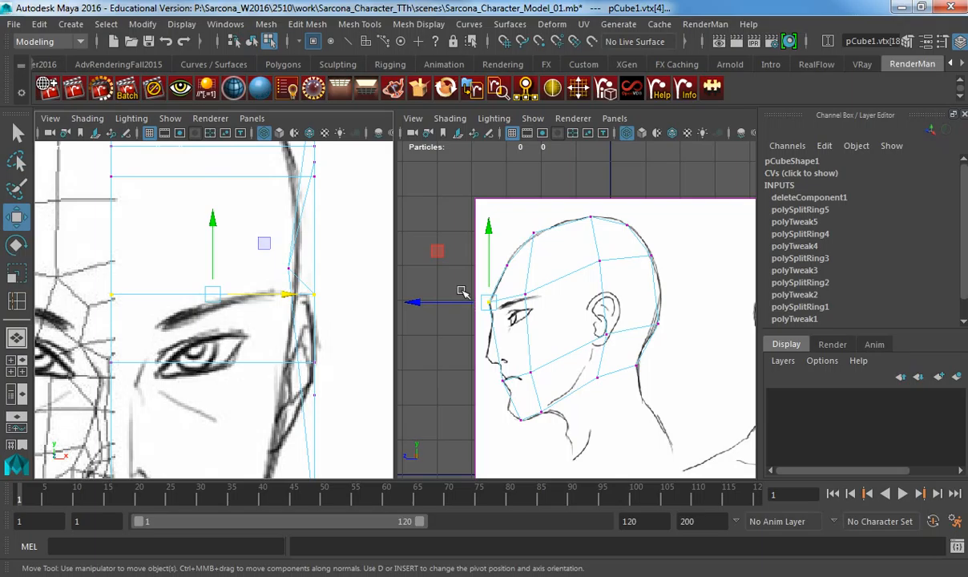
Return to object selection and darken the side-view reference image plane by lowering its Color Gain to mid-grey.
click(414, 291)
alt+middle_drag(479, 297, 579, 302)
alt+right_drag(578, 302, 439, 282)
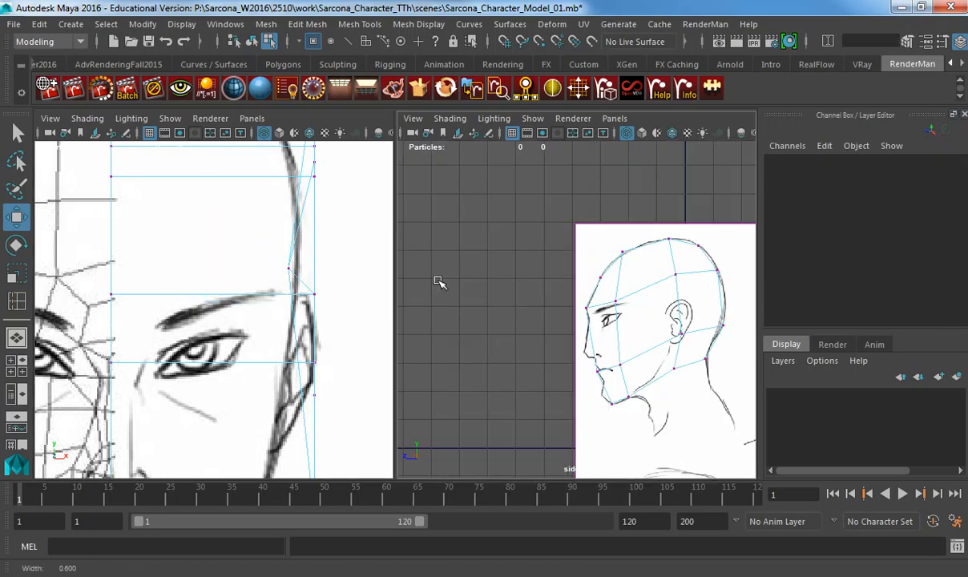
alt+drag(439, 282, 576, 266)
key(ctrl+a)
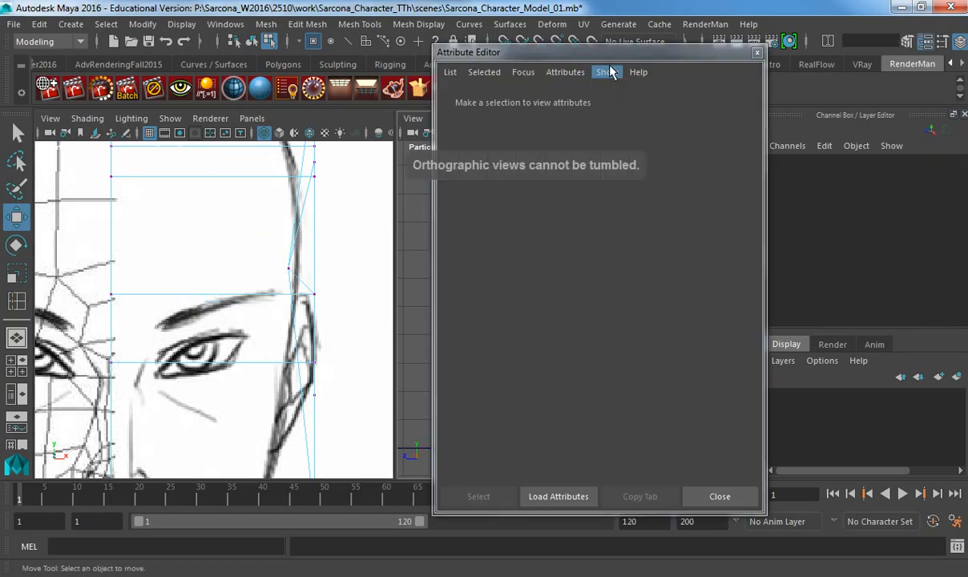
drag(432, 48, 125, 61)
key(F8)
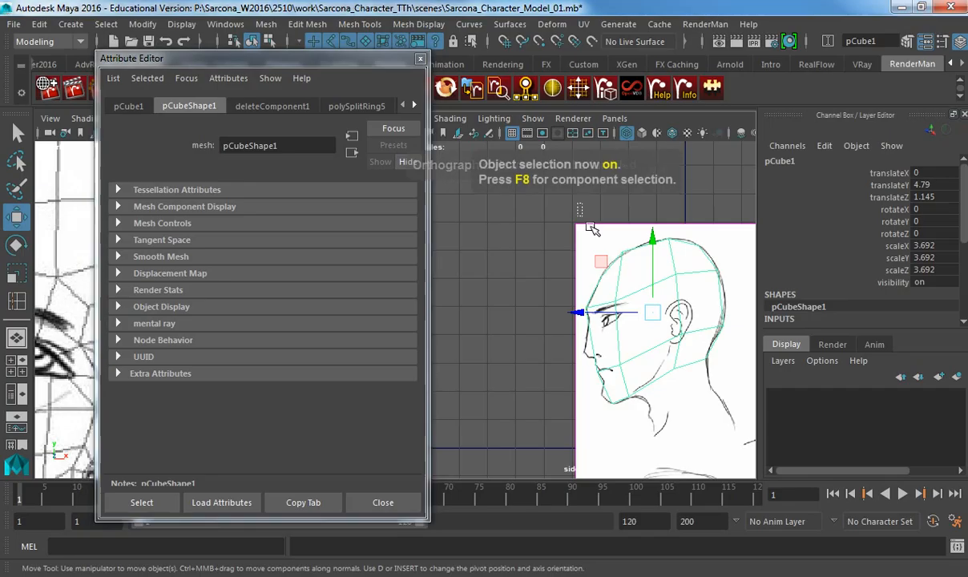
click(705, 417)
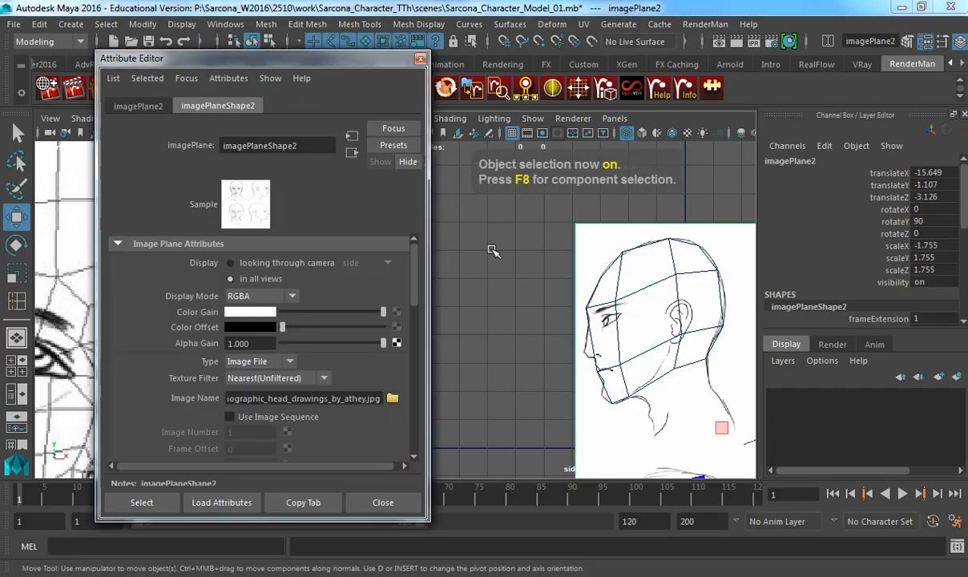
drag(382, 312, 321, 312)
drag(313, 71, 216, 329)
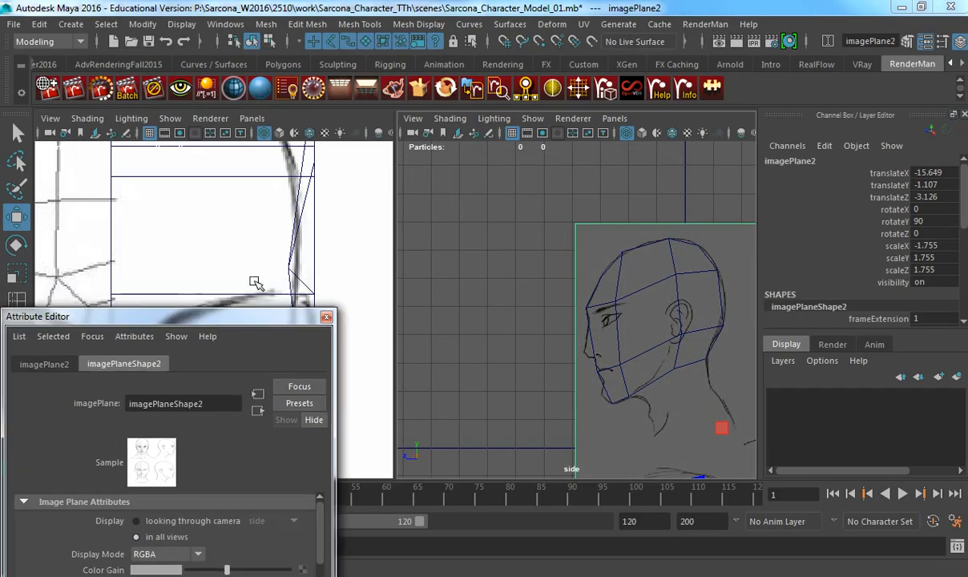
Darken the front-view reference image plane by lowering its Color Gain to mid-grey, and close its attributes.
scroll(319, 216, down, 3)
click(307, 232)
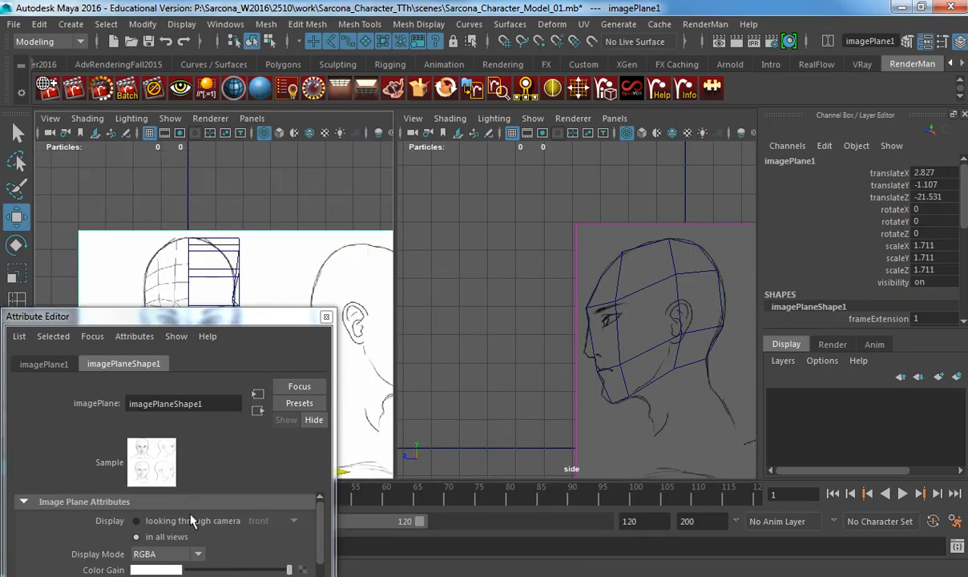
click(217, 570)
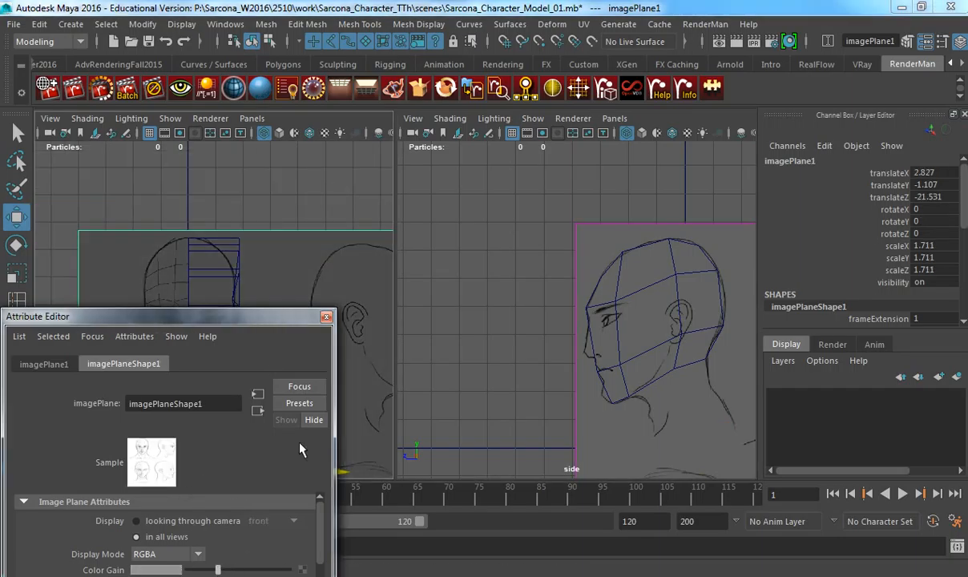
click(326, 317)
Make the head's vertices editable and move the outer front brow vertex inward along X, close to the centre line.
click(238, 270)
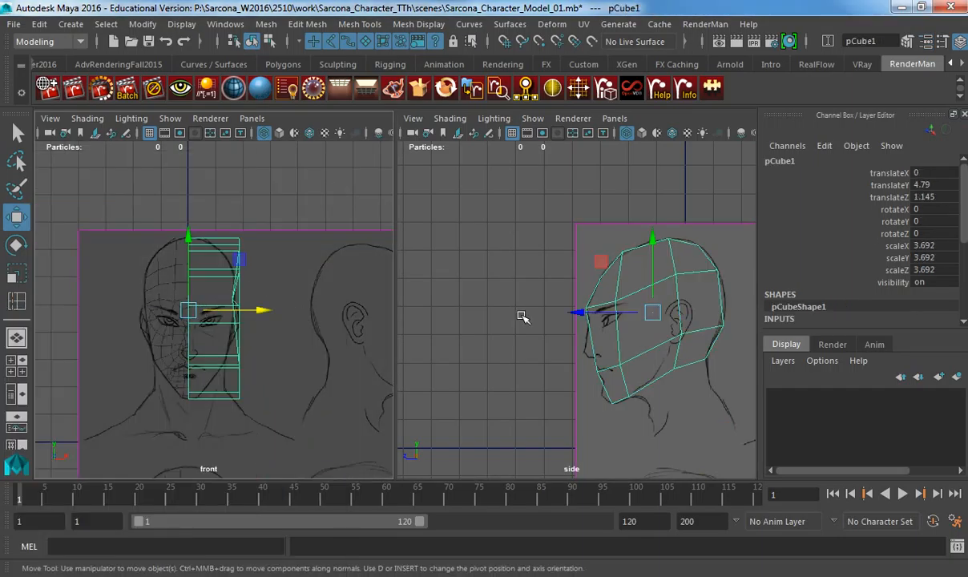
alt+right_drag(523, 317, 665, 281)
right_click(629, 243)
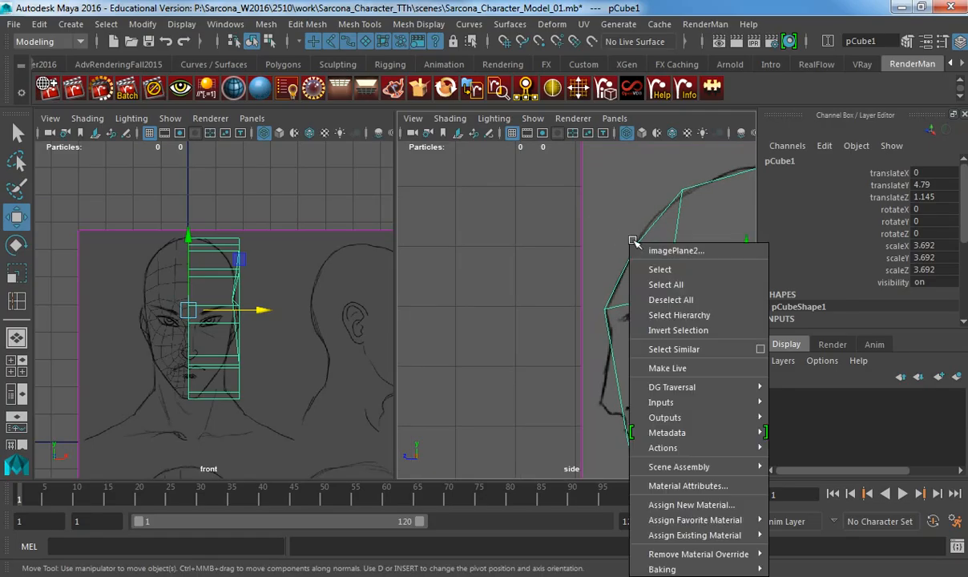
right_drag(651, 225, 593, 157)
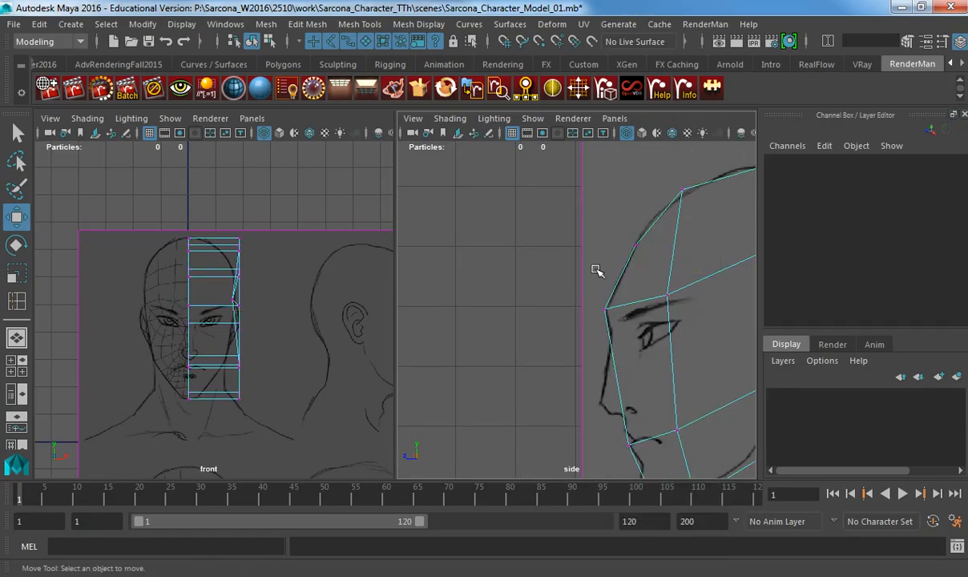
drag(593, 268, 631, 331)
alt+right_drag(201, 328, 400, 328)
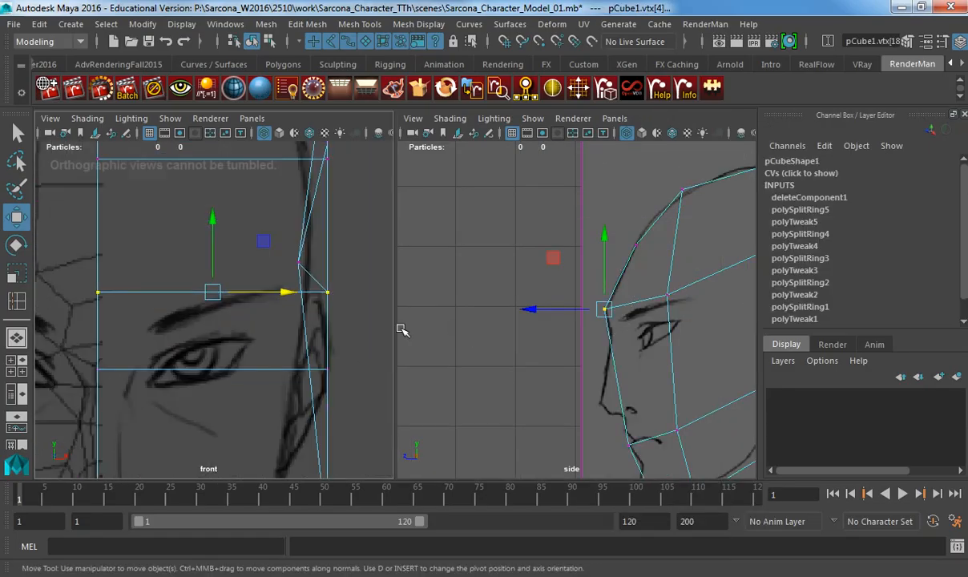
alt+drag(120, 300, 110, 298)
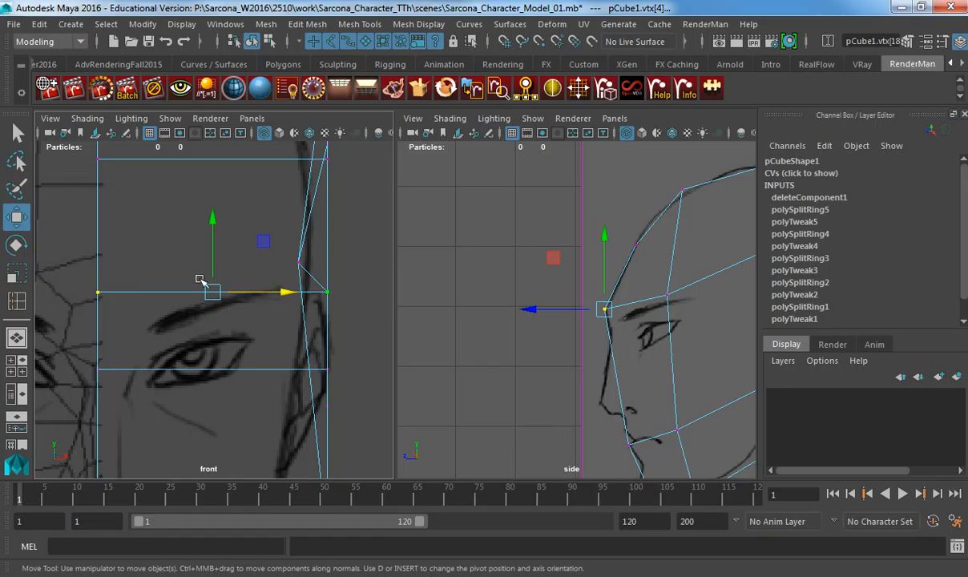
ctrl+drag(130, 270, 41, 353)
drag(389, 291, 216, 302)
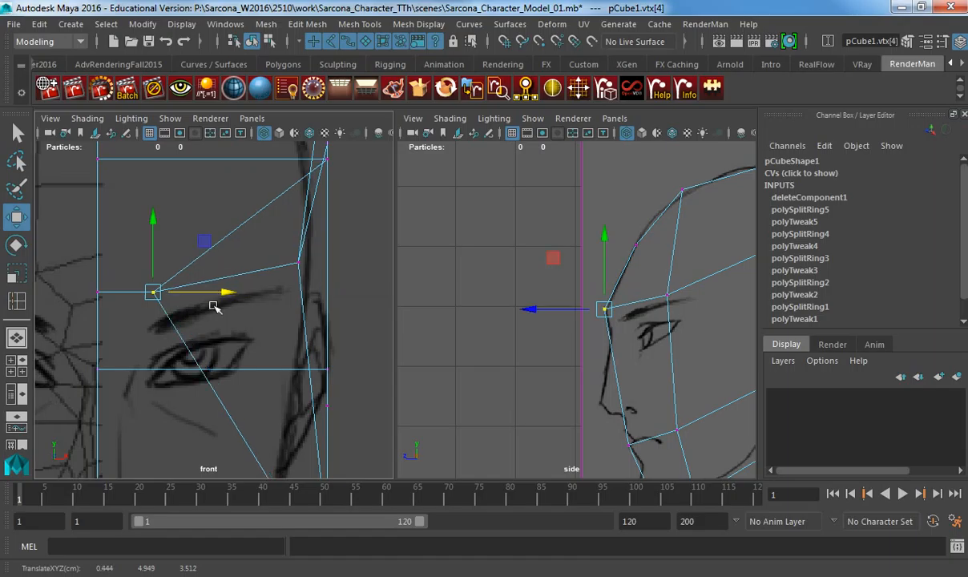
alt+middle_drag(217, 302, 261, 268)
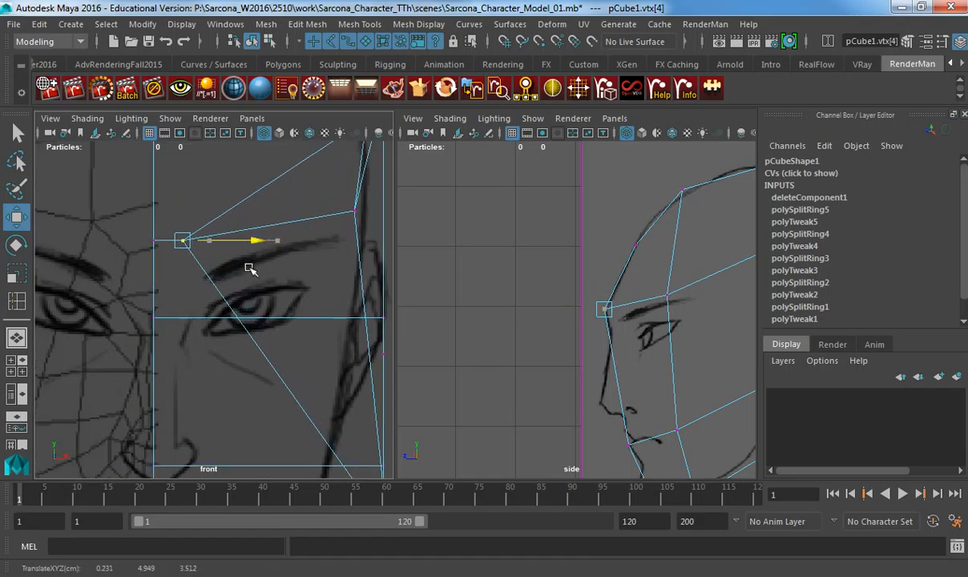
Move the cheek vertex behind the mouth corner inward along X to the middle of the drawn cheek.
alt+middle_drag(329, 365, 328, 290)
alt+middle_drag(604, 415, 560, 344)
drag(617, 340, 651, 377)
alt+middle_drag(327, 373, 288, 322)
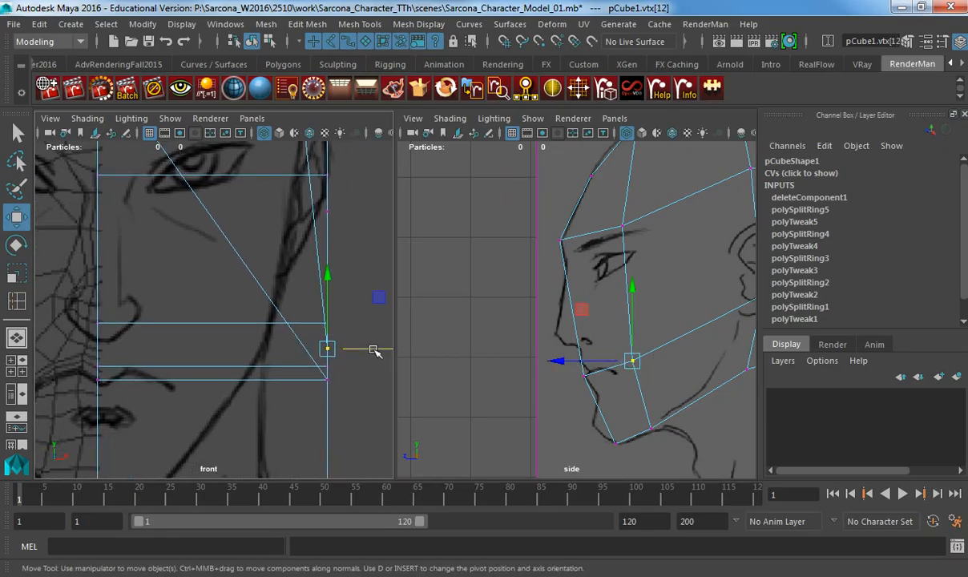
drag(373, 351, 257, 357)
Move the outer mouth vertex and the outer chin vertex inward along X, close to the centre line.
click(585, 374)
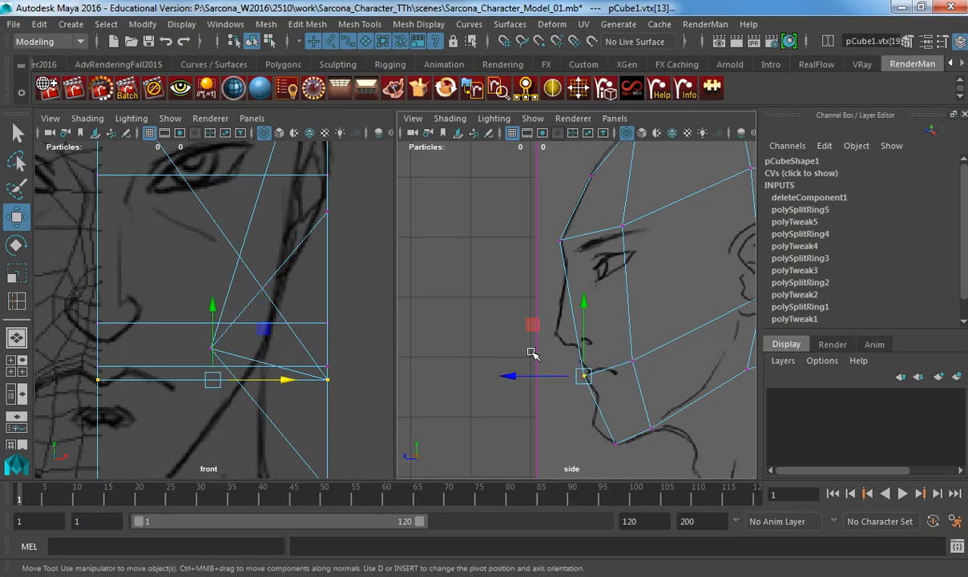
alt+middle_drag(350, 367, 306, 311)
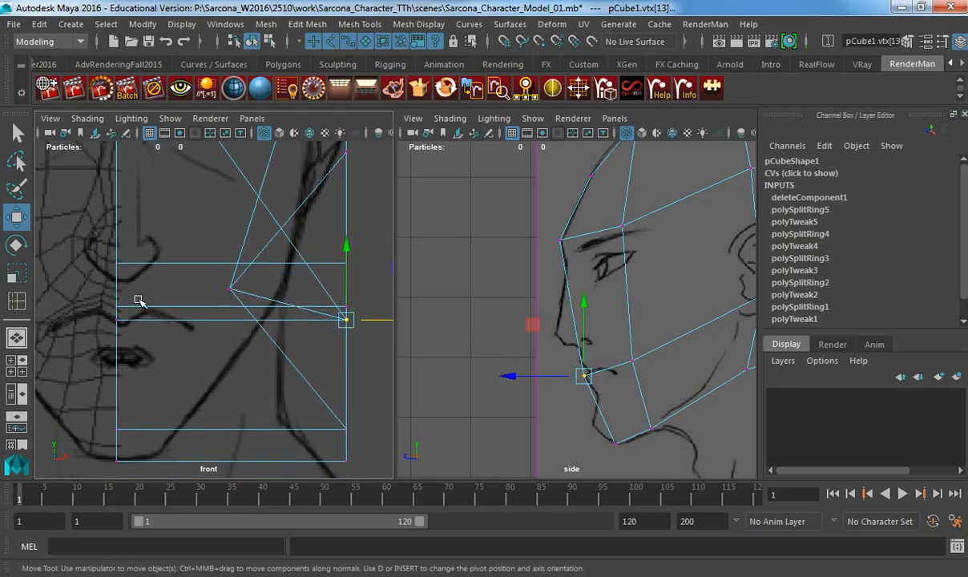
drag(379, 320, 166, 321)
alt+middle_drag(287, 320, 287, 224)
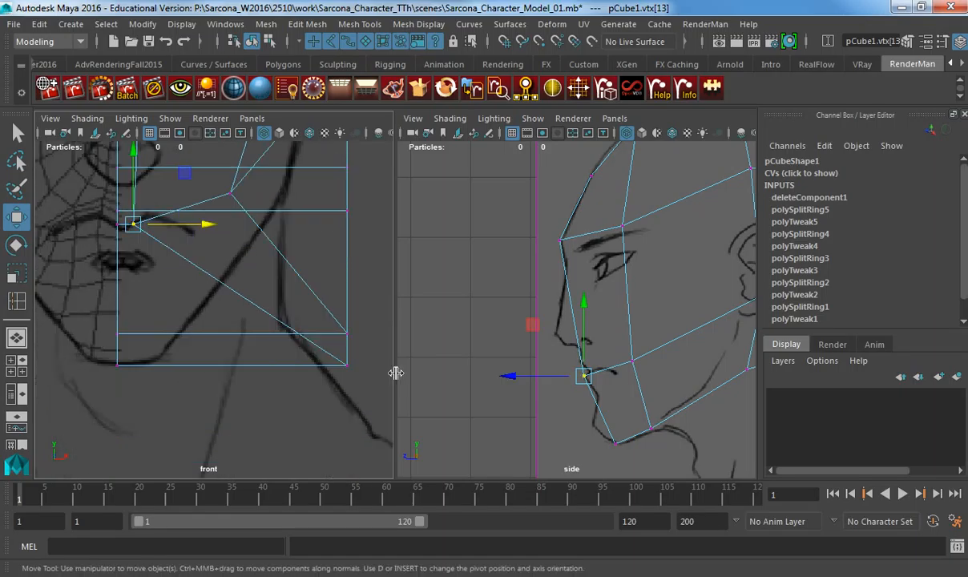
click(344, 363)
drag(385, 366, 171, 369)
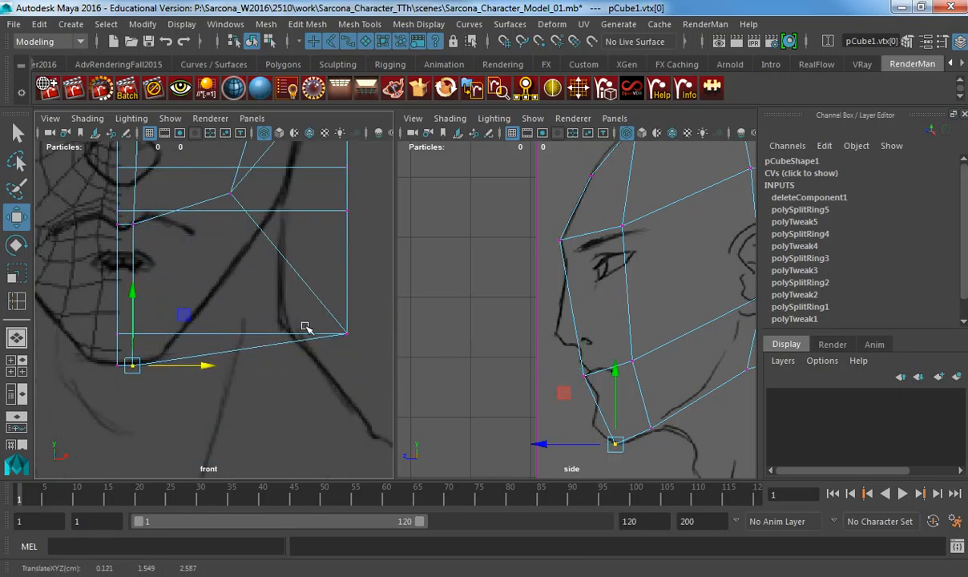
Move the outer vertices behind the chin and at the jaw corner inward along X onto the drawn jawline.
drag(304, 327, 379, 367)
alt+middle_drag(368, 349, 362, 353)
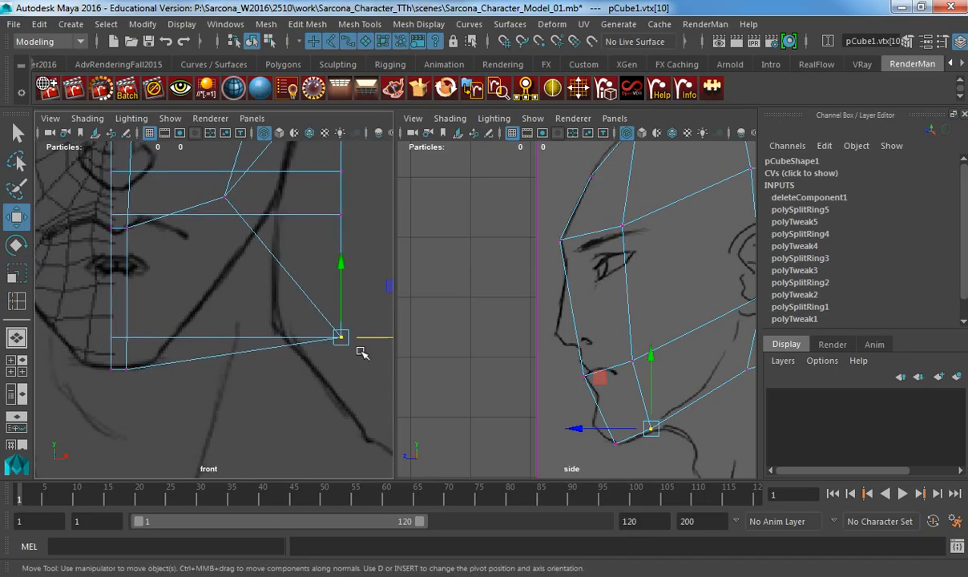
drag(377, 339, 210, 337)
alt+middle_drag(284, 270, 282, 384)
mouse_move(315, 313)
mouse_down()
mouse_move(364, 358)
mouse_move(337, 328)
mouse_move(308, 328)
mouse_up()
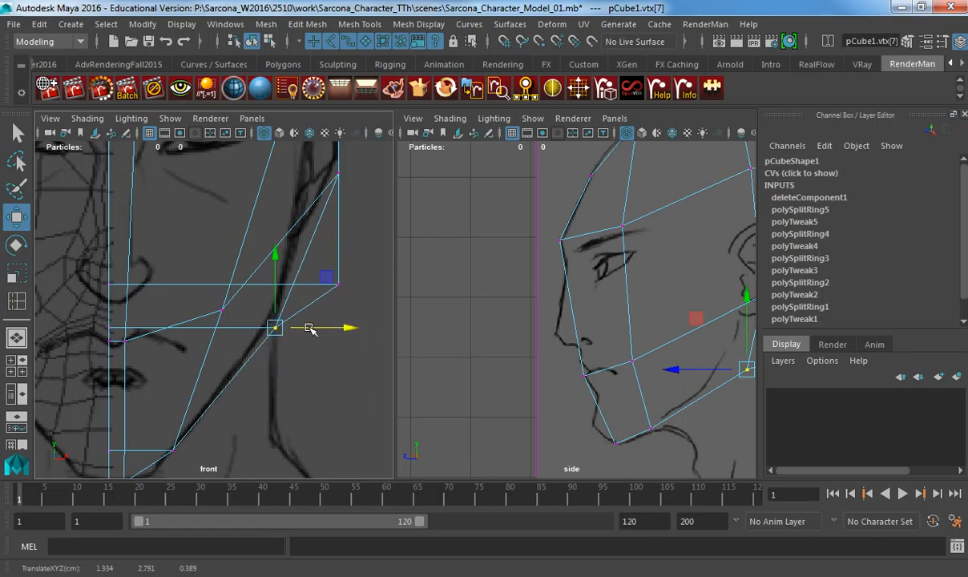
Move the outer nape vertex inward along X until it lines up with the jaw-corner vertex.
alt+middle_drag(336, 321, 314, 363)
alt+middle_drag(710, 358, 594, 358)
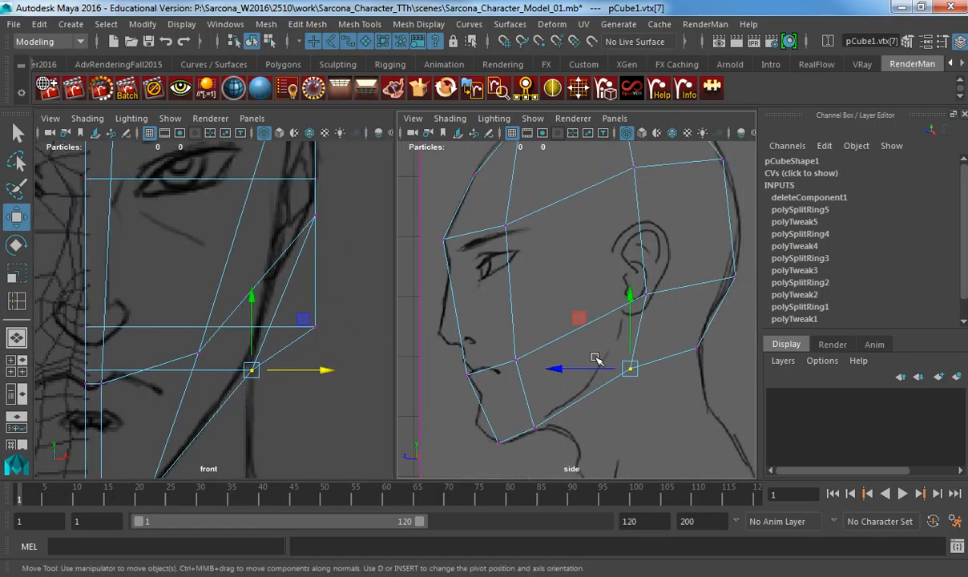
drag(305, 308, 268, 327)
alt+middle_drag(339, 270, 350, 316)
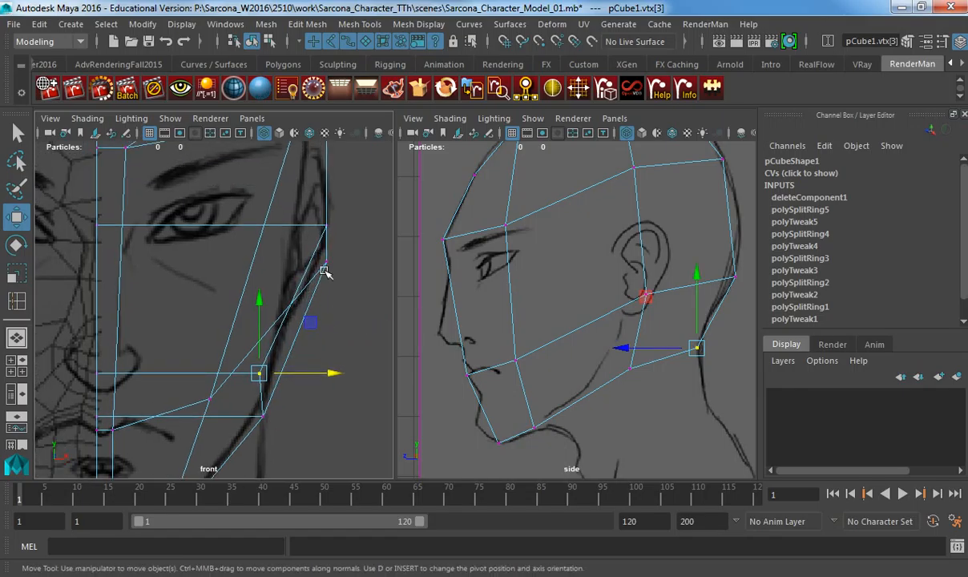
Move the earlobe vertex inward along X to the drawn face edge and the outer back-of-head vertex slightly further in.
click(344, 281)
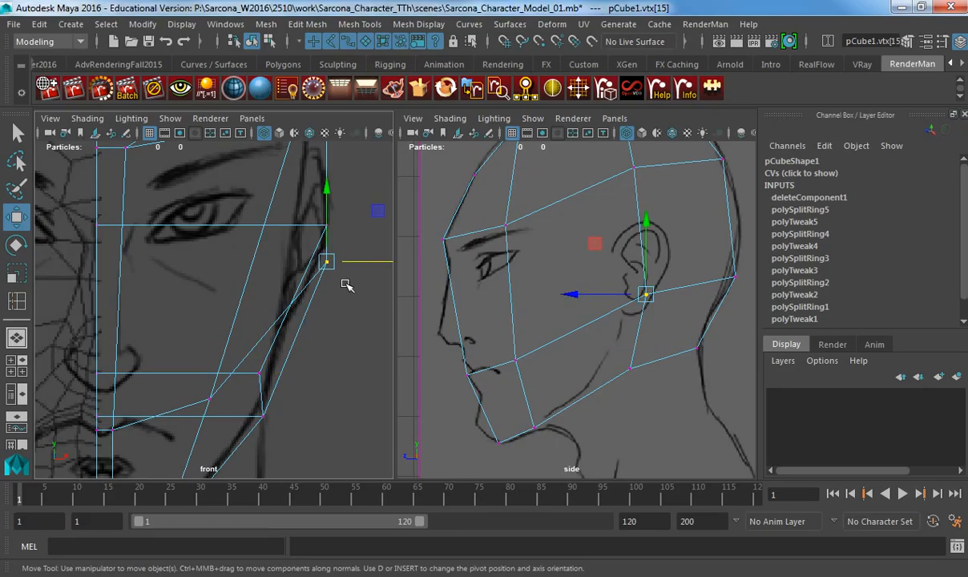
drag(359, 262, 321, 262)
click(347, 244)
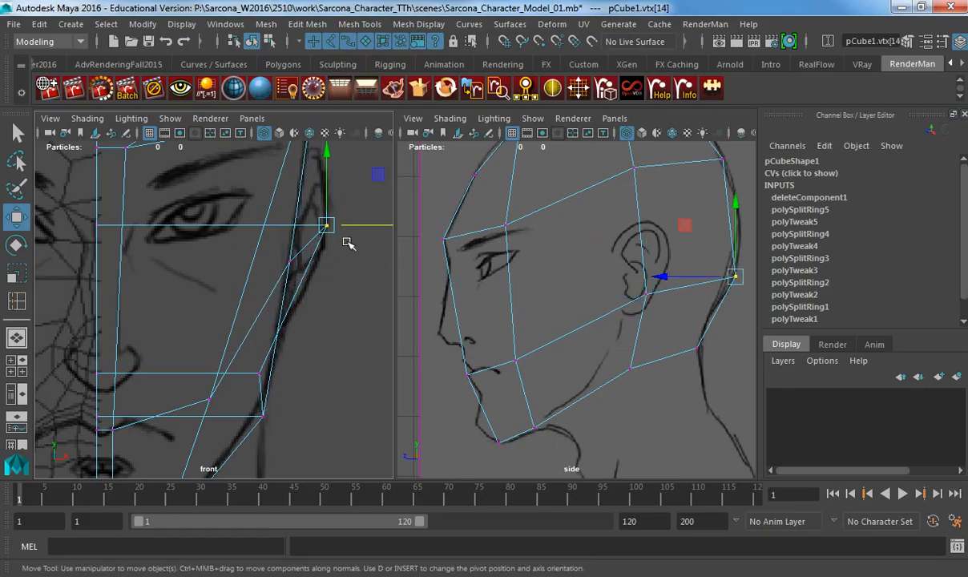
alt+middle_drag(347, 244, 358, 295)
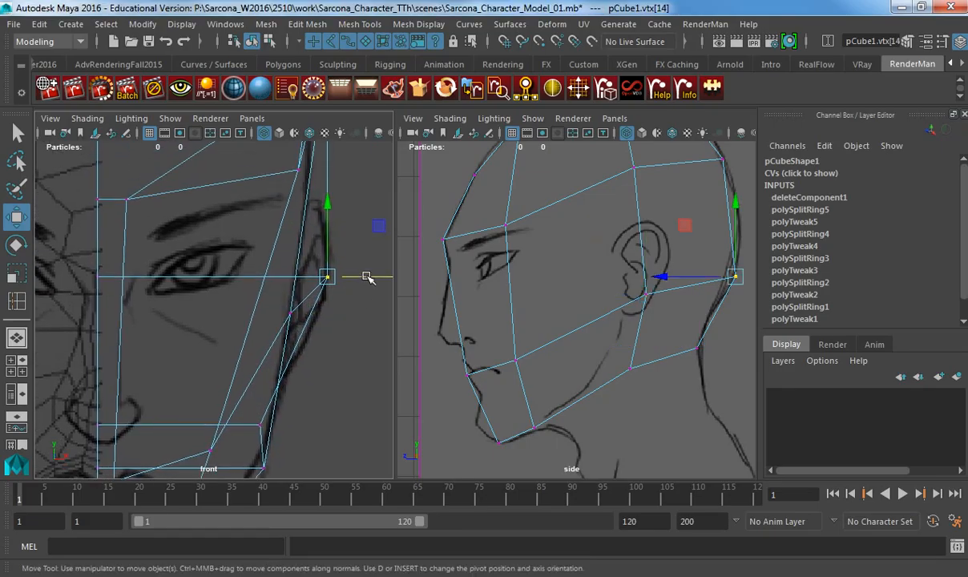
drag(367, 278, 315, 276)
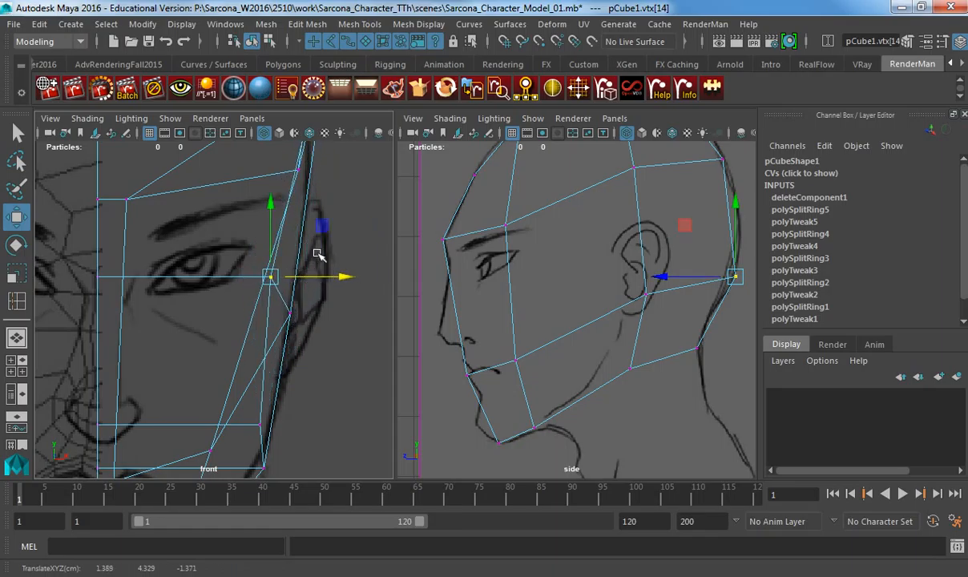
Move the side vertex above the ear inward along X to just inside the drawn head outline.
alt+middle_drag(320, 252, 326, 404)
drag(292, 308, 327, 354)
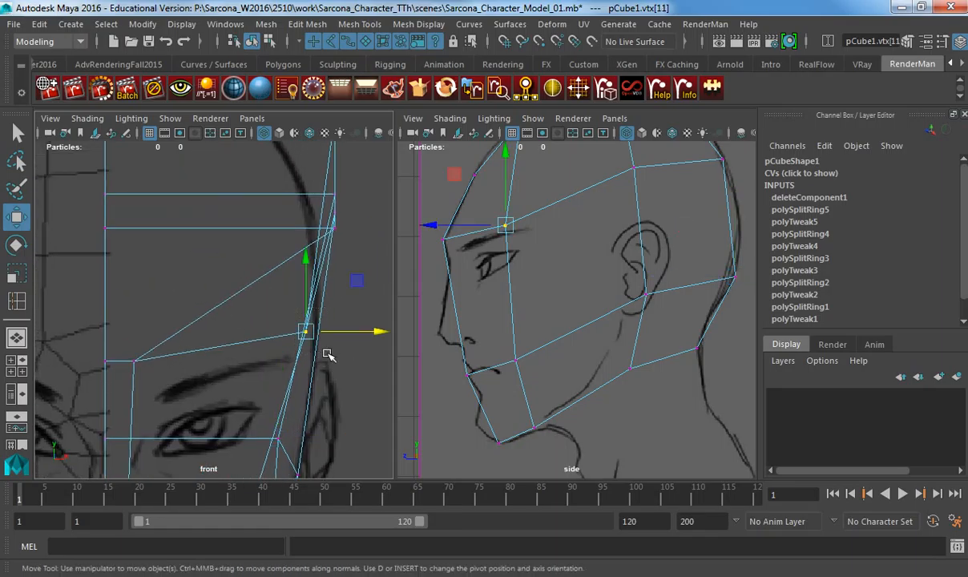
alt+middle_drag(369, 295, 324, 366)
alt+middle_drag(555, 250, 546, 307)
drag(597, 207, 648, 236)
drag(385, 294, 339, 295)
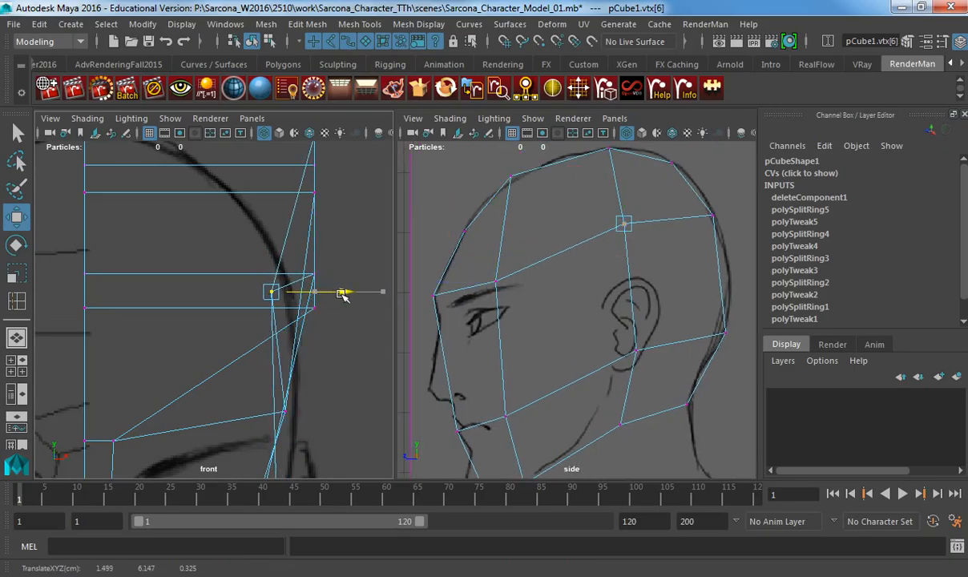
Move the outer mid-forehead and upper-forehead vertices inward along X, continuing the narrow front strip near the centre line.
click(312, 305)
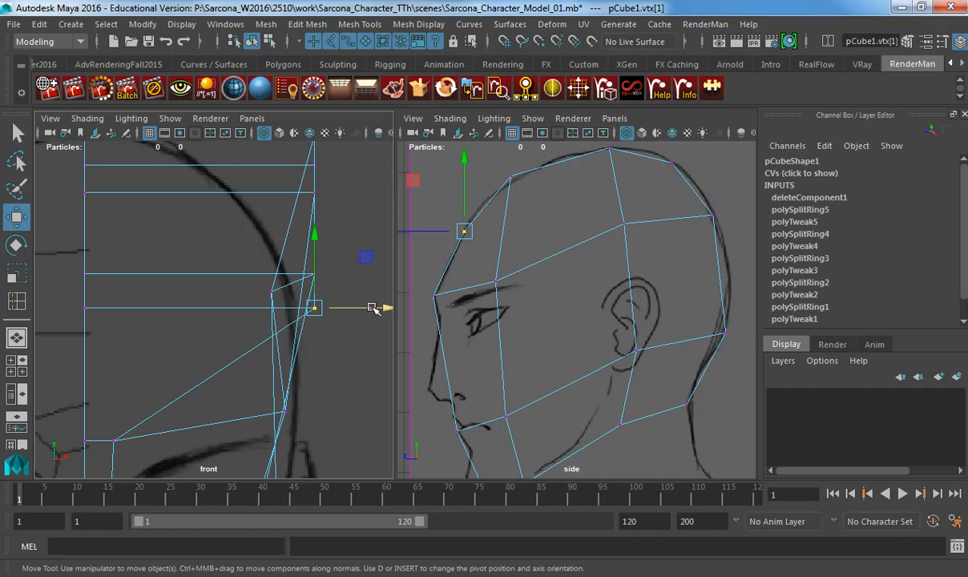
drag(375, 308, 198, 308)
click(316, 203)
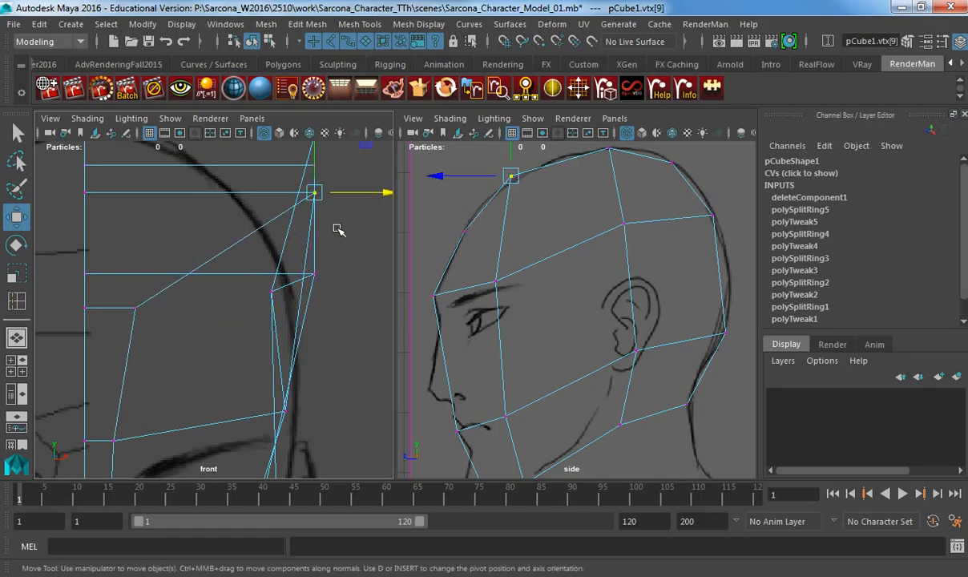
alt+shift+middle_drag(343, 236, 216, 307)
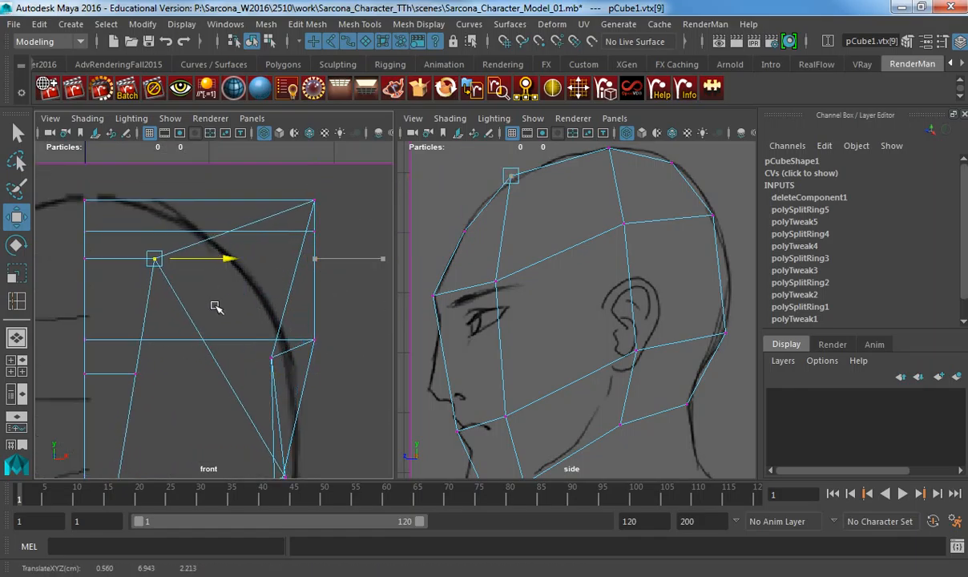
Move the outer vertices at the top and rear of the crown inward along X onto the drawn skull curve.
click(315, 202)
alt+middle_drag(335, 238, 357, 259)
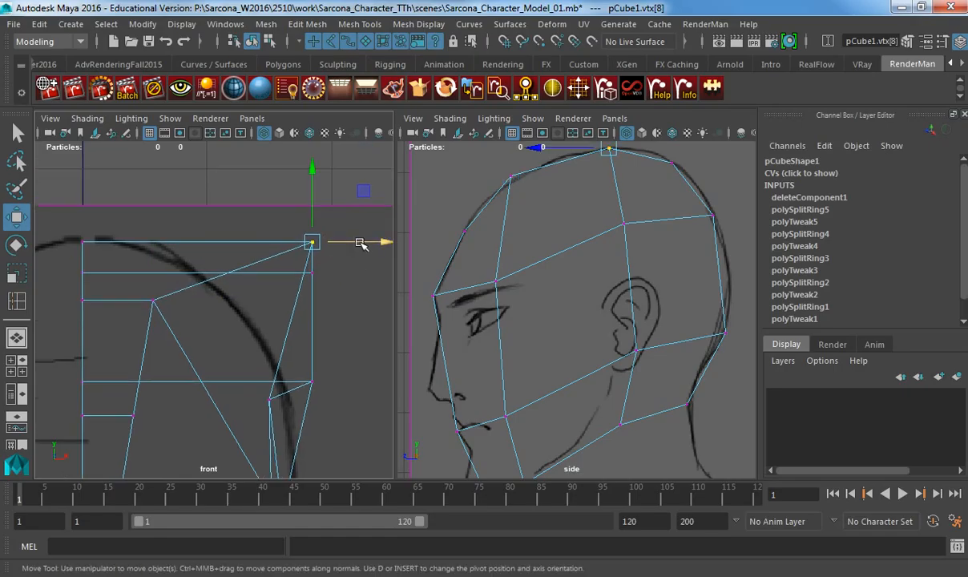
drag(360, 245, 212, 244)
click(311, 273)
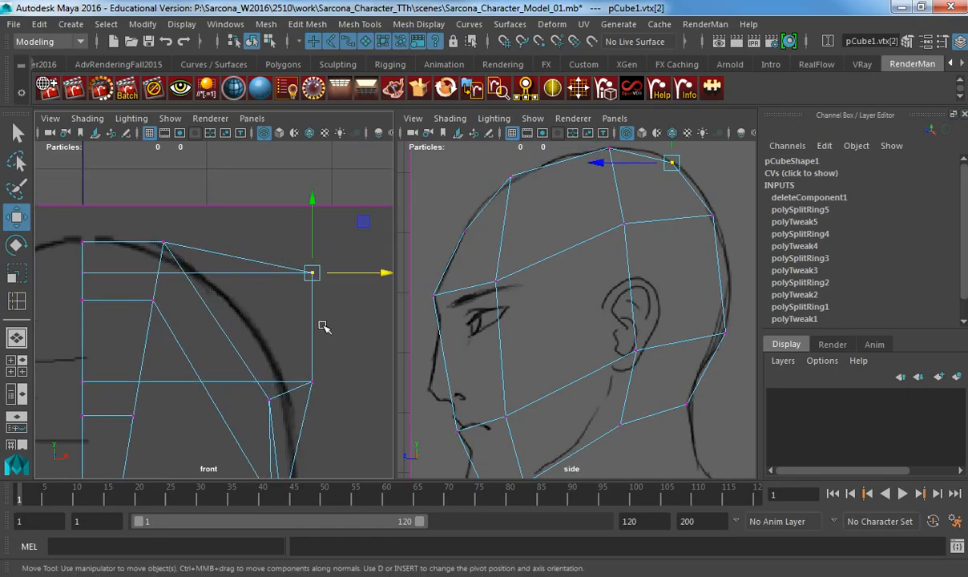
alt+middle_drag(356, 304, 348, 302)
drag(367, 272, 260, 273)
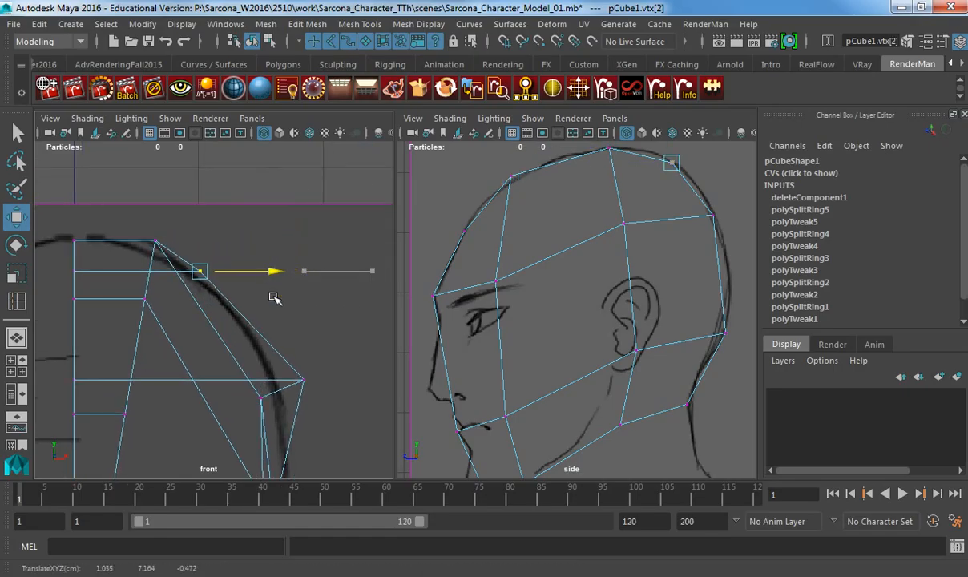
Move the outer vertex at the upper back of the head inward along X to the drawn head outline.
click(303, 380)
drag(356, 380, 322, 380)
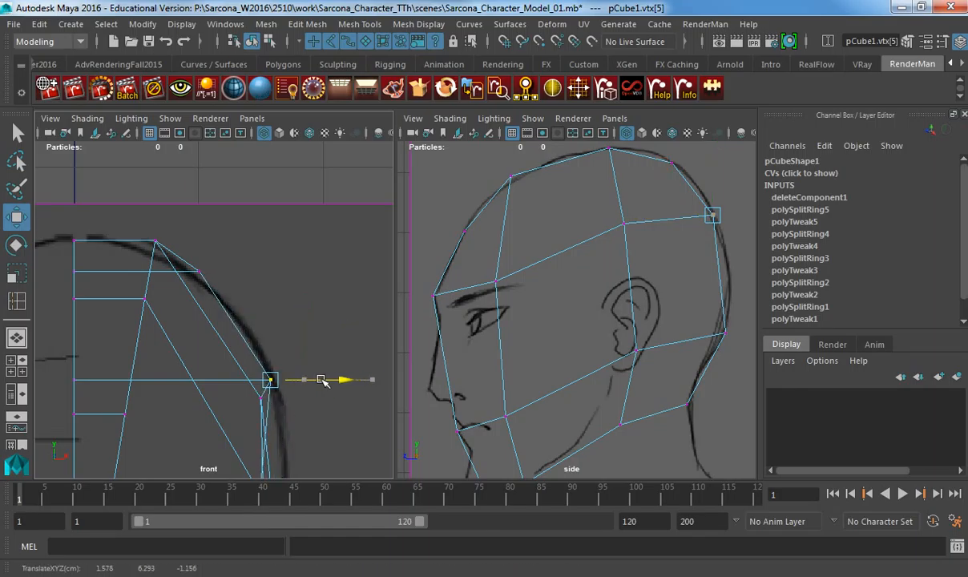
alt+middle_drag(327, 473, 329, 335)
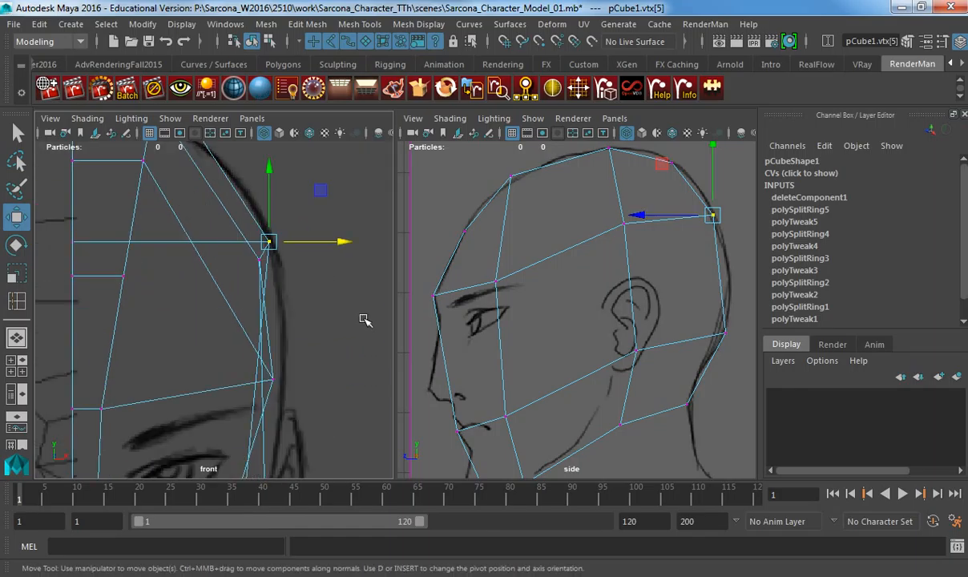
Show the head in a single perspective view with shaded display, seen from above.
key(space)
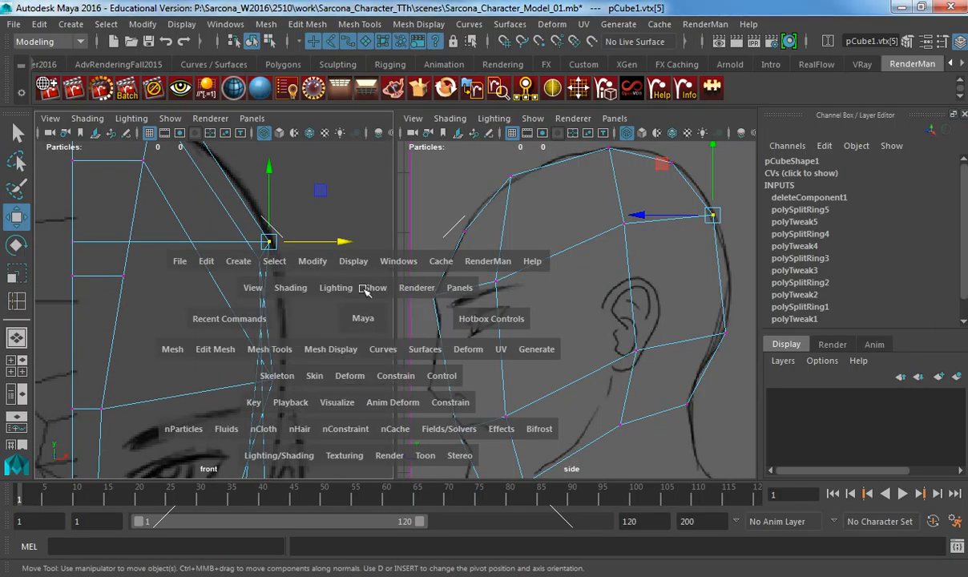
click(17, 340)
mouse_move(423, 285)
alt+mouse_down()
mouse_move(458, 313)
mouse_move(484, 264)
mouse_move(582, 287)
mouse_move(397, 360)
mouse_move(324, 339)
mouse_move(313, 366)
mouse_move(351, 372)
alt+mouse_up()
key(5)
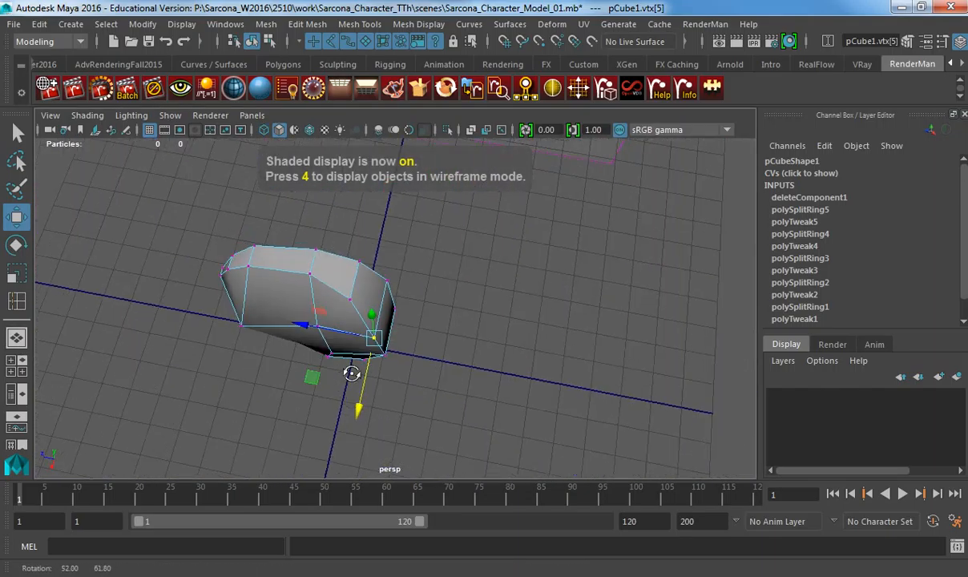
Try moving the outer crown vertex down in the perspective view, and undo the move.
click(310, 273)
drag(299, 316, 321, 296)
key(ctrl+z)
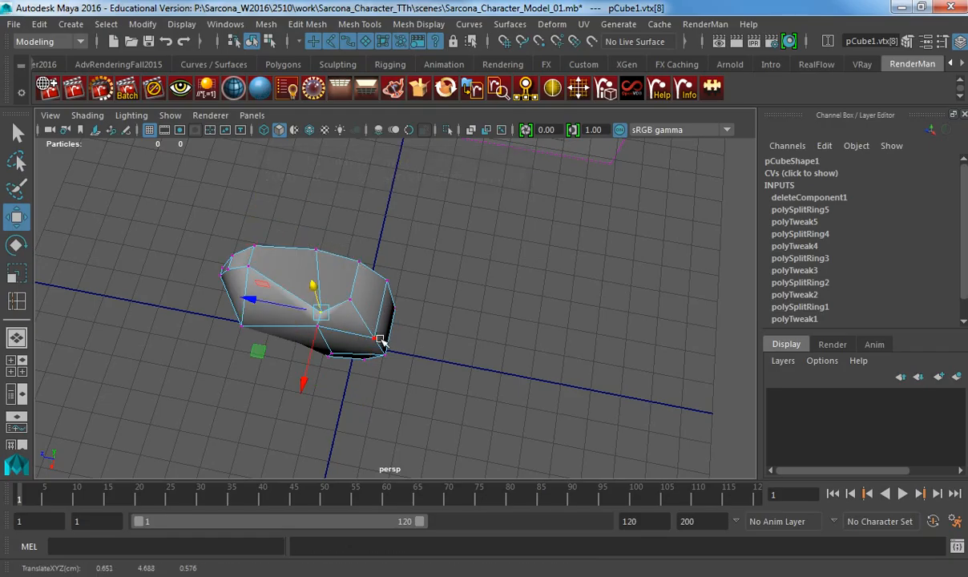
Leave vertex editing and inspect the head in smooth mesh preview, returning it to the unsmoothed display.
key(ctrl+z)
alt+drag(338, 346, 425, 254)
alt+middle_drag(425, 255, 441, 237)
alt+right_drag(441, 237, 525, 241)
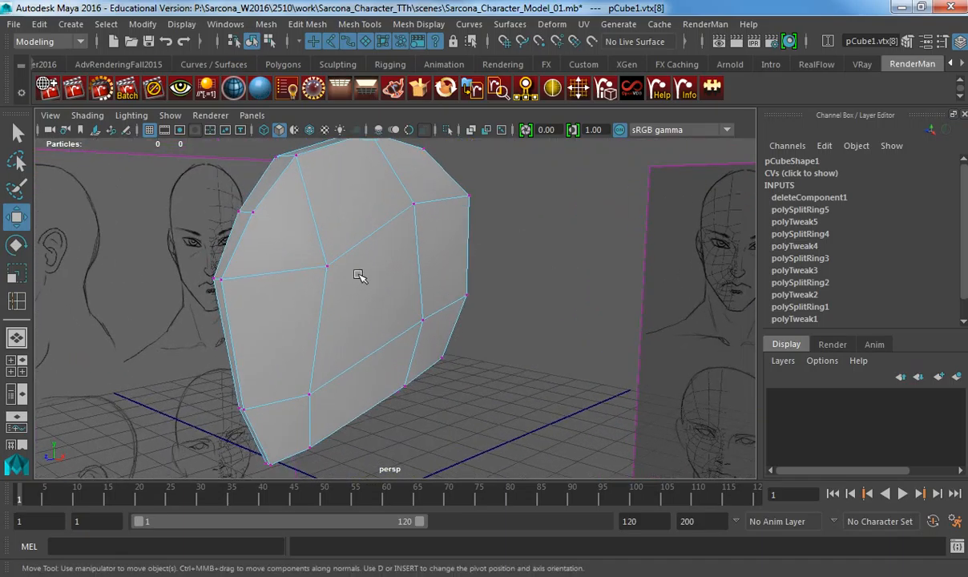
right_drag(359, 274, 395, 236)
click(398, 246)
alt+drag(478, 289, 440, 335)
key(3)
click(518, 295)
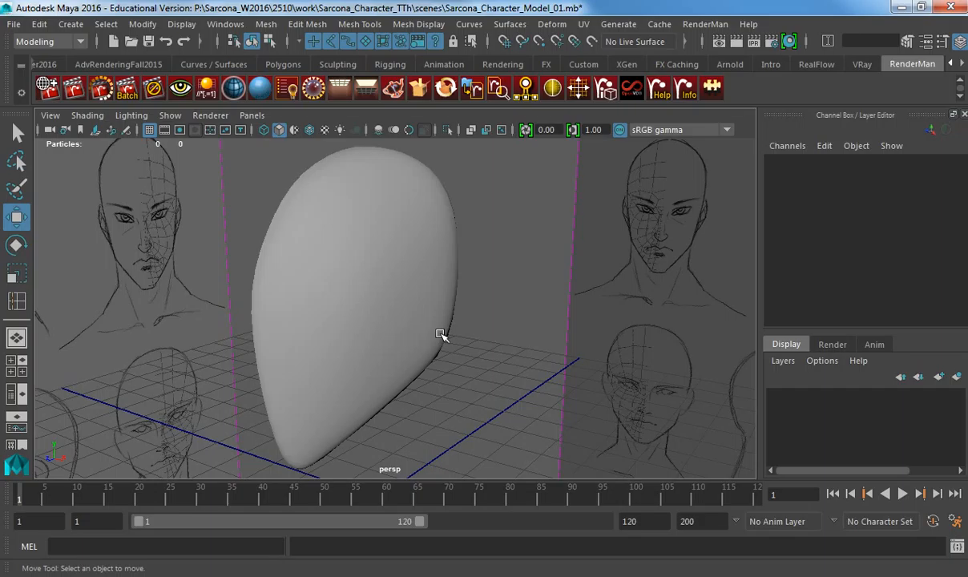
click(436, 330)
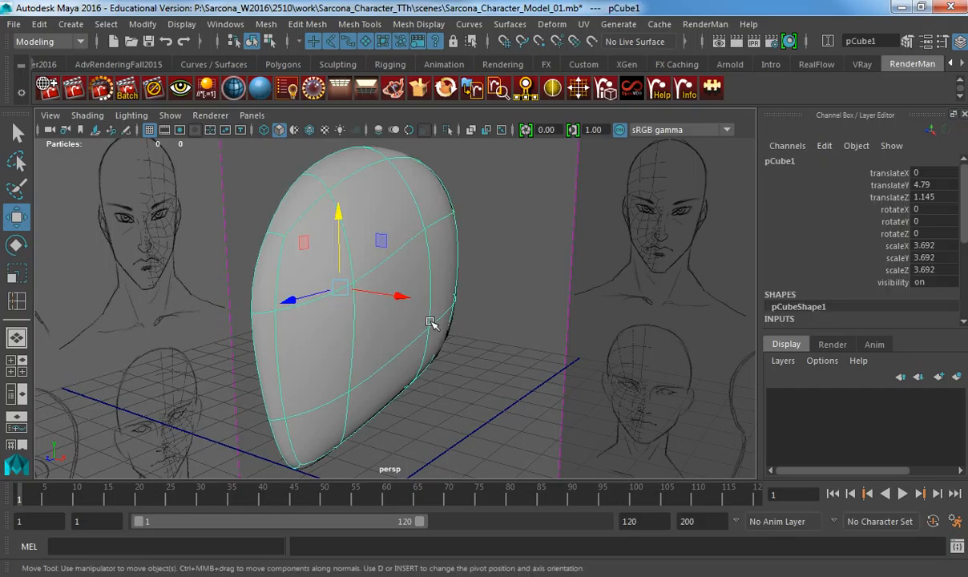
key(1)
mouse_move(451, 323)
alt+mouse_down()
mouse_move(456, 304)
mouse_move(411, 260)
mouse_move(401, 284)
alt+mouse_up()
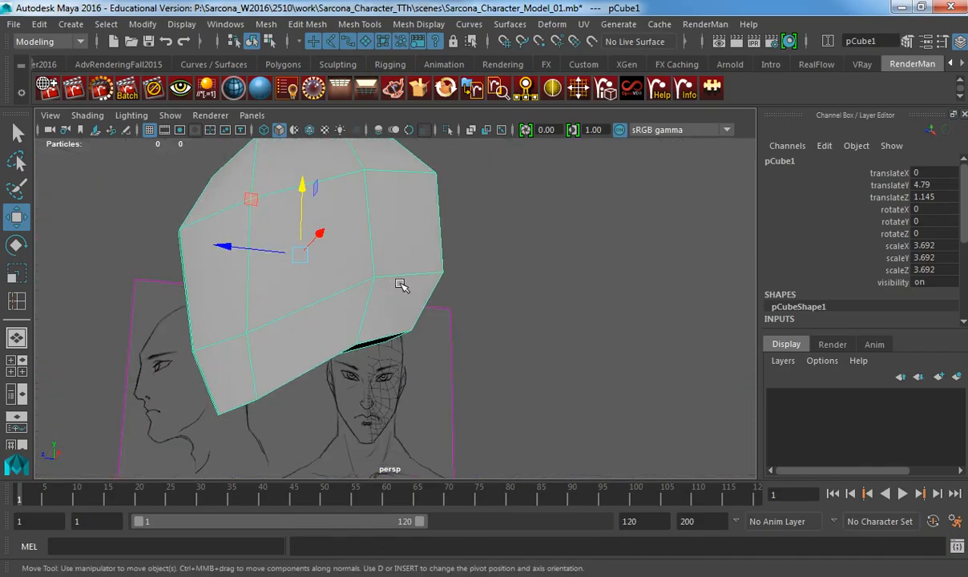
Extrude the faces on the underside of the head behind the jaw and move them straight down to form a neck.
right_drag(353, 169, 353, 218)
alt+drag(352, 218, 378, 329)
click(350, 335)
key(space)
key(4)
alt+middle_drag(443, 395, 416, 286)
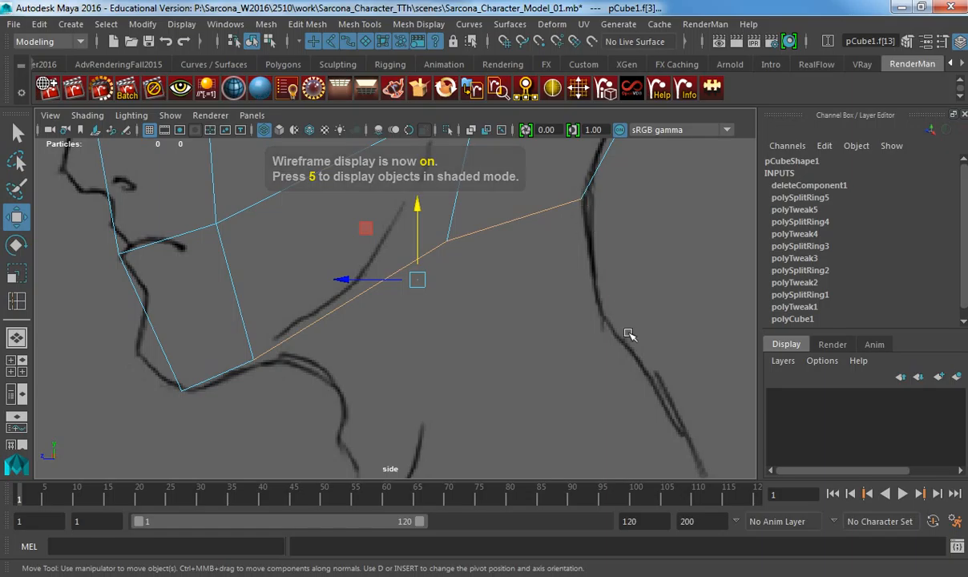
drag(531, 233, 527, 206)
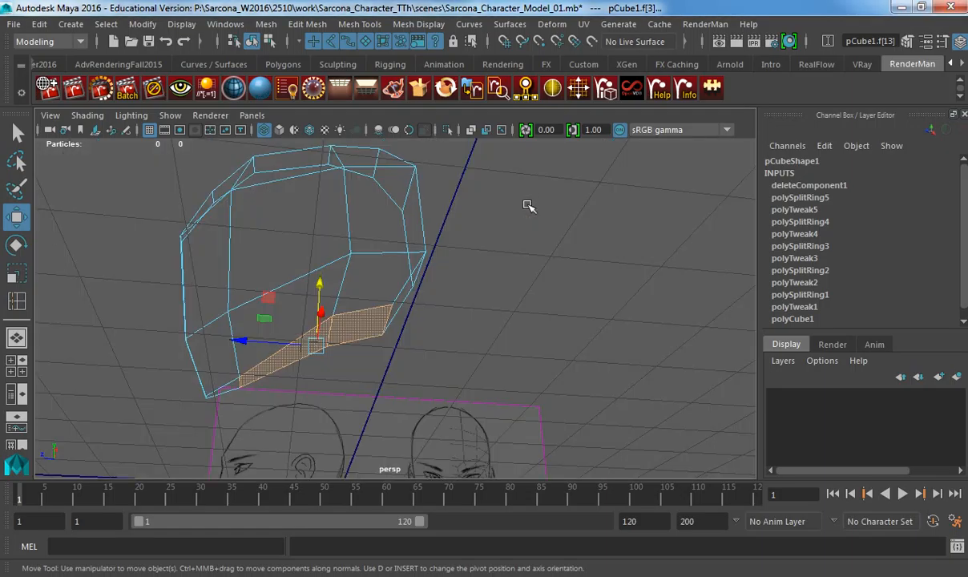
key(6)
key(ctrl+e)
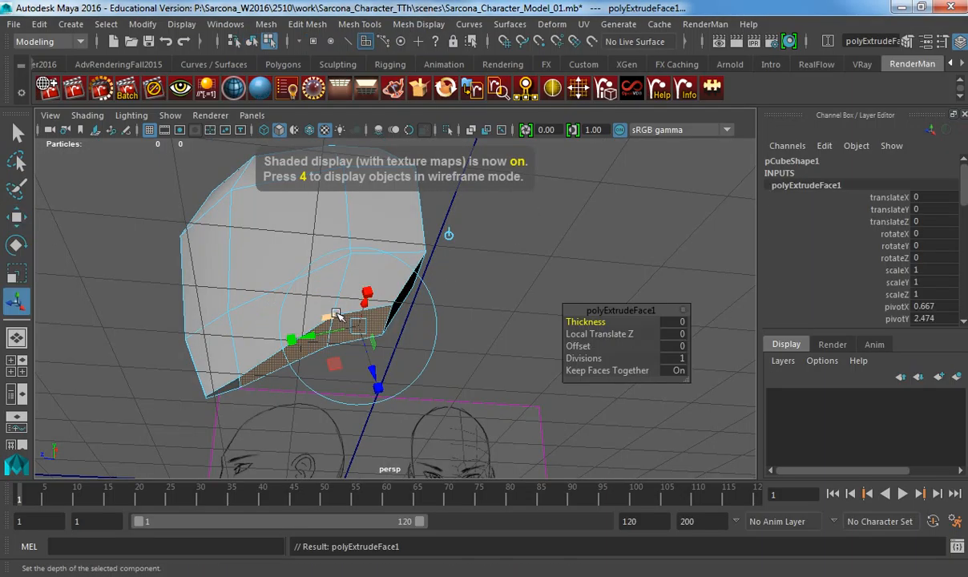
key(w)
drag(320, 293, 317, 404)
In the side wireframe view, move the neck's lower front vertices backward to the base of the drawn throat.
key(space)
drag(342, 352, 390, 362)
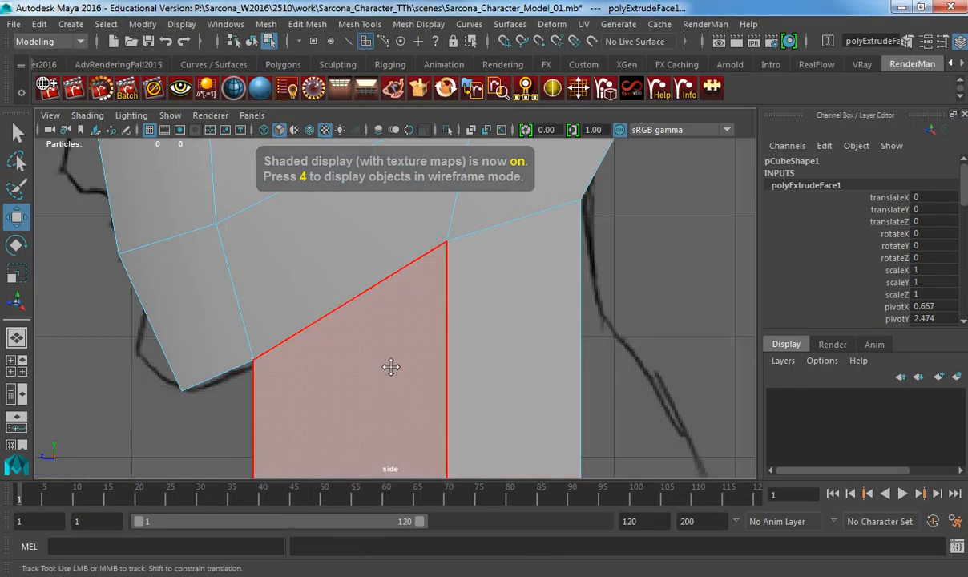
alt+middle_drag(391, 367, 413, 302)
alt+right_drag(413, 302, 366, 309)
key(4)
alt+middle_drag(429, 287, 345, 353)
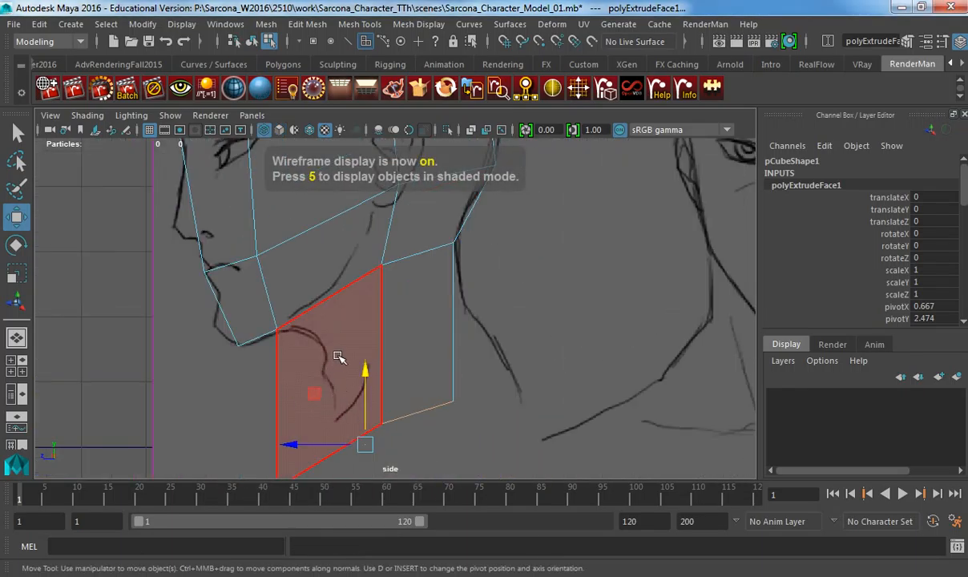
right_drag(344, 183, 264, 164)
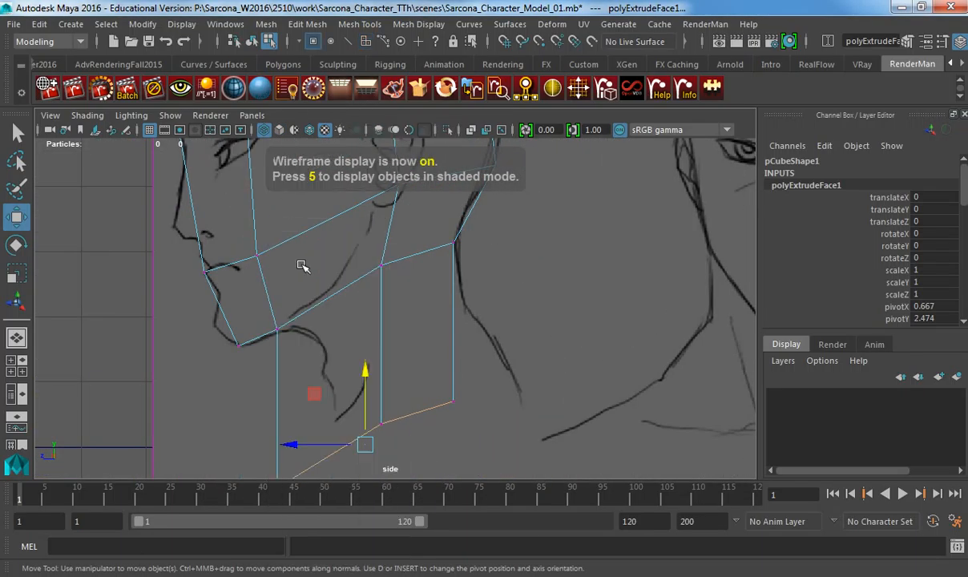
drag(250, 404, 295, 495)
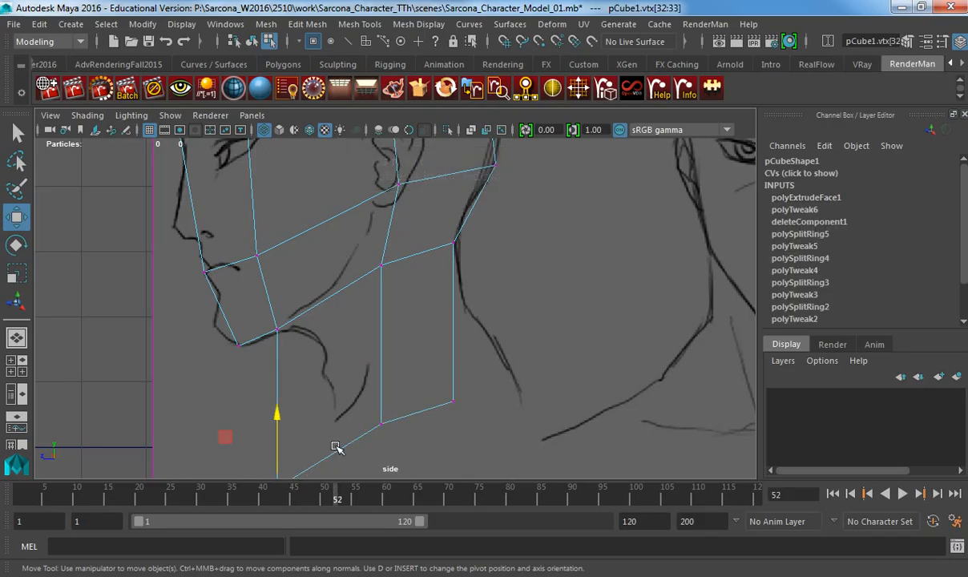
alt+middle_drag(317, 453, 346, 375)
middle_drag(321, 413, 367, 376)
drag(309, 367, 374, 364)
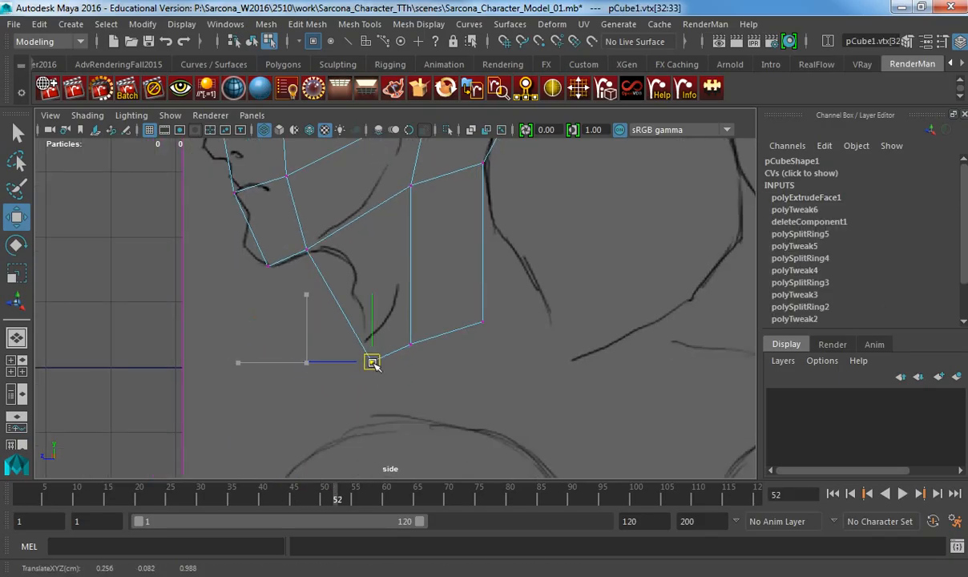
Move the neck's lower middle vertices beside the front ones and its lower rear vertices back to the drawn nape, accepting the autosave.
drag(398, 333, 382, 369)
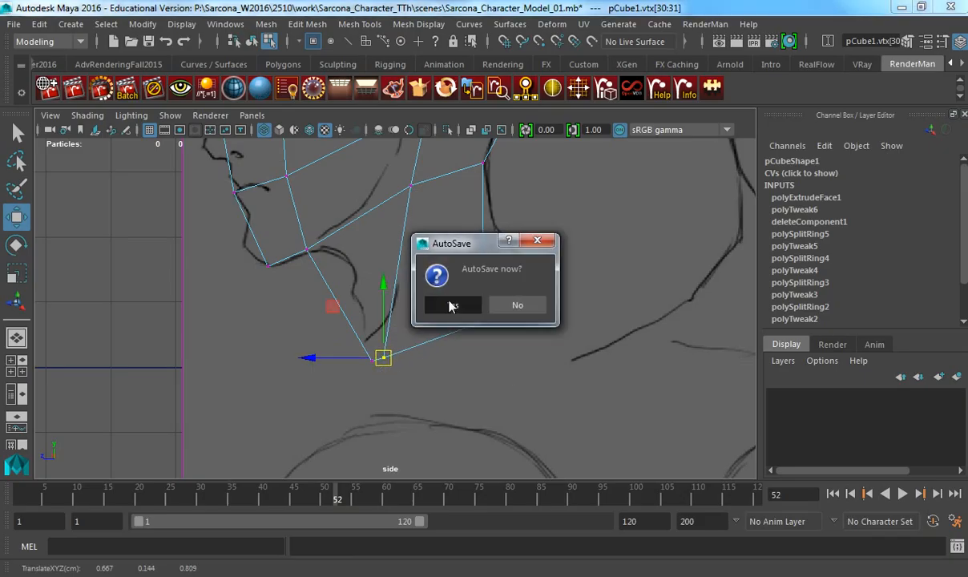
click(450, 306)
drag(466, 291, 498, 339)
middle_drag(465, 337, 538, 340)
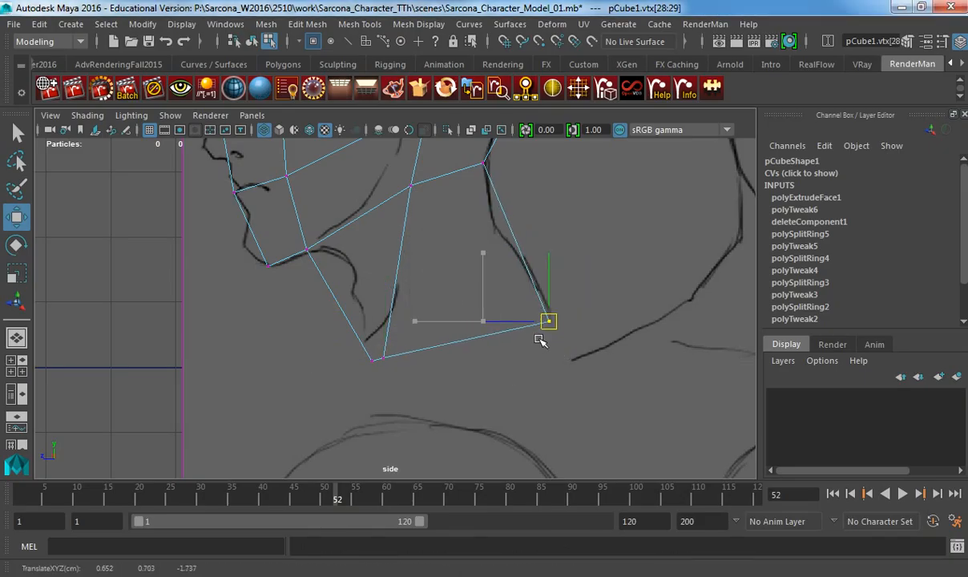
Insert a horizontal edge loop around the neck about midway between the jaw and the neck's lower edge.
alt+middle_drag(483, 300, 482, 417)
mouse_move(393, 341)
shift+right_down()
mouse_move(378, 339)
mouse_move(383, 327)
mouse_move(401, 338)
mouse_move(430, 323)
mouse_move(399, 351)
shift+right_up()
key(t)
click(402, 347)
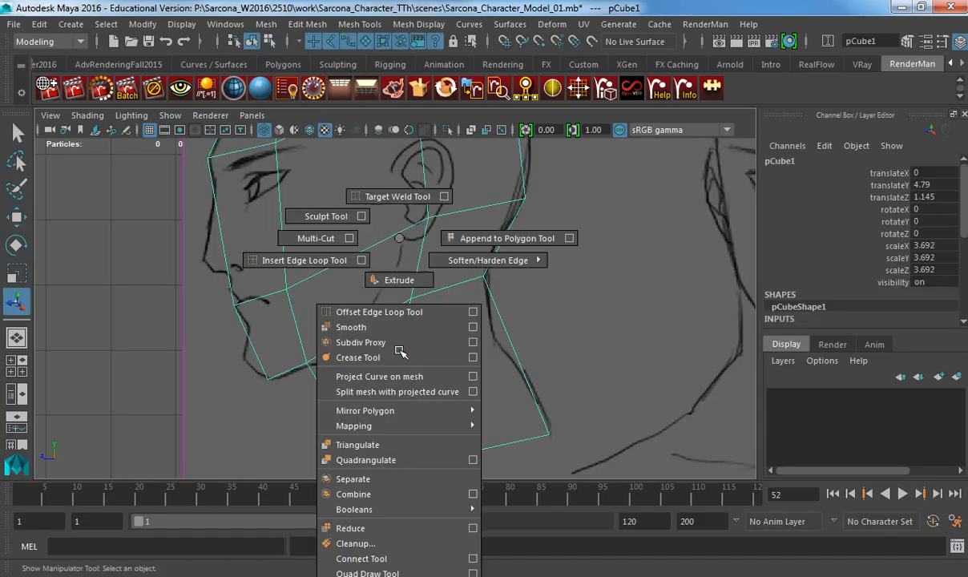
shift+right_drag(342, 242, 316, 260)
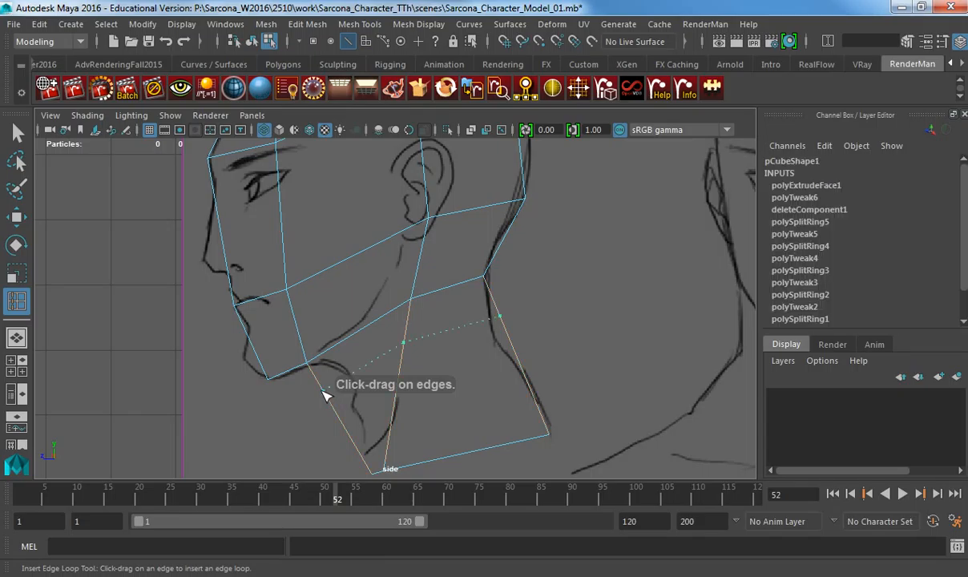
drag(336, 413, 336, 412)
key(w)
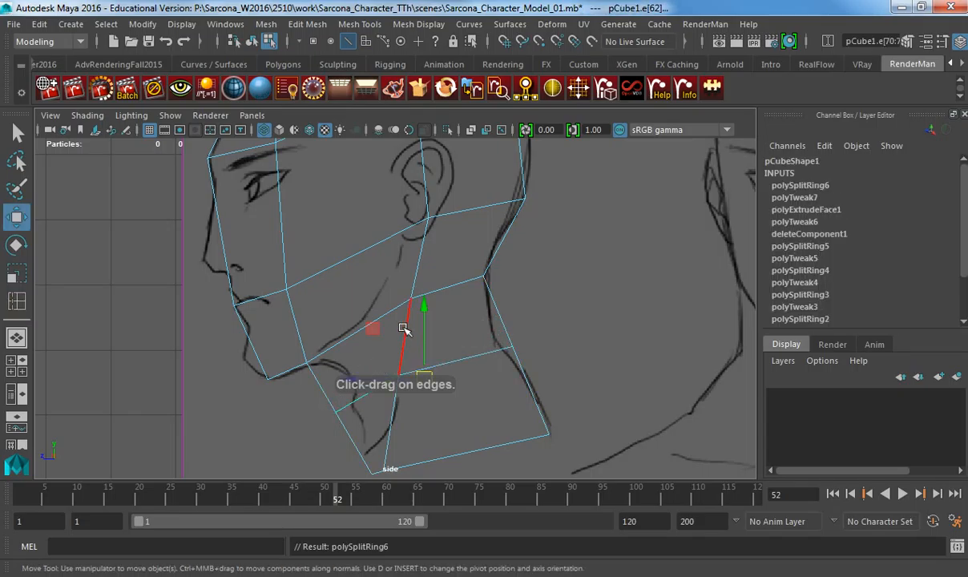
Fit the new neck loop's vertices and the neck's lower rear vertices to the drawn throat and nape.
right_drag(399, 324, 349, 314)
drag(323, 388, 414, 378)
click(393, 373)
drag(491, 333, 532, 367)
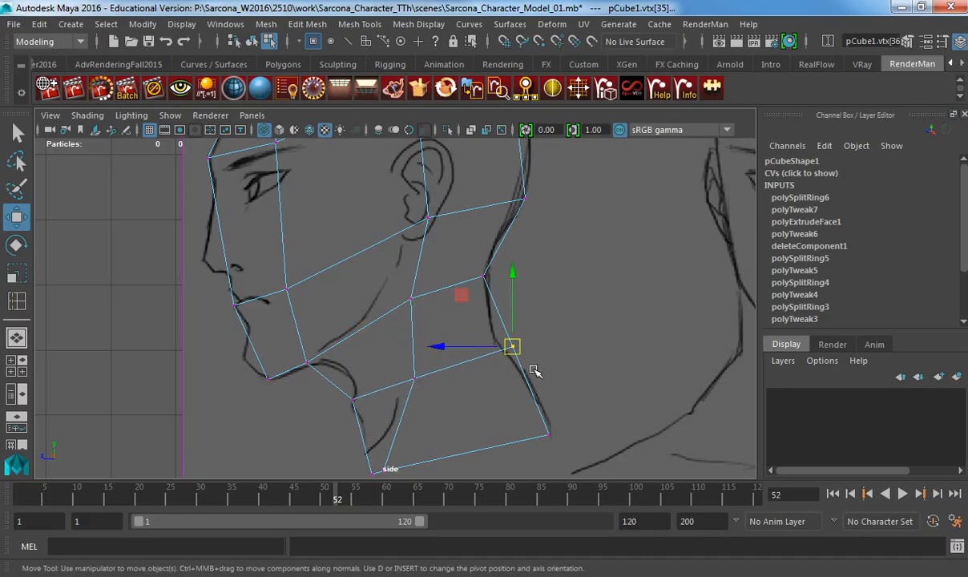
middle_drag(522, 366, 503, 366)
drag(537, 405, 557, 458)
middle_drag(548, 460, 556, 441)
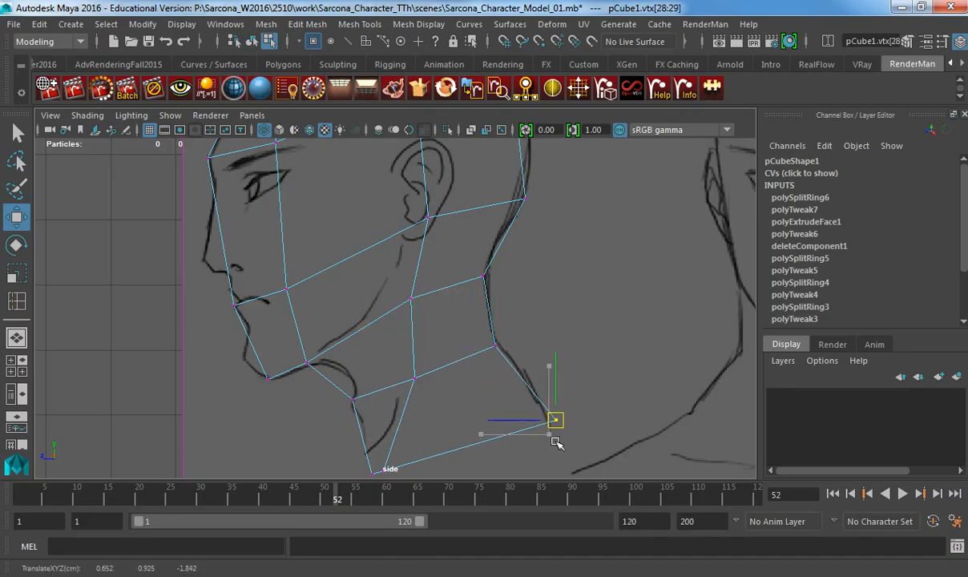
Delete the four neck faces on the open centre side of the half head in the shaded perspective view.
key(space)
drag(542, 431, 543, 402)
key(6)
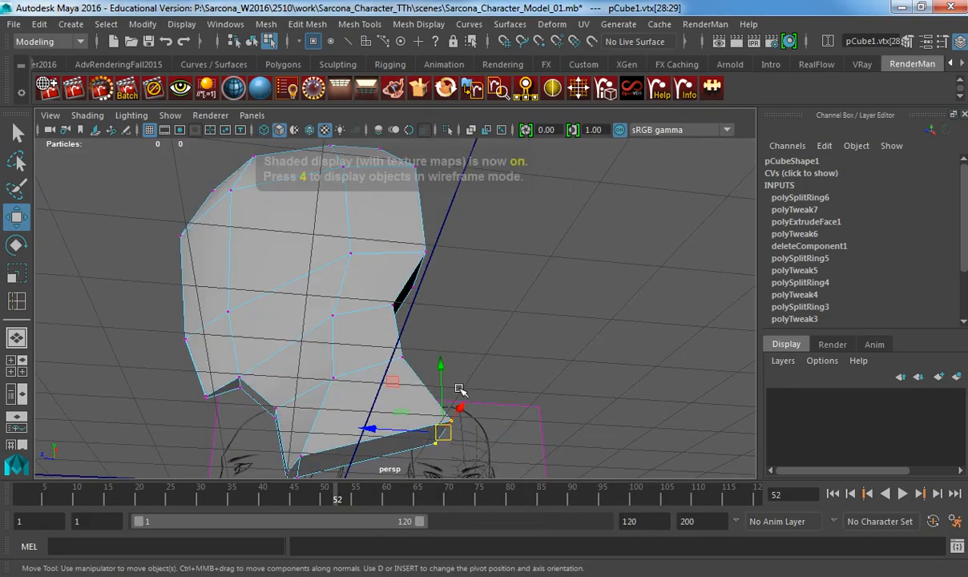
mouse_move(457, 390)
alt+mouse_down()
mouse_move(519, 393)
mouse_move(551, 415)
mouse_move(530, 331)
alt+mouse_up()
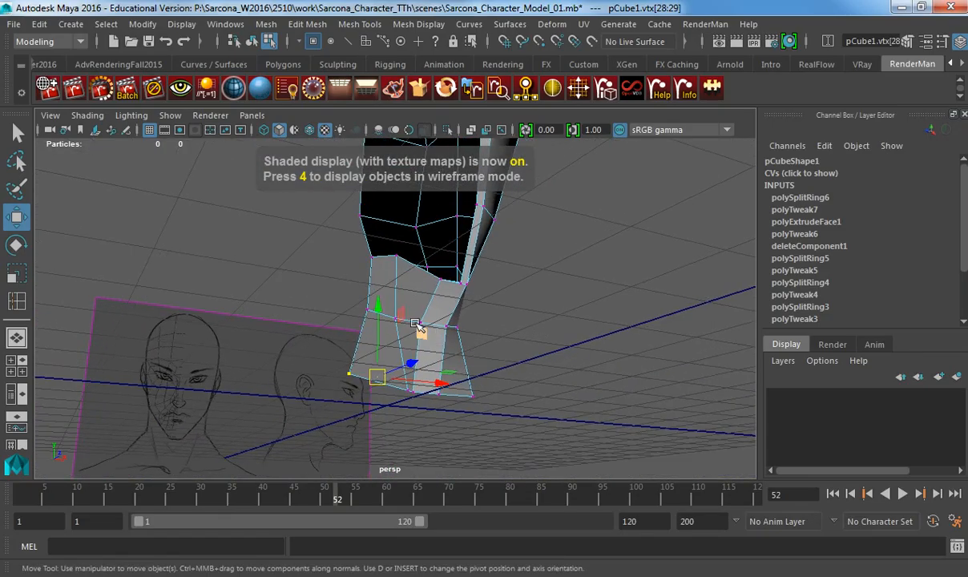
key(F11)
click(385, 286)
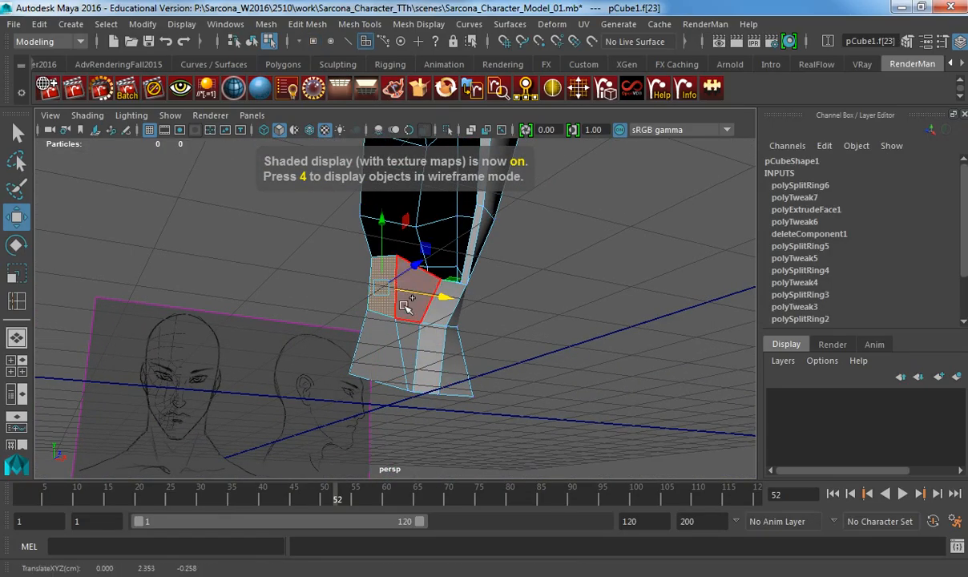
shift+click(404, 306)
shift+click(403, 335)
shift+click(387, 337)
key(Delete)
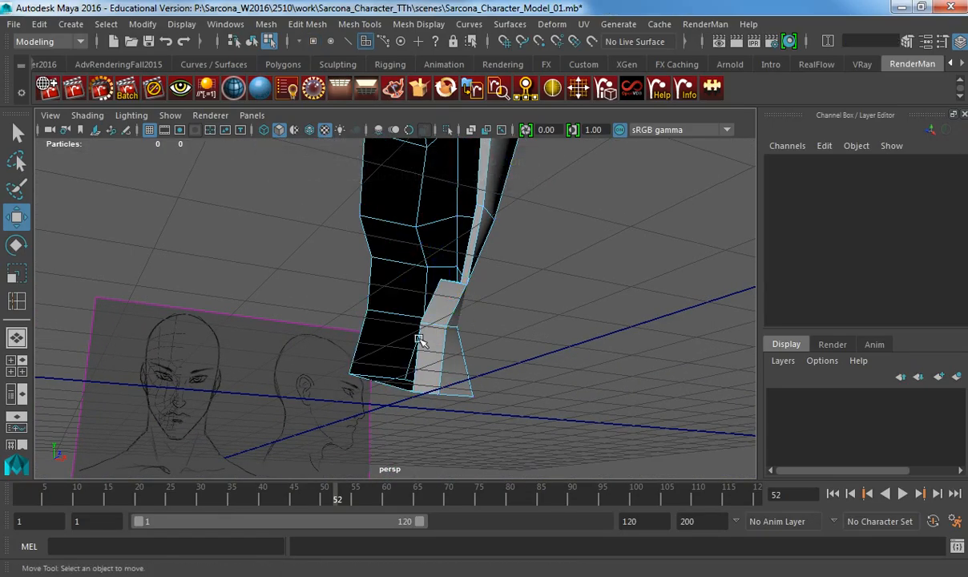
Frame the whole half head and neck, examine them in smooth mesh preview, and inspect the unsmoothed jaw and neck up close.
alt+drag(460, 310, 335, 295)
key(F8)
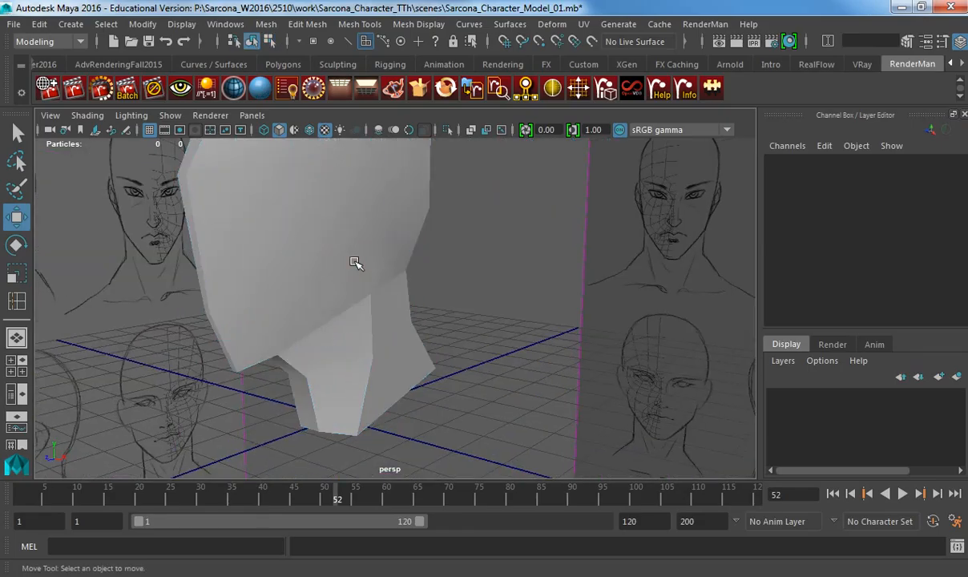
click(355, 262)
key(f)
alt+drag(432, 291, 377, 299)
key(3)
click(303, 344)
alt+drag(303, 344, 358, 316)
click(400, 302)
key(1)
alt+right_drag(375, 319, 517, 345)
alt+middle_drag(390, 340, 416, 280)
alt+right_drag(425, 282, 550, 303)
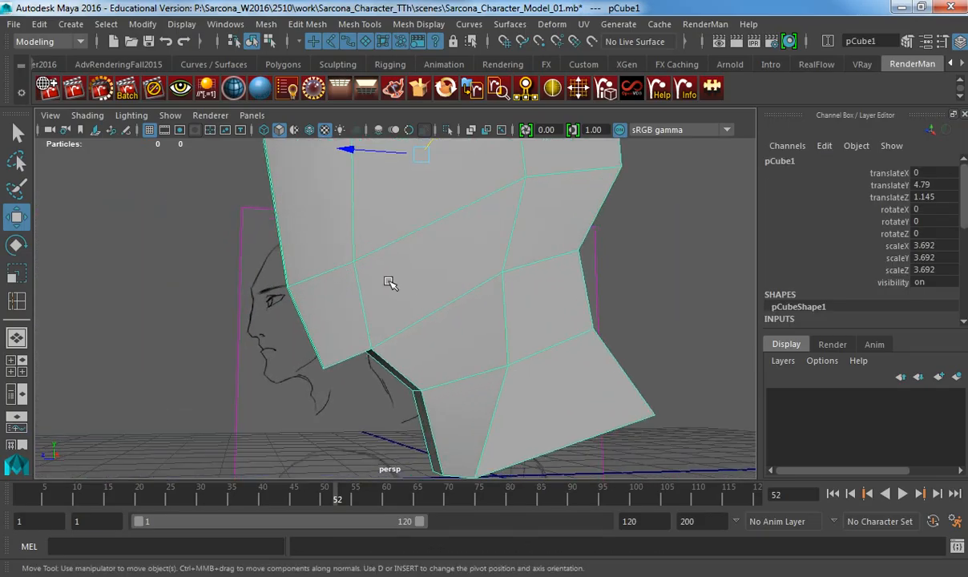
mouse_move(387, 282)
alt+mouse_down()
mouse_move(373, 295)
mouse_move(372, 267)
alt+mouse_up()
In the side wireframe view, insert an edge loop from the chin front below the mouth back to the nape.
key(space)
mouse_move(338, 220)
alt+middle_down()
mouse_move(443, 321)
mouse_move(445, 248)
alt+middle_up()
key(4)
mouse_move(422, 323)
alt+middle_down()
mouse_move(410, 404)
mouse_move(399, 272)
alt+middle_up()
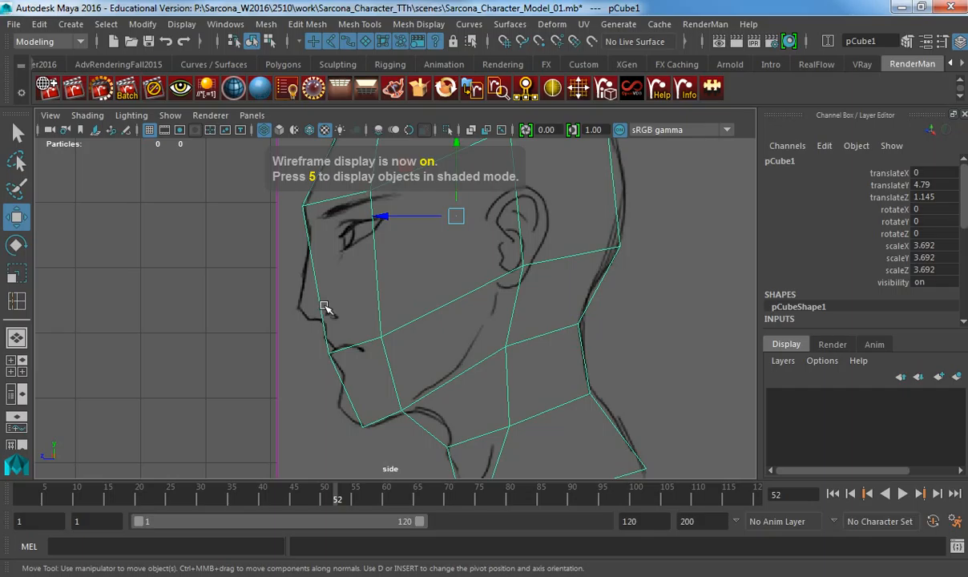
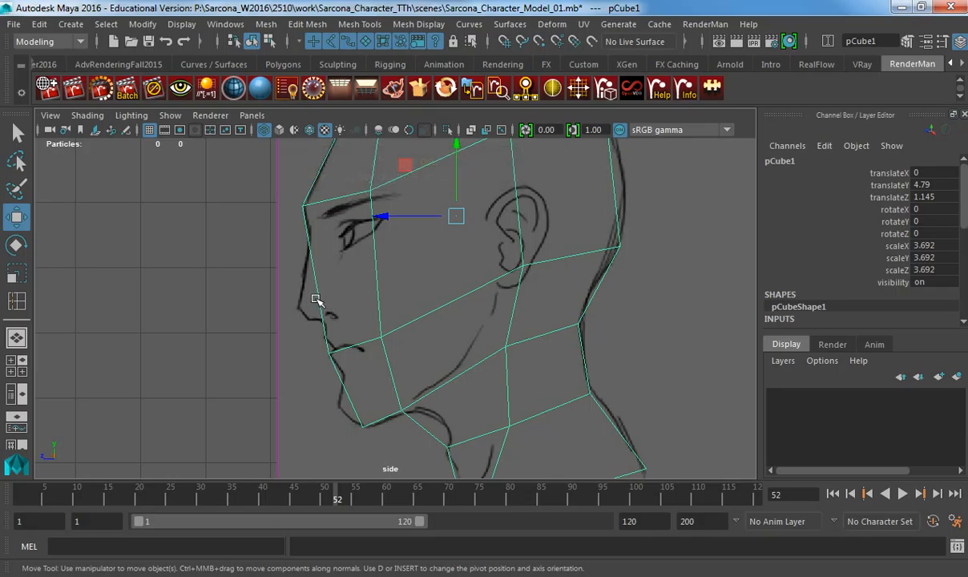
key(g)
click(351, 399)
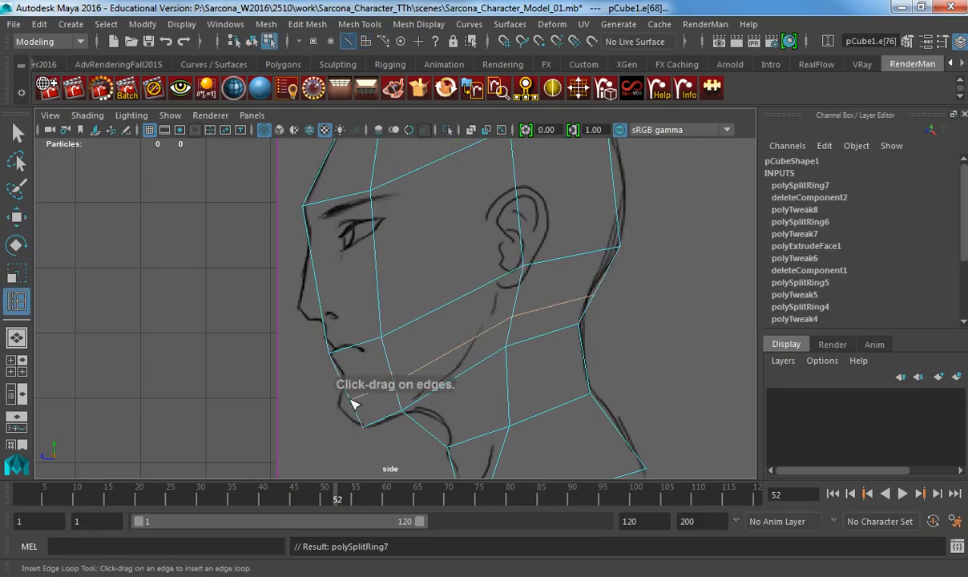
Move the new loop's front vertices forward onto the drawn chin and its rear vertices onto the drawn nape.
key(w)
right_drag(350, 155, 281, 159)
drag(324, 376, 352, 401)
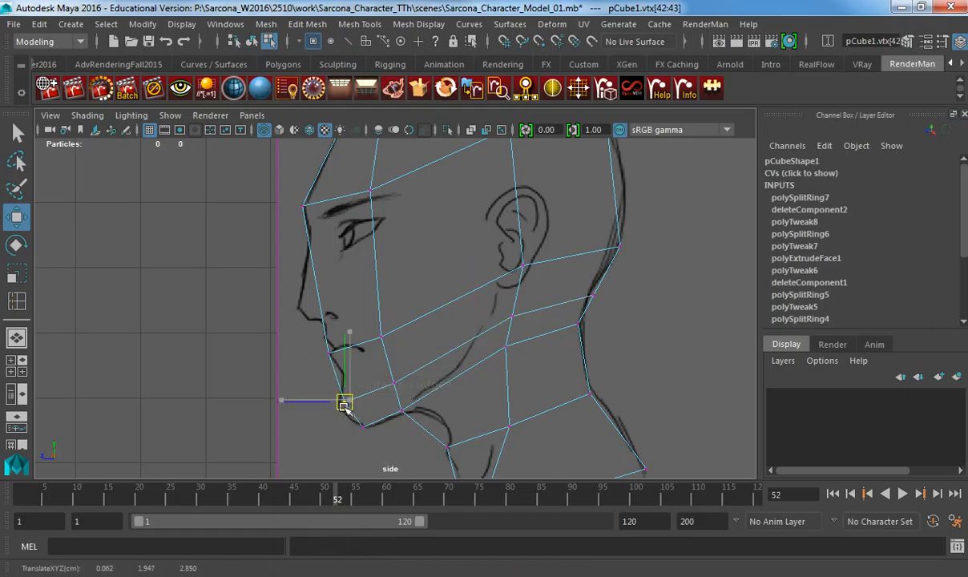
drag(605, 318, 575, 274)
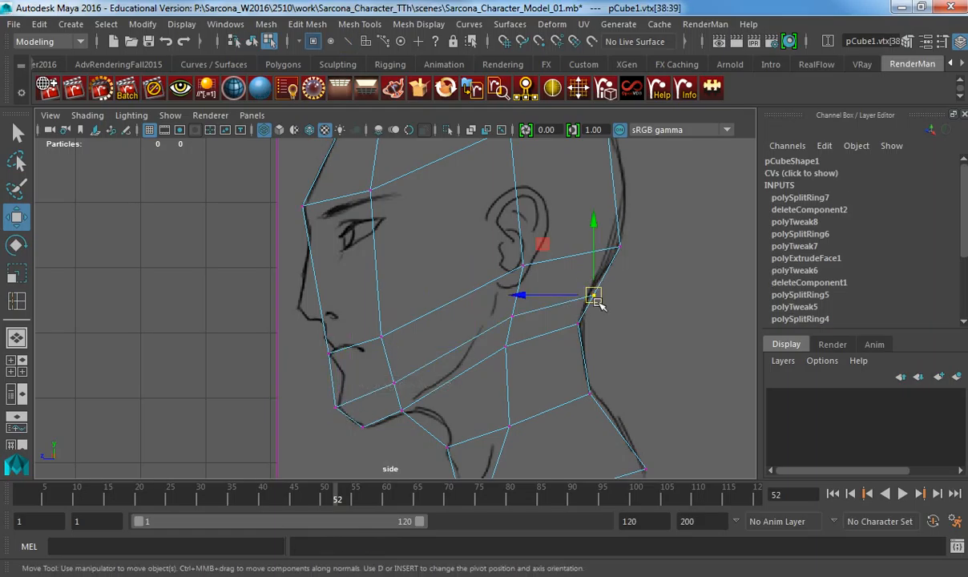
Move the two side vertices below the ear backward into line beneath it, and nudge the jaw vertex near the mouth.
click(514, 315)
click(506, 345)
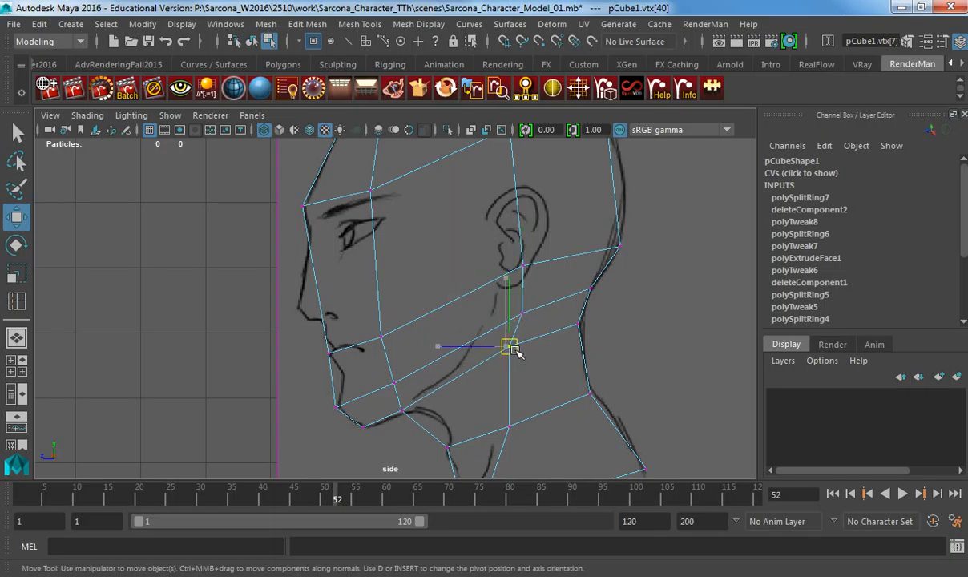
drag(511, 346, 526, 344)
click(391, 384)
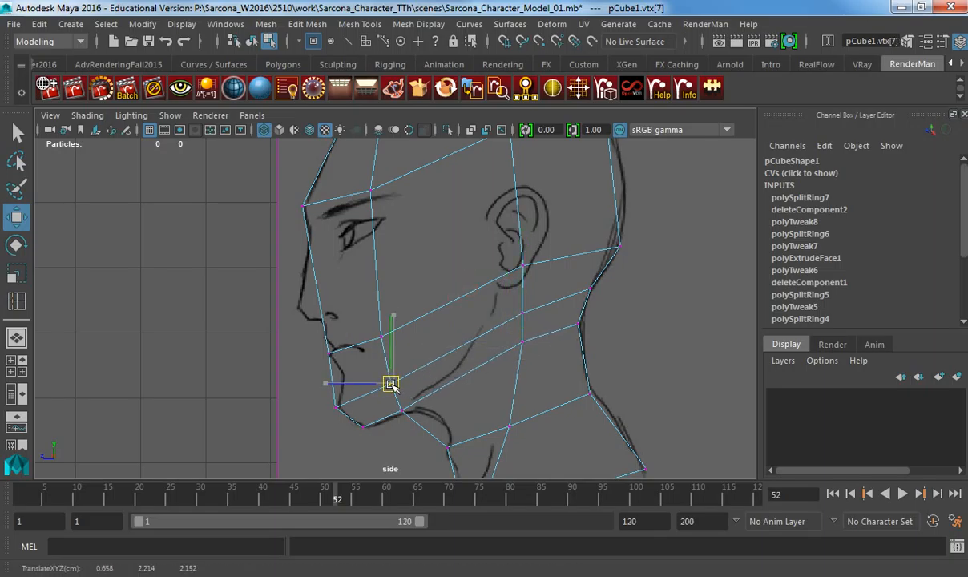
Show the model shaded in perspective from the front, leave vertex editing, and preview the jaw and neck with smoothing.
key(space)
drag(397, 384, 377, 304)
key(space)
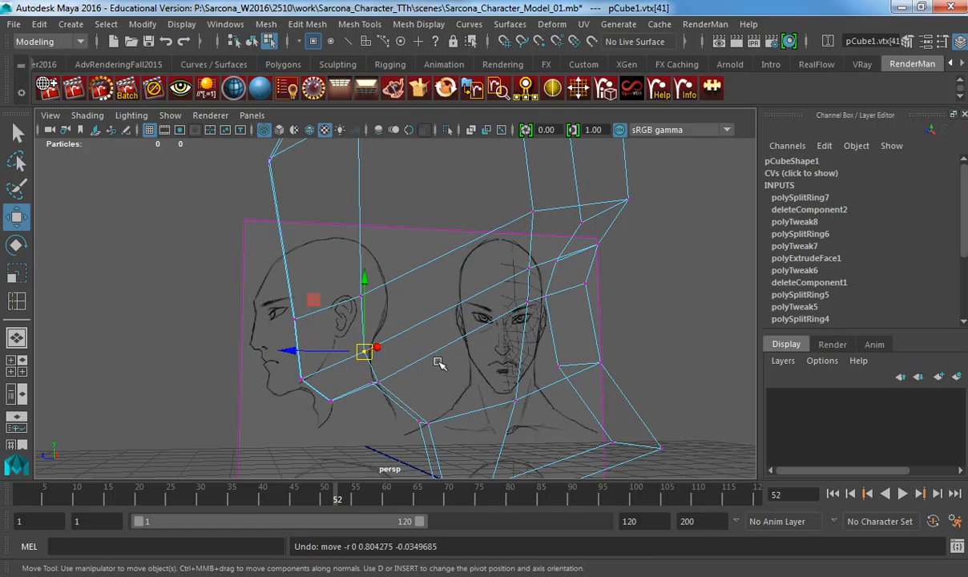
key(5)
mouse_move(438, 363)
alt+mouse_down()
mouse_move(520, 341)
mouse_move(581, 341)
mouse_move(476, 321)
alt+mouse_up()
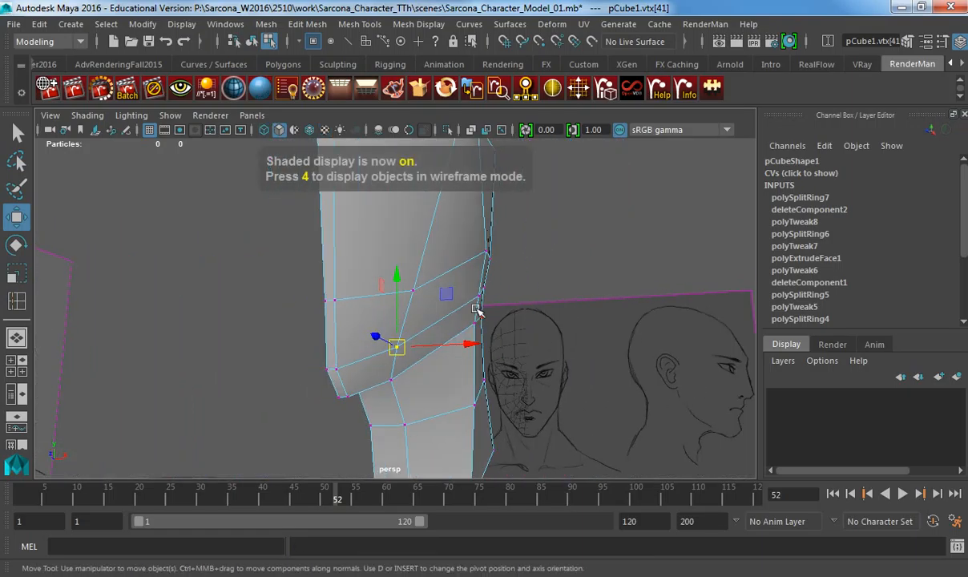
key(4)
key(5)
key(3)
key(F8)
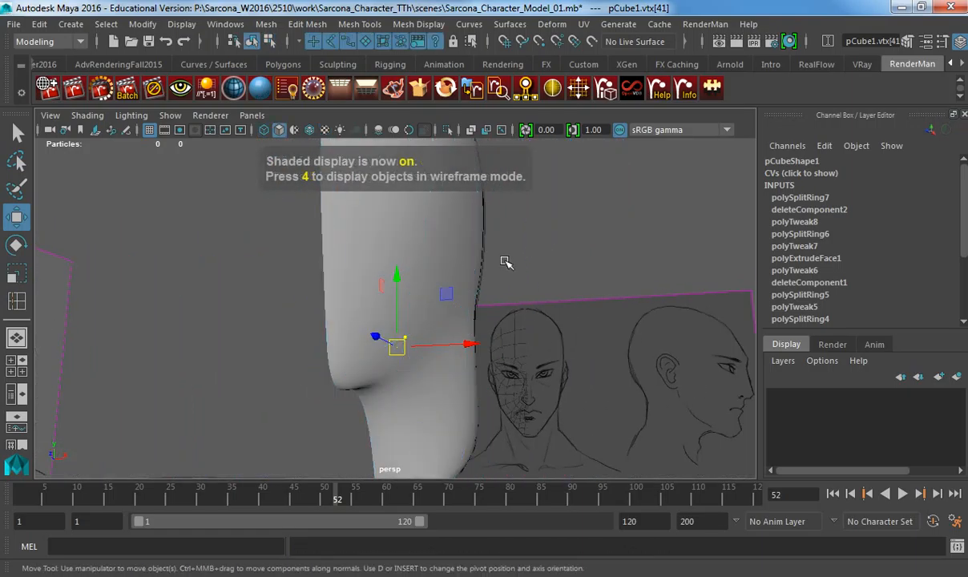
Inspect the head and the underside of the neck in perspective from several angles, both smoothed and unsmoothed.
click(506, 262)
alt+drag(522, 299, 505, 345)
alt+middle_drag(505, 344, 505, 432)
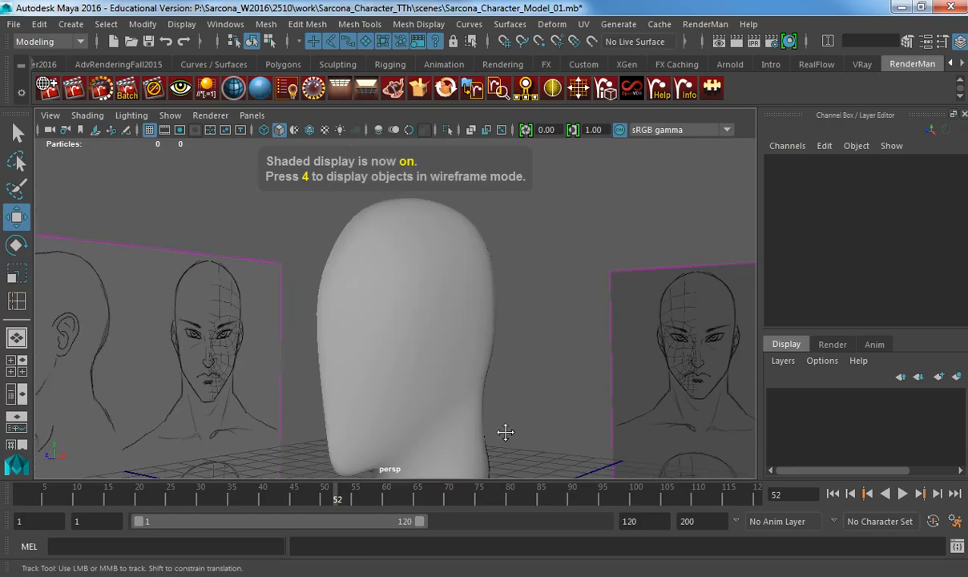
alt+drag(506, 432, 382, 335)
click(407, 312)
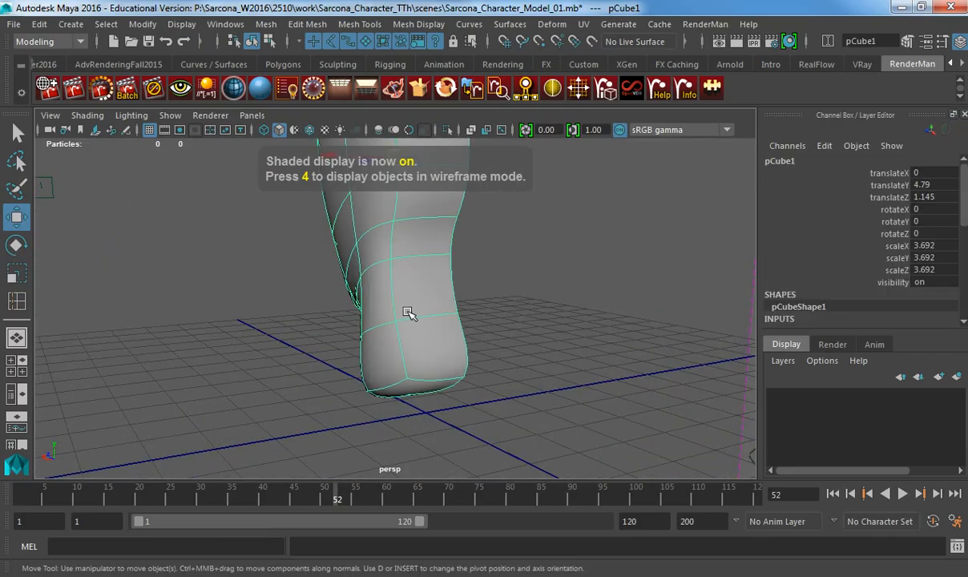
key(1)
key(f)
right_drag(384, 155, 314, 156)
click(365, 410)
mouse_move(366, 411)
alt+mouse_down()
mouse_move(369, 444)
mouse_move(269, 450)
mouse_move(467, 423)
mouse_move(443, 416)
mouse_move(442, 379)
mouse_move(388, 384)
mouse_move(399, 375)
alt+mouse_up()
click(425, 362)
right_drag(357, 335, 393, 310)
key(3)
alt+right_drag(513, 327, 454, 324)
click(454, 324)
mouse_move(454, 323)
alt+mouse_down()
mouse_move(471, 348)
mouse_move(651, 331)
mouse_move(401, 337)
mouse_move(367, 321)
mouse_move(391, 372)
alt+mouse_up()
Compare the head's smoothed and unsmoothed silhouettes with the reference outline in the front view.
key(space)
mouse_move(499, 370)
alt+right_down()
mouse_move(388, 348)
mouse_move(376, 378)
alt+right_up()
mouse_move(379, 378)
alt+middle_down()
mouse_move(384, 270)
mouse_move(392, 334)
alt+middle_up()
click(365, 255)
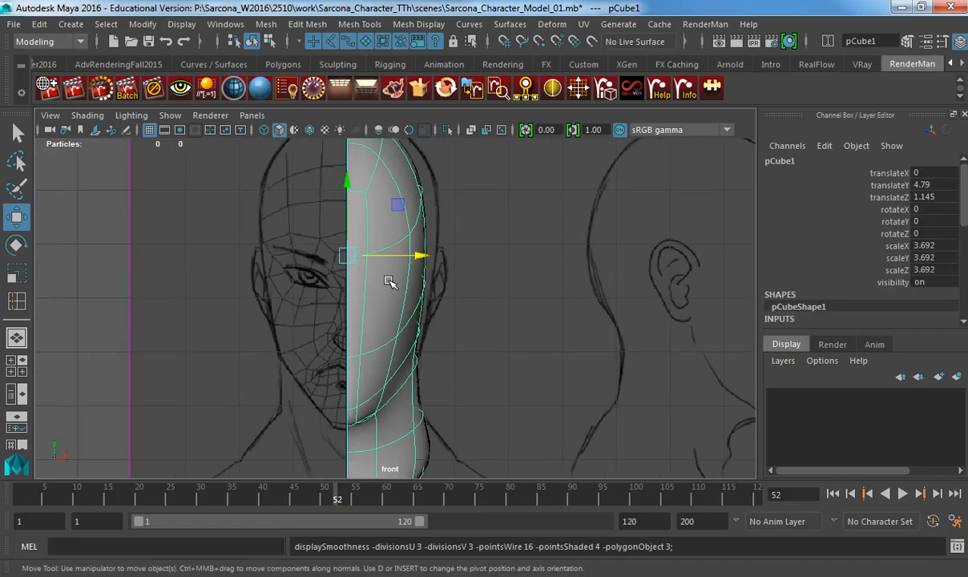
key(1)
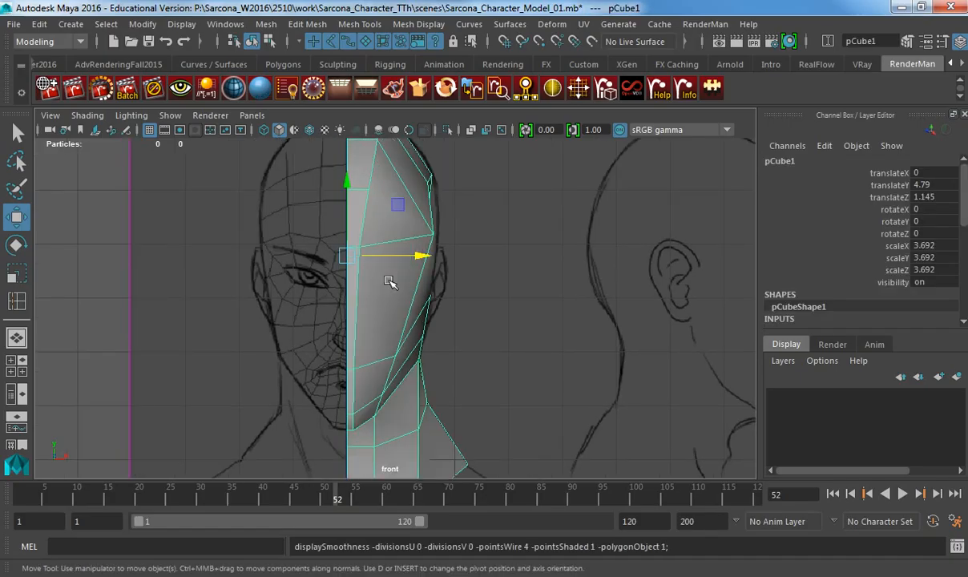
key(3)
key(1)
key(3)
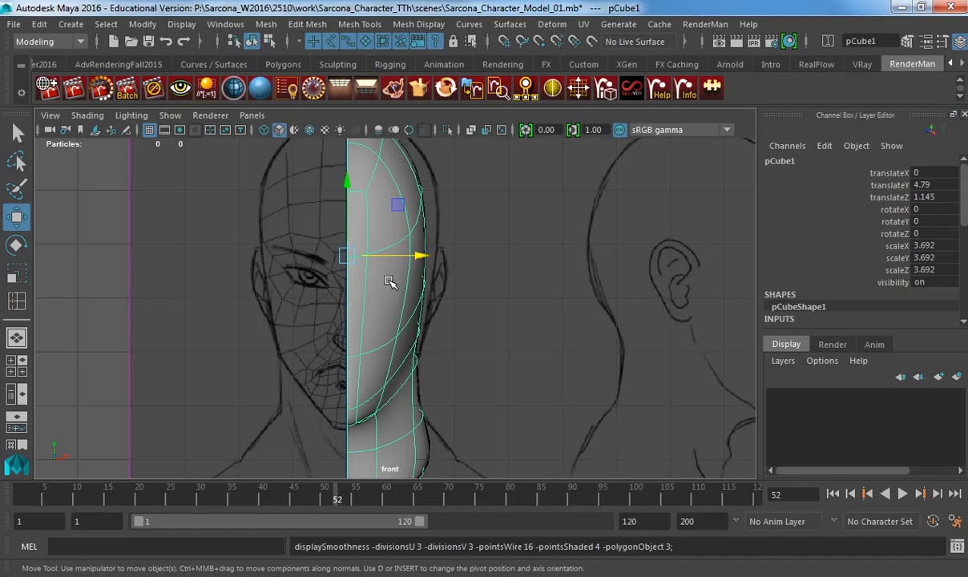
key(1)
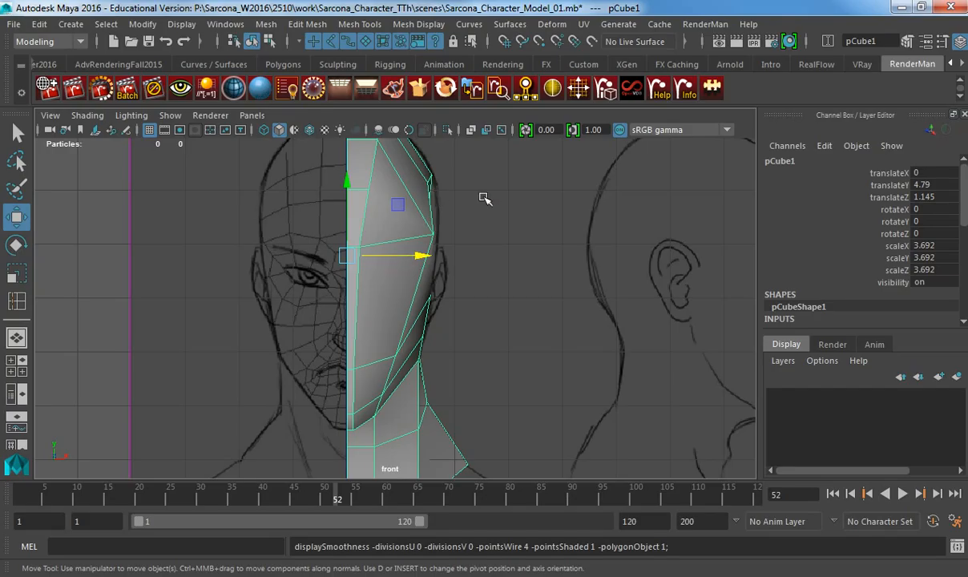
In the front view with smoothing shown, move the upper side vertices of the head outward onto the drawn skull outline.
alt+middle_drag(485, 199, 471, 232)
key(space)
drag(471, 232, 473, 188)
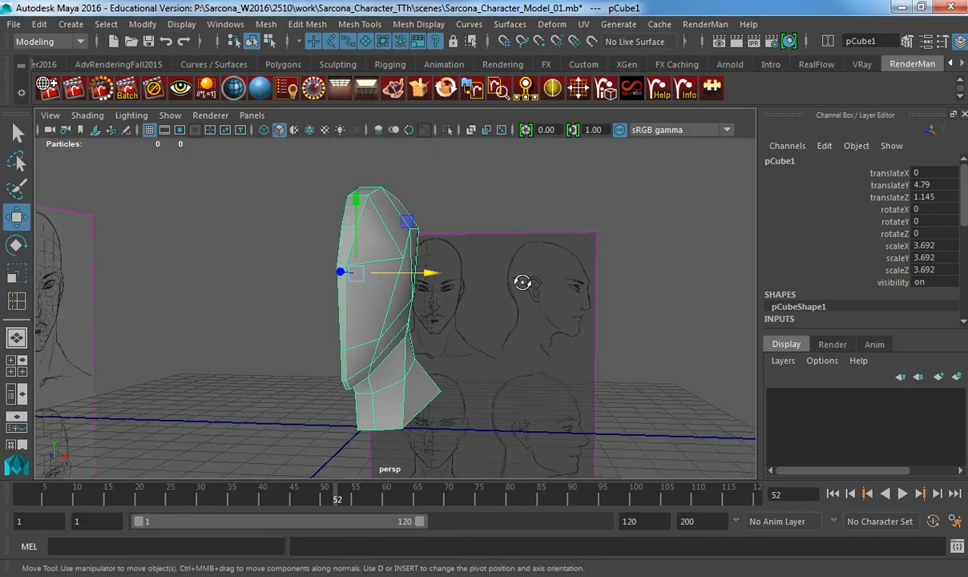
alt+drag(521, 282, 451, 300)
key(space)
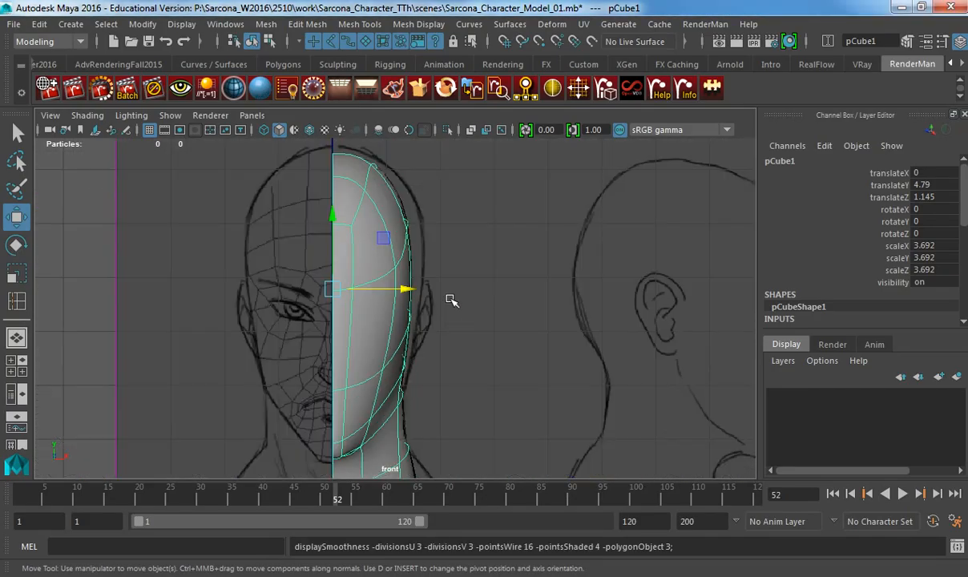
right_drag(380, 209, 288, 147)
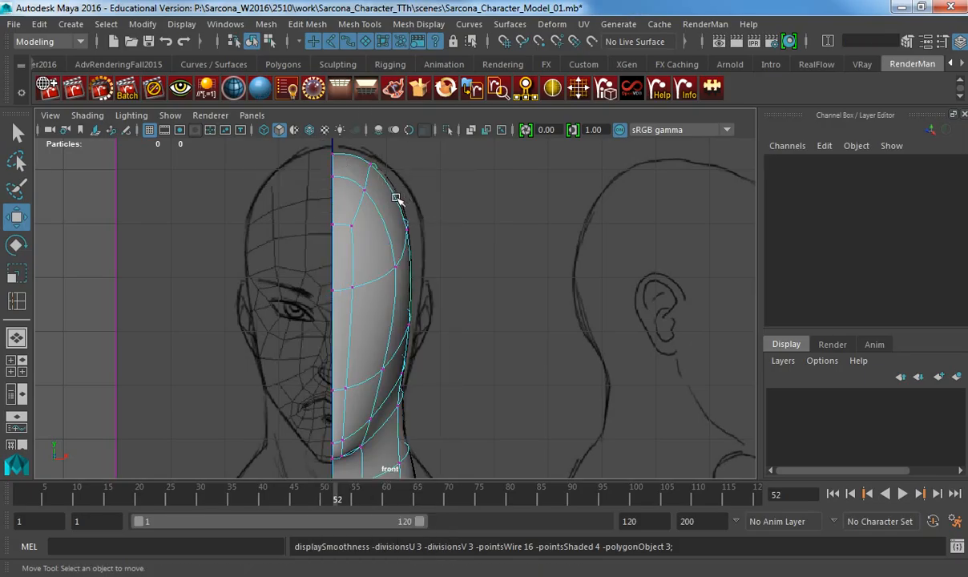
drag(416, 195, 392, 290)
drag(403, 243, 425, 245)
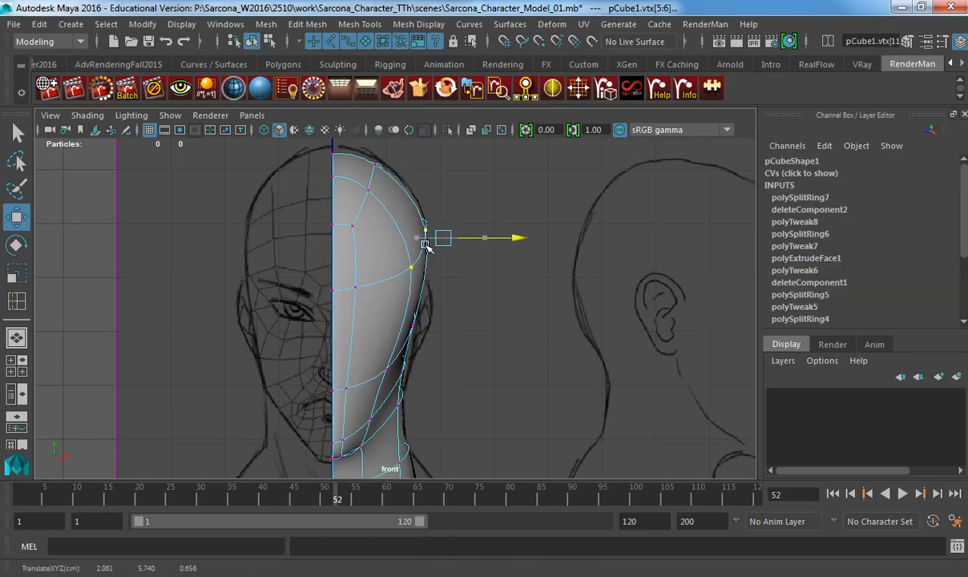
Return to the unsmoothed display and adjust the single upper rear side vertex toward the drawn skull outline.
key(1)
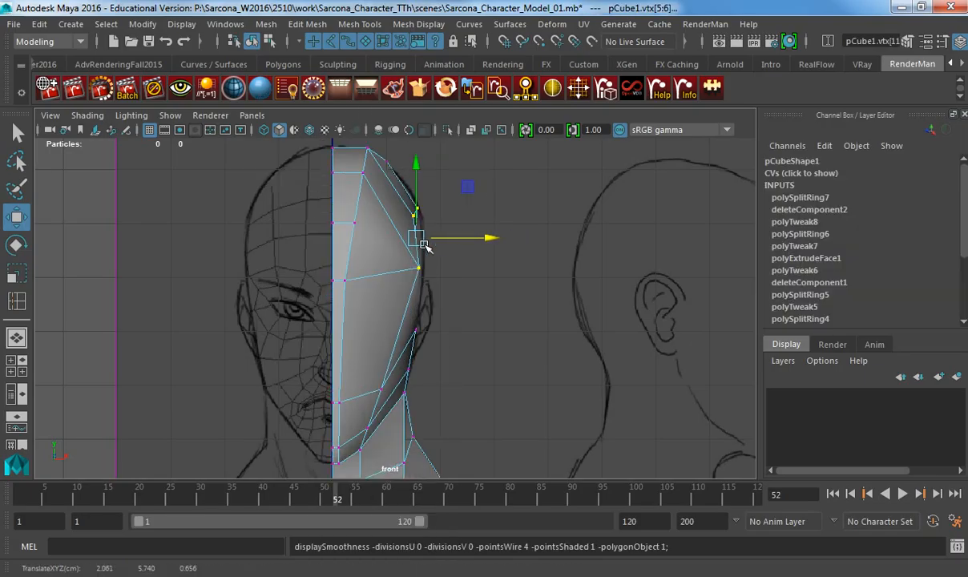
click(416, 210)
click(417, 215)
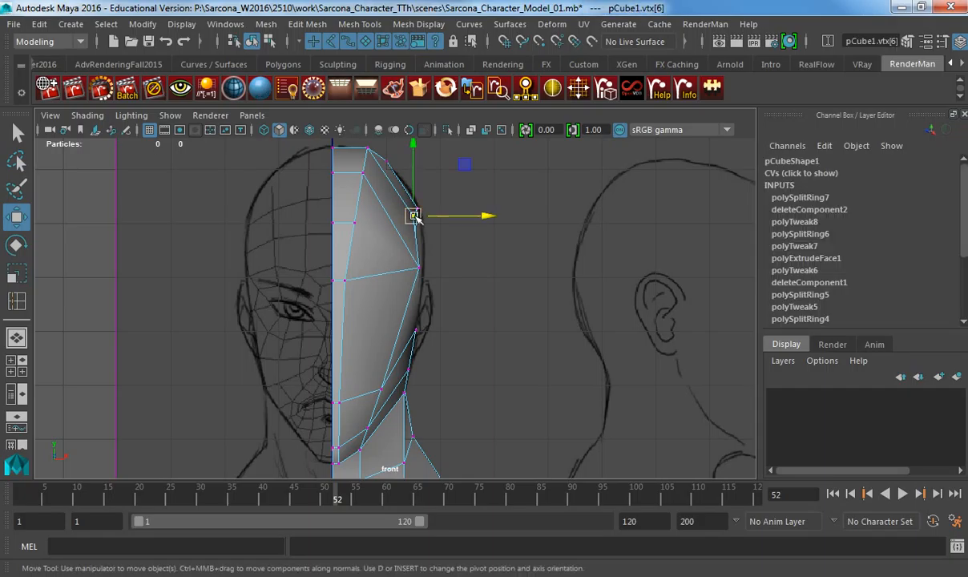
drag(425, 222, 427, 196)
In perspective, switch to edge selection and delete the short edge across the forehead next to the centre line.
key(space)
alt+drag(456, 246, 350, 263)
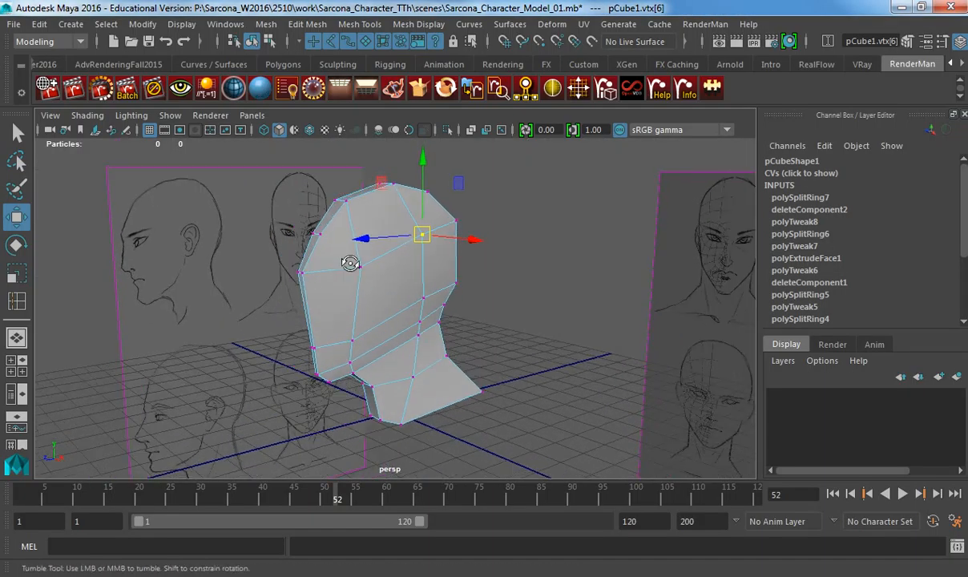
alt+right_drag(350, 263, 378, 277)
alt+middle_drag(379, 276, 401, 333)
right_drag(332, 269, 336, 262)
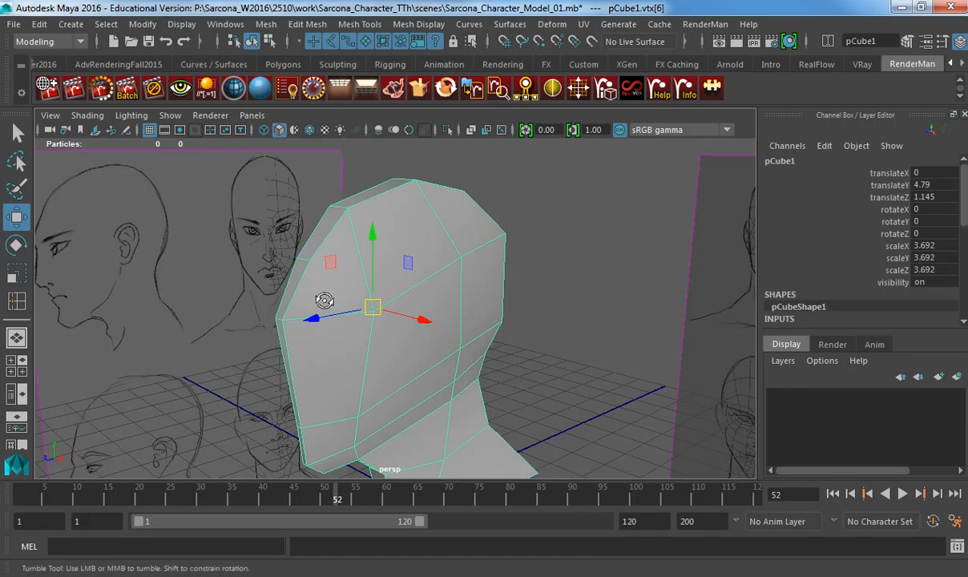
mouse_move(325, 301)
alt+mouse_down()
mouse_move(322, 283)
mouse_move(311, 283)
mouse_move(358, 287)
mouse_move(325, 280)
alt+mouse_up()
right_drag(325, 281, 319, 254)
click(353, 292)
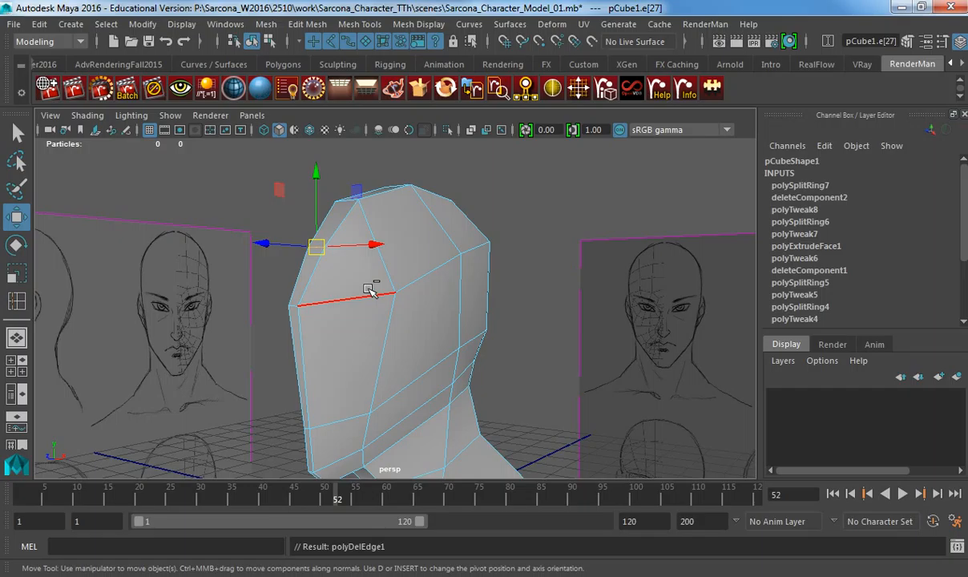
Use Multi-Cut to add a continuous edge line from the forehead centre around the side of the skull to its back.
alt+drag(367, 261, 327, 265)
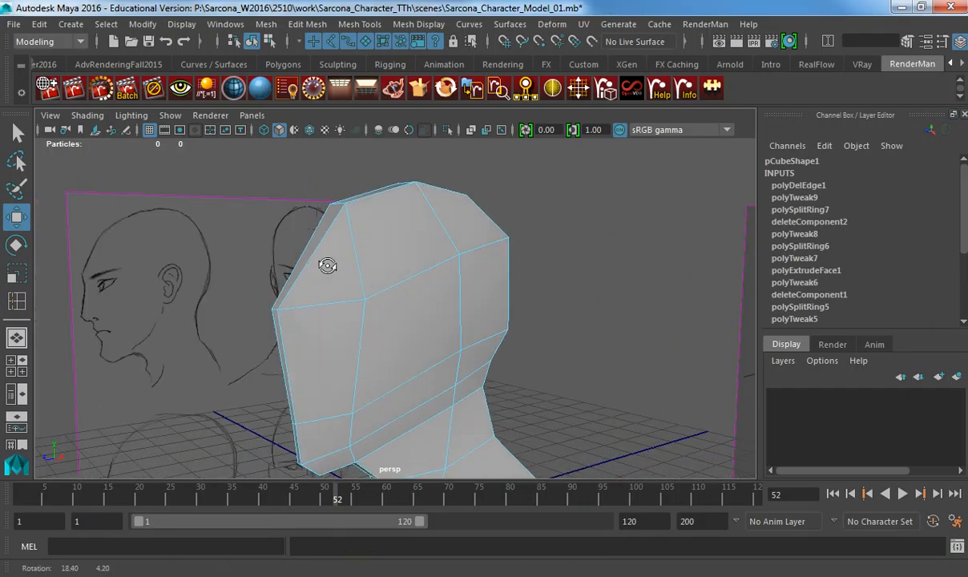
shift+right_click(288, 176)
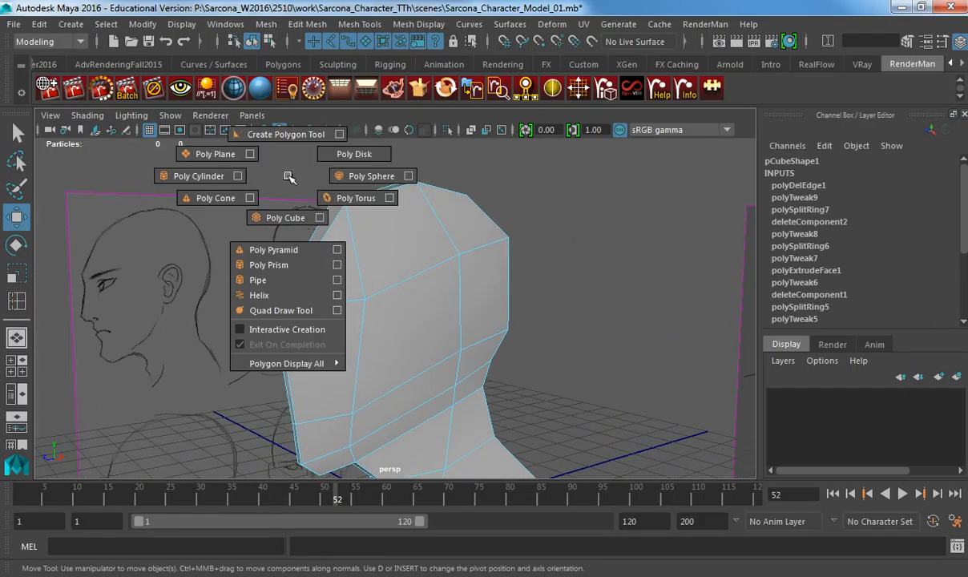
click(335, 231)
shift+right_click(332, 233)
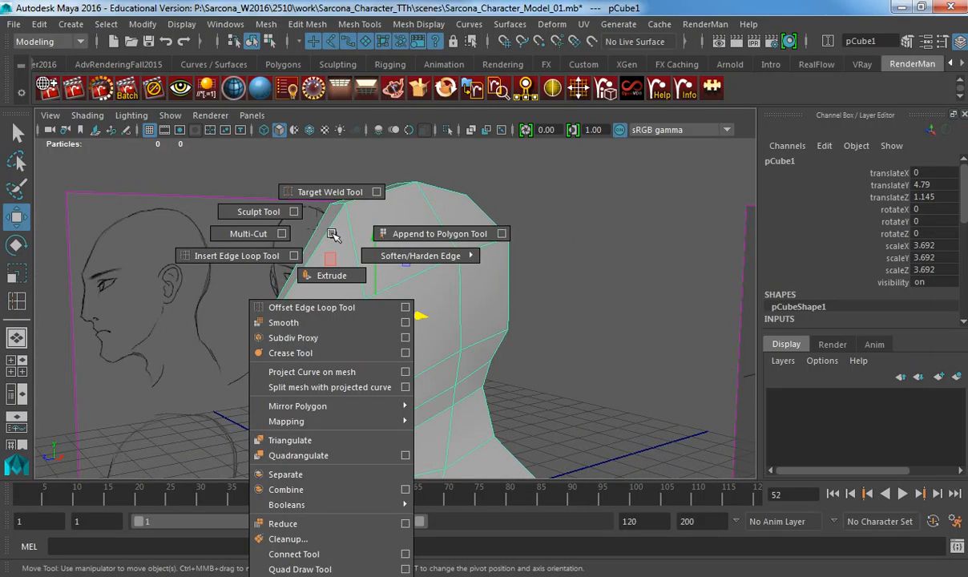
shift+right_drag(264, 233, 262, 234)
alt+drag(303, 258, 335, 287)
alt+right_drag(335, 286, 374, 296)
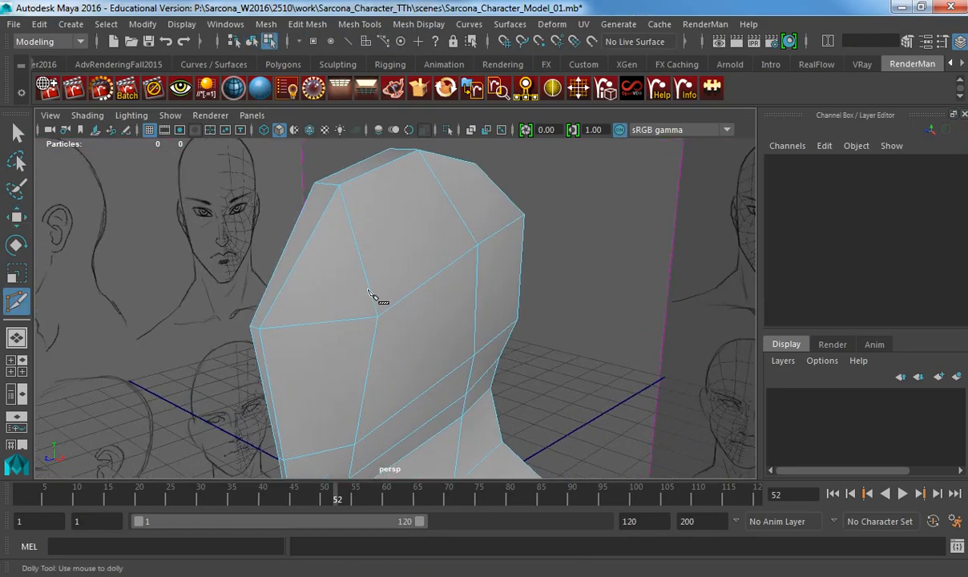
click(295, 262)
click(359, 255)
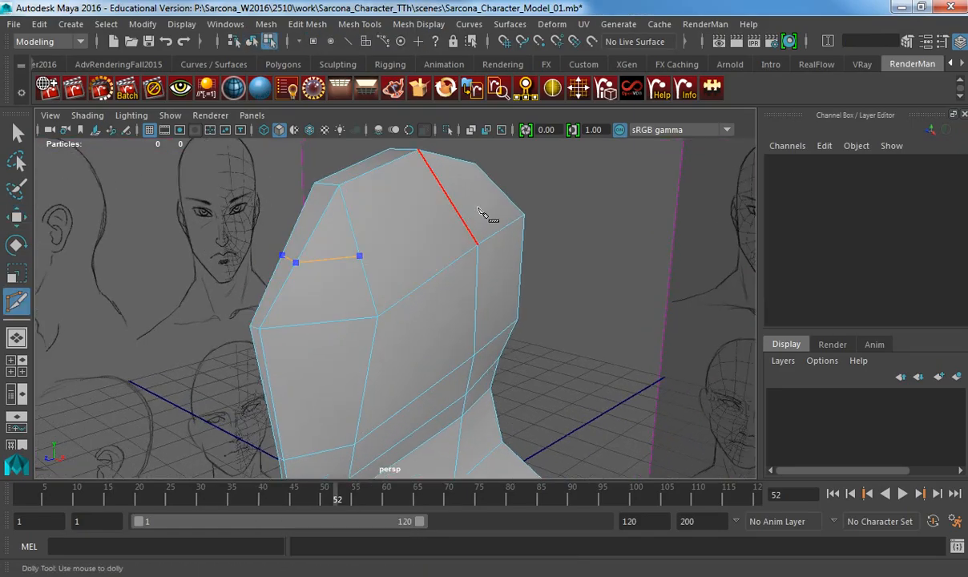
click(455, 208)
alt+drag(585, 221, 399, 224)
click(453, 210)
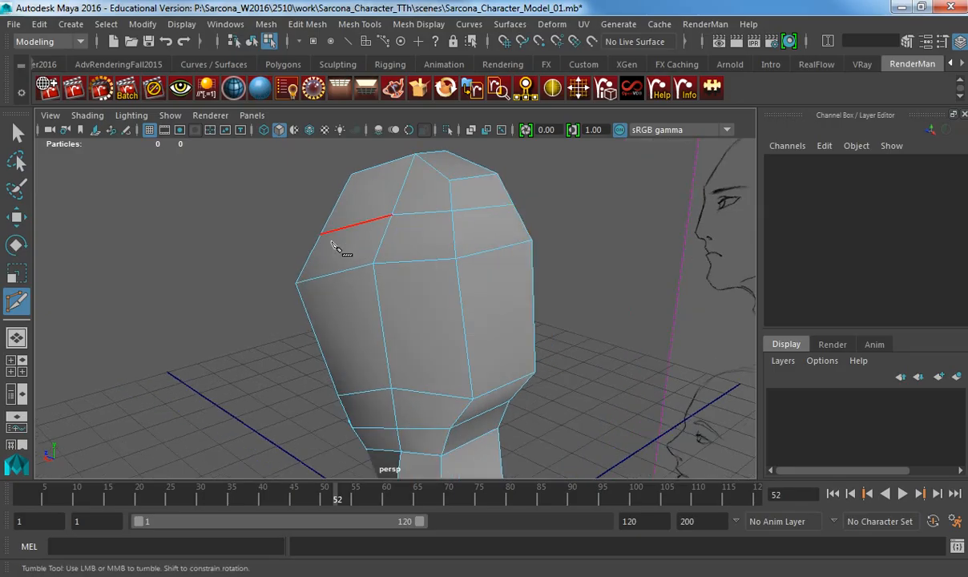
key(super)
drag(357, 238, 428, 235)
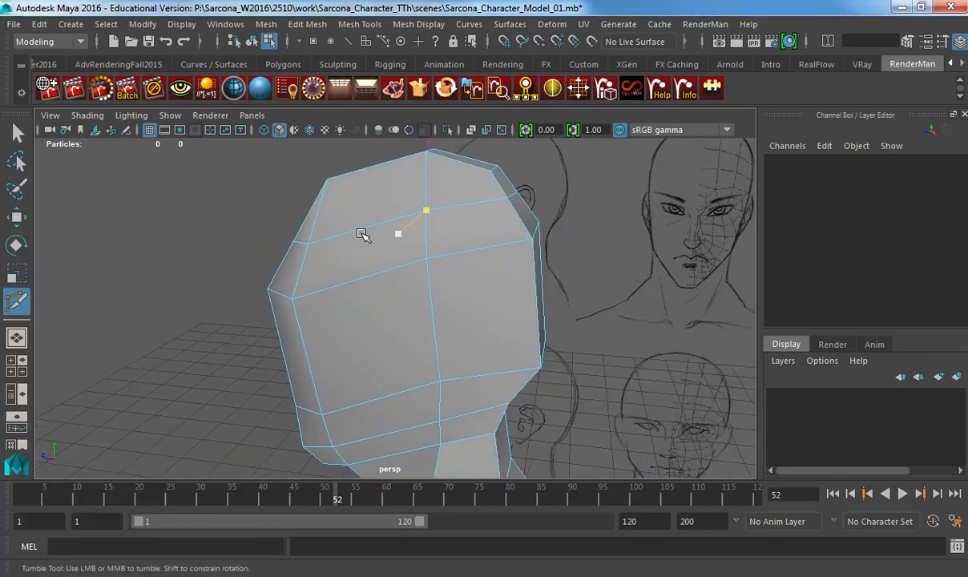
key(w)
In the side view, move the new line's forehead vertices up and outward to match the drawn forehead curve.
key(space)
key(space)
drag(358, 235, 377, 238)
alt+middle_drag(374, 223, 358, 380)
right_drag(357, 281, 316, 287)
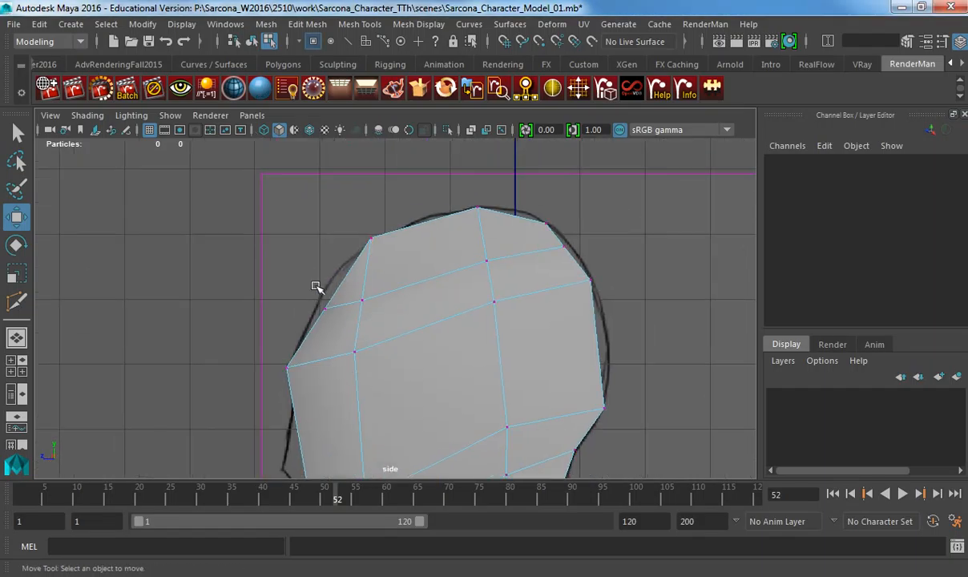
drag(343, 331, 381, 314)
middle_drag(379, 310, 384, 290)
Raise the new line's vertex on the side of the skull and move its rear vertices onto the drawn skull outline.
drag(468, 243, 507, 281)
middle_drag(507, 278, 514, 266)
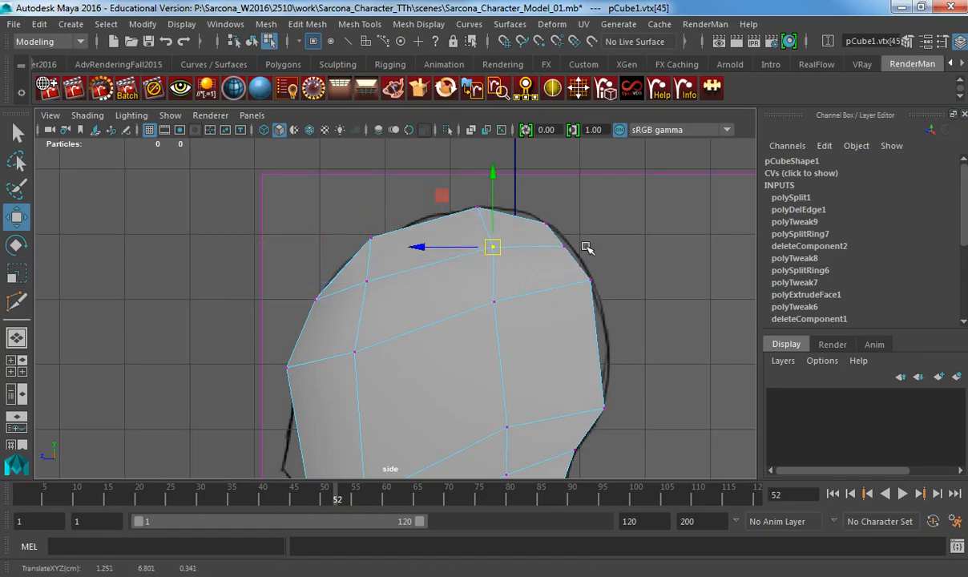
drag(580, 237, 557, 260)
middle_drag(561, 260, 568, 258)
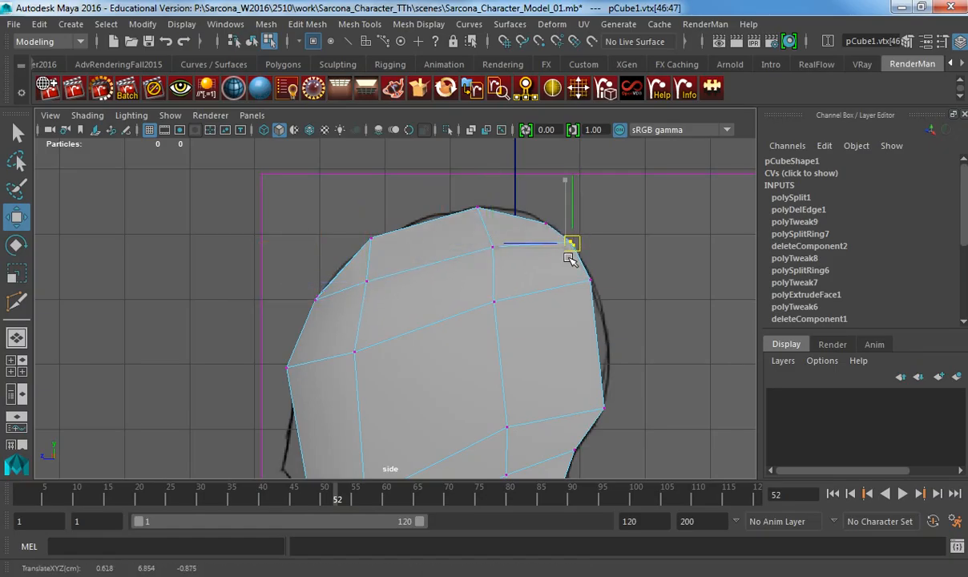
Insert an edge loop around the head from the front of the nose area to the back of the skull.
scroll(574, 250, up, 5)
key(ctrl+shift+x)
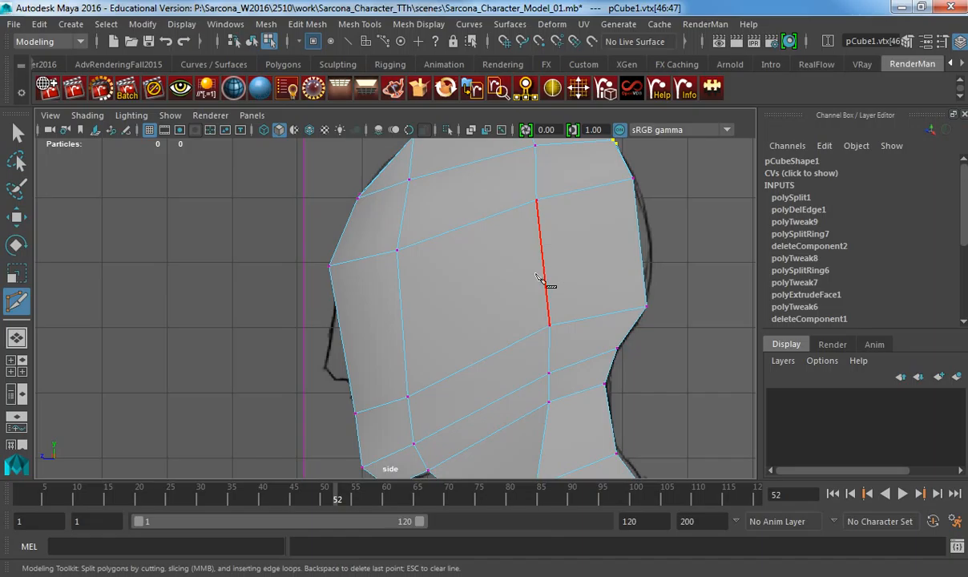
key(w)
key(F8)
shift+right_click(465, 259)
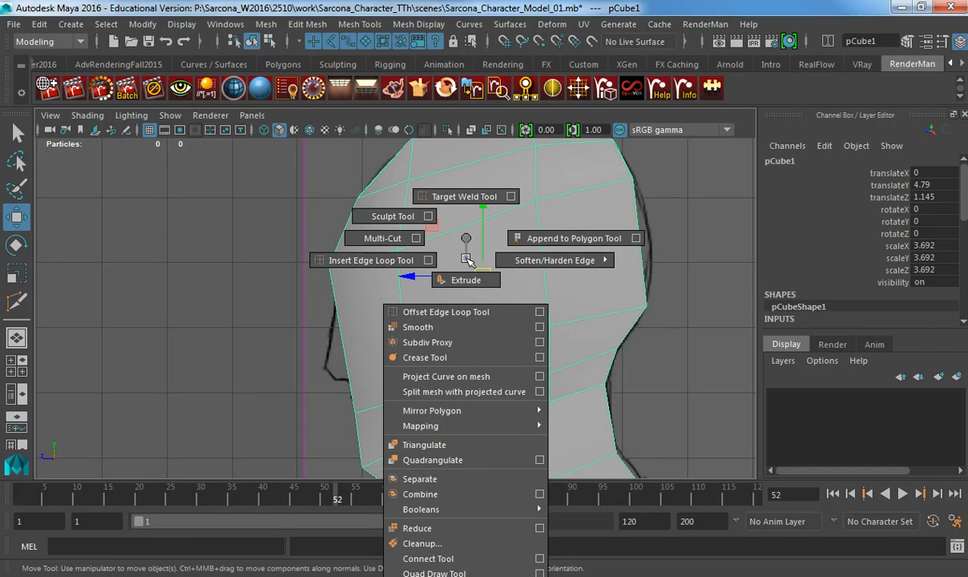
click(371, 259)
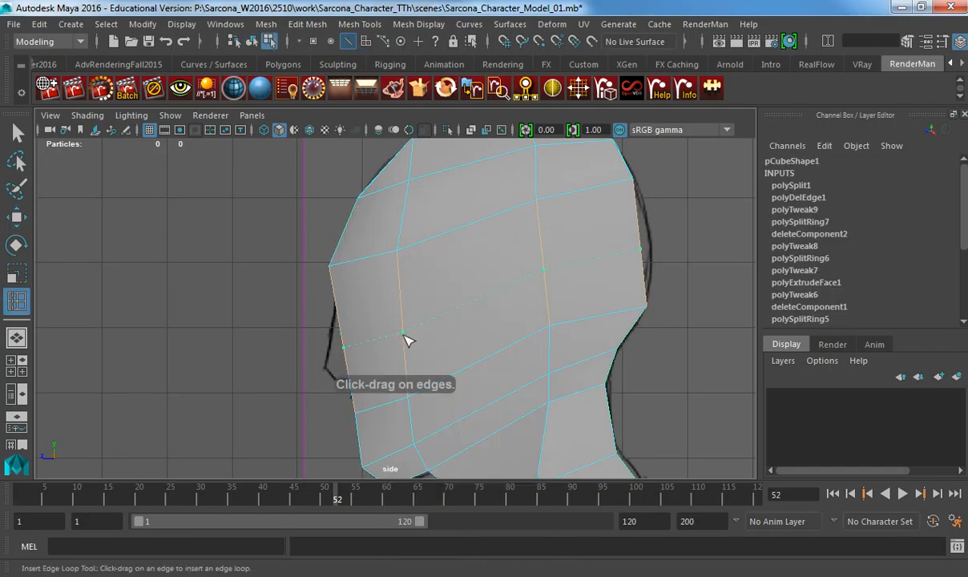
drag(404, 343, 403, 343)
key(w)
Move the loop's front vertices onto the drawn nose and its rear vertices onto the drawn skull, and lift its rear side vertex.
right_drag(386, 274, 353, 282)
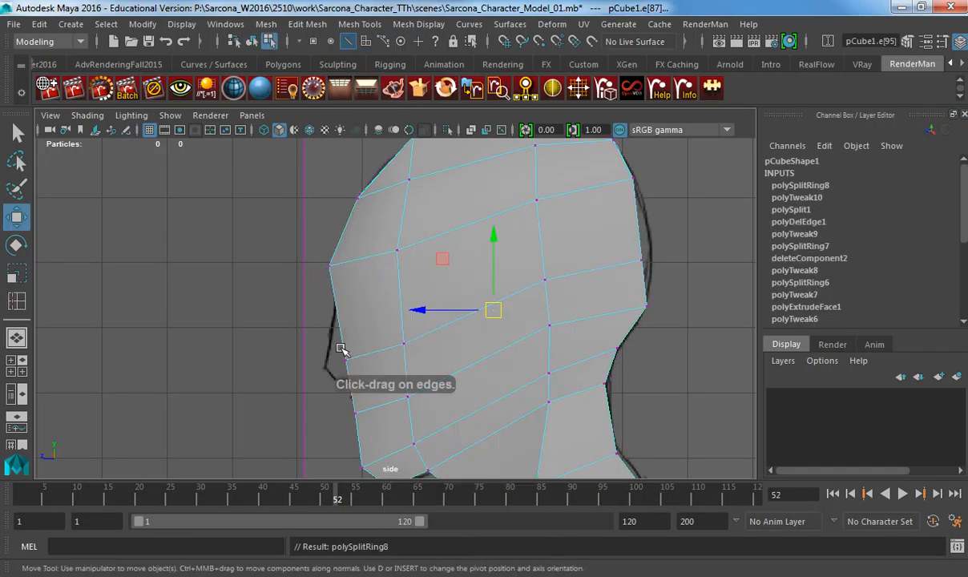
drag(338, 346, 336, 370)
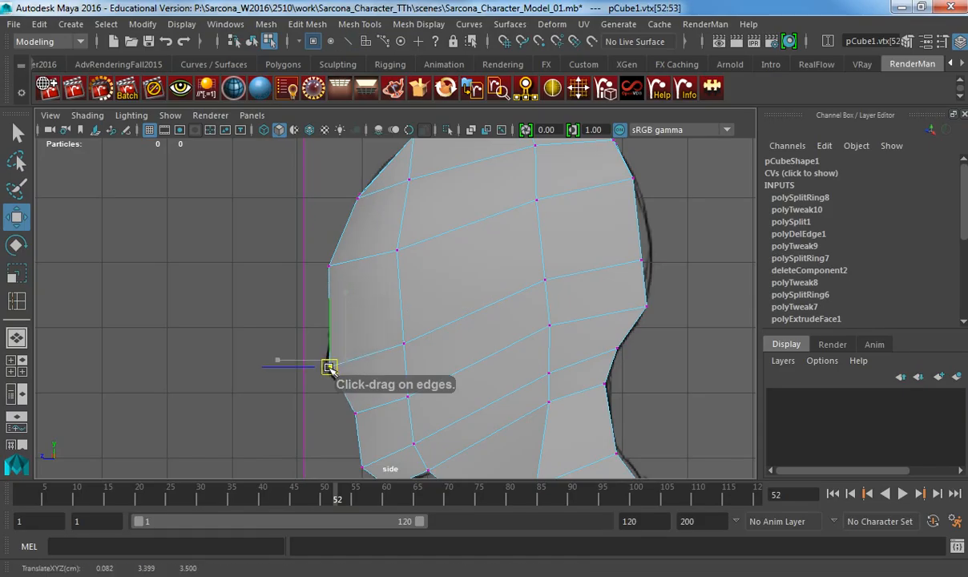
click(410, 351)
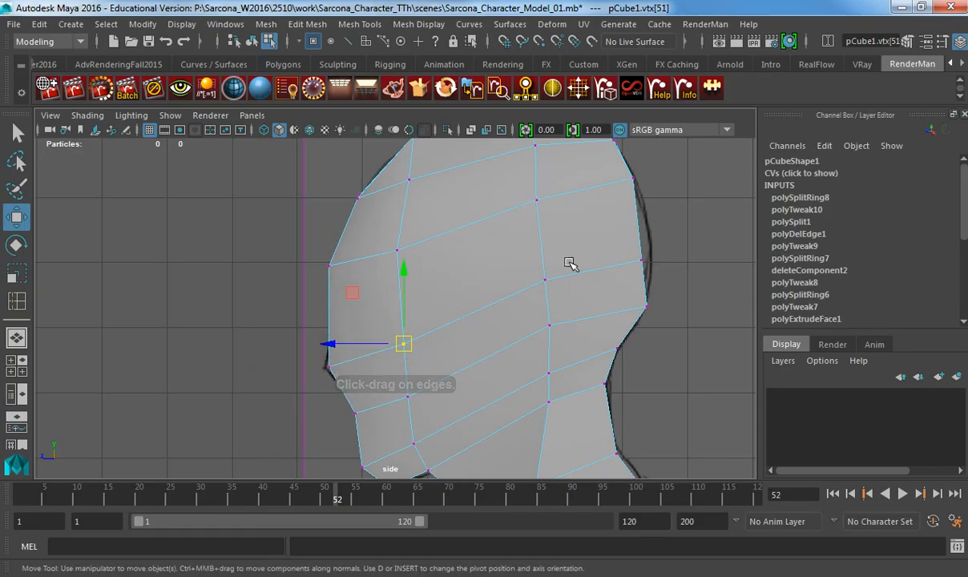
click(655, 267)
drag(655, 267, 659, 263)
click(544, 281)
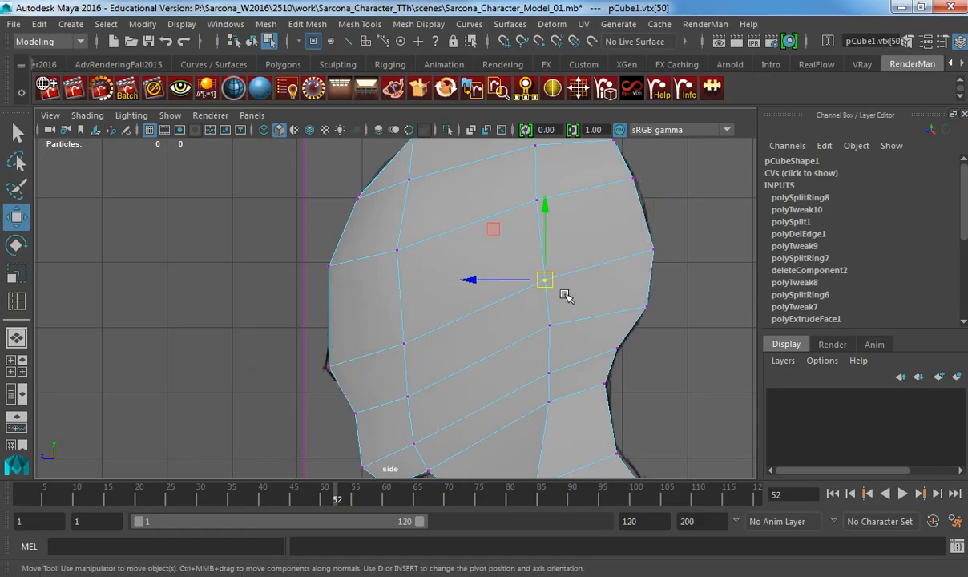
drag(568, 296, 568, 260)
Leave vertex editing and compare the smoothed and unsmoothed head with the front reference drawing.
key(space)
alt+drag(540, 304, 473, 288)
key(F8)
key(space)
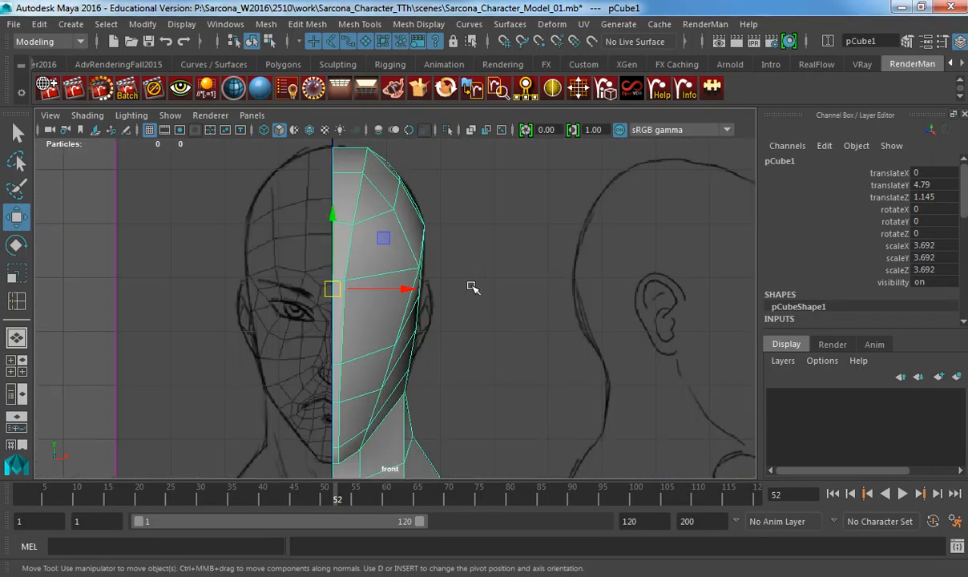
key(3)
key(1)
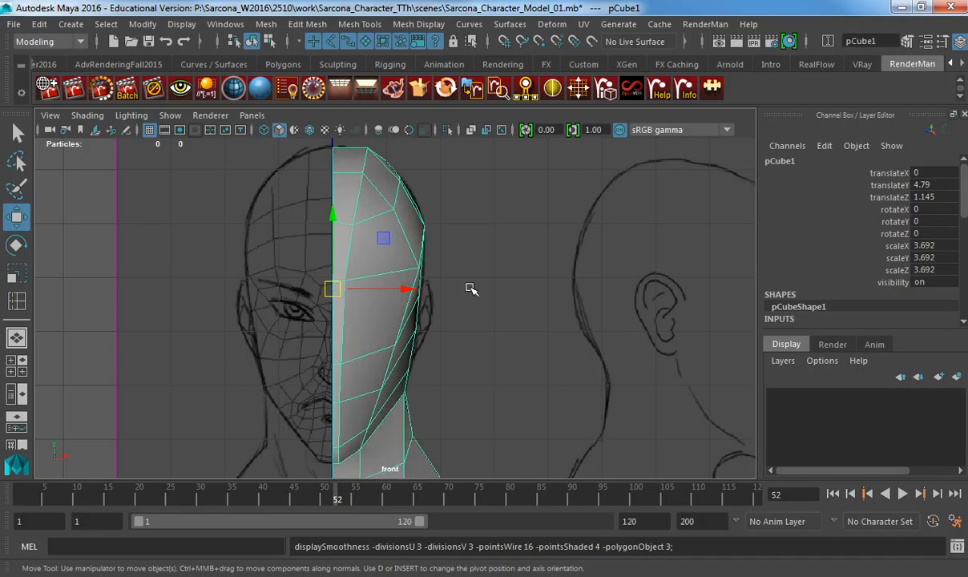
key(3)
key(1)
key(3)
key(1)
key(3)
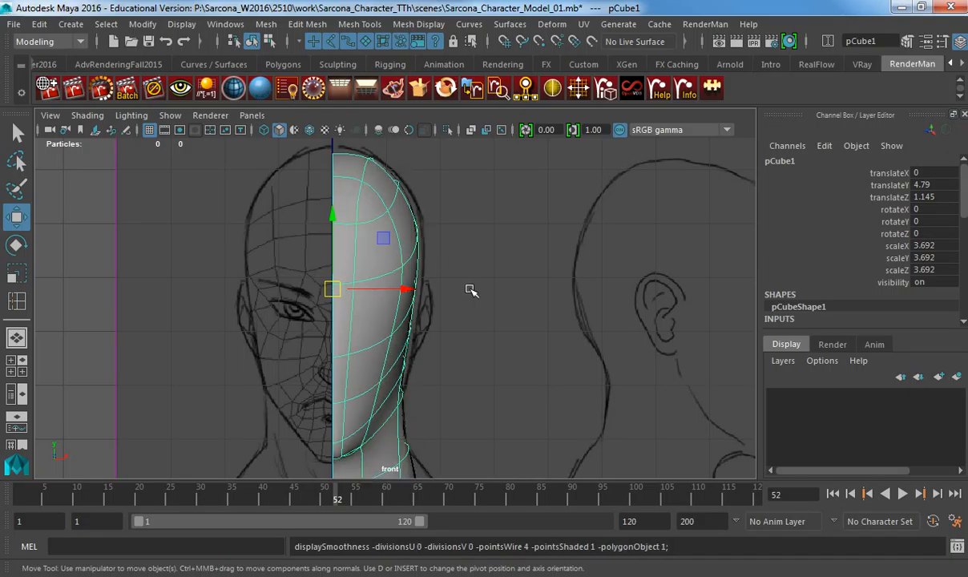
Compare the smoothed and unsmoothed head in the front view and from several angles in the perspective view.
key(1)
key(3)
key(1)
key(3)
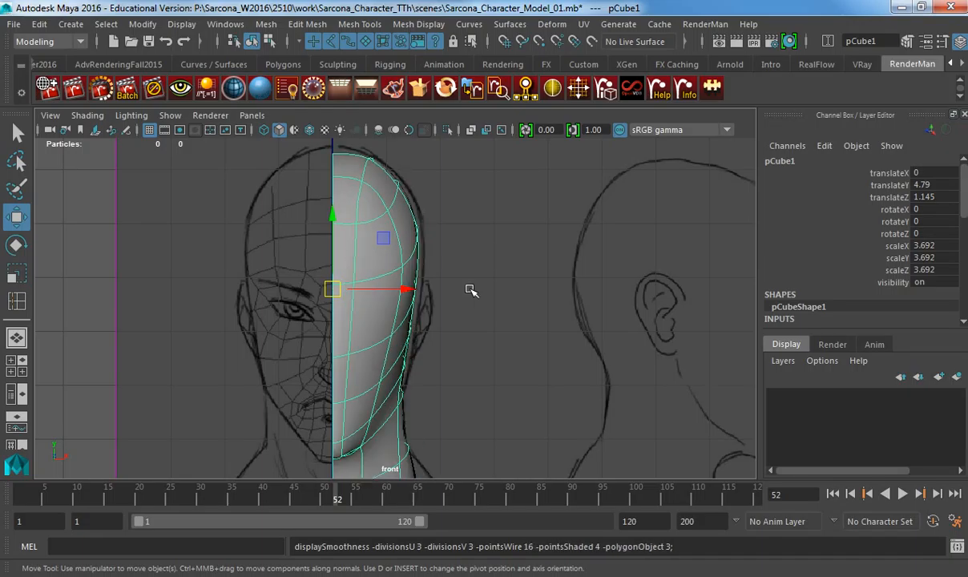
key(1)
key(space)
drag(471, 290, 421, 294)
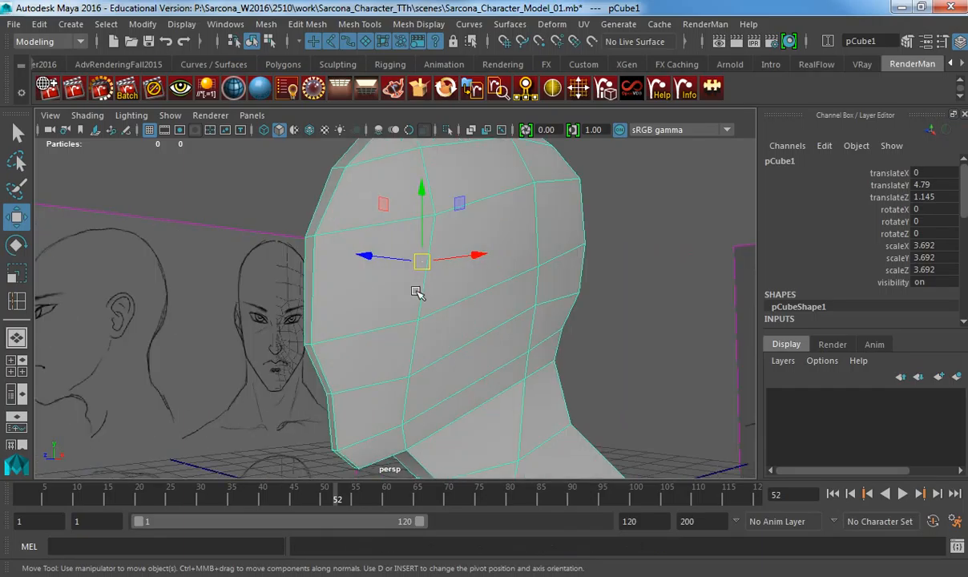
alt+right_drag(421, 294, 361, 290)
key(3)
click(583, 313)
alt+drag(583, 313, 401, 326)
click(479, 285)
key(1)
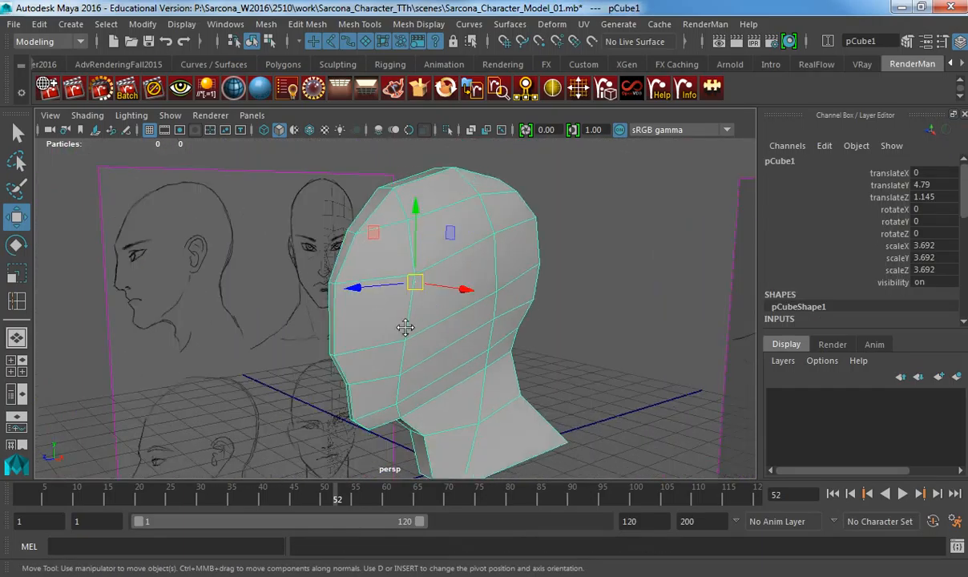
Examine the face layout around the upper forehead and skull, picking out the triangular forehead face.
alt+right_drag(402, 326, 579, 324)
alt+drag(579, 324, 424, 281)
right_drag(402, 297, 399, 335)
click(382, 311)
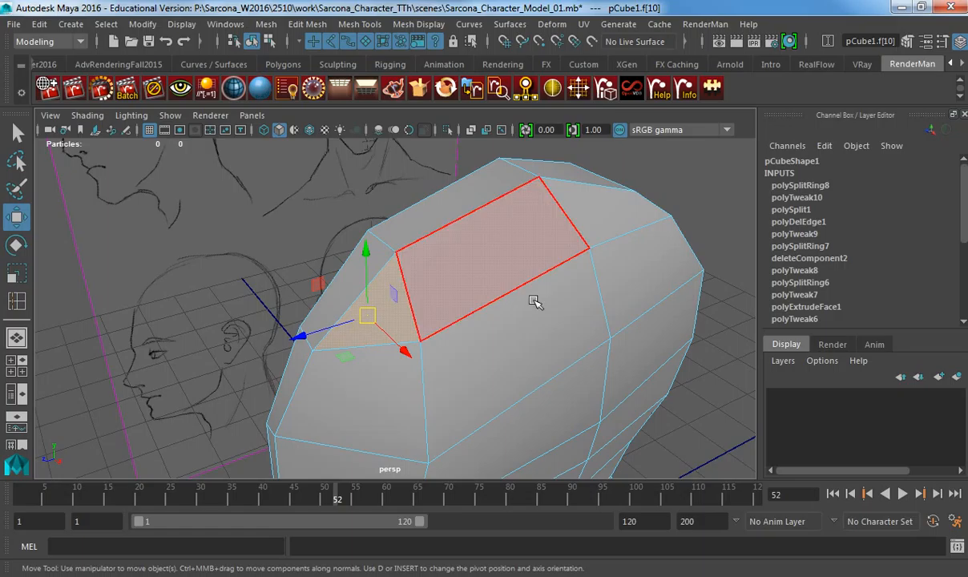
alt+drag(589, 322, 514, 311)
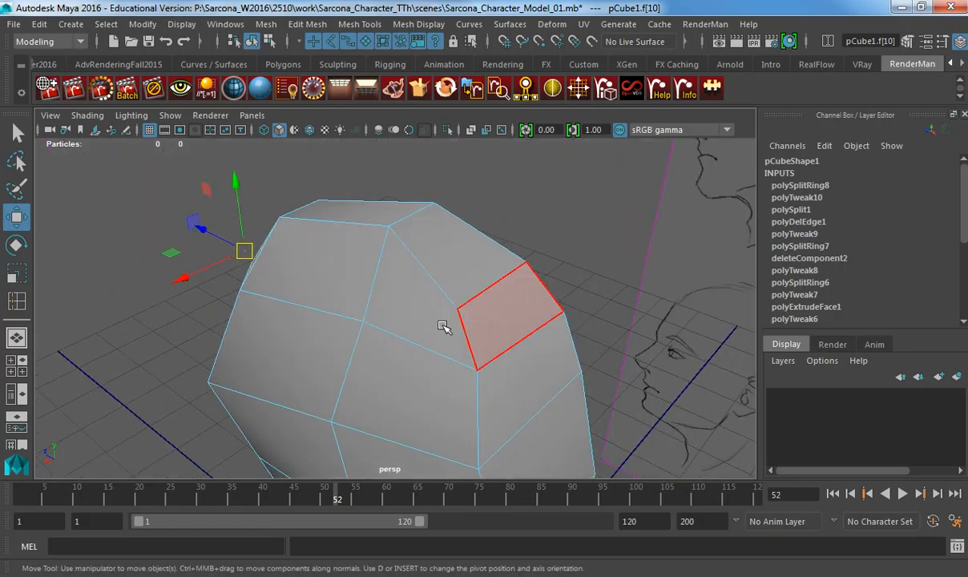
alt+drag(444, 324, 472, 303)
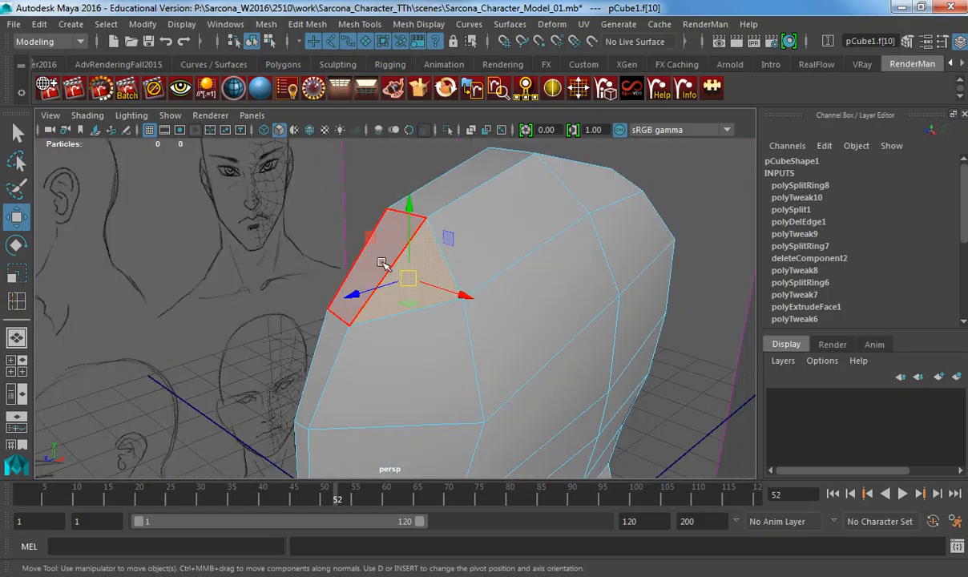
right_drag(385, 268, 385, 255)
click(434, 255)
alt+drag(434, 255, 377, 257)
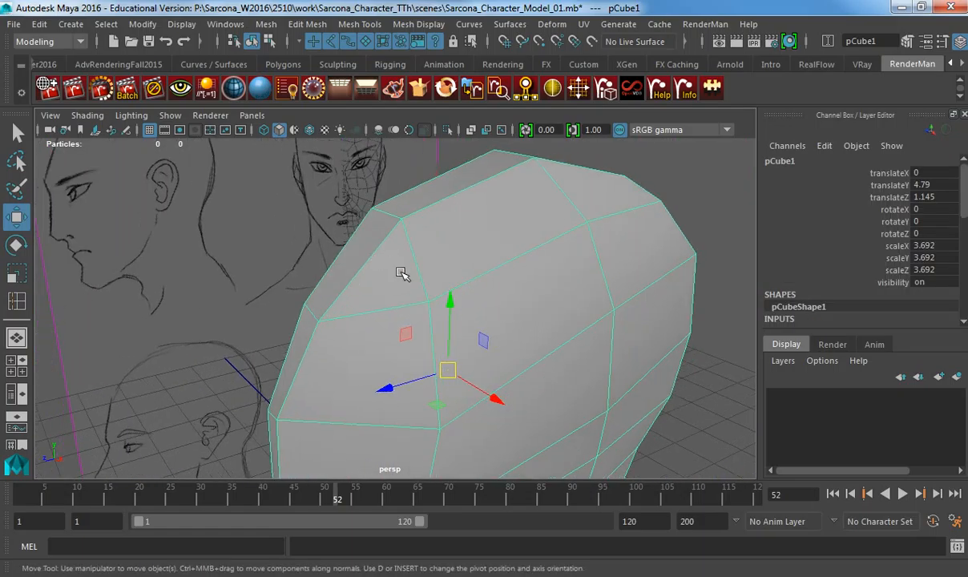
Try deleting the slanted forehead edge beside the centre line, inspect the face without it, and undo the deletion.
right_drag(372, 277, 357, 263)
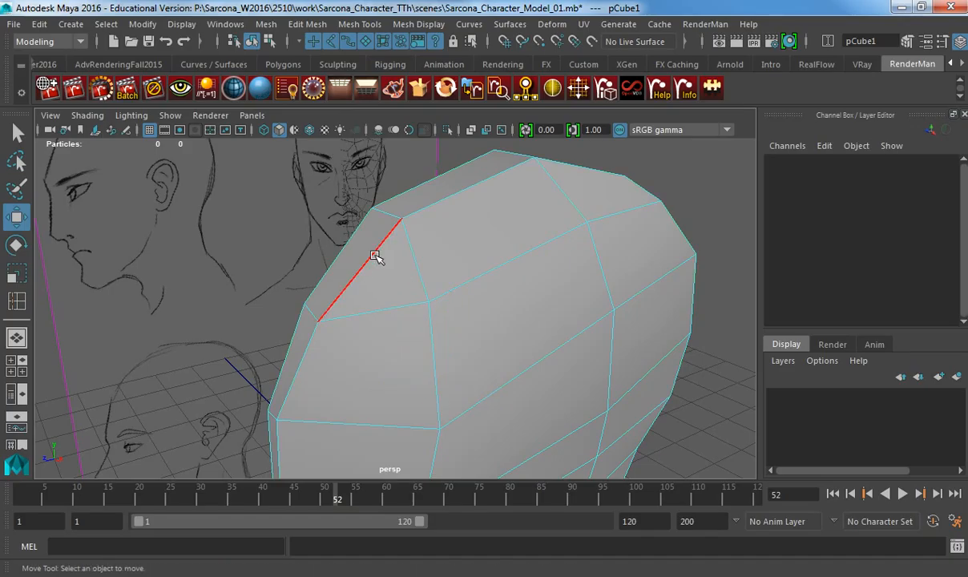
click(383, 256)
key(Delete)
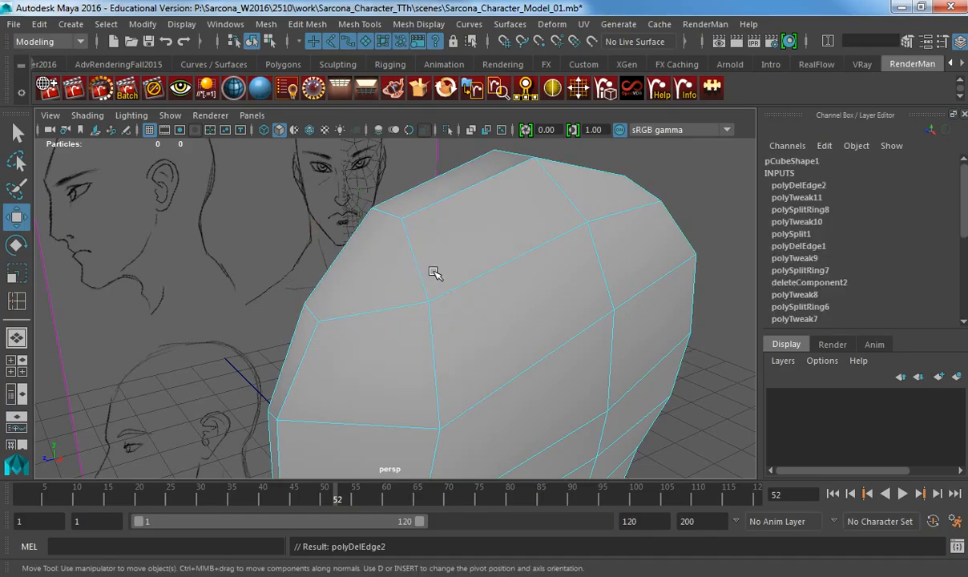
mouse_move(416, 285)
alt+mouse_down()
mouse_move(439, 283)
mouse_move(442, 263)
alt+mouse_up()
key(ctrl+z)
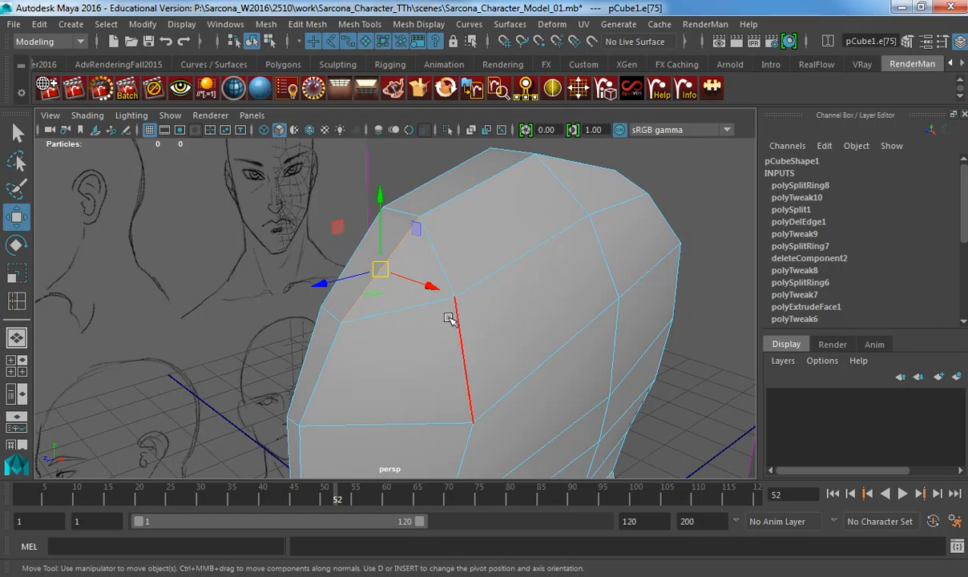
Switch to the web browser and search for "head wireframe" in the deviantart reference tab.
key(super)
click(88, 575)
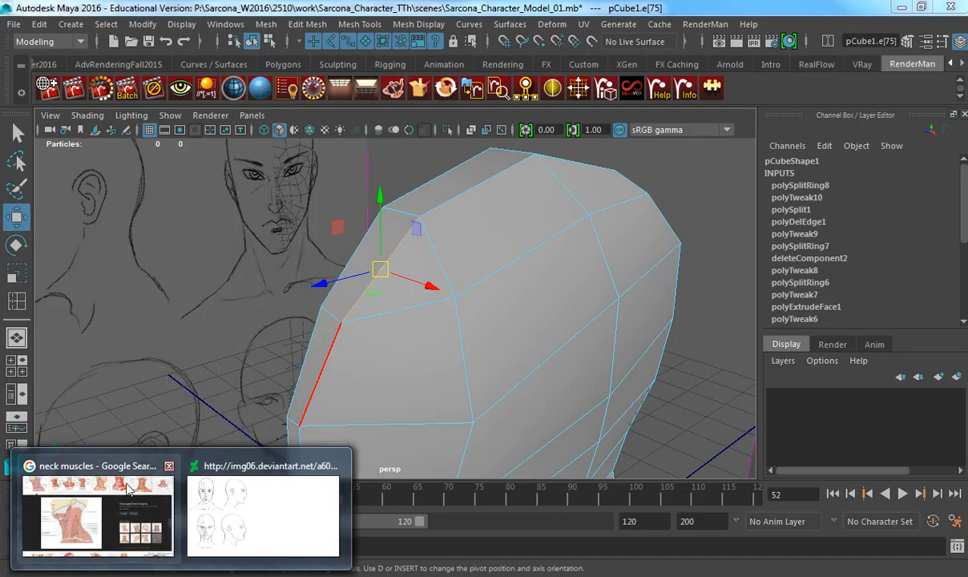
click(157, 517)
click(500, 18)
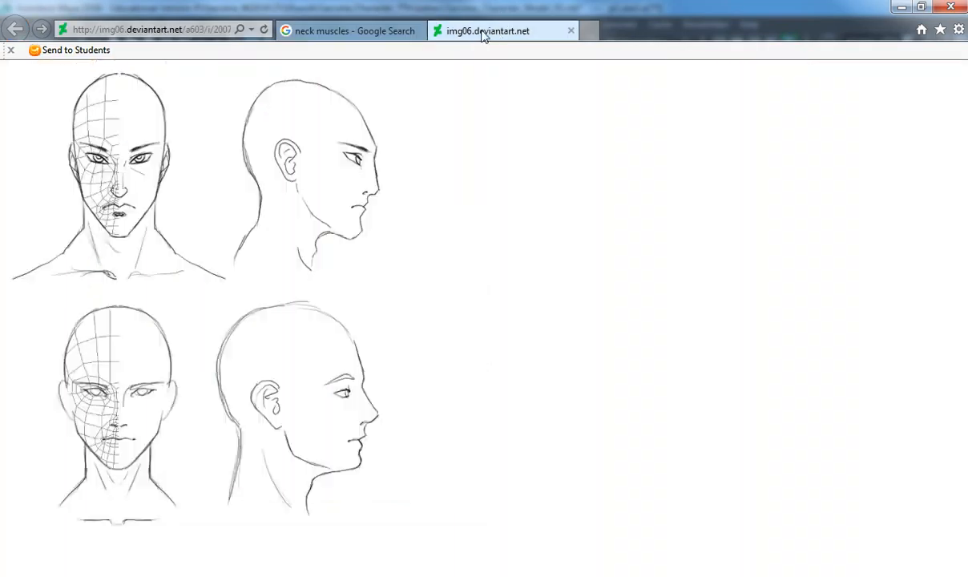
text(hea)
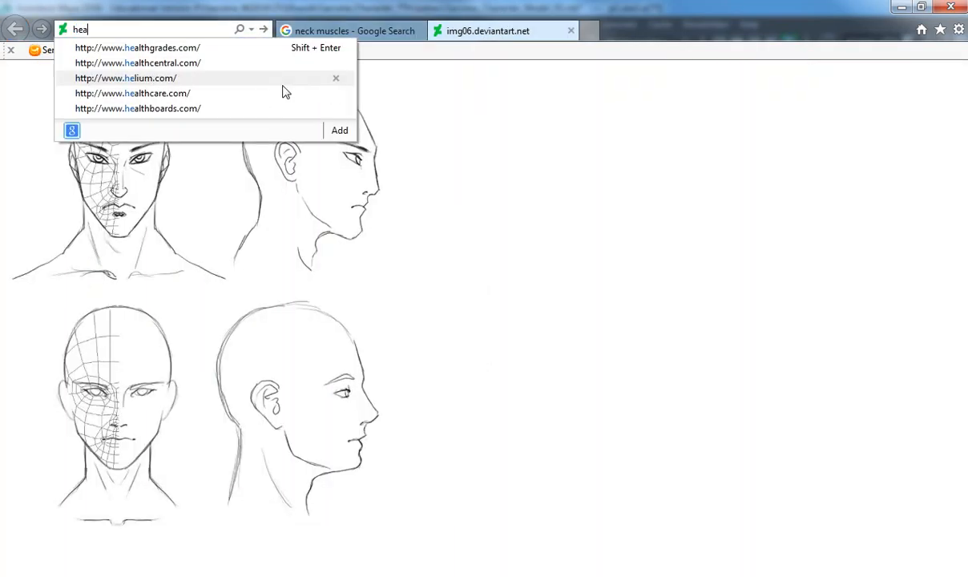
text(d wirefram)
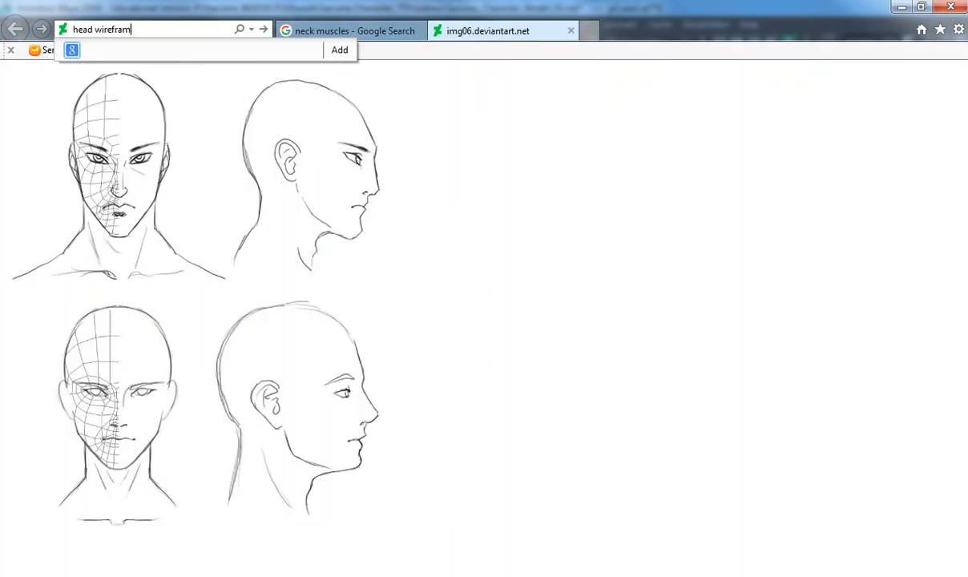
text(e)
key(Return)
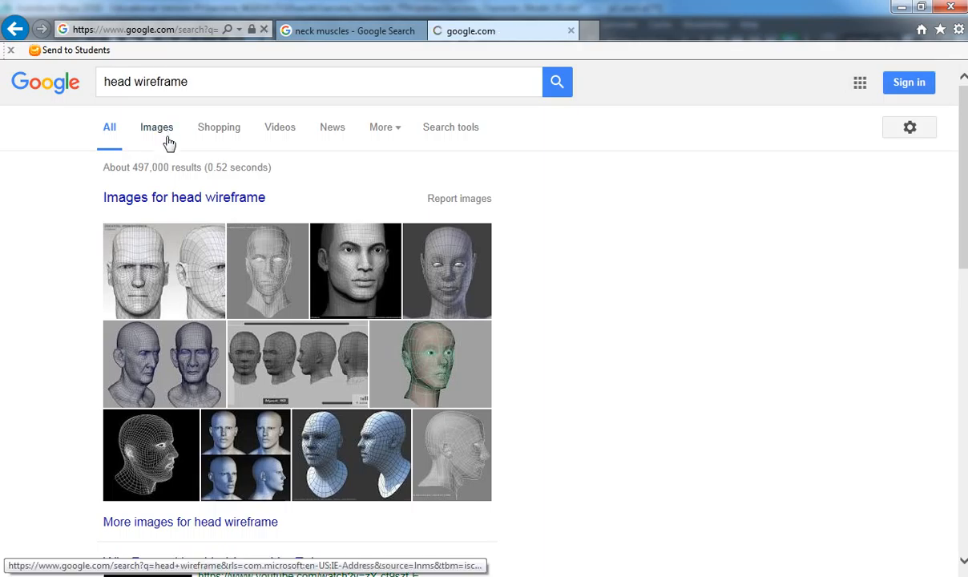
Open the "Head wireframe - perspective" picture at full size from the image results and examine its edge flow.
click(157, 129)
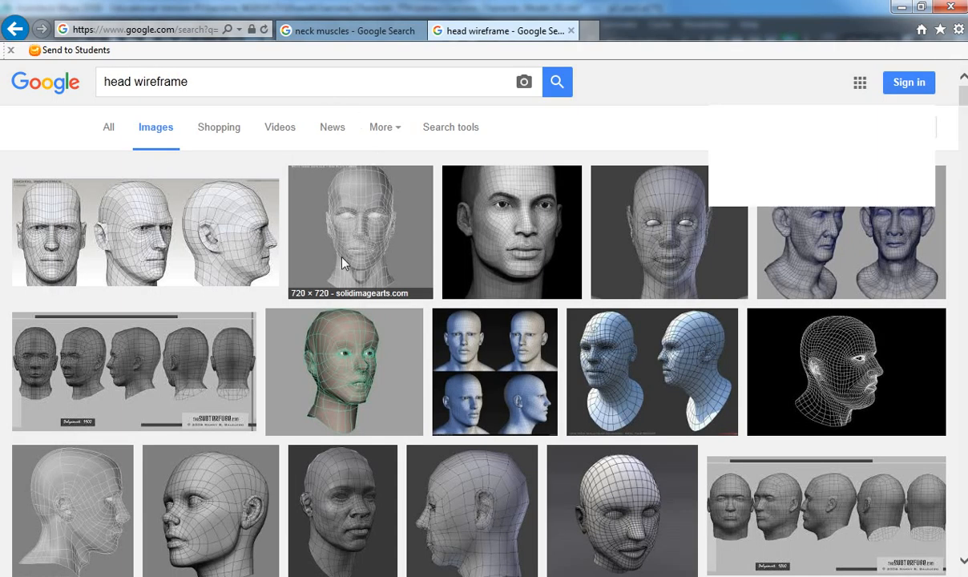
click(344, 361)
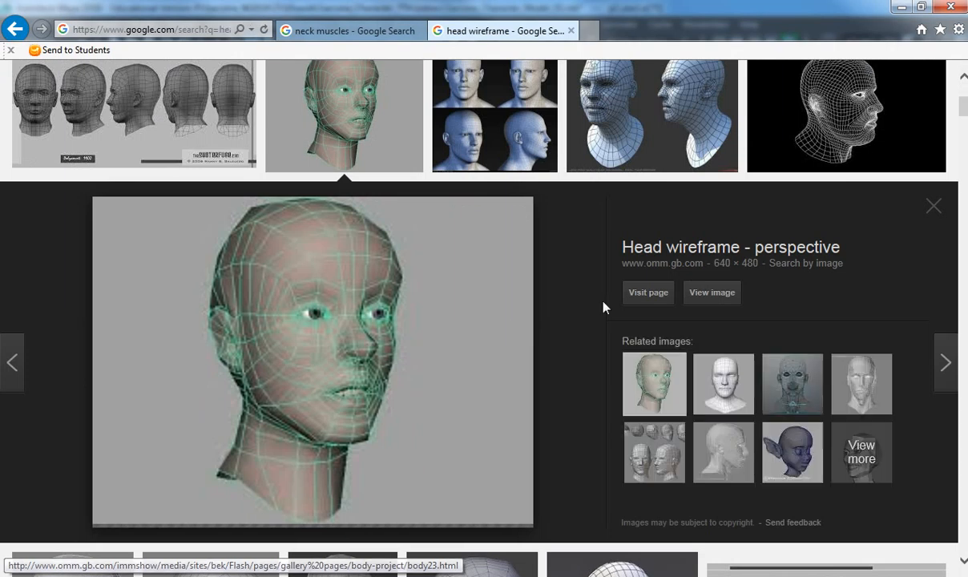
click(719, 292)
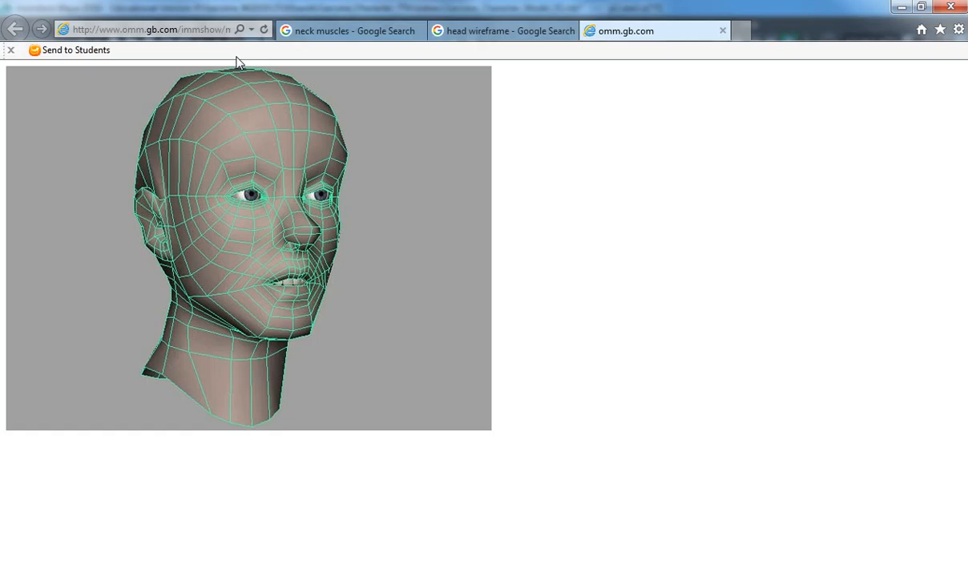
Switch back to Maya and adjust the sideways position of the two forehead vertices next to the centre line.
key(alt+Tab)
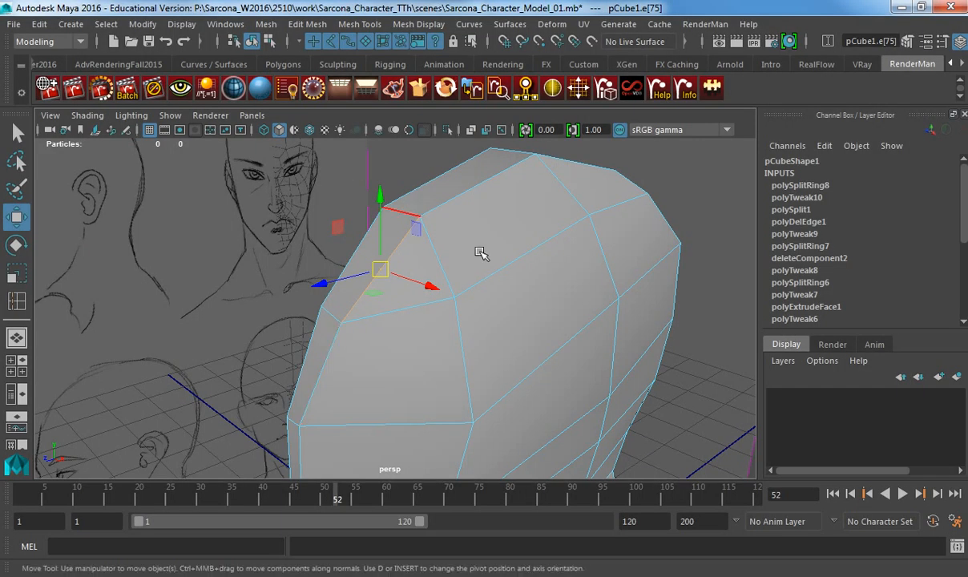
alt+drag(481, 252, 573, 255)
alt+right_drag(572, 255, 480, 278)
alt+drag(479, 278, 453, 310)
right_drag(435, 241, 391, 243)
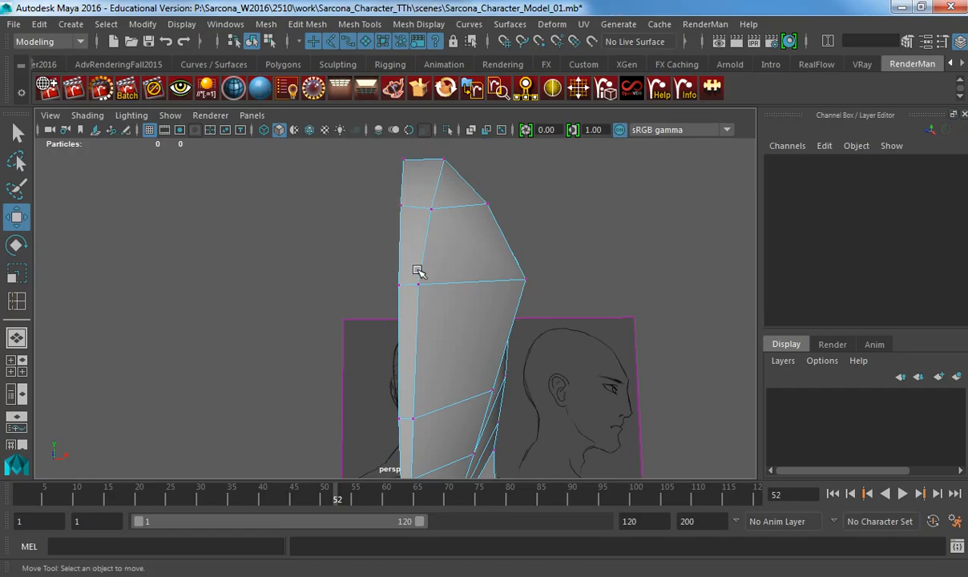
click(418, 282)
drag(474, 284, 498, 284)
click(434, 210)
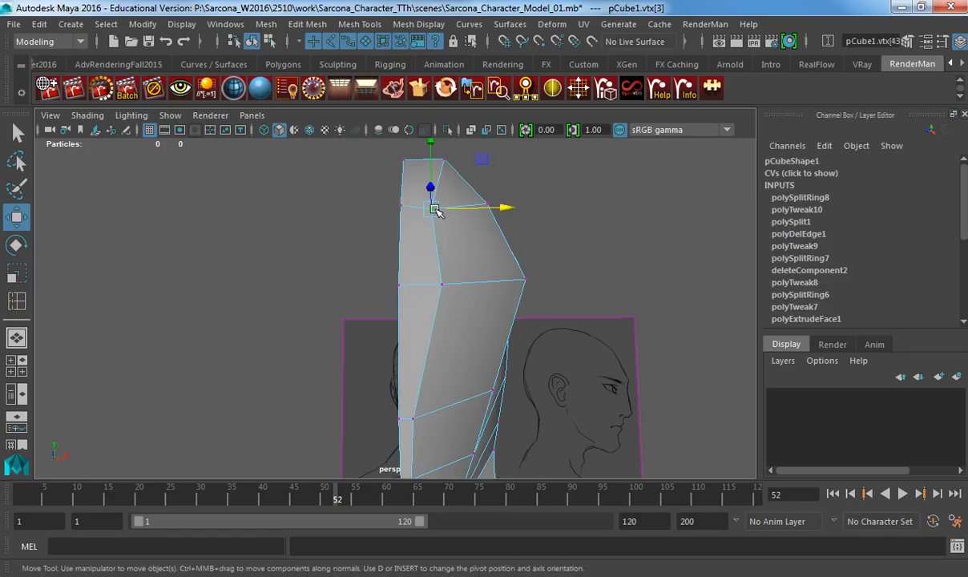
drag(477, 209, 442, 225)
Delete the slanted edge running up the forehead beside the centre line.
mouse_move(419, 187)
right_down()
mouse_move(436, 170)
mouse_move(409, 177)
right_up()
click(410, 217)
click(410, 203)
key(Delete)
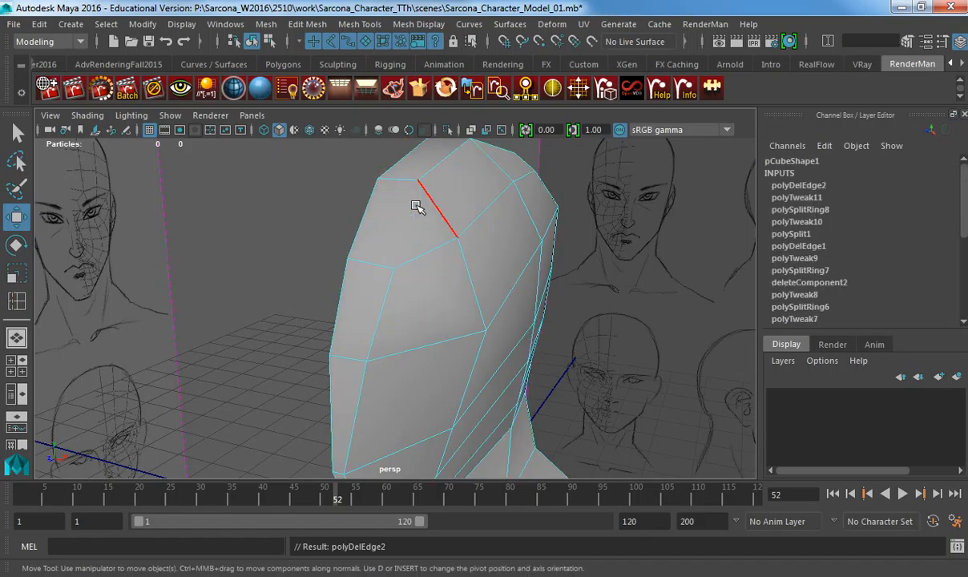
key(g)
key(w)
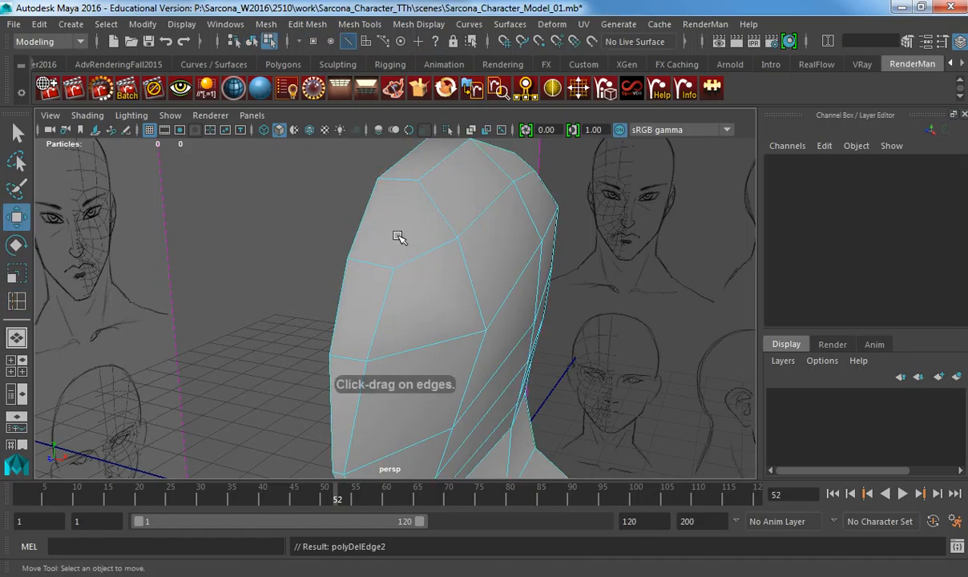
click(412, 218)
right_drag(402, 234, 342, 219)
click(394, 269)
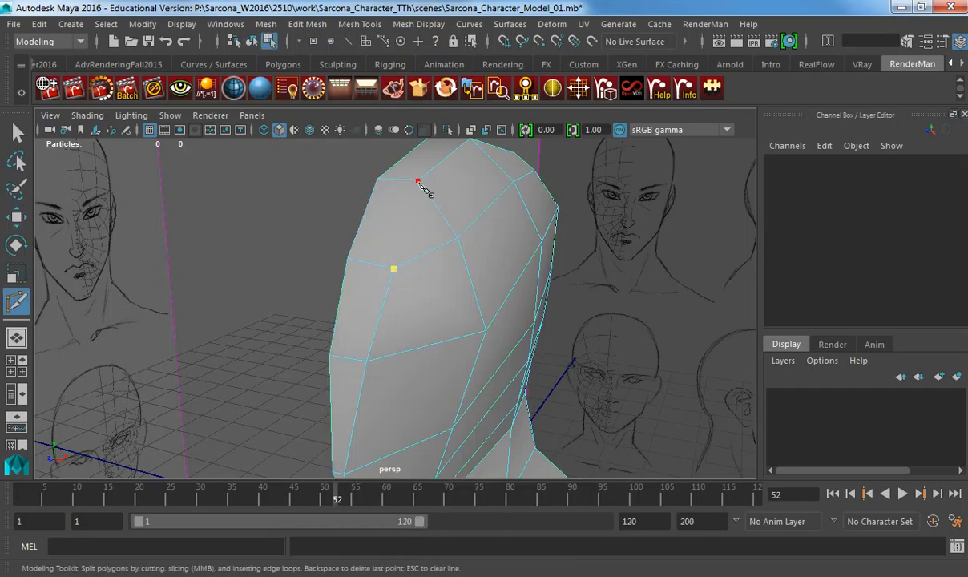
alt+drag(466, 207, 471, 220)
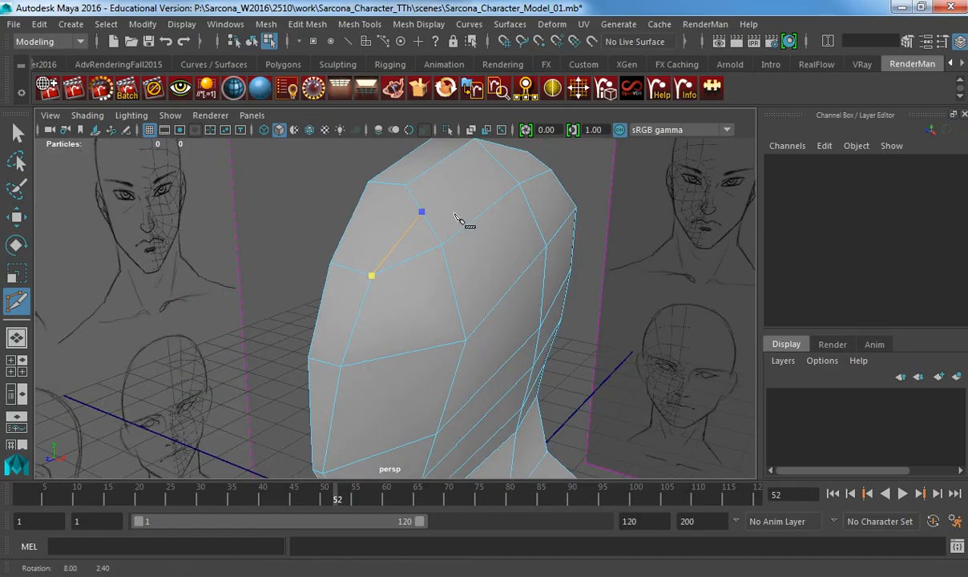
click(405, 185)
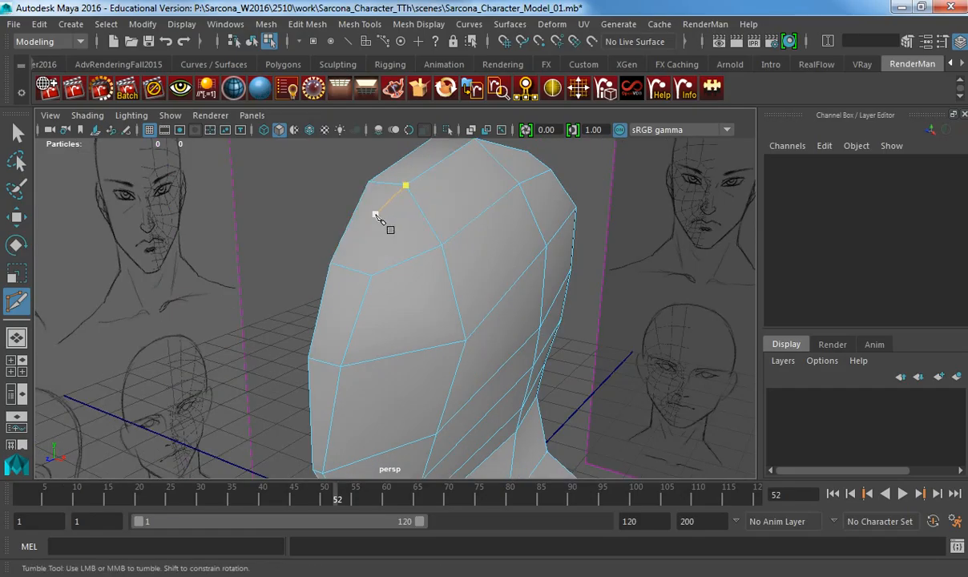
key(w)
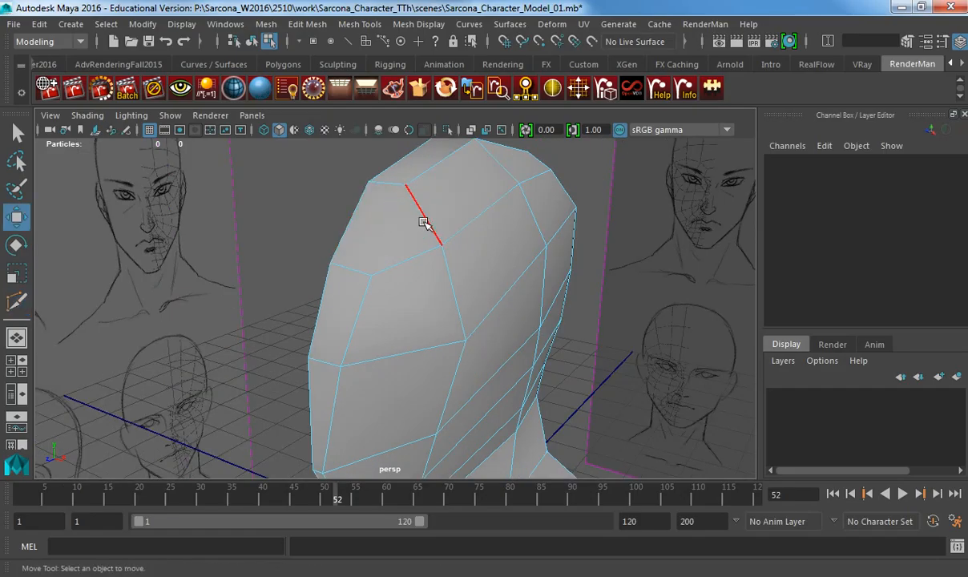
Delete the remaining edges of that line across the top and upper back of the head.
click(439, 167)
alt+drag(440, 168, 389, 235)
key(Delete)
alt+drag(451, 234, 524, 244)
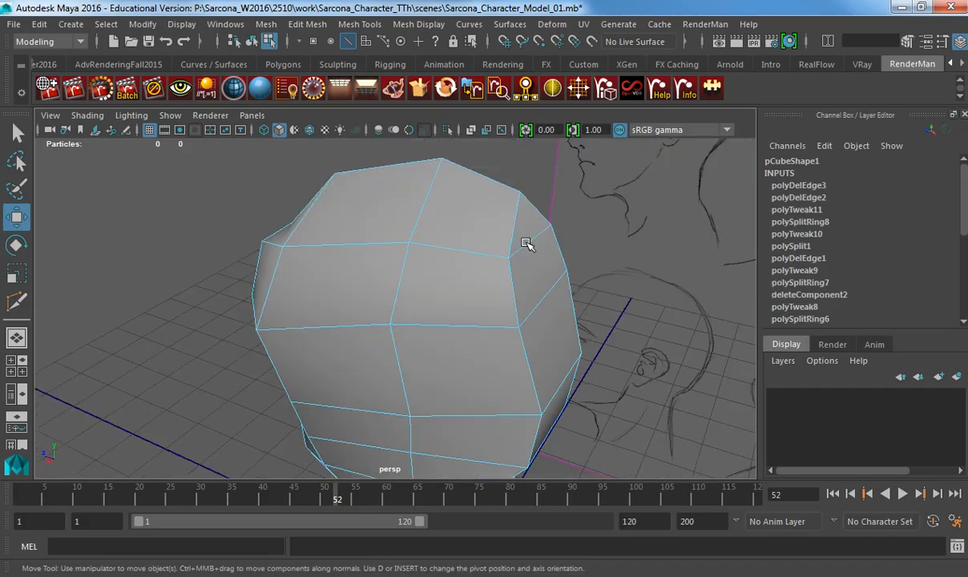
click(516, 225)
key(Delete)
Examine the simplified crown from several sides, selecting the forehead and top faces along the centre line.
alt+drag(421, 229, 509, 216)
alt+drag(350, 278, 305, 257)
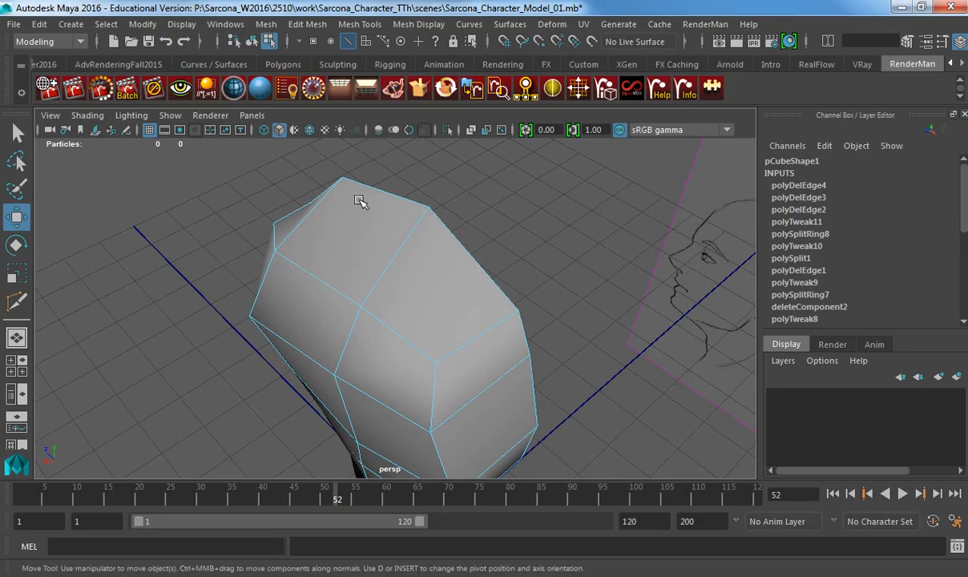
mouse_move(359, 201)
alt+mouse_down()
mouse_move(443, 233)
mouse_move(494, 220)
mouse_move(469, 210)
alt+mouse_up()
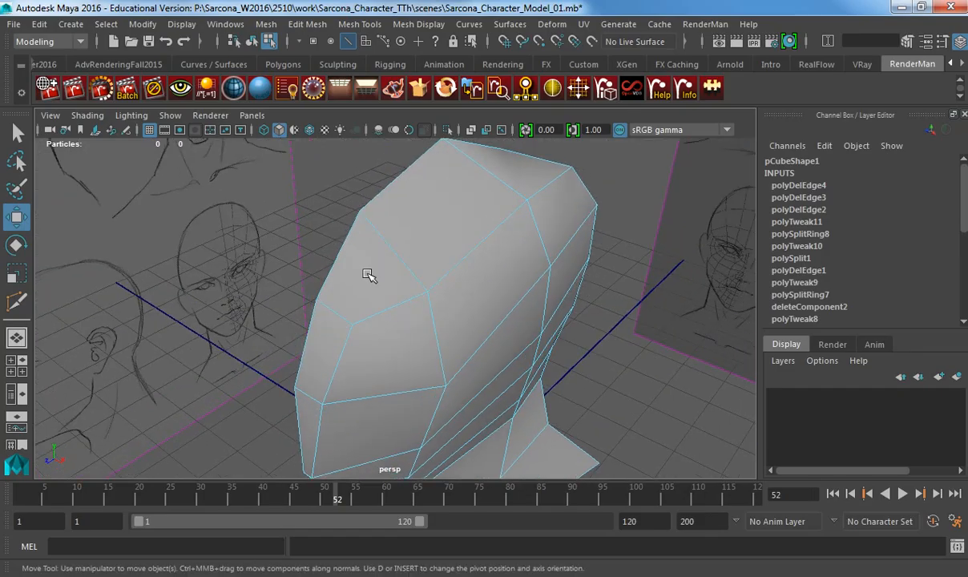
right_drag(368, 159, 368, 196)
click(357, 281)
shift+click(492, 174)
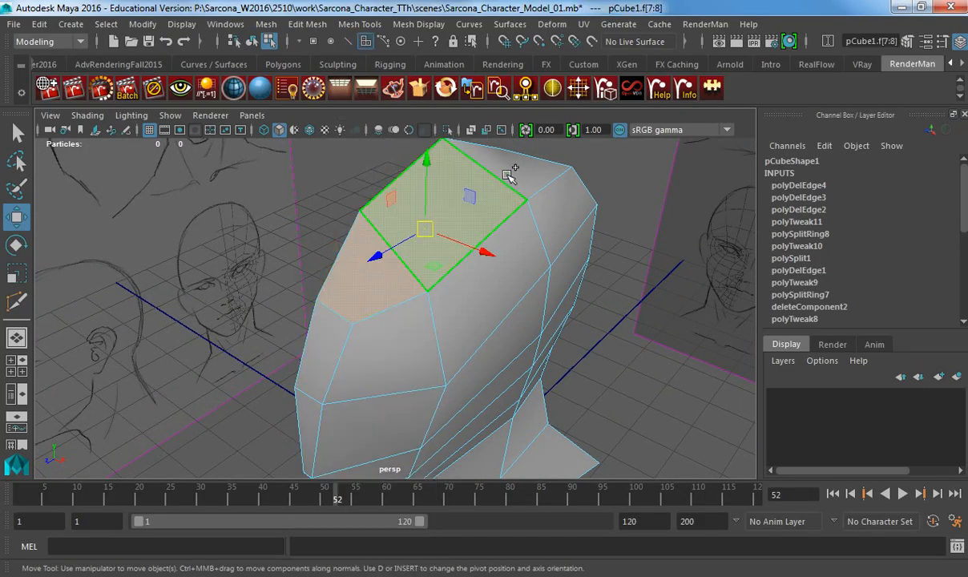
shift+click(508, 175)
alt+drag(547, 261, 633, 220)
Return to vertex editing, select a vertex on the side of the upper head, and accept the autosave.
right_drag(448, 277, 401, 277)
click(430, 259)
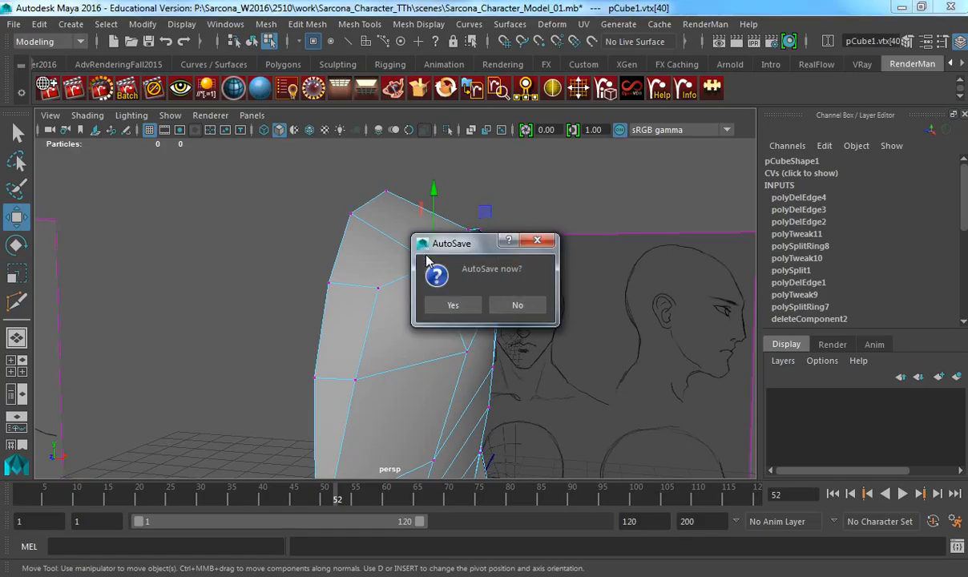
click(450, 306)
Shift the upper forehead and brow vertices beside the centre line sideways to reshape the front of the half head.
alt+drag(454, 301, 439, 281)
click(376, 283)
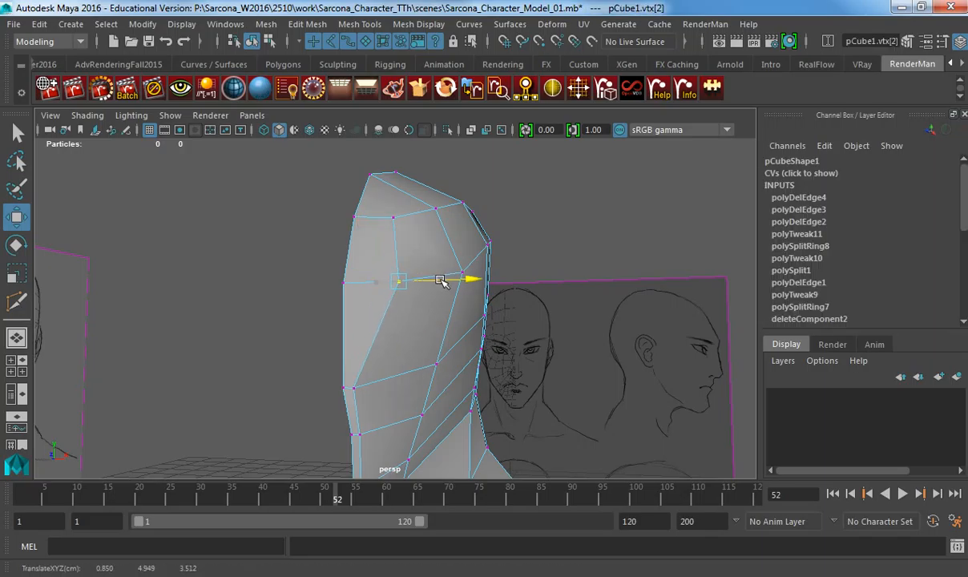
click(355, 387)
alt+middle_drag(391, 258, 391, 247)
alt+drag(390, 247, 406, 255)
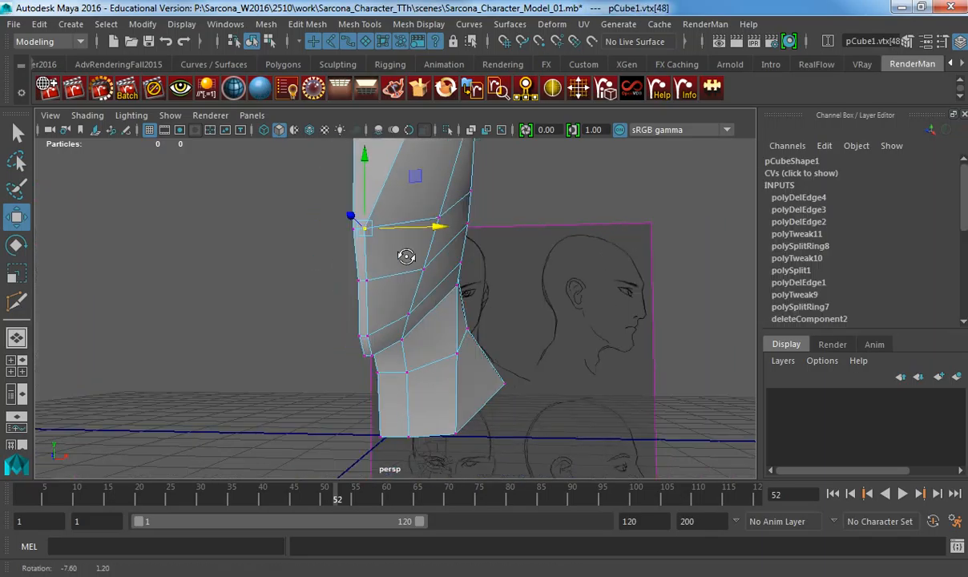
alt+middle_drag(406, 255, 371, 375)
click(378, 190)
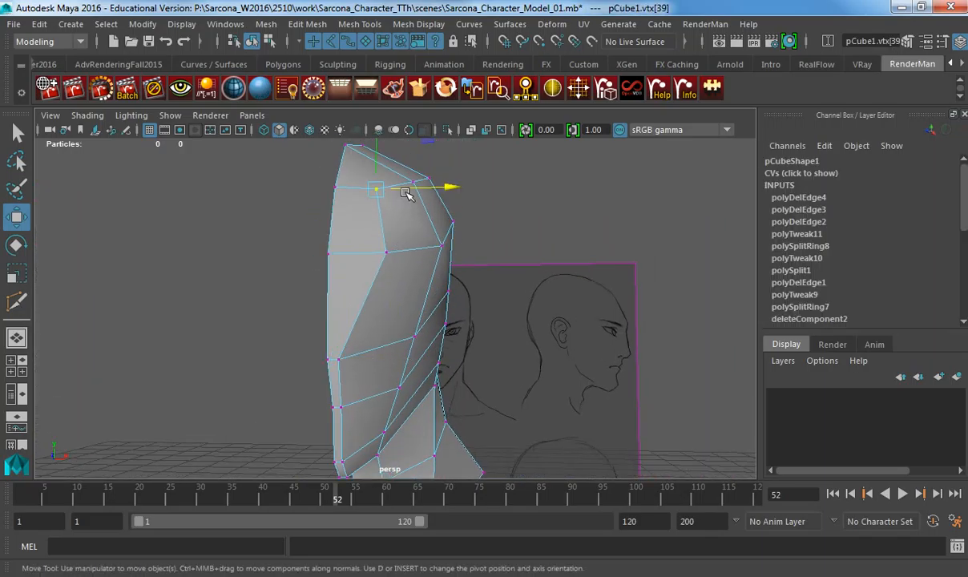
drag(407, 195, 425, 190)
click(384, 252)
drag(425, 253, 396, 269)
In the front view, fit the side crown vertices to the drawn skull outline and raise the lower rear centre vertex to its top.
alt+drag(425, 198, 429, 224)
click(408, 190)
shift+click(433, 173)
key(space)
alt+middle_drag(429, 224, 420, 305)
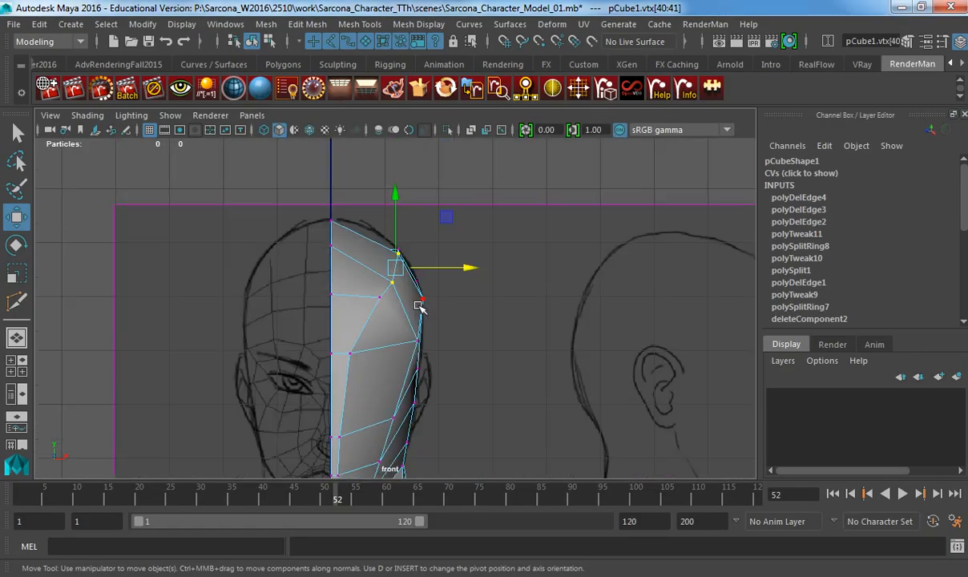
key(4)
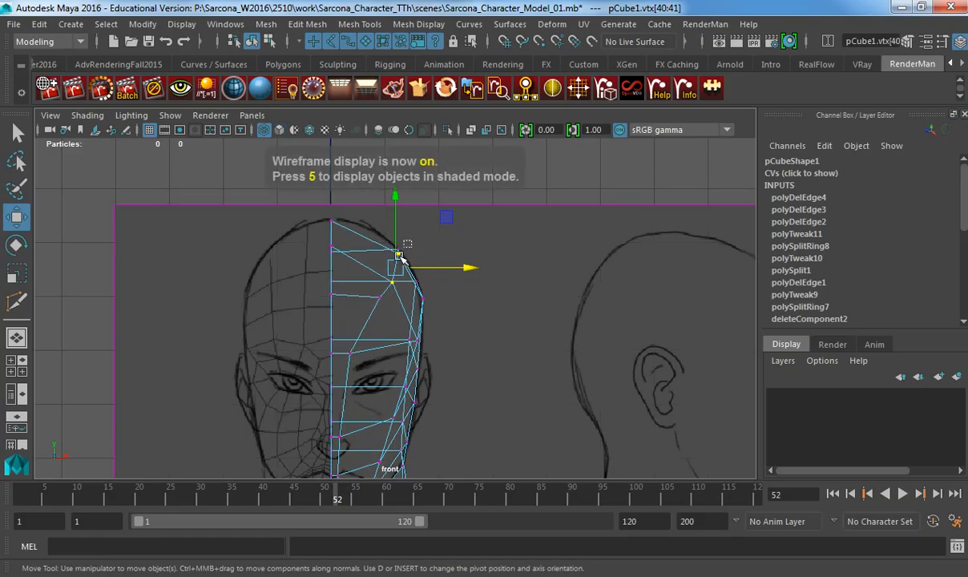
shift+click(389, 282)
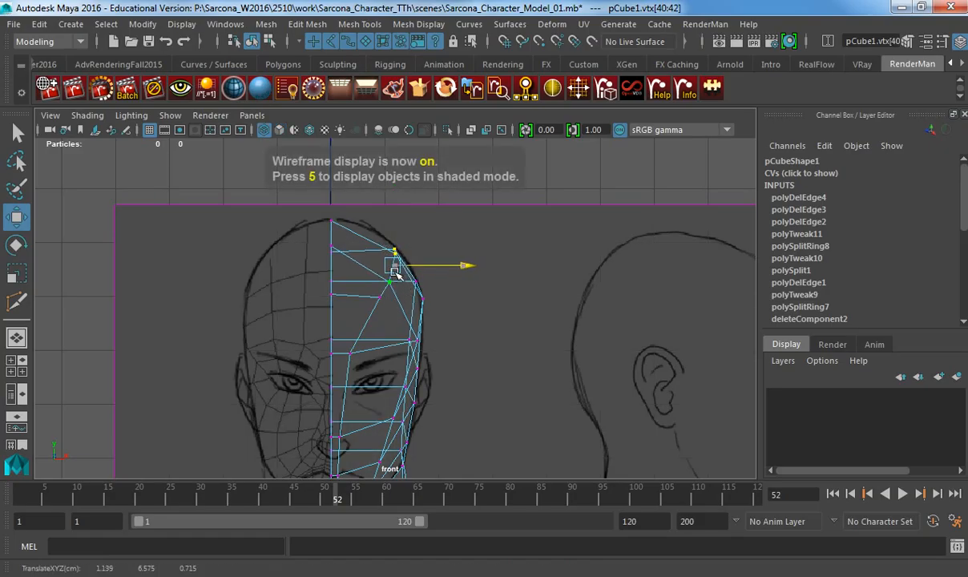
drag(396, 273, 392, 260)
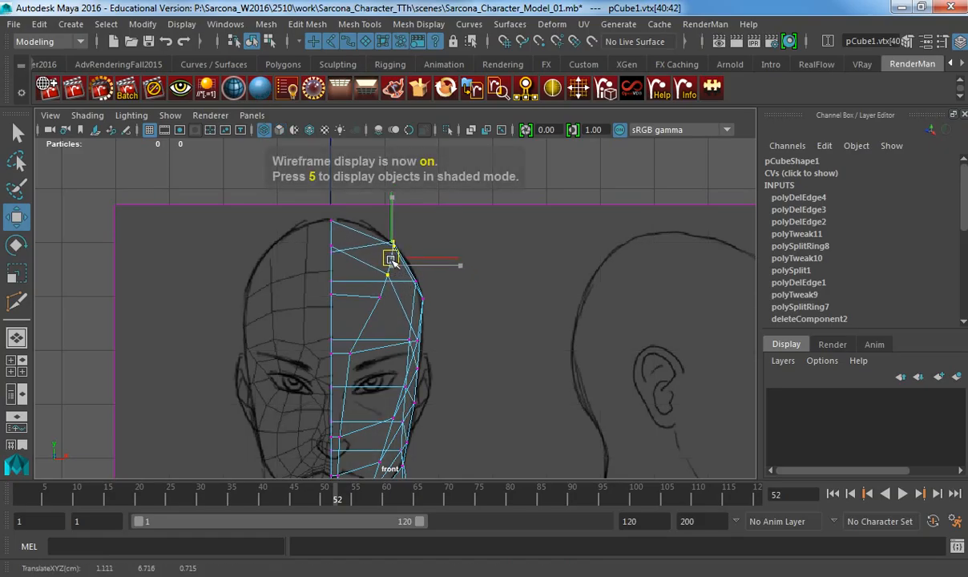
click(330, 252)
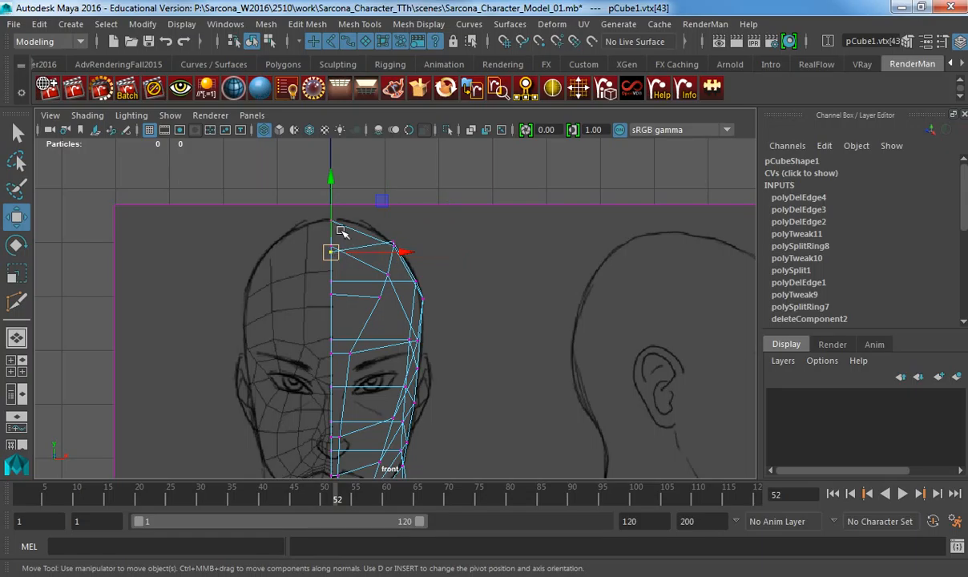
drag(335, 217, 334, 182)
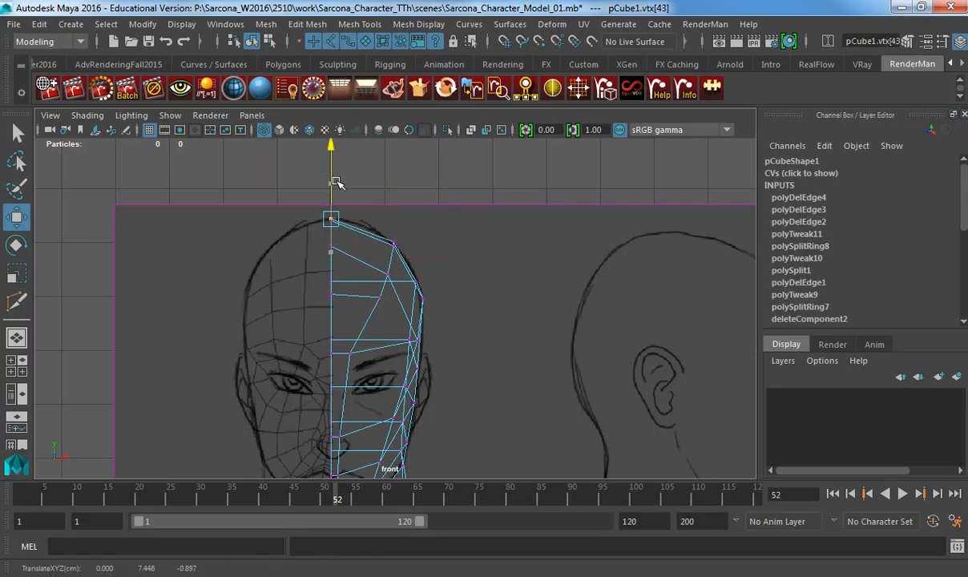
Return the shaded perspective head to object selection and preview it smoothed.
key(space)
key(space)
key(5)
alt+drag(465, 249, 382, 259)
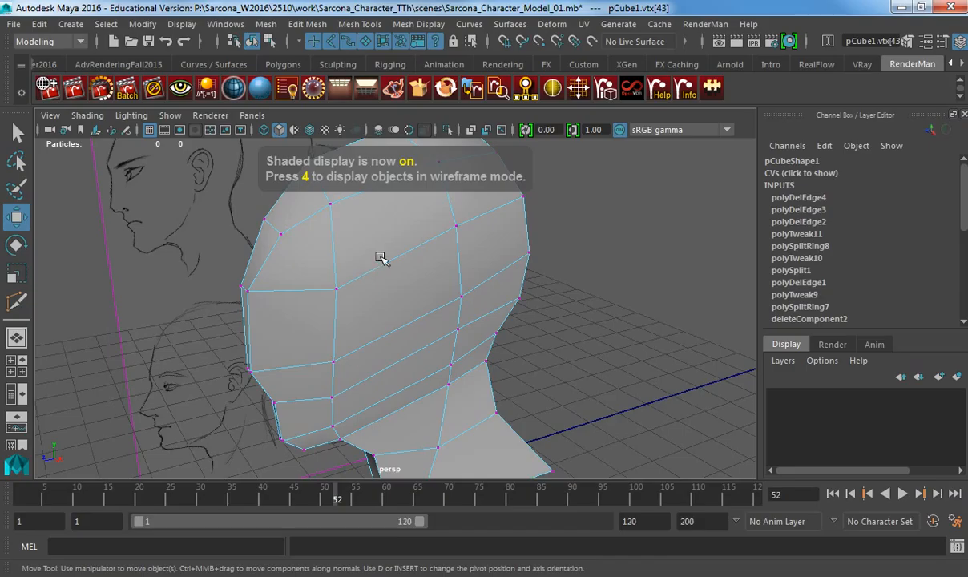
right_drag(382, 260, 436, 202)
click(396, 247)
key(f)
key(3)
Examine the smoothed half head from several sides and return it to the unsmoothed display.
click(469, 274)
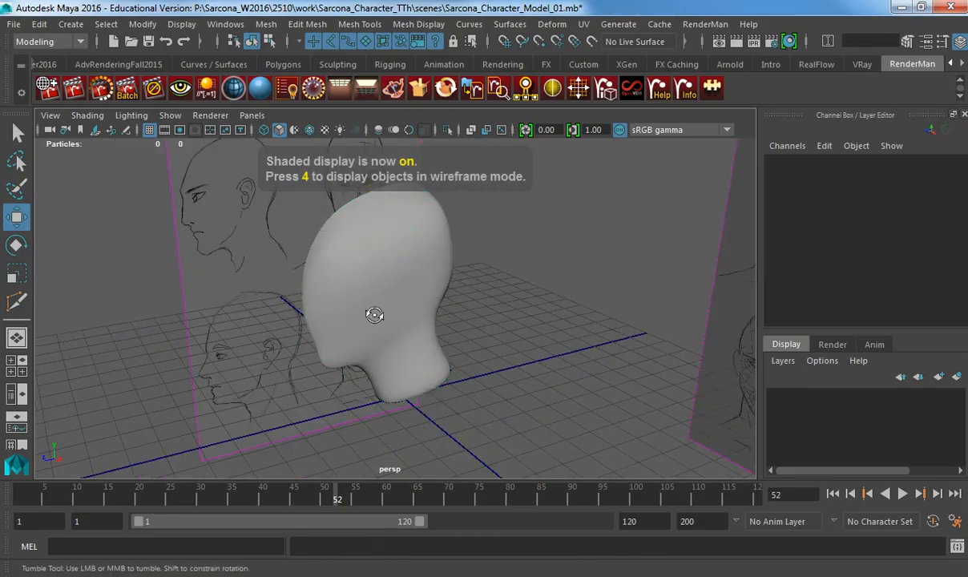
alt+drag(373, 315, 340, 296)
click(405, 275)
alt+drag(212, 300, 466, 268)
alt+right_drag(467, 268, 545, 279)
key(1)
alt+drag(400, 277, 319, 277)
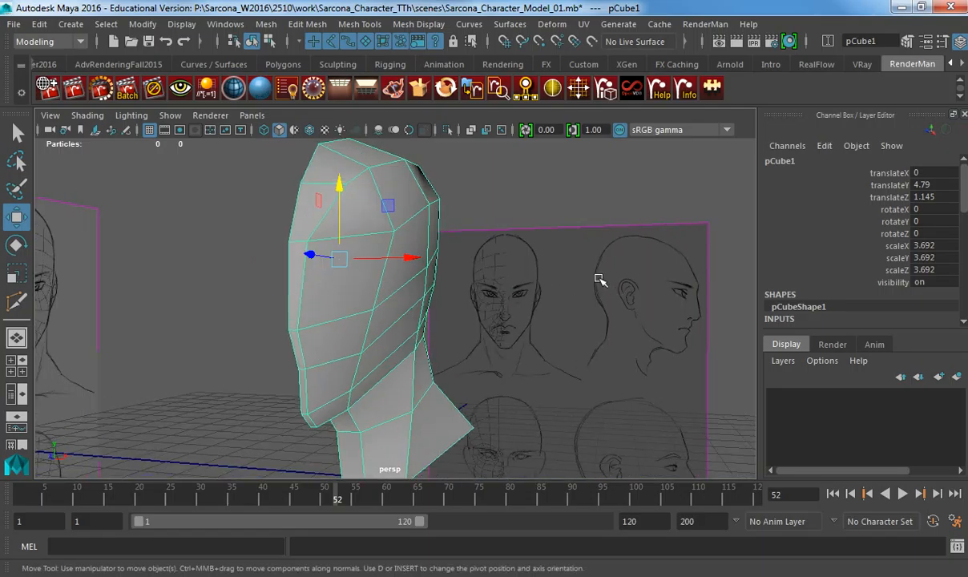
Duplicate the half head, put the copy on a new hidden display layer, and save the scene.
key(ctrl+d)
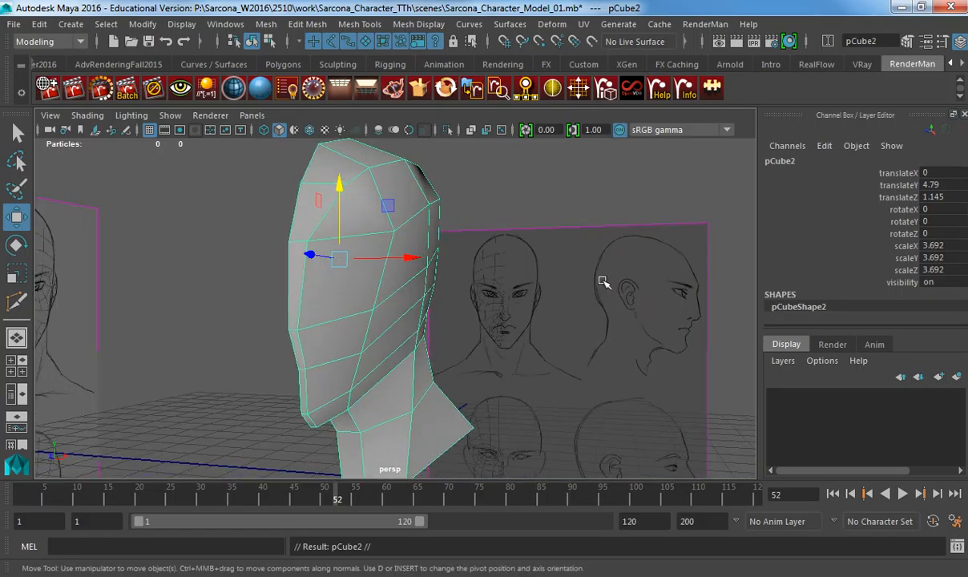
click(956, 375)
click(777, 397)
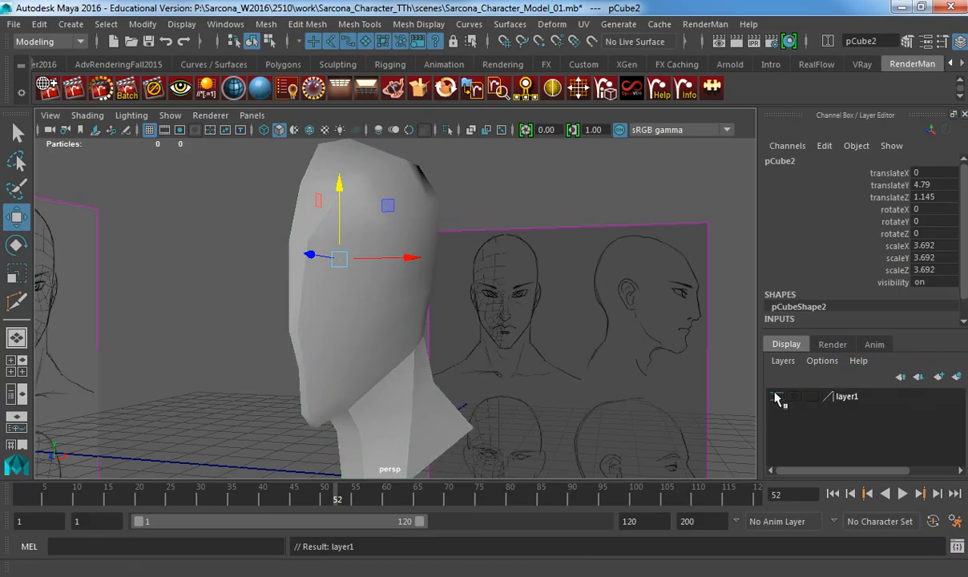
key(ctrl+s)
alt+drag(571, 296, 555, 334)
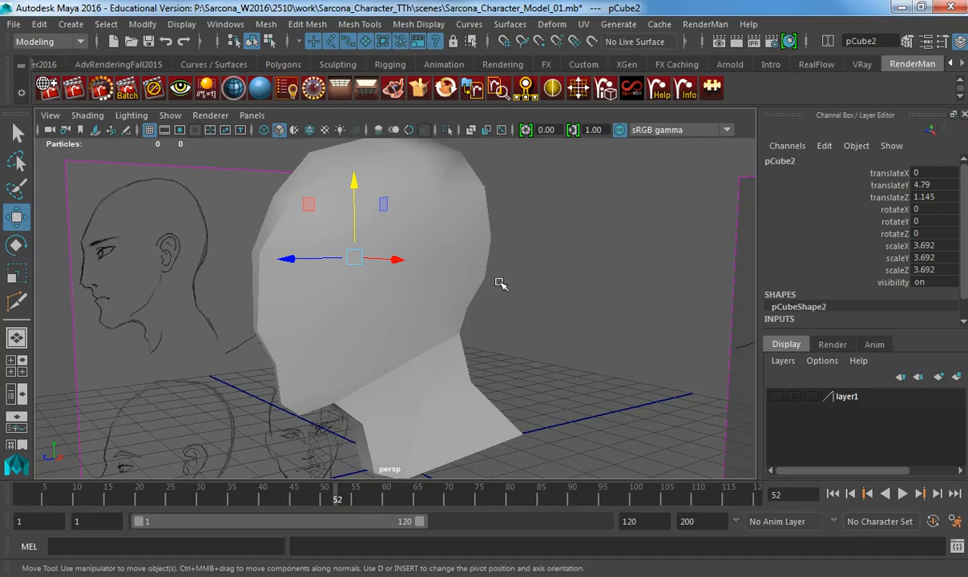
Select the working half head and show its eye area as a wireframe over the front reference drawing.
click(434, 226)
key(space)
drag(425, 240, 427, 283)
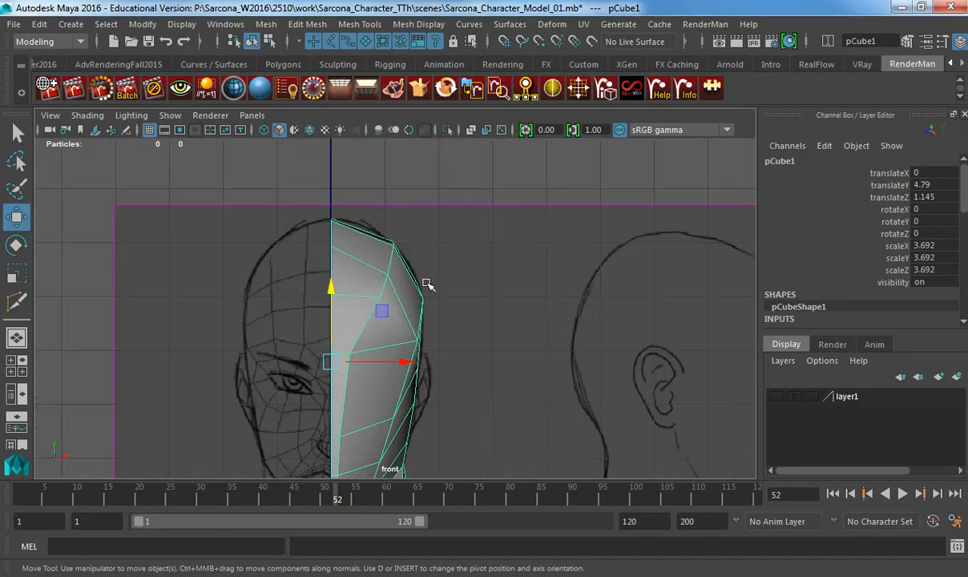
alt+middle_drag(478, 284, 481, 218)
alt+right_drag(481, 218, 629, 261)
key(4)
alt+middle_drag(396, 323, 431, 314)
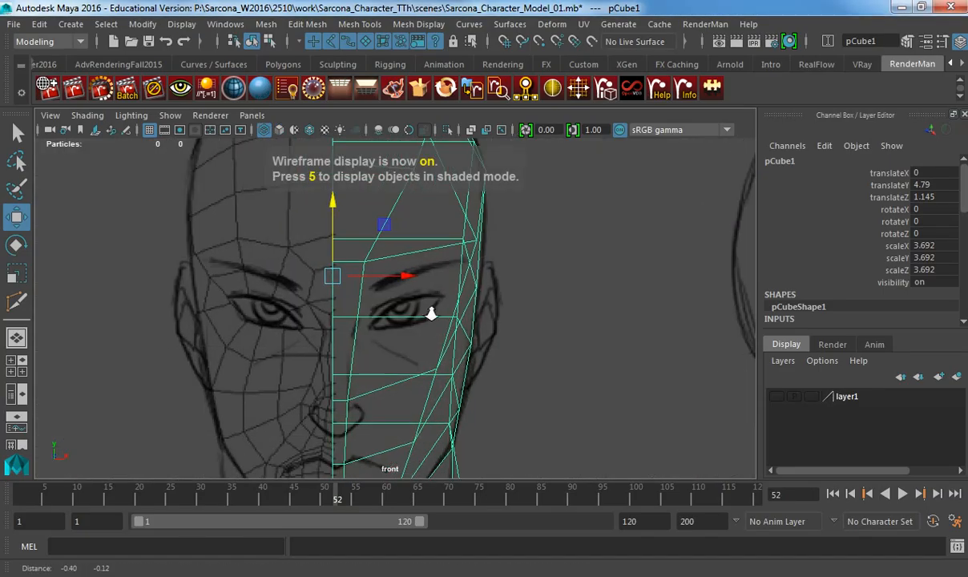
alt+right_drag(431, 313, 469, 313)
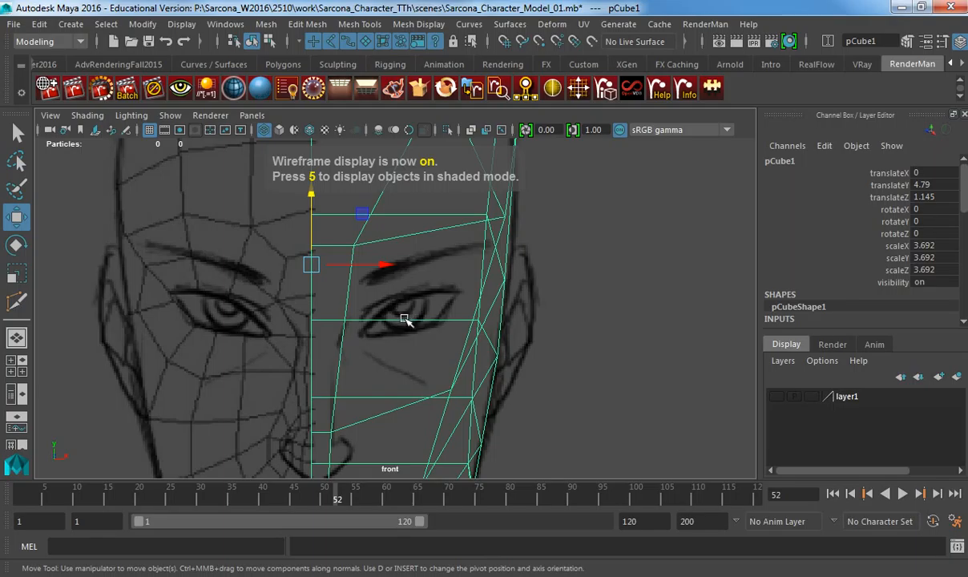
Insert a vertical edge loop through the drawn eye, starting from the horizontal edge that crosses it, and check it in shaded display.
shift+right_drag(402, 314, 331, 247)
key(w)
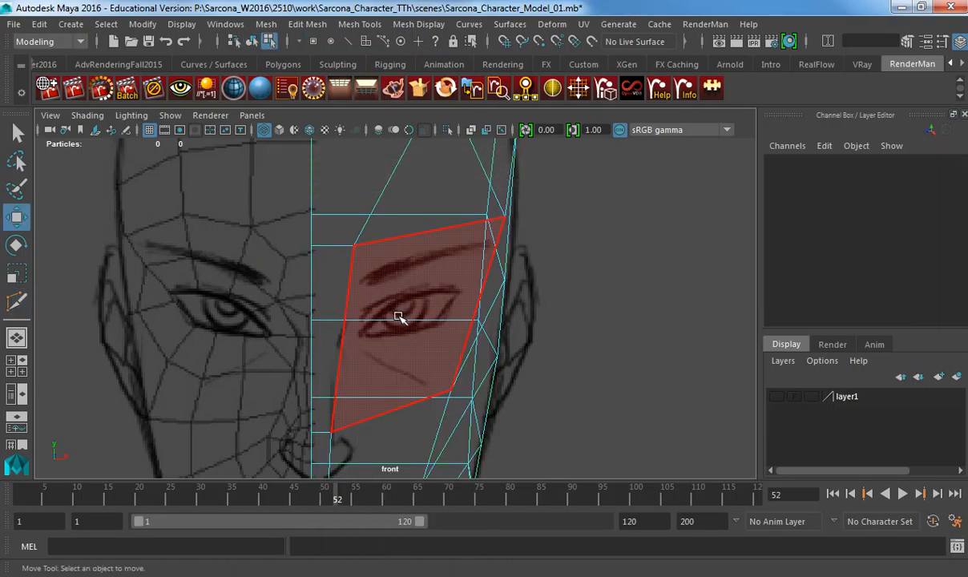
click(405, 297)
click(391, 319)
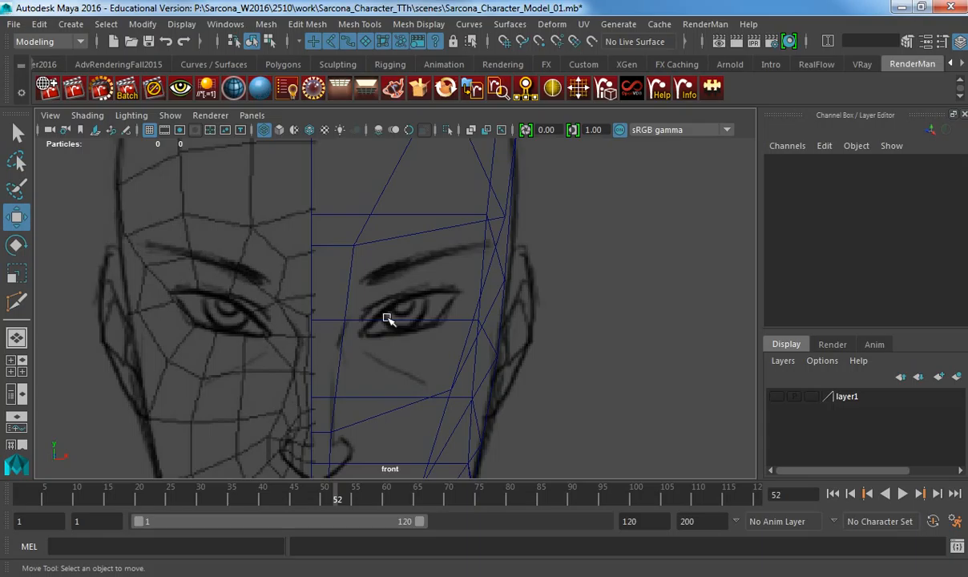
click(388, 320)
shift+right_drag(384, 321, 320, 263)
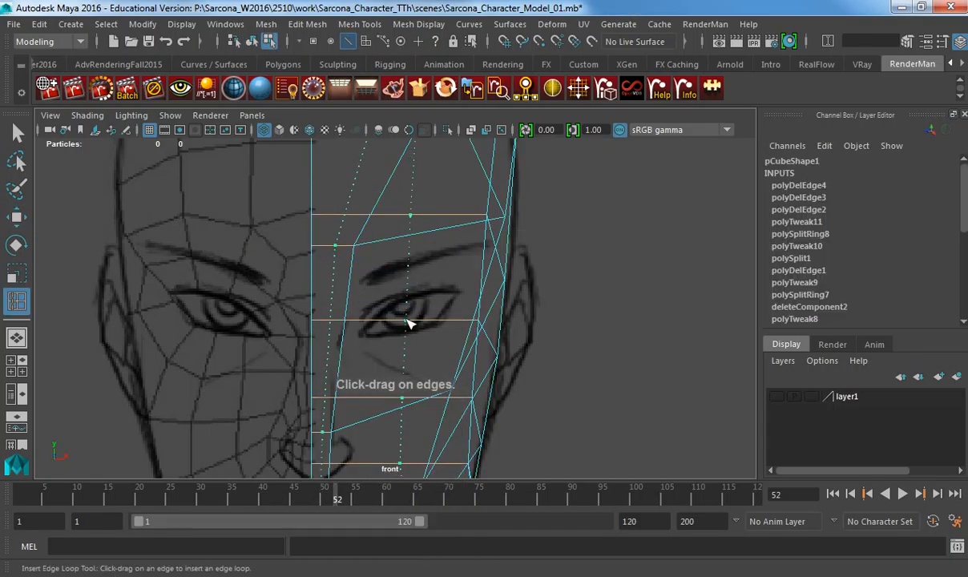
click(409, 322)
key(5)
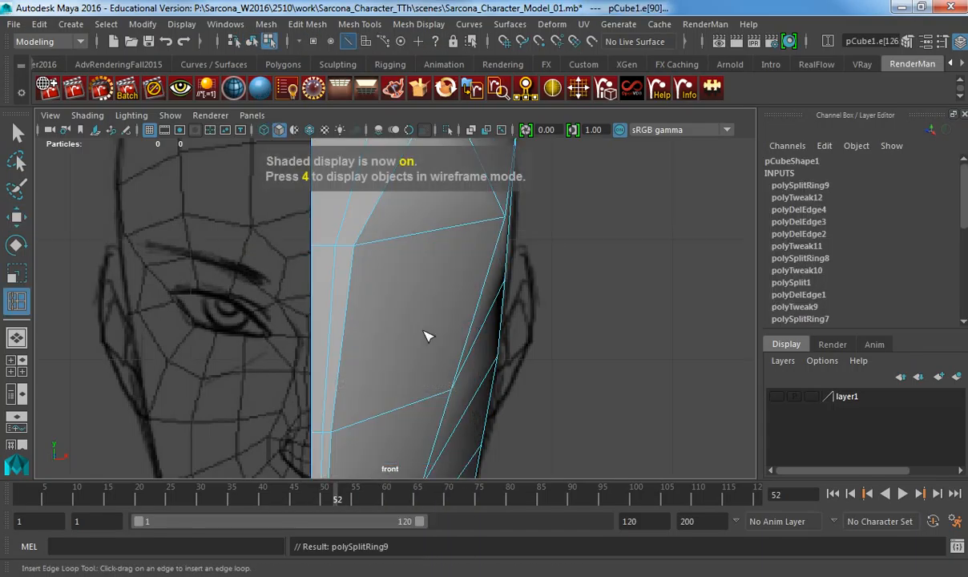
key(4)
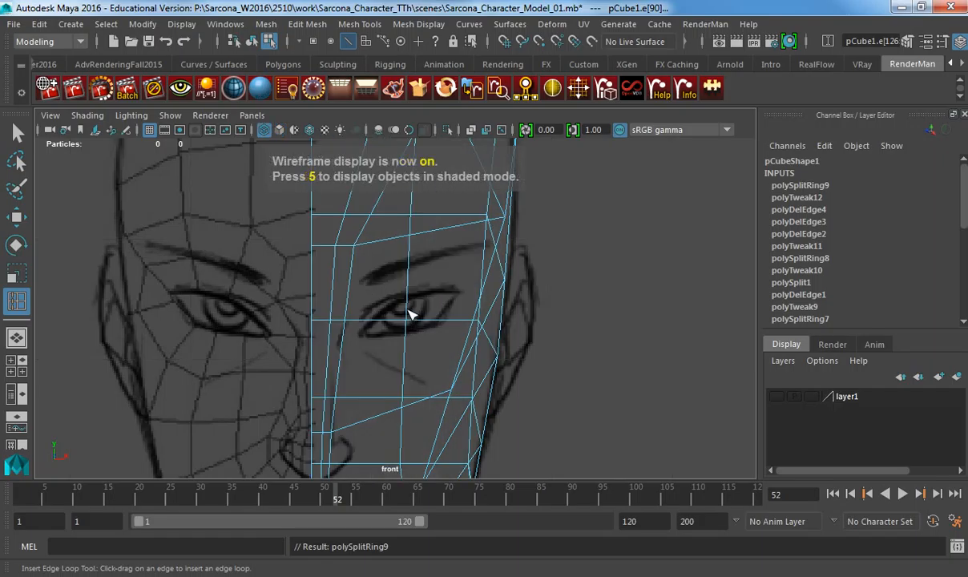
Try inserting a crossing edge loop from the vertical line at the pupil, and undo it.
click(407, 317)
key(5)
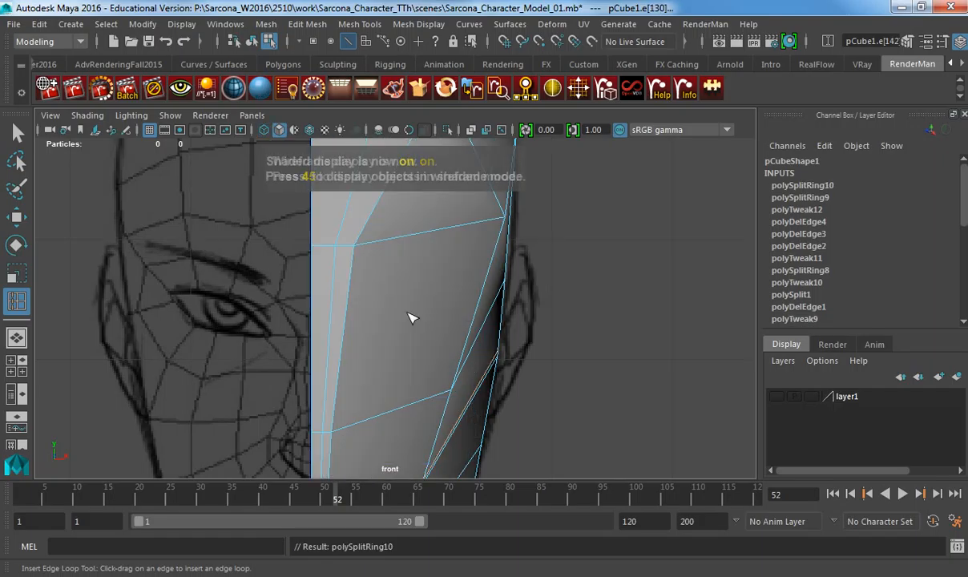
key(ctrl+z)
Insert a horizontal edge loop across the front face at eye height, starting from the edge beside the inner eye corner.
key(4)
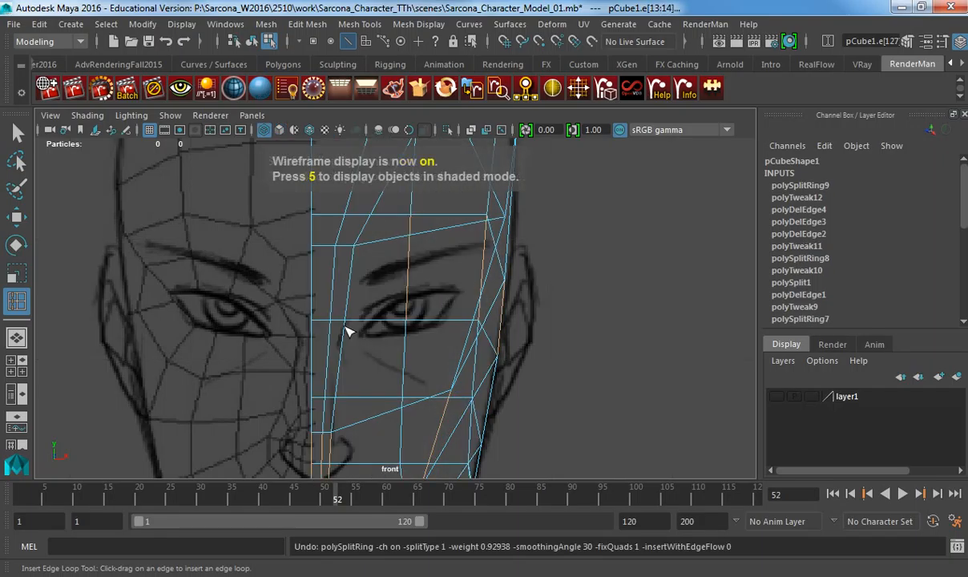
drag(348, 329, 348, 334)
key(5)
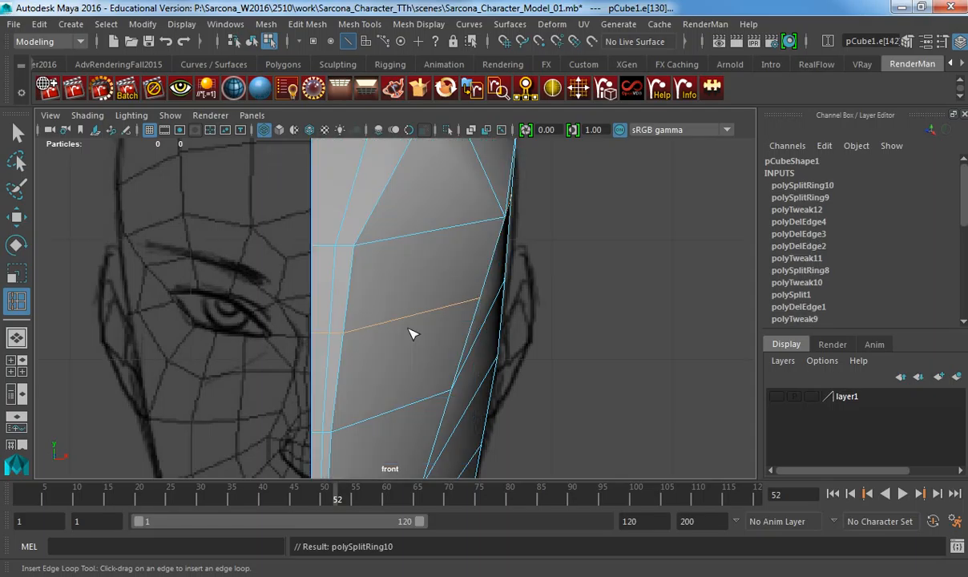
Delete the misplaced vertical edge loop that runs close to the centre line of the face.
key(w)
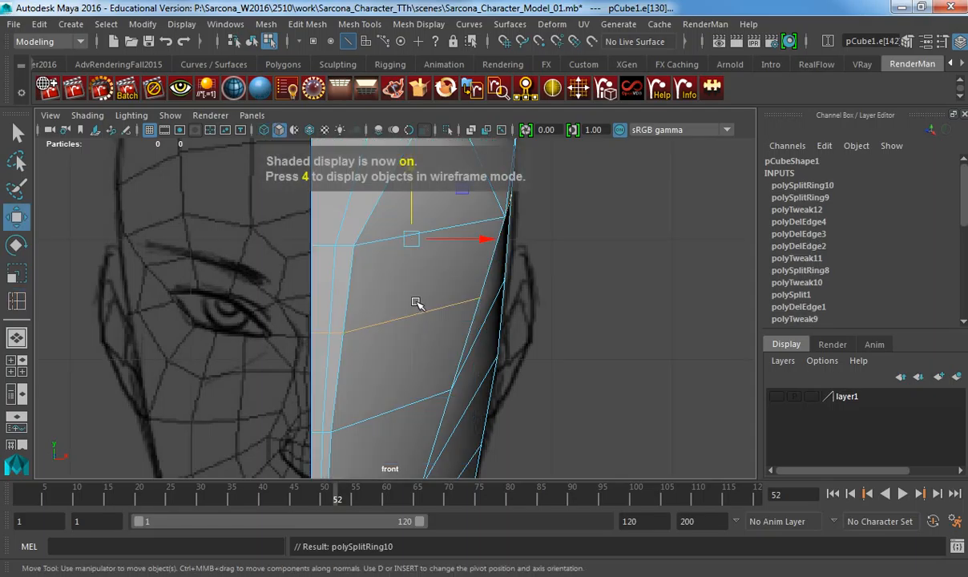
key(4)
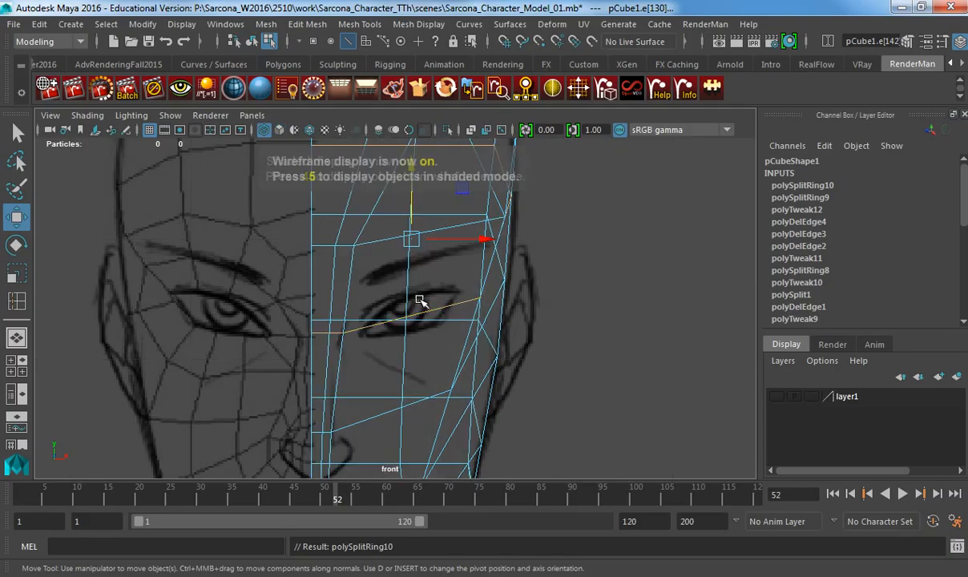
double_click(403, 294)
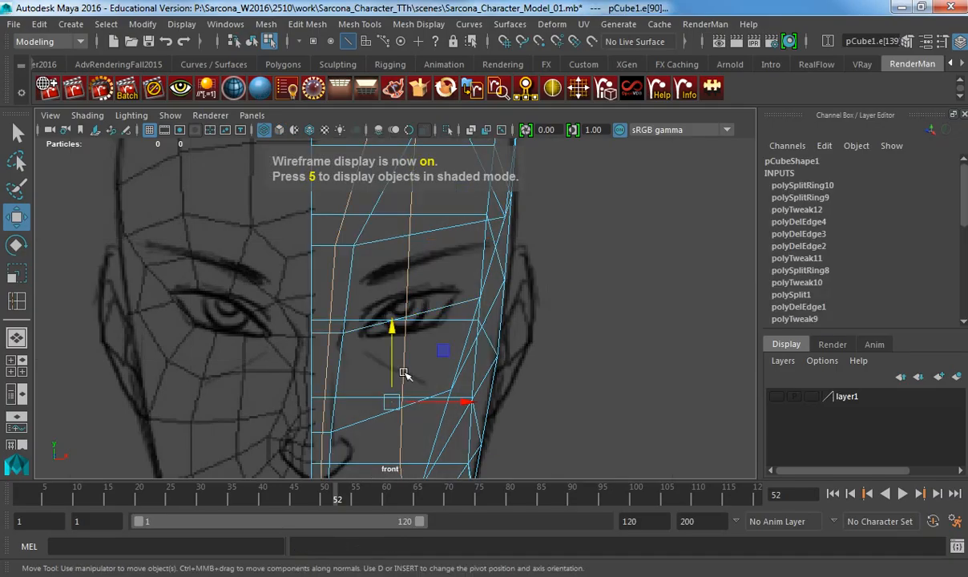
key(ctrl+Delete)
key(5)
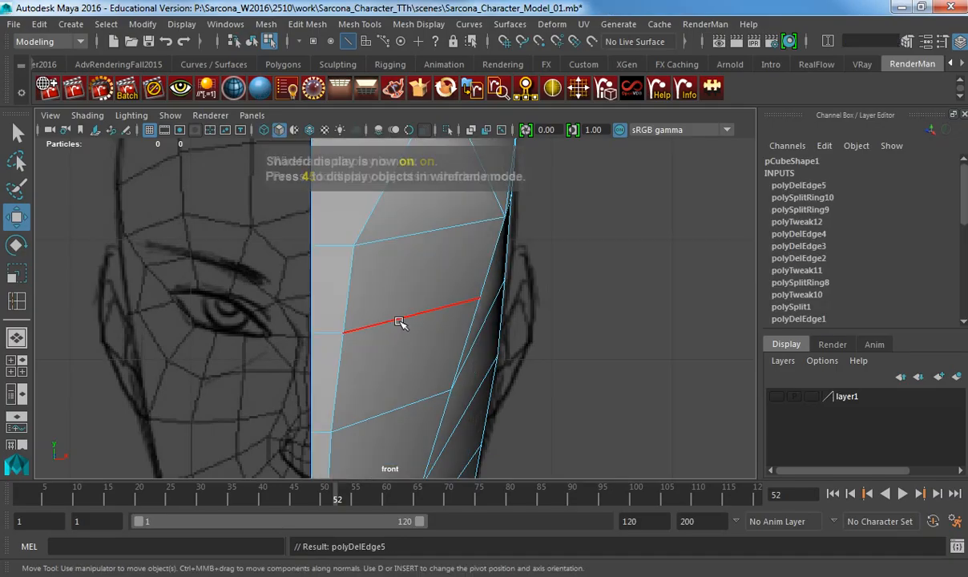
Insert a vertical edge loop through the pupil, starting from the front face's horizontal edge at eye height.
right_drag(400, 322, 399, 313)
key(y)
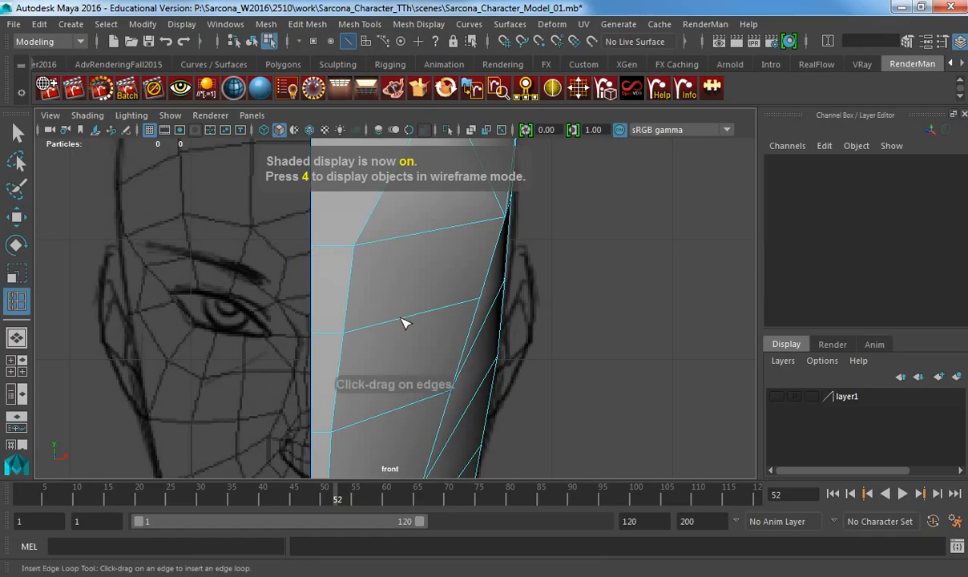
key(4)
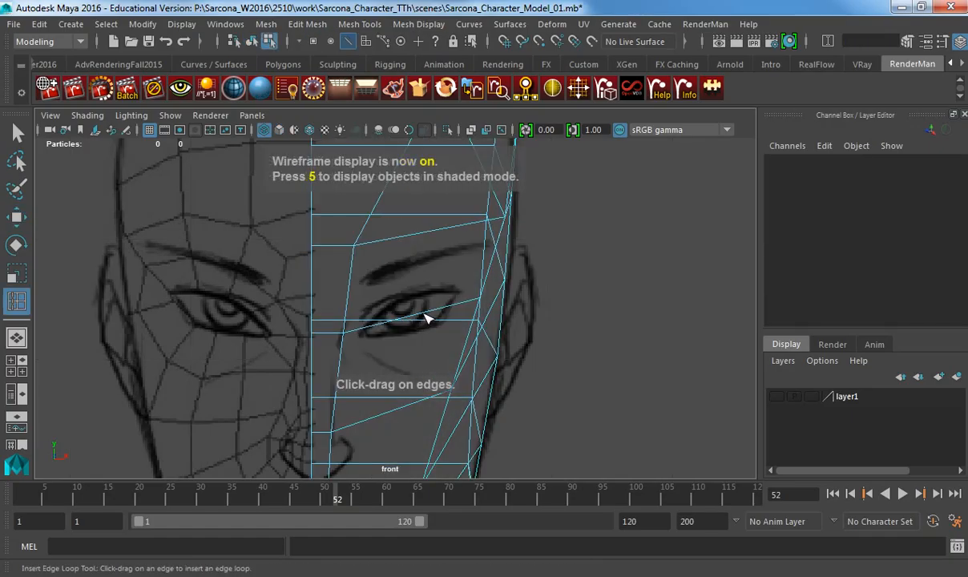
drag(427, 319, 407, 322)
key(5)
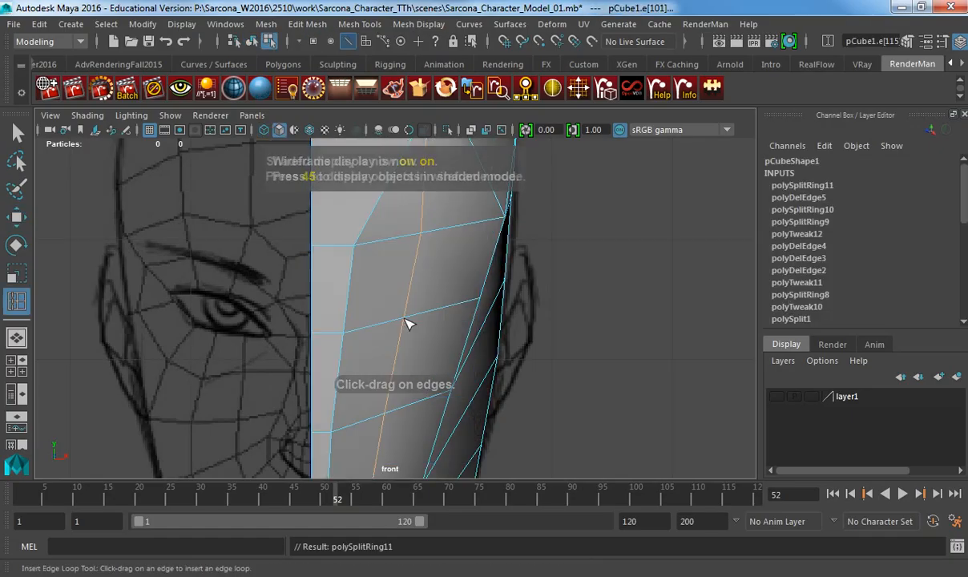
Move the vertex where the two new eye loops cross onto the centre of the drawn pupil.
key(4)
key(w)
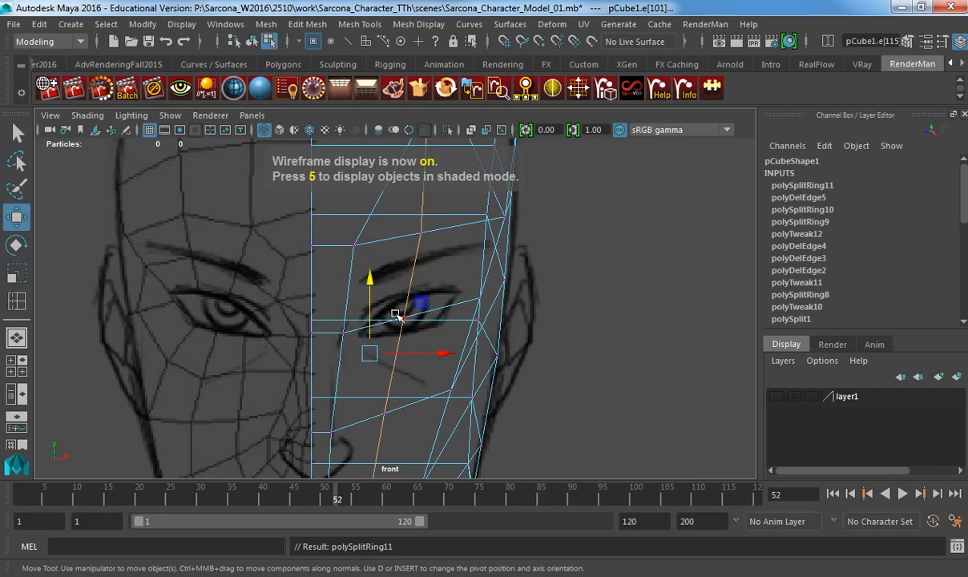
click(404, 318)
mouse_move(403, 319)
mouse_down()
mouse_move(425, 293)
mouse_move(416, 312)
mouse_move(404, 309)
mouse_up()
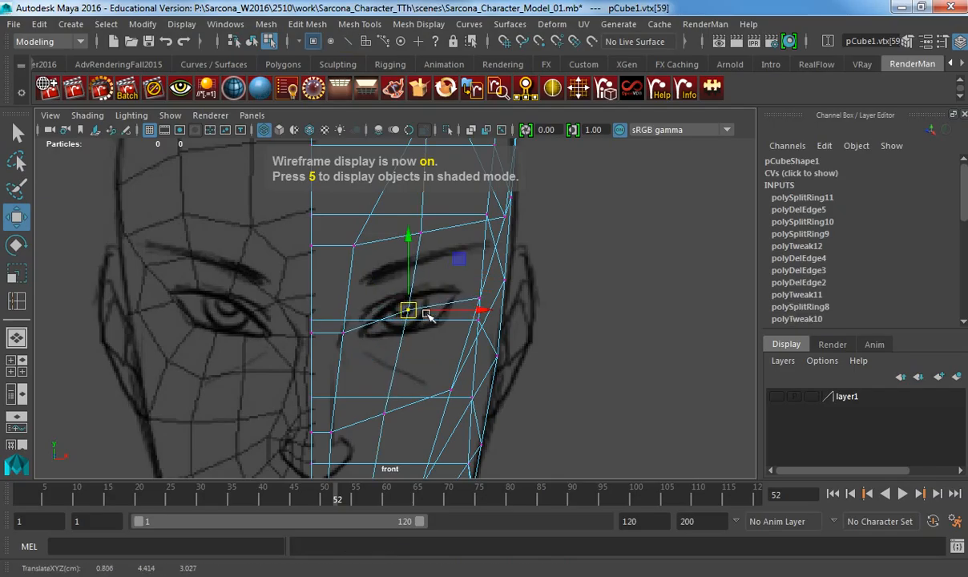
Chamfer the vertex at the centre of the drawn pupil with a width of 0.25 to open a diamond-shaped face.
key(5)
key(4)
alt+right_drag(429, 317, 629, 322)
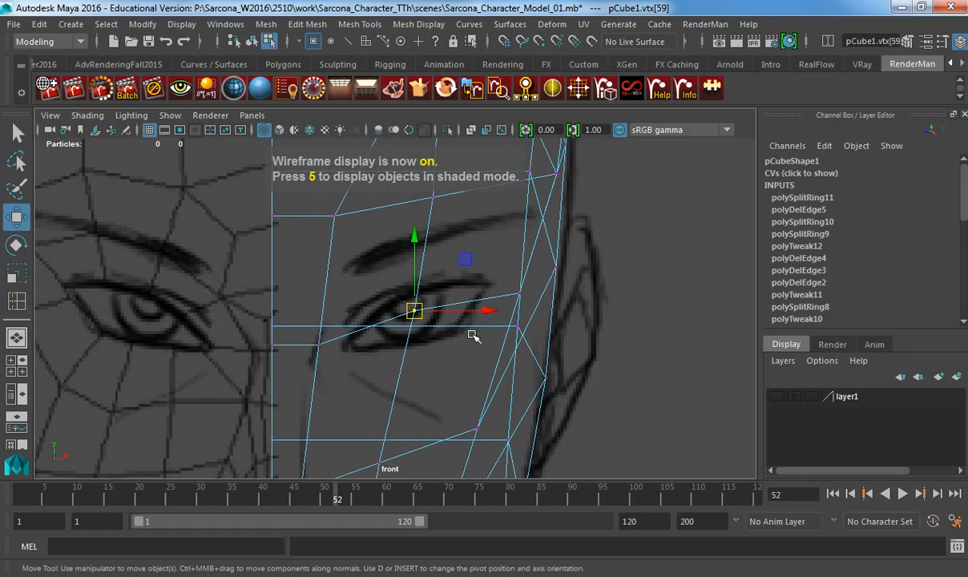
key(5)
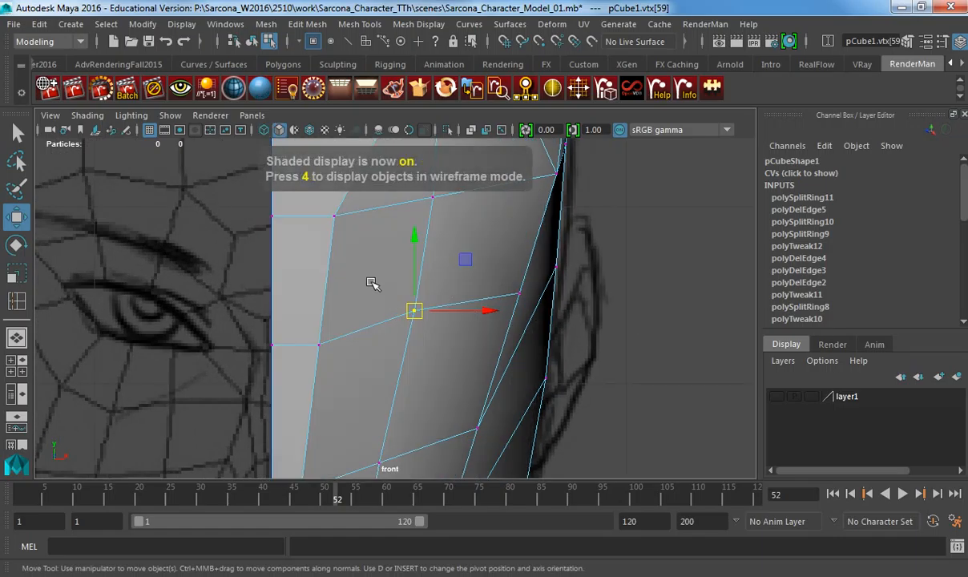
key(F8)
mouse_move(375, 238)
shift+right_down()
mouse_move(367, 249)
mouse_move(375, 239)
shift+right_up()
right_drag(428, 283, 388, 284)
click(415, 310)
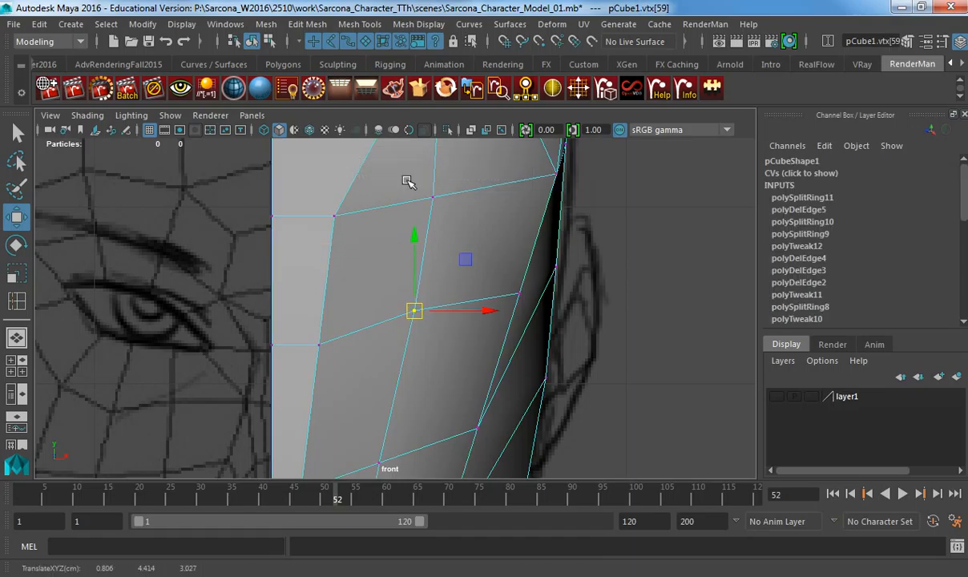
shift+right_drag(394, 175, 394, 175)
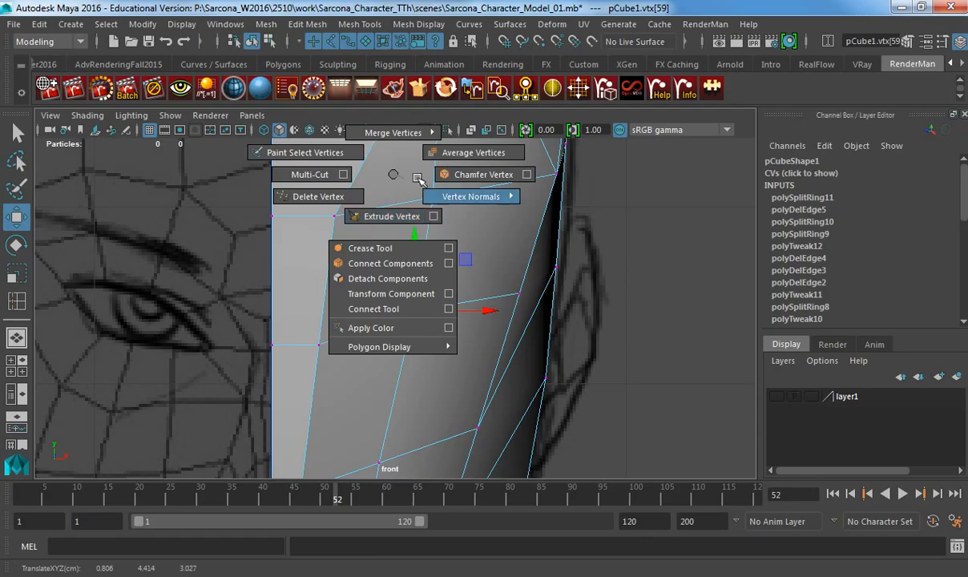
shift+right_drag(461, 178, 458, 177)
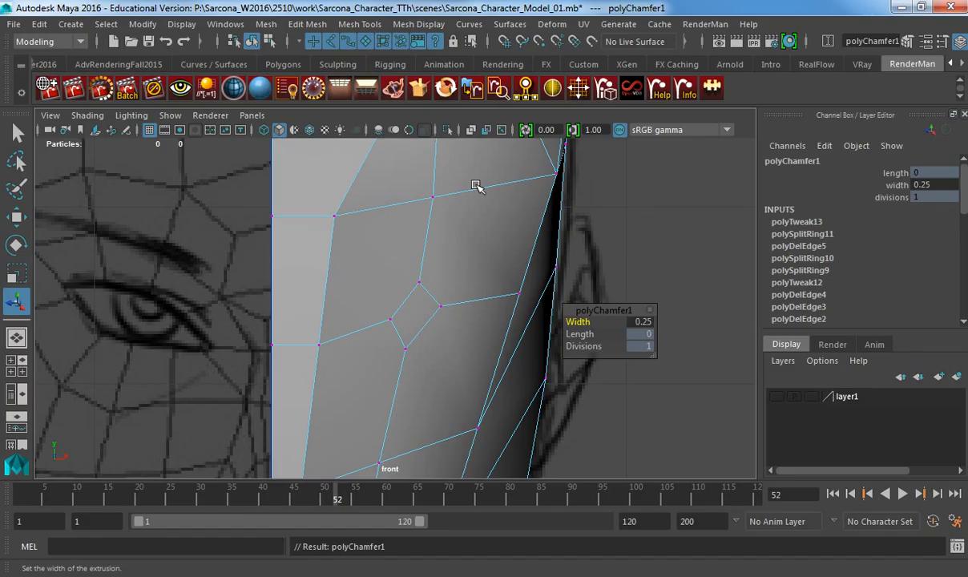
Move the outer vertex of the chamfered diamond onto the outer corner of the drawn eye.
key(4)
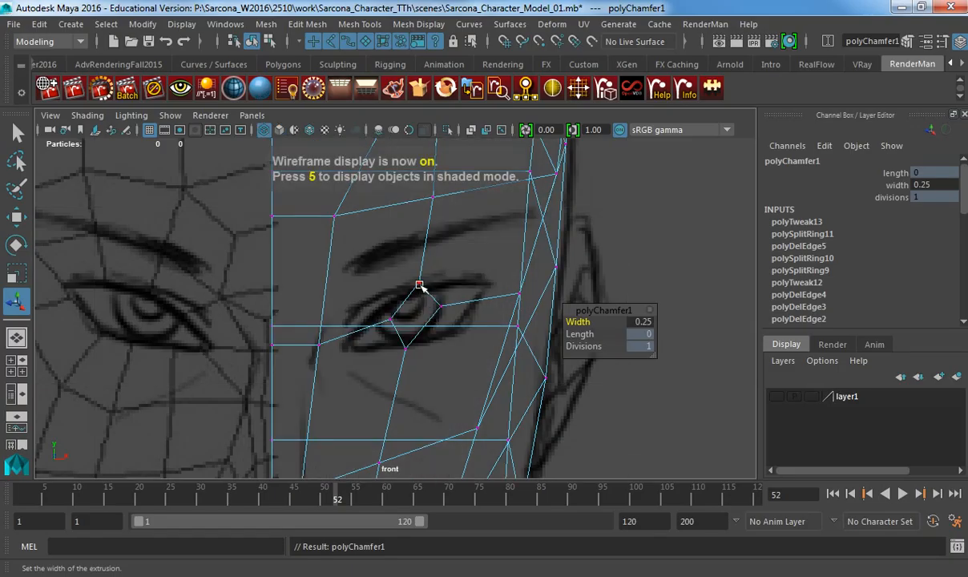
click(423, 287)
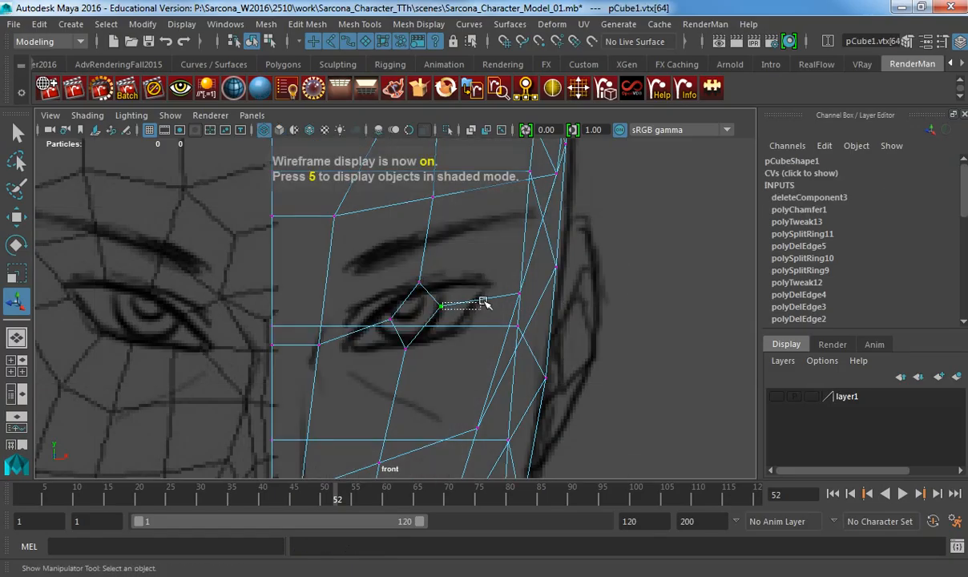
drag(483, 301, 447, 313)
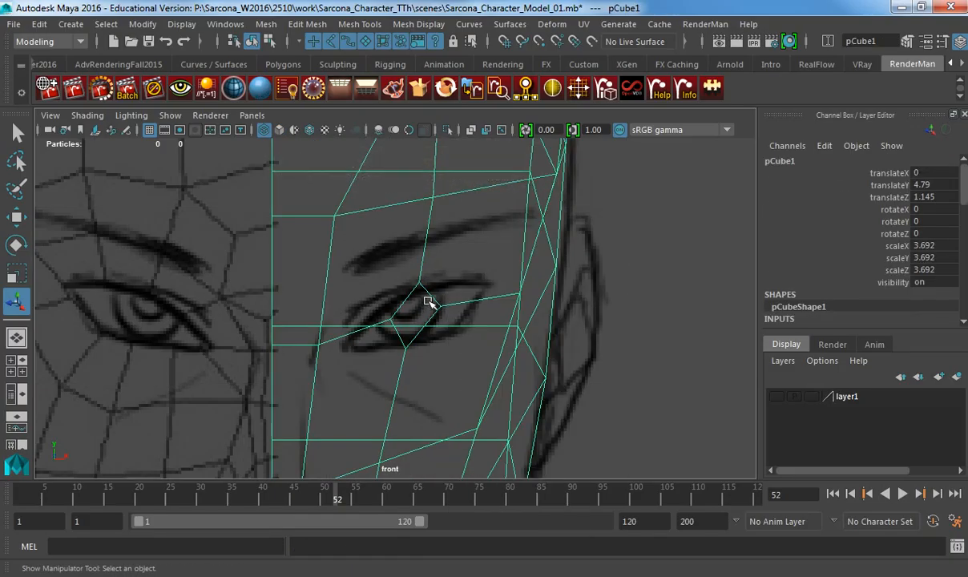
right_drag(428, 301, 368, 156)
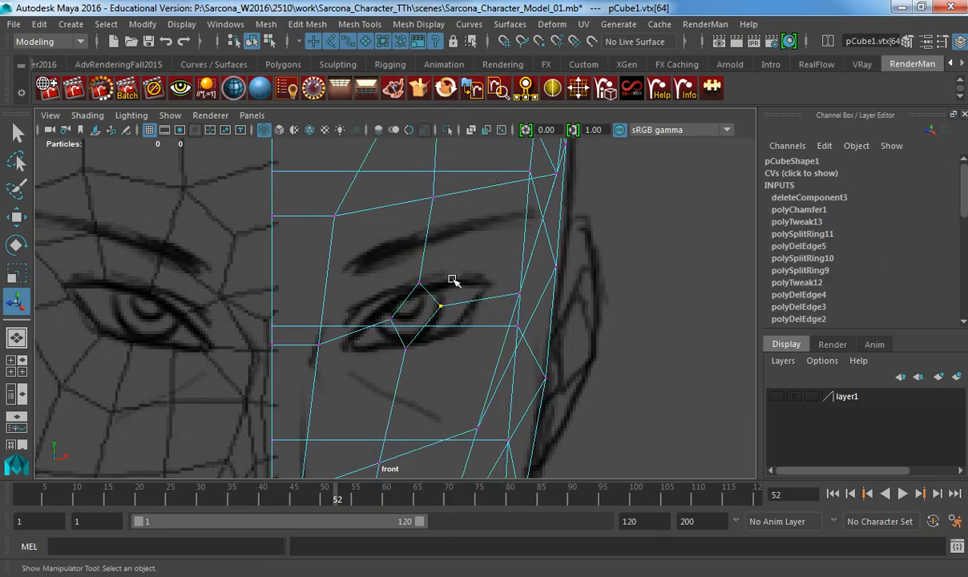
key(w)
drag(441, 307, 486, 287)
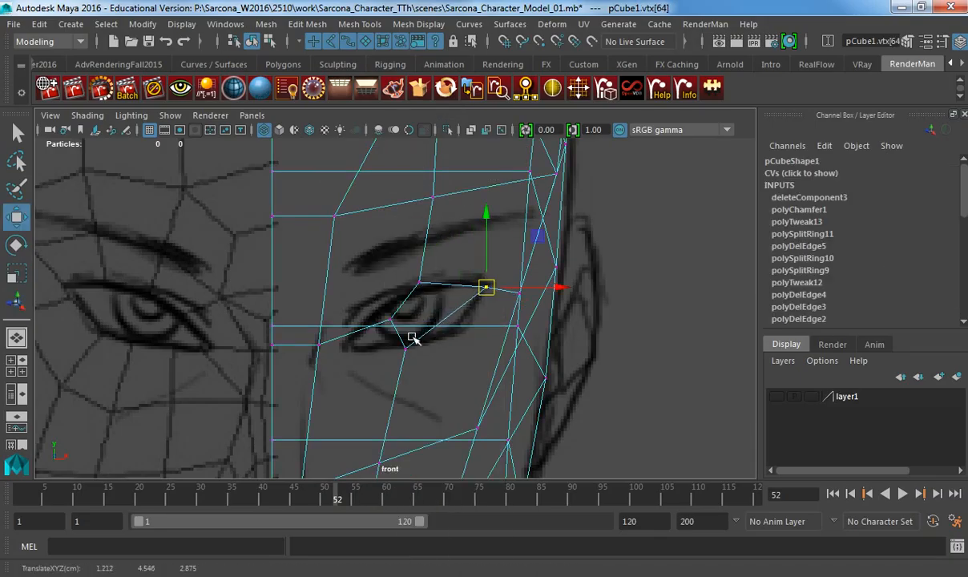
Move the diamond's inner vertex onto the drawn inner eye corner and its lower vertex onto the lower eyelid line.
click(391, 319)
drag(393, 321, 414, 349)
click(405, 349)
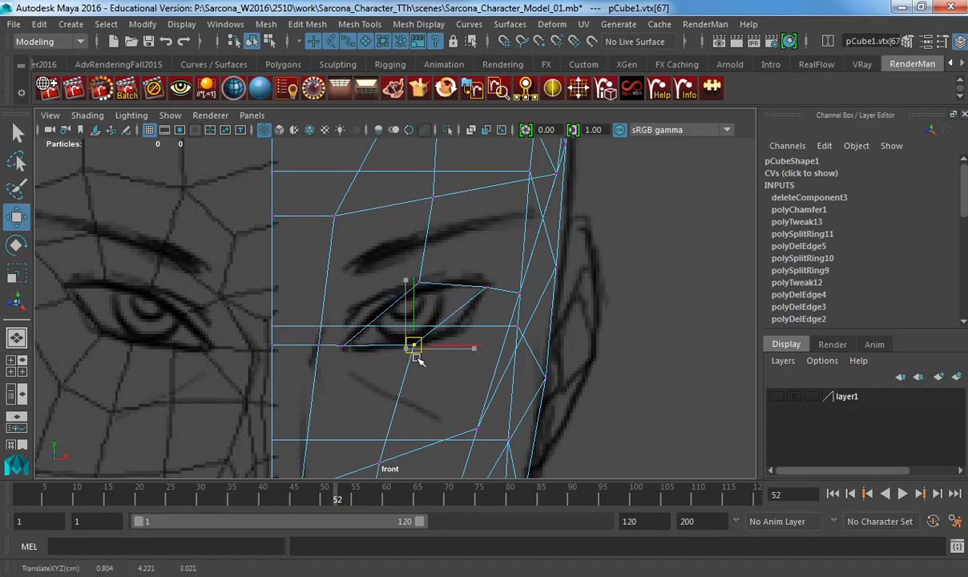
Shift the cheek vertex below the eye horizontally outward until it sits almost directly under the lower eyelid vertex.
alt+middle_drag(412, 387, 408, 335)
key(5)
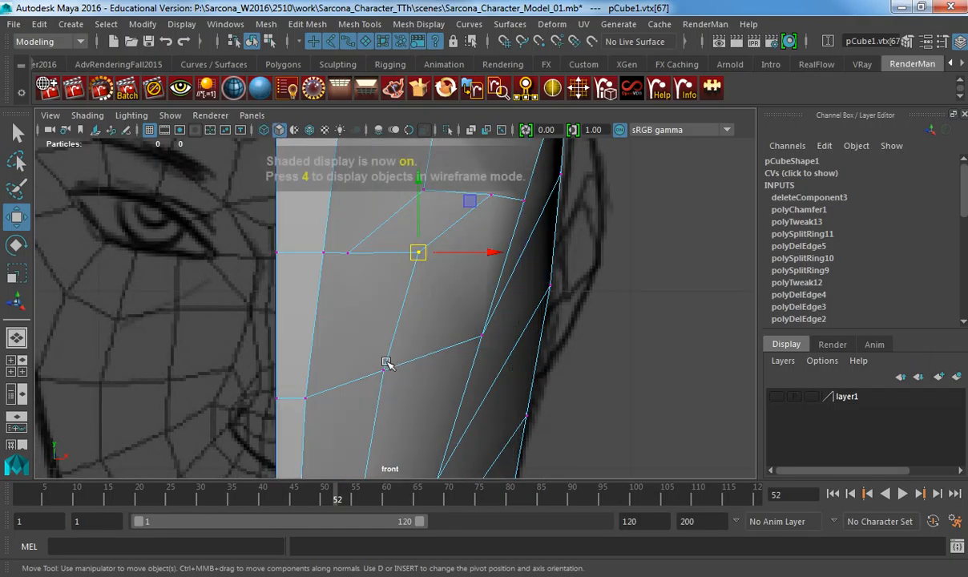
click(384, 369)
drag(411, 373, 440, 371)
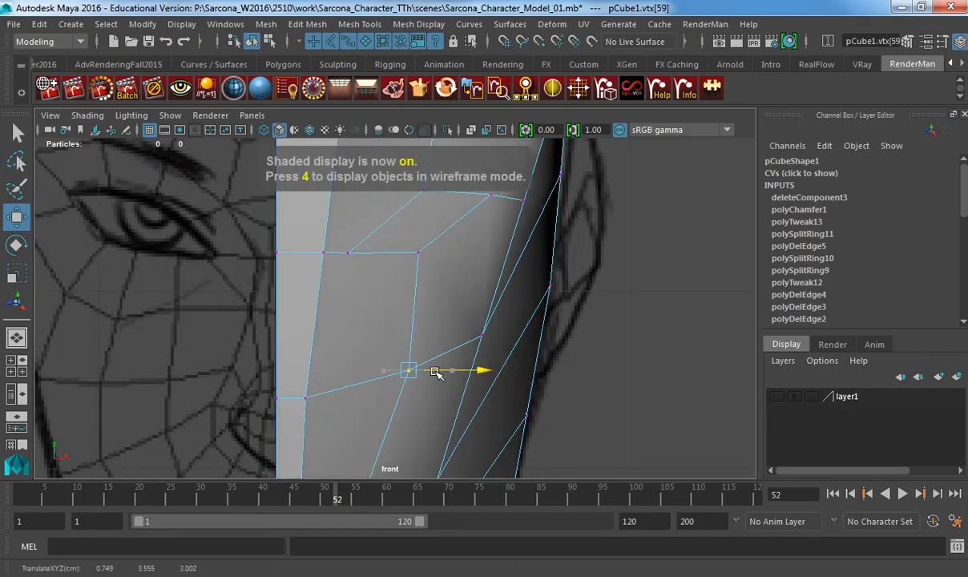
mouse_move(433, 398)
alt+middle_down()
mouse_move(433, 282)
mouse_move(434, 388)
alt+middle_up()
Move the vertex just outside the outer eye corner up and slightly outward toward the side of the head.
click(382, 390)
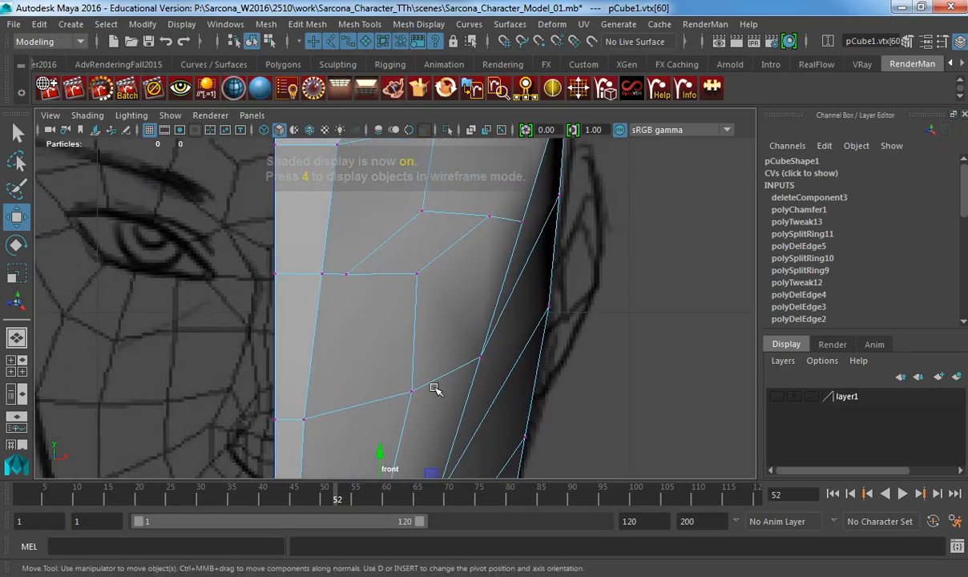
alt+middle_drag(430, 295, 428, 356)
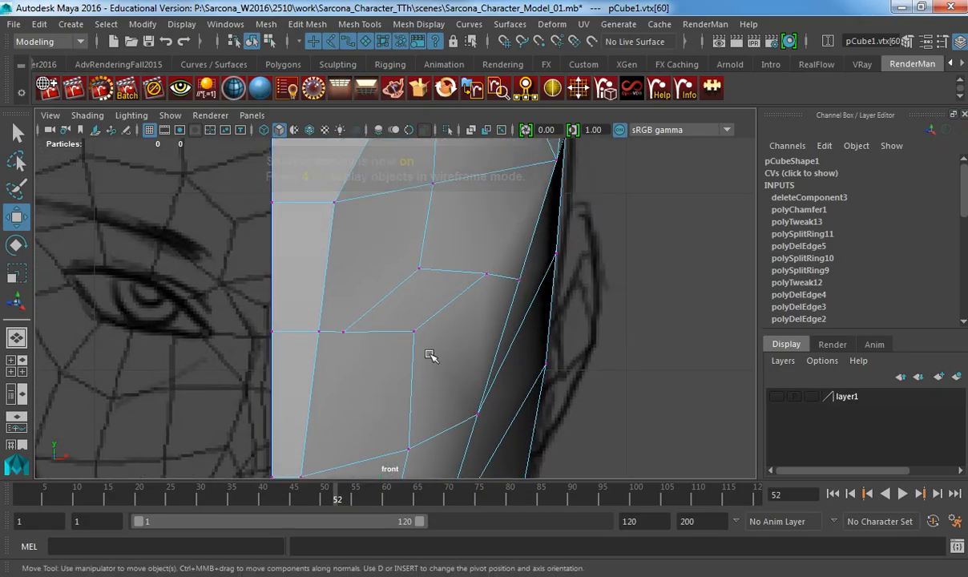
click(487, 273)
click(519, 280)
drag(520, 279, 528, 253)
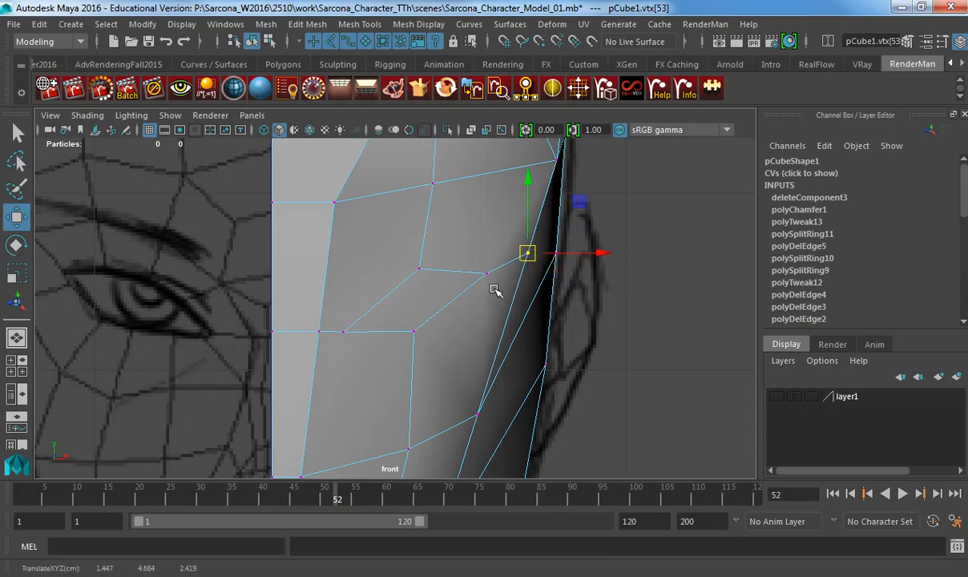
Compare the eye face with the reference drawing and place the first Multi-Cut point on the face's upper edge.
key(F11)
click(404, 296)
key(4)
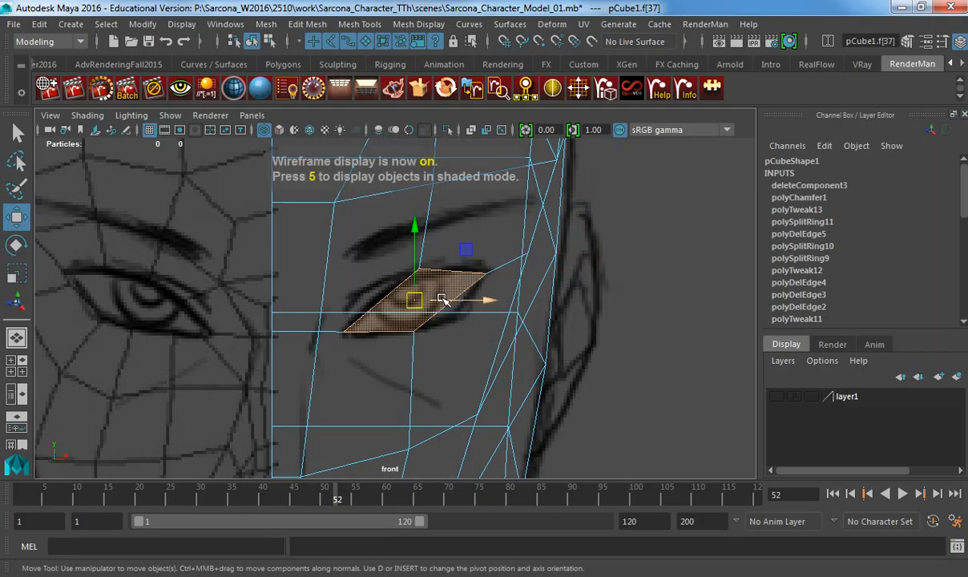
key(5)
key(4)
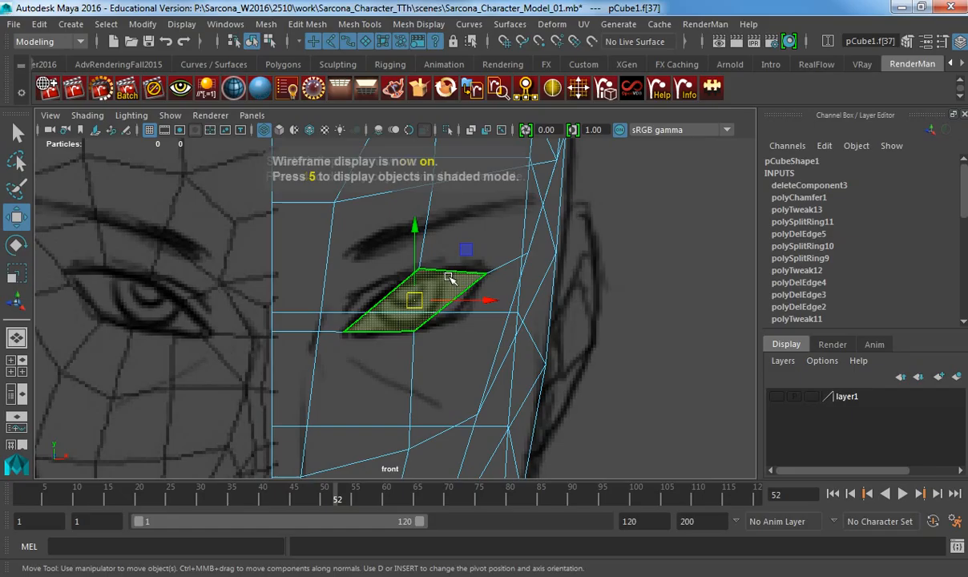
right_drag(442, 279, 451, 272)
click(452, 271)
click(444, 276)
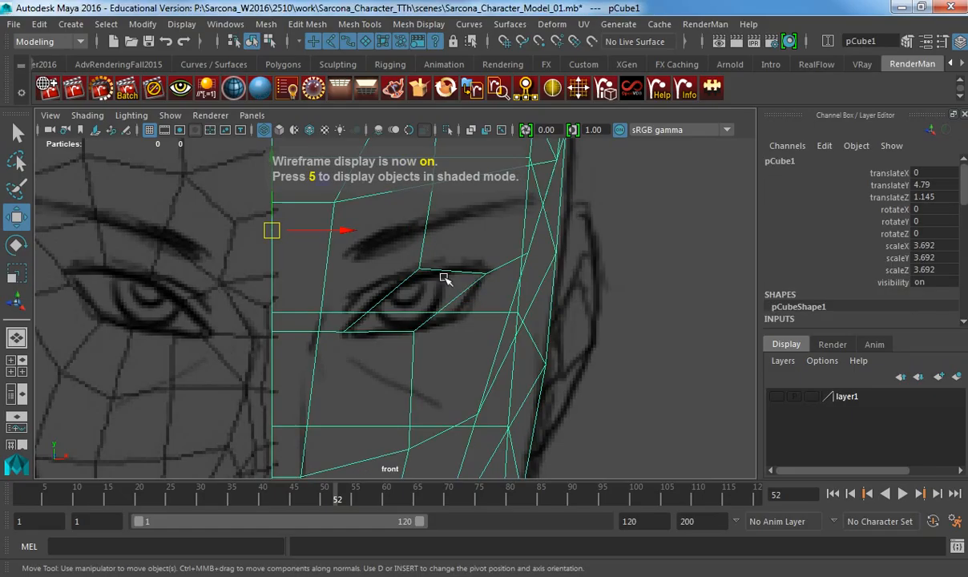
shift+right_drag(456, 272, 345, 238)
click(419, 269)
key(5)
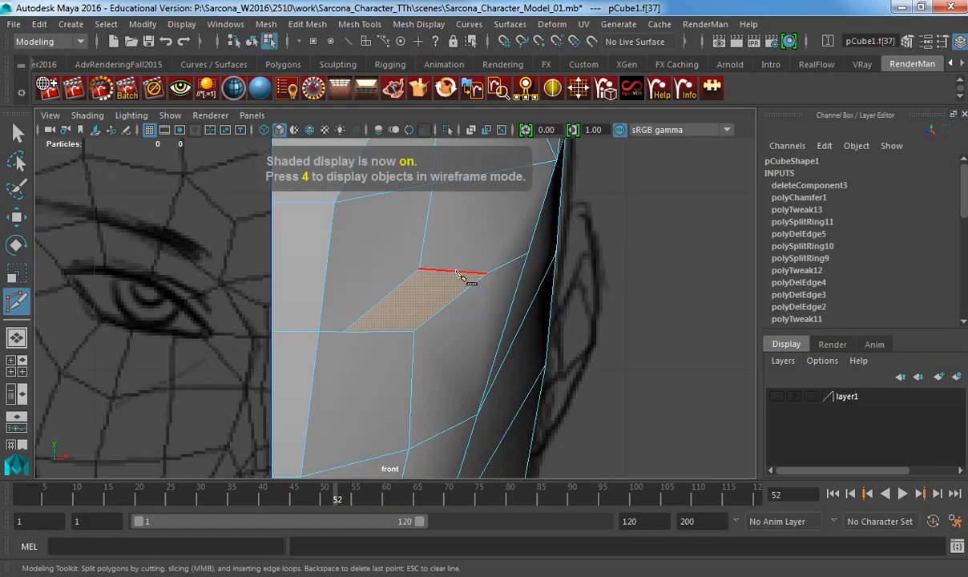
Try to continue the cut upward from the eye face across the brow and forehead edges.
mouse_move(512, 246)
alt+middle_down()
mouse_move(475, 281)
mouse_move(464, 359)
alt+middle_up()
click(462, 250)
alt+middle_drag(462, 295, 456, 361)
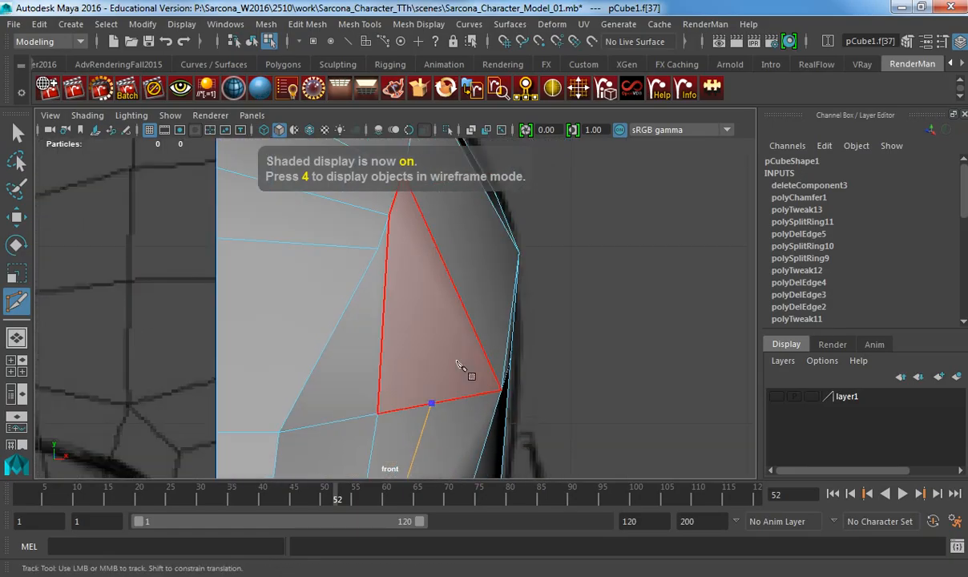
click(385, 290)
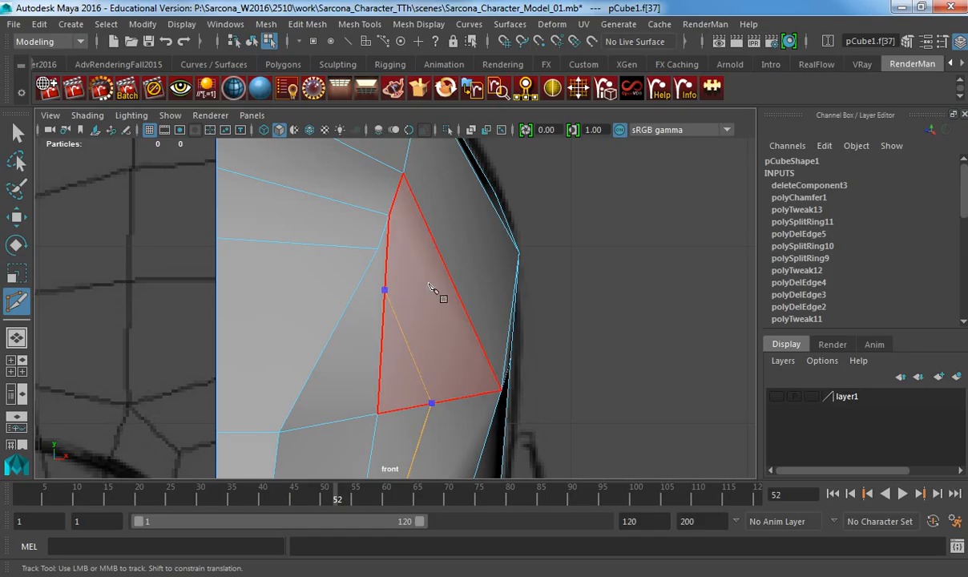
key(ctrl+z)
click(453, 287)
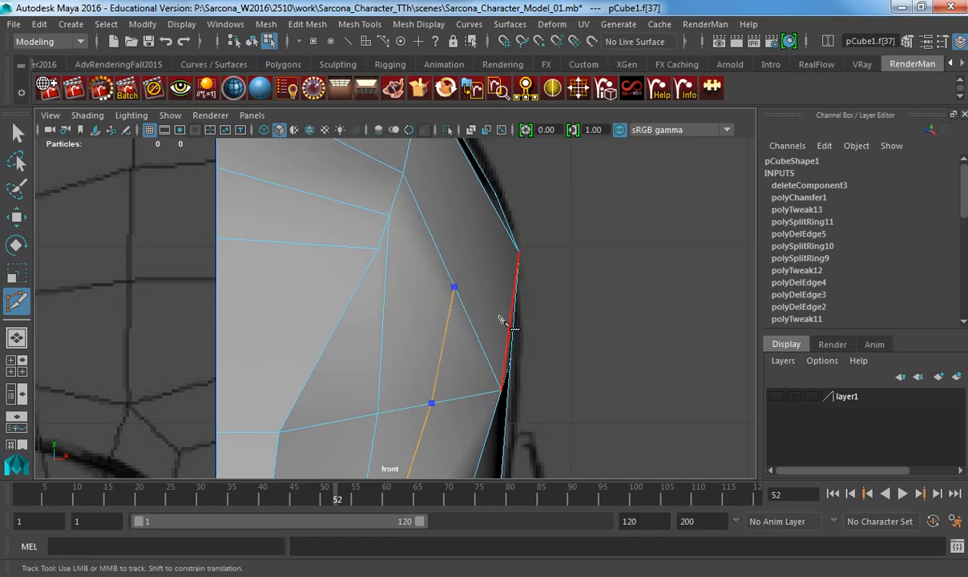
End the cut from the eye face's upper edge at the outer brow vertex instead of crossing the forehead.
alt+click(456, 294)
key(space)
key(space)
alt+drag(533, 279, 382, 288)
alt+right_drag(363, 273, 558, 321)
alt+right_drag(468, 297, 508, 298)
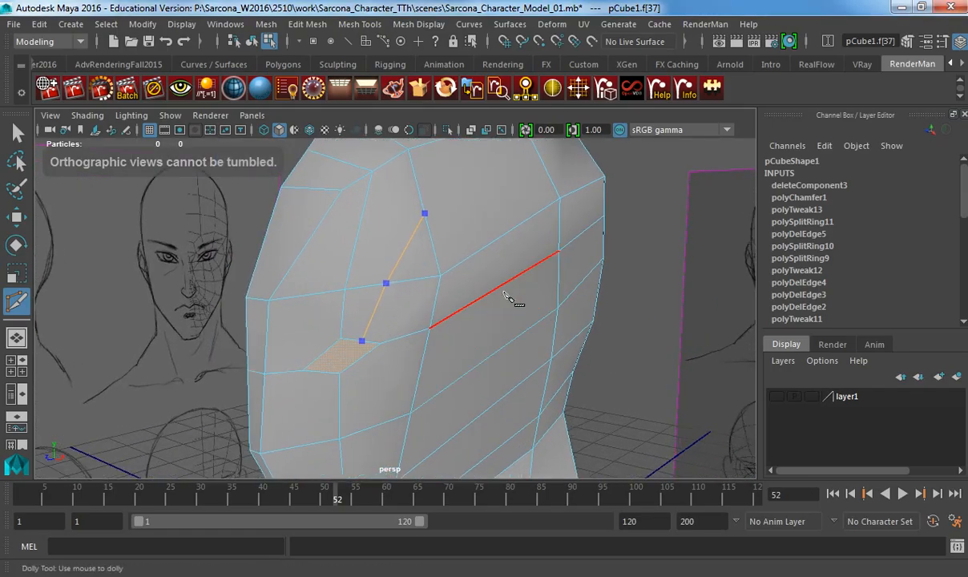
click(441, 279)
right_click(442, 285)
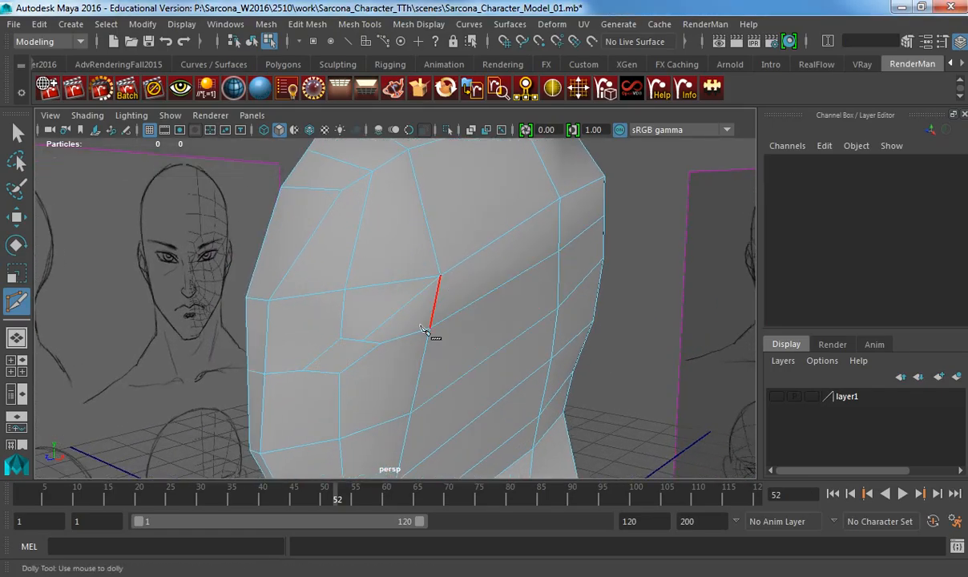
Cut three more edges from the eye face's sides to the inner brow, outer cheek and nose-side vertices.
click(319, 354)
click(270, 303)
right_click(344, 360)
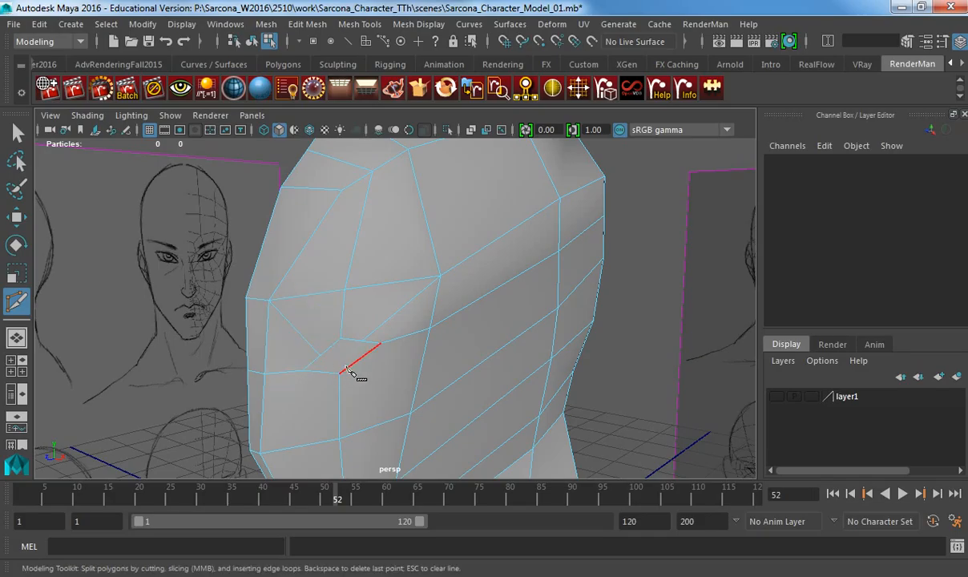
click(409, 414)
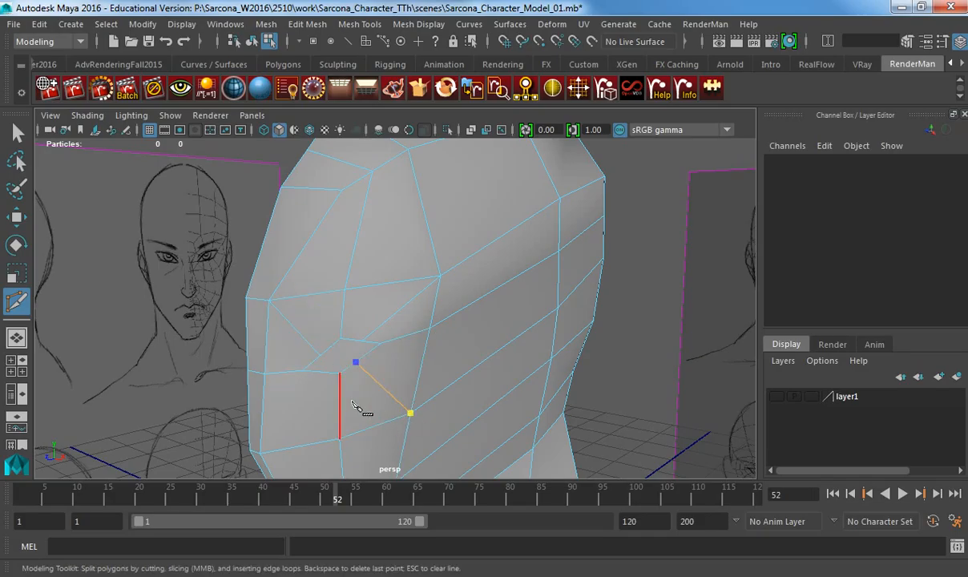
click(321, 372)
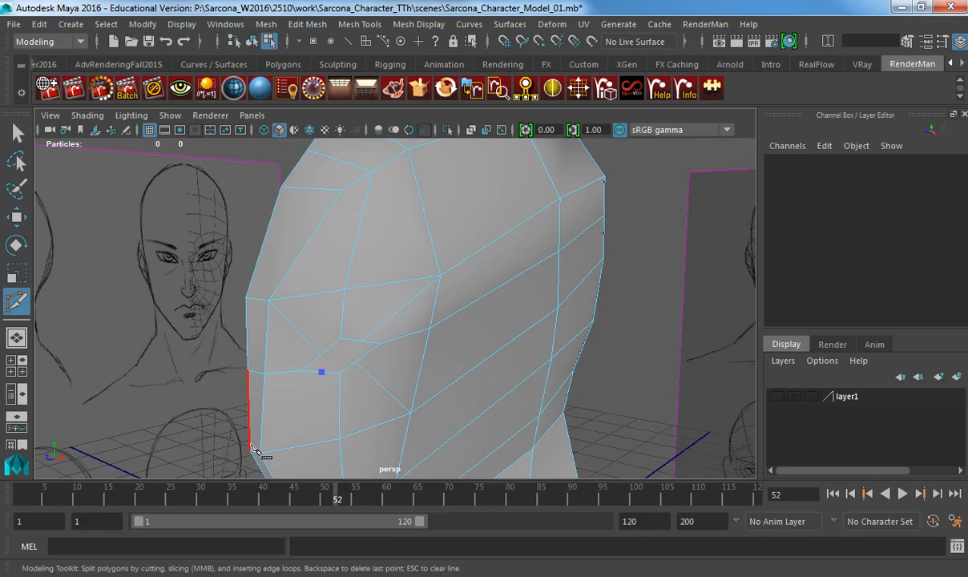
click(260, 450)
In the front view, move the new upper inner eyelid vertex up to round the eye outline.
alt+drag(302, 458, 341, 418)
alt+right_drag(340, 419, 430, 352)
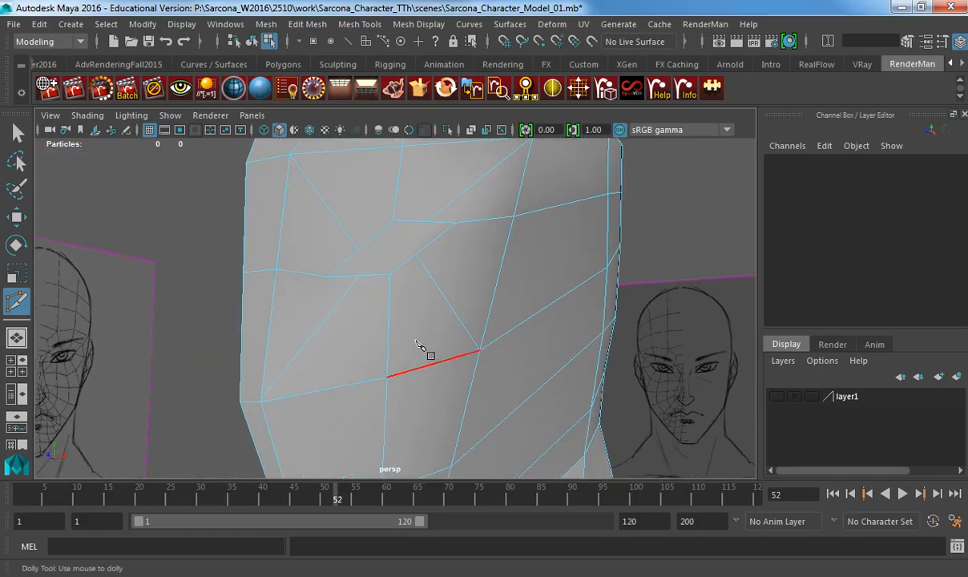
key(w)
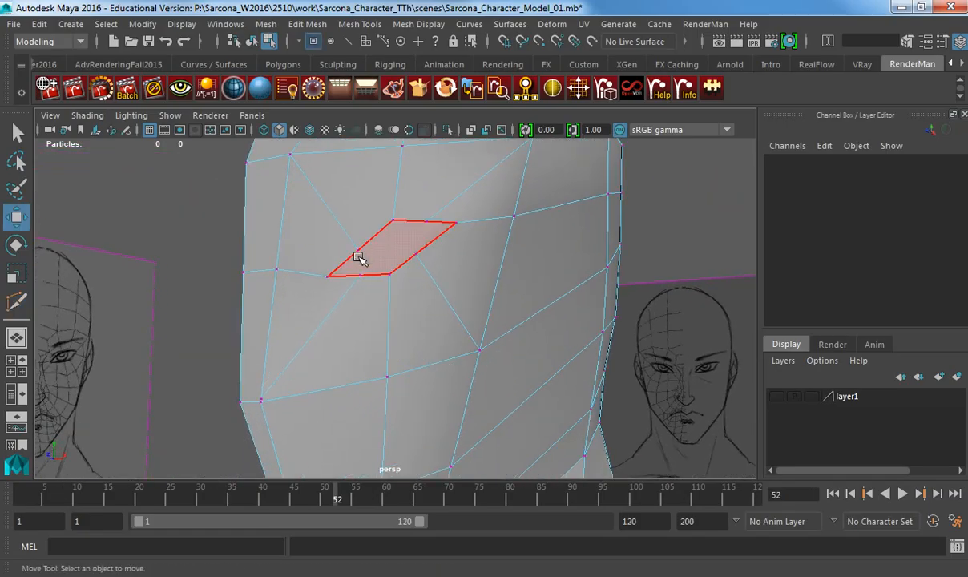
key(space)
drag(361, 282, 364, 297)
alt+middle_drag(367, 301, 354, 197)
alt+middle_drag(367, 339, 364, 249)
alt+right_drag(385, 260, 324, 339)
click(310, 338)
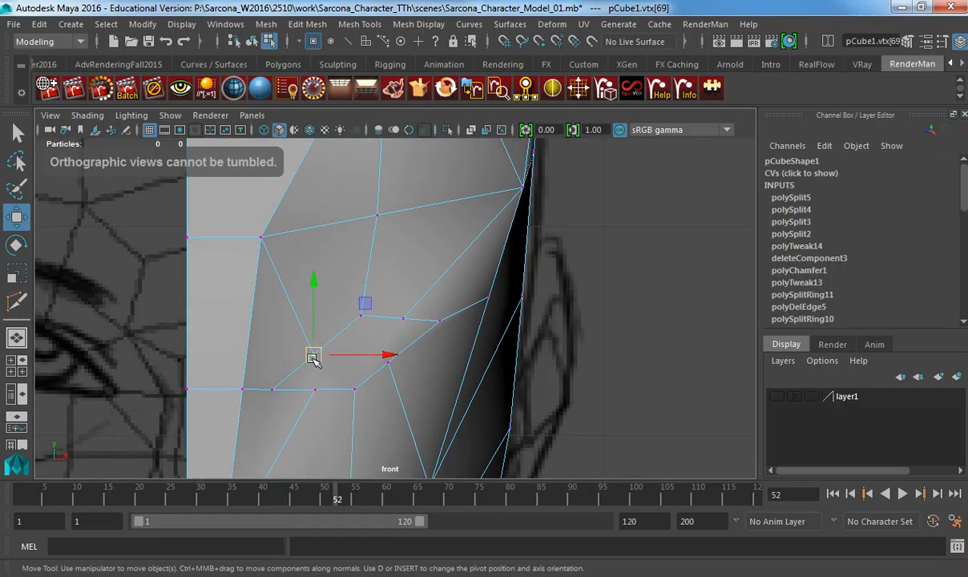
drag(311, 338, 312, 338)
Move the lower inner eyelid vertex slightly down and the lower outer one outward to match the drawn eye.
key(4)
click(315, 389)
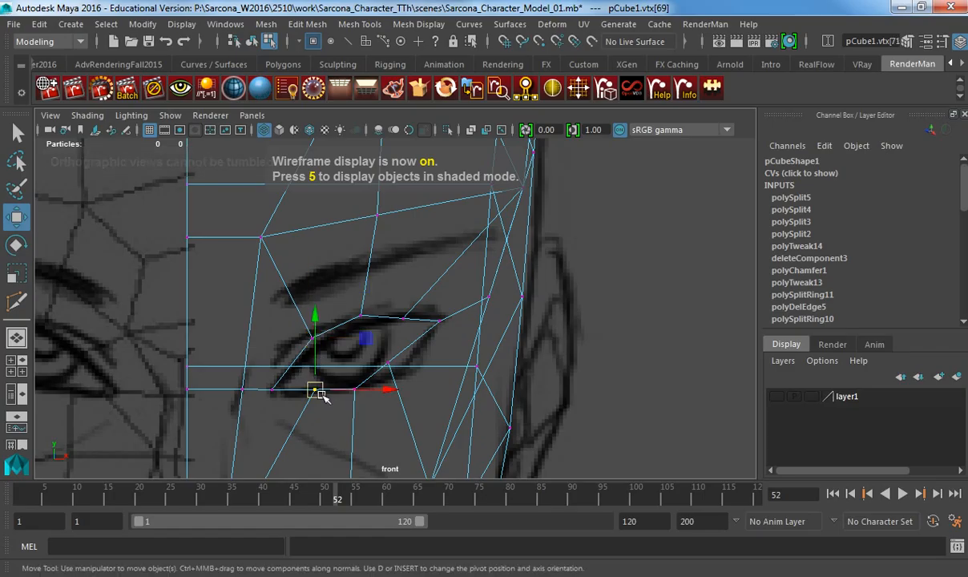
drag(318, 391, 315, 396)
click(388, 366)
drag(397, 376, 422, 395)
key(5)
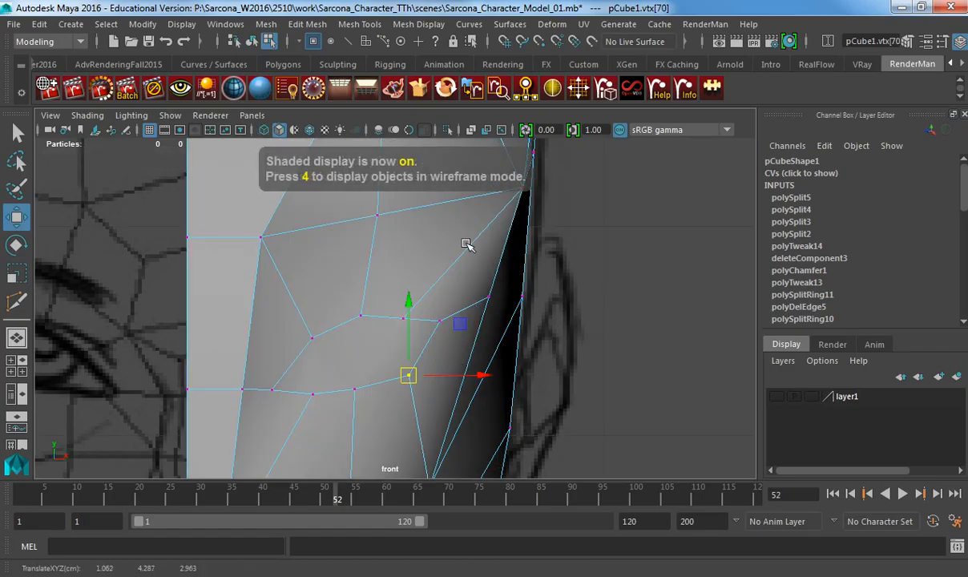
Check the eye face against the reference drawing and insert an edge loop closely around it.
right_drag(381, 289, 353, 345)
click(355, 354)
key(4)
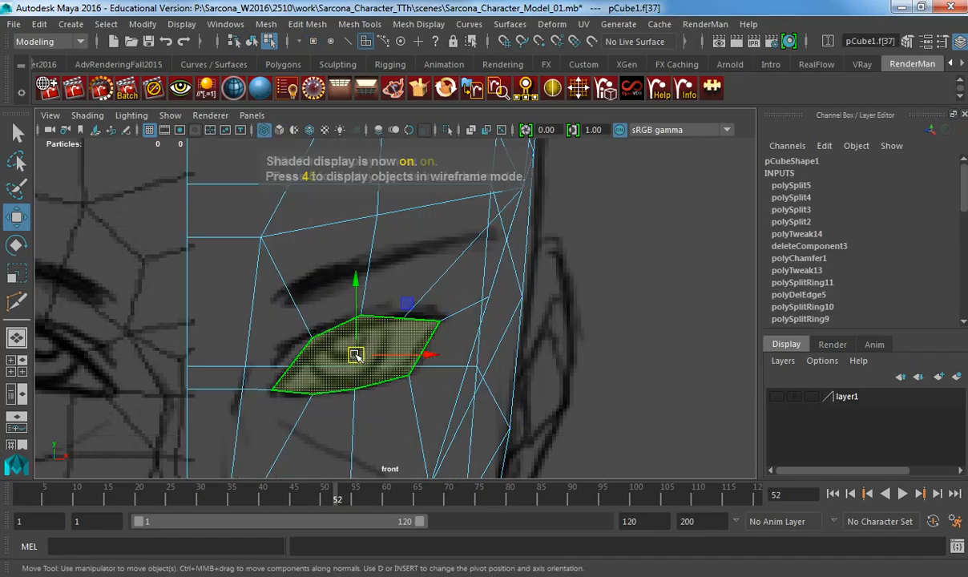
key(5)
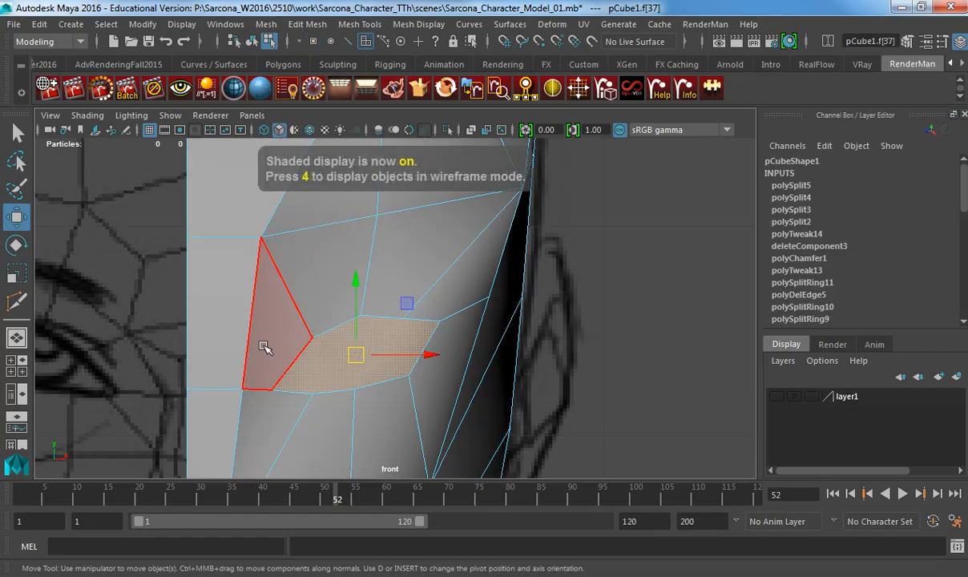
mouse_move(266, 345)
right_down()
mouse_move(313, 282)
mouse_move(349, 276)
mouse_move(276, 259)
right_up()
drag(295, 298, 312, 314)
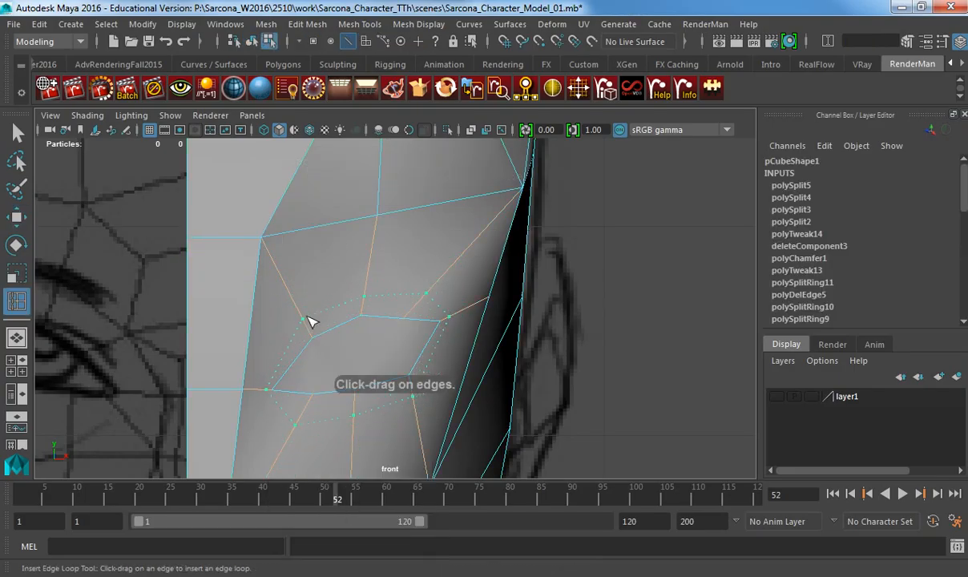
mouse_move(312, 324)
mouse_down()
mouse_move(353, 334)
mouse_move(357, 308)
mouse_up()
key(5)
Extrude the eye face inward with a Local Translate Z of about -0.544 to form the eye socket.
key(space)
alt+drag(359, 332, 373, 348)
key(w)
right_drag(351, 256, 350, 280)
click(333, 267)
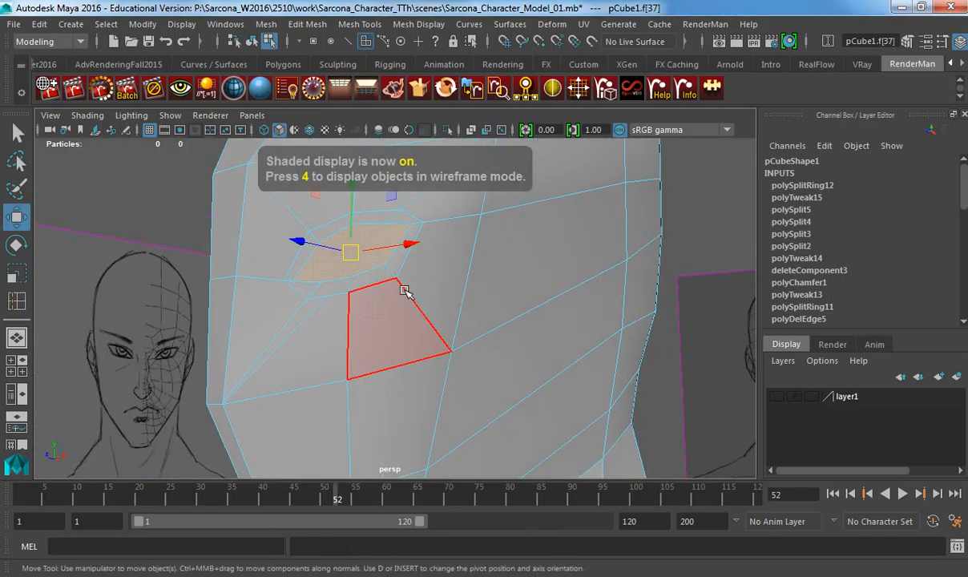
key(ctrl+e)
drag(330, 245, 318, 311)
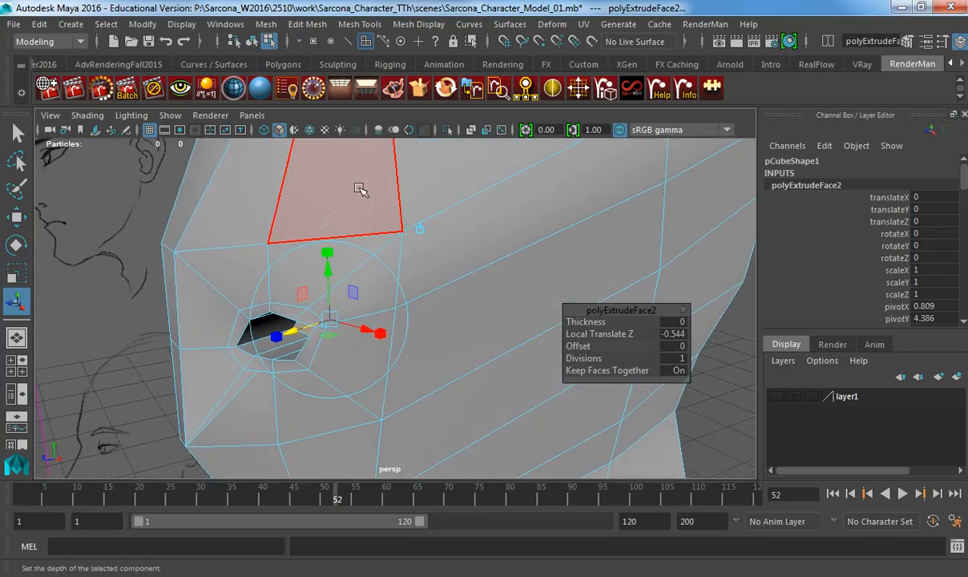
Preview the head in smoothed display to examine the eye socket, and restore the unsmoothed display.
right_drag(363, 189, 386, 170)
alt+drag(357, 250, 464, 265)
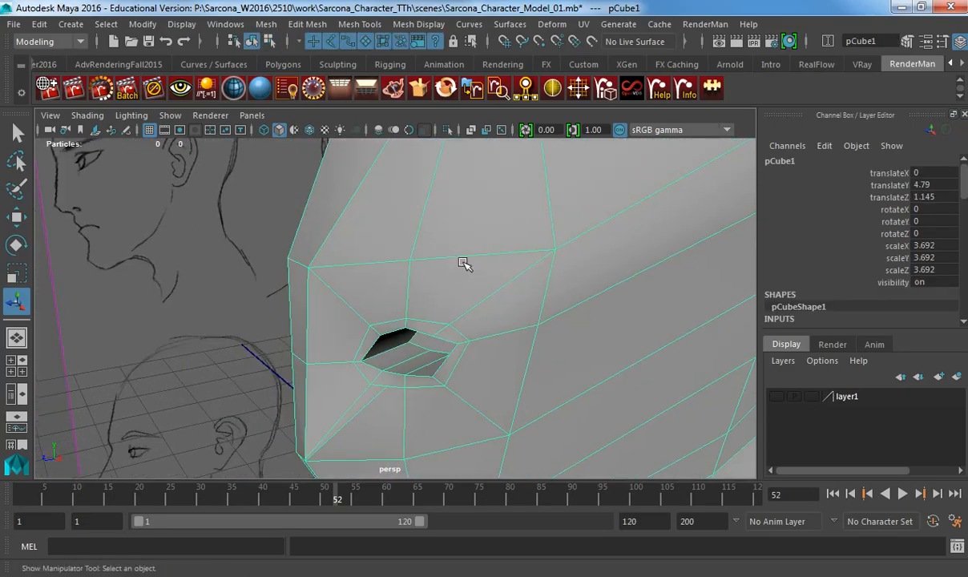
key(3)
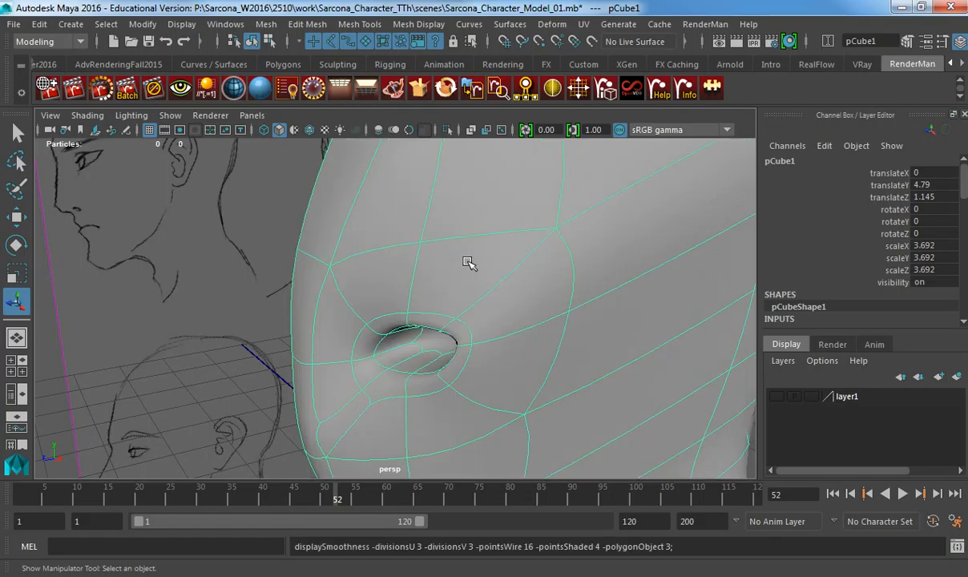
click(198, 280)
mouse_move(432, 339)
alt+mouse_down()
mouse_move(357, 329)
mouse_move(425, 384)
mouse_move(341, 397)
mouse_move(370, 361)
alt+mouse_up()
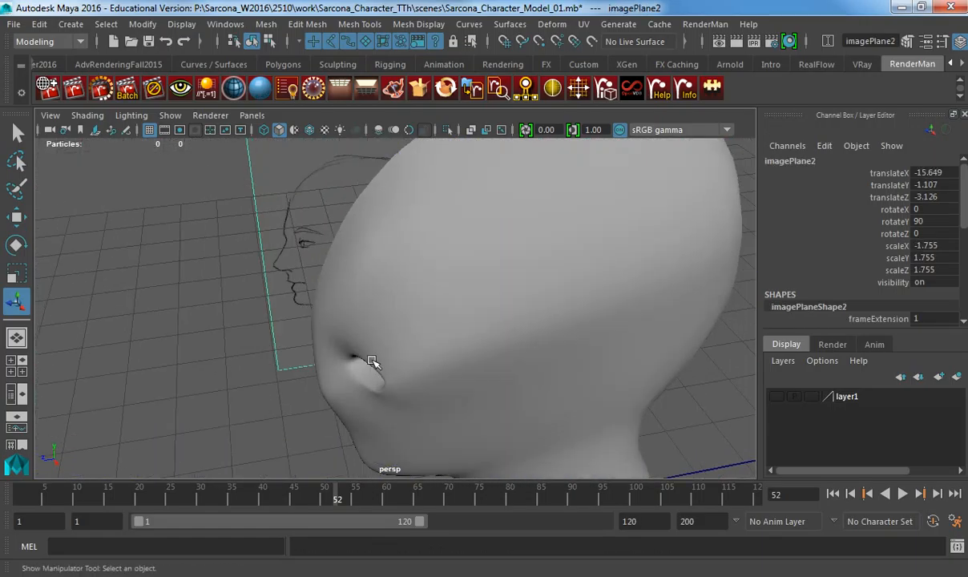
click(371, 361)
key(1)
Create a polygon sphere for the eyeball and raise it to about 3.546 in Y.
click(83, 24)
mouse_move(119, 78)
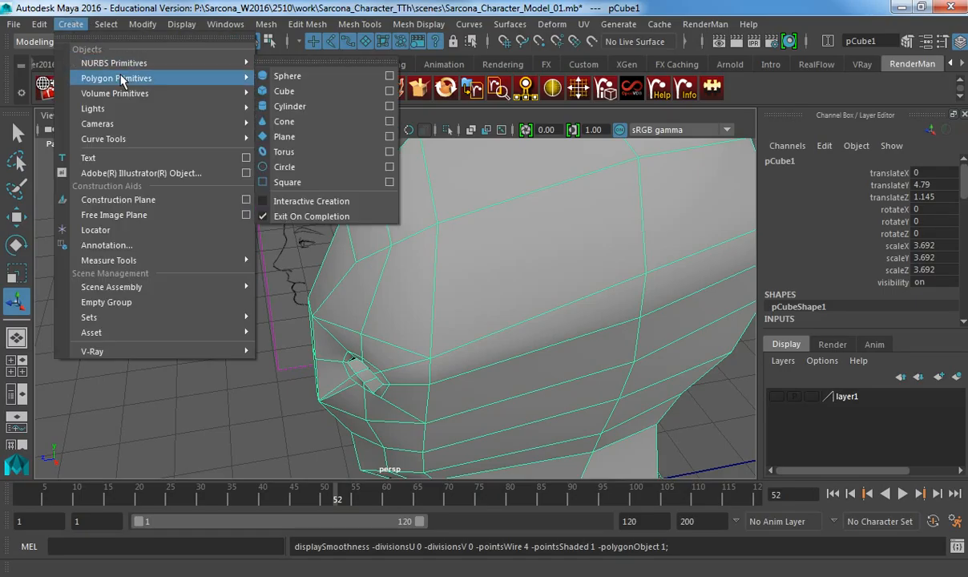
click(287, 93)
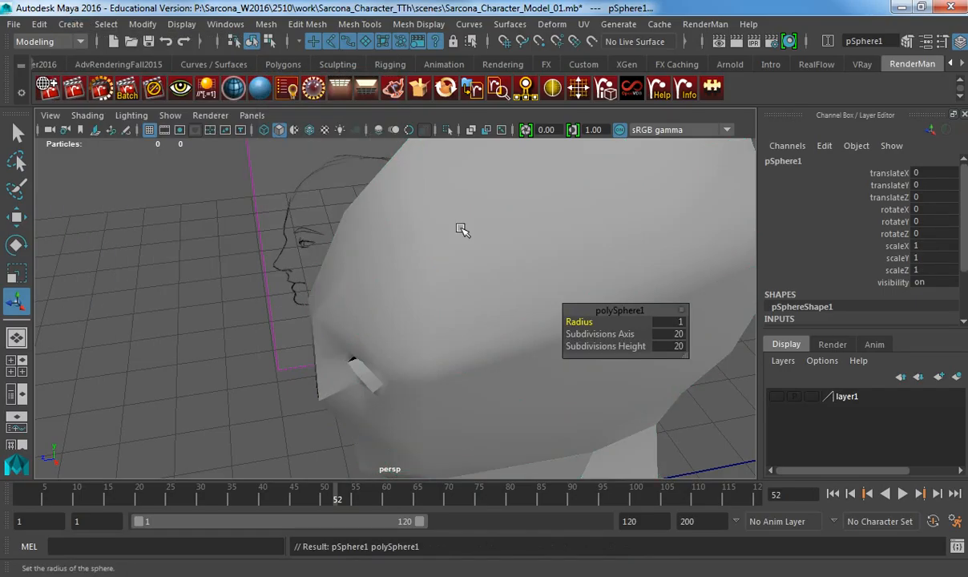
alt+drag(549, 305, 476, 340)
key(w)
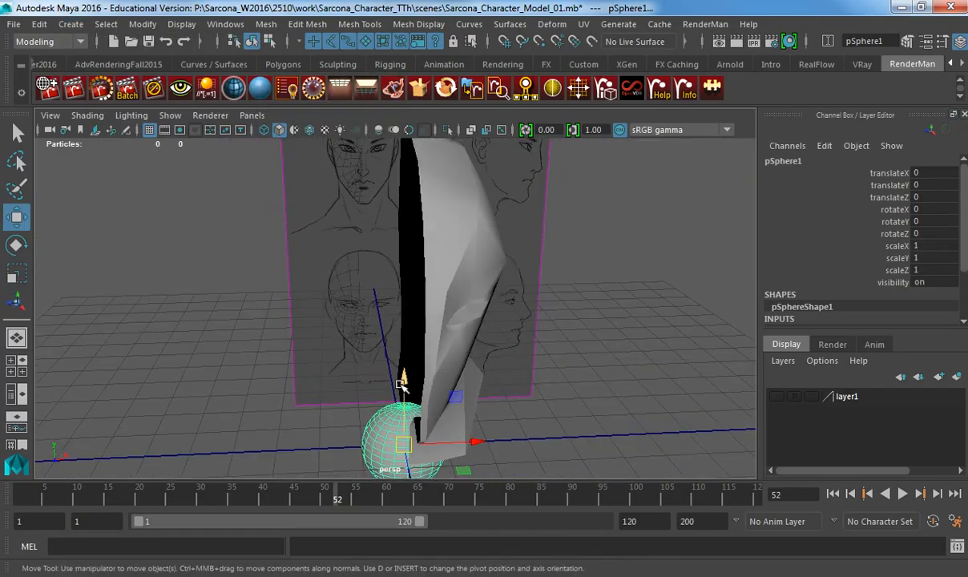
drag(403, 375, 391, 223)
Move the eyeball sphere forward and up to the eye opening, at about Y 4.235 and Z 2.39.
alt+drag(415, 298, 427, 344)
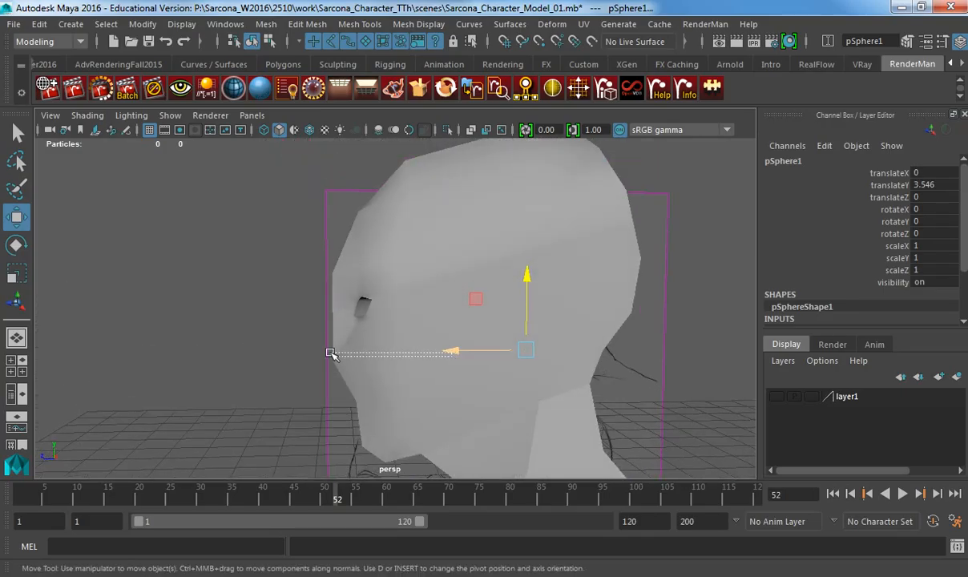
drag(330, 352, 329, 352)
key(ctrl+z)
drag(453, 354, 320, 350)
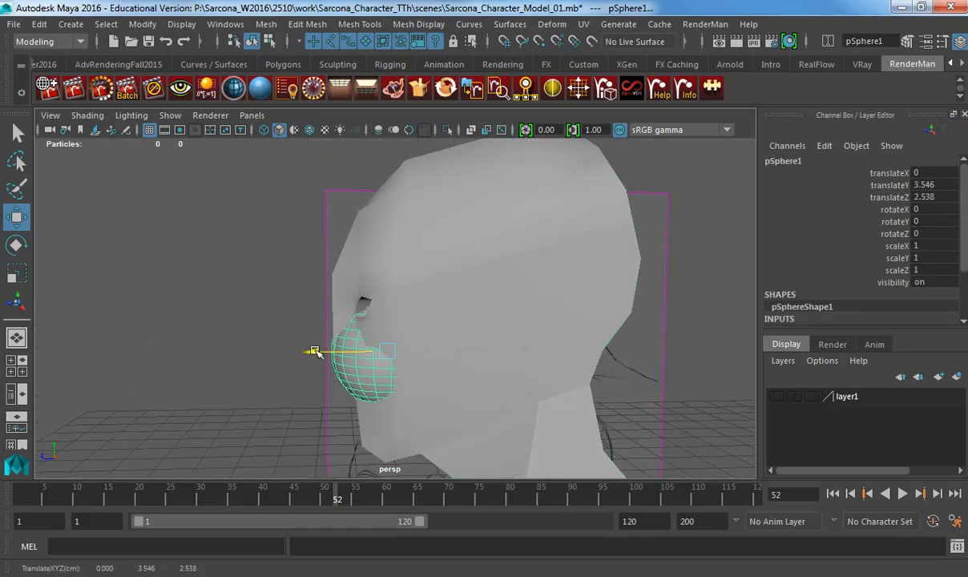
drag(400, 262, 402, 244)
Scale the eyeball sphere down uniformly to about 0.602.
key(r)
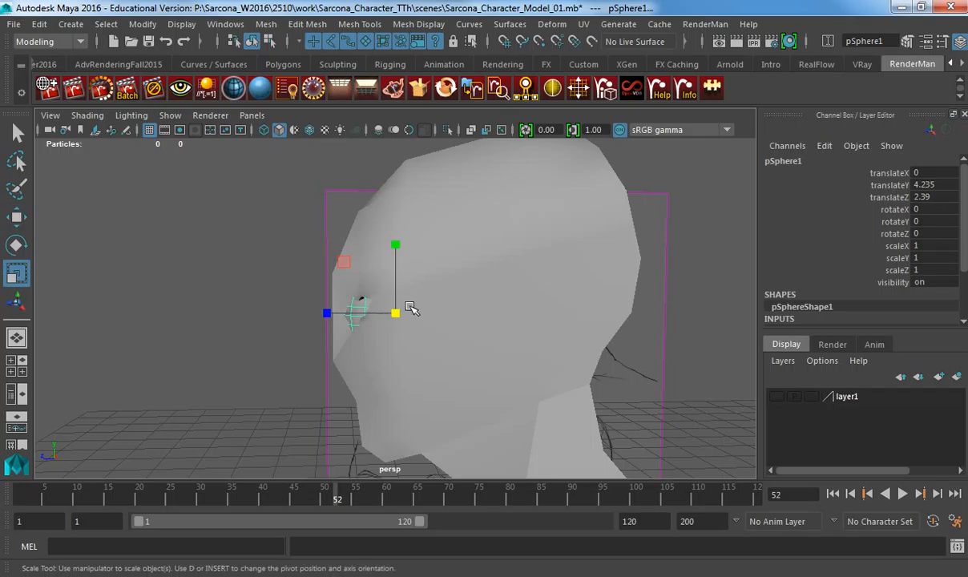
drag(392, 314, 402, 352)
key(space)
key(space)
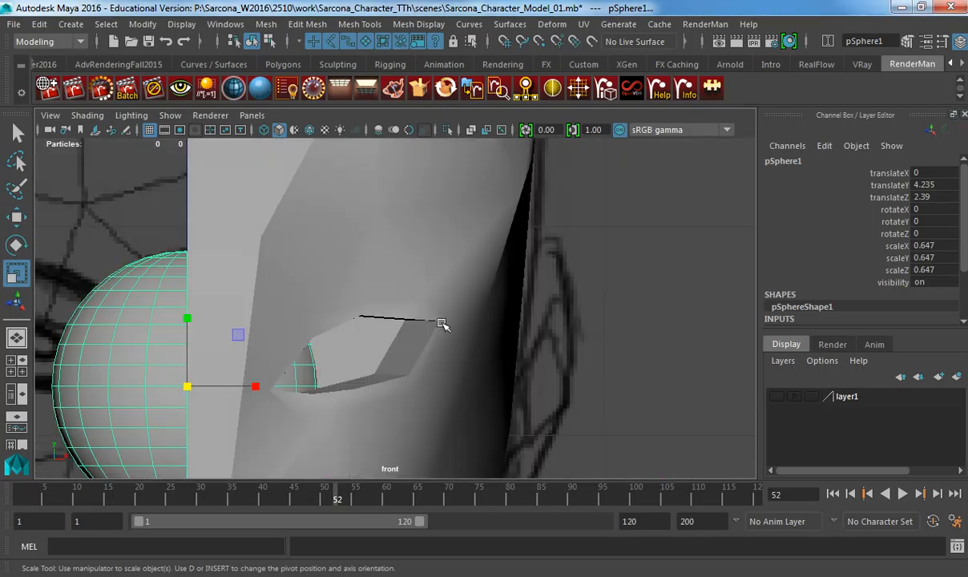
alt+right_drag(380, 331, 293, 374)
middle_drag(317, 374, 357, 349)
Position the eyeball sphere behind the eye opening at about X 0.738, Y 4.446 and Z 2.624.
key(w)
drag(307, 322, 378, 295)
key(space)
key(space)
key(space)
alt+drag(395, 328, 465, 332)
Move the eyeball sphere back along Z, deeper into the head, using the side view reference.
key(space)
key(space)
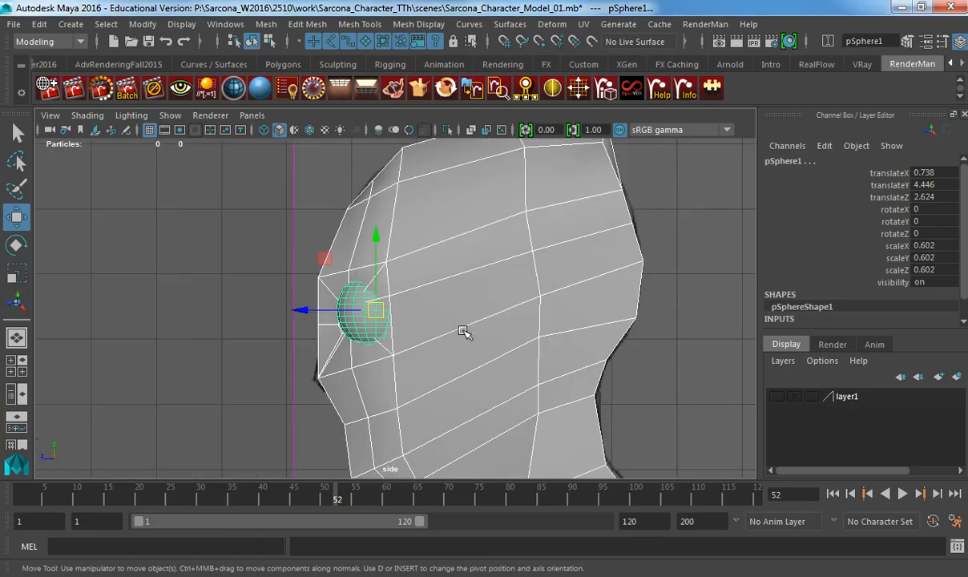
key(4)
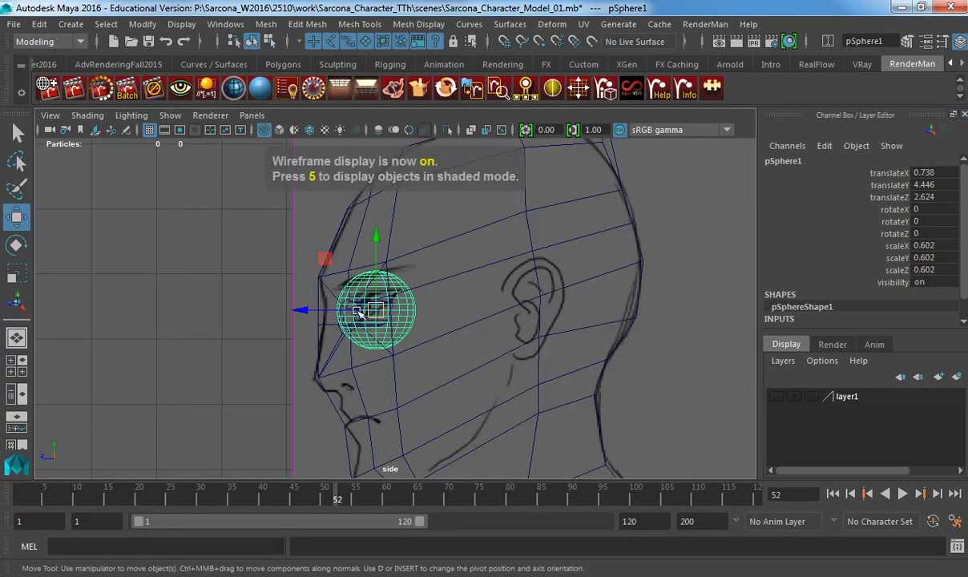
drag(367, 312, 371, 312)
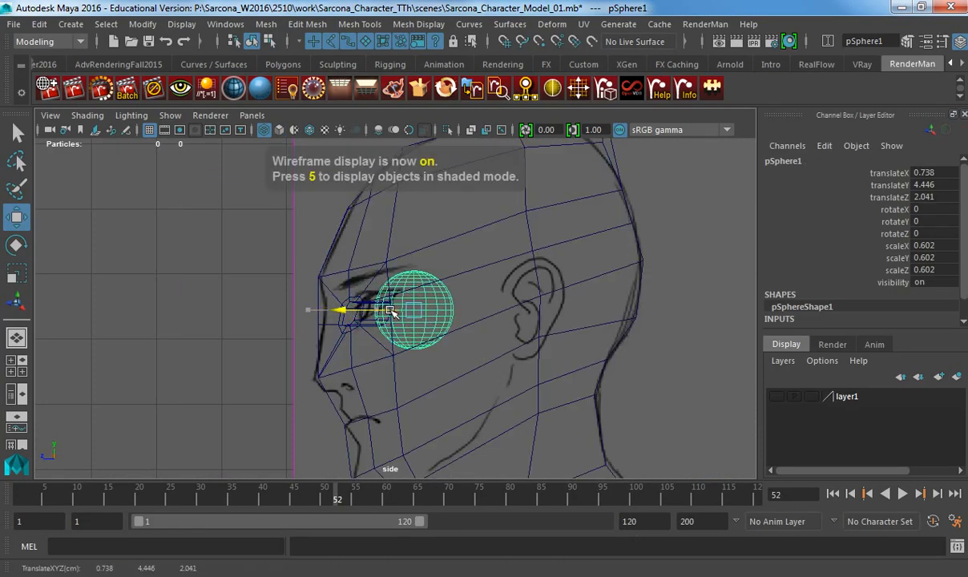
click(353, 281)
key(5)
click(324, 258)
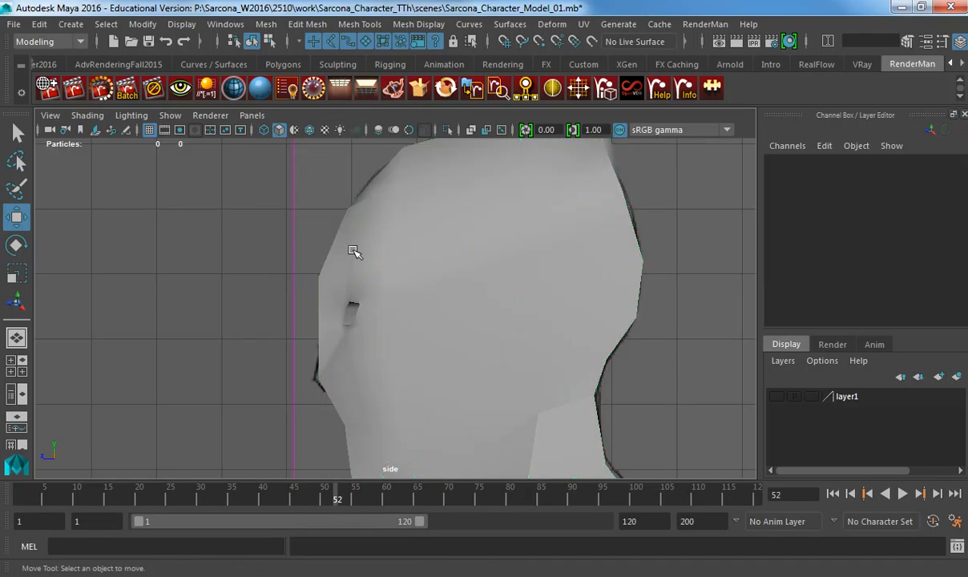
Select the vertices of the eye opening in side view and move them back onto the eyeball, at about Y 4.373 and Z 2.546.
right_drag(353, 249, 294, 151)
key(4)
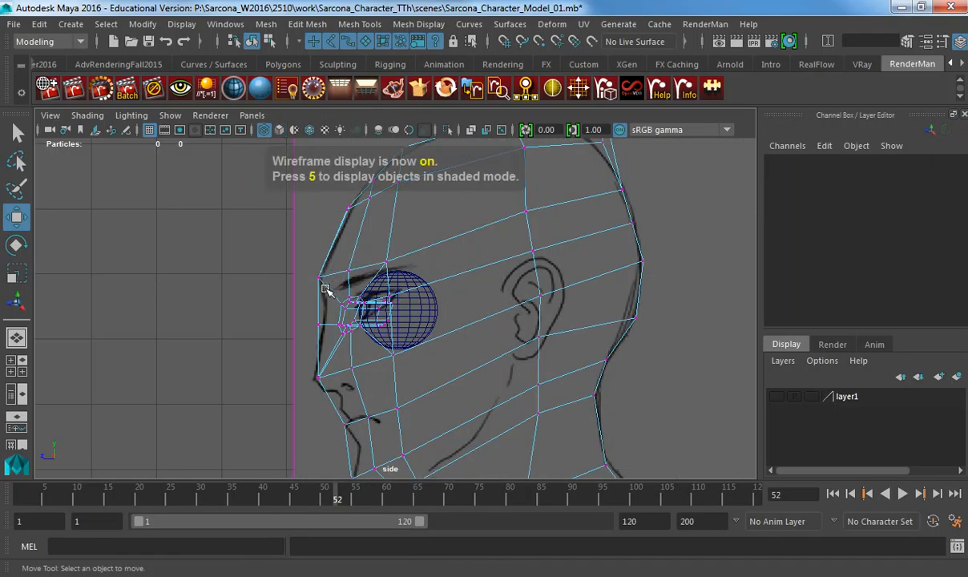
drag(401, 324, 401, 325)
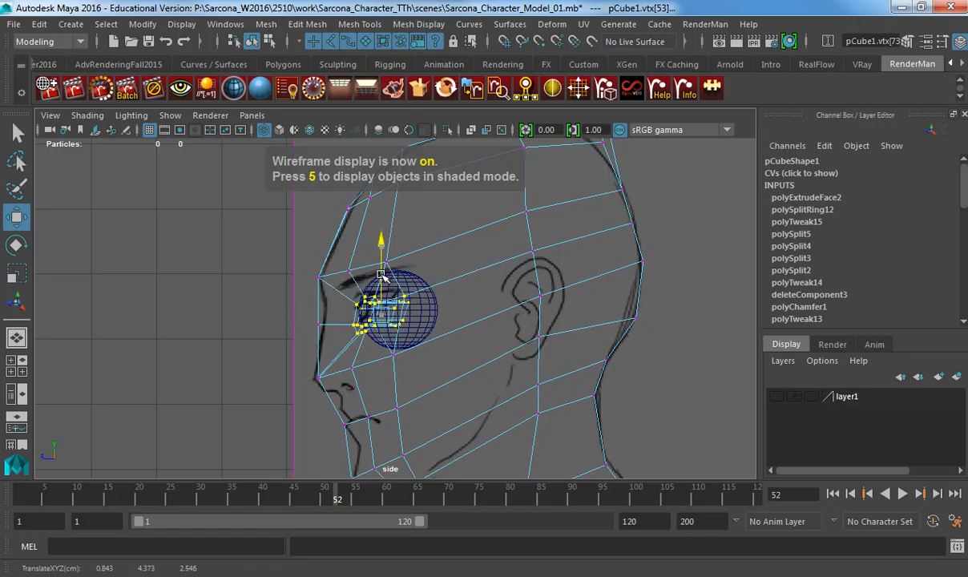
key(space)
drag(383, 273, 381, 231)
key(5)
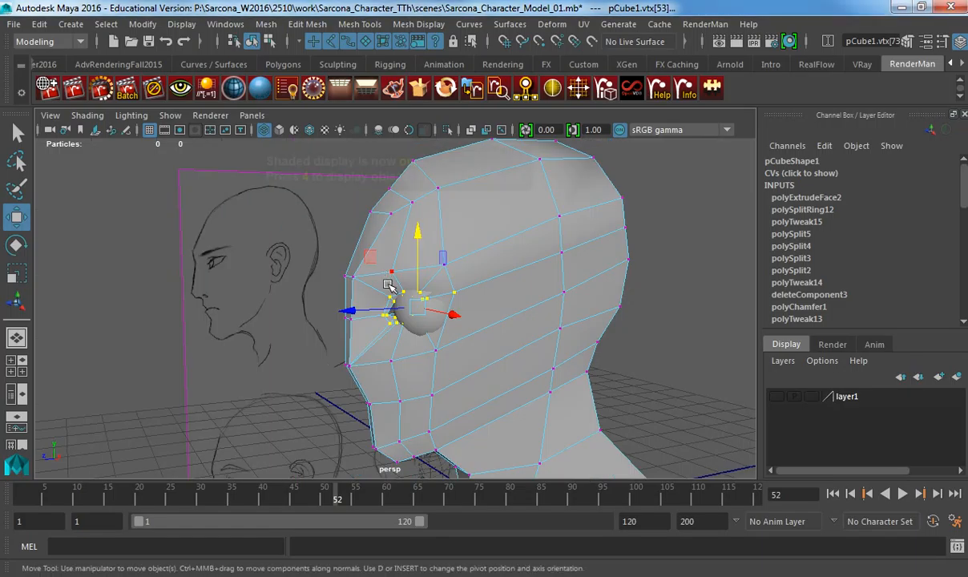
Select the vertices at the upper outer corner of the eye opening and pull them forward along Z over the eyeball.
key(f)
alt+drag(385, 309, 483, 334)
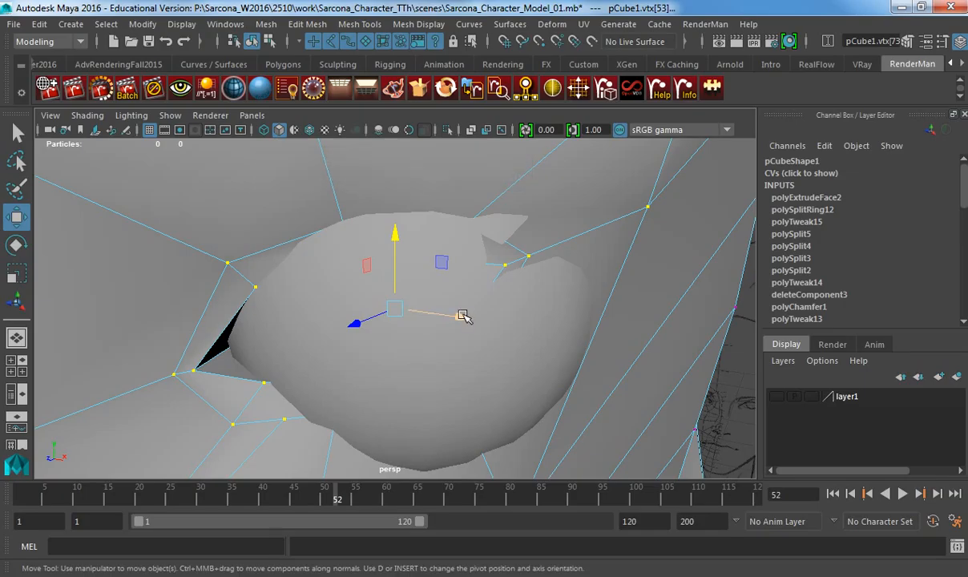
key(4)
alt+drag(460, 288, 270, 241)
drag(371, 367, 389, 399)
alt+drag(298, 335, 557, 349)
alt+right_drag(556, 349, 462, 328)
key(5)
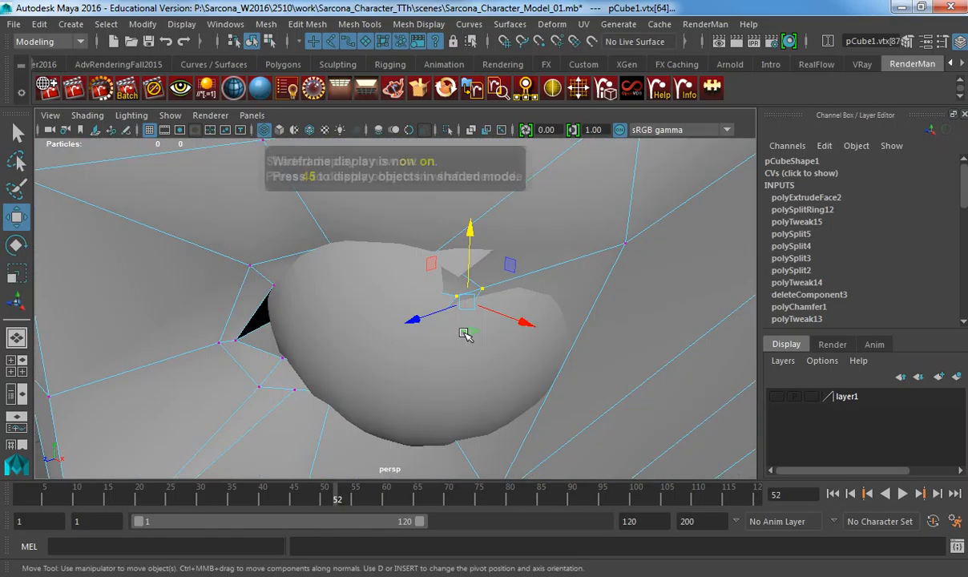
mouse_move(422, 318)
mouse_down()
mouse_move(406, 318)
mouse_move(435, 319)
mouse_move(426, 320)
mouse_up()
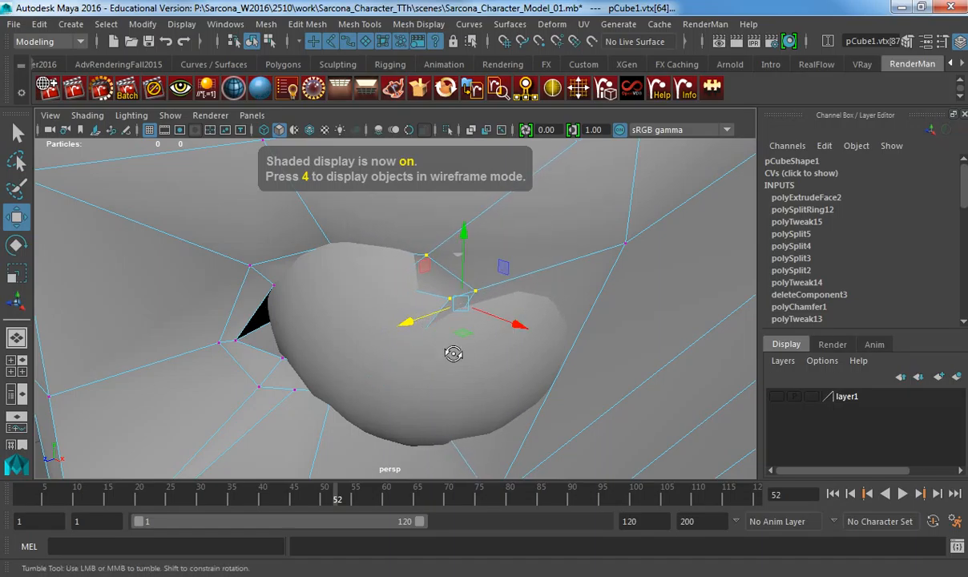
Move the eyeball sphere inward along X, toward the nose, so it sits behind the eye opening.
mouse_move(453, 353)
alt+mouse_down()
mouse_move(494, 328)
mouse_move(440, 340)
alt+mouse_up()
click(439, 339)
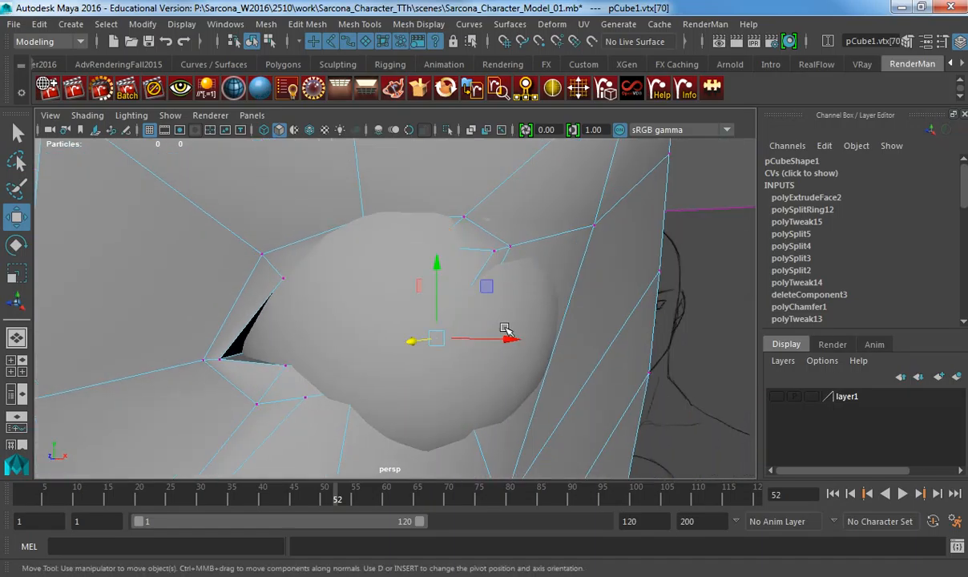
click(452, 364)
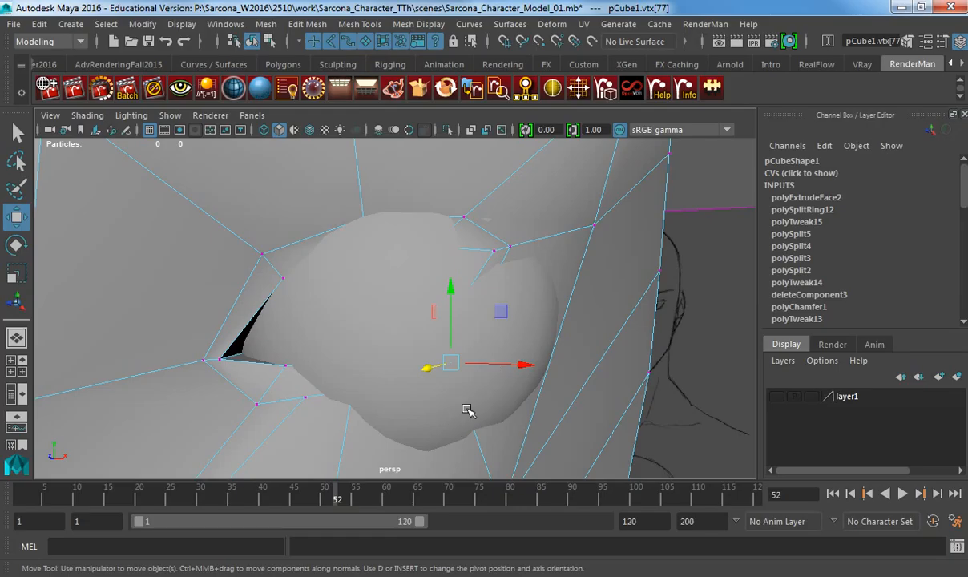
click(502, 430)
drag(473, 318, 432, 308)
click(484, 321)
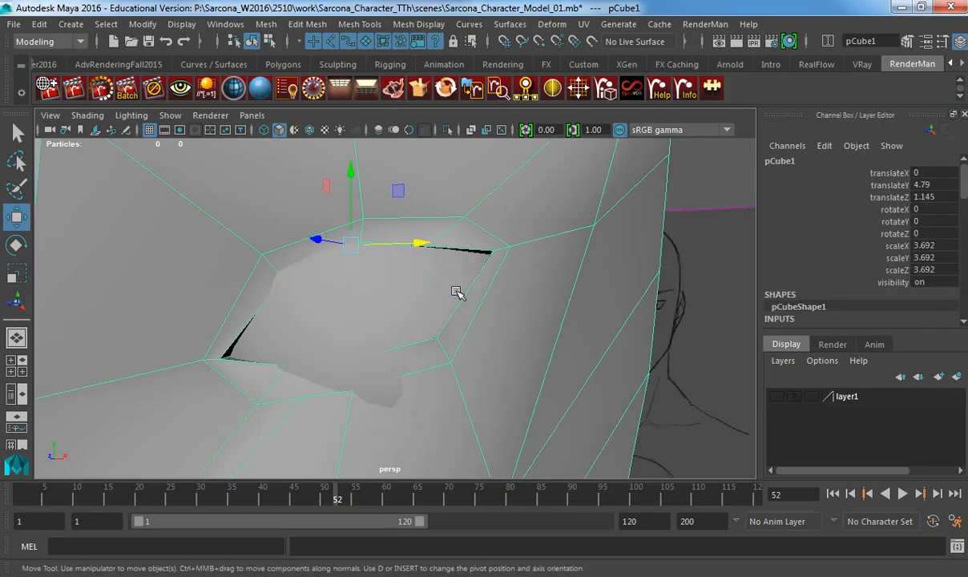
Pull the outer edges of the lower eyelid forward to about Z 2.775.
right_drag(456, 291, 402, 299)
right_drag(496, 156, 497, 112)
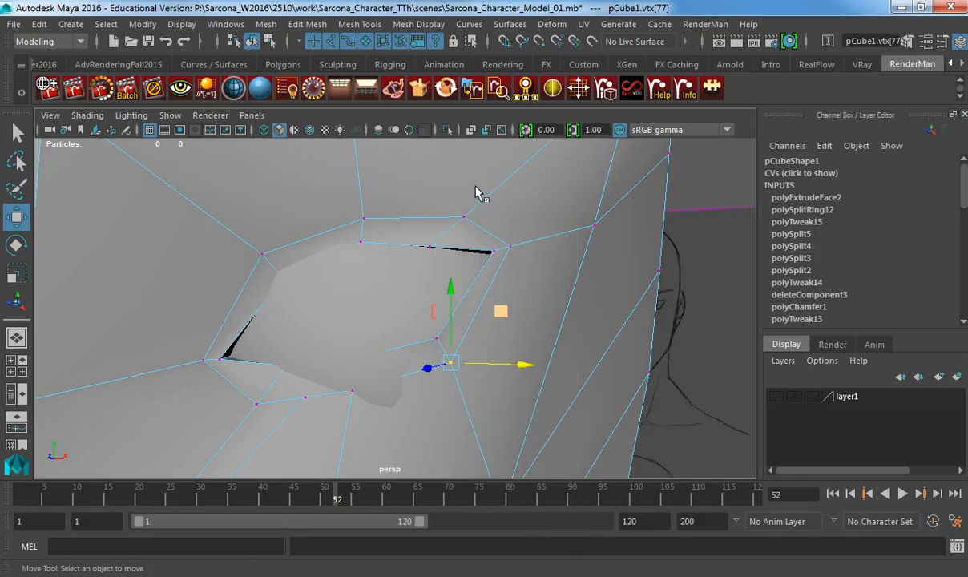
click(417, 367)
drag(395, 365, 372, 373)
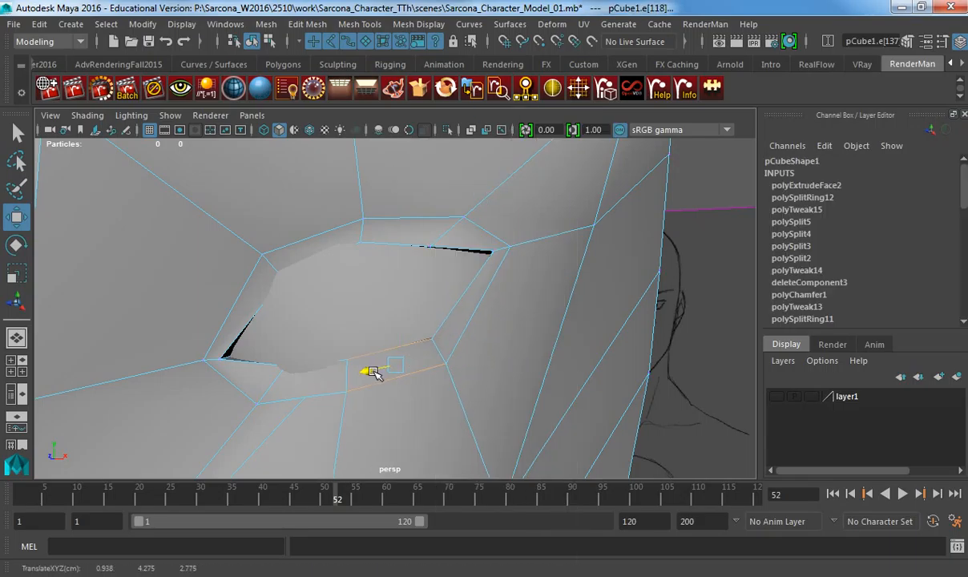
Pull the inner edges of the lower eyelid forward to about Z 2.898, and the inner upper eyelid edge forward in front of the eyeball.
click(296, 368)
click(312, 396)
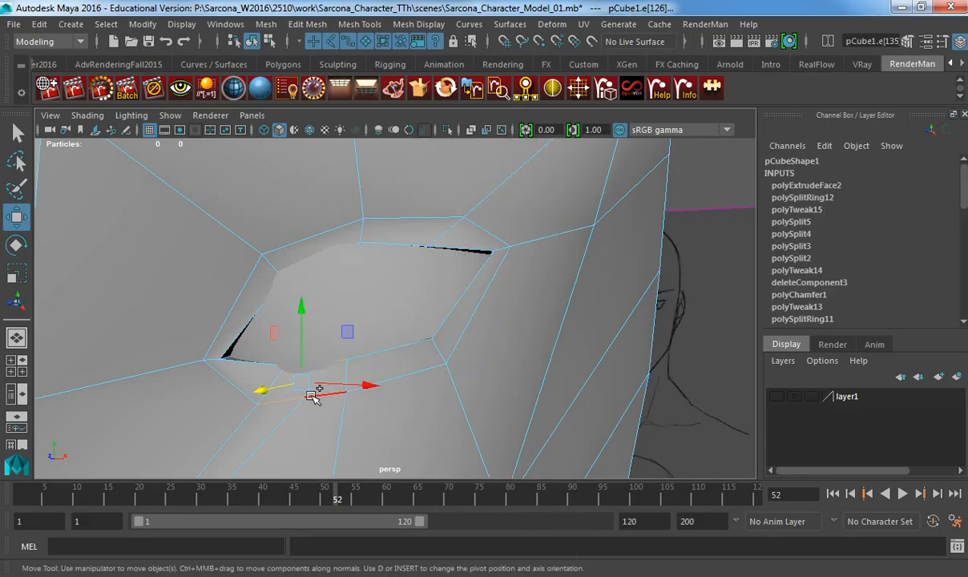
drag(274, 391, 267, 388)
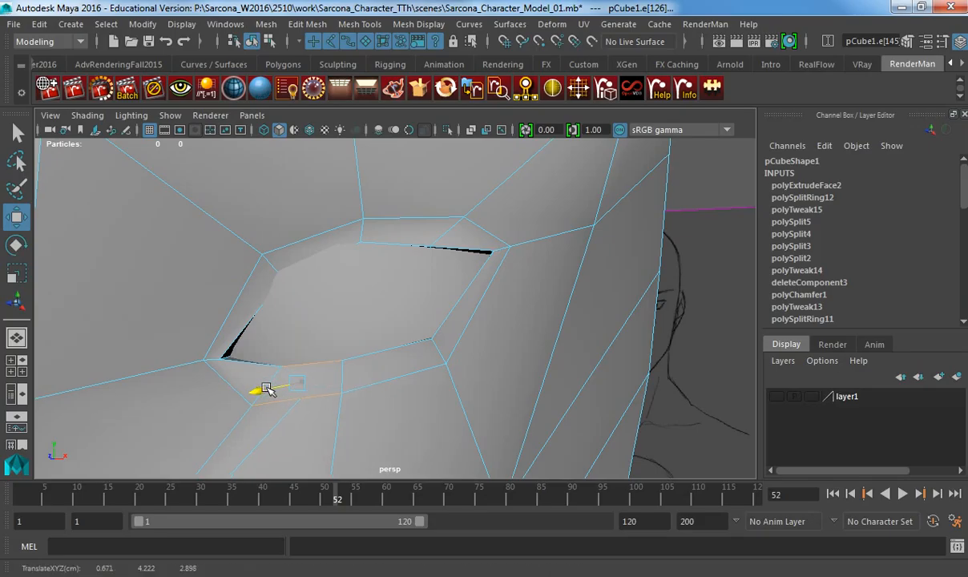
click(312, 261)
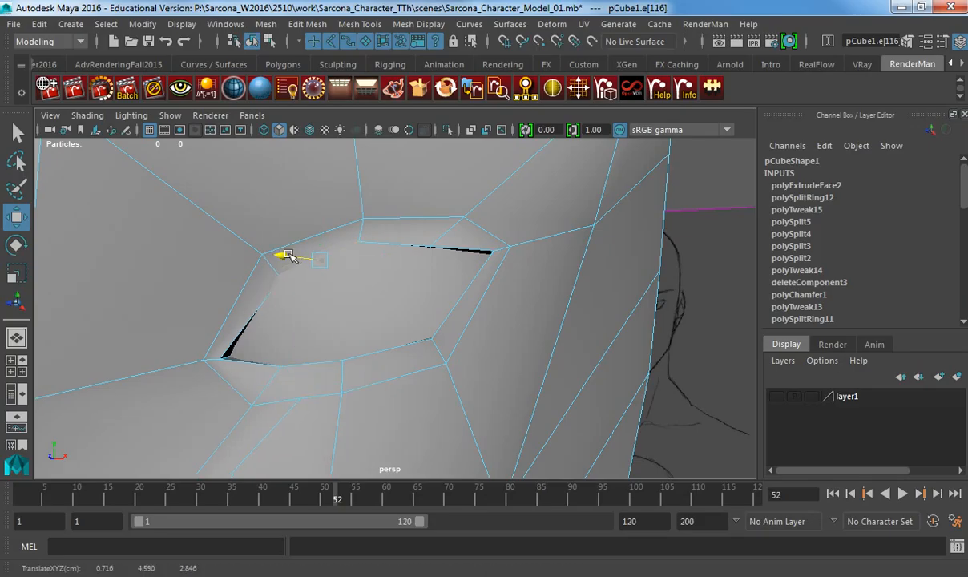
drag(282, 254, 277, 254)
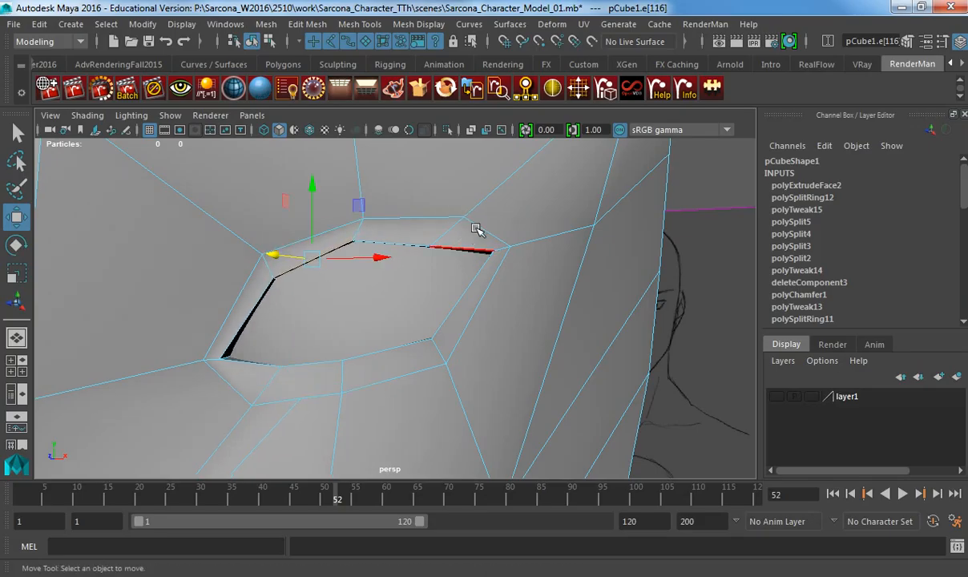
Preview the head with smoothing and examine how the eyelids wrap around the eyeball, then return to the unsmoothed display.
key(F8)
key(3)
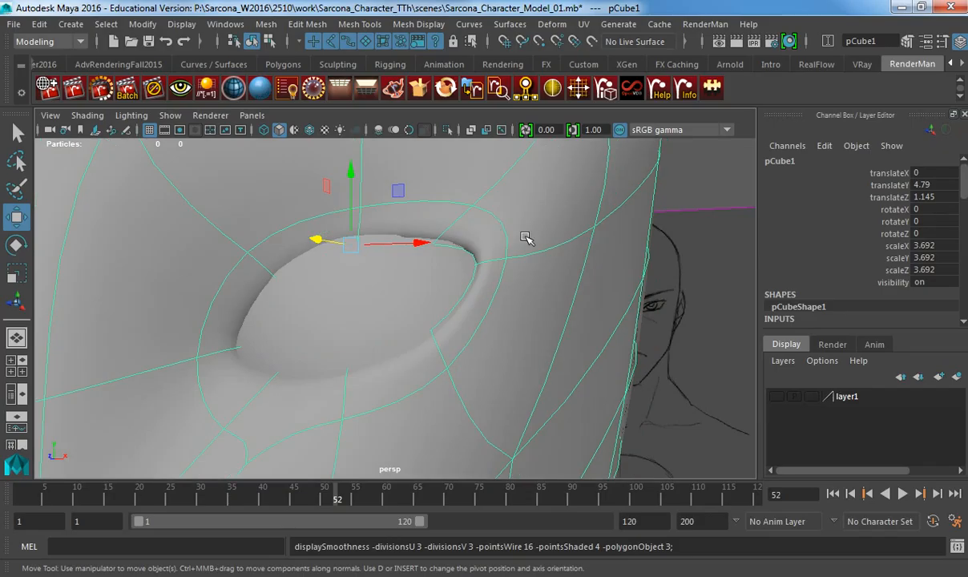
click(701, 185)
alt+drag(630, 297, 666, 299)
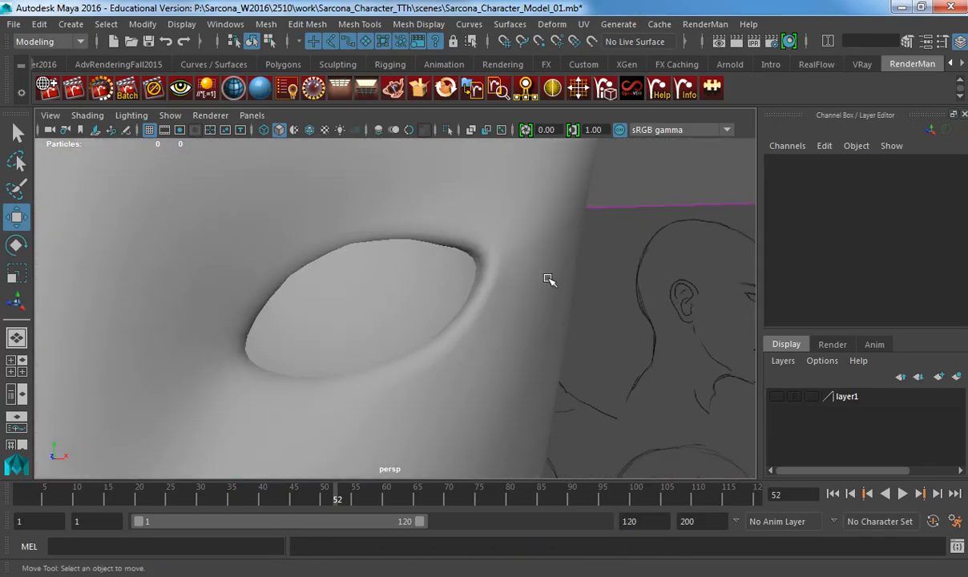
alt+right_drag(547, 280, 306, 312)
alt+drag(307, 315, 305, 327)
alt+right_drag(305, 328, 518, 303)
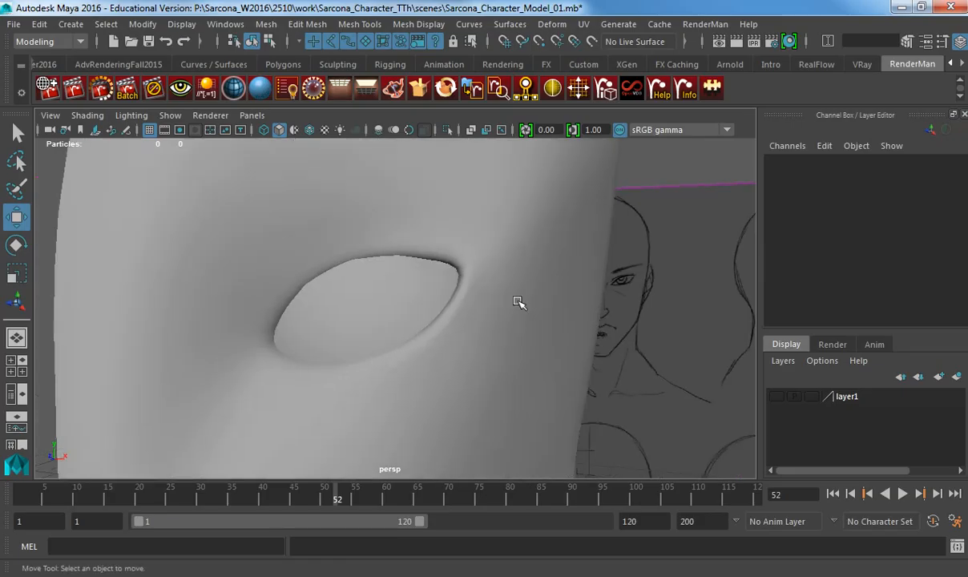
click(475, 295)
key(1)
Insert two edge loops around the eye, one just inside and one just outside the rim of the opening, and accept the autosave.
alt+drag(425, 309, 397, 309)
alt+right_drag(397, 309, 387, 235)
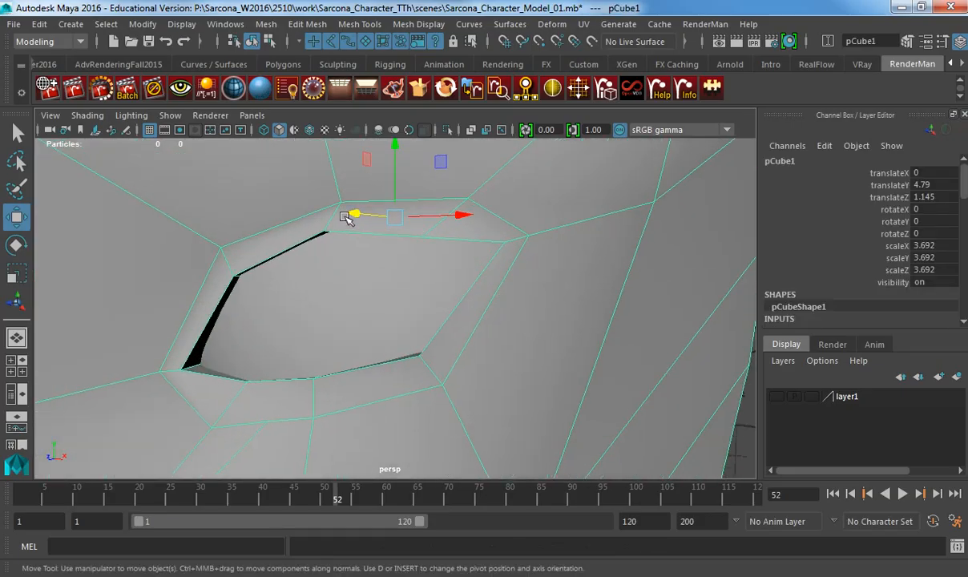
key(t)
shift+right_drag(333, 218, 320, 229)
drag(335, 224, 351, 188)
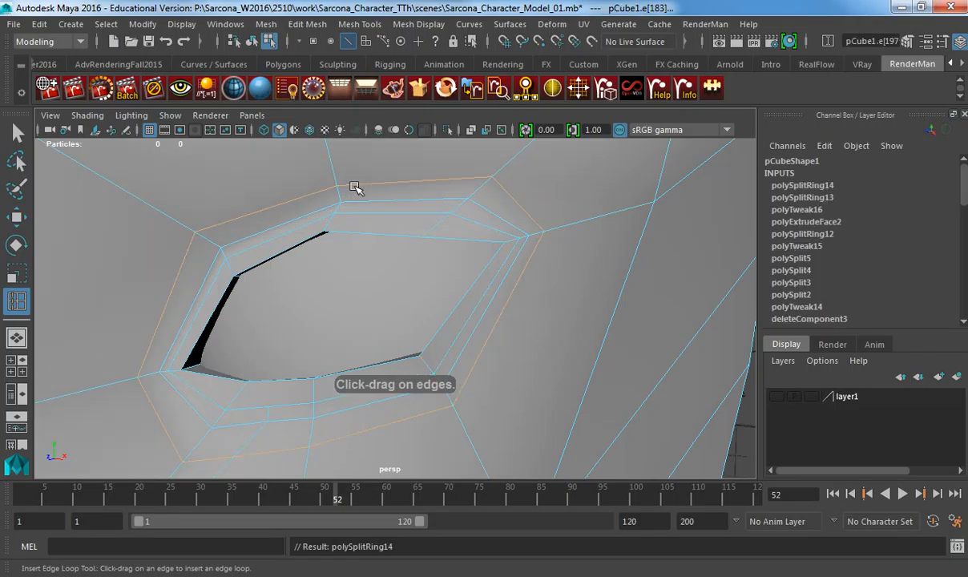
key(w)
click(370, 182)
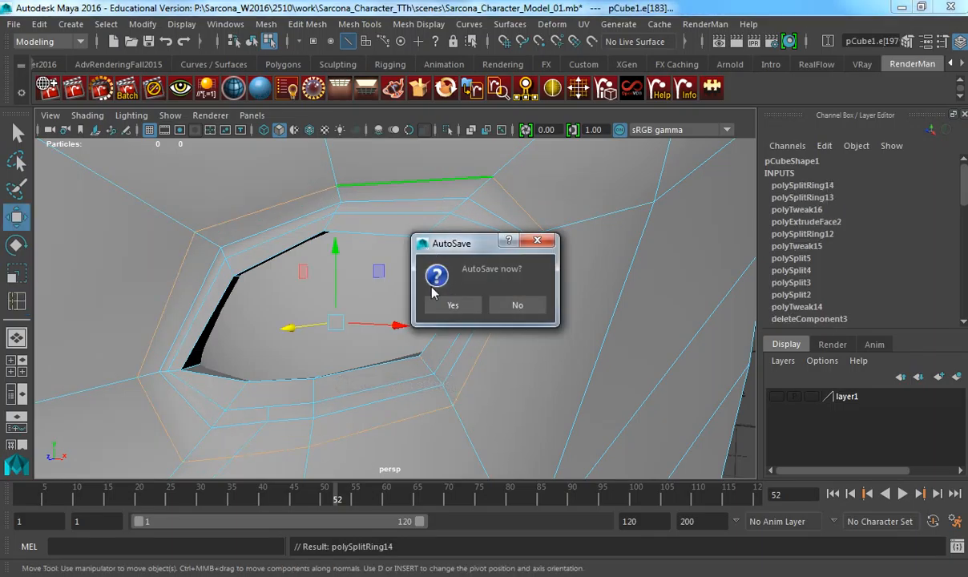
click(453, 305)
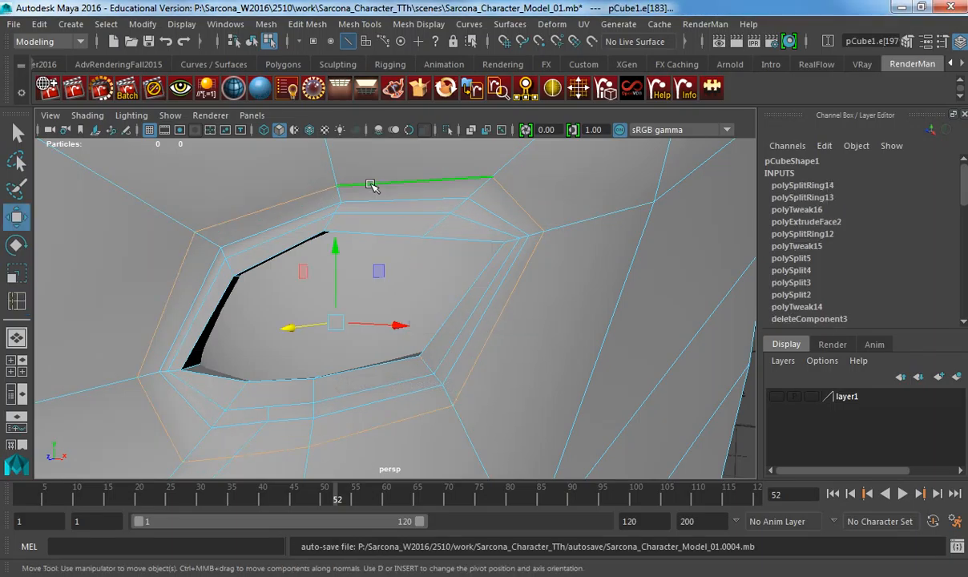
Adjust the upper edges of the outer eye loop and shift the upper eyelid rim edges vertically to about Y 4.642.
shift+click(310, 194)
alt+drag(312, 201, 318, 254)
drag(256, 236, 244, 265)
click(333, 225)
shift+click(280, 237)
drag(294, 210, 292, 218)
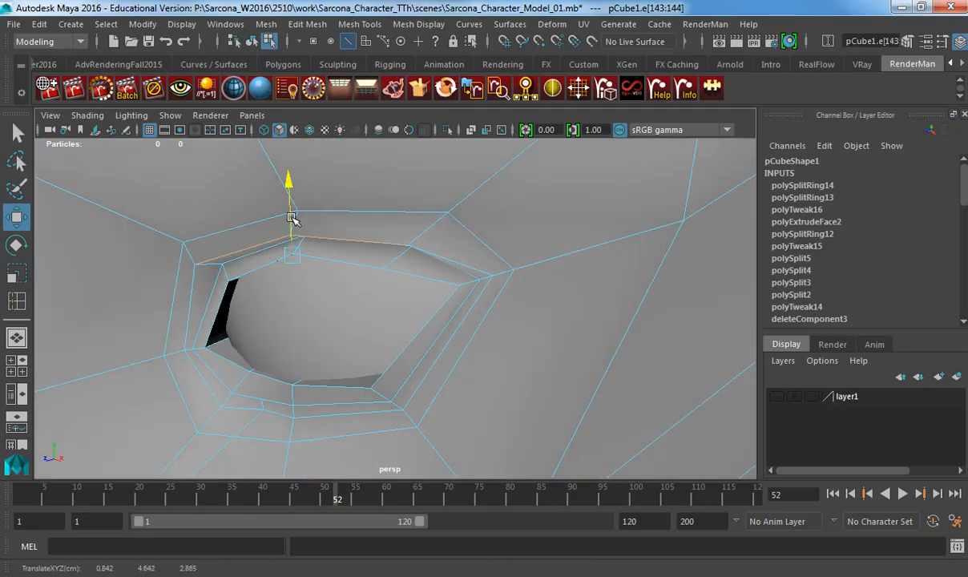
Adjust the inner loop edges of the lower eyelid and delete the redundant edge running from the lower eyelid down the cheek.
drag(261, 264, 319, 312)
click(314, 306)
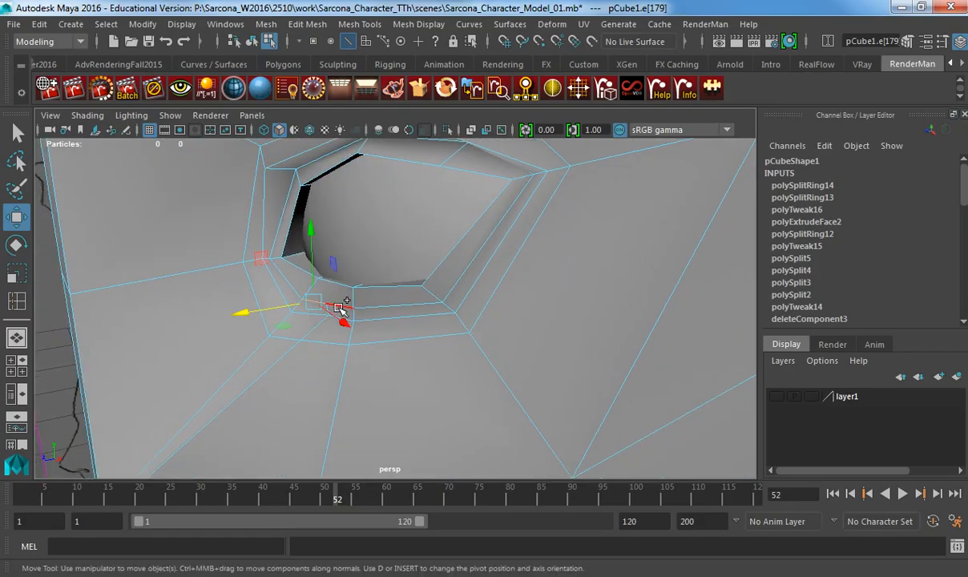
shift+click(380, 305)
drag(313, 310, 349, 274)
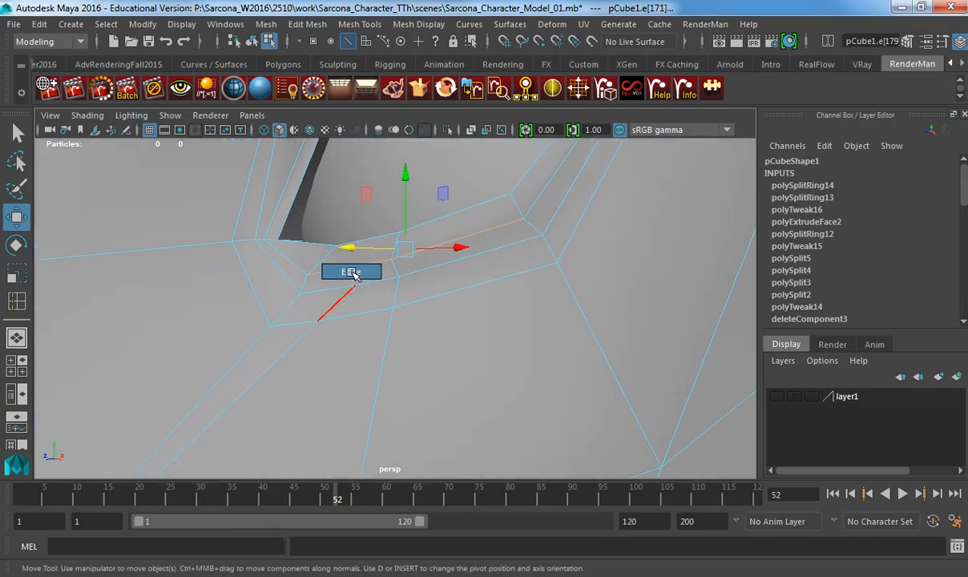
click(350, 276)
key(Delete)
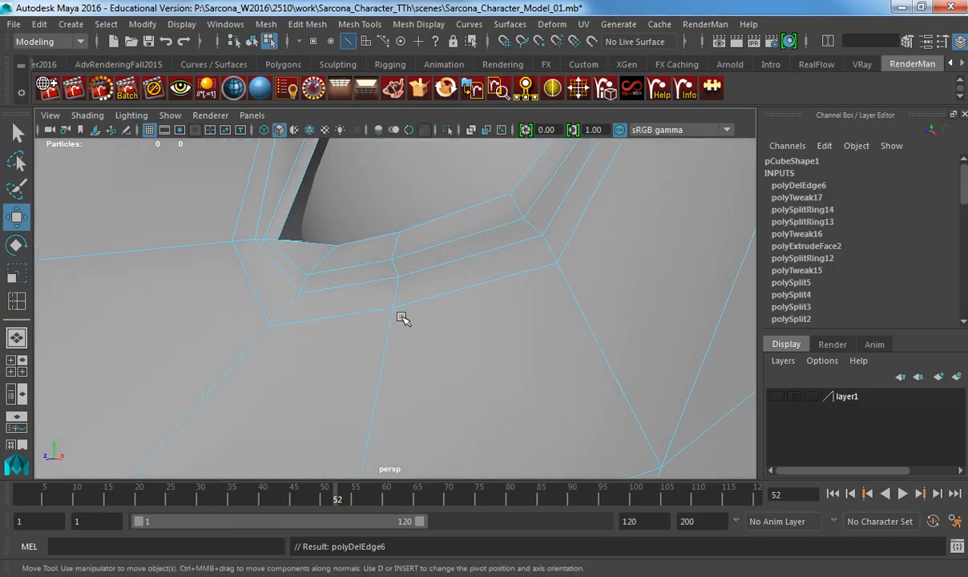
Adjust the lower eyelid vertices near the inner corner of the eye.
mouse_move(434, 283)
alt+mouse_down()
mouse_move(432, 296)
mouse_move(439, 266)
mouse_move(428, 369)
mouse_move(501, 255)
mouse_move(530, 232)
mouse_move(538, 192)
mouse_move(447, 217)
mouse_move(446, 275)
mouse_move(497, 238)
mouse_move(436, 274)
alt+mouse_up()
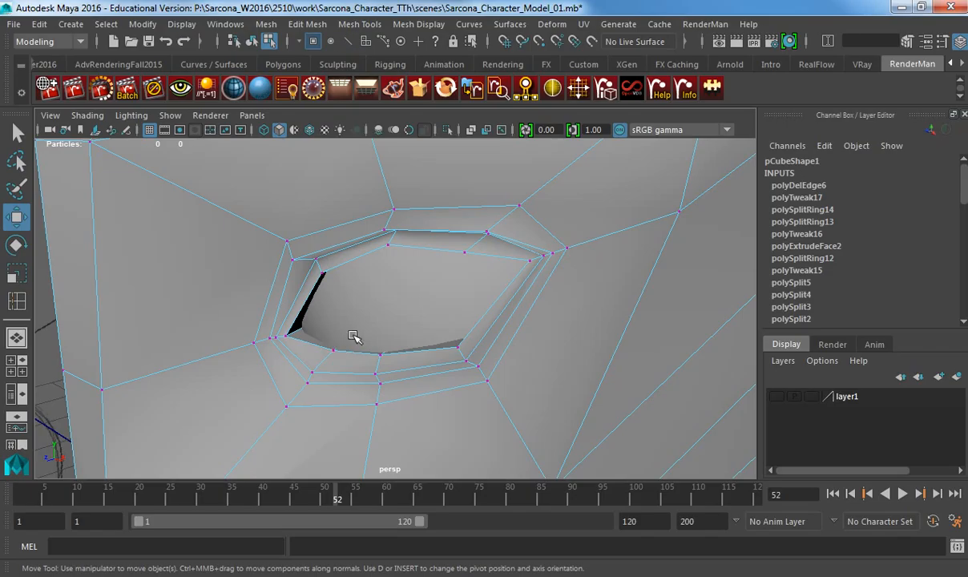
drag(310, 385, 319, 380)
mouse_move(314, 383)
alt+mouse_down()
mouse_move(339, 376)
mouse_move(327, 372)
alt+mouse_up()
key(5)
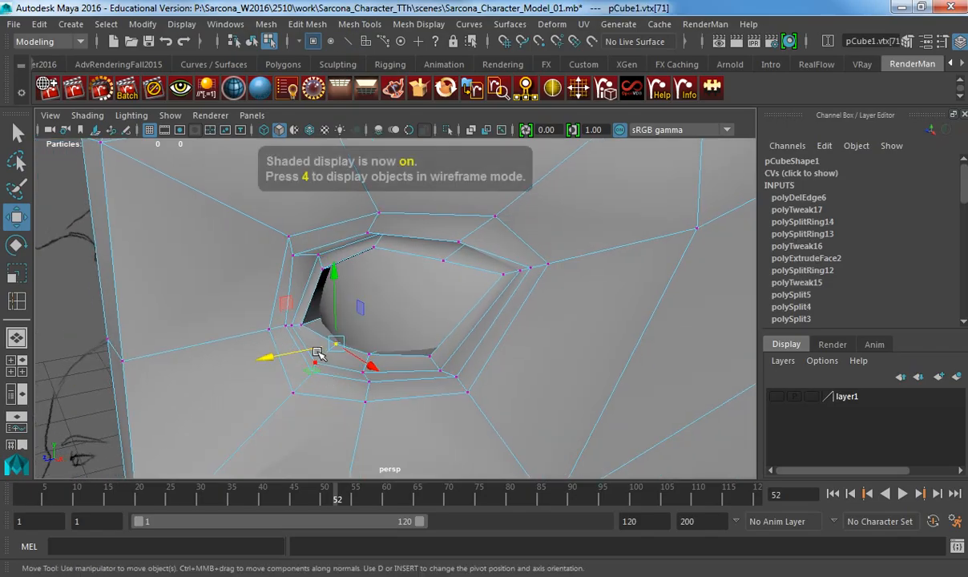
key(4)
key(5)
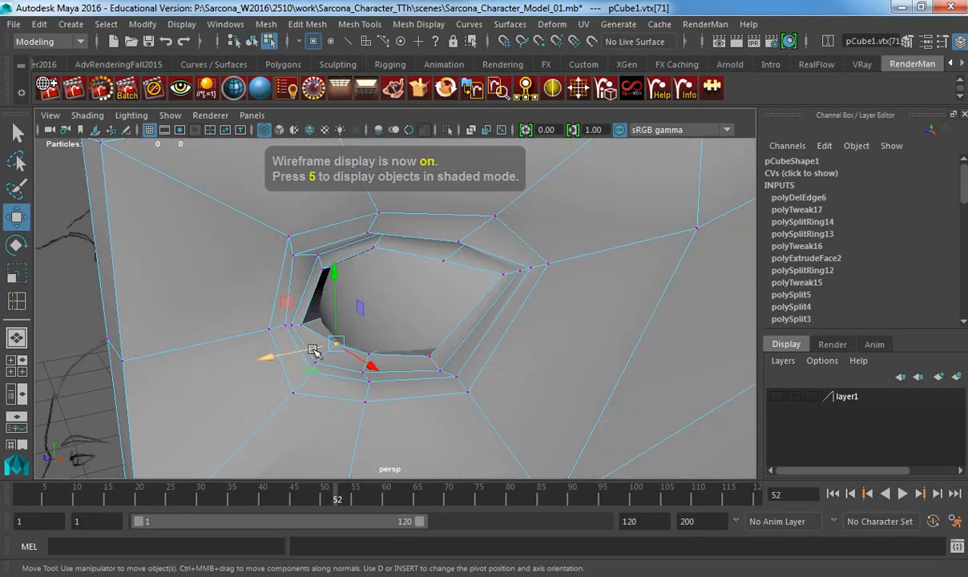
Preview the head with smoothing and inspect the shape of the eyelids around the eyeball.
key(3)
key(F8)
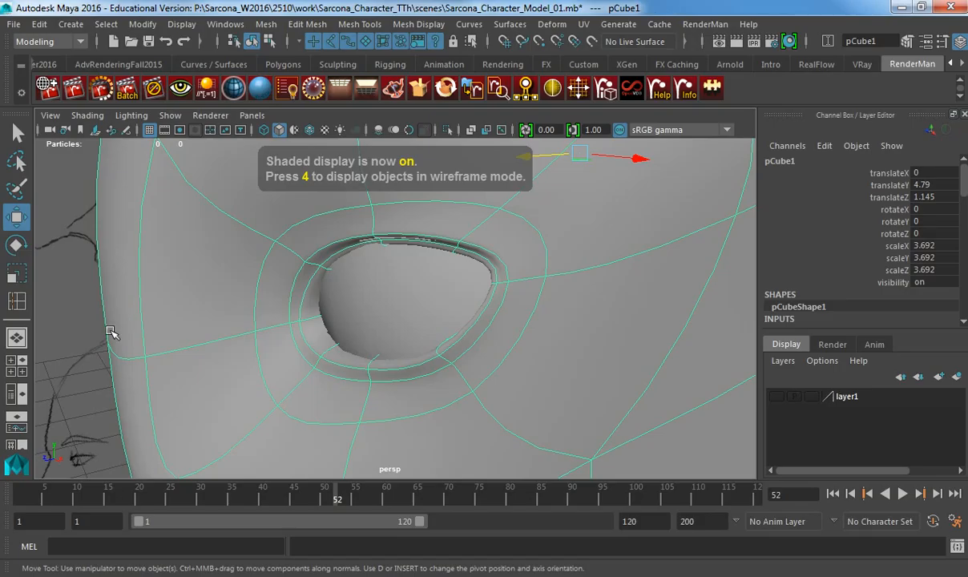
click(86, 344)
alt+right_drag(277, 353, 248, 335)
mouse_move(337, 343)
alt+mouse_down()
mouse_move(444, 349)
mouse_move(432, 274)
mouse_move(344, 337)
alt+mouse_up()
scroll(547, 341, up, 5)
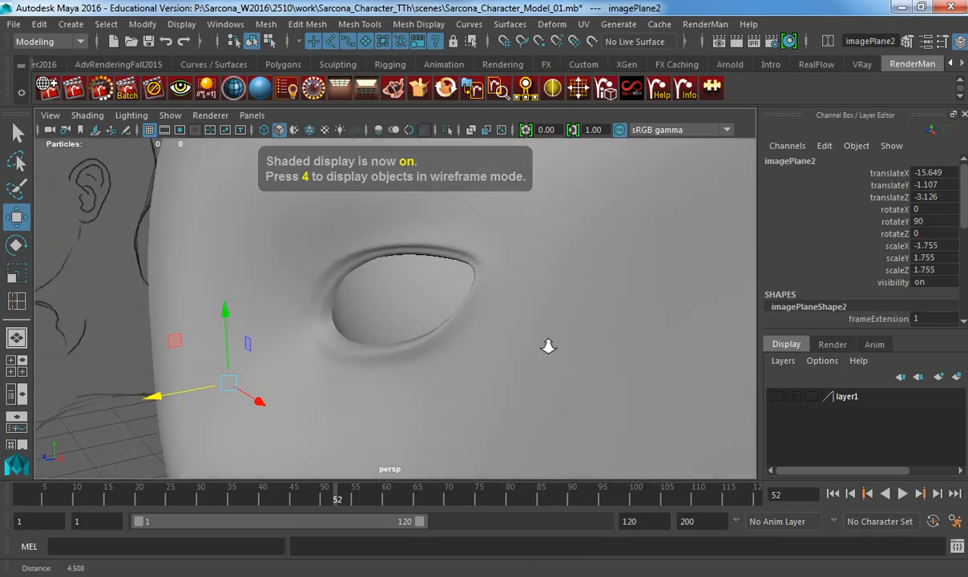
Return the head to unsmoothed display and select the eyelid vertices at the outer corner of the eye.
alt+drag(549, 298, 665, 292)
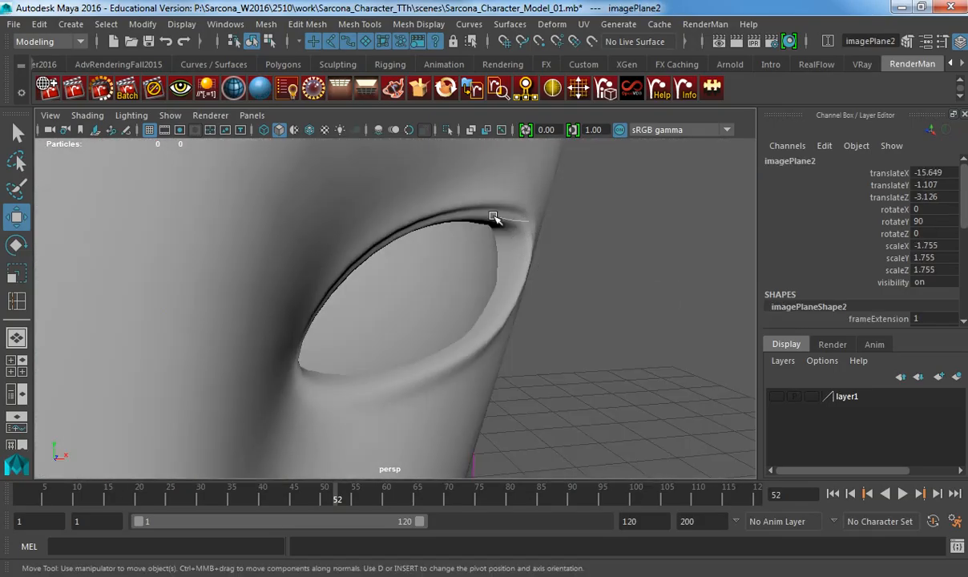
right_drag(529, 221, 493, 215)
key(1)
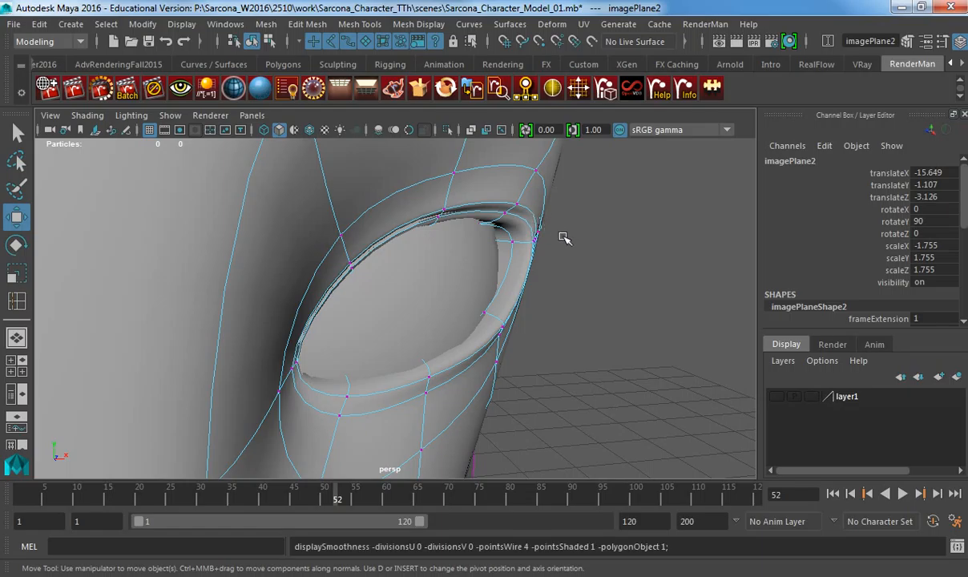
alt+drag(564, 238, 518, 273)
key(1)
key(1)
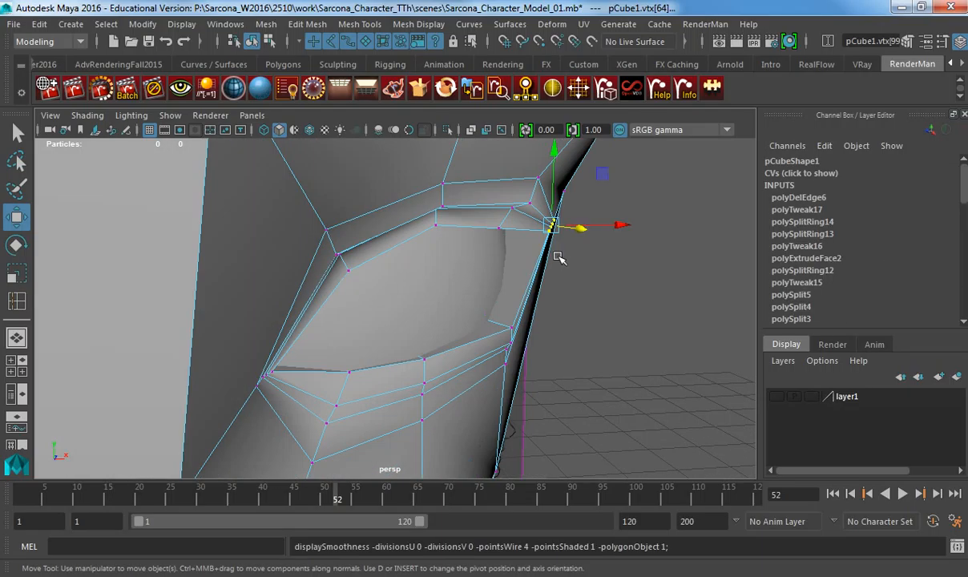
alt+drag(562, 249, 519, 240)
key(F10)
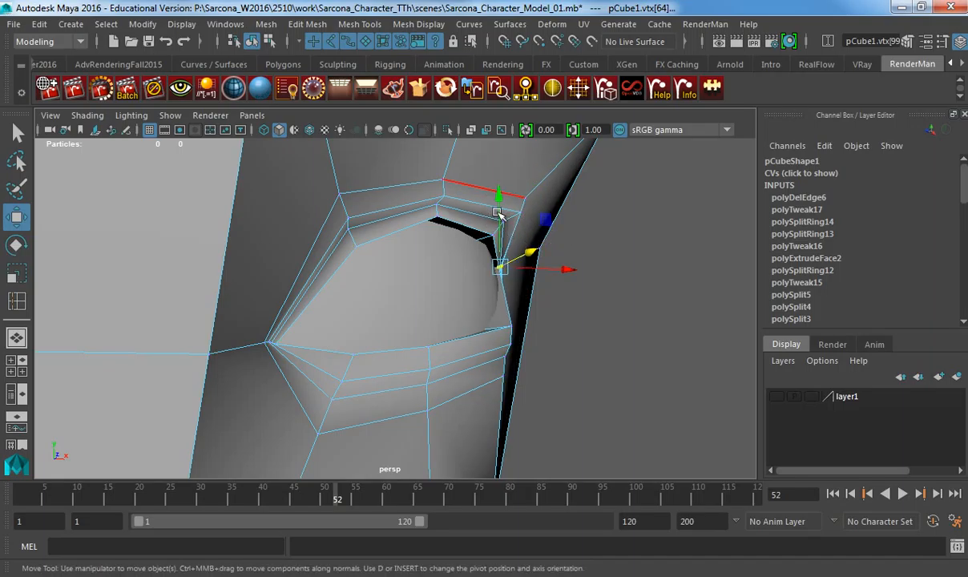
Select the two inner rim edges of the upper eyelid and move them along Z to about 2.554.
click(511, 224)
key(q)
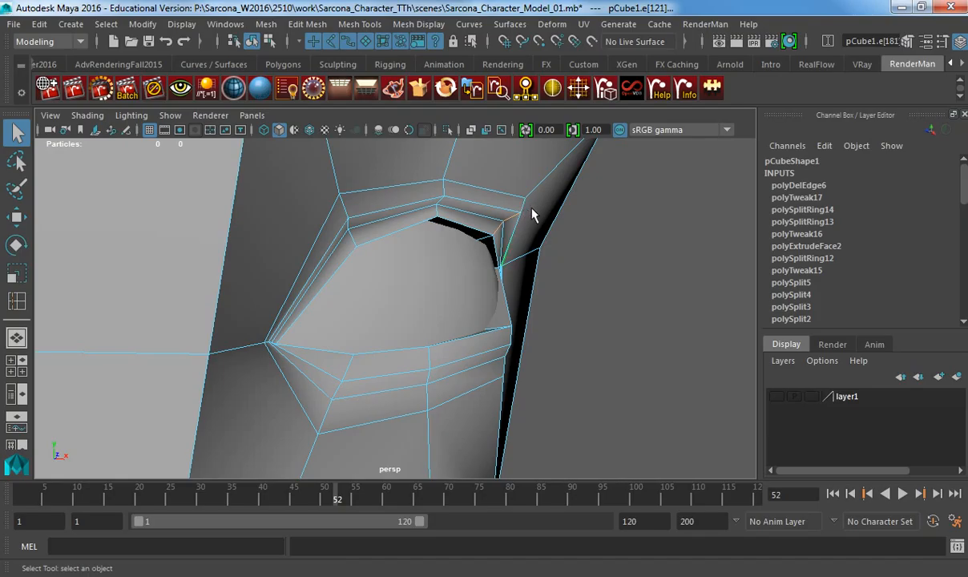
mouse_move(517, 216)
alt+mouse_down()
mouse_move(620, 181)
mouse_move(517, 220)
alt+mouse_up()
key(w)
alt+drag(519, 239, 389, 224)
click(387, 207)
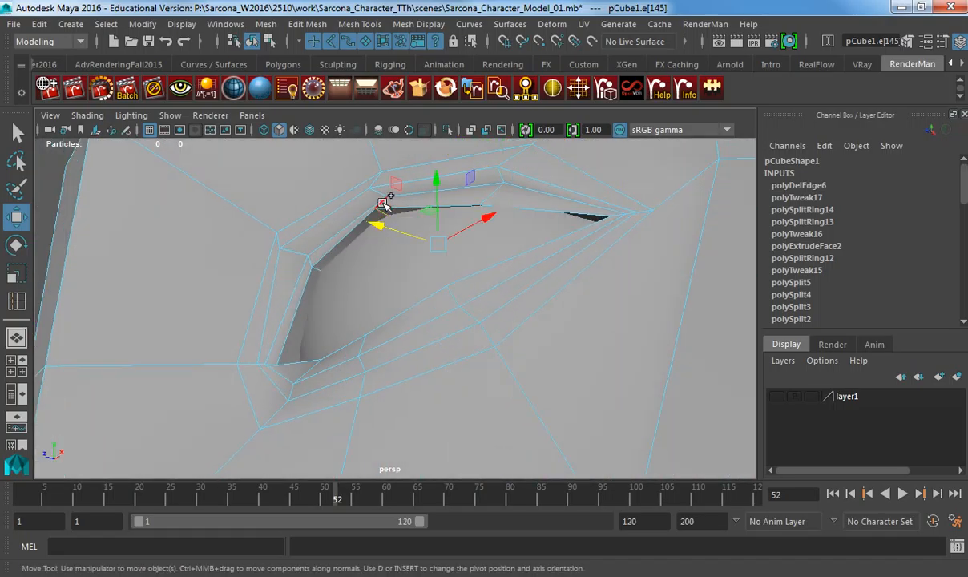
click(374, 184)
shift+click(377, 182)
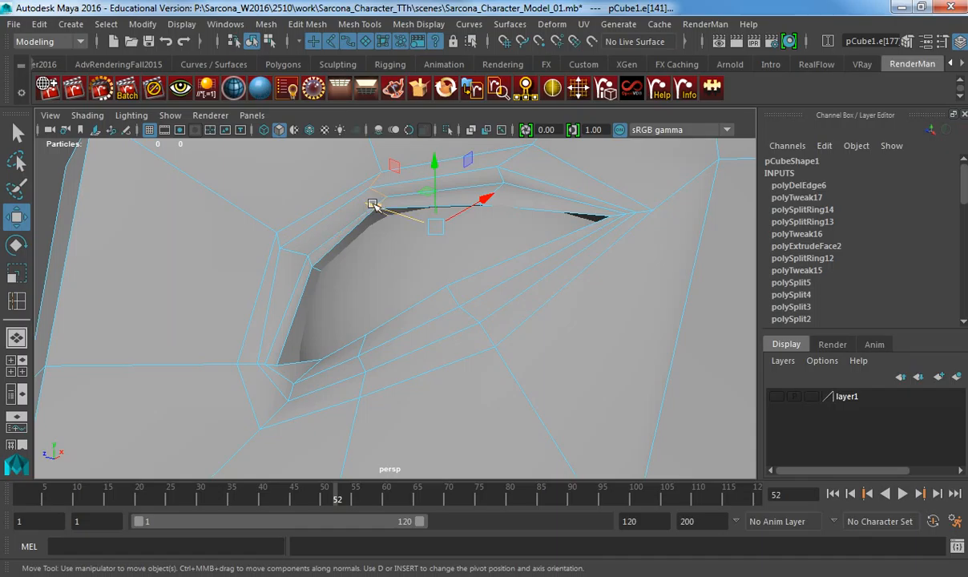
drag(374, 206, 324, 280)
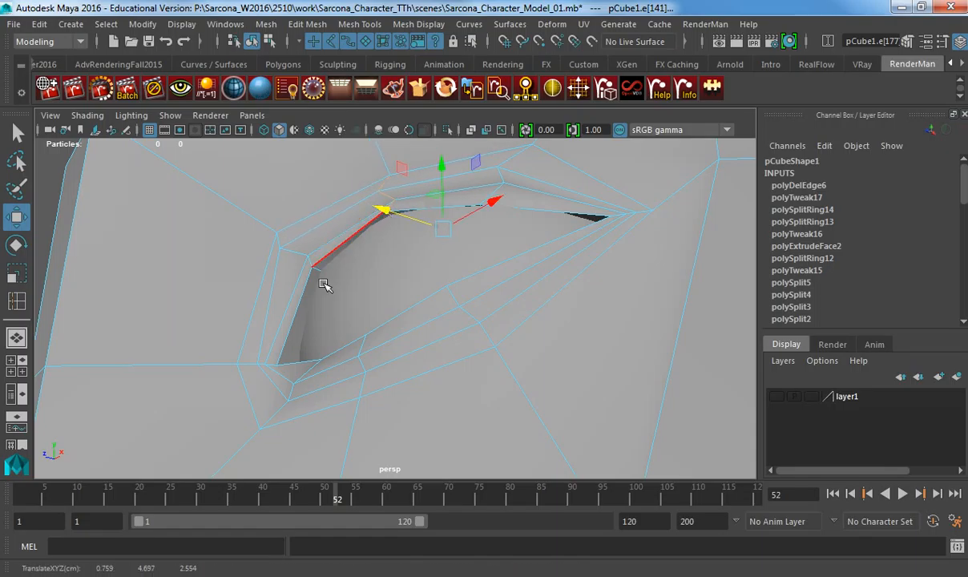
Move the lower eyelid's inner rim edge near the outer corner to about X 0.959, Z 2.428.
alt+drag(360, 339, 479, 306)
click(500, 336)
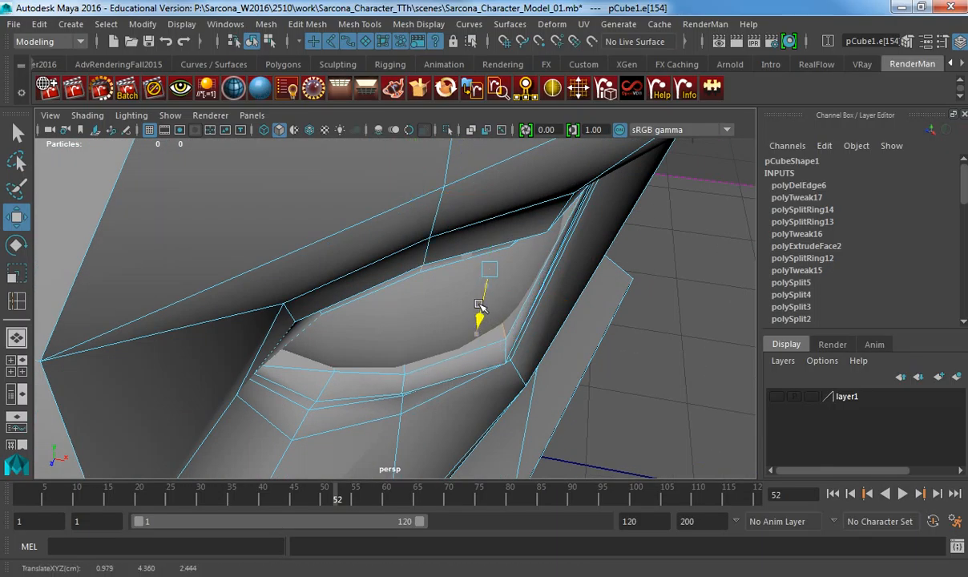
drag(536, 274, 532, 277)
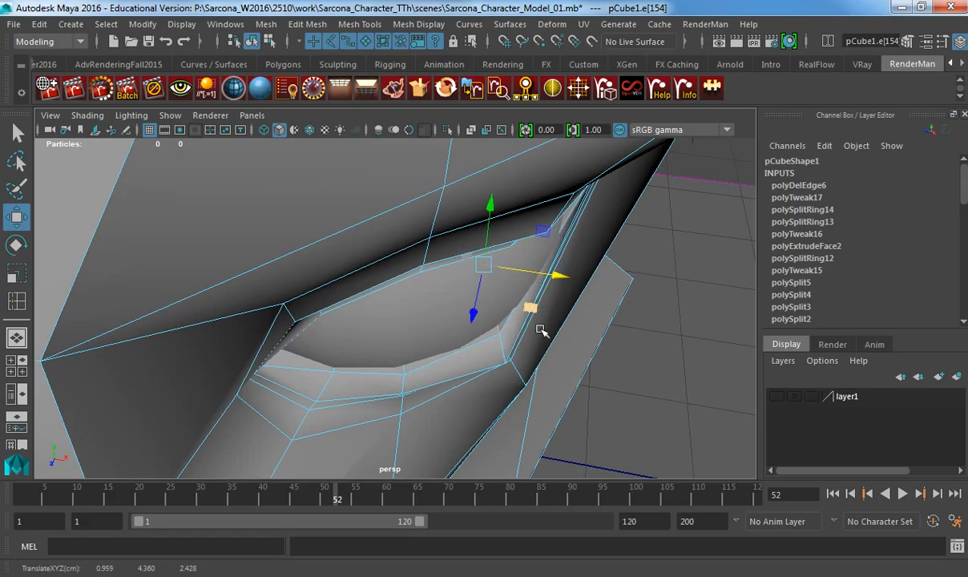
Preview the head smoothed and compare the eye opening with the reference drawings from several distances.
alt+drag(542, 330, 452, 365)
right_drag(436, 383, 448, 373)
click(465, 373)
key(3)
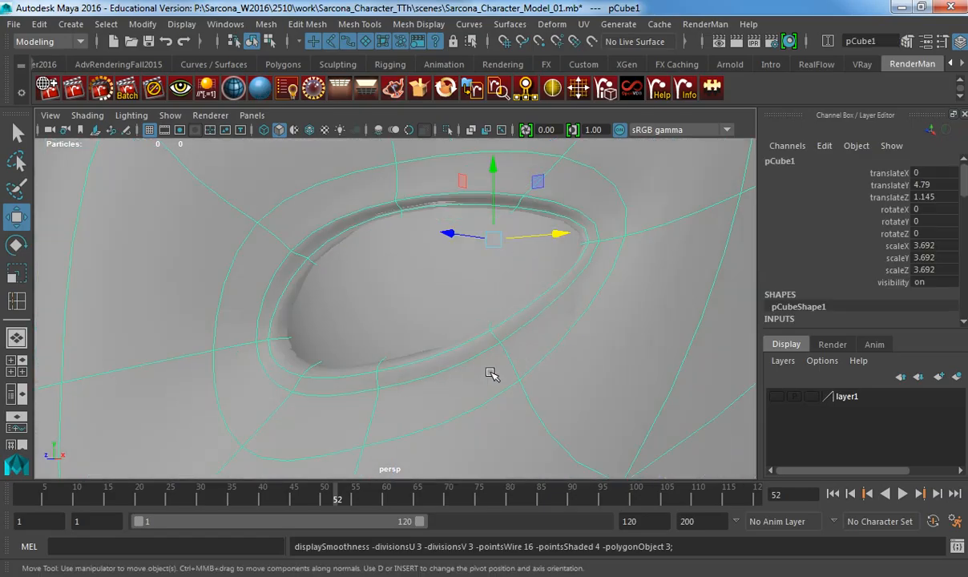
alt+right_drag(564, 369, 363, 350)
click(733, 405)
alt+right_drag(733, 404, 395, 323)
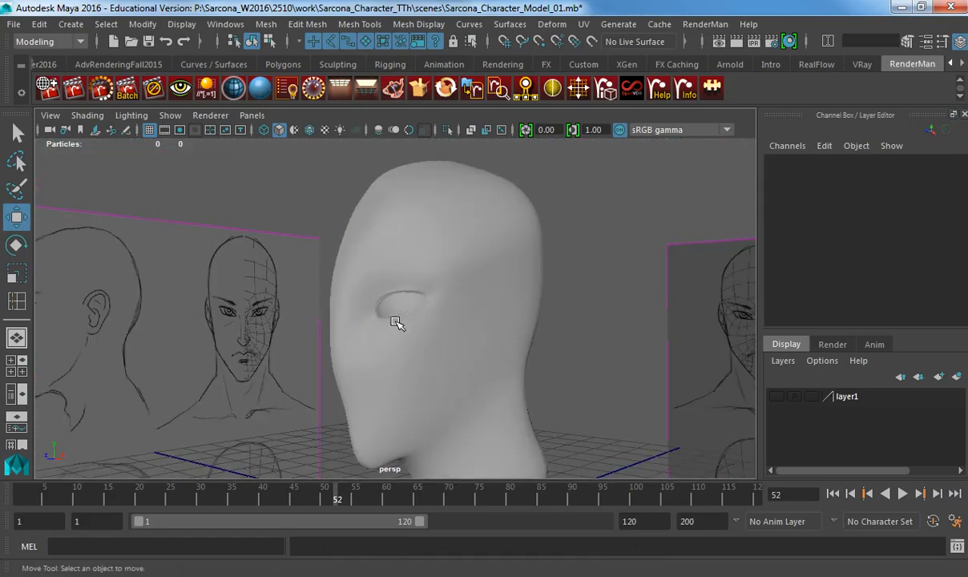
alt+drag(395, 323, 423, 345)
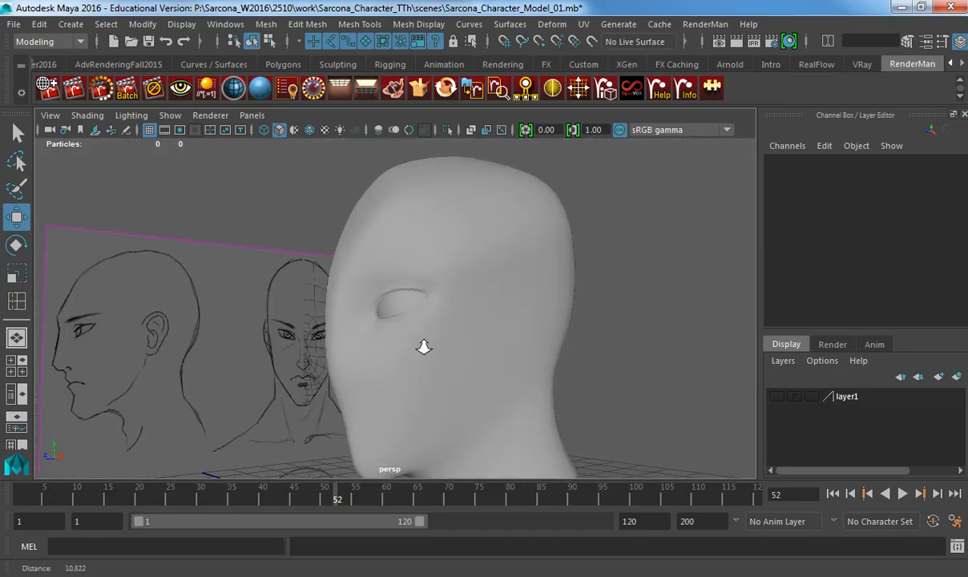
alt+right_drag(423, 346, 490, 343)
alt+right_drag(326, 348, 486, 268)
Unsmooth the head, then raise the outer loop edge above the eye to about Y 4.903 and the next upper lid edge to about Y 4.801.
click(423, 215)
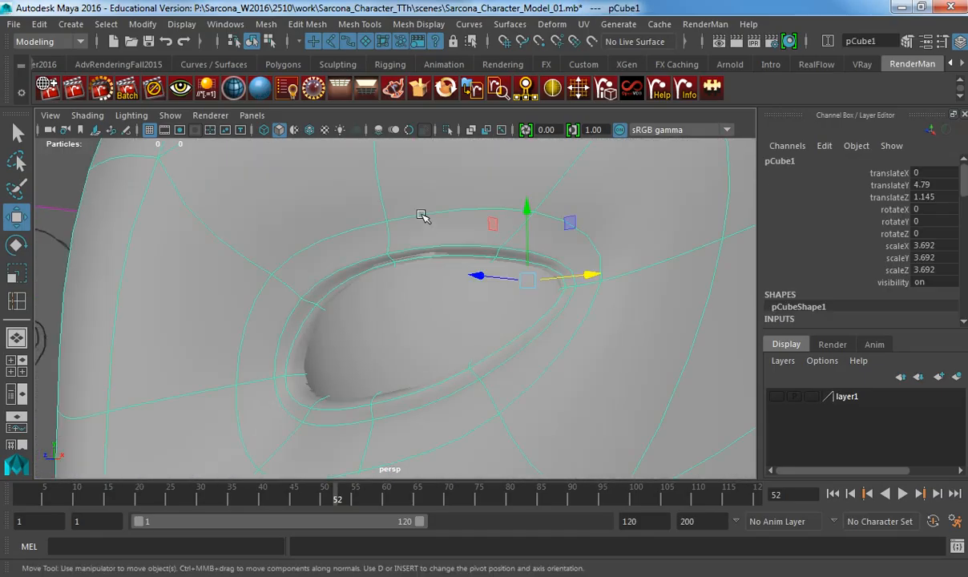
key(1)
right_drag(423, 226, 424, 208)
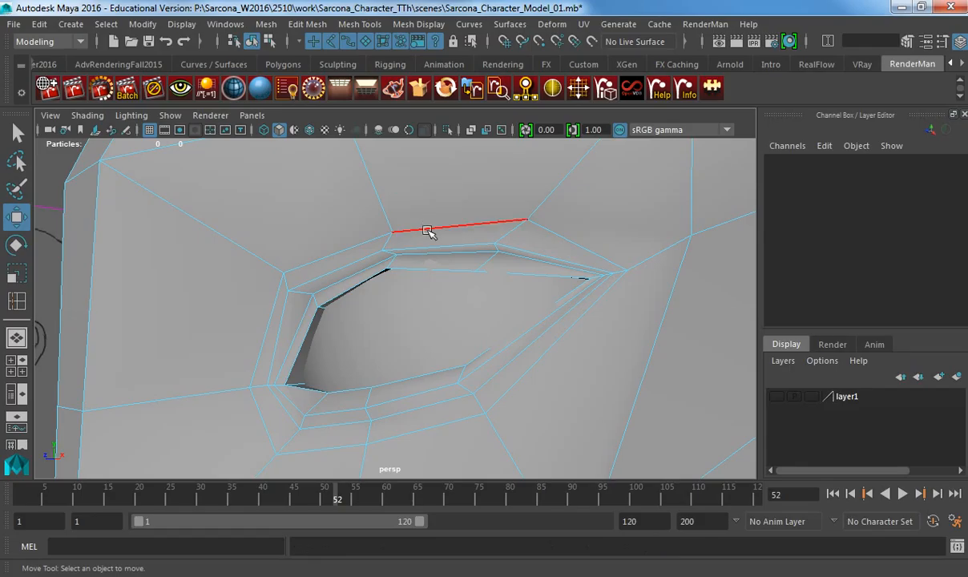
click(431, 228)
drag(459, 168, 459, 141)
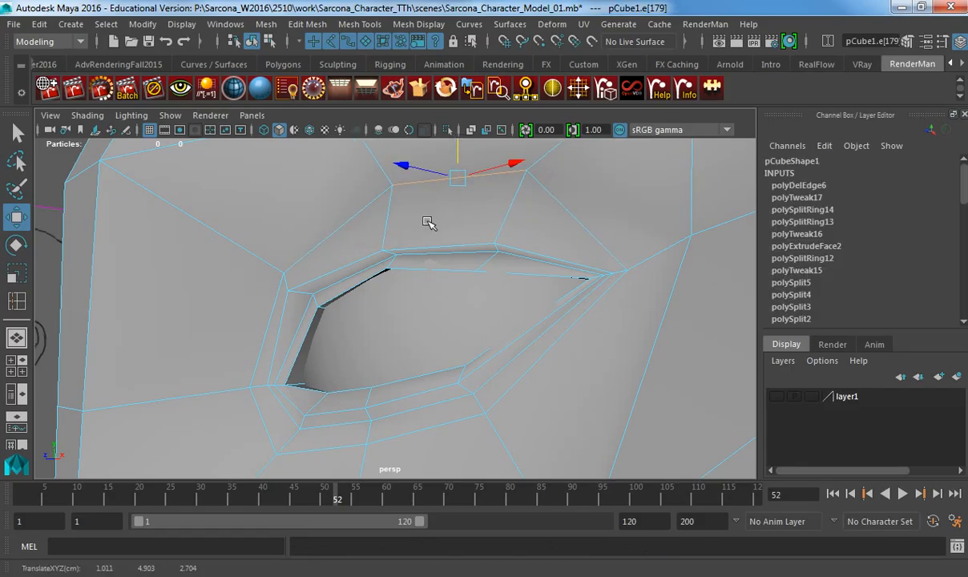
click(405, 244)
drag(434, 226, 396, 205)
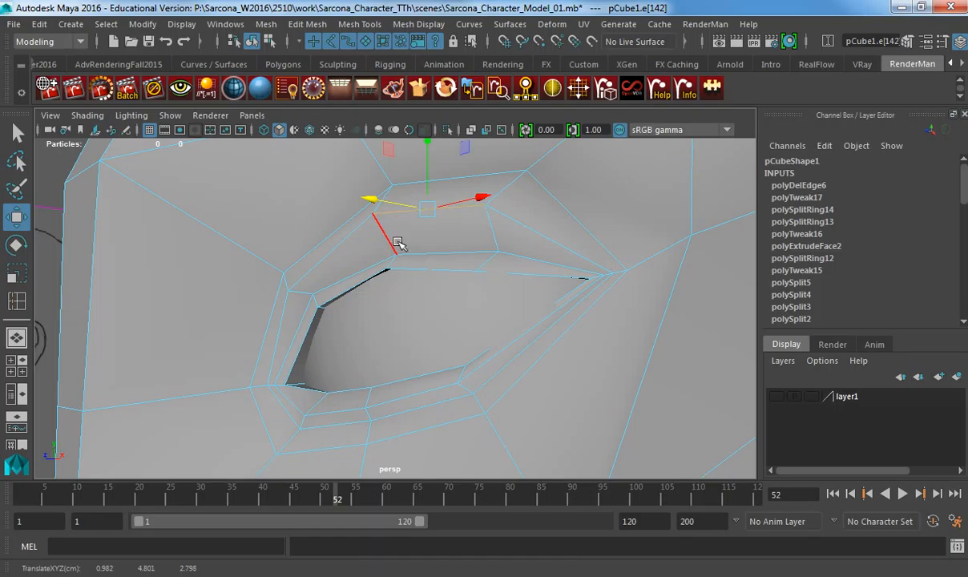
Preview the head smoothed and examine the raised upper eyelid and the inner corner around the eyeball.
key(F8)
key(3)
scroll(419, 252, down, 4)
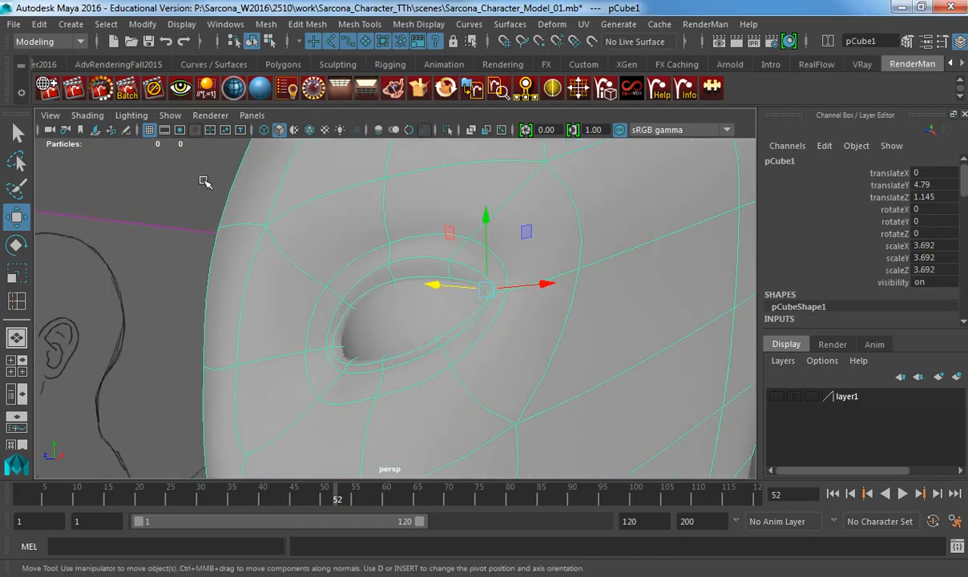
click(205, 183)
alt+drag(205, 182, 467, 261)
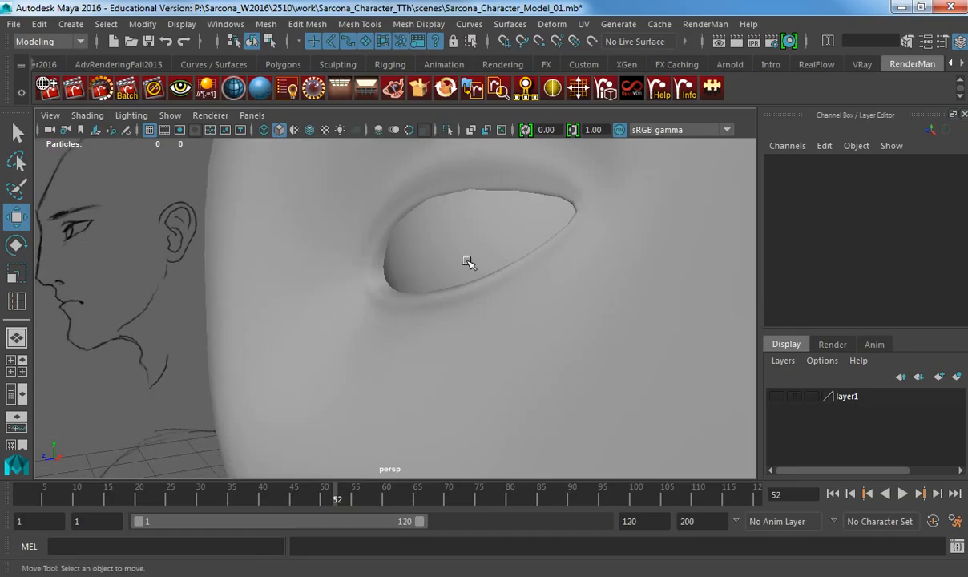
click(391, 257)
click(320, 252)
alt+drag(320, 252, 327, 231)
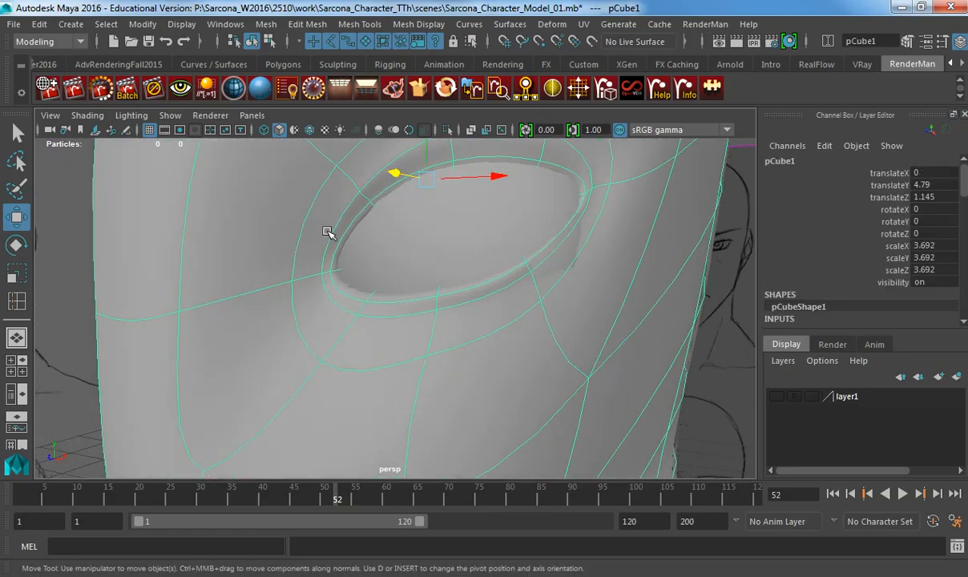
right_drag(327, 232, 277, 224)
key(4)
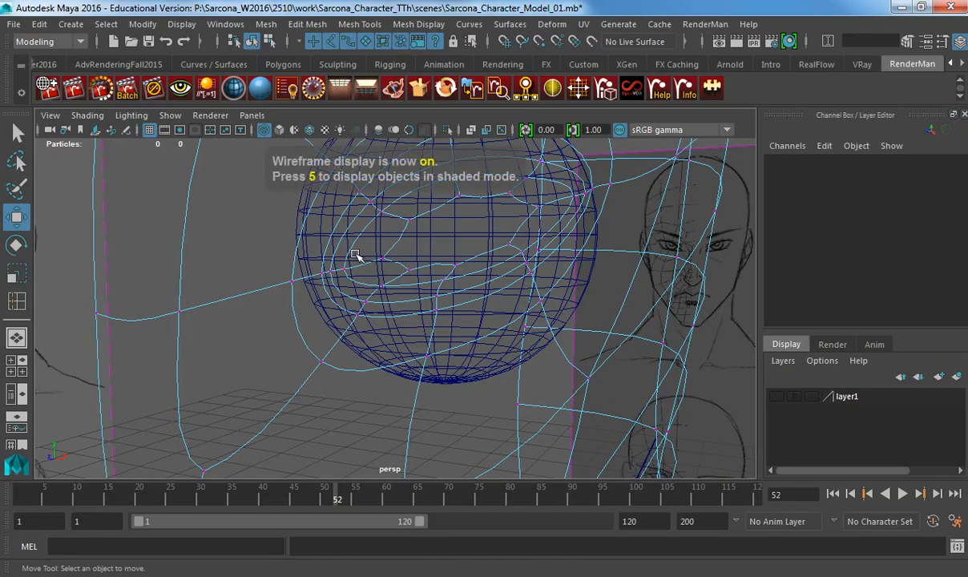
click(318, 276)
key(5)
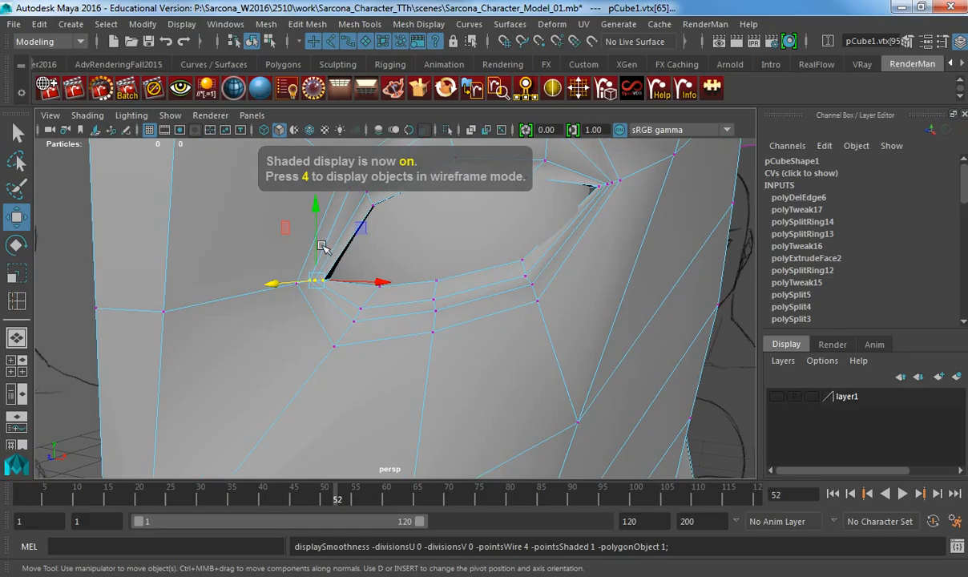
alt+middle_drag(341, 230, 314, 265)
Start a Multi-Cut line at the front centre edge of the face, across the nose bridge and through the lid loops above the inner eye corner.
right_drag(311, 261, 325, 245)
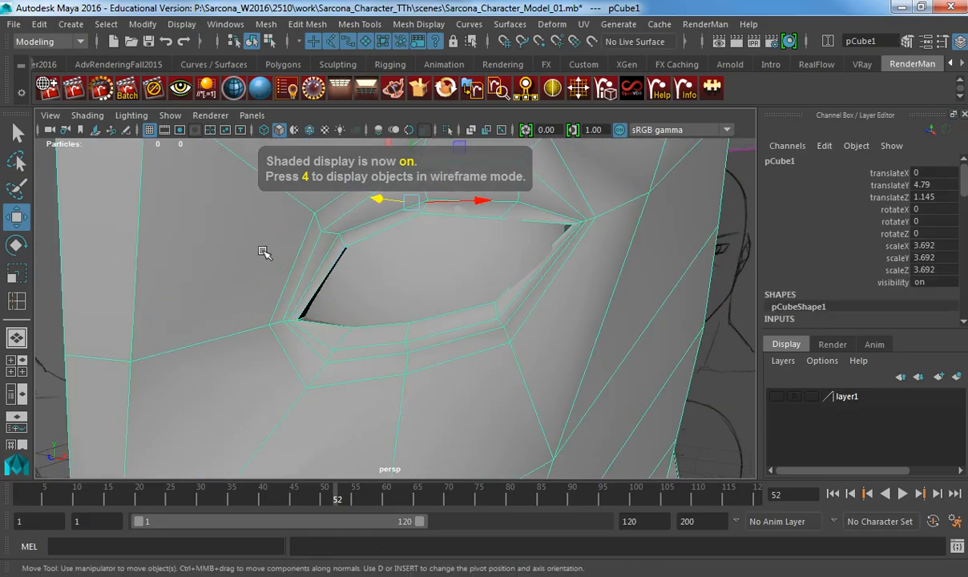
shift+right_drag(264, 253, 193, 238)
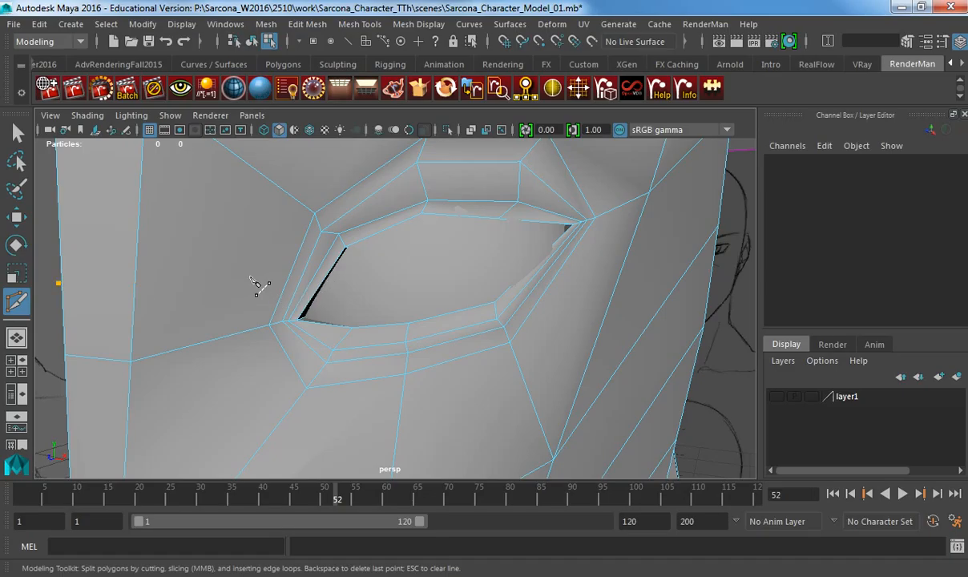
key(Escape)
click(64, 282)
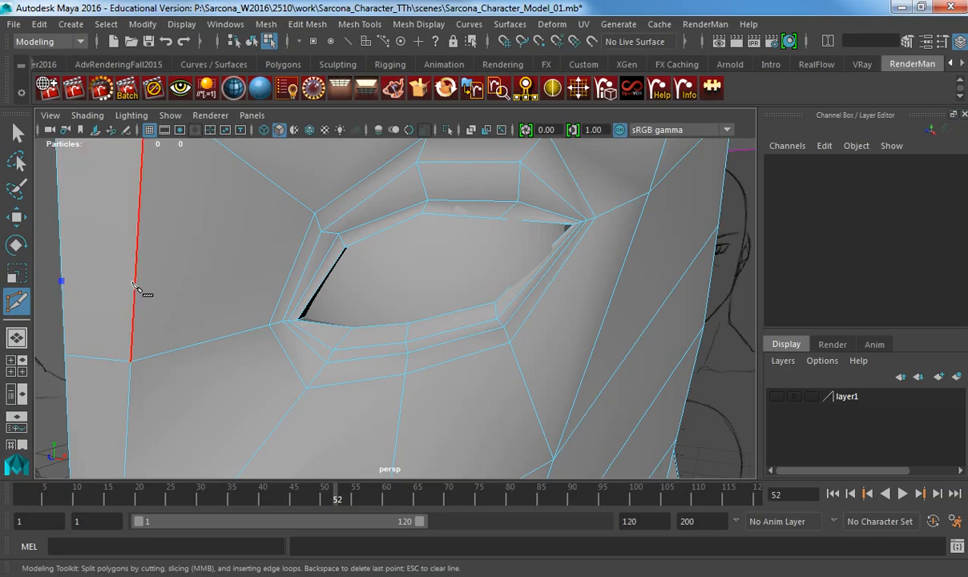
click(135, 282)
click(286, 282)
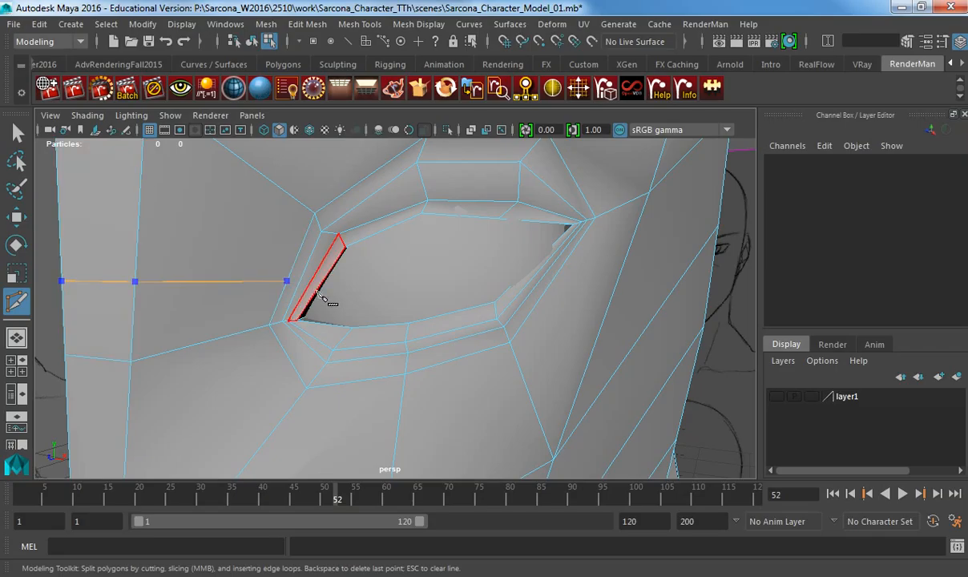
scroll(328, 305, up, 3)
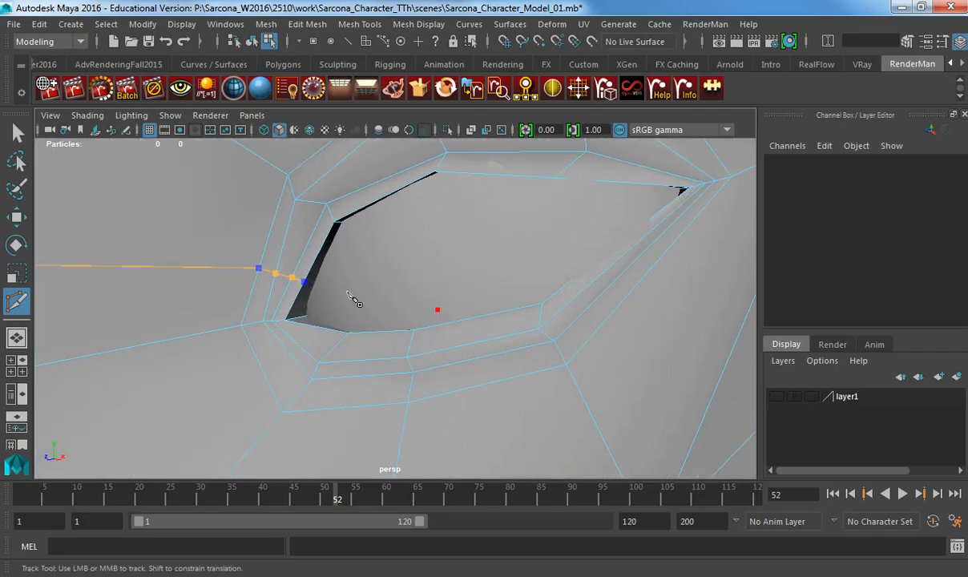
Continue the cut behind the eyelid rim and through the loops below the inner eye corner, then back across the nose bridge.
key(4)
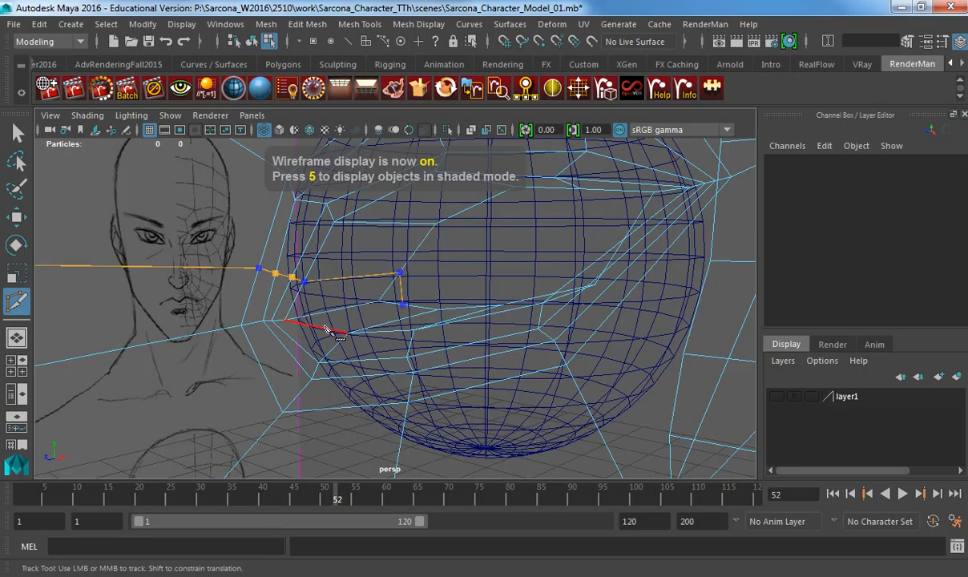
click(295, 342)
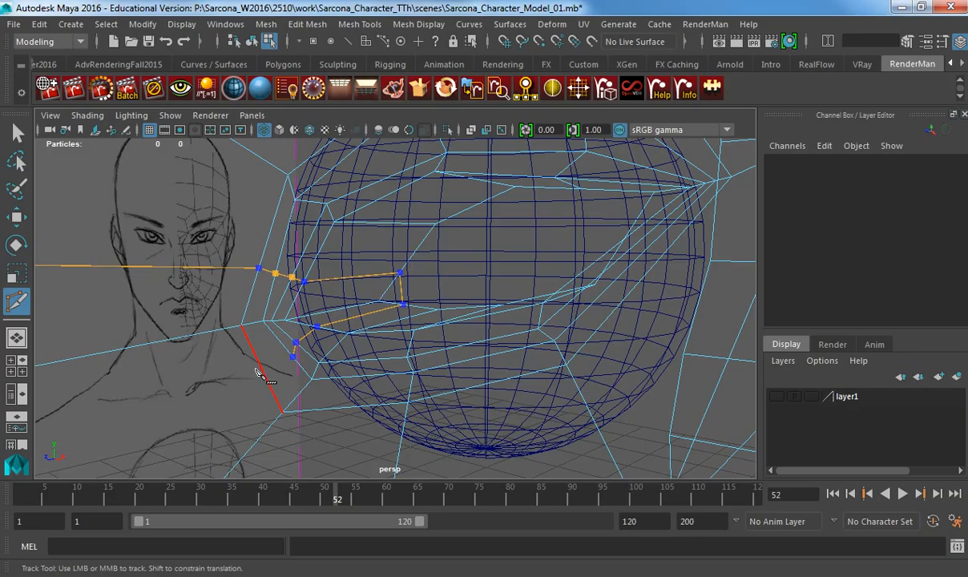
alt+middle_drag(153, 370, 192, 370)
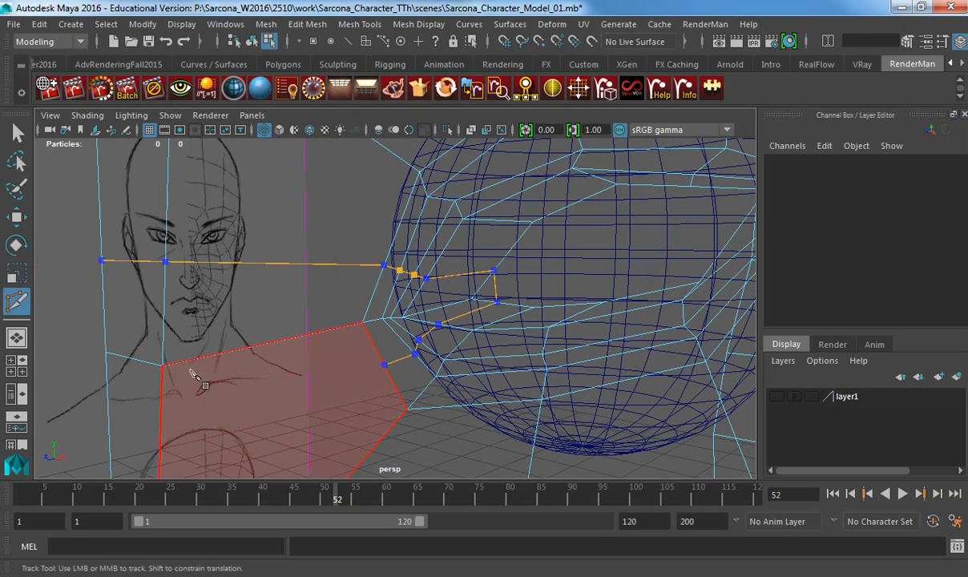
click(156, 403)
key(Return)
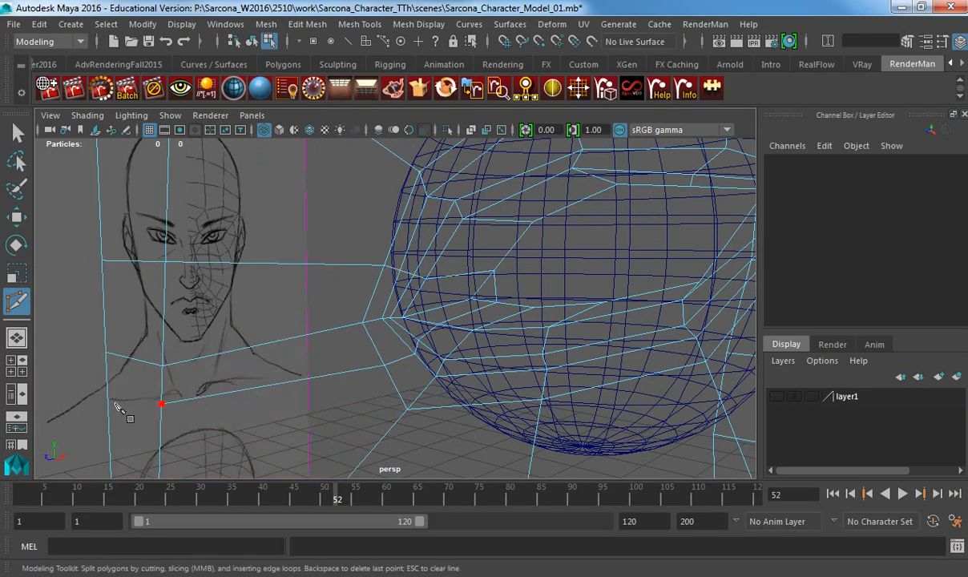
key(5)
key(w)
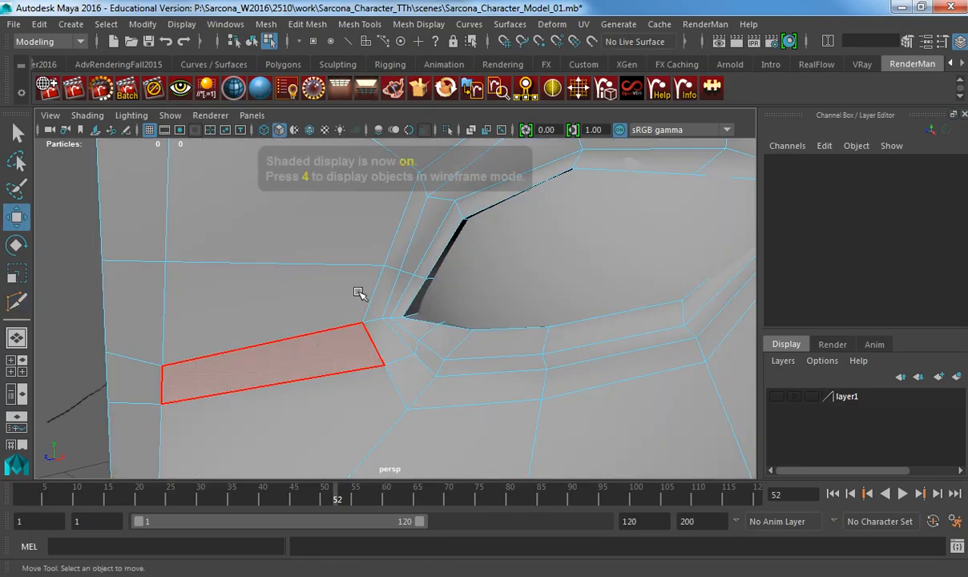
Move the four newly cut vertices above the inner eye corner down in the XY plane, closer to the corner.
scroll(395, 277, up, 3)
scroll(360, 266, down, 5)
key(4)
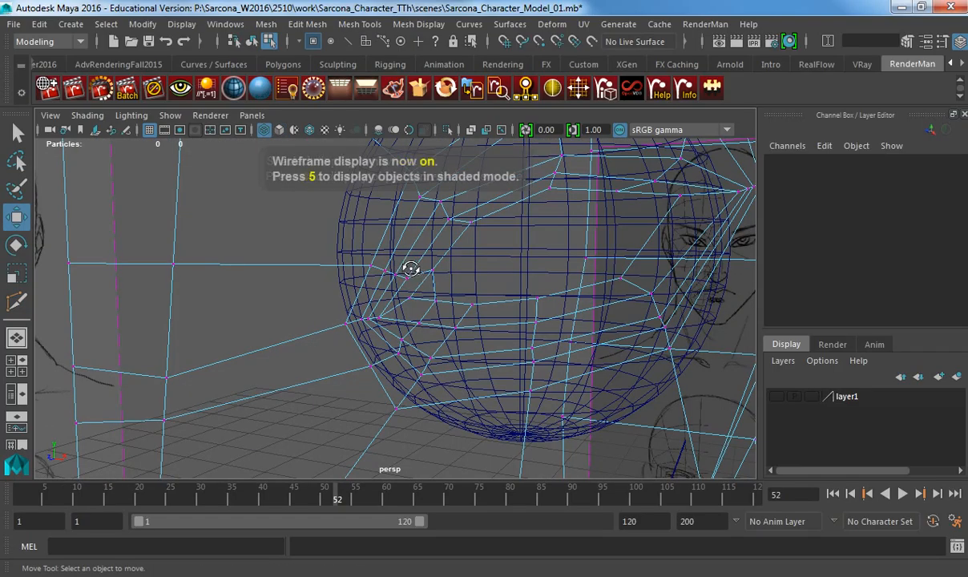
drag(421, 294, 421, 295)
key(5)
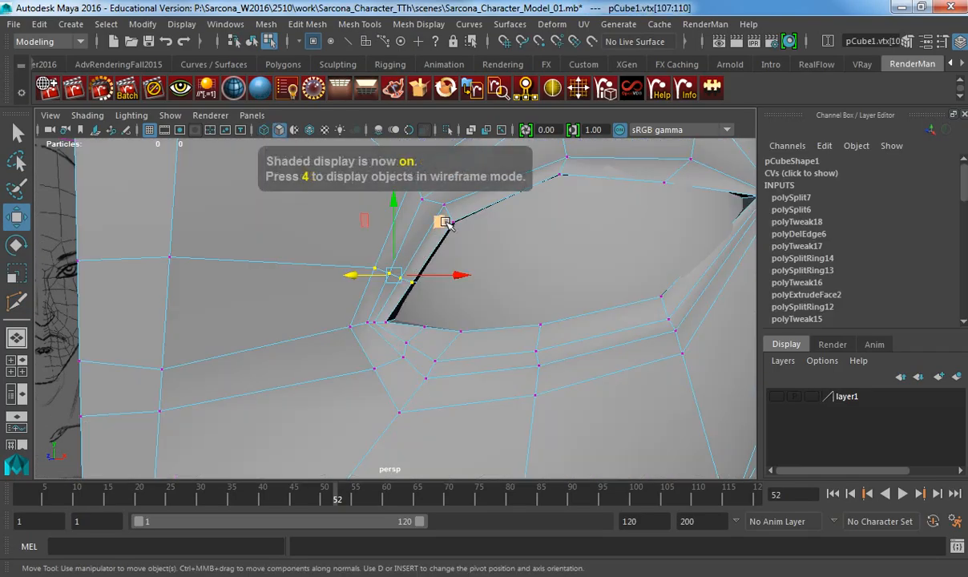
drag(440, 222, 446, 238)
alt+drag(425, 296, 450, 285)
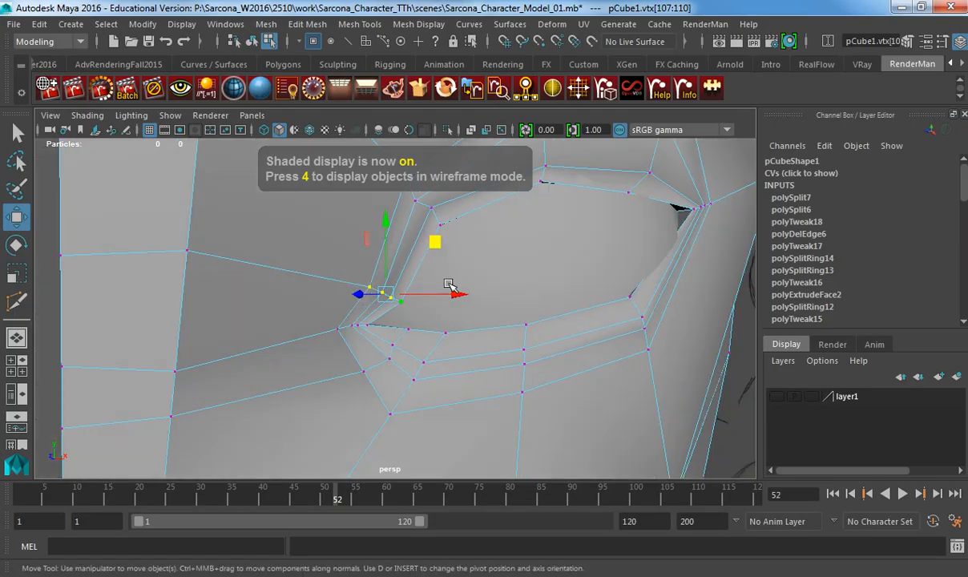
Preview the head smoothed and examine the inner eye corner and the lower face from several angles.
alt+drag(394, 314, 331, 320)
right_drag(293, 271, 323, 245)
key(3)
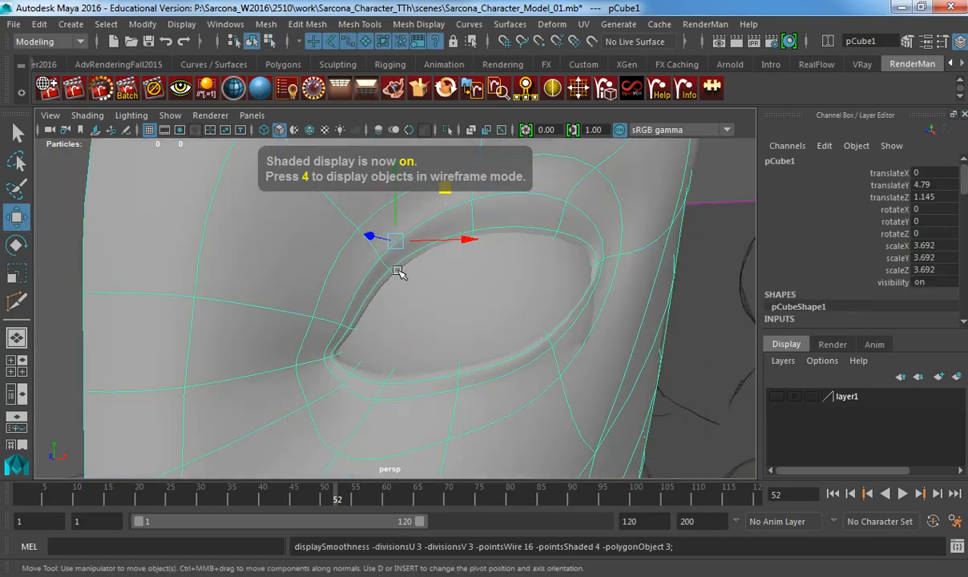
click(678, 348)
alt+right_drag(633, 353, 496, 329)
mouse_move(491, 326)
alt+mouse_down()
mouse_move(405, 325)
mouse_move(450, 351)
mouse_move(487, 350)
mouse_move(421, 353)
mouse_move(399, 330)
mouse_move(459, 296)
mouse_move(432, 305)
mouse_move(391, 333)
mouse_move(411, 354)
alt+mouse_up()
alt+right_drag(411, 353, 306, 372)
mouse_move(313, 371)
alt+mouse_down()
mouse_move(352, 309)
mouse_move(277, 294)
alt+mouse_up()
alt+right_drag(278, 294, 448, 303)
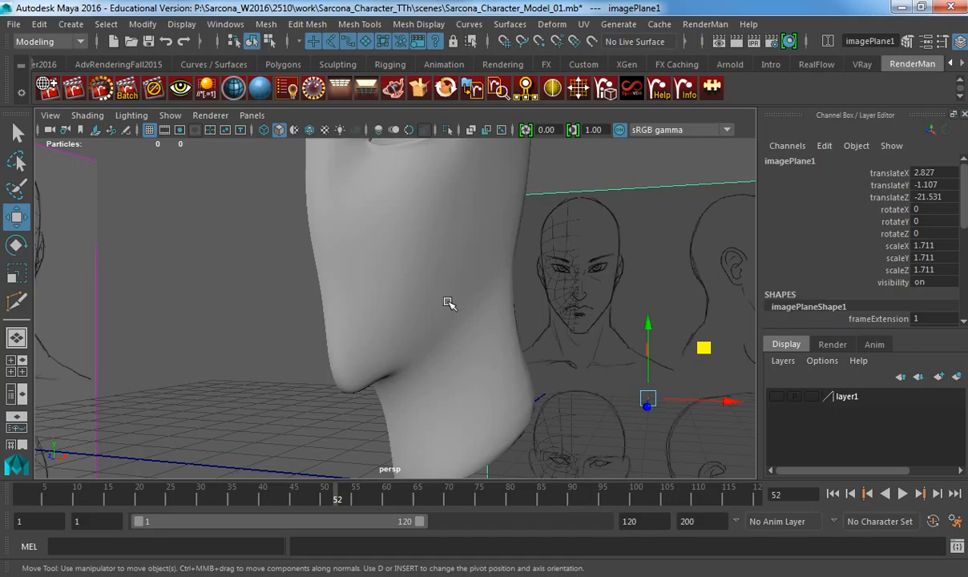
Multi-Cut from the front centre edge above the mouth line to the mouth-corner vertex and back to the centre edge below it.
click(349, 254)
mouse_move(372, 291)
alt+mouse_down()
mouse_move(285, 296)
mouse_move(330, 296)
alt+mouse_up()
alt+right_drag(330, 295, 443, 298)
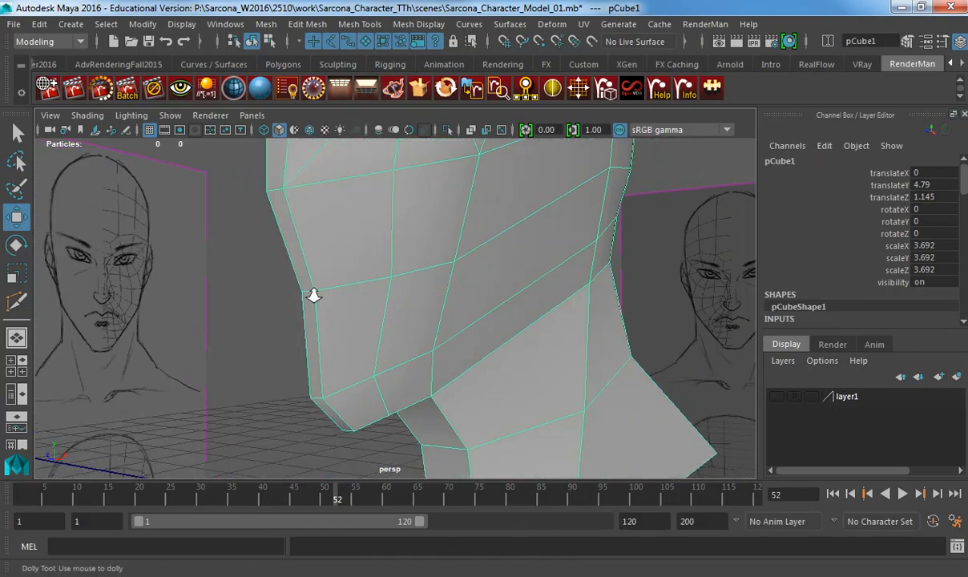
alt+right_drag(313, 296, 337, 291)
key(y)
click(279, 282)
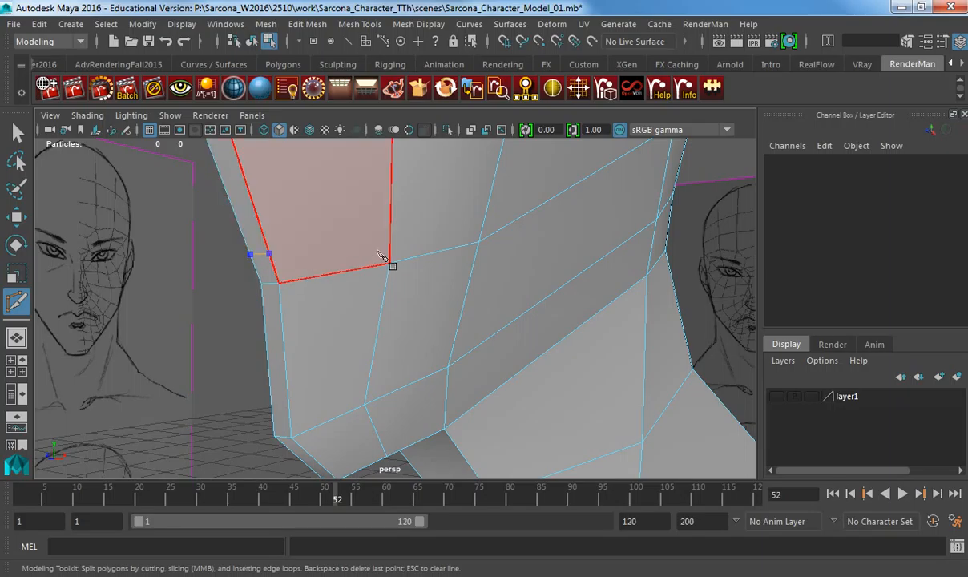
mouse_move(390, 237)
alt+mouse_down()
mouse_move(313, 242)
mouse_move(438, 302)
mouse_move(483, 294)
alt+mouse_up()
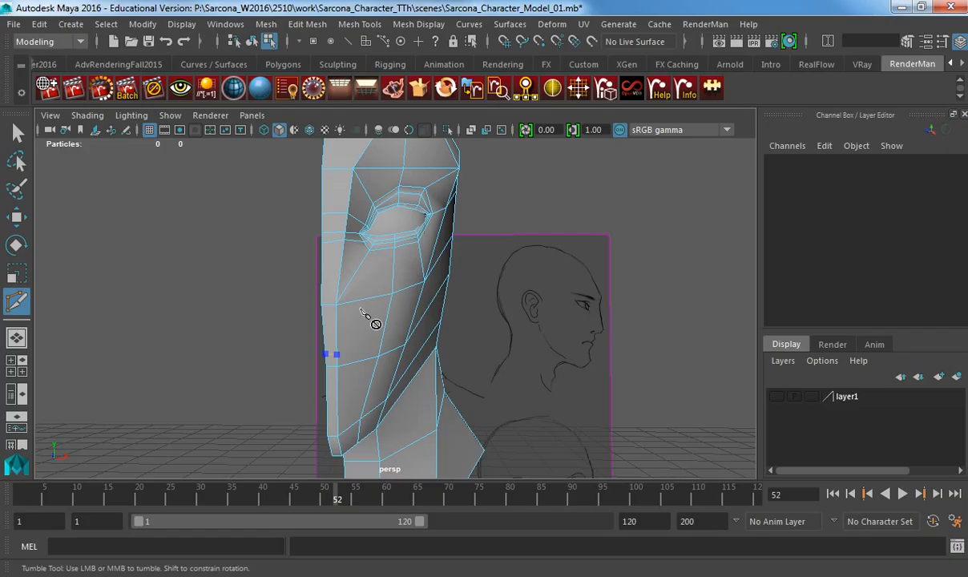
alt+drag(376, 349, 333, 351)
alt+right_drag(332, 351, 463, 348)
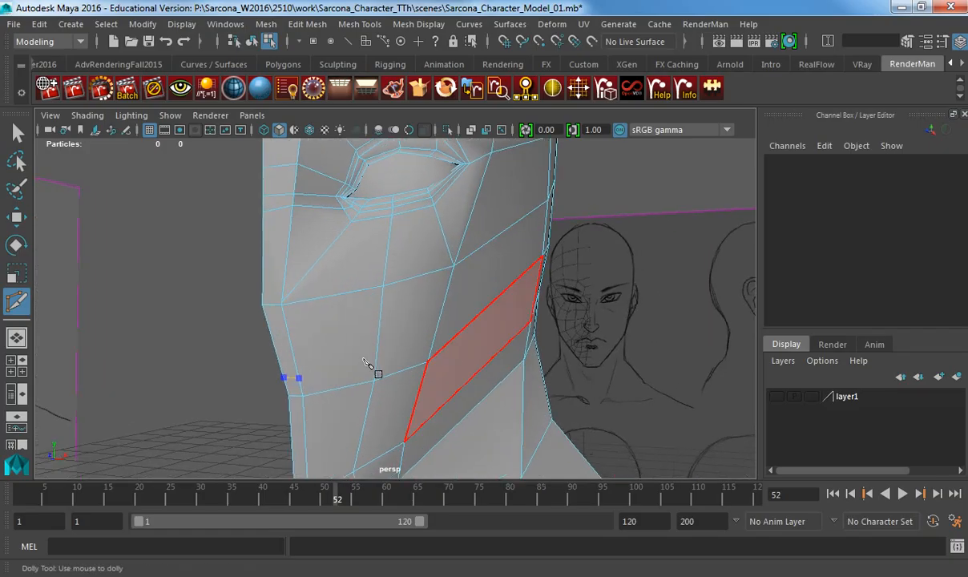
click(374, 381)
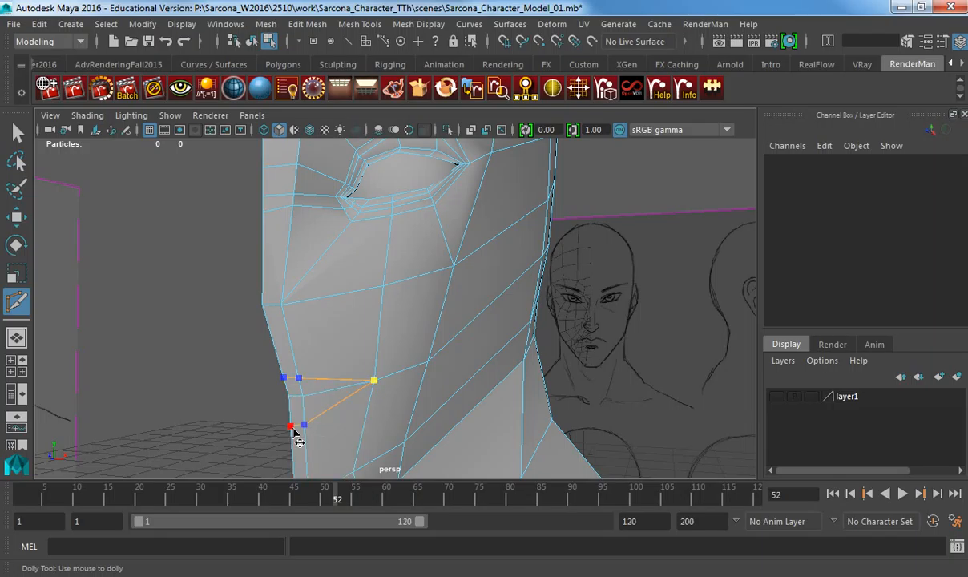
alt+drag(314, 410, 357, 407)
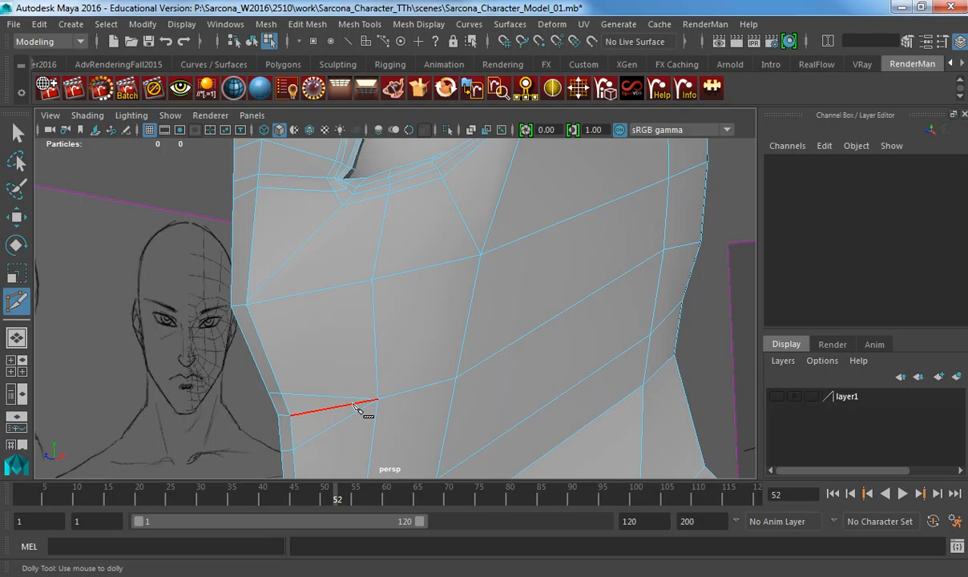
In the side view, move the upper cut vertices onto the drawn upper-lip profile and the mouth-corner vertex back to the mouth line's end.
key(w)
key(space)
drag(306, 347, 336, 349)
alt+middle_drag(309, 360, 313, 233)
alt+right_drag(315, 241, 650, 349)
key(4)
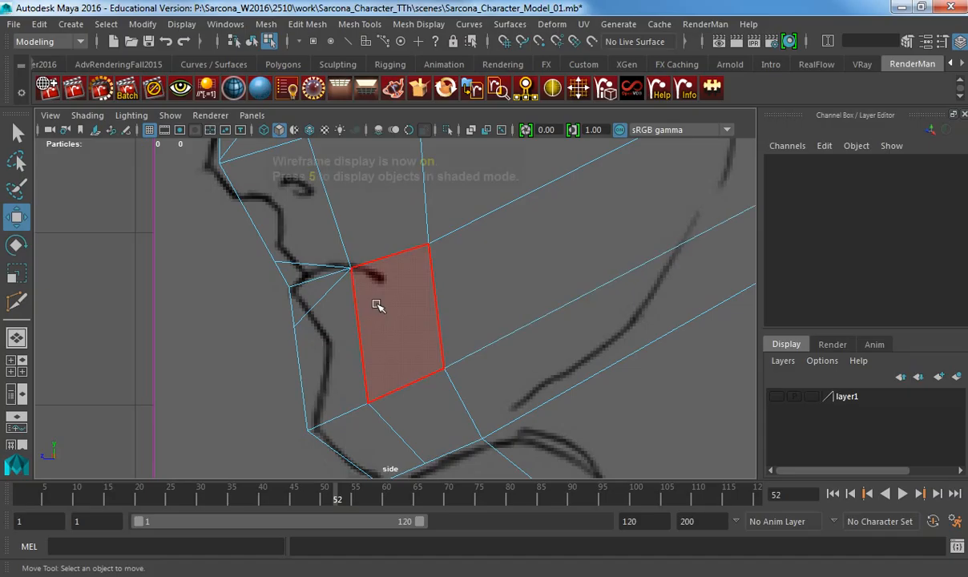
mouse_move(378, 302)
alt+right_down()
mouse_move(363, 309)
mouse_move(321, 287)
alt+right_up()
drag(277, 270, 313, 298)
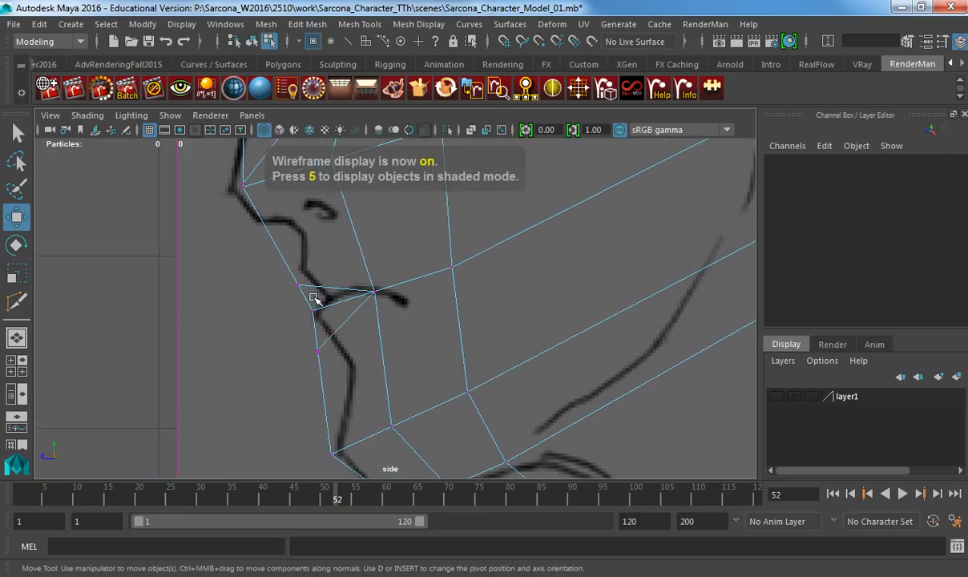
mouse_move(314, 299)
middle_down()
mouse_move(321, 278)
mouse_move(326, 296)
mouse_move(411, 306)
middle_up()
click(373, 292)
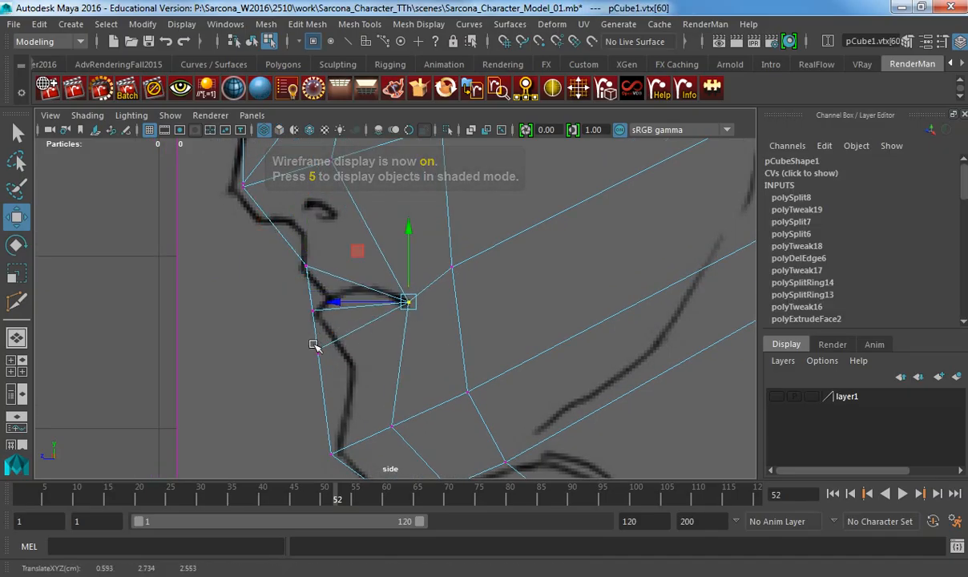
Move the lower cut vertices onto the profile below the lower lip and the middle vertices back to the lip parting.
drag(293, 325, 330, 358)
middle_drag(328, 360, 357, 367)
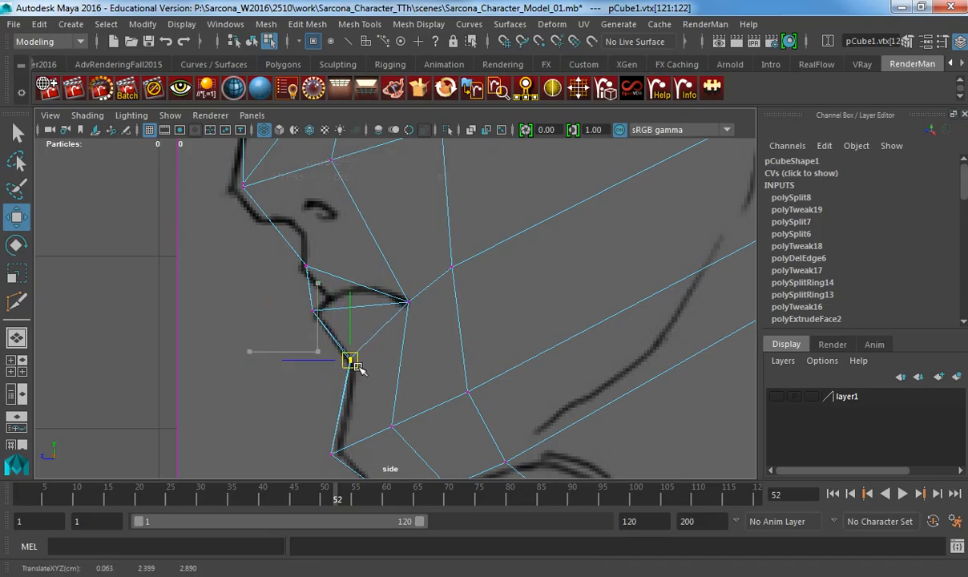
middle_drag(311, 301, 335, 312)
key(ctrl+z)
key(ctrl+z)
click(314, 309)
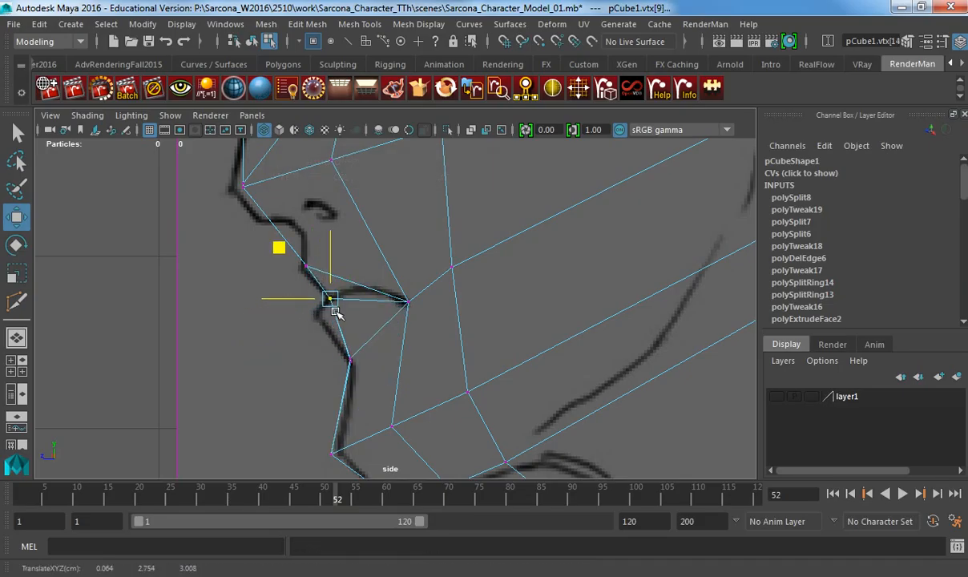
Extrude the four mouth faces between the new cuts and push them back into the head.
key(space)
drag(335, 311, 337, 285)
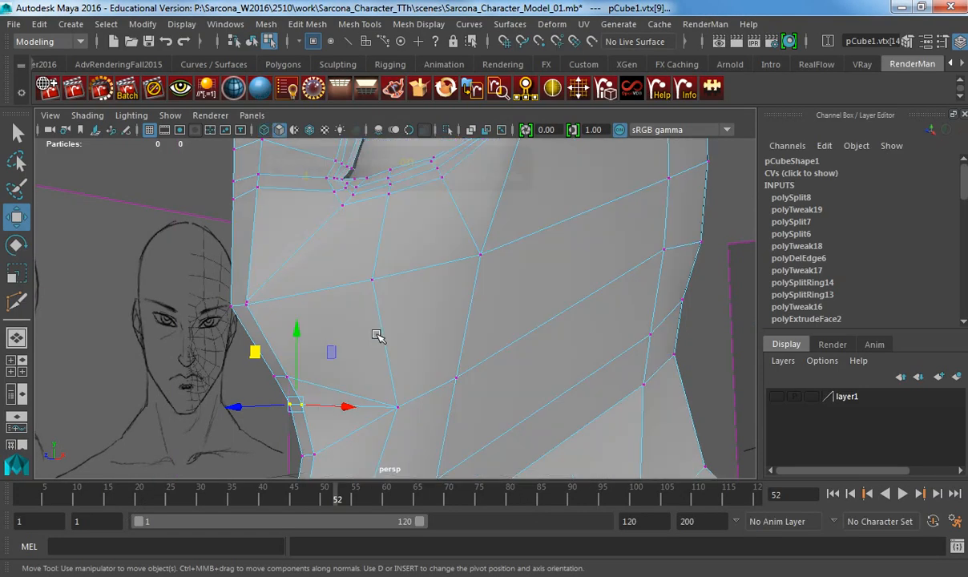
key(5)
alt+drag(378, 336, 436, 346)
alt+middle_drag(353, 389, 365, 341)
key(F11)
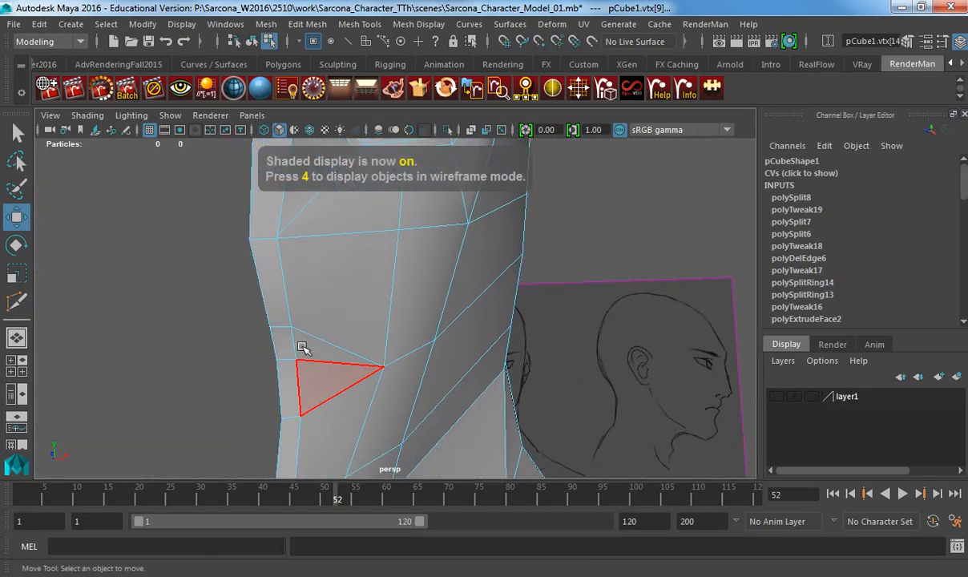
click(302, 345)
shift+click(280, 376)
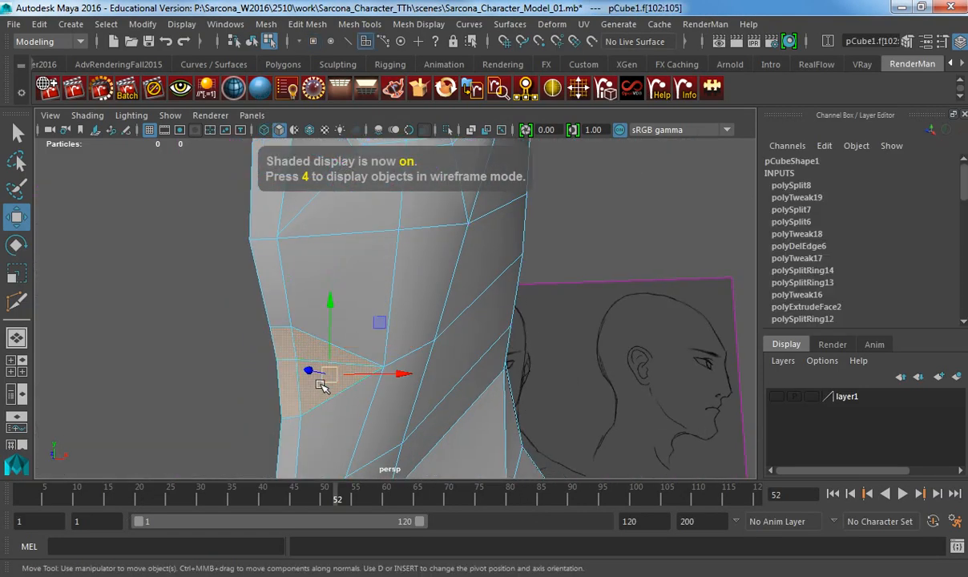
key(ctrl+e)
key(w)
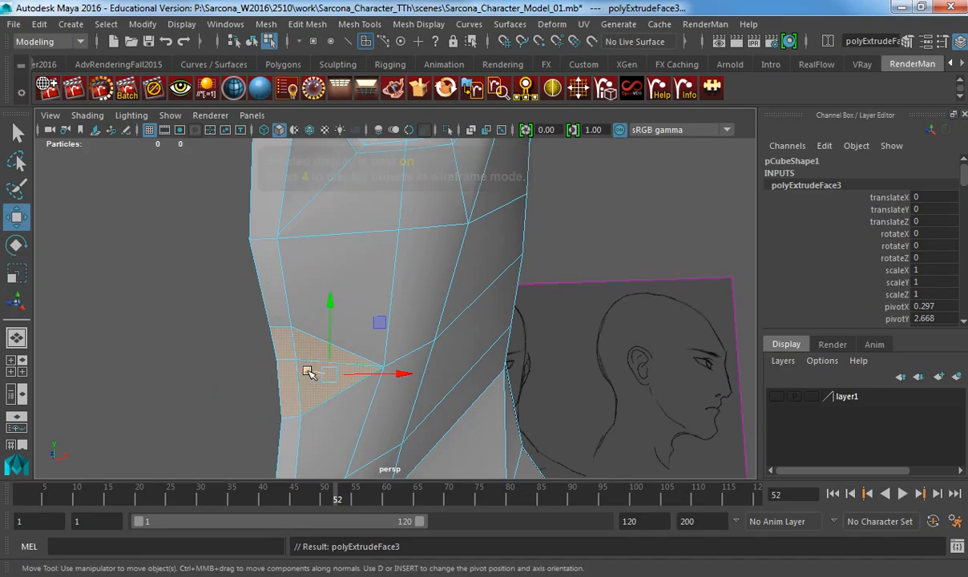
mouse_move(308, 372)
mouse_down()
mouse_move(344, 370)
mouse_move(320, 359)
mouse_up()
Delete the two side faces that the mouth extrusion left along the face's centre line.
click(309, 344)
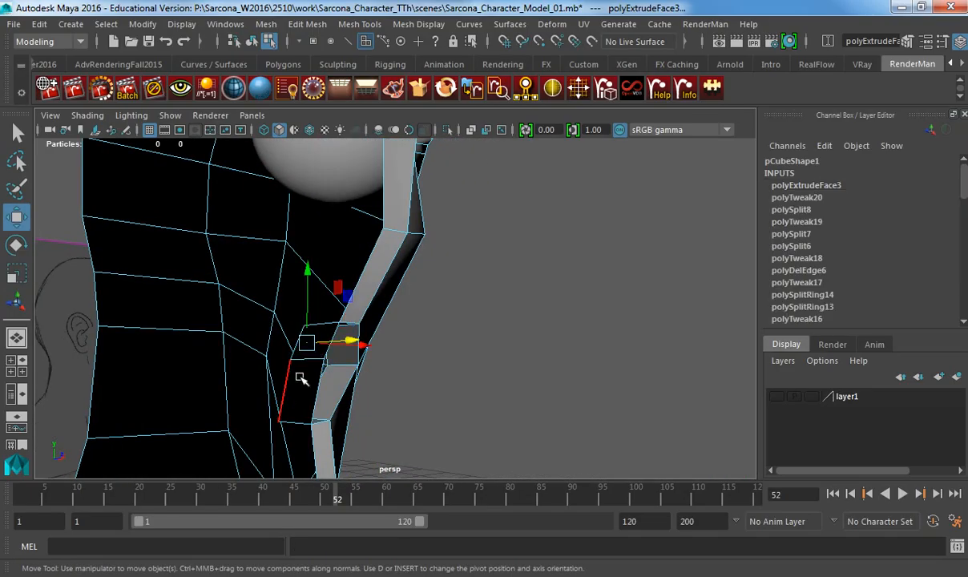
mouse_move(303, 362)
right_down()
mouse_move(303, 388)
mouse_move(313, 200)
right_up()
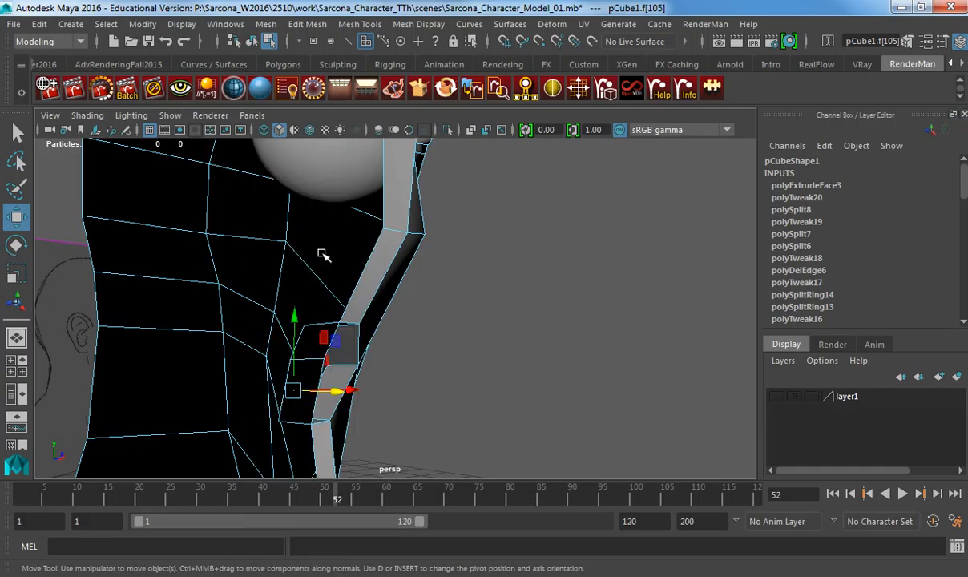
click(316, 344)
alt+drag(316, 344, 486, 363)
click(447, 359)
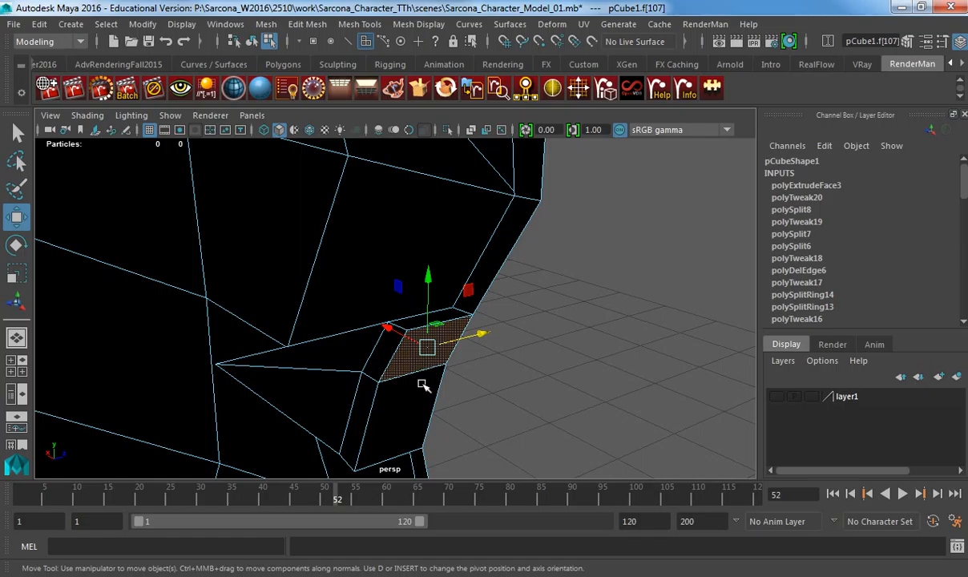
shift+click(423, 391)
key(Delete)
Preview the head smoothed and examine the mouth recess in profile, and return to the unsmoothed mesh.
mouse_move(498, 375)
alt+right_down()
mouse_move(181, 356)
mouse_move(423, 339)
alt+right_up()
alt+drag(423, 340, 355, 310)
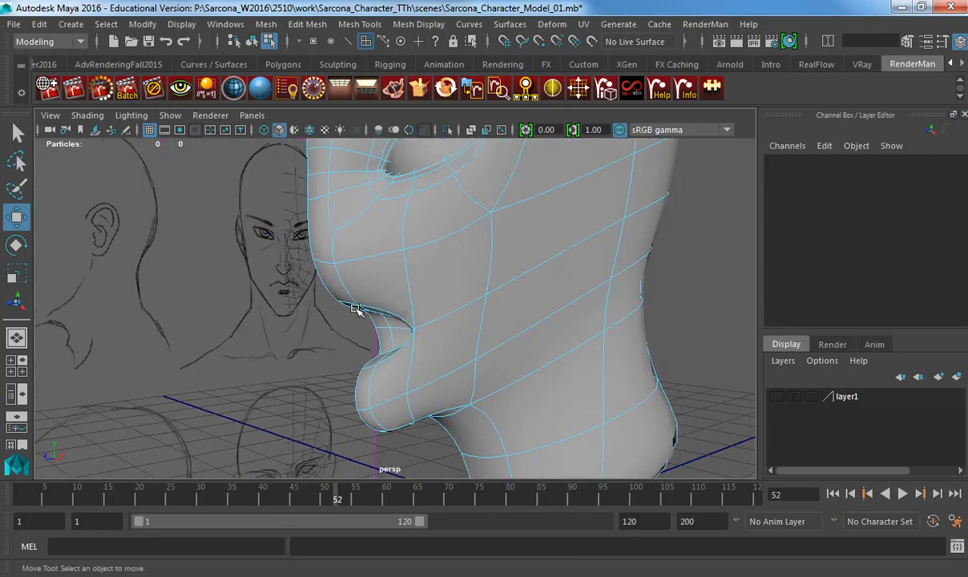
right_drag(401, 262, 425, 240)
alt+right_drag(663, 335, 629, 326)
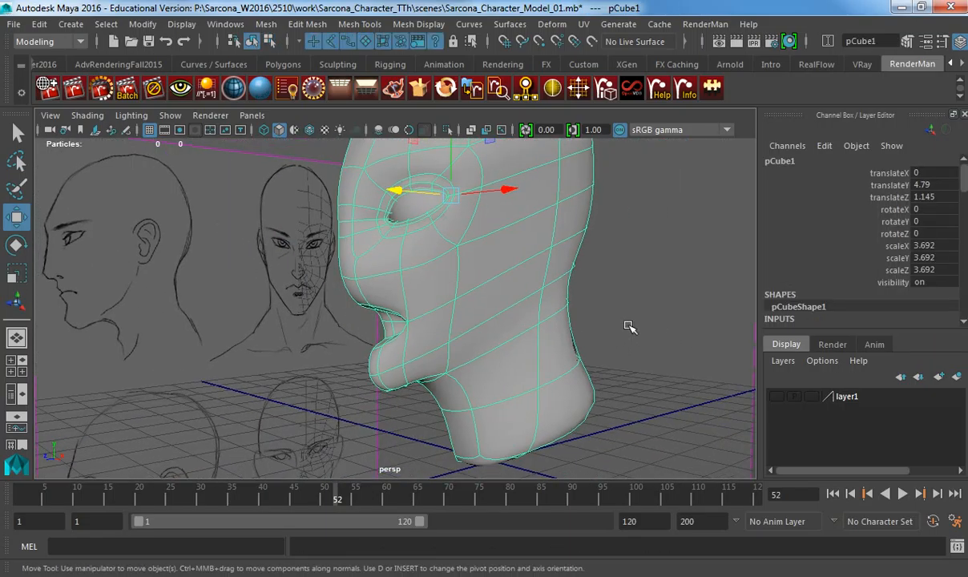
click(628, 326)
alt+drag(524, 365, 495, 340)
click(492, 338)
key(1)
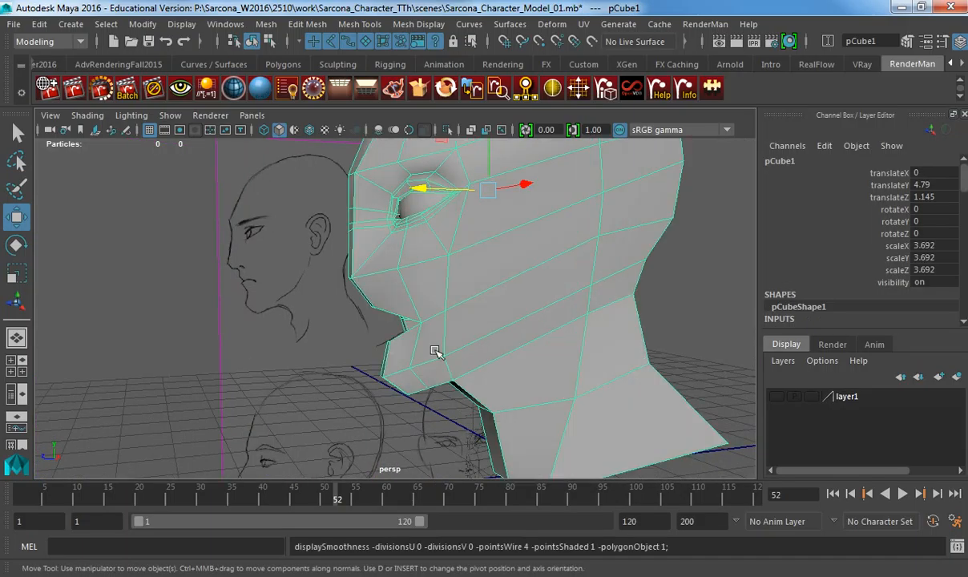
Insert an edge loop around the inner wall of the mouth recess and scale it down vertically towards the mouth line.
alt+drag(438, 350, 375, 337)
alt+right_drag(497, 342, 611, 346)
alt+drag(361, 345, 540, 326)
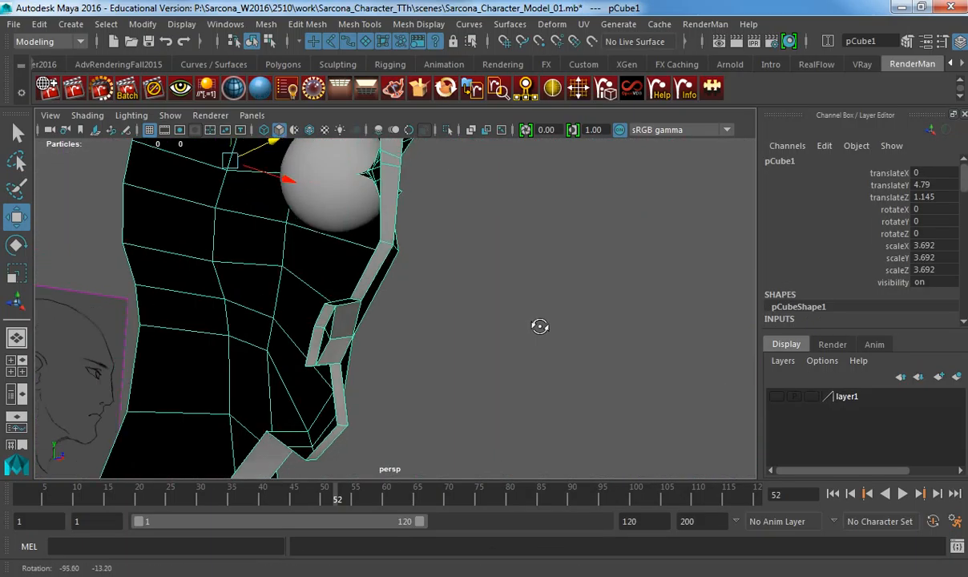
alt+right_drag(542, 329, 682, 405)
alt+drag(490, 388, 387, 358)
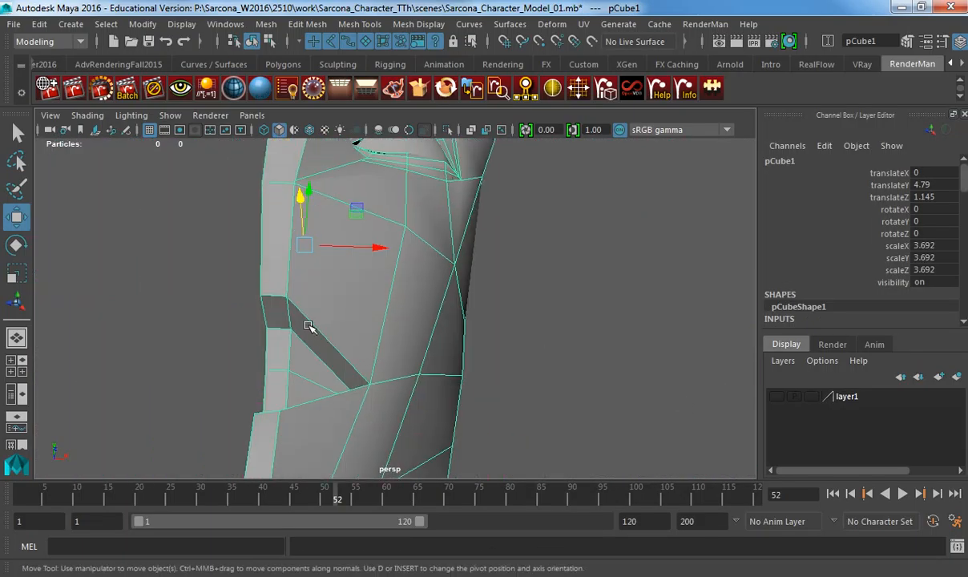
shift+right_drag(308, 325, 264, 260)
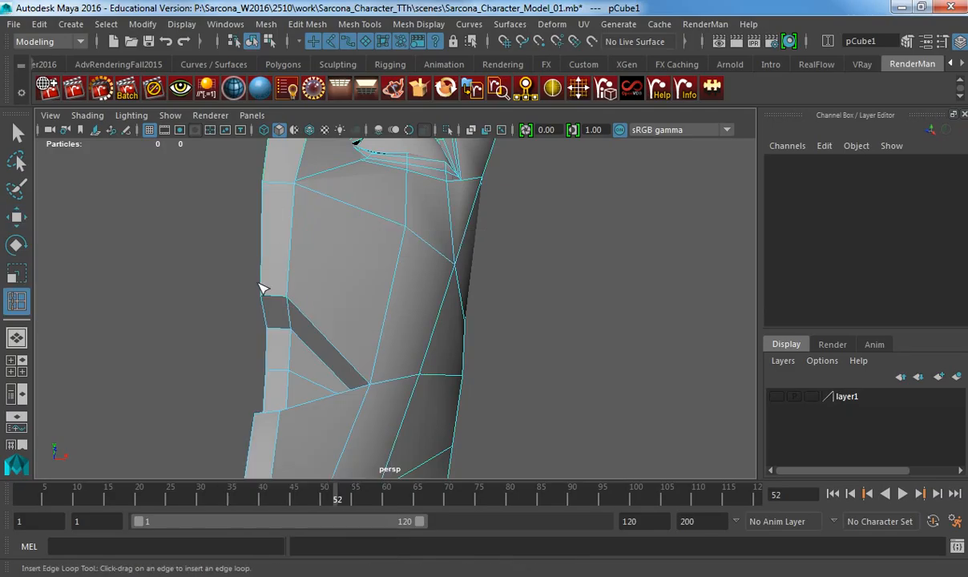
click(292, 320)
key(r)
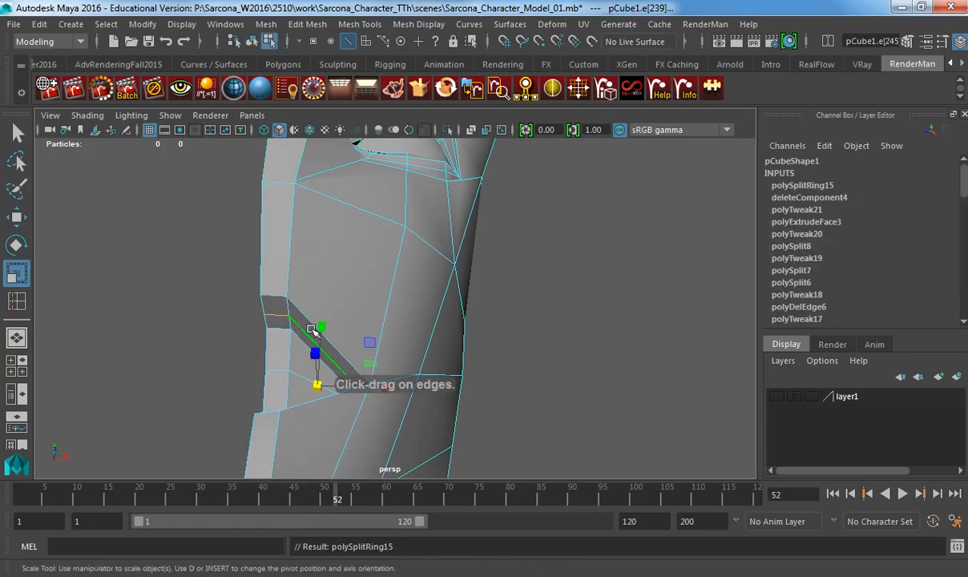
drag(319, 327, 289, 379)
In the side view, move the upper loop vertices at the front of the mouth onto the drawn lip parting.
key(space)
drag(335, 327, 388, 333)
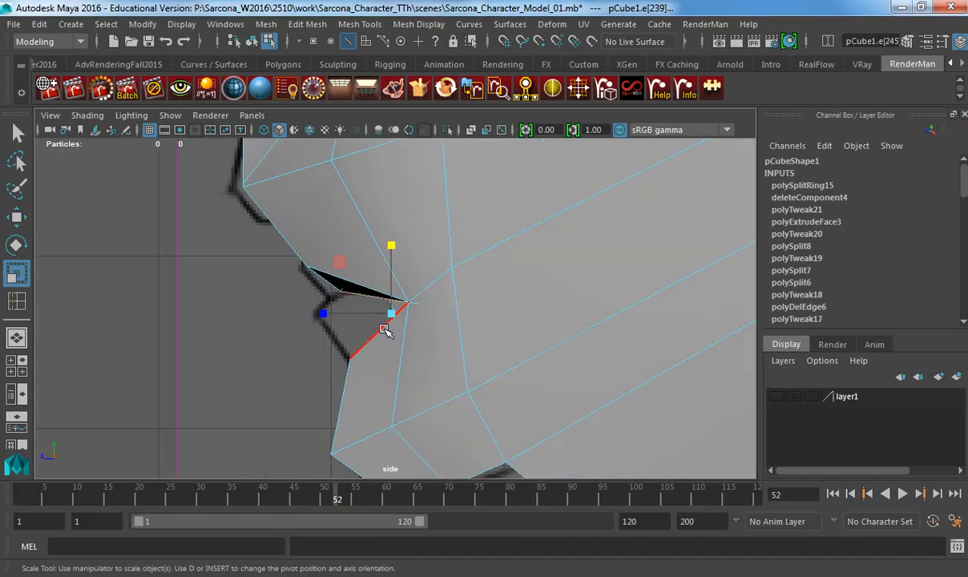
alt+middle_drag(349, 343, 367, 350)
alt+right_drag(367, 349, 416, 350)
key(4)
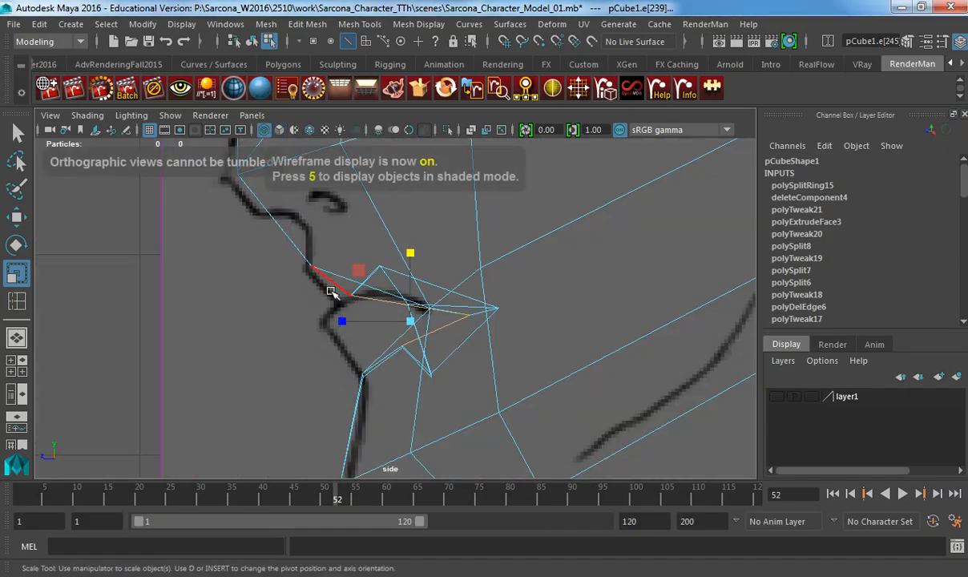
key(F9)
drag(343, 287, 339, 307)
key(w)
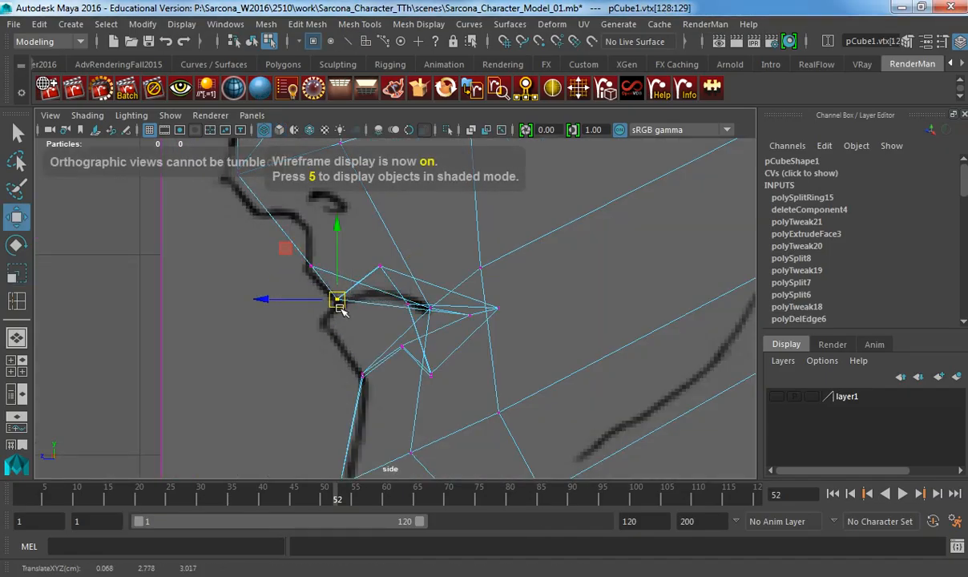
Move the lower lip's front loop edge forward and up onto the drawn lower lip in the side view.
key(space)
mouse_move(376, 347)
mouse_down()
mouse_move(374, 324)
mouse_move(404, 382)
mouse_move(363, 385)
mouse_up()
key(5)
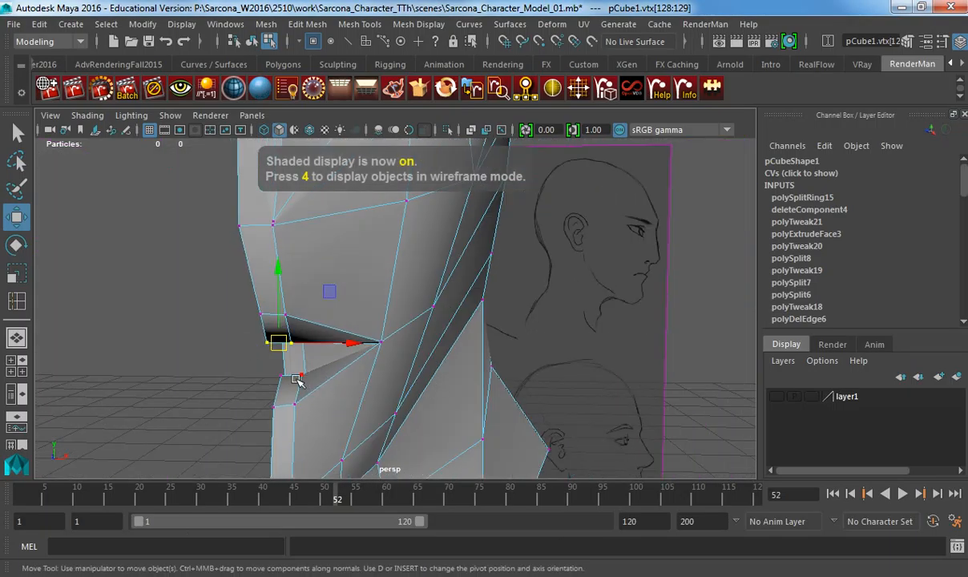
key(F10)
click(292, 372)
key(space)
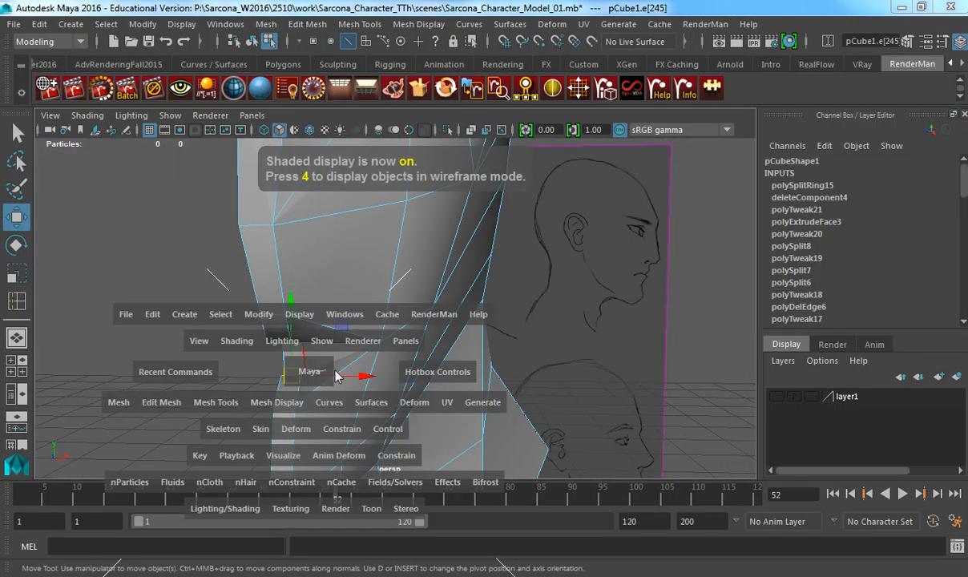
drag(336, 373, 340, 370)
drag(399, 350, 327, 318)
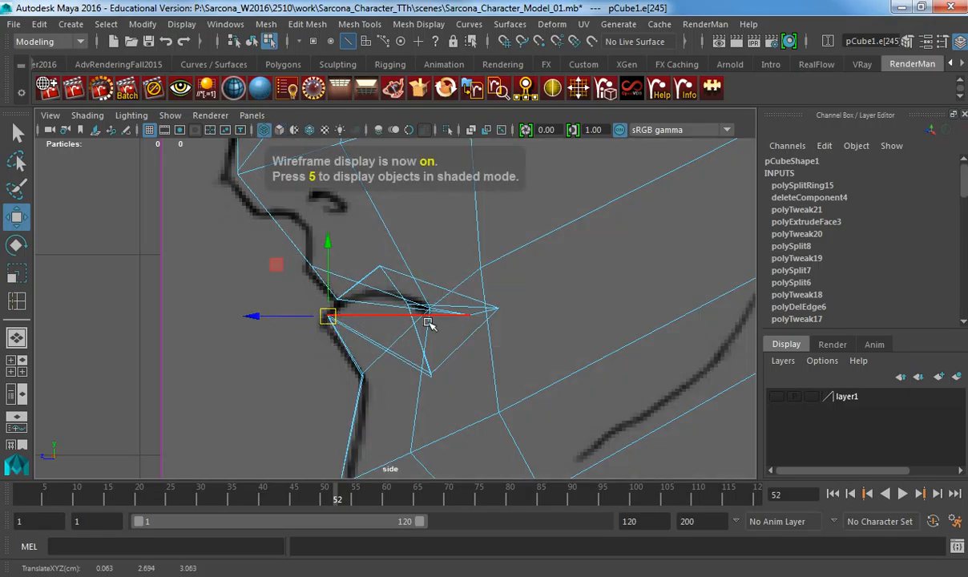
From behind the face, move the rear corner vertex of the mouth recess towards the centre line.
key(F9)
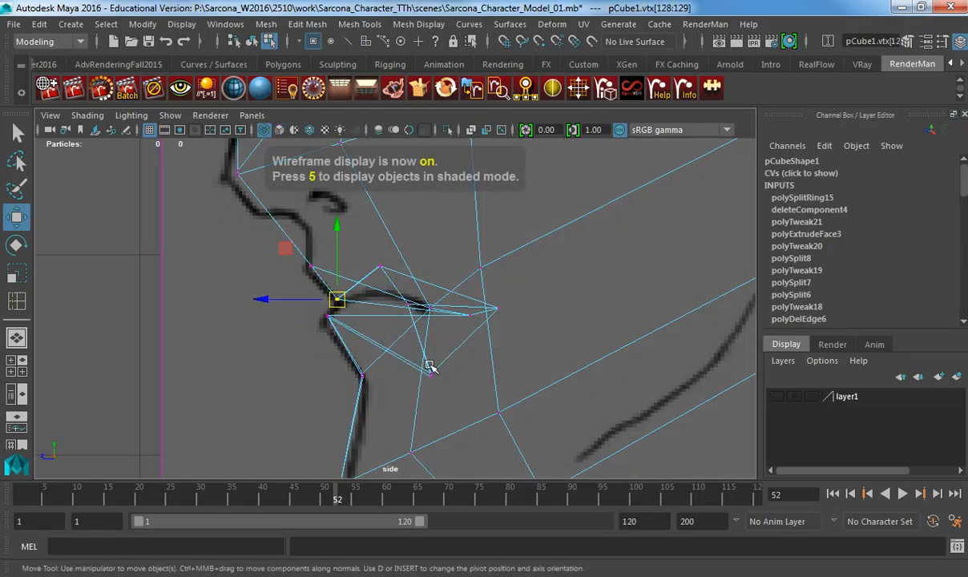
key(space)
mouse_move(431, 341)
mouse_down()
mouse_move(333, 347)
mouse_move(480, 361)
mouse_up()
key(6)
alt+drag(361, 382, 432, 385)
click(297, 378)
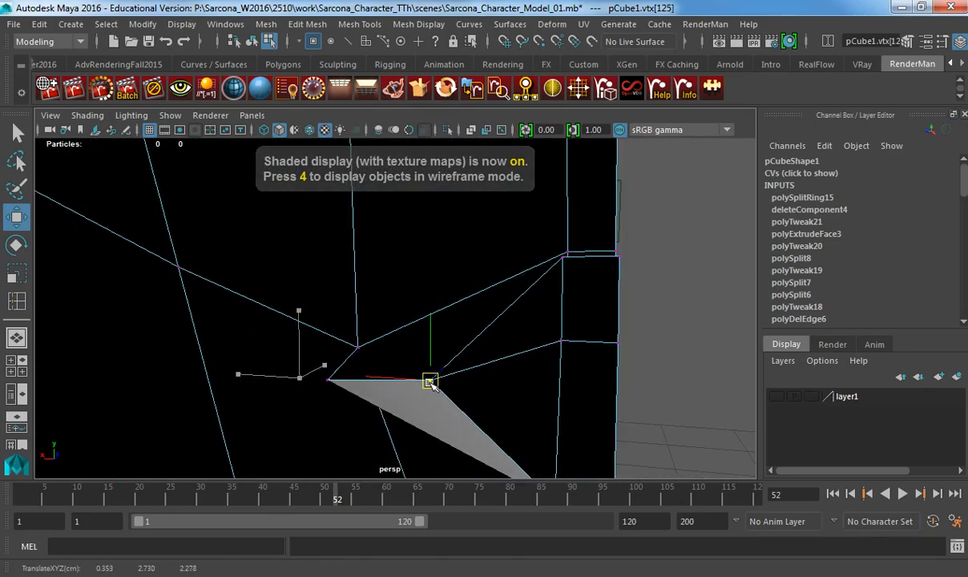
From behind the face, move the second rear corner vertex of the mouth recess towards the centre line.
click(320, 383)
click(324, 381)
drag(323, 381, 390, 387)
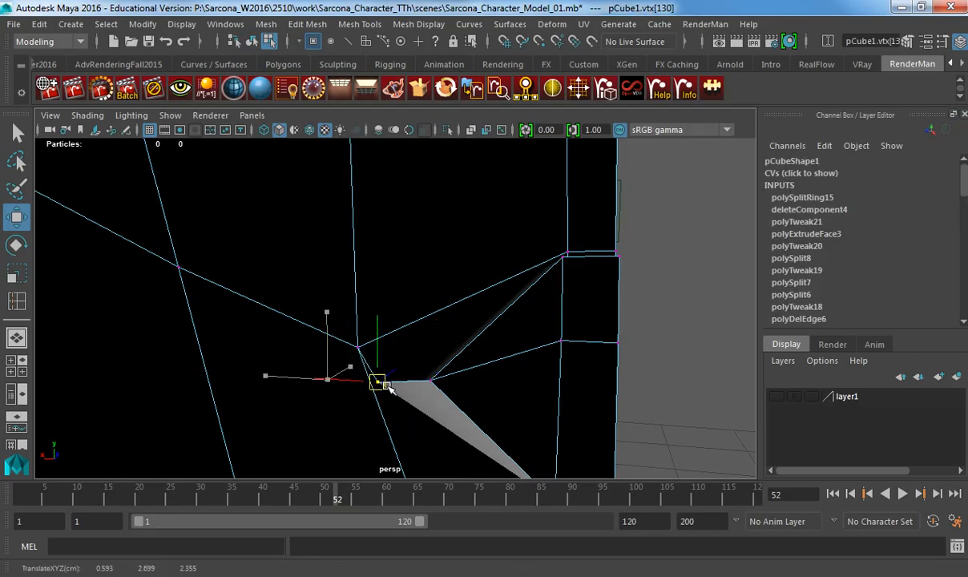
mouse_move(463, 383)
alt+mouse_down()
mouse_move(165, 367)
mouse_move(391, 371)
alt+mouse_up()
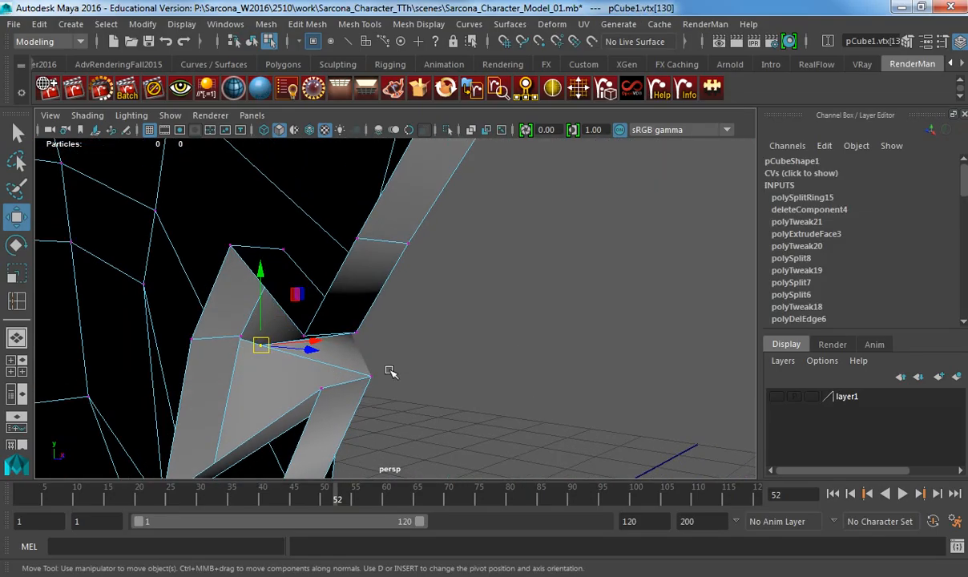
Insert another edge loop across the inner walls of the mouth recess.
right_drag(315, 321, 341, 282)
alt+drag(356, 334, 389, 324)
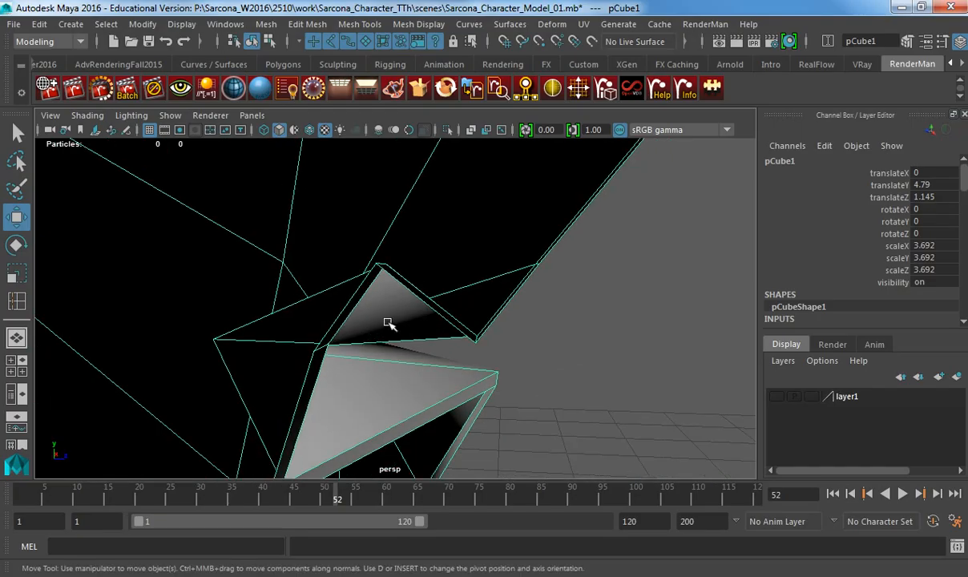
shift+right_drag(388, 238, 319, 264)
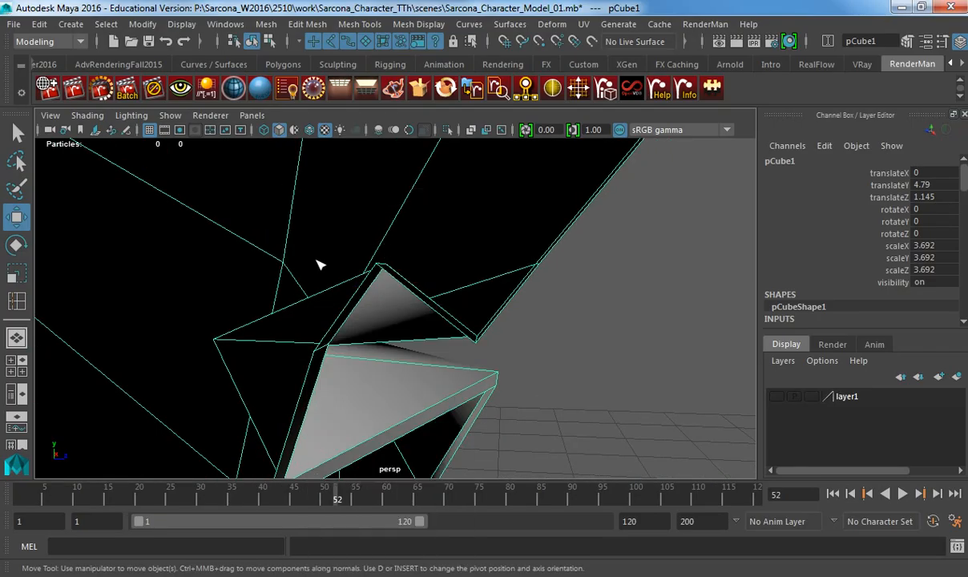
click(443, 313)
key(r)
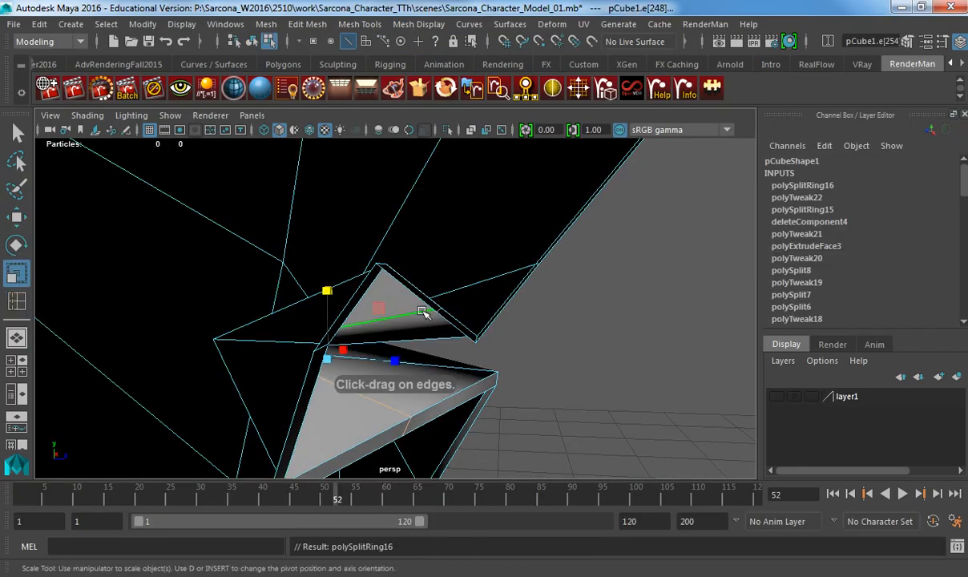
Scale the new loop's upper and lower edges together inside the mouth recess.
alt+drag(423, 312, 426, 264)
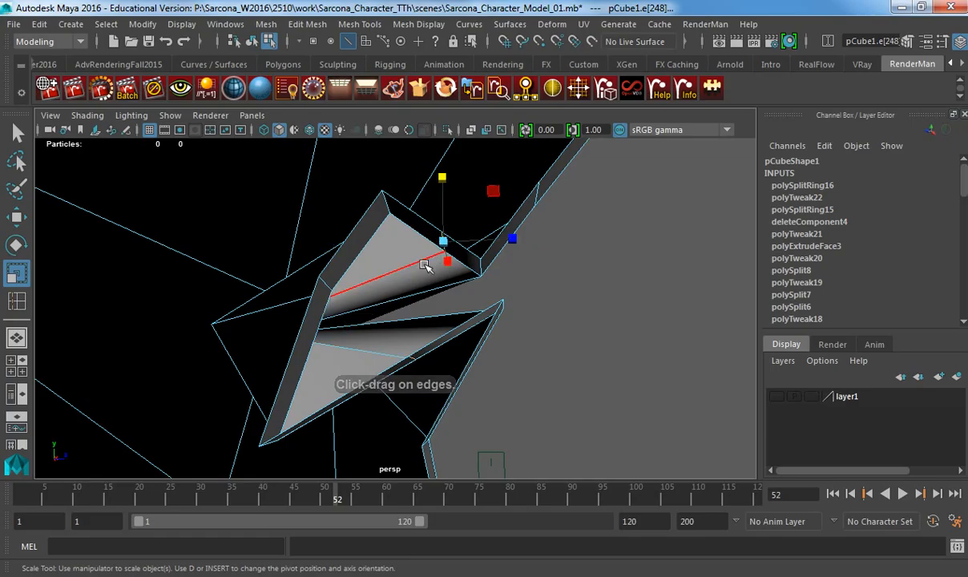
alt+drag(409, 345, 427, 369)
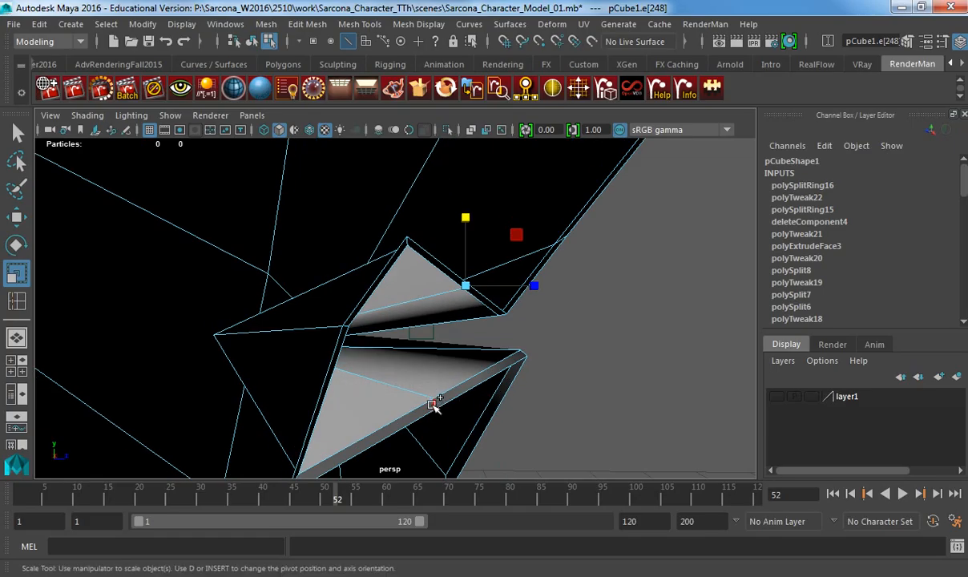
shift+click(432, 404)
mouse_move(450, 277)
mouse_down()
mouse_move(451, 337)
mouse_move(229, 341)
mouse_move(295, 330)
mouse_move(279, 302)
mouse_up()
key(w)
alt+right_drag(485, 342, 104, 271)
alt+drag(333, 242, 363, 277)
Preview the head smoothed in object mode and accept the autosave of the scene.
right_drag(364, 276, 412, 231)
click(415, 249)
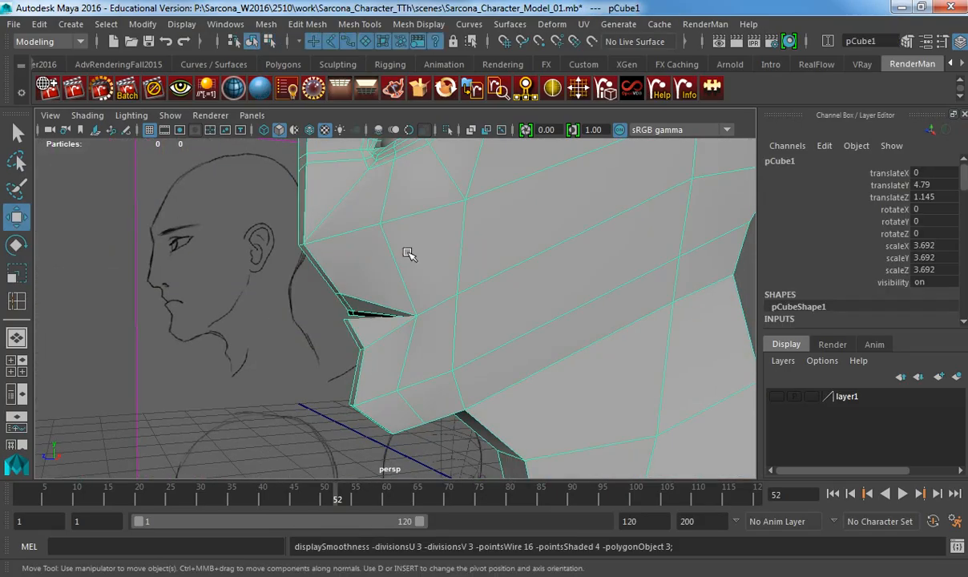
key(3)
click(216, 346)
mouse_move(217, 346)
alt+mouse_down()
mouse_move(443, 345)
mouse_move(288, 346)
mouse_move(359, 342)
mouse_move(359, 363)
alt+mouse_up()
key(space)
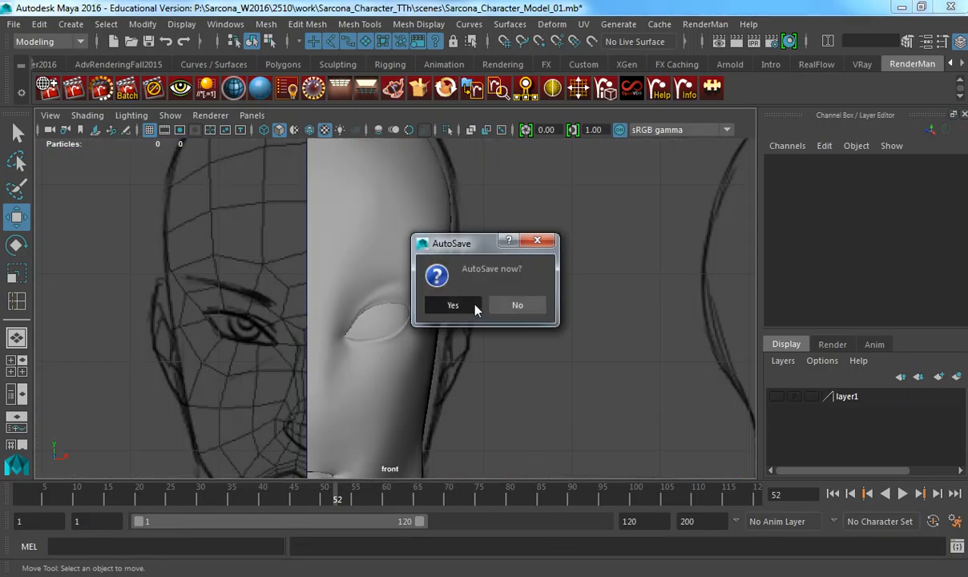
click(474, 304)
In the front view, move the mouth corner vertices outward towards the drawn corner of the lips.
alt+middle_drag(384, 463, 394, 324)
key(4)
key(5)
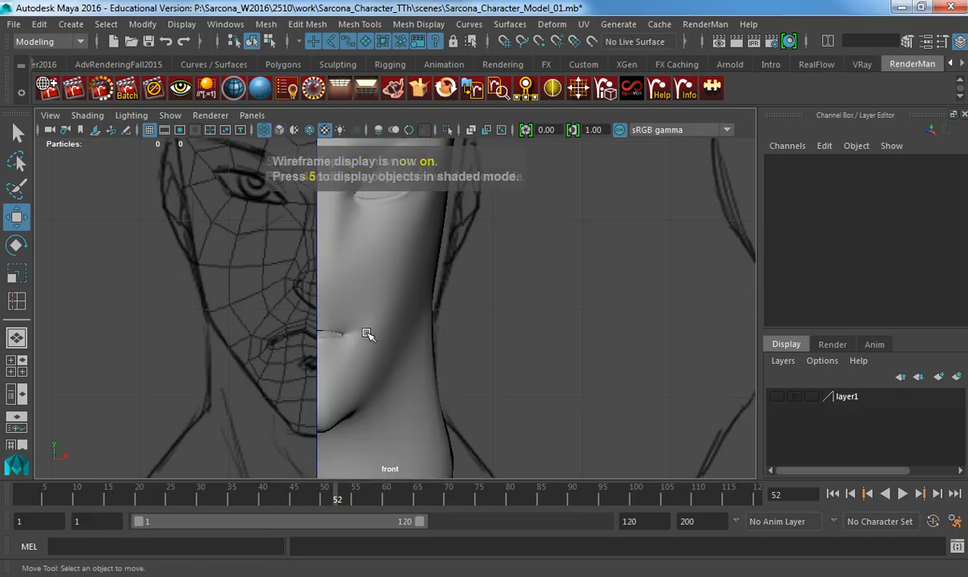
click(365, 321)
right_drag(364, 321, 329, 311)
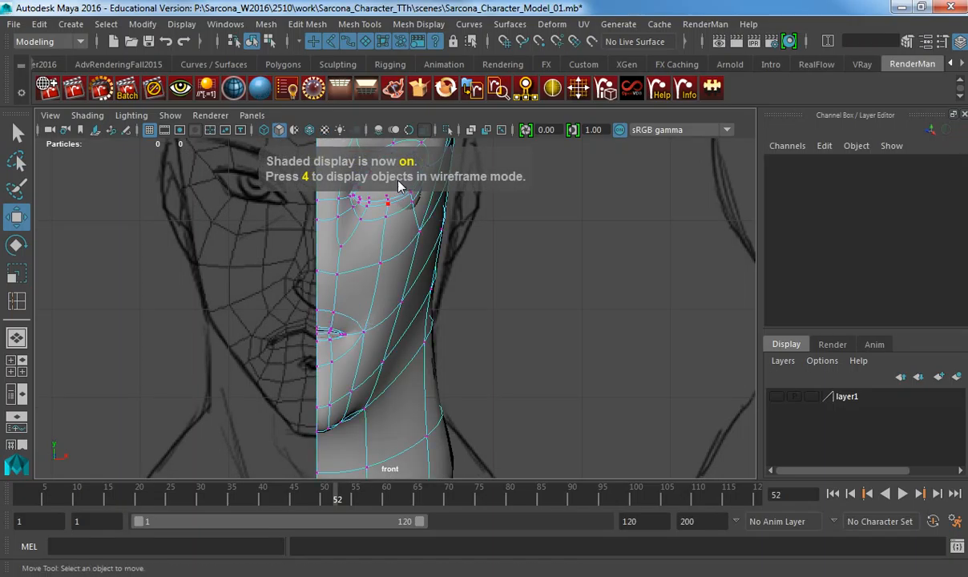
click(370, 330)
key(4)
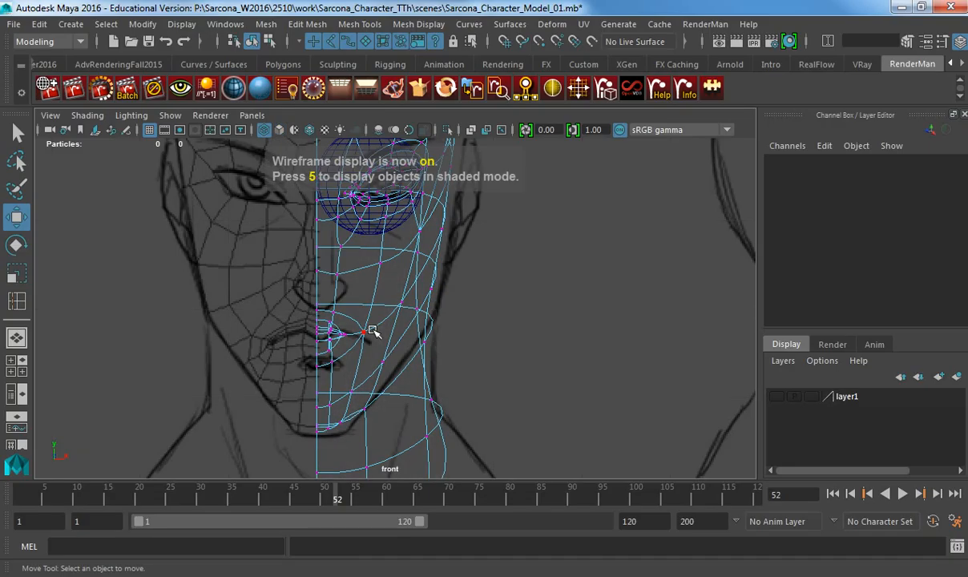
key(1)
mouse_move(377, 321)
mouse_down()
mouse_move(340, 347)
mouse_move(388, 336)
mouse_up()
key(5)
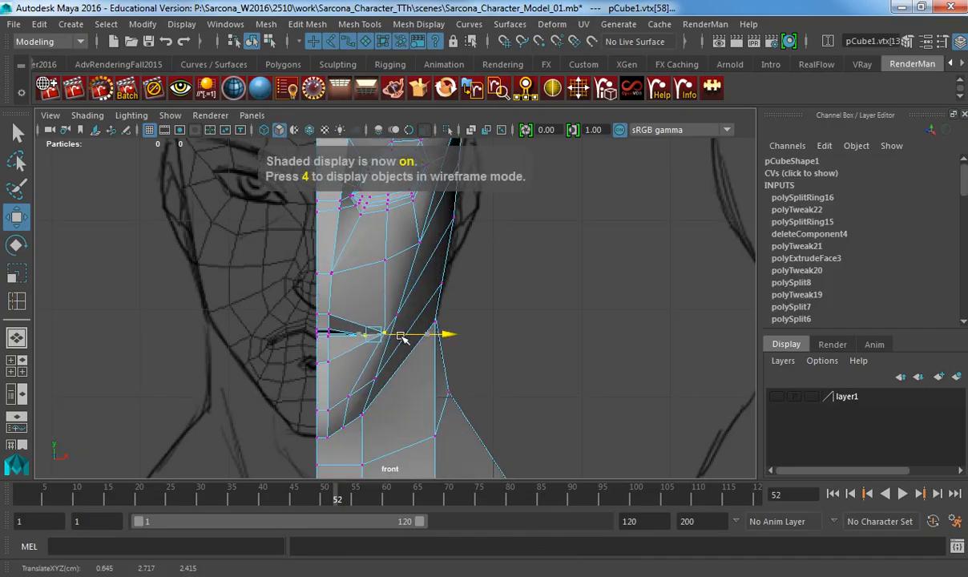
Move the cheek and jaw vertices beside the mouth corner outward in the front view to widen the lower face.
click(397, 317)
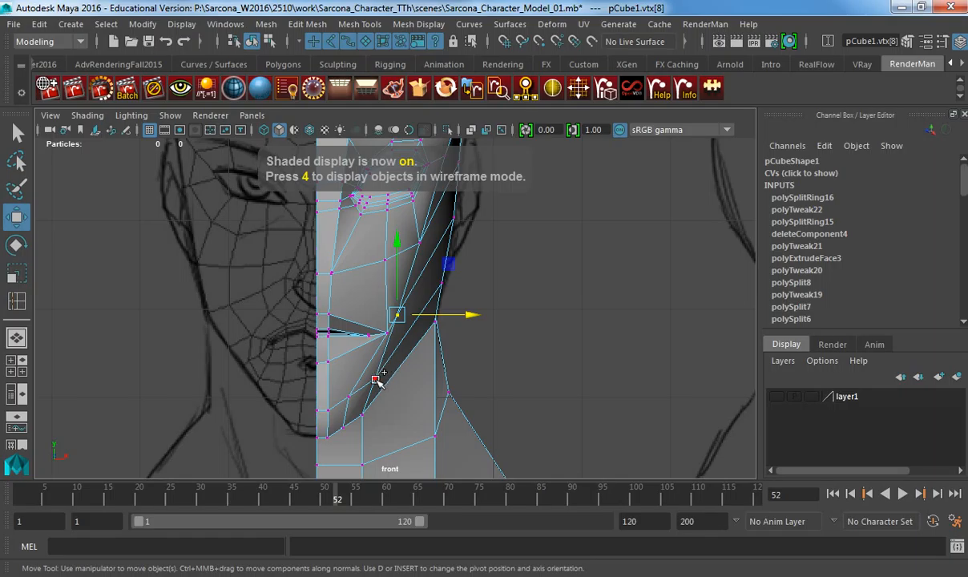
middle_drag(420, 360, 436, 361)
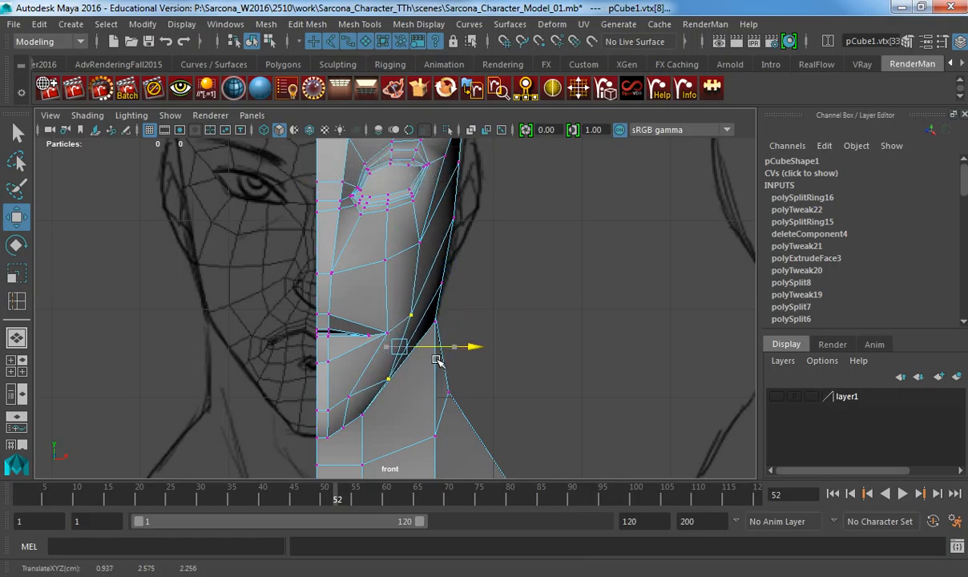
key(5)
key(4)
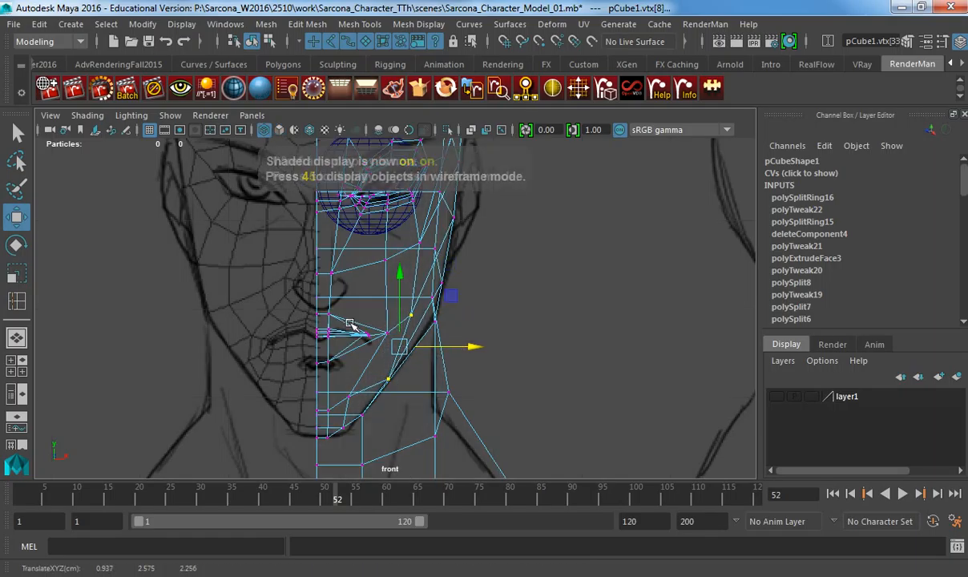
mouse_move(349, 320)
mouse_down()
mouse_move(383, 344)
mouse_move(417, 315)
mouse_move(401, 322)
mouse_move(379, 288)
mouse_move(400, 264)
mouse_up()
Examine the mouth area in perspective, comparing the smoothed preview with the unsmoothed mesh.
key(6)
key(space)
key(F8)
key(3)
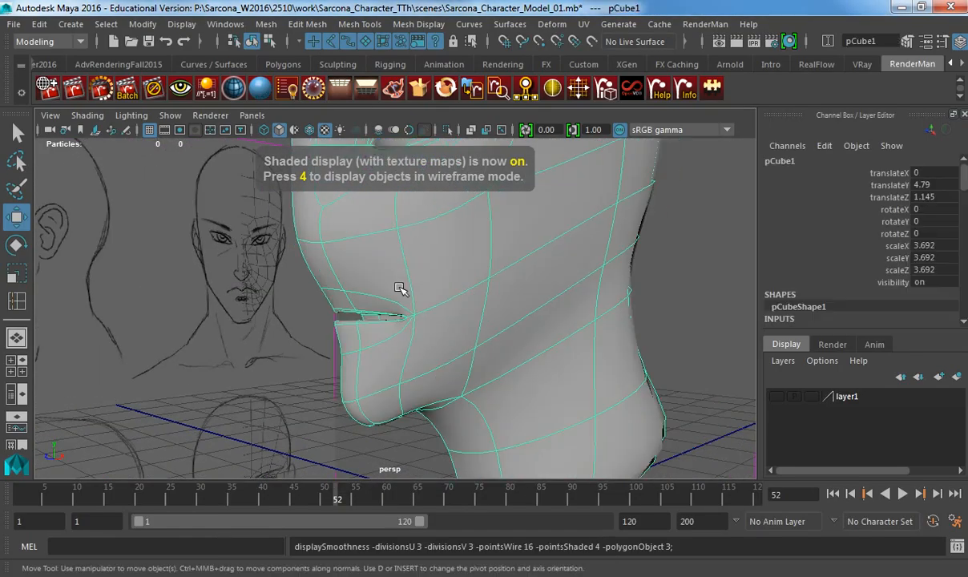
click(399, 419)
alt+drag(400, 419, 378, 357)
click(357, 337)
key(1)
mouse_move(372, 305)
alt+mouse_down()
mouse_move(357, 274)
mouse_move(357, 305)
mouse_move(365, 296)
alt+mouse_up()
key(3)
key(1)
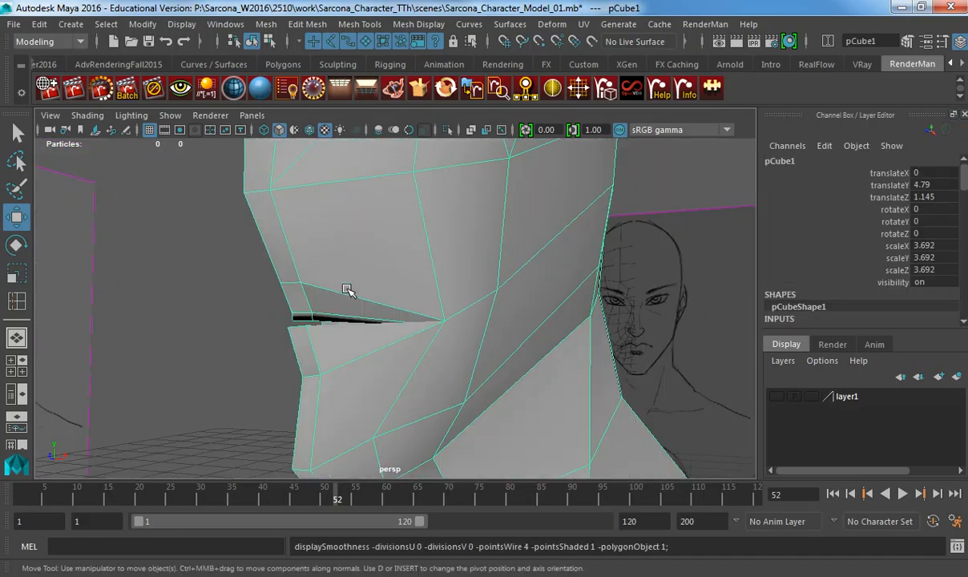
key(3)
key(1)
Bevel the edge loop that borders the upper and lower lips and preview the mouth smoothed.
alt+drag(351, 292, 290, 283)
shift+right_click(253, 240)
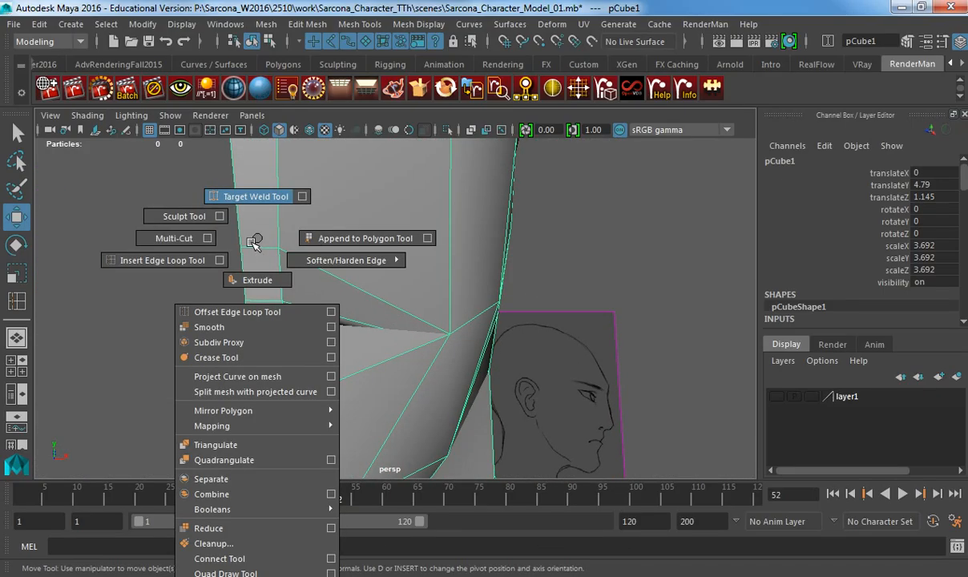
shift+right_drag(262, 249, 263, 253)
right_drag(261, 153, 263, 218)
key(ctrl+z)
click(327, 320)
double_click(263, 252)
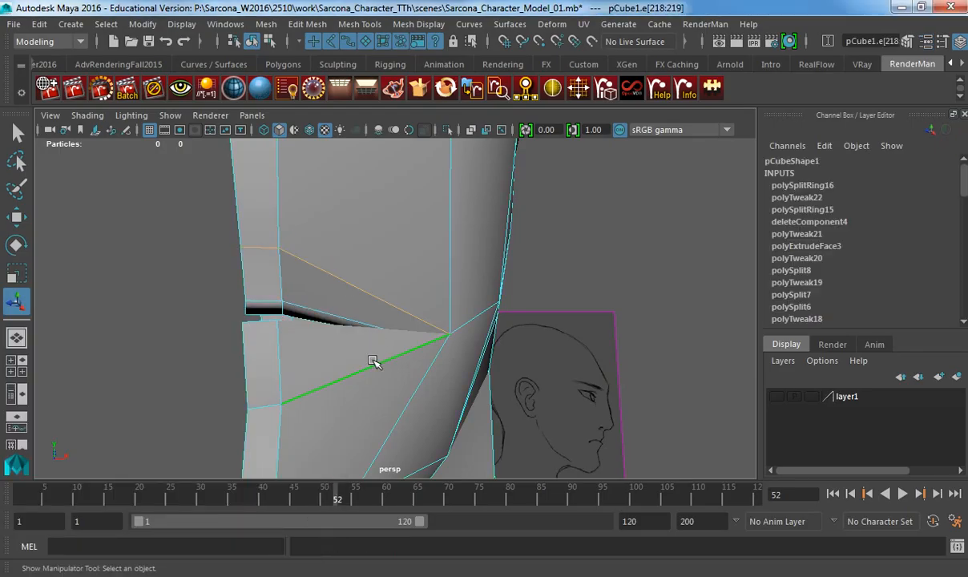
mouse_move(280, 383)
alt+mouse_down()
mouse_move(441, 397)
mouse_move(190, 397)
mouse_move(275, 248)
alt+mouse_up()
shift+right_drag(276, 248, 345, 250)
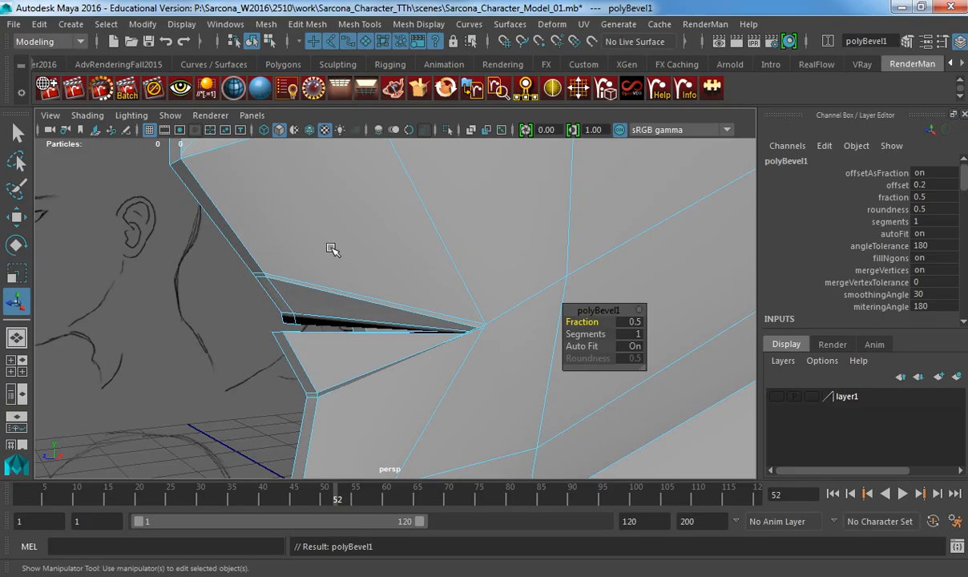
mouse_move(312, 304)
alt+mouse_down()
mouse_move(447, 326)
mouse_move(432, 298)
alt+mouse_up()
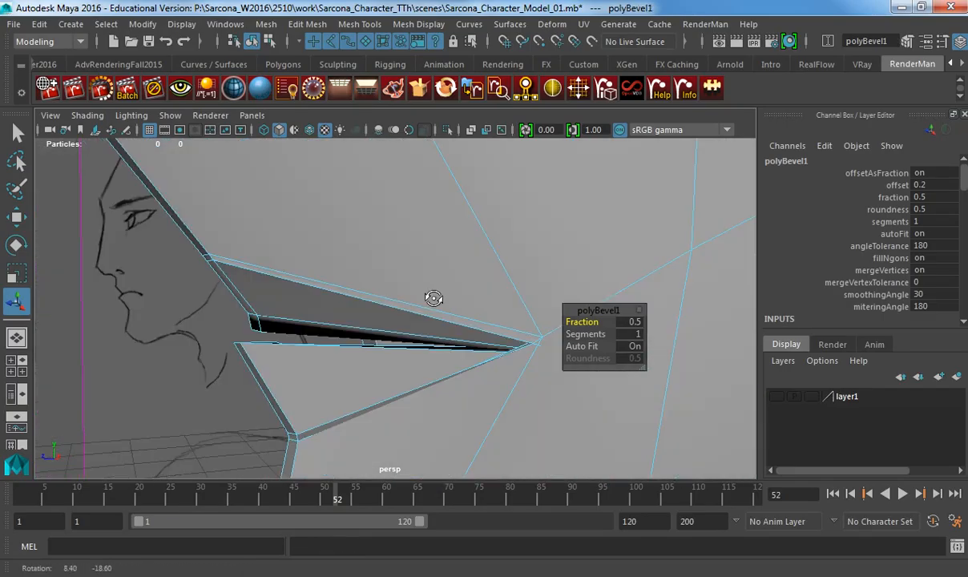
alt+middle_drag(432, 298, 364, 269)
alt+right_drag(363, 269, 248, 272)
key(3)
alt+drag(249, 272, 341, 309)
In the side view, move the lower pair of beveled vertices at the upper lip's front onto the drawn lip contour.
key(space)
alt+middle_drag(361, 320, 372, 306)
alt+right_drag(372, 307, 429, 307)
alt+drag(429, 307, 361, 289)
alt+middle_drag(361, 289, 363, 332)
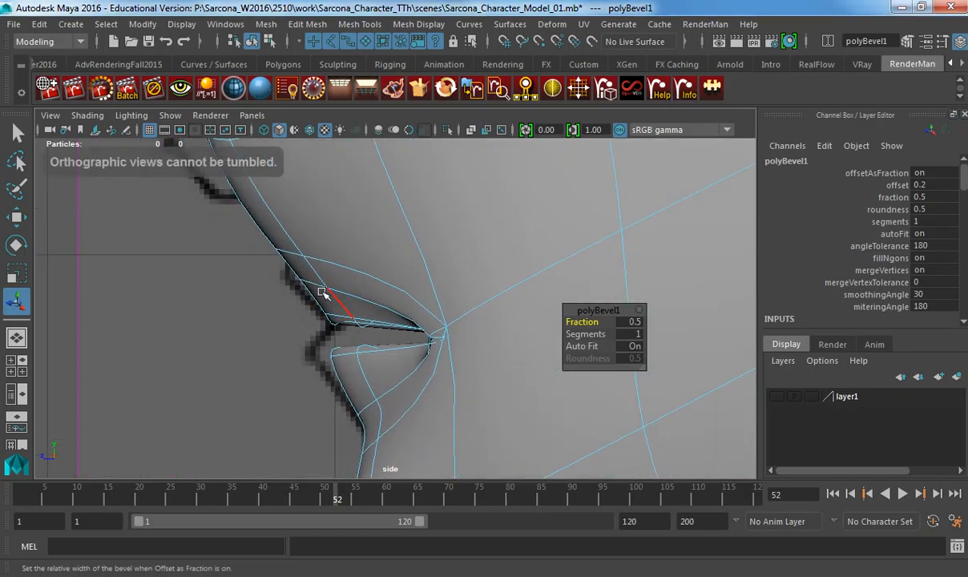
drag(301, 286, 315, 314)
key(w)
key(1)
drag(295, 274, 286, 292)
key(3)
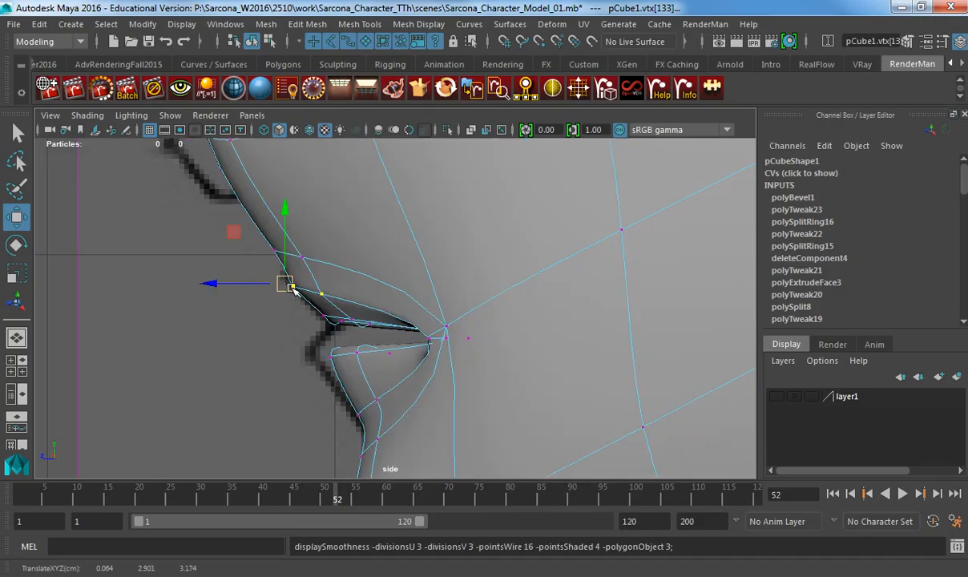
key(1)
key(3)
Move the upper pair of beveled front vertices up to the drawn base of the nose in the side view.
drag(266, 245, 308, 230)
key(1)
key(4)
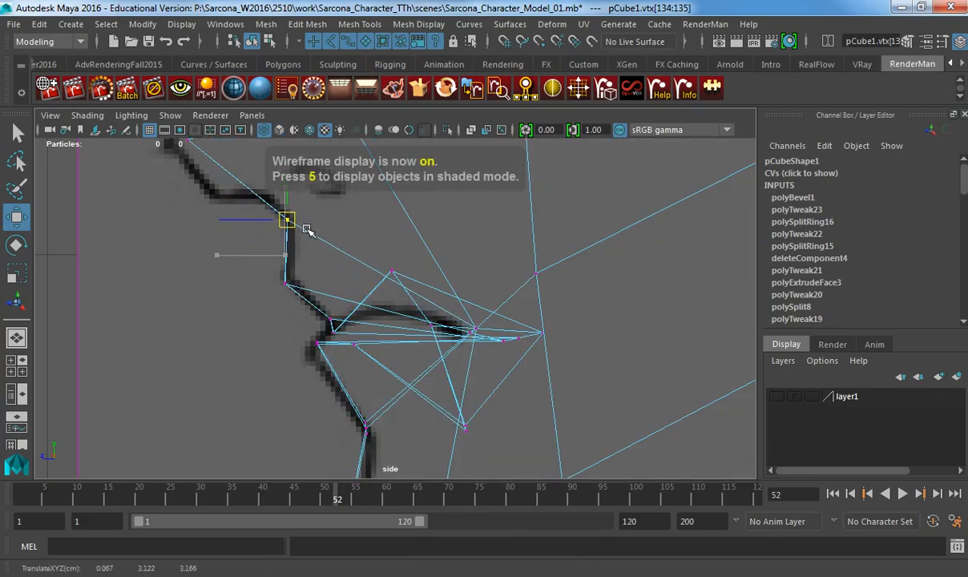
alt+middle_drag(339, 295, 322, 275)
key(5)
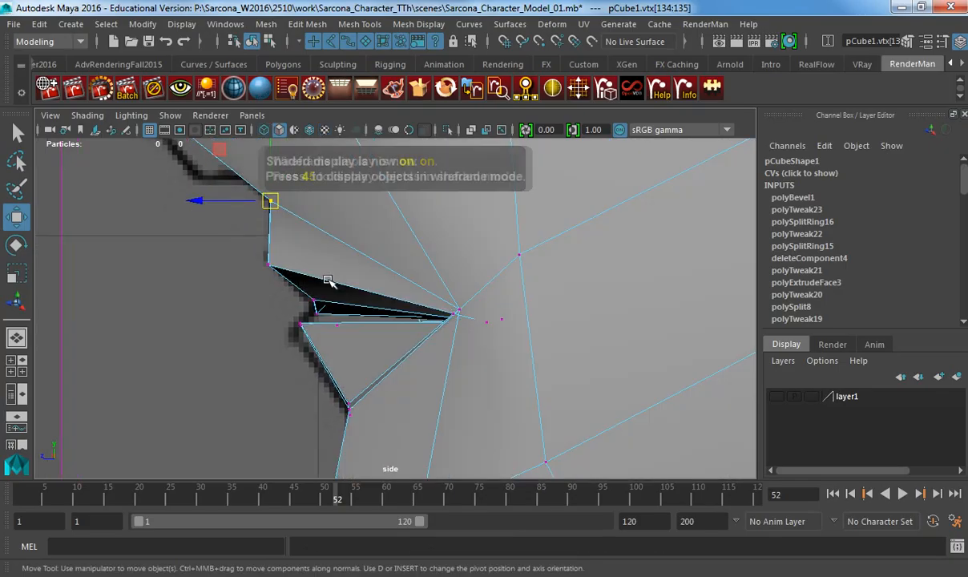
key(4)
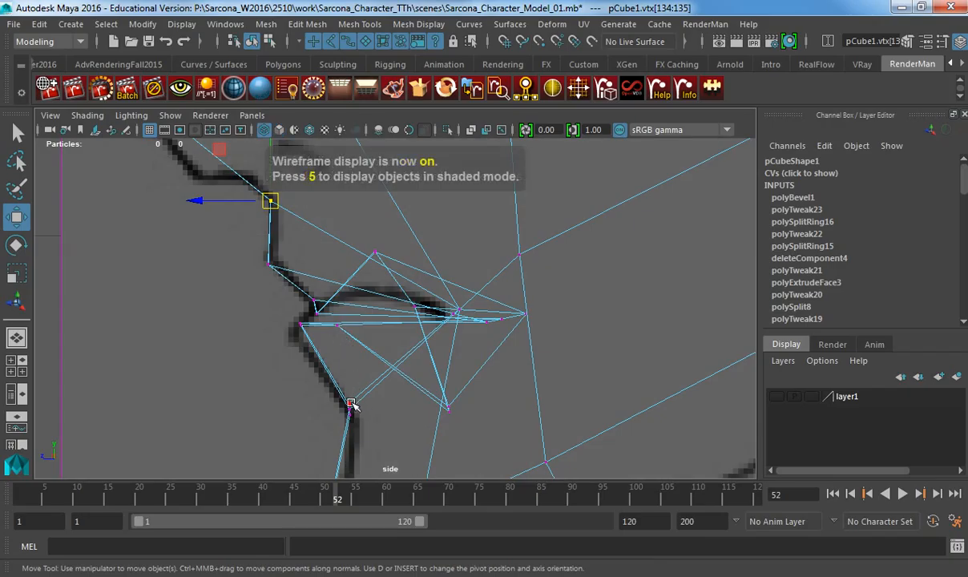
Move the lower pair of beveled vertices beneath the lower lip down along the drawn chin profile.
key(3)
scroll(367, 392, up, 1)
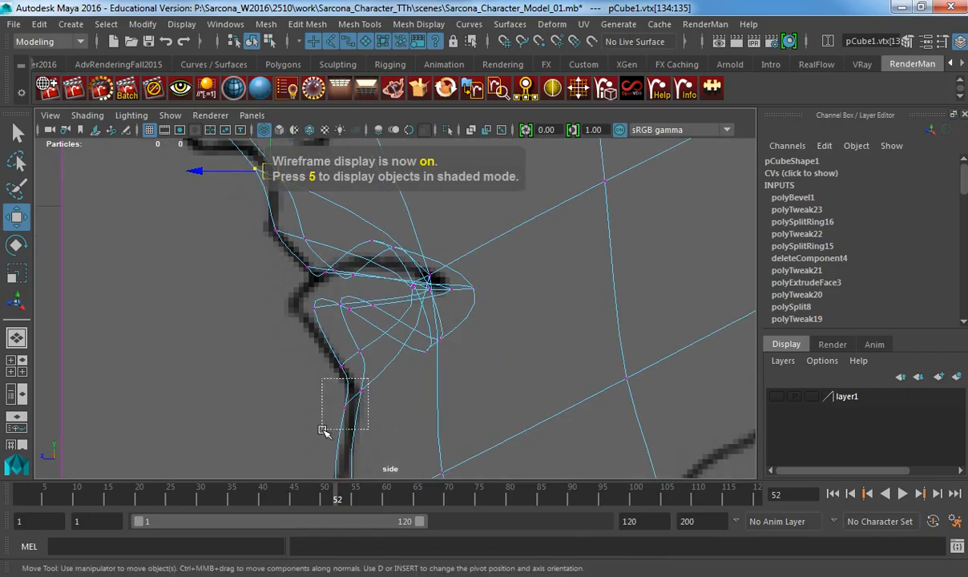
drag(323, 430, 354, 437)
key(1)
key(5)
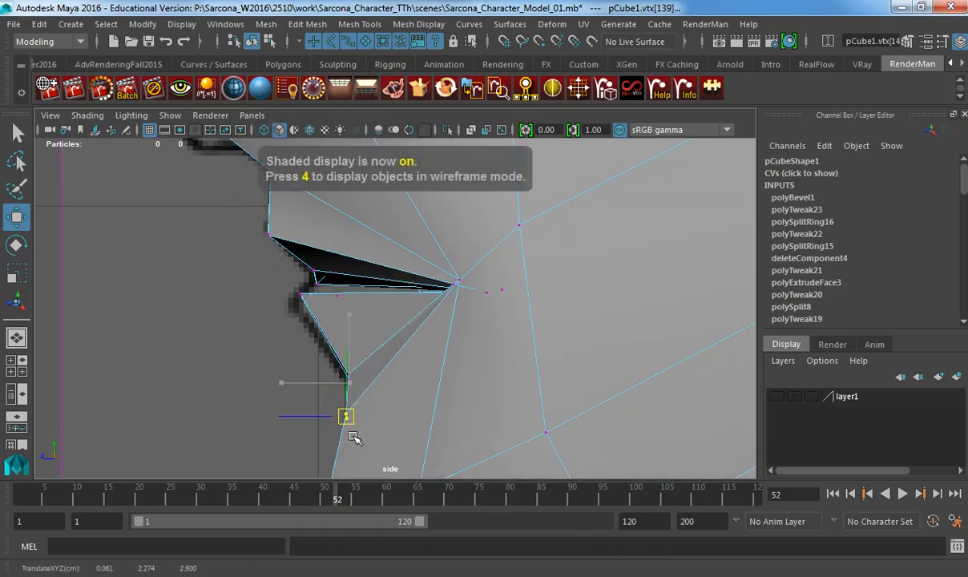
key(4)
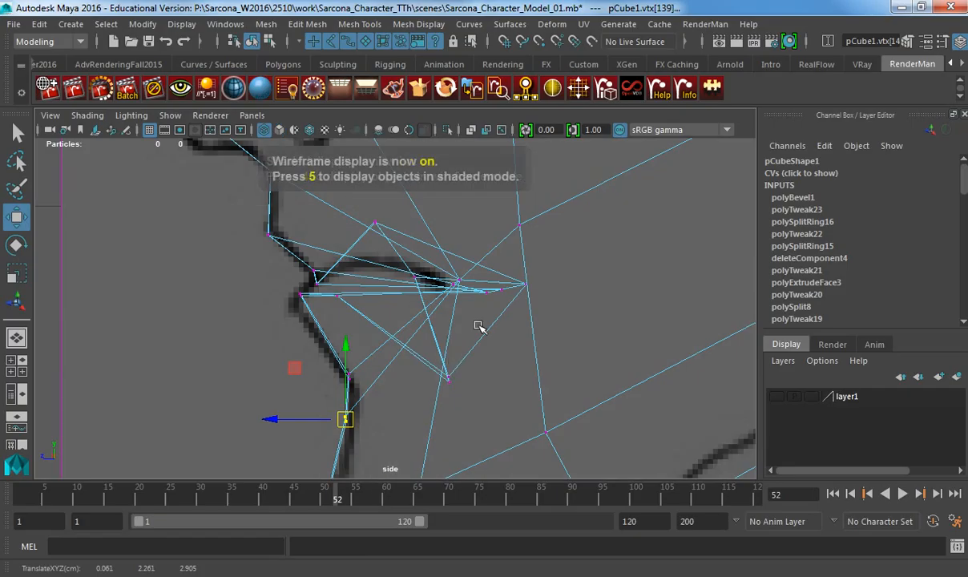
key(3)
key(5)
Move the outer beveled vertex at the mouth corner up and back, away from the lip opening.
click(431, 278)
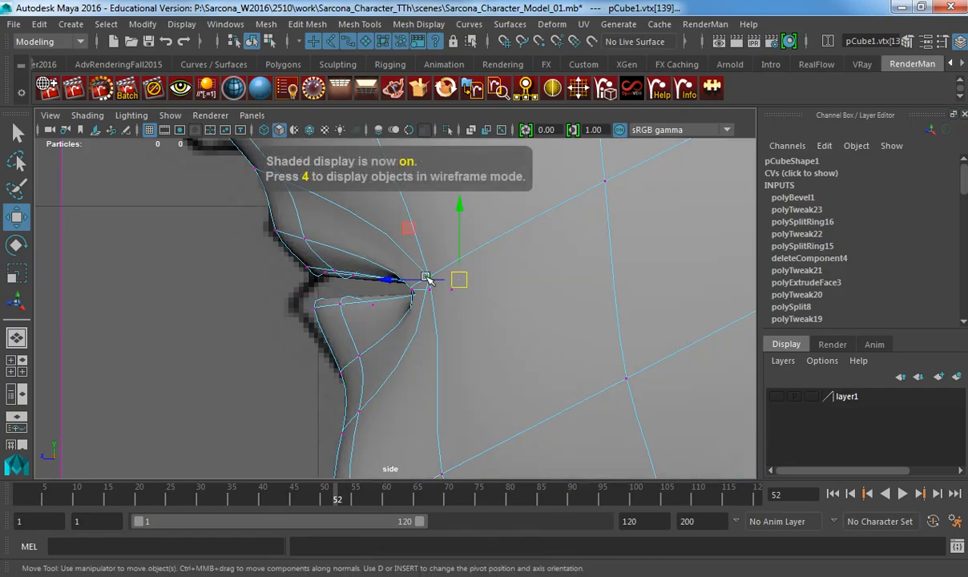
key(1)
drag(456, 282, 498, 243)
key(space)
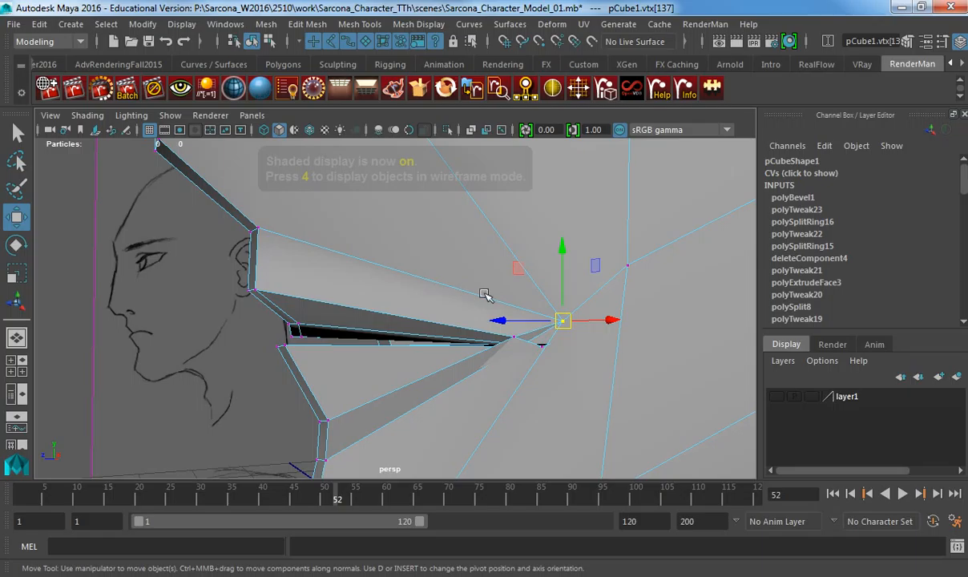
Select the cluster of inner vertices at the mouth corner and adjust its position with the Move tool.
mouse_move(484, 293)
alt+mouse_down()
mouse_move(628, 322)
mouse_move(458, 329)
mouse_move(494, 342)
mouse_move(517, 325)
alt+mouse_up()
key(4)
key(r)
key(5)
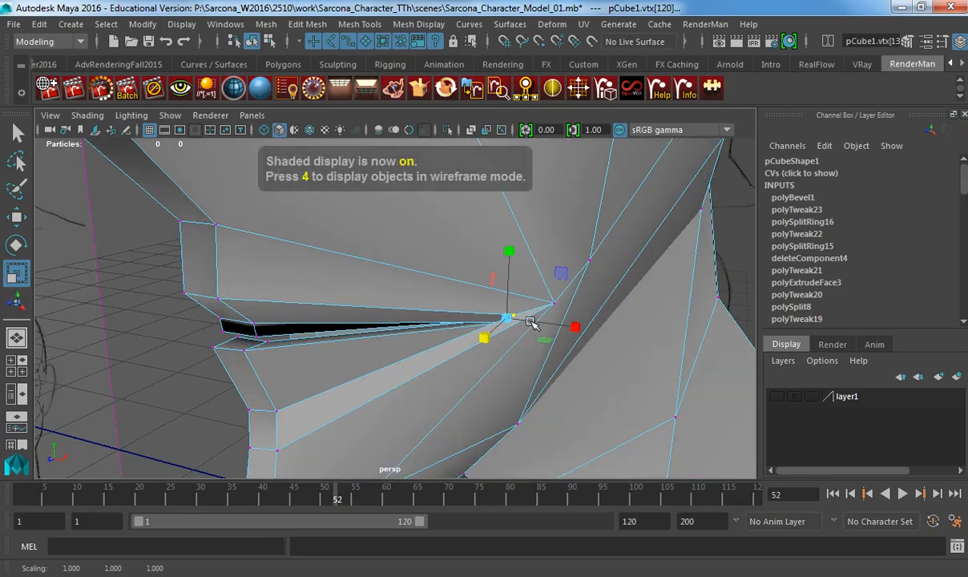
key(w)
mouse_move(501, 324)
mouse_down()
mouse_move(513, 322)
mouse_move(367, 296)
mouse_move(302, 317)
mouse_move(531, 335)
mouse_move(501, 332)
mouse_move(517, 335)
mouse_up()
Select the column of lip vertices beside the centre line, including the one above the upper lip, and move it sideways away from the centre.
key(4)
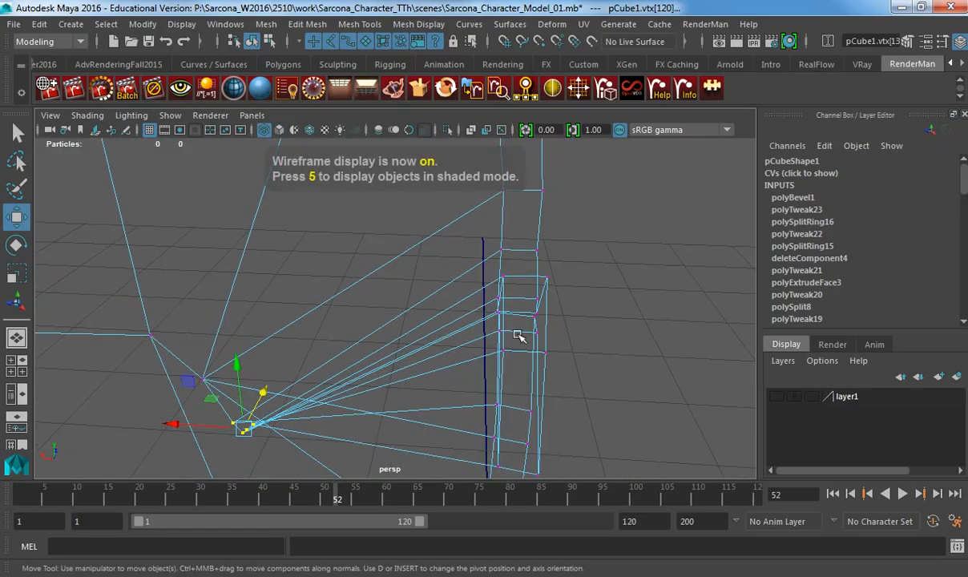
drag(471, 466, 494, 459)
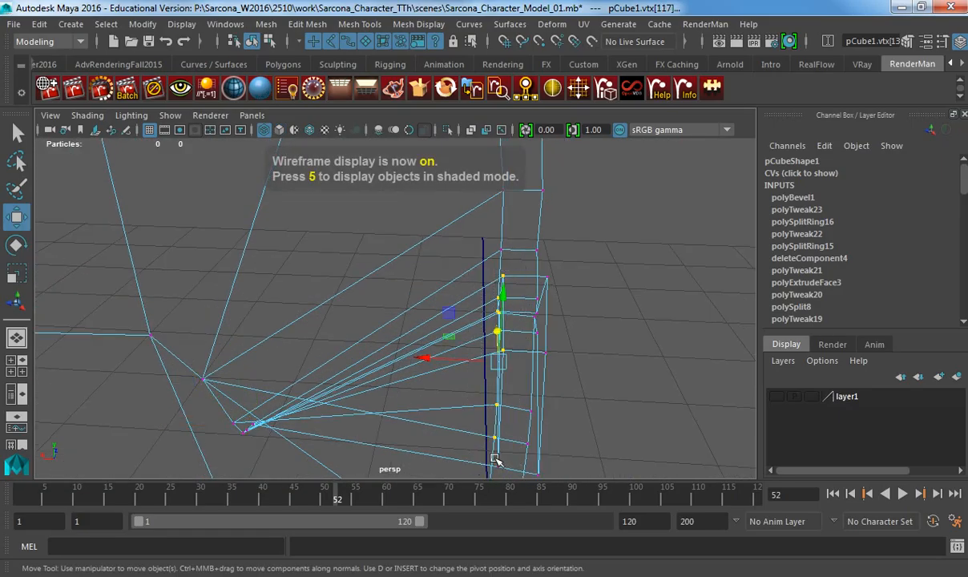
mouse_move(505, 417)
alt+mouse_down()
mouse_move(522, 382)
mouse_move(443, 376)
mouse_move(403, 359)
mouse_move(217, 363)
alt+mouse_up()
key(5)
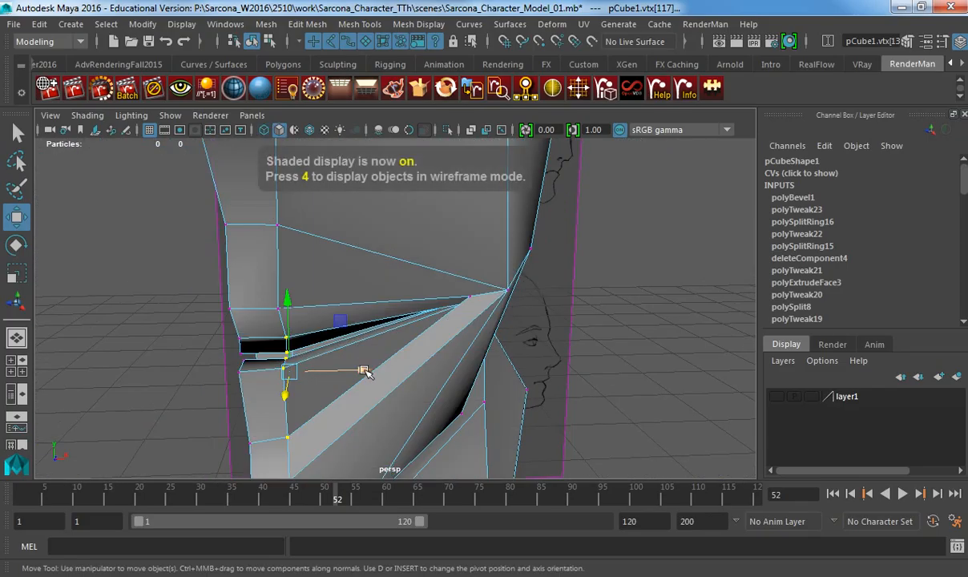
mouse_move(368, 368)
mouse_down()
mouse_move(400, 371)
mouse_move(296, 323)
mouse_up()
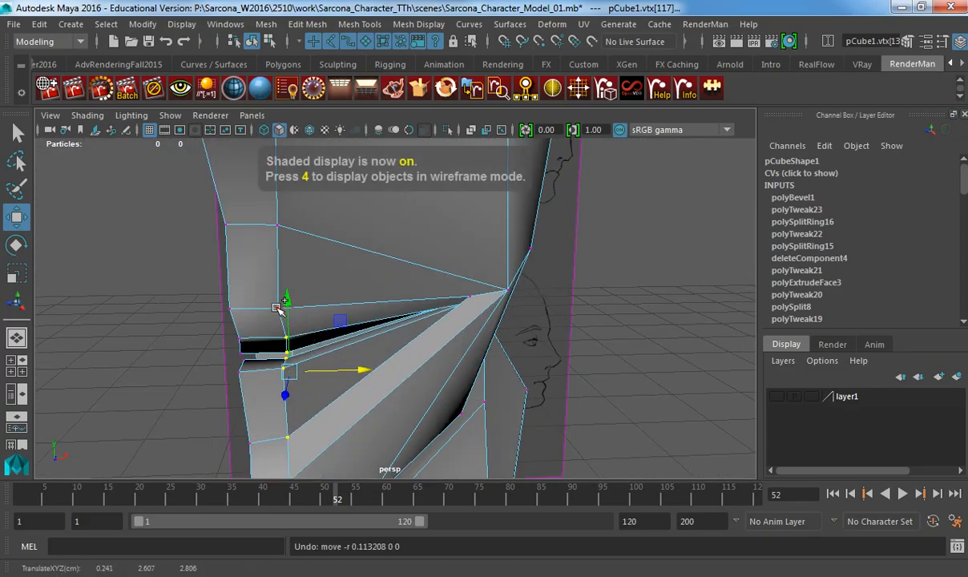
shift+click(276, 308)
drag(362, 375, 264, 332)
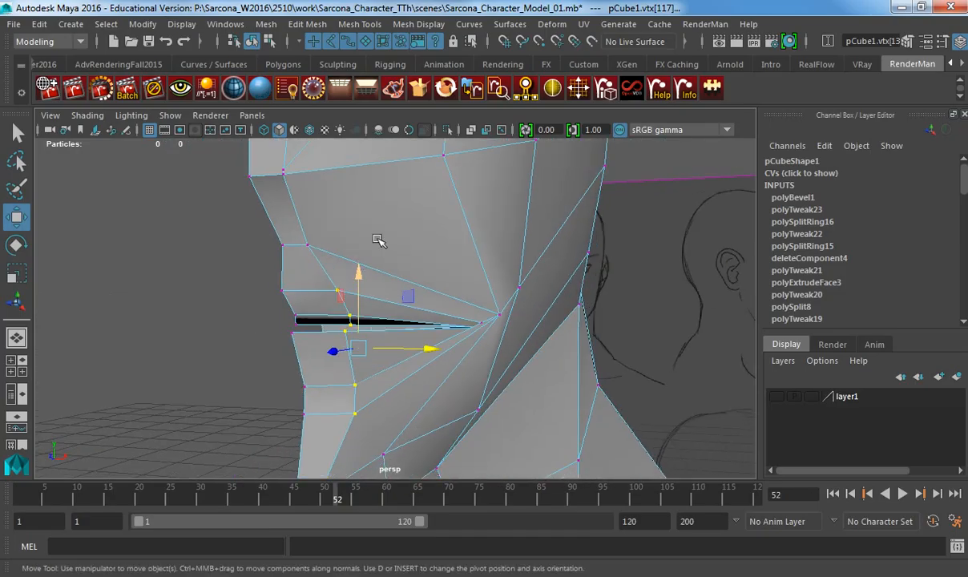
Preview the smoothed head without component selection, examine the mouth and profile from several angles, and return to the unsmoothed mesh.
key(F8)
key(3)
alt+right_drag(447, 330, 223, 298)
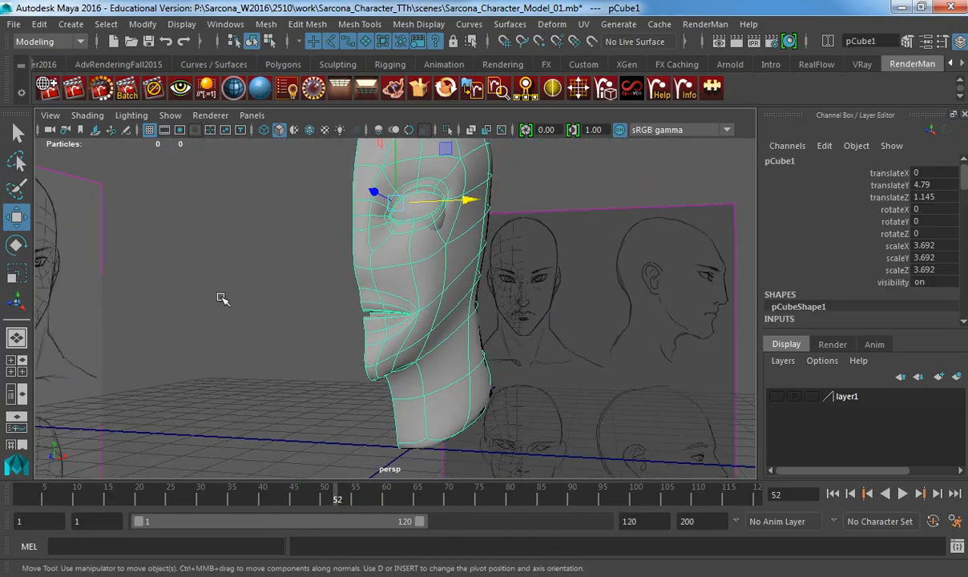
click(223, 298)
alt+drag(363, 317, 577, 335)
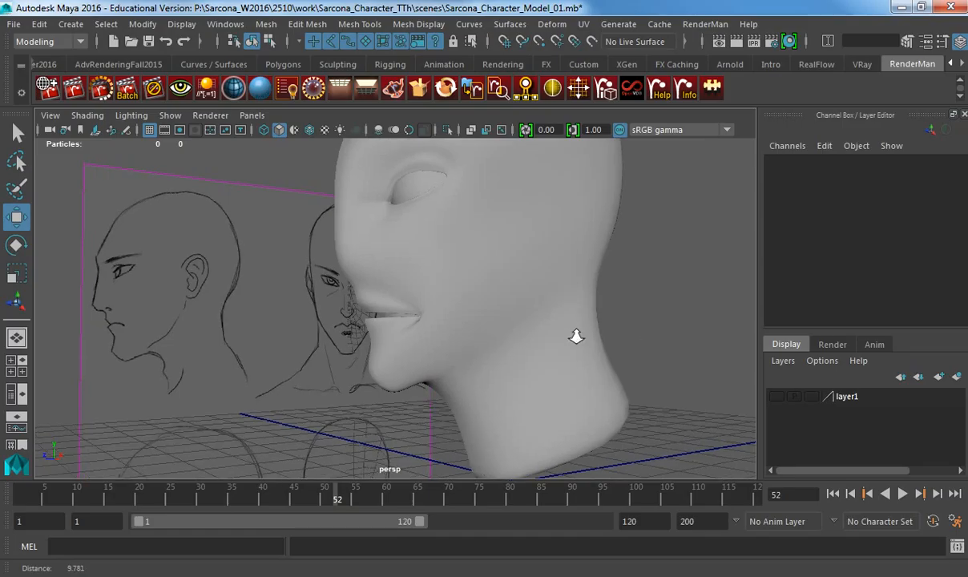
scroll(442, 333, up, 5)
alt+right_drag(579, 344, 364, 292)
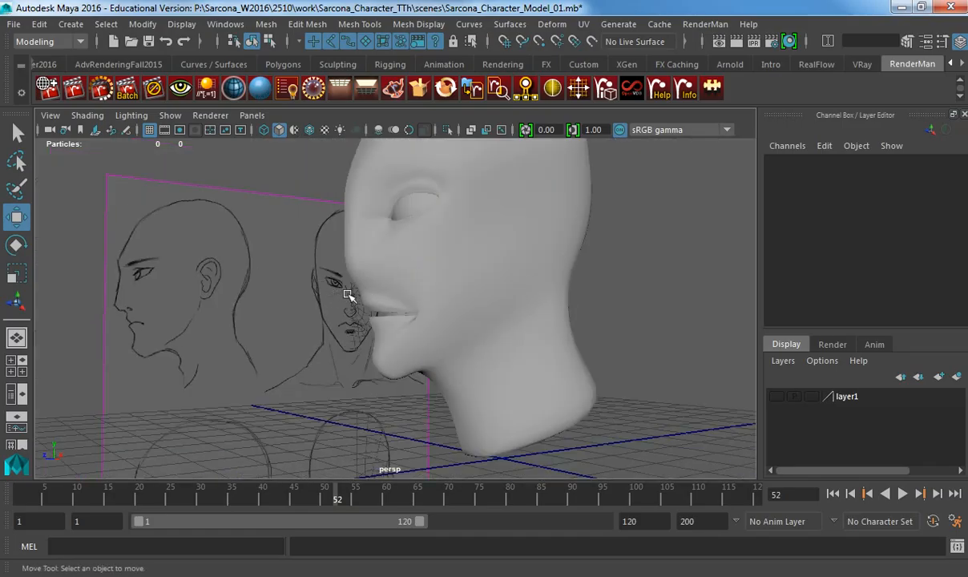
click(451, 292)
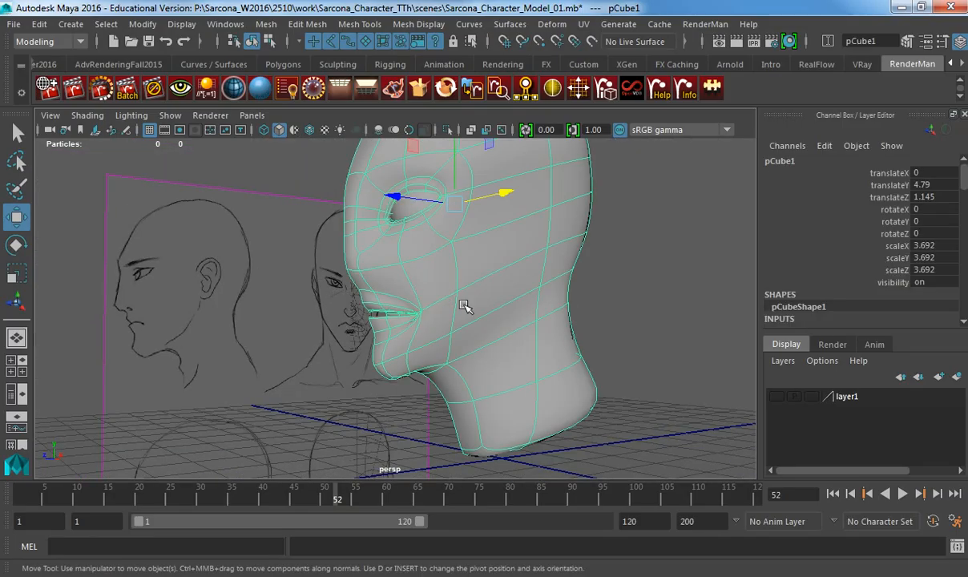
key(1)
key(3)
key(1)
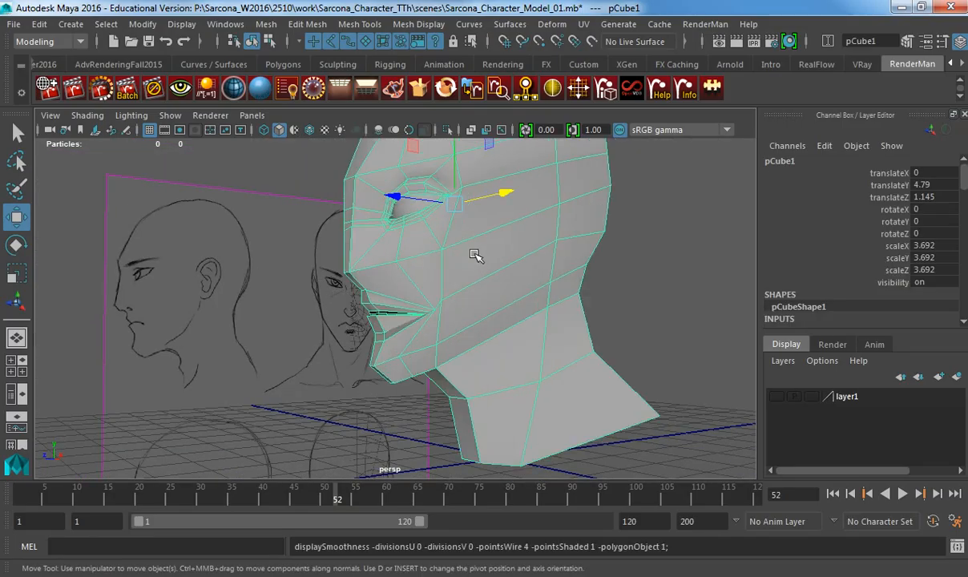
In the side view wireframe, move the lower pair of forehead vertices down along the drawn forehead outline.
alt+drag(475, 252, 430, 340)
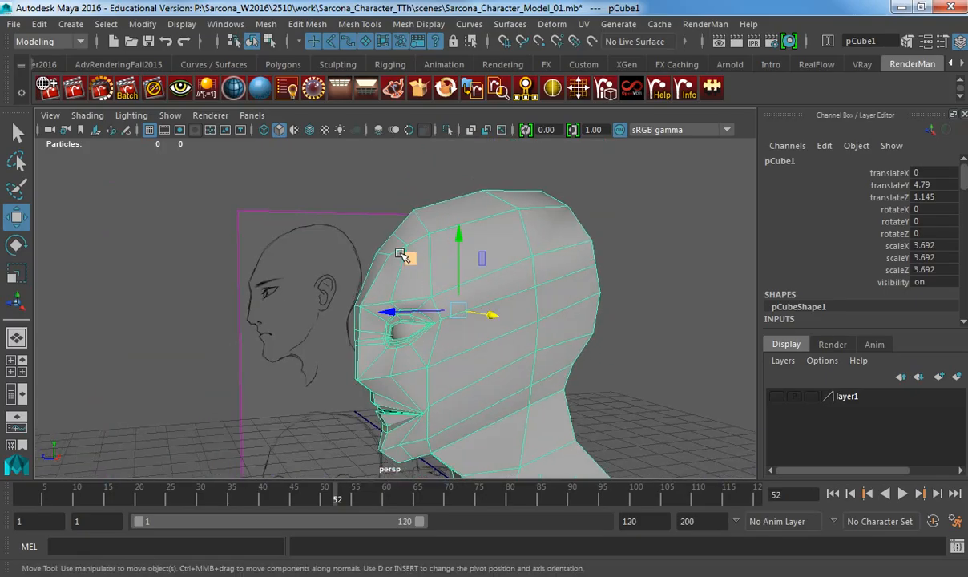
key(space)
drag(399, 256, 437, 251)
alt+middle_drag(424, 264, 403, 489)
alt+middle_drag(407, 152, 395, 257)
alt+middle_drag(451, 178, 451, 330)
mouse_move(451, 331)
alt+right_down()
mouse_move(419, 315)
mouse_move(436, 330)
mouse_move(469, 330)
alt+right_up()
key(4)
right_click(362, 275)
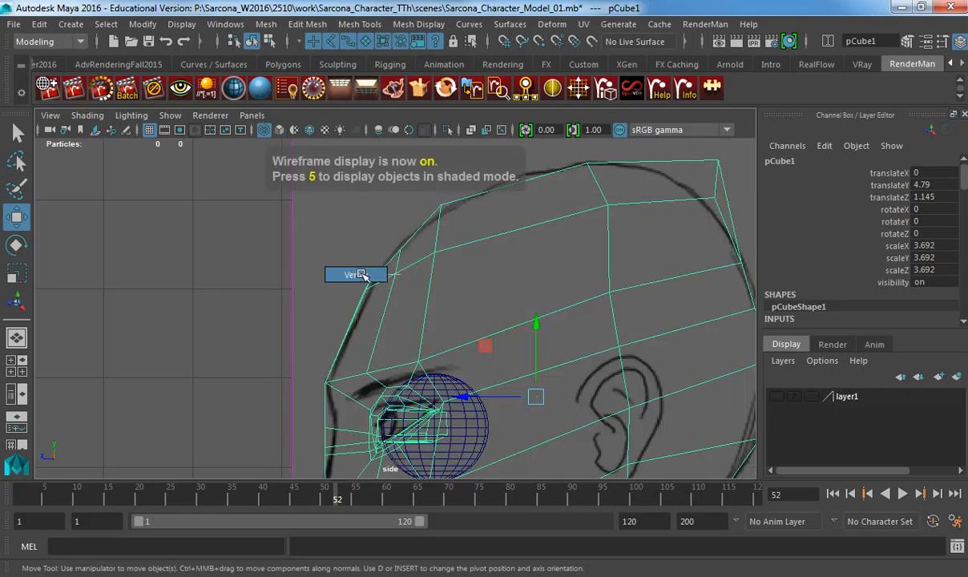
click(366, 287)
drag(366, 289, 364, 321)
click(406, 257)
middle_drag(412, 257, 392, 266)
key(ctrl+z)
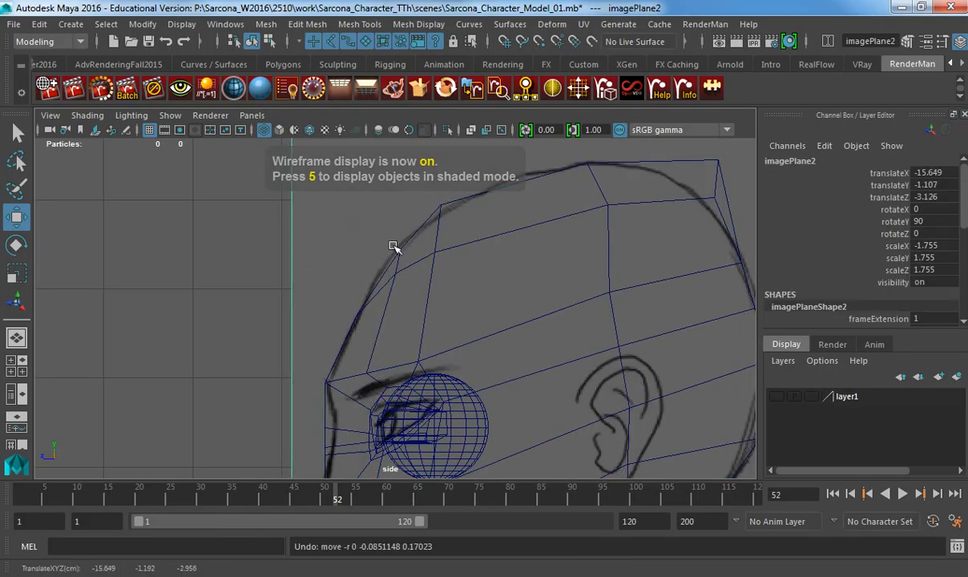
key(ctrl+z)
key(ctrl+z)
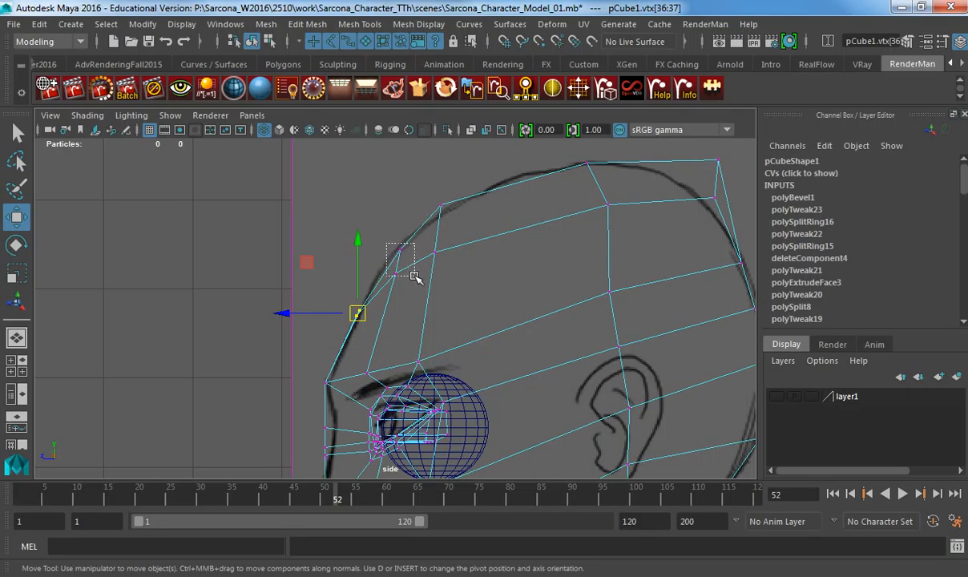
Move the upper pair of forehead vertices forward and down onto the drawn forehead outline in the side view.
drag(415, 275, 416, 278)
drag(406, 271, 395, 281)
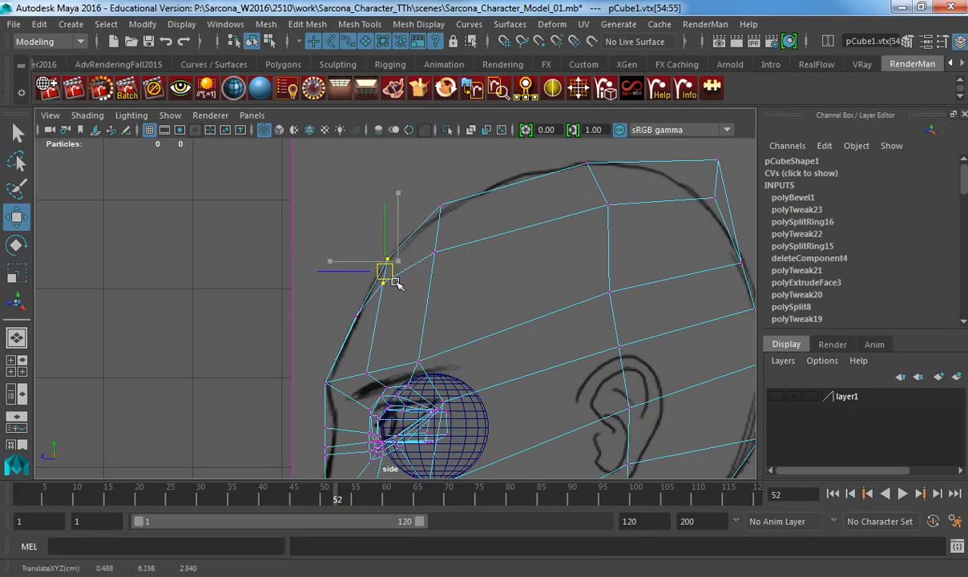
key(space)
Move the two vertices at the rear of the crown down and forward to follow the drawn skull outline.
alt+middle_drag(606, 258, 427, 317)
drag(555, 244, 517, 297)
middle_drag(527, 278, 515, 297)
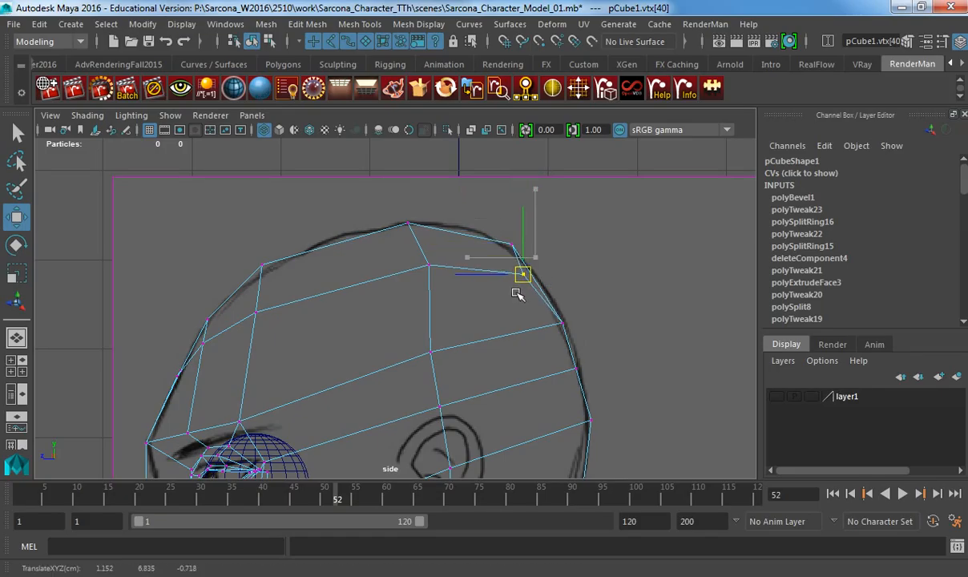
Check the whole head in the perspective view with textured shading, comparing its smoothed and unsmoothed display.
key(space)
drag(516, 291, 519, 271)
key(6)
right_drag(487, 296, 494, 280)
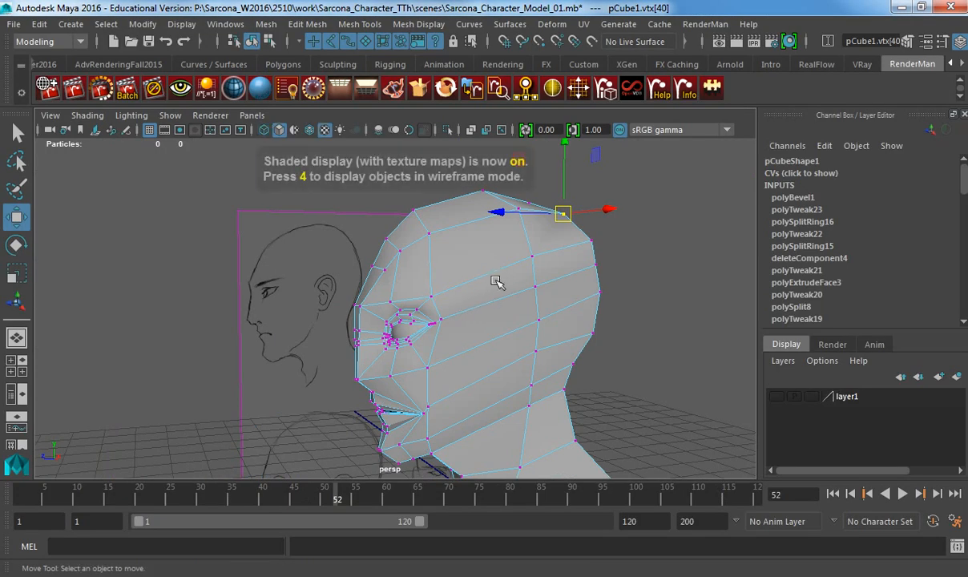
key(3)
key(1)
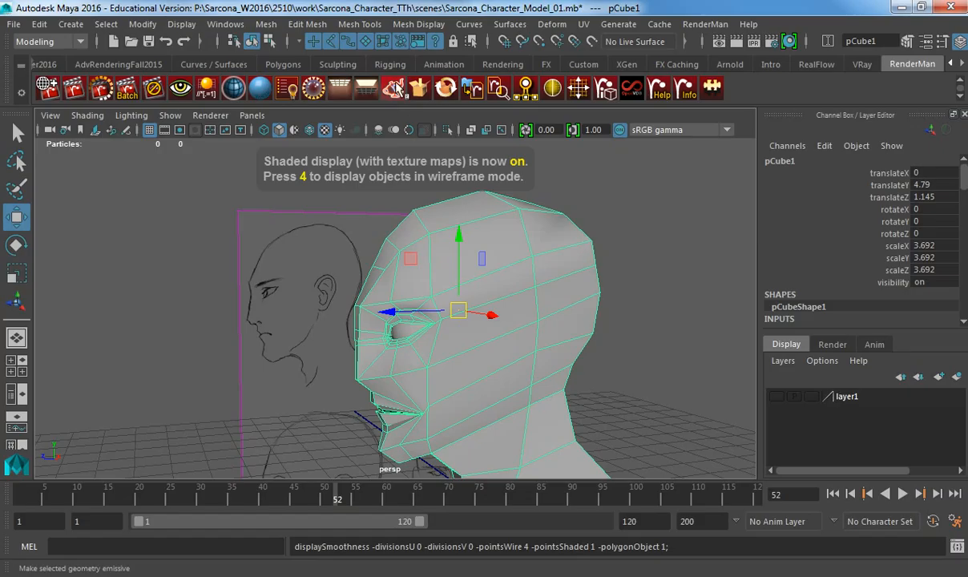
Detach the Sculpting Tools list beside the head, open the Sculpt Tool's options and reset them to defaults.
click(359, 24)
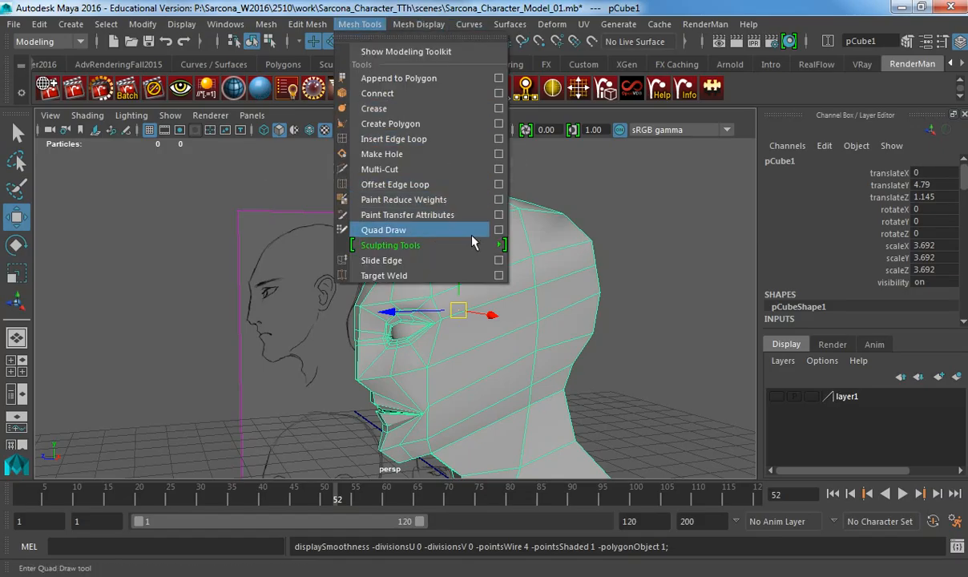
mouse_move(483, 249)
click(592, 243)
drag(594, 233, 689, 160)
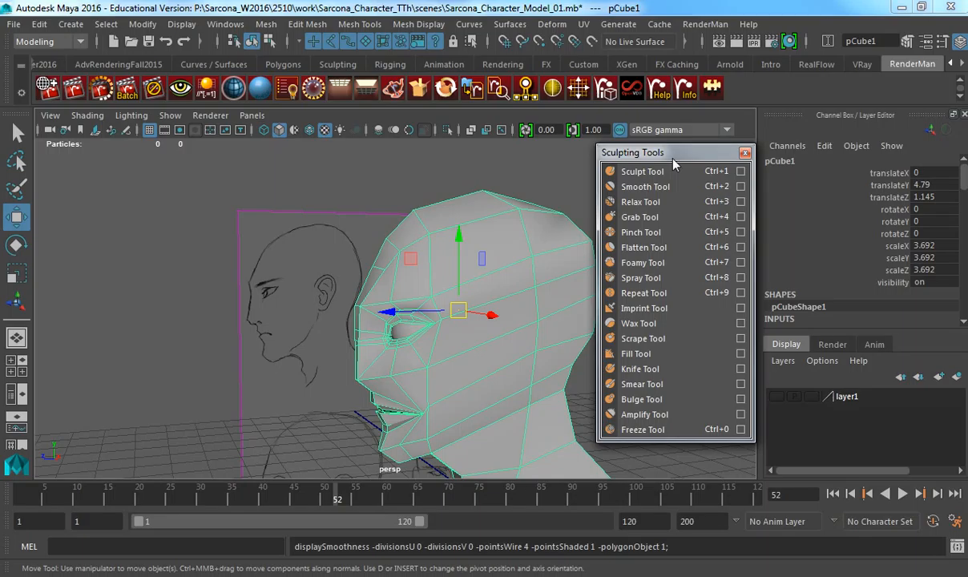
click(740, 172)
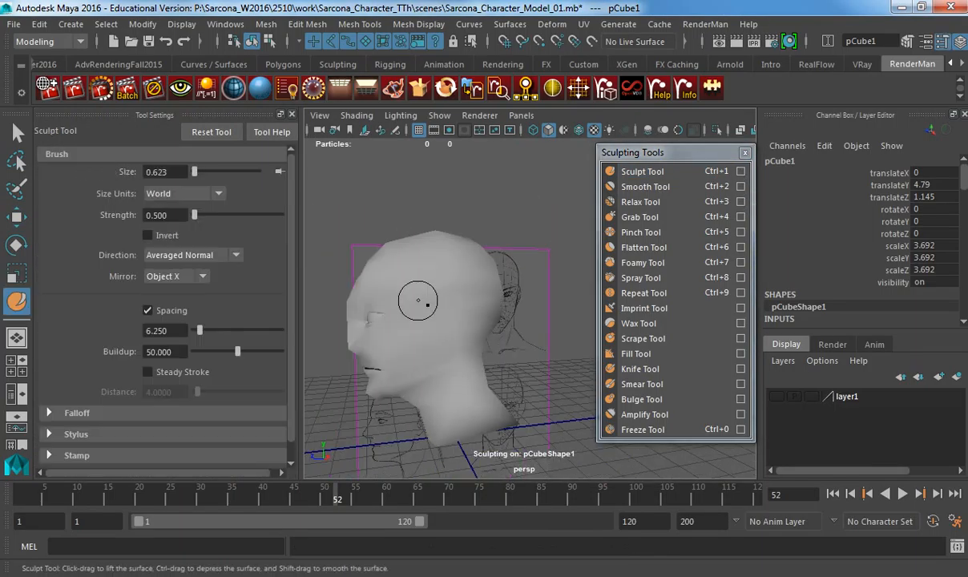
click(207, 131)
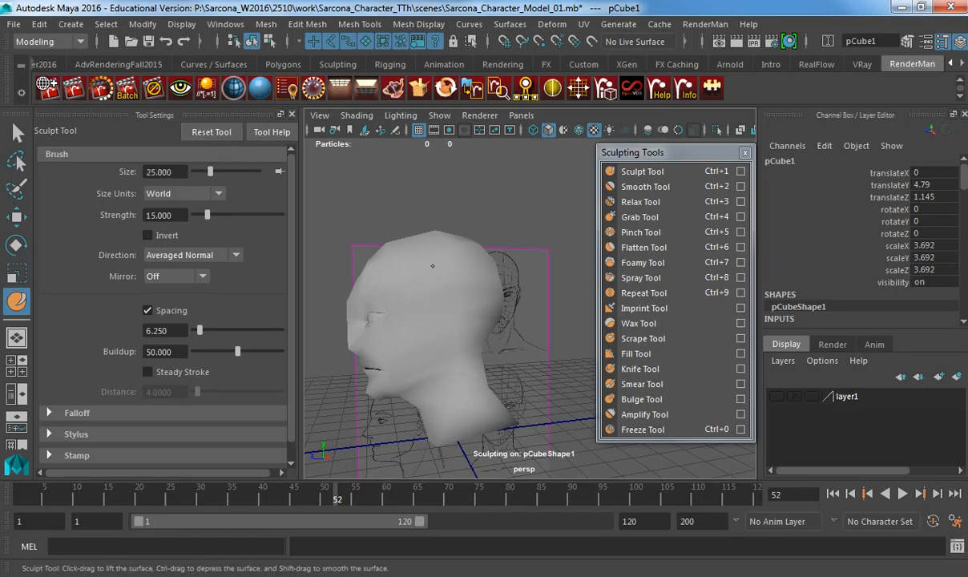
Try a sculpt stroke down the side of the head with the default brush settings, and undo it.
drag(432, 265, 438, 384)
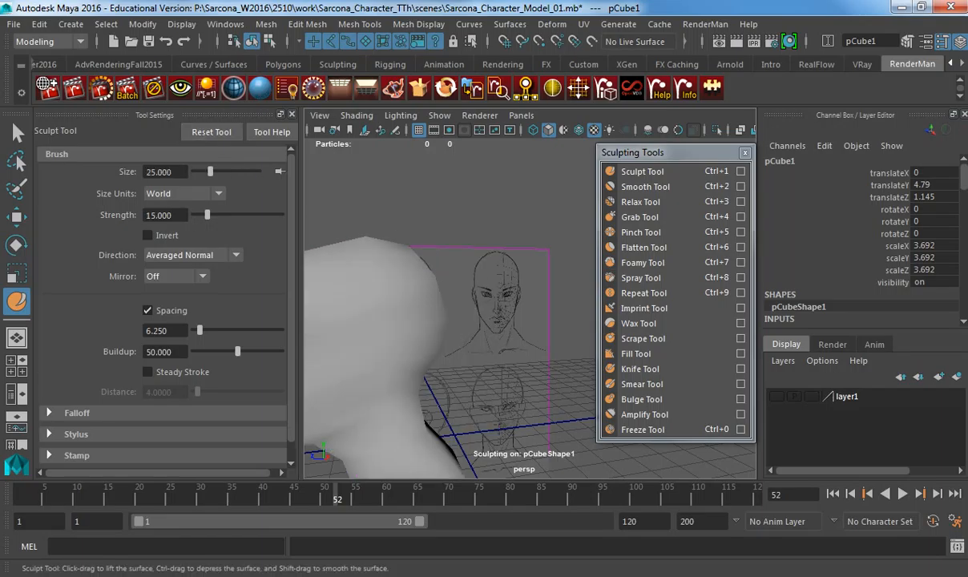
key(ctrl+z)
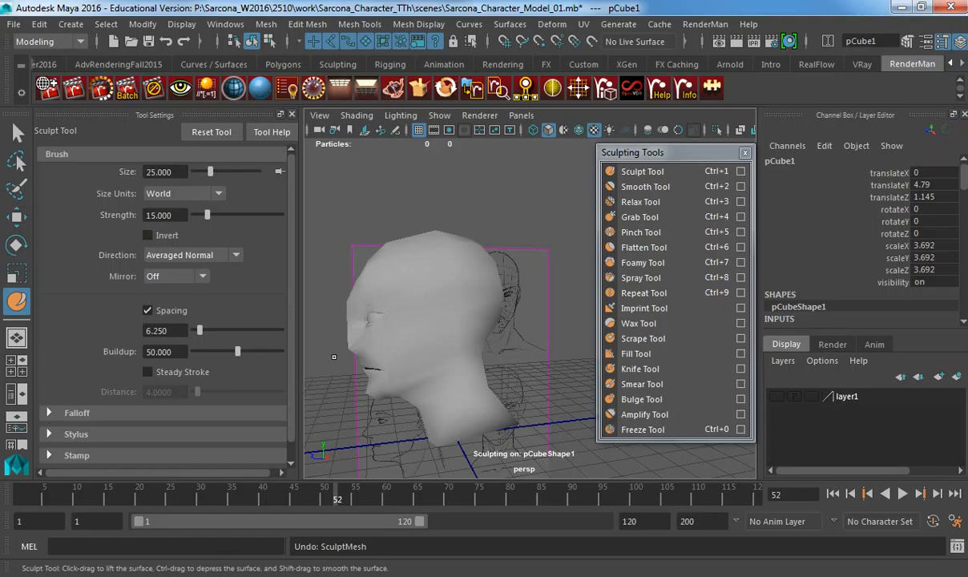
alt+drag(451, 413, 460, 386)
alt+drag(419, 296, 409, 229)
Set the Sculpt Tool's brush size to 0.5.
drag(174, 171, 123, 171)
text(1)
key(Return)
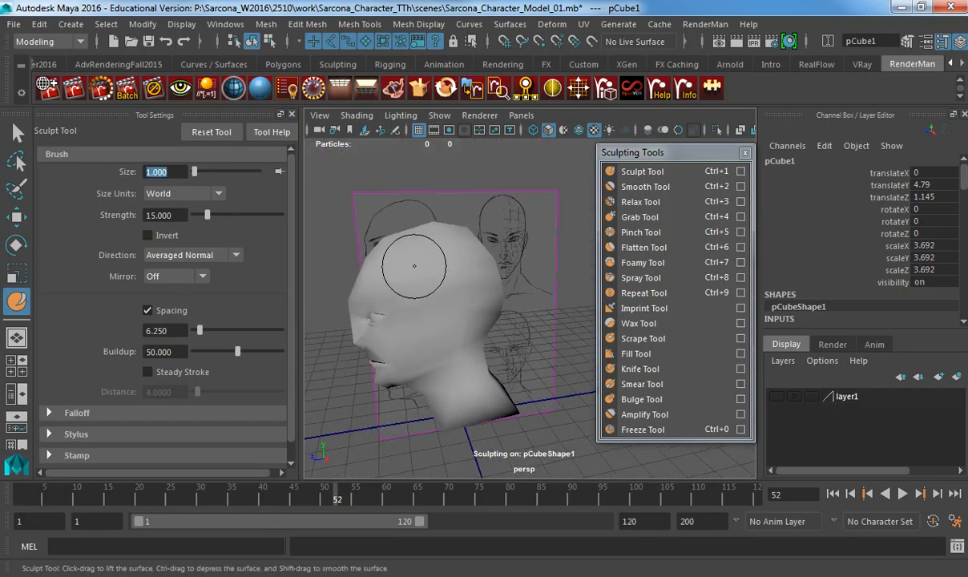
text(0.25)
key(Return)
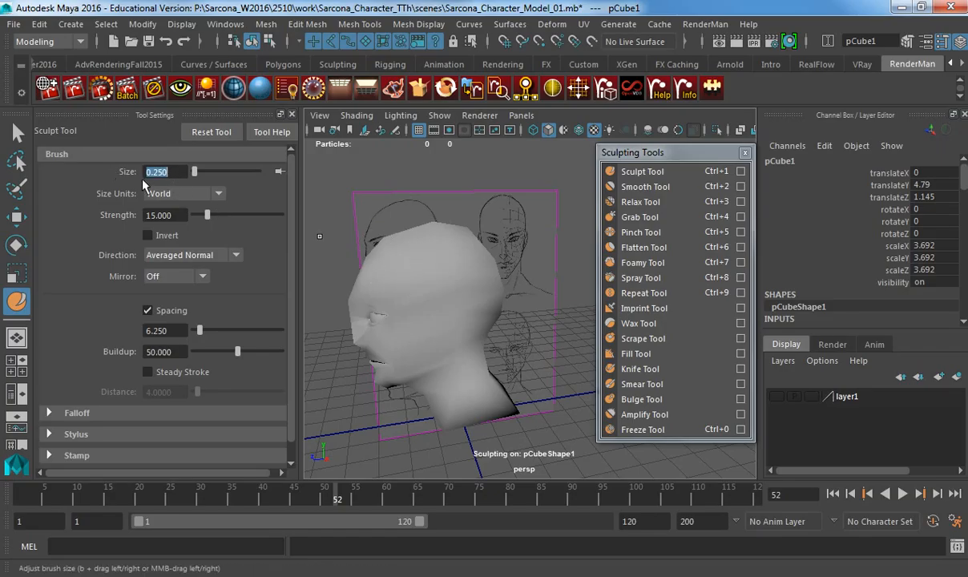
text(0.5)
key(Return)
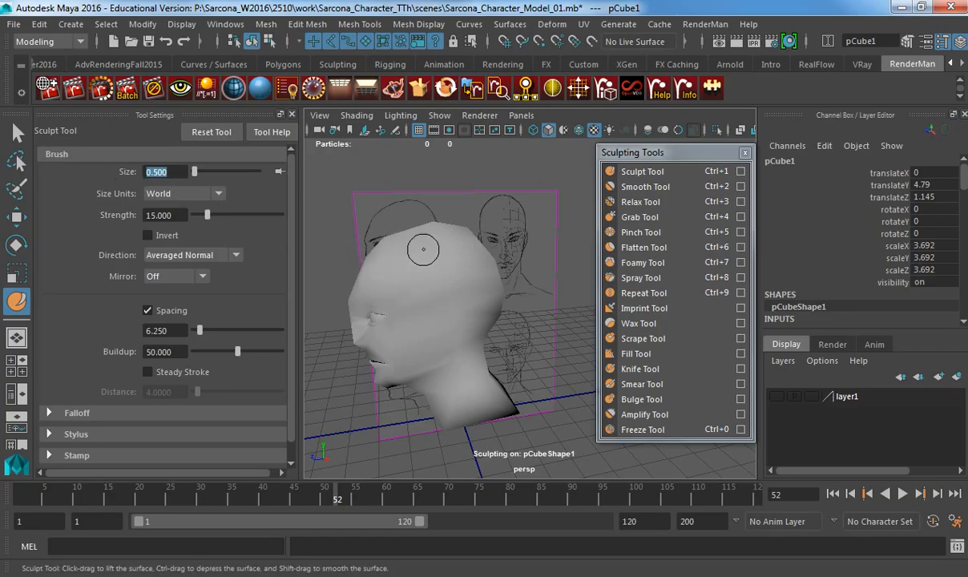
Try a sculpt stroke from the crown to the back of the head with the smaller brush, and undo it.
mouse_move(429, 248)
mouse_down()
mouse_move(466, 269)
mouse_move(502, 358)
mouse_up()
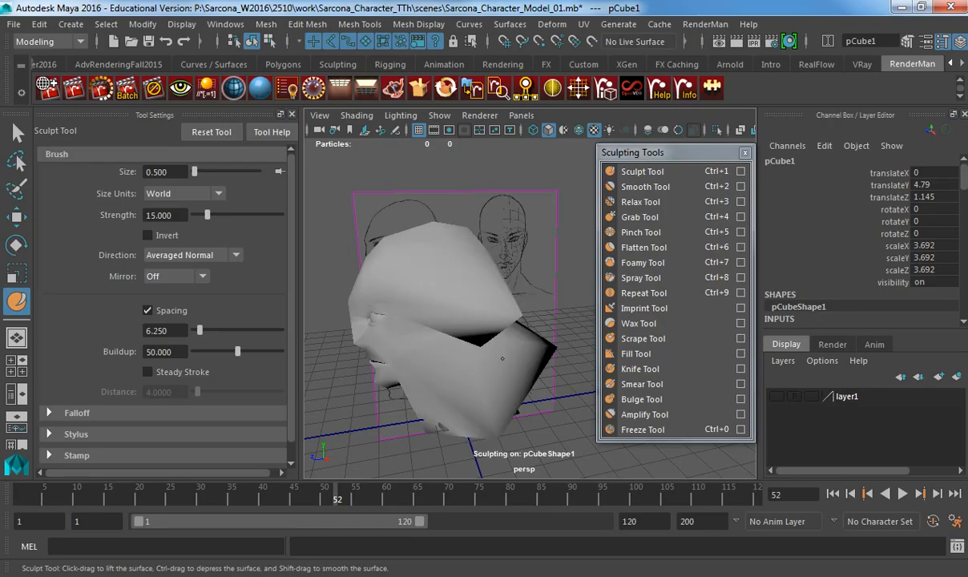
key(ctrl+z)
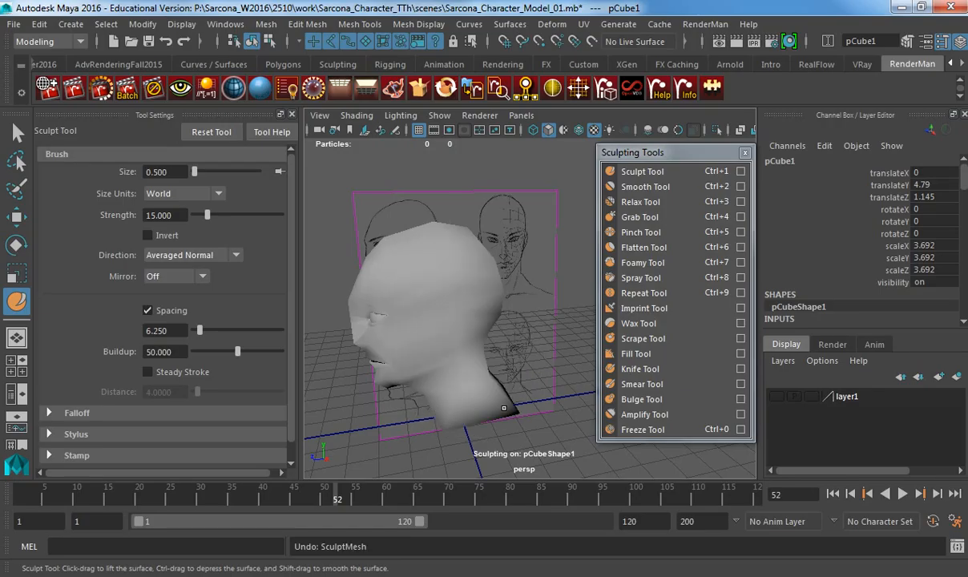
Set the Sculpt Tool's brush strength to 0.25.
double_click(181, 215)
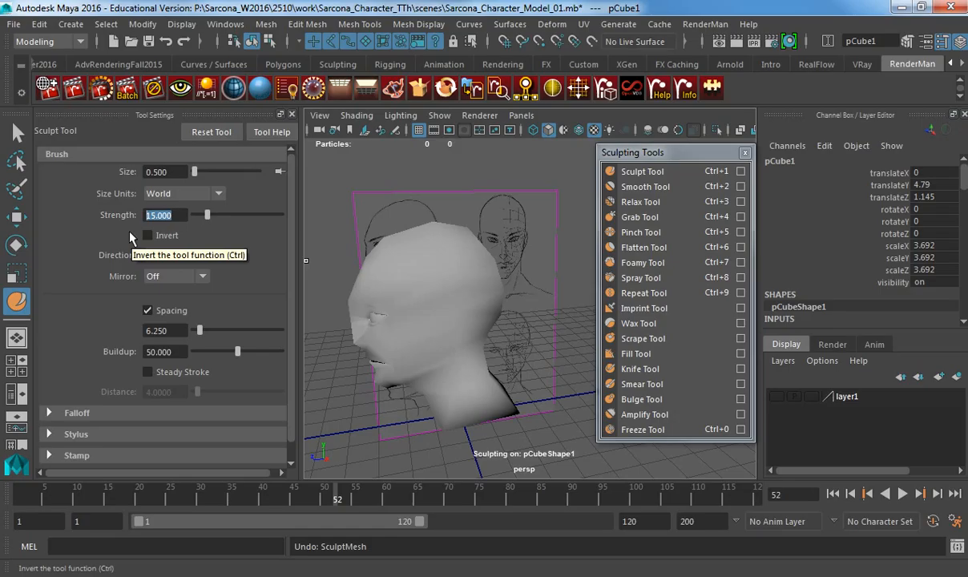
text(1)
key(Return)
text(.25)
key(Return)
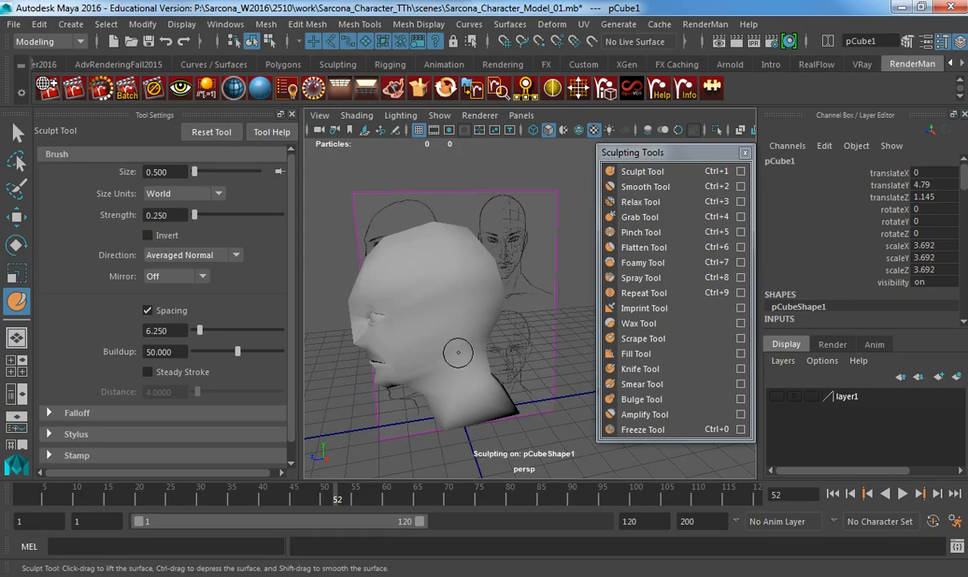
Sculpt the lower back of the skull above the nape with short strokes of the 0.5-size brush.
alt+drag(479, 332, 493, 324)
alt+right_drag(431, 339, 484, 333)
mouse_move(470, 245)
alt+mouse_down()
mouse_move(471, 263)
mouse_move(444, 238)
alt+mouse_up()
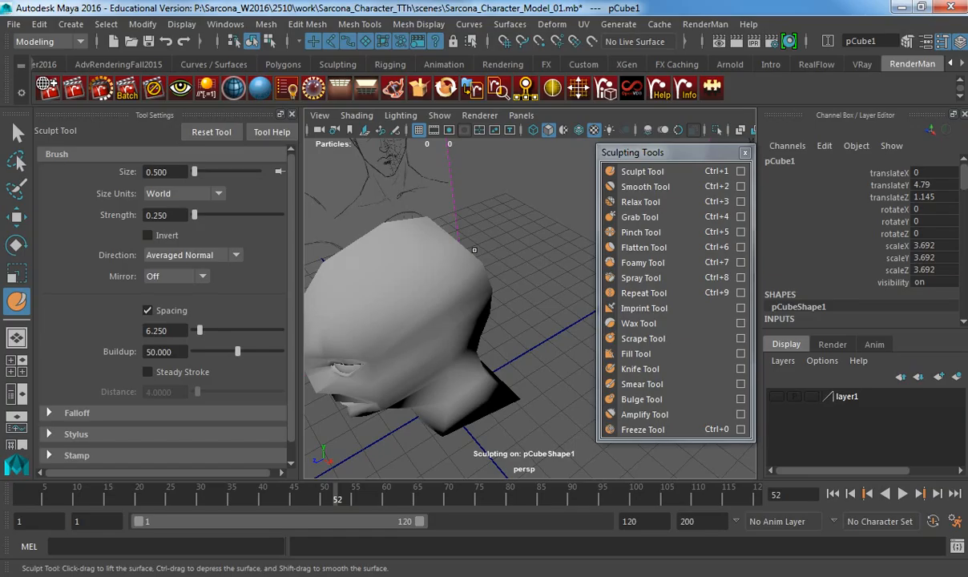
mouse_move(525, 289)
alt+mouse_down()
mouse_move(373, 277)
mouse_move(525, 259)
mouse_move(552, 362)
alt+mouse_up()
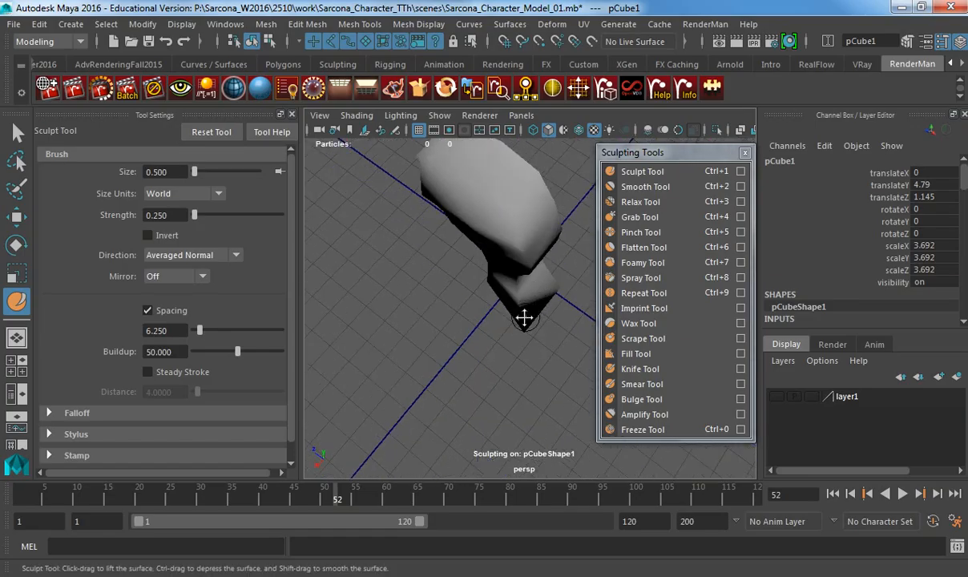
alt+middle_drag(525, 317, 523, 309)
drag(522, 227, 530, 242)
drag(532, 289, 531, 294)
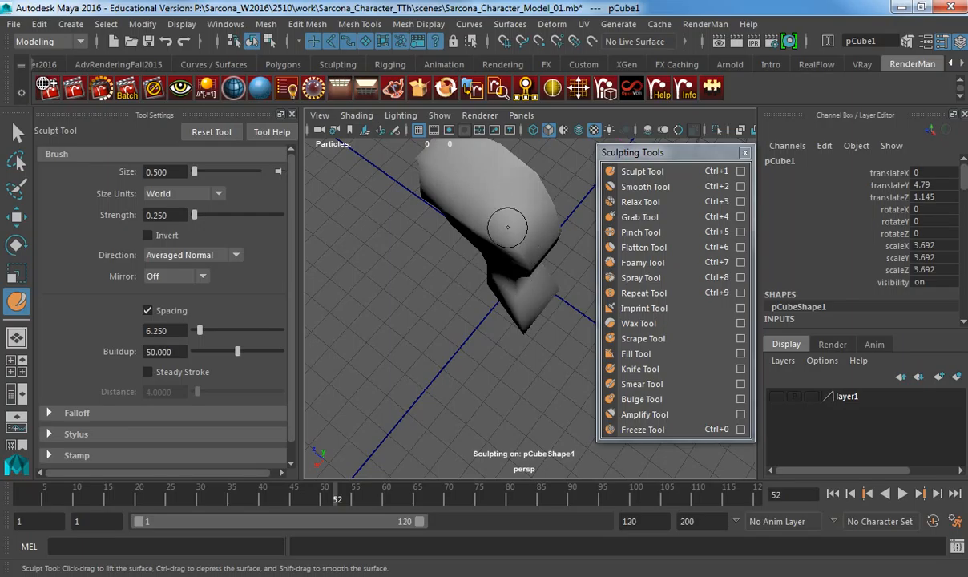
Smooth the back of the head down towards the nape with repeated strokes.
drag(492, 223, 515, 279)
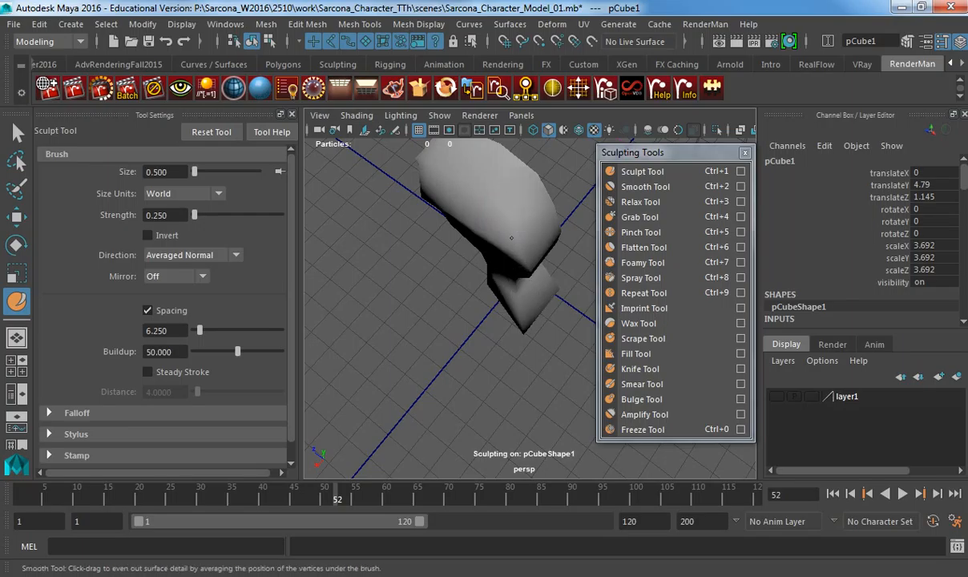
shift+drag(510, 228, 529, 276)
shift+drag(511, 232, 528, 277)
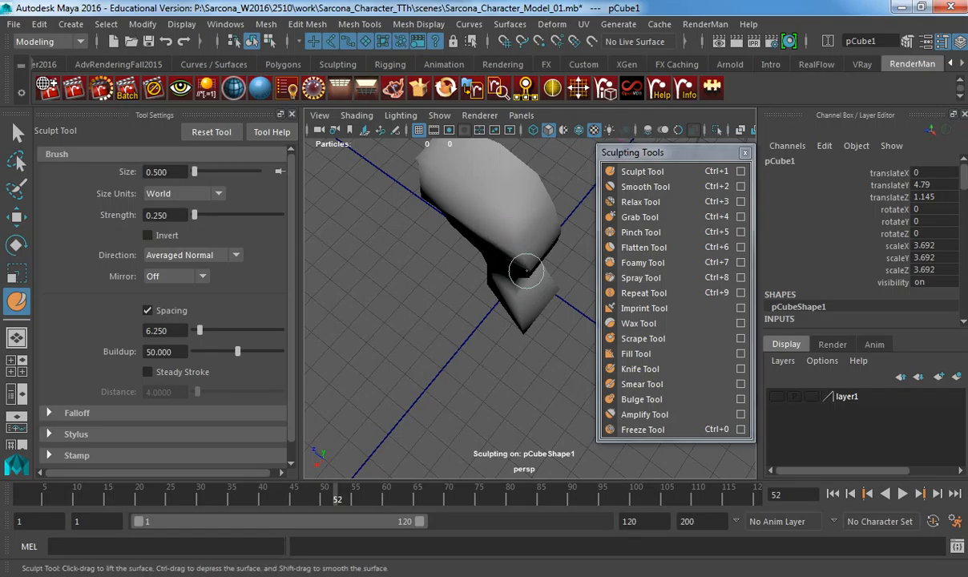
mouse_move(511, 233)
shift+mouse_down()
mouse_move(527, 279)
mouse_move(417, 276)
mouse_move(503, 179)
shift+mouse_up()
Sculpt the cheek beside the corner of the mouth and compare the face with and without the smooth mesh preview.
alt+middle_drag(503, 179, 523, 149)
alt+right_drag(469, 233, 520, 240)
alt+middle_drag(425, 244, 502, 314)
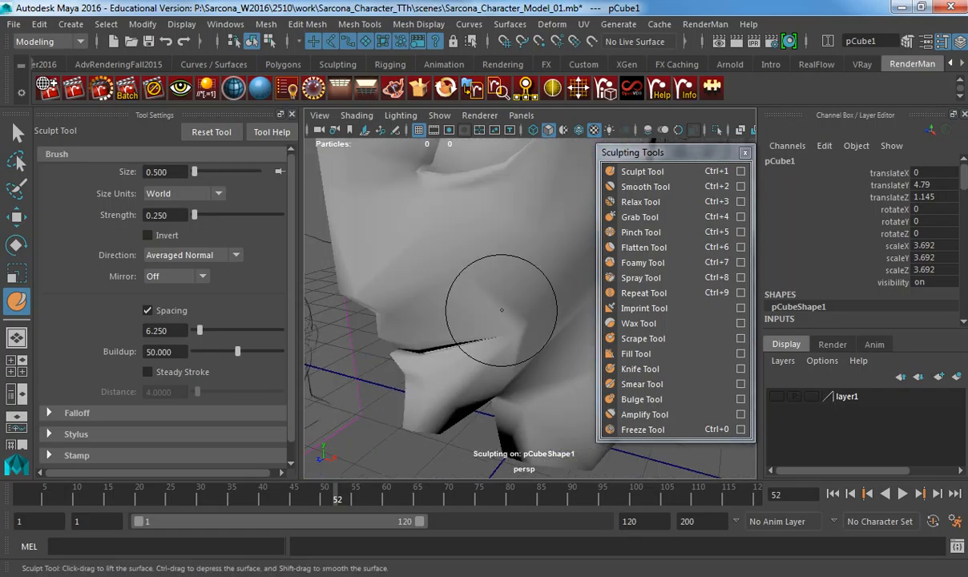
alt+drag(496, 317, 492, 293)
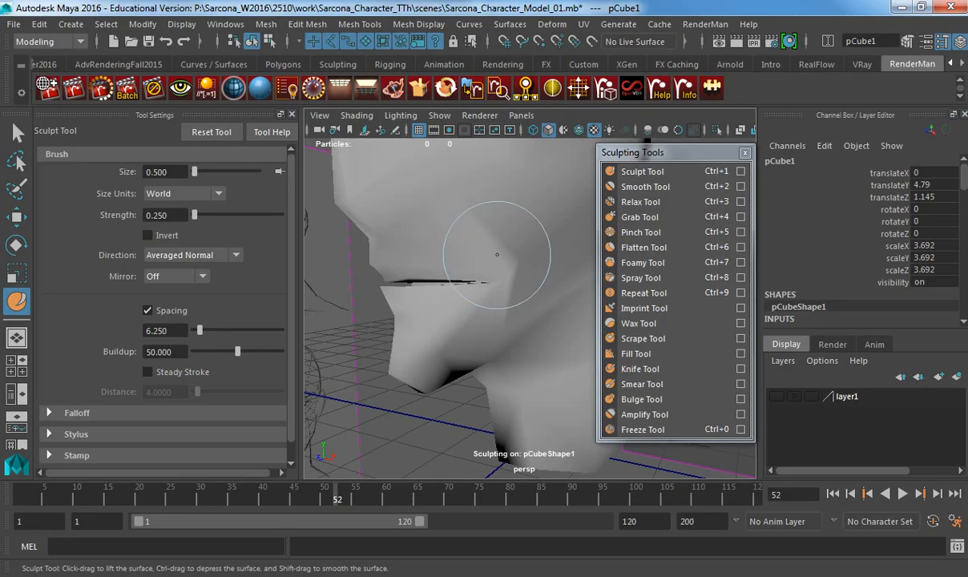
mouse_move(498, 254)
mouse_down()
mouse_move(502, 272)
mouse_move(485, 293)
mouse_move(497, 281)
mouse_move(522, 320)
mouse_up()
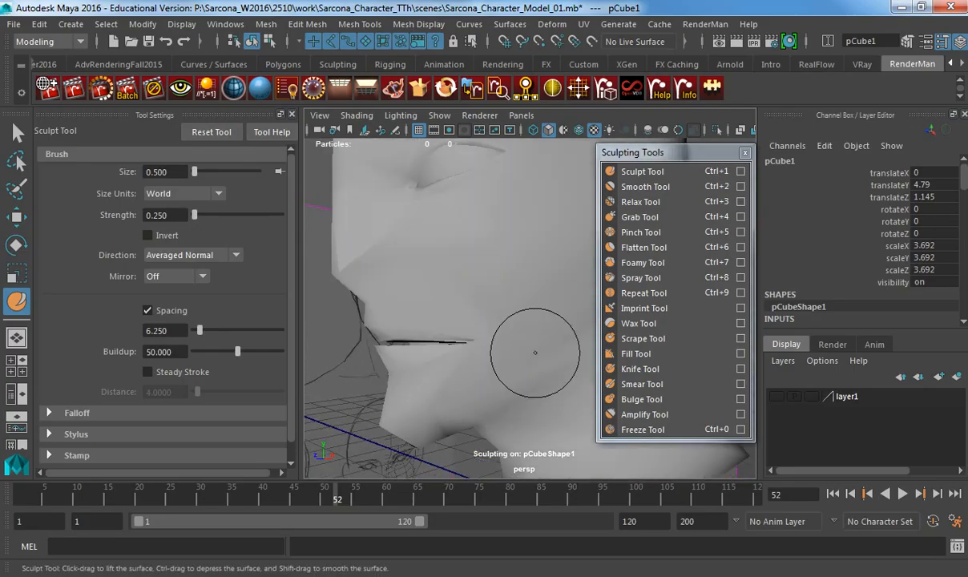
key(1)
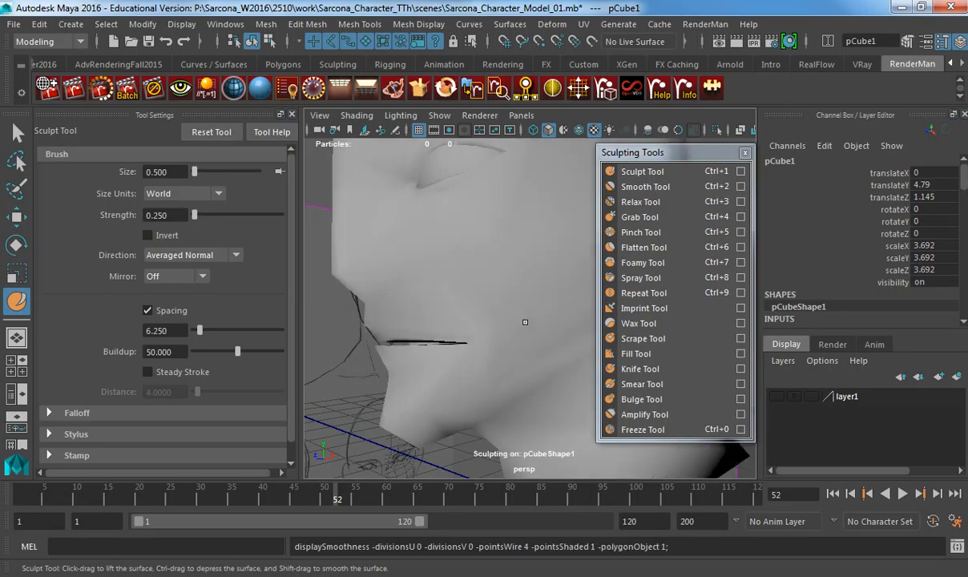
key(3)
key(1)
key(3)
key(1)
Undo the last sculpt stroke on the head and save the scene.
mouse_move(510, 342)
alt+right_down()
mouse_move(472, 339)
mouse_move(462, 296)
alt+right_up()
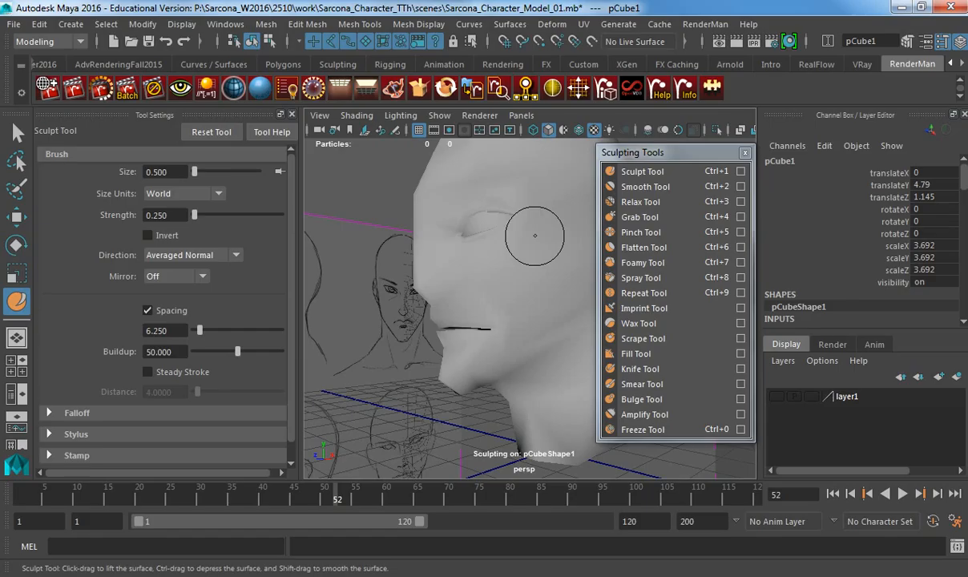
alt+drag(531, 227, 521, 261)
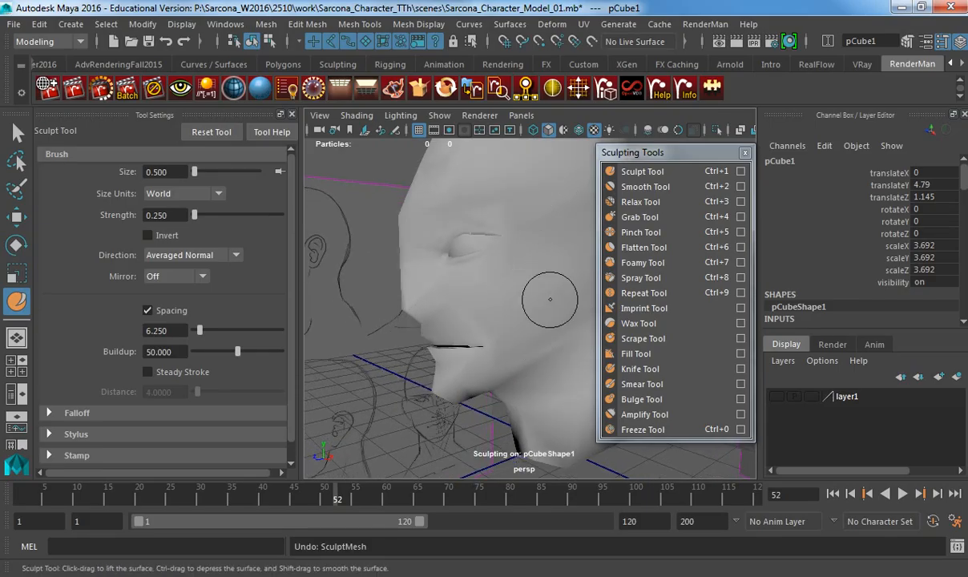
scroll(529, 276, down, 6)
key(ctrl+s)
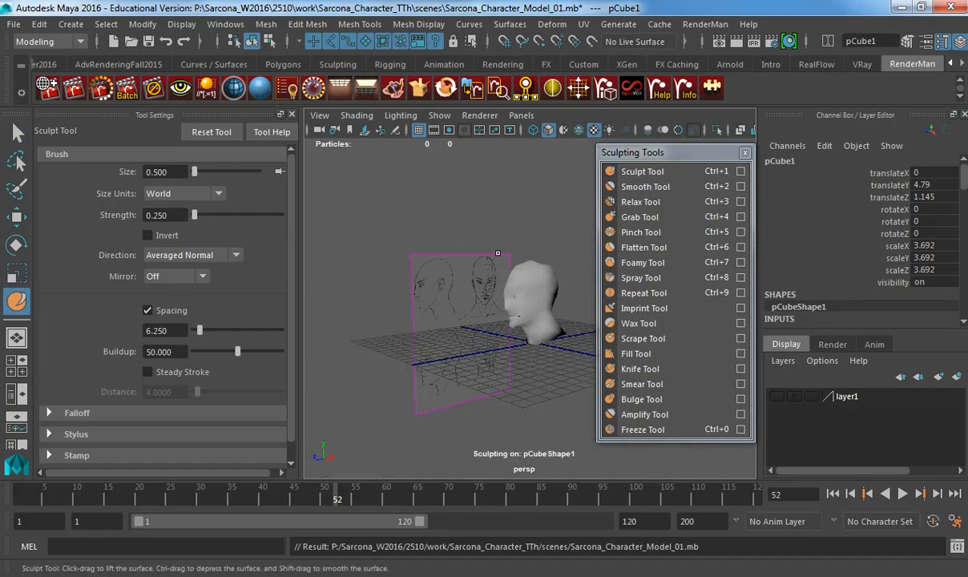
Create a polygon sphere, move it in front of the head along Z and scale it uniformly to about 6.24.
key(w)
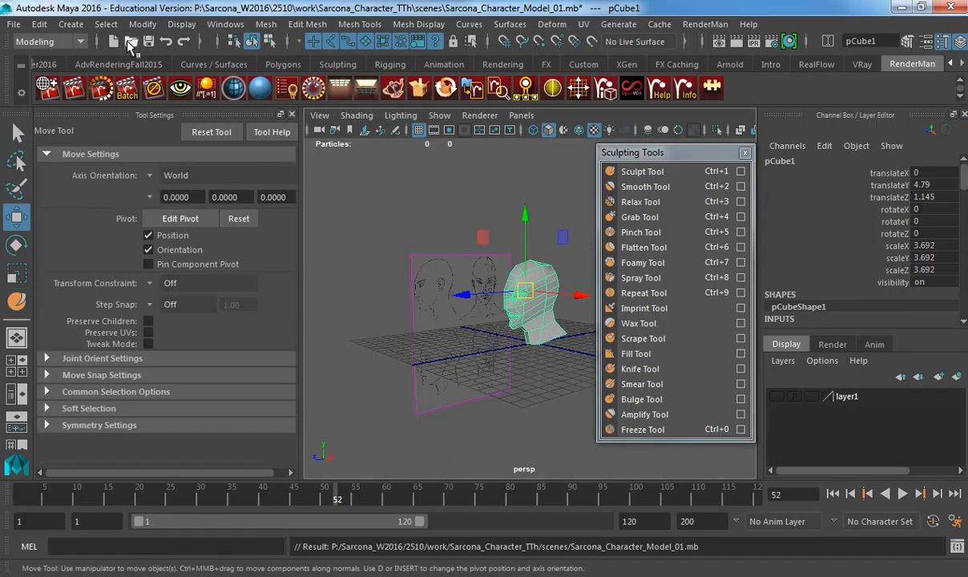
click(71, 24)
mouse_move(128, 78)
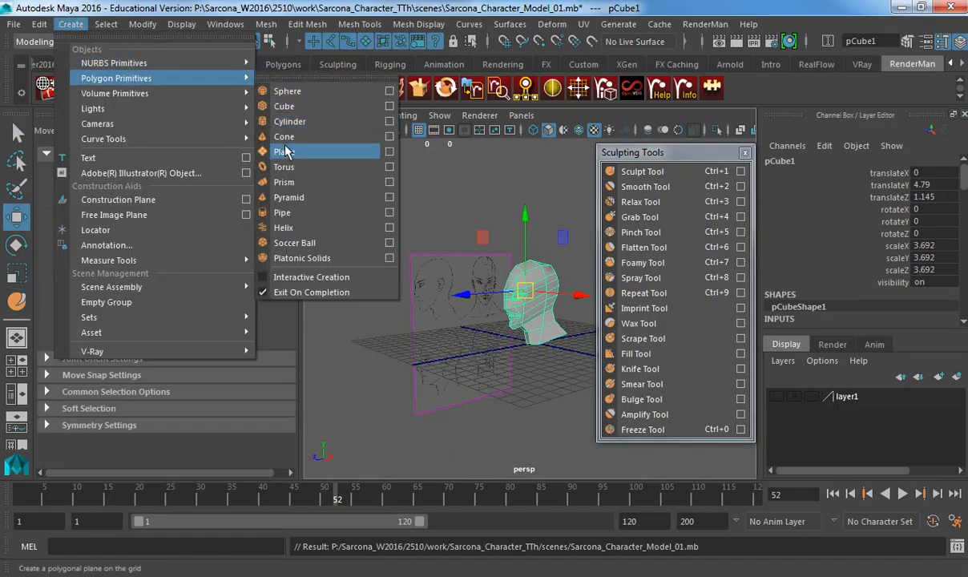
click(285, 91)
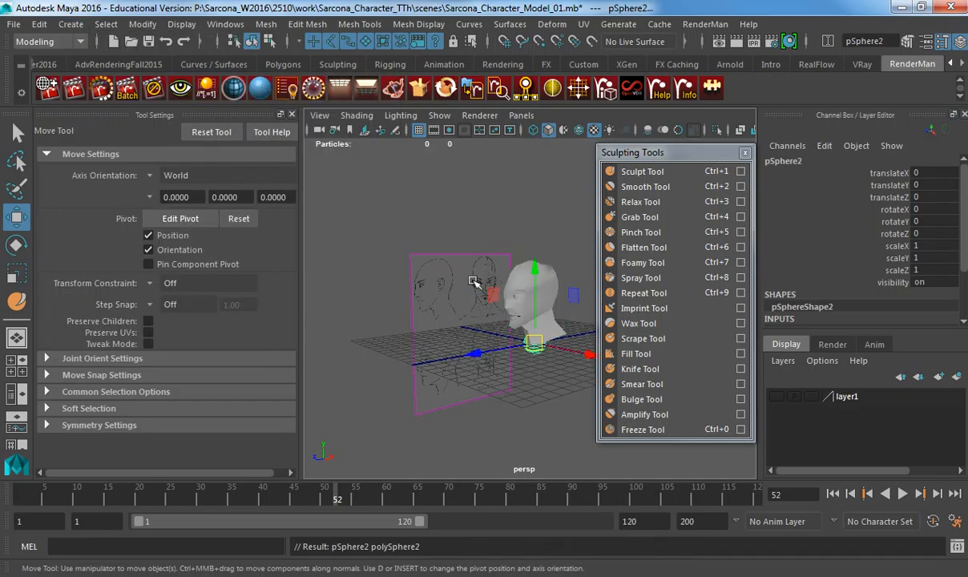
drag(473, 352, 381, 361)
key(r)
drag(442, 359, 590, 355)
key(ctrl+z)
scroll(898, 308, down, 3)
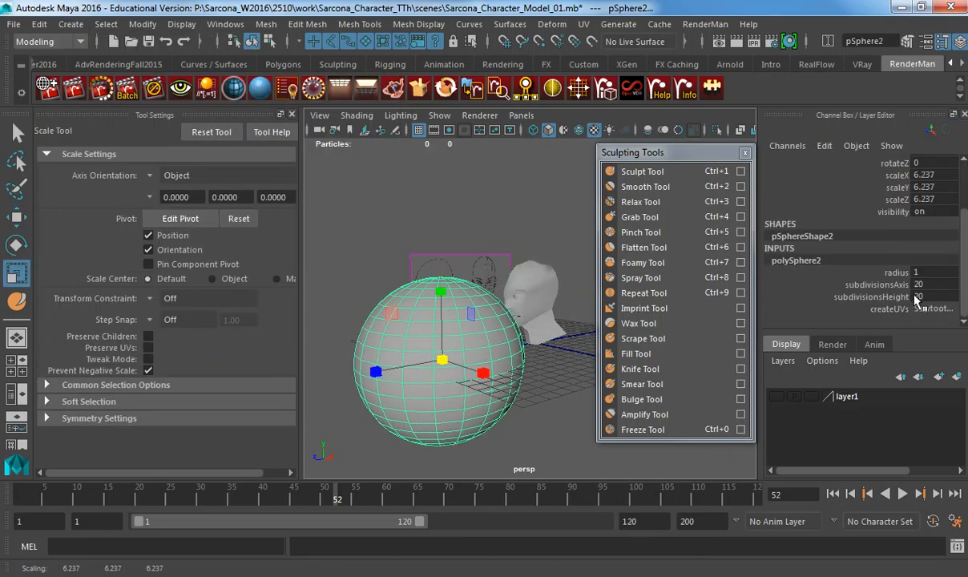
Set the sphere's axis and height subdivisions to 100.
click(924, 297)
drag(924, 293, 924, 287)
text(10)
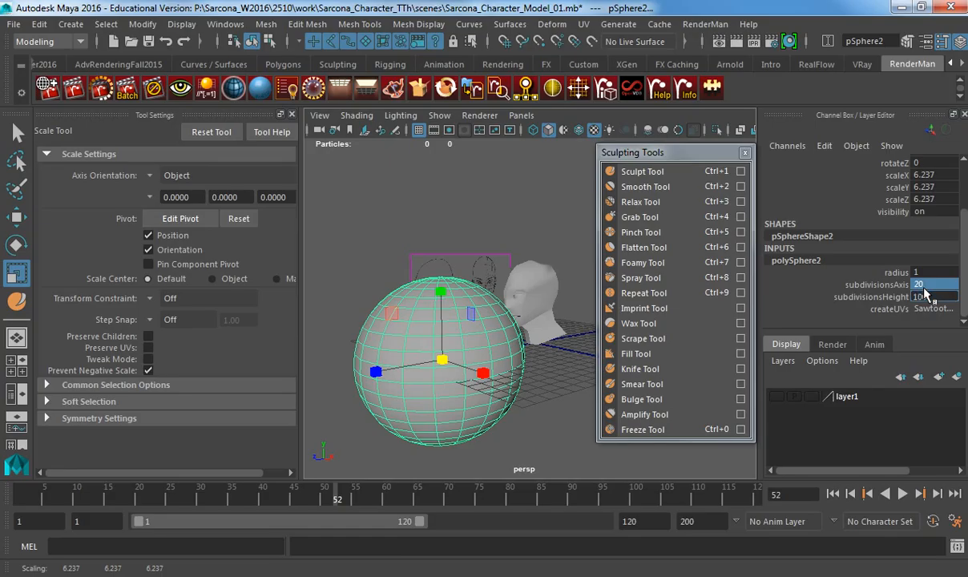
text(0)
key(Return)
scroll(414, 297, up, 3)
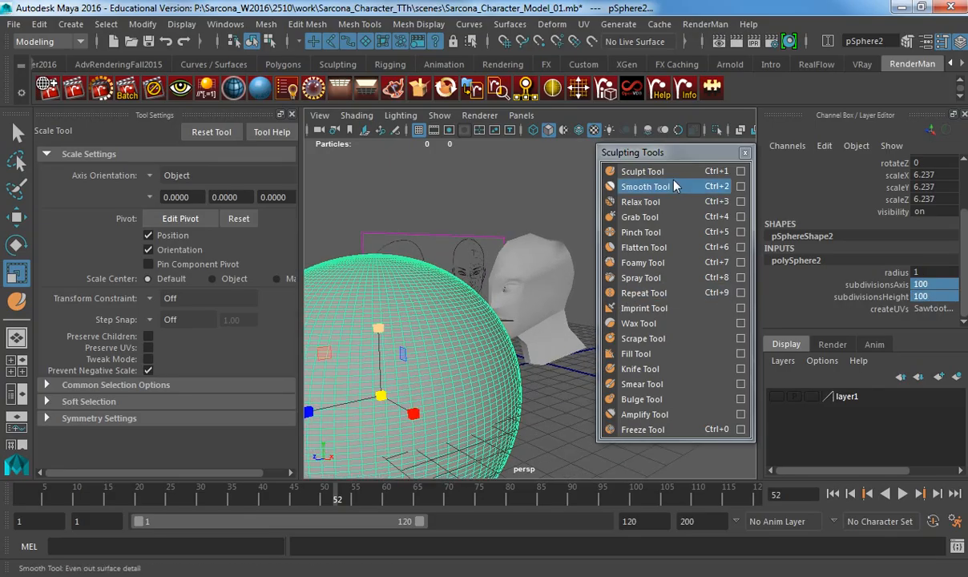
Sculpt curved raised ridges across the sphere using the Sculpt Tool with a brush strength of 1.
click(642, 171)
scroll(461, 296, up, 3)
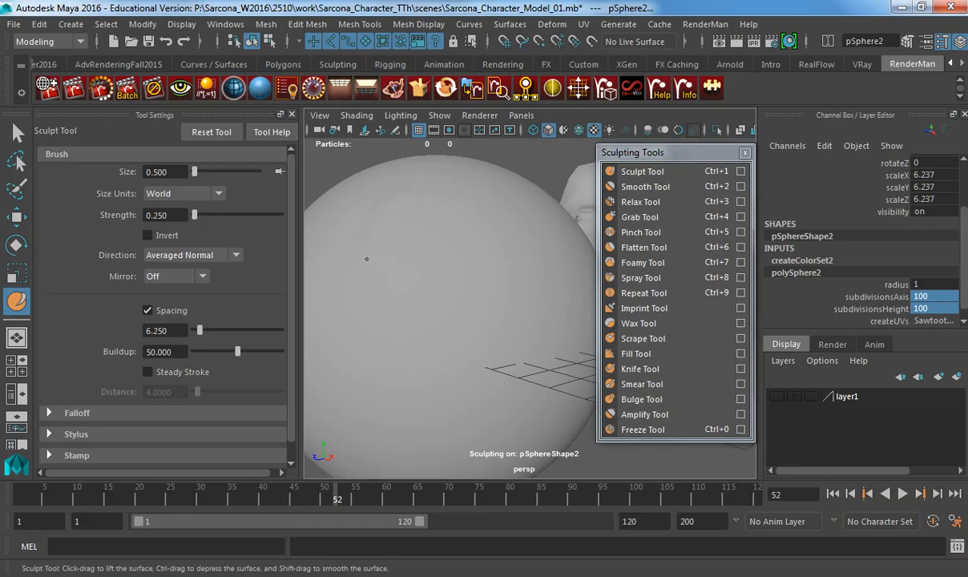
drag(175, 215, 103, 213)
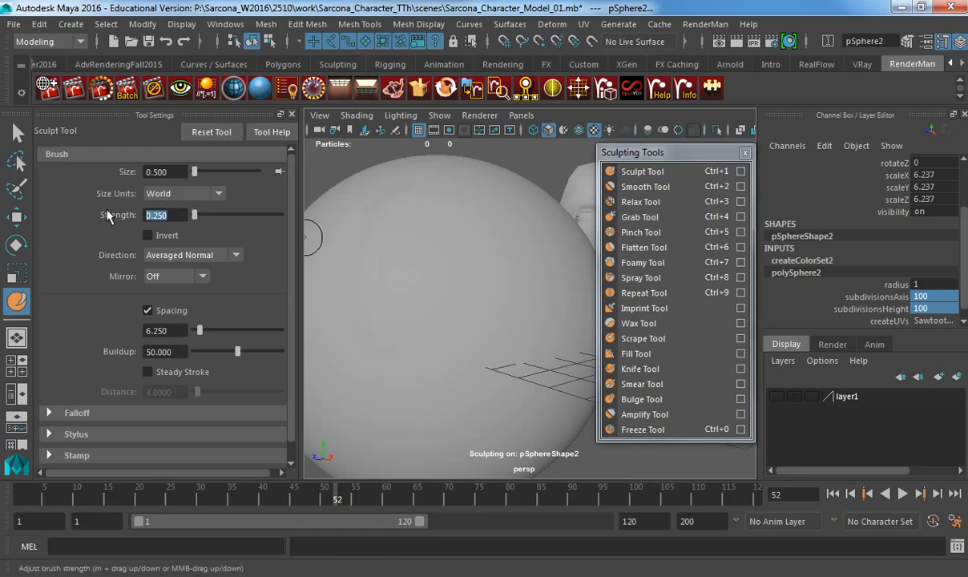
text(1)
key(Return)
mouse_move(410, 210)
mouse_down()
mouse_move(425, 350)
mouse_move(514, 285)
mouse_move(451, 215)
mouse_move(479, 305)
mouse_move(369, 383)
mouse_move(332, 296)
mouse_move(348, 222)
mouse_up()
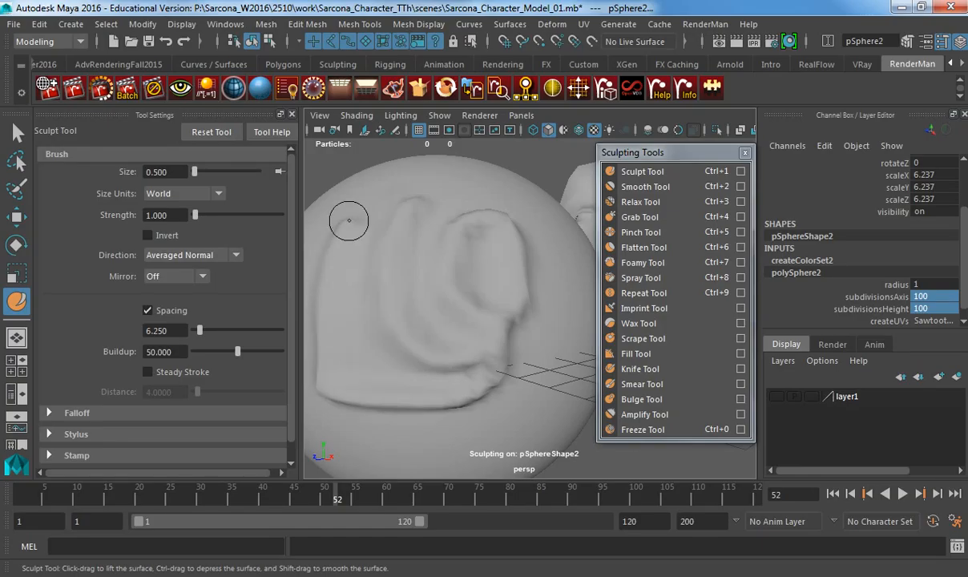
mouse_move(348, 220)
alt+mouse_down()
mouse_move(430, 283)
mouse_move(501, 257)
alt+mouse_up()
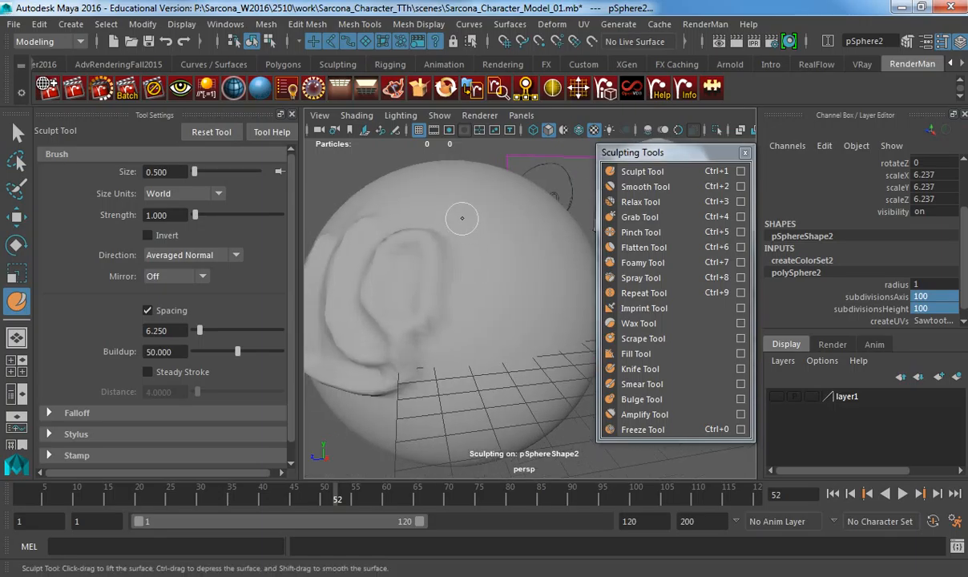
mouse_move(462, 217)
mouse_down()
mouse_move(460, 349)
mouse_move(481, 296)
mouse_move(471, 235)
mouse_move(515, 325)
mouse_up()
Raise the brush strength to 85.841 and the size to 2.41, and smooth the ridges on the sphere.
key(shift)
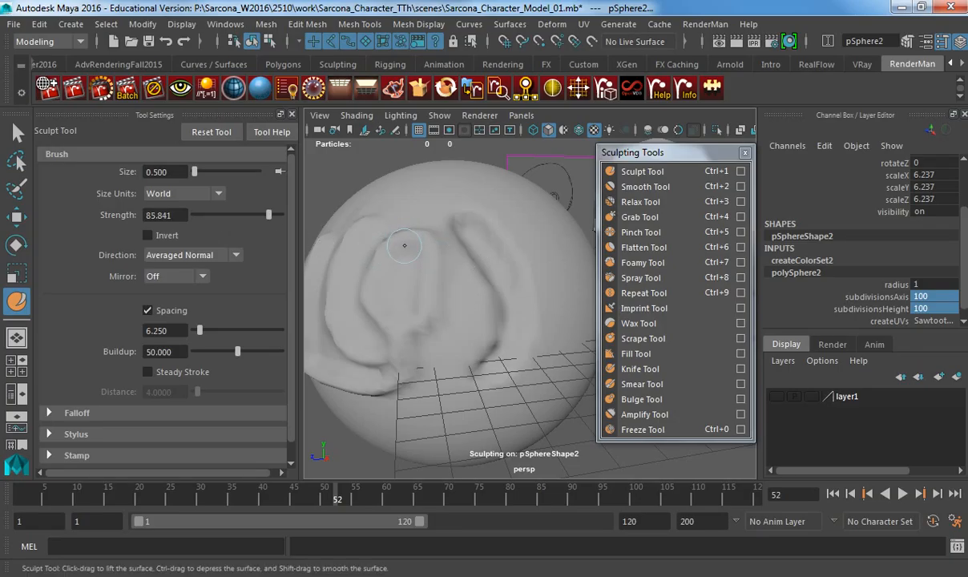
key(shift)
mouse_move(206, 171)
mouse_down()
mouse_move(217, 171)
mouse_move(199, 171)
mouse_up()
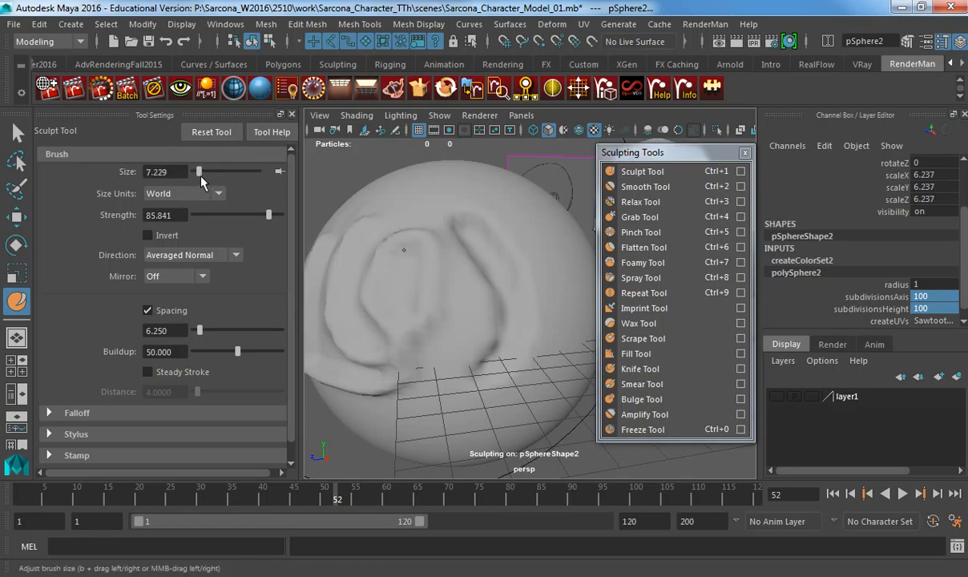
drag(197, 177, 194, 177)
drag(453, 250, 485, 333)
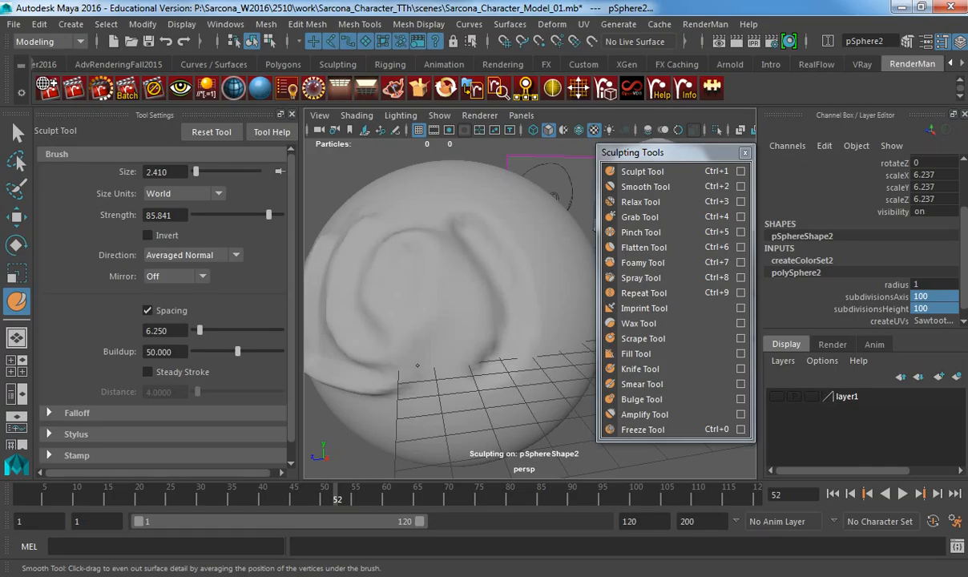
key(space)
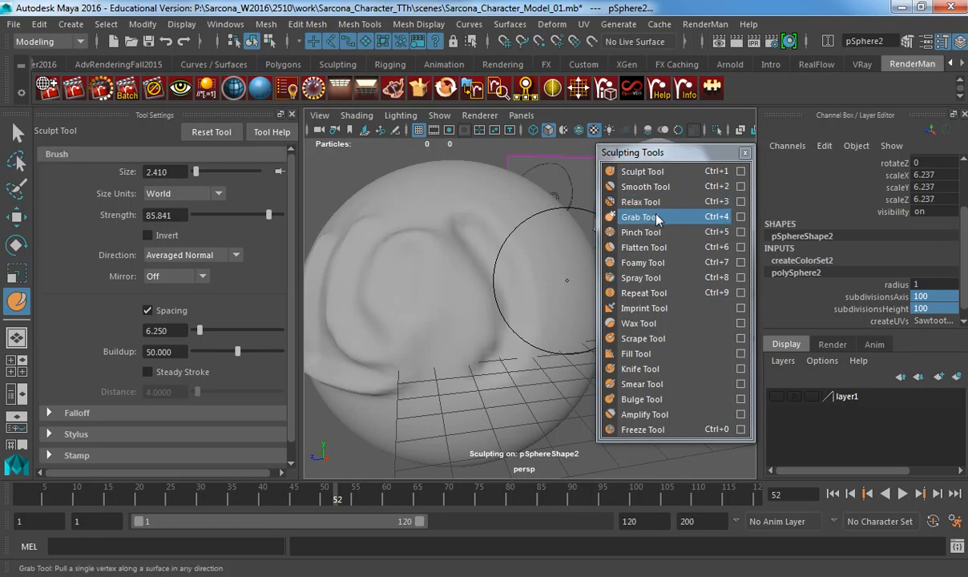
Pull the top of the sphere upwards and outwards into a large bulge with the Grab Tool.
click(640, 217)
drag(432, 196, 390, 125)
mouse_move(445, 187)
mouse_down()
mouse_move(481, 196)
mouse_move(525, 149)
mouse_up()
Sharpen the edges of the curved ridges on the sphere with the Pinch Tool.
click(631, 232)
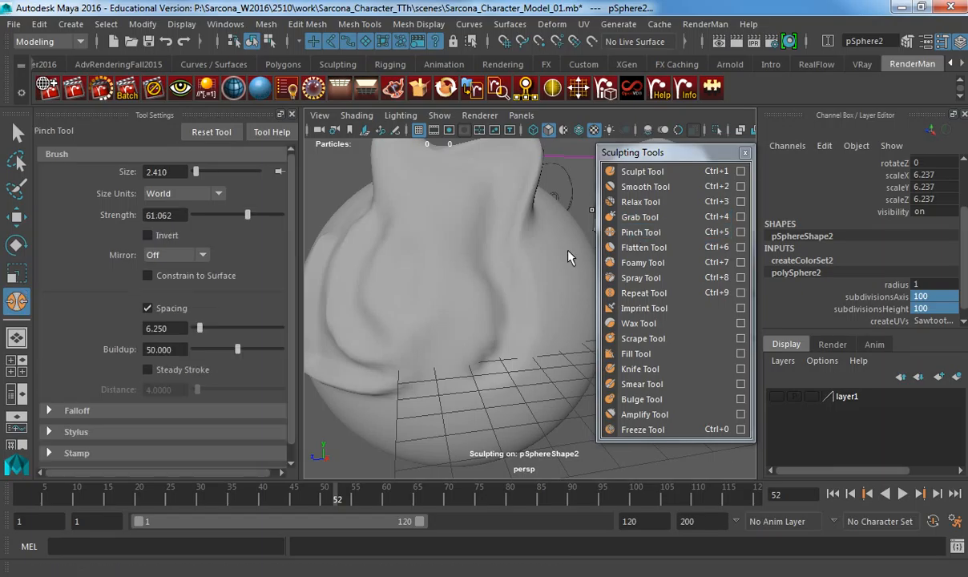
drag(486, 205, 486, 258)
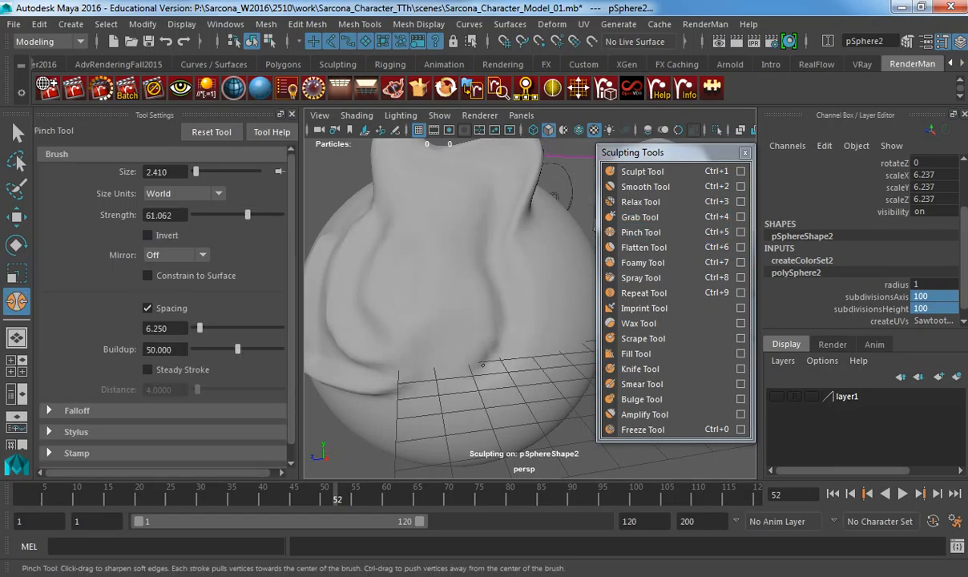
mouse_move(436, 371)
mouse_down()
mouse_move(344, 368)
mouse_move(349, 345)
mouse_up()
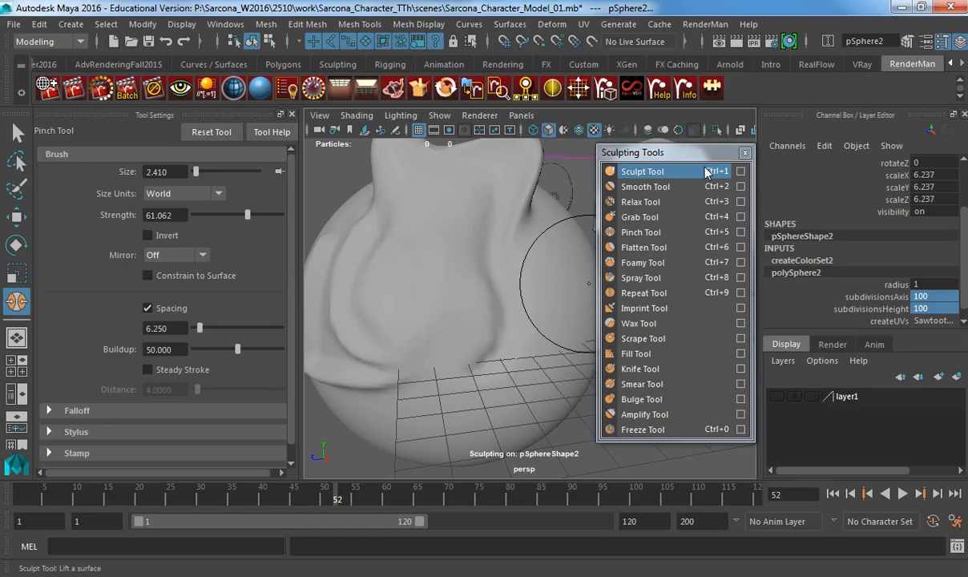
Close the Sculpting Tools and Tool Settings windows and delete the sculpted test sphere.
click(744, 153)
key(w)
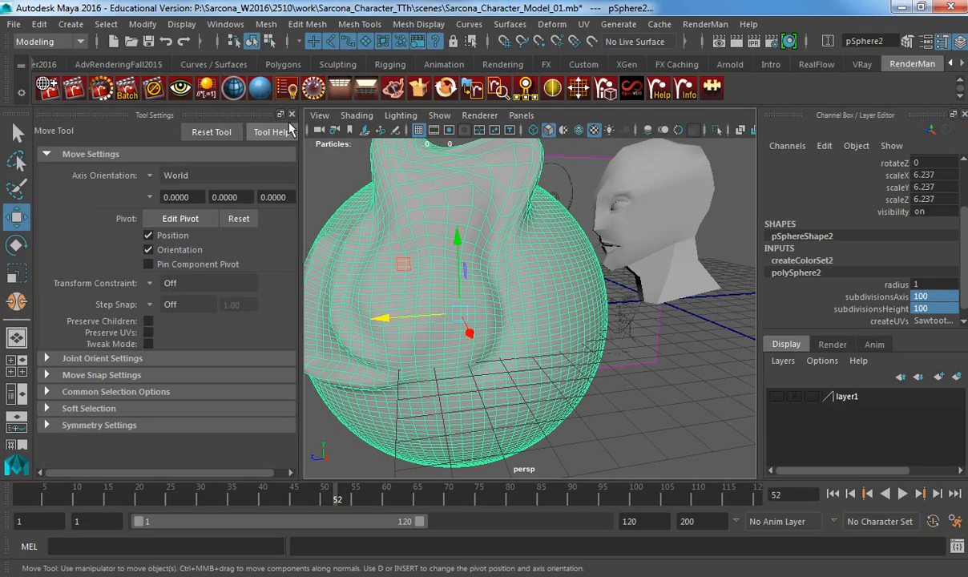
click(292, 114)
key(Delete)
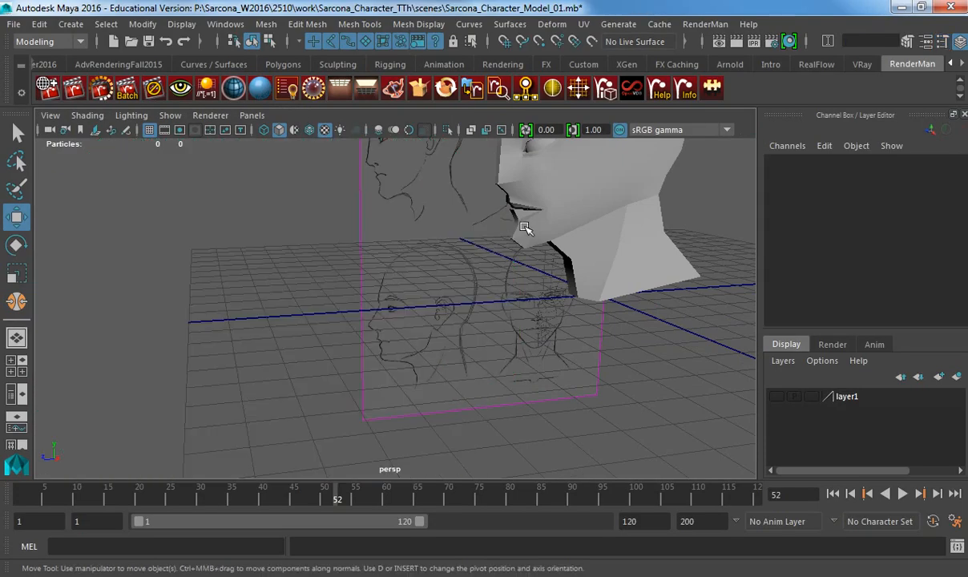
Select and frame the head, and check its shape in smooth preview before returning to the unsmoothed display.
click(525, 227)
key(f)
alt+drag(464, 283, 536, 324)
click(524, 277)
click(401, 244)
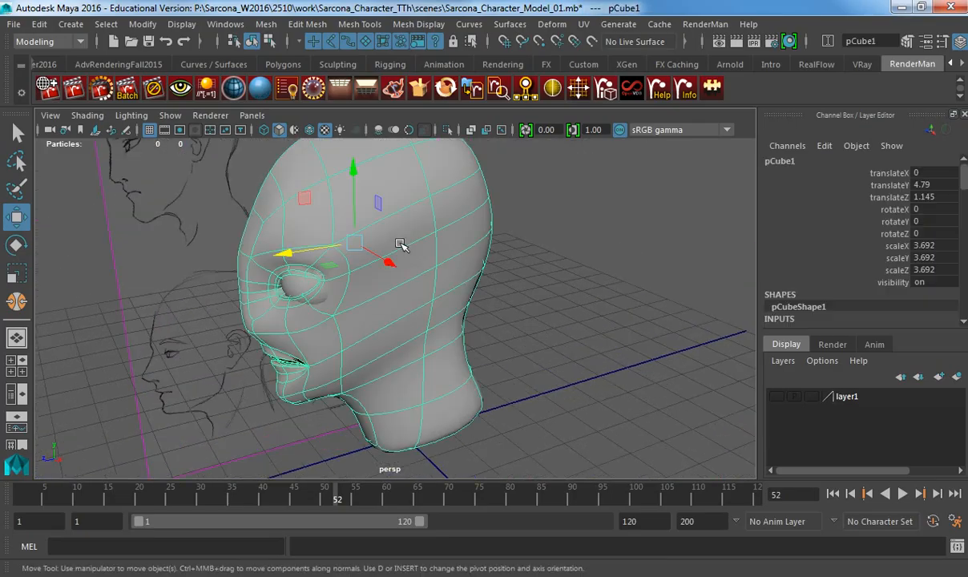
key(1)
Insert a vertical edge loop down the side of the head, between the eye and the back of the skull.
alt+drag(401, 244, 383, 254)
shift+right_drag(388, 225, 304, 244)
click(382, 218)
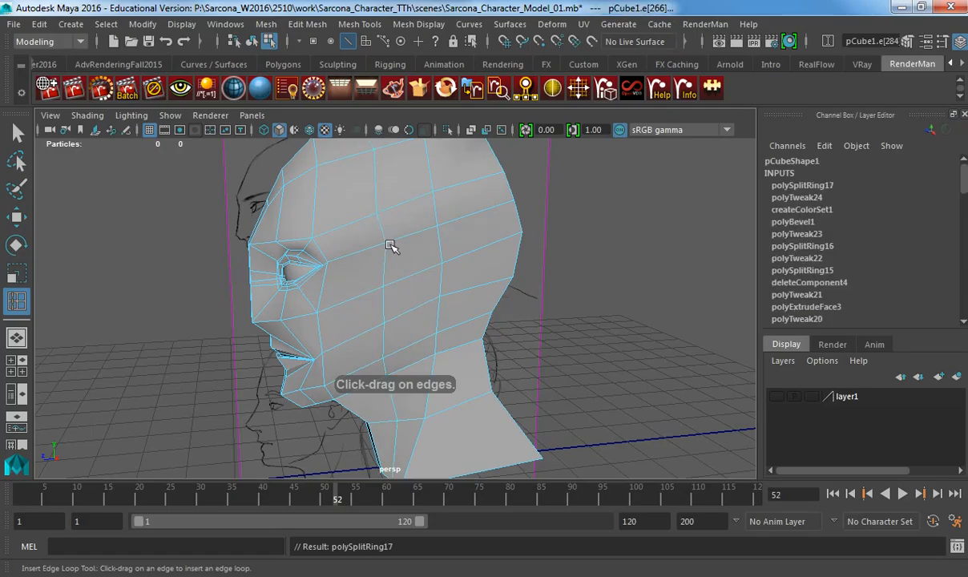
Pull the new loop's middle vertices on the side of the head outward and adjust the height of its vertex near the crown.
key(w)
alt+drag(365, 222, 391, 206)
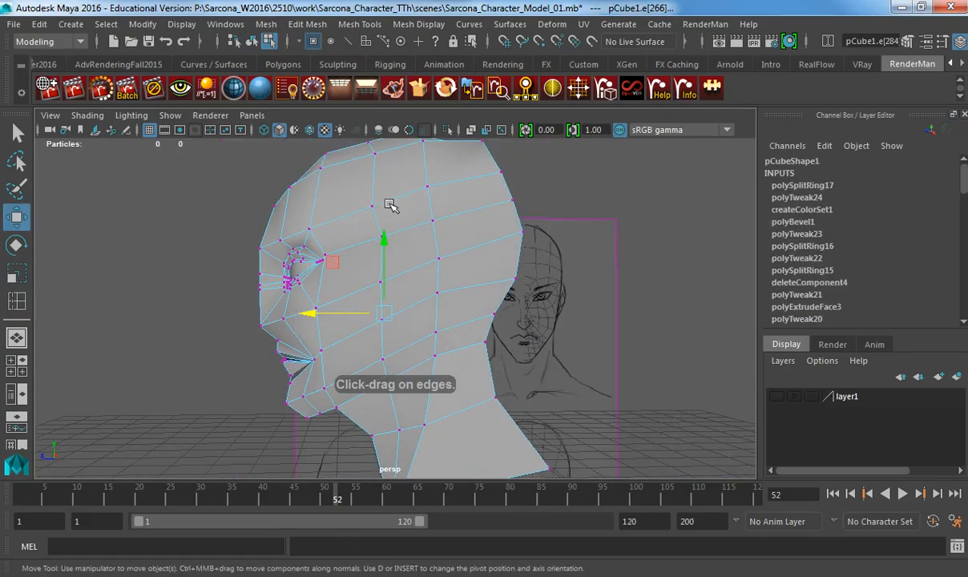
drag(361, 303, 416, 296)
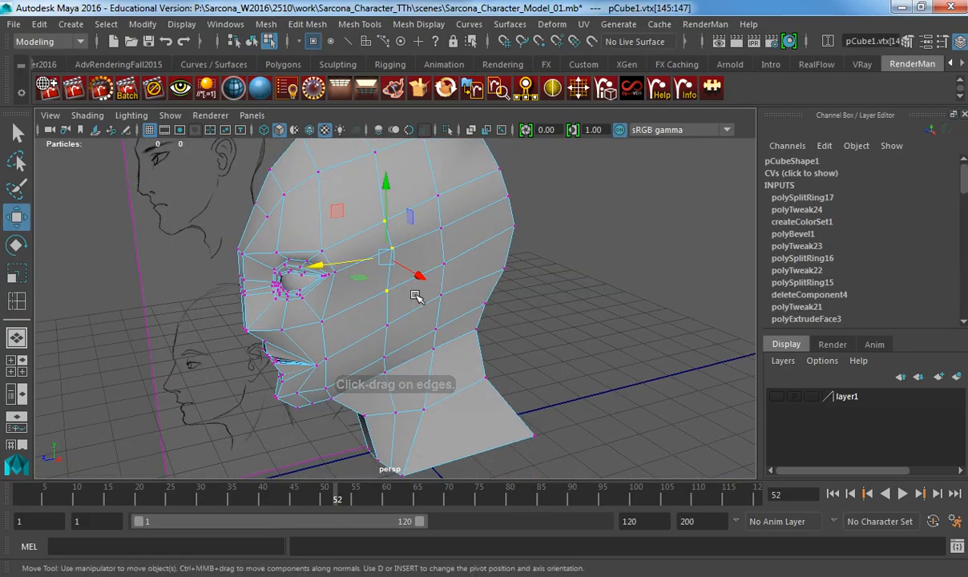
middle_drag(417, 278, 419, 276)
alt+drag(420, 253, 414, 277)
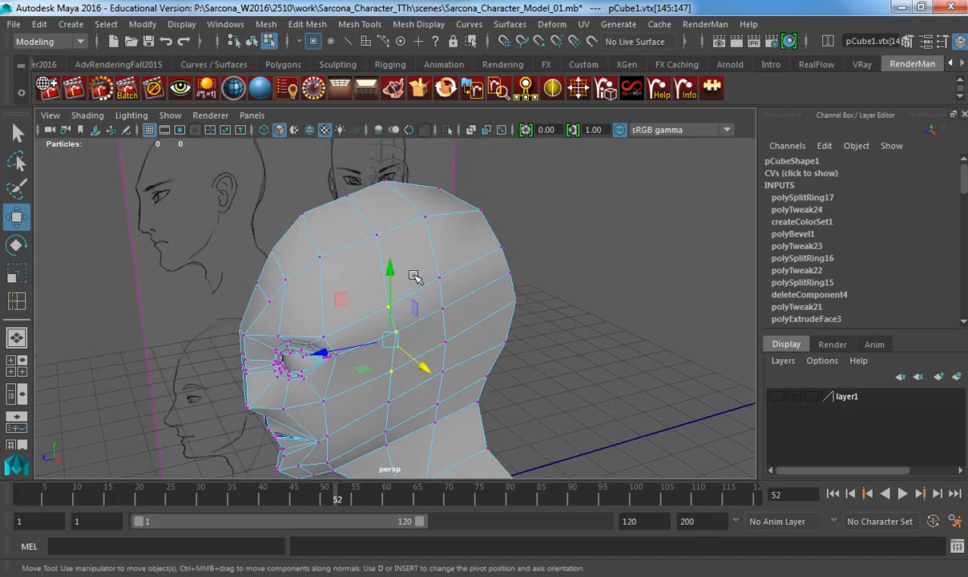
click(379, 238)
alt+drag(379, 238, 453, 233)
click(392, 182)
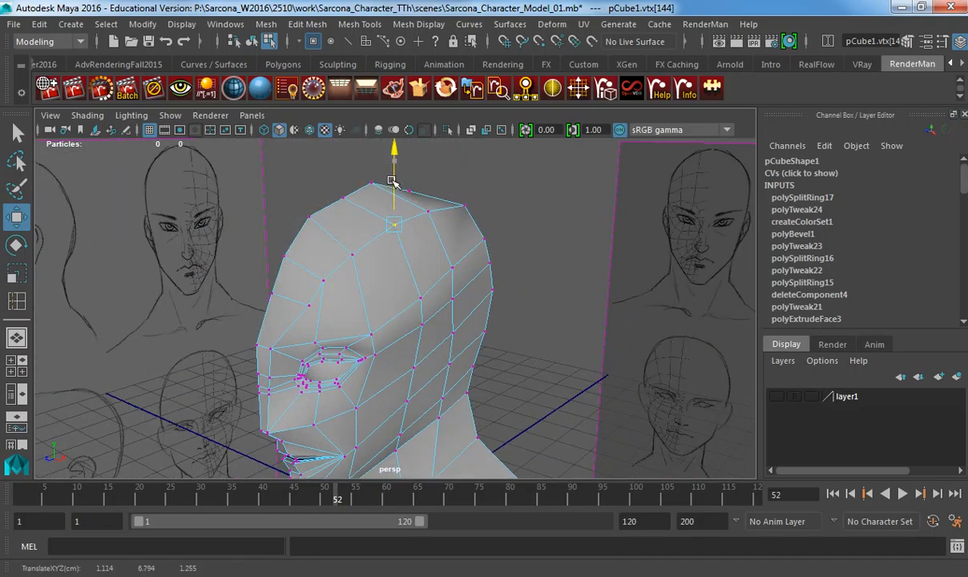
Adjust the new loop's lower vertices one by one along the side of the jaw to round out the cheek.
alt+drag(416, 329, 445, 343)
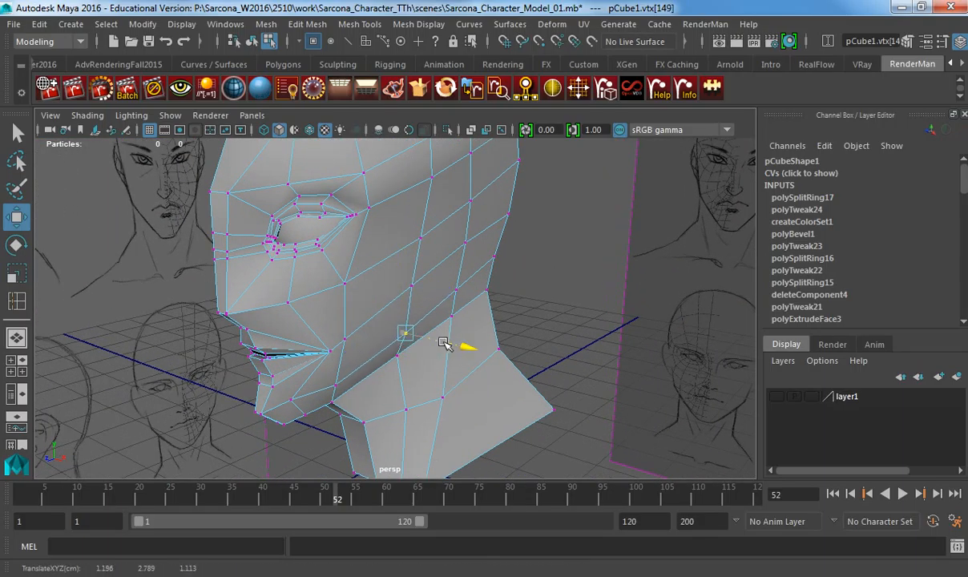
click(414, 285)
drag(427, 308, 436, 310)
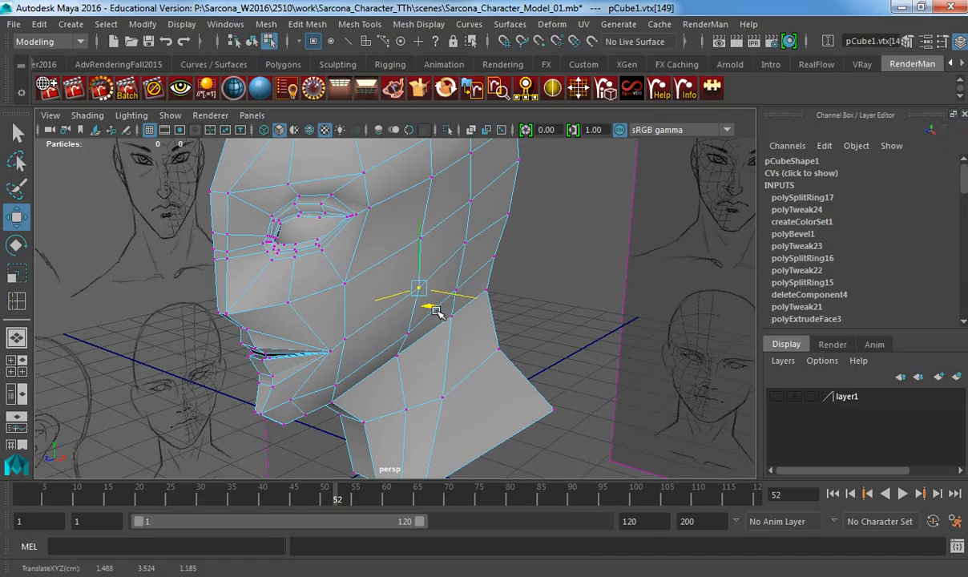
click(422, 239)
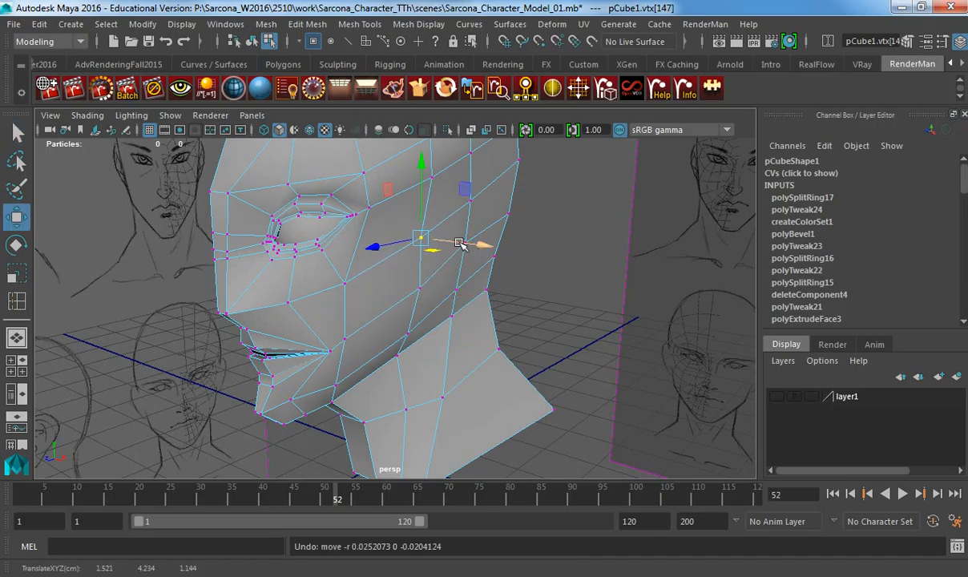
drag(461, 243, 425, 323)
Examine the whole head and the mouth area in smooth preview, and return to the unsmoothed display.
right_drag(430, 288, 434, 284)
click(396, 262)
alt+drag(492, 322, 428, 330)
alt+right_drag(427, 330, 413, 330)
key(3)
click(508, 318)
alt+drag(520, 350, 454, 351)
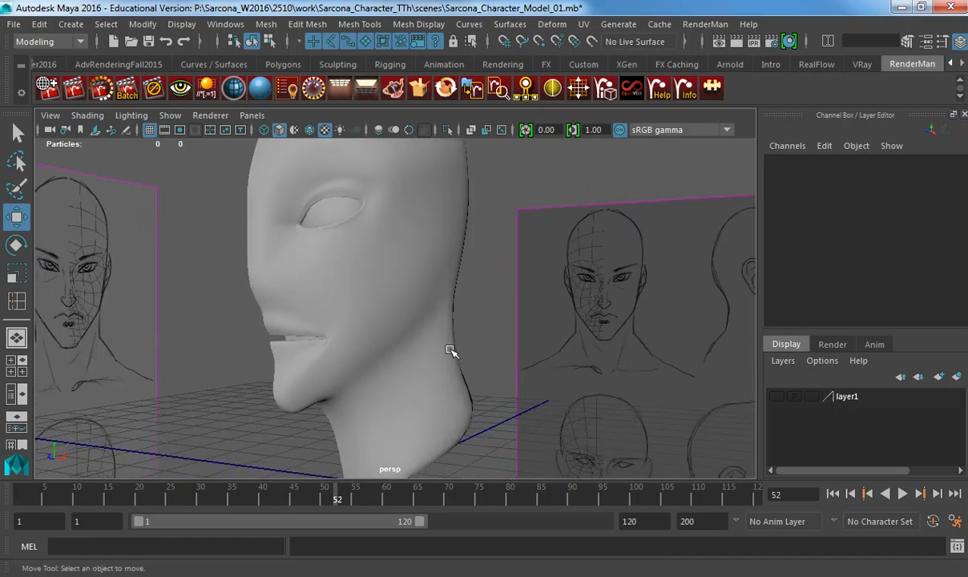
alt+right_drag(440, 313, 712, 318)
click(416, 305)
key(1)
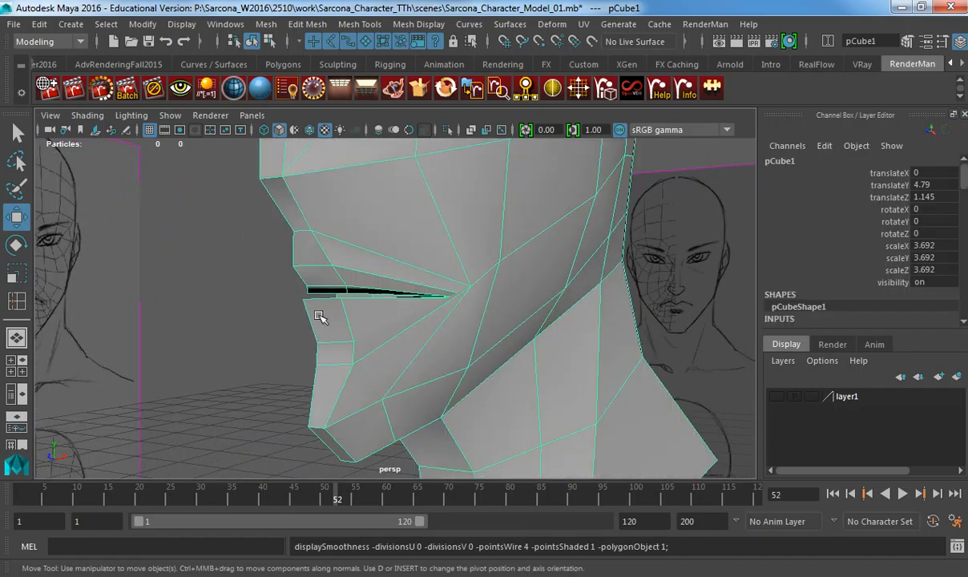
Select the upper lip's edge near the face's centre line and adjust its height.
alt+drag(320, 317, 522, 325)
alt+middle_drag(523, 325, 431, 325)
alt+right_drag(431, 325, 618, 335)
alt+drag(617, 335, 592, 285)
key(F10)
click(540, 271)
mouse_move(551, 233)
mouse_down()
mouse_move(558, 242)
mouse_move(514, 283)
mouse_move(422, 270)
mouse_move(476, 298)
mouse_move(418, 304)
mouse_up()
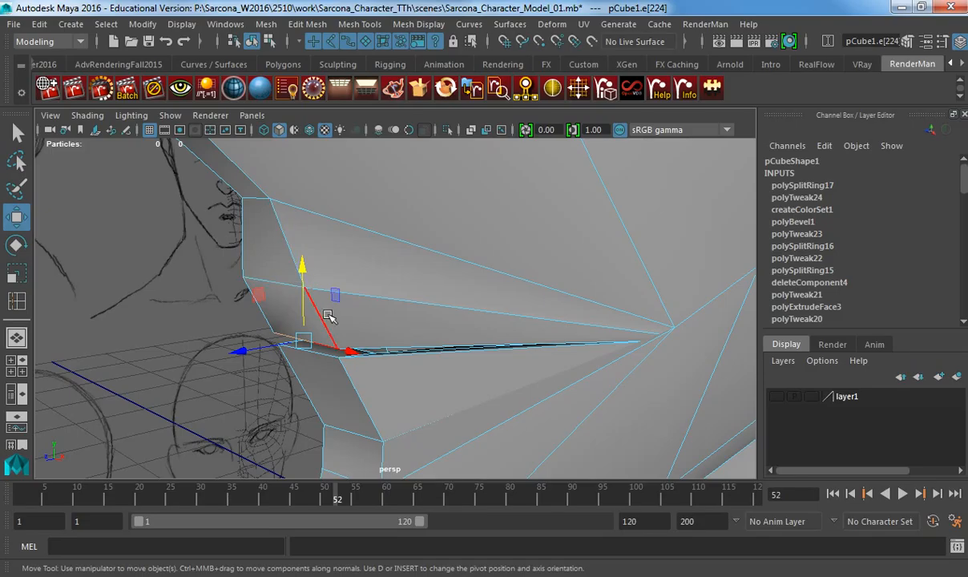
From inside the head, move the edge behind the upper lip vertically.
alt+drag(328, 317, 597, 314)
alt+right_drag(597, 314, 633, 321)
alt+middle_drag(543, 268, 493, 333)
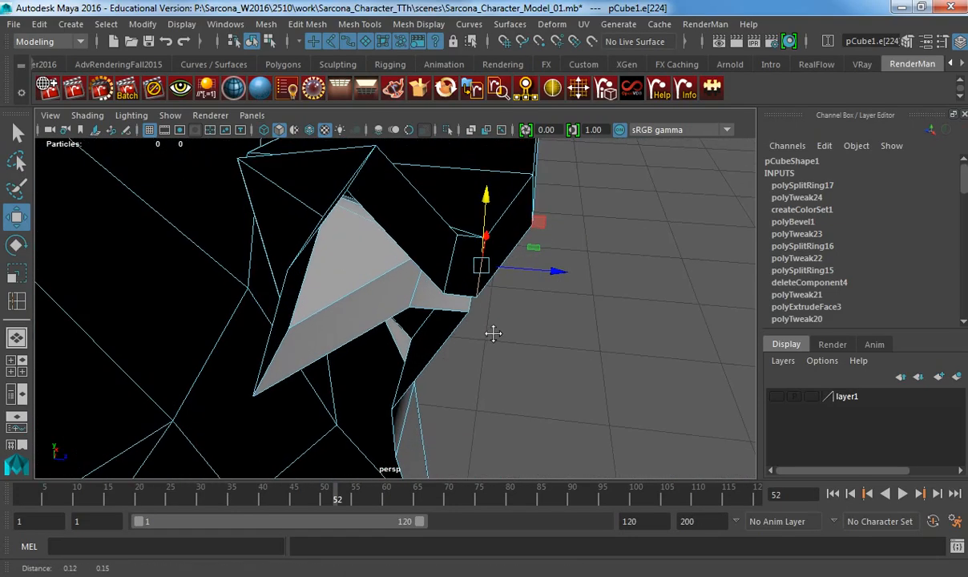
alt+drag(493, 333, 484, 290)
drag(461, 235, 464, 197)
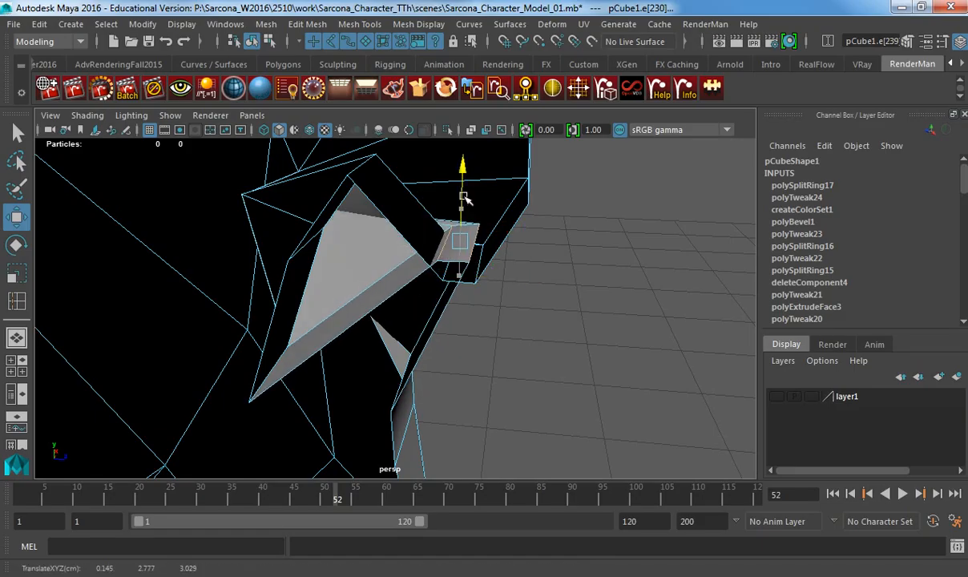
Fine-tune the edge behind the upper lip, comparing the mouth interior in smoothed and unsmoothed display.
key(3)
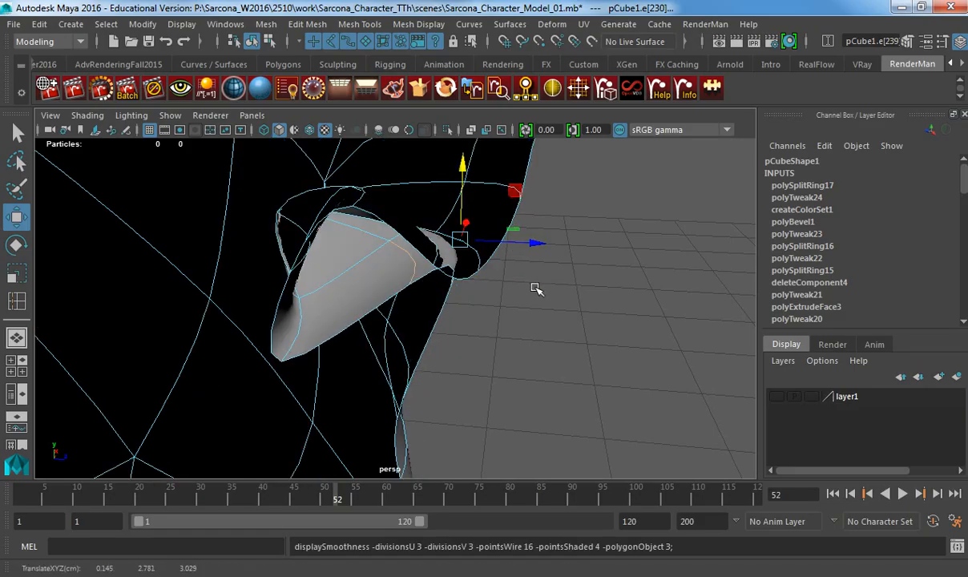
mouse_move(522, 296)
alt+mouse_down()
mouse_move(398, 244)
mouse_move(331, 266)
mouse_move(584, 286)
alt+mouse_up()
key(1)
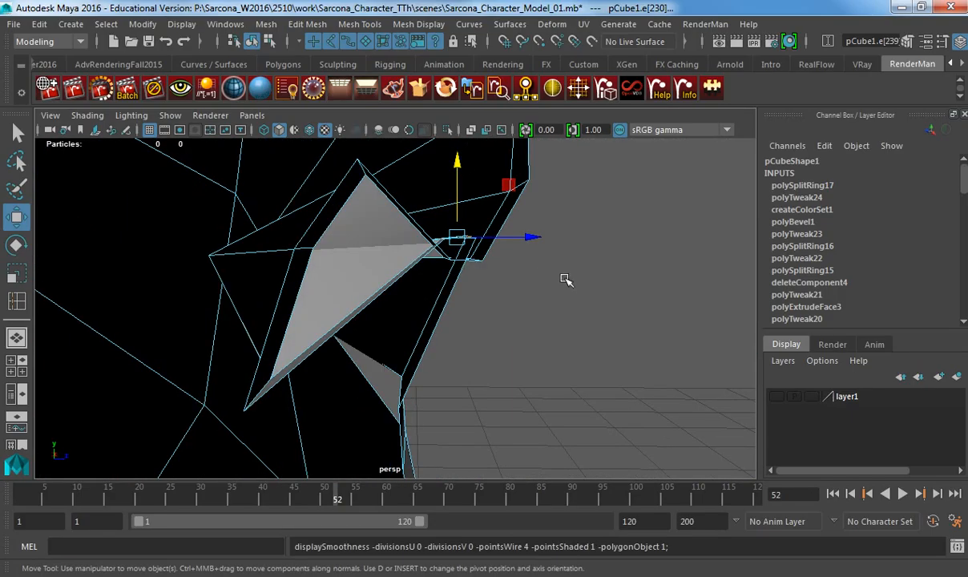
middle_drag(576, 268, 575, 285)
key(3)
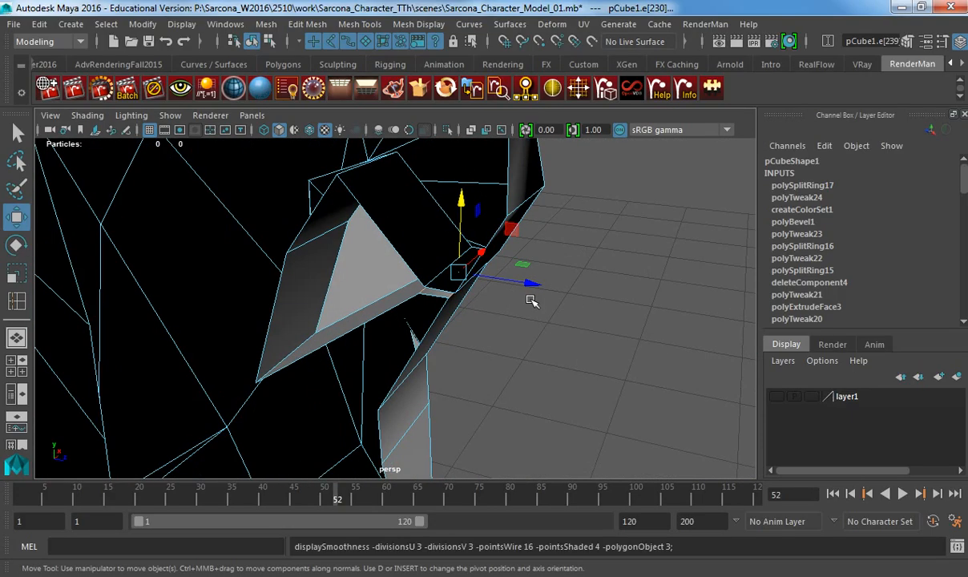
mouse_move(566, 309)
alt+mouse_down()
mouse_move(400, 266)
mouse_move(644, 290)
alt+mouse_up()
key(1)
Insert edge loops along the lips' inner rims with the Insert Edge Loop Tool to tighten the mouth opening.
key(F8)
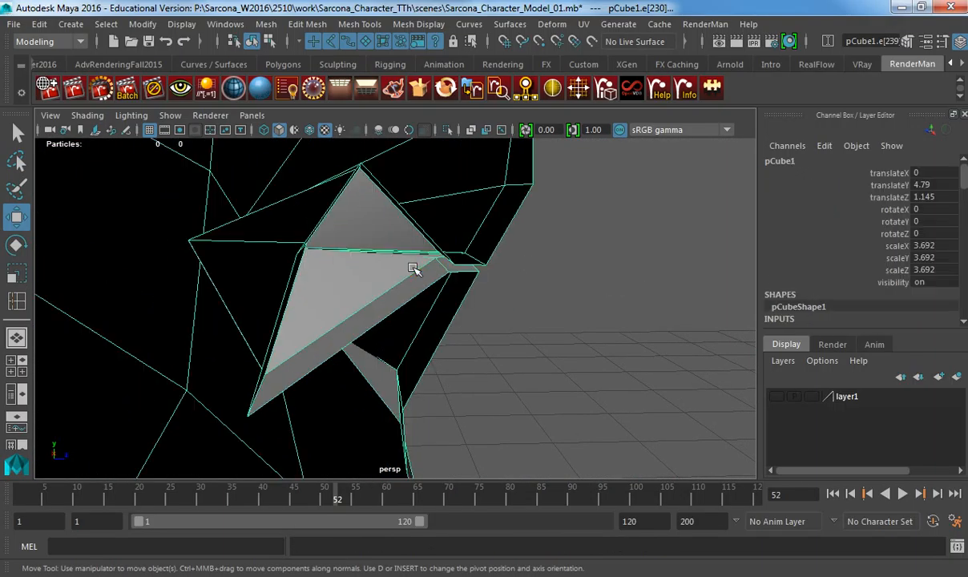
shift+right_drag(413, 238, 413, 269)
shift+right_drag(338, 252, 336, 256)
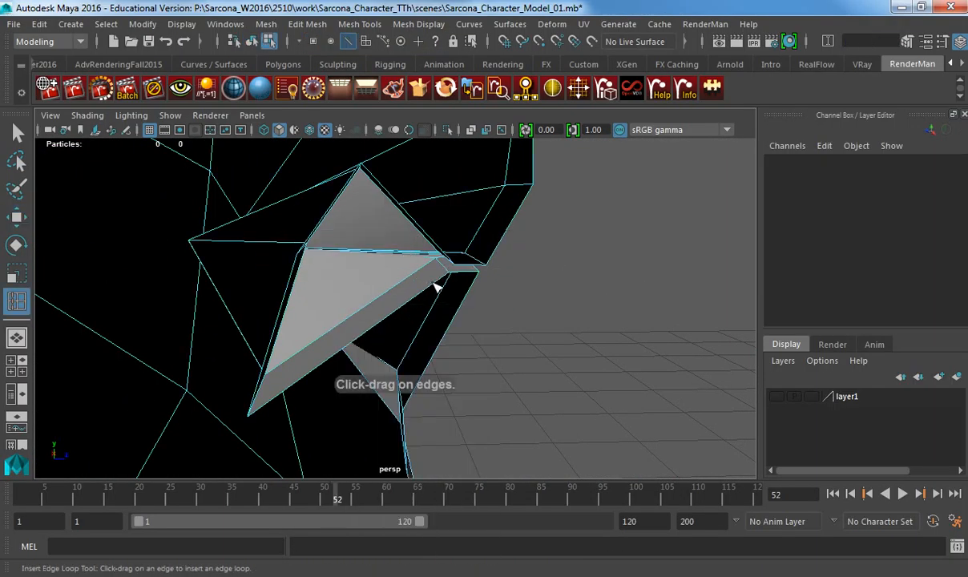
mouse_move(433, 282)
mouse_down()
mouse_move(453, 278)
mouse_move(423, 305)
mouse_move(470, 295)
mouse_move(399, 294)
mouse_move(332, 272)
mouse_move(285, 286)
mouse_up()
Examine the lips and mouth corner from outside in smooth preview, and return to the unsmoothed display.
key(3)
key(w)
key(F8)
click(522, 302)
alt+right_drag(466, 298, 250, 276)
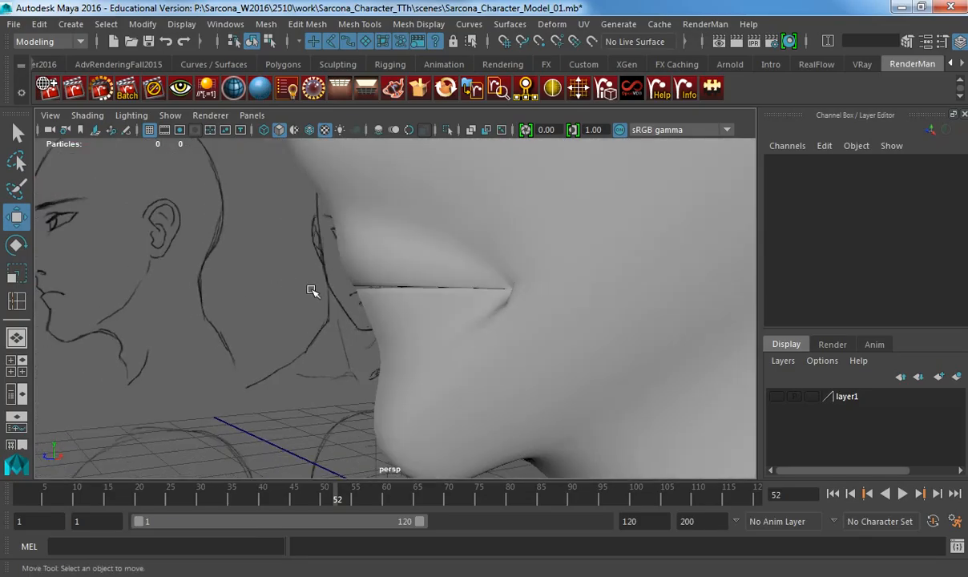
alt+middle_drag(313, 292, 423, 307)
alt+drag(465, 311, 451, 311)
alt+right_drag(455, 311, 540, 320)
alt+middle_drag(540, 319, 408, 312)
click(522, 291)
key(1)
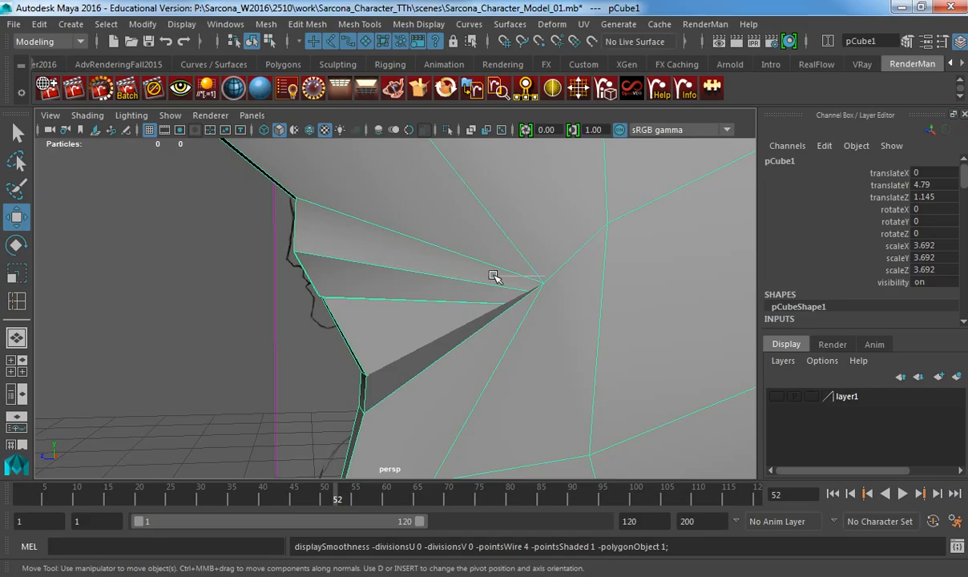
In wireframe display, move the mouth-corner vertices down to line up with the gap between the lips.
key(F9)
key(4)
click(545, 282)
mouse_move(545, 283)
mouse_down()
mouse_move(565, 313)
mouse_move(535, 316)
mouse_up()
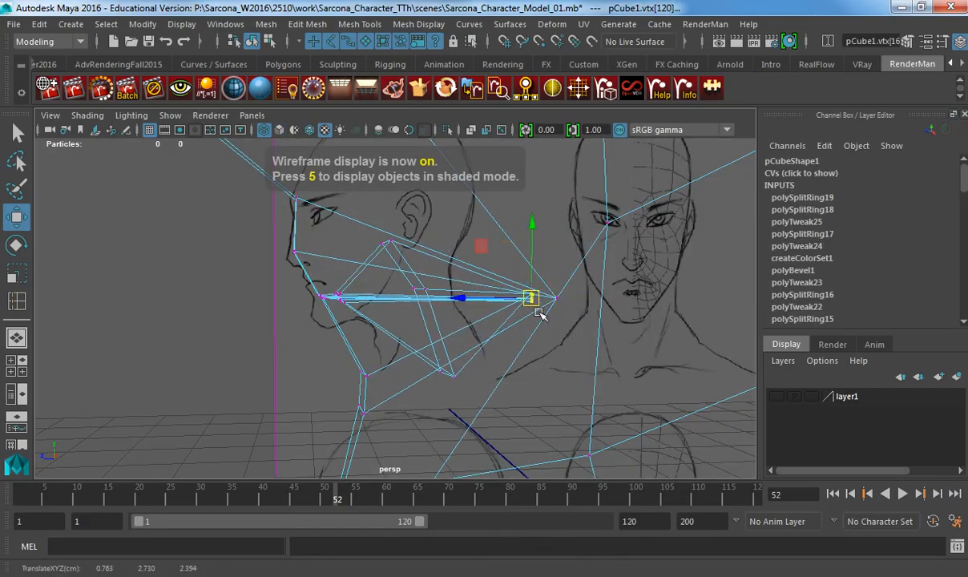
Inspect the mouth and face profile in shaded smooth preview, and return to the unsmoothed display.
key(5)
key(3)
key(F8)
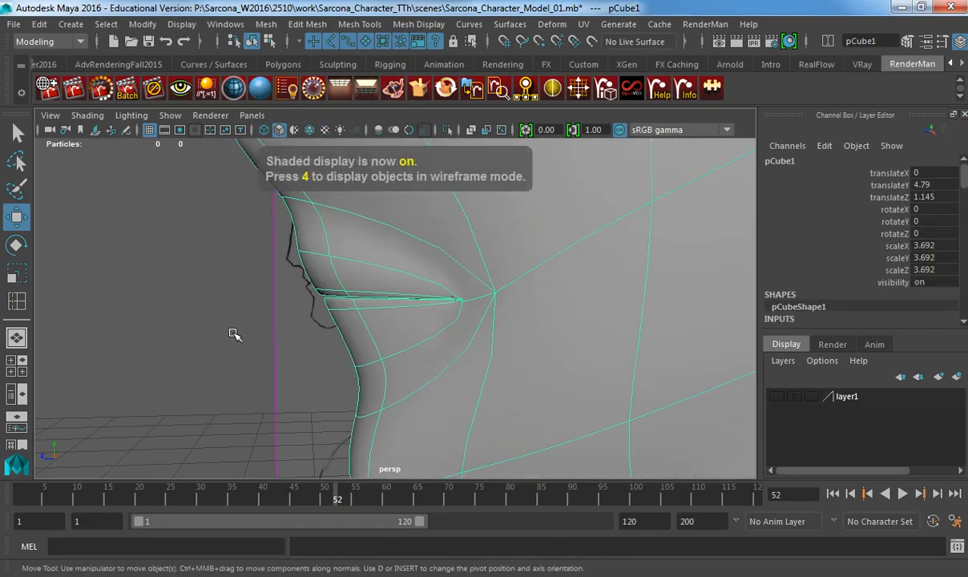
click(313, 330)
mouse_move(313, 330)
alt+mouse_down()
mouse_move(384, 346)
mouse_move(409, 330)
mouse_move(198, 302)
mouse_move(333, 318)
mouse_move(313, 315)
mouse_move(363, 305)
alt+mouse_up()
alt+middle_drag(363, 305, 387, 341)
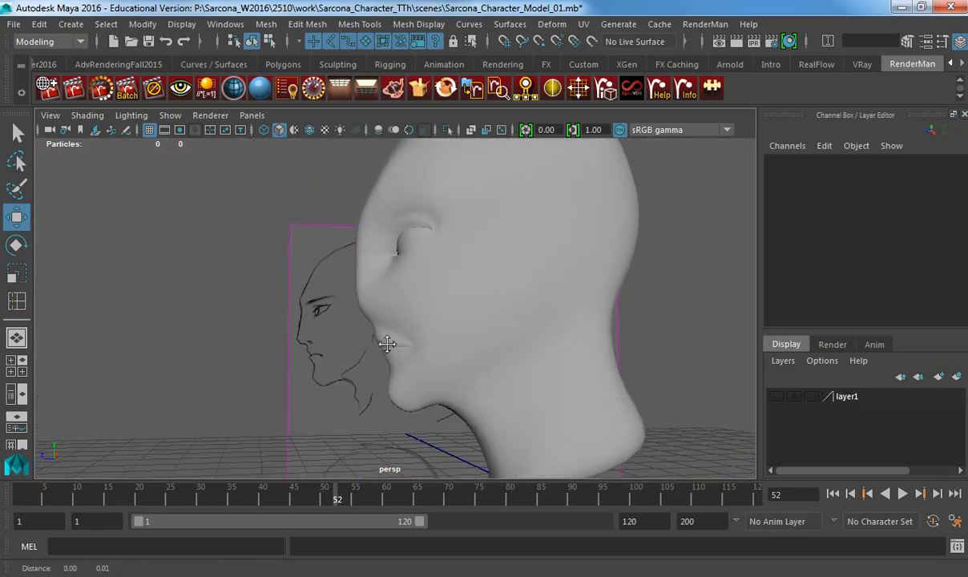
alt+right_drag(387, 342, 584, 343)
click(325, 289)
key(1)
Show the head as wireframe in the side view and move the vertices at the nose bridge back toward the eye.
alt+drag(358, 284, 409, 280)
alt+right_drag(352, 275, 322, 280)
alt+middle_drag(367, 298, 381, 332)
right_drag(370, 277, 370, 303)
key(space)
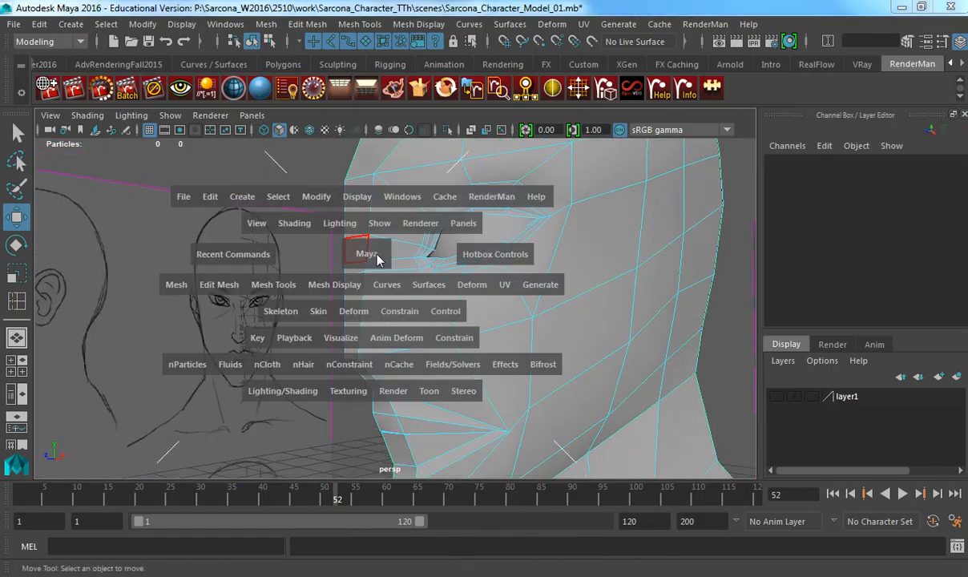
drag(378, 258, 401, 256)
key(4)
alt+middle_drag(280, 339, 374, 232)
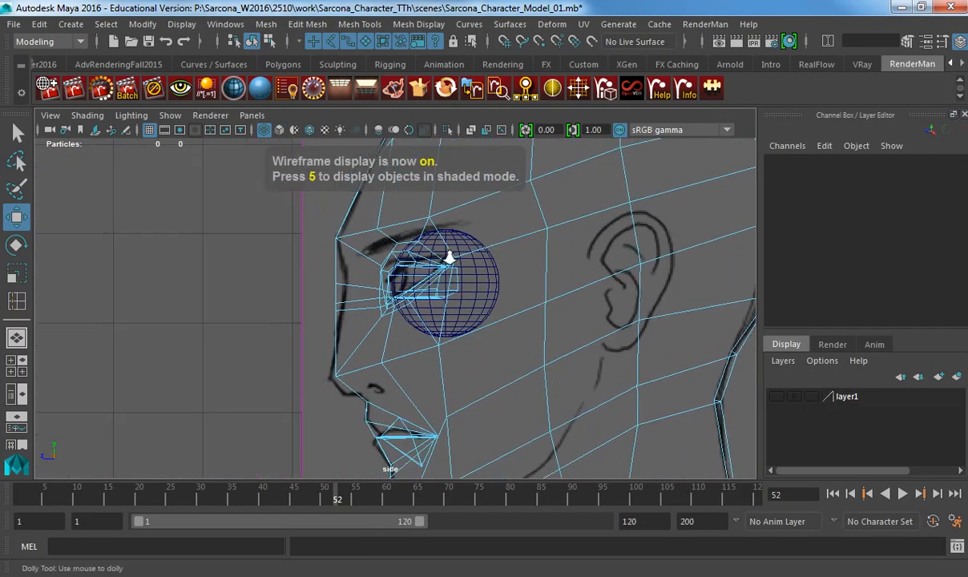
alt+right_drag(450, 257, 473, 258)
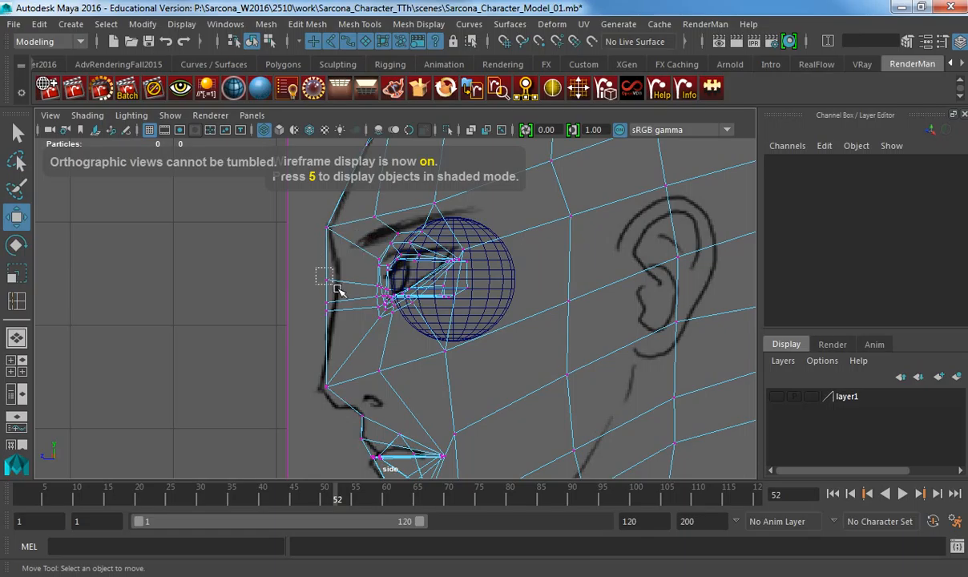
mouse_move(337, 290)
mouse_down()
mouse_move(322, 297)
mouse_move(343, 305)
mouse_up()
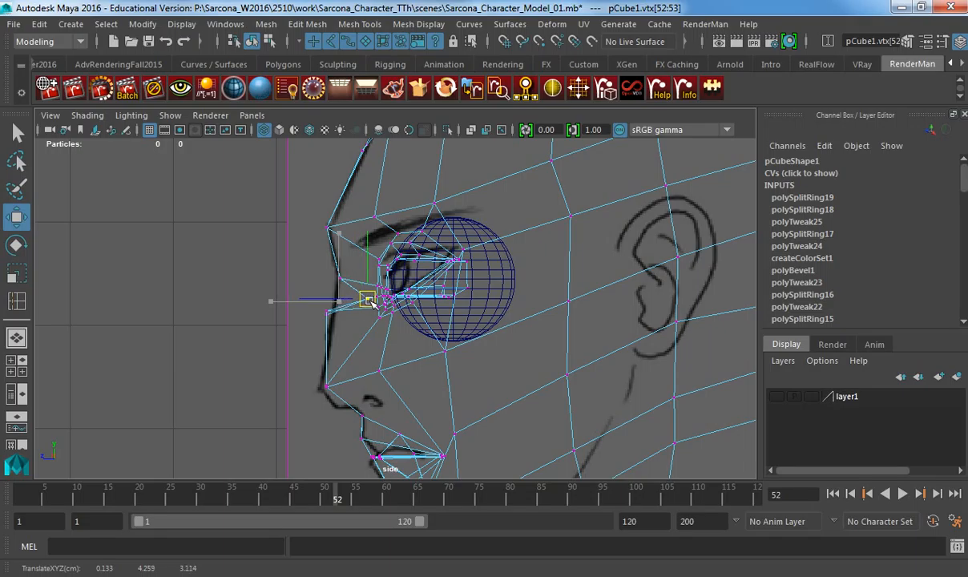
Push the remaining nose-ridge vertices back toward the face down to the nose tip, and return to the shaded perspective view.
drag(308, 258, 351, 289)
drag(342, 279, 344, 325)
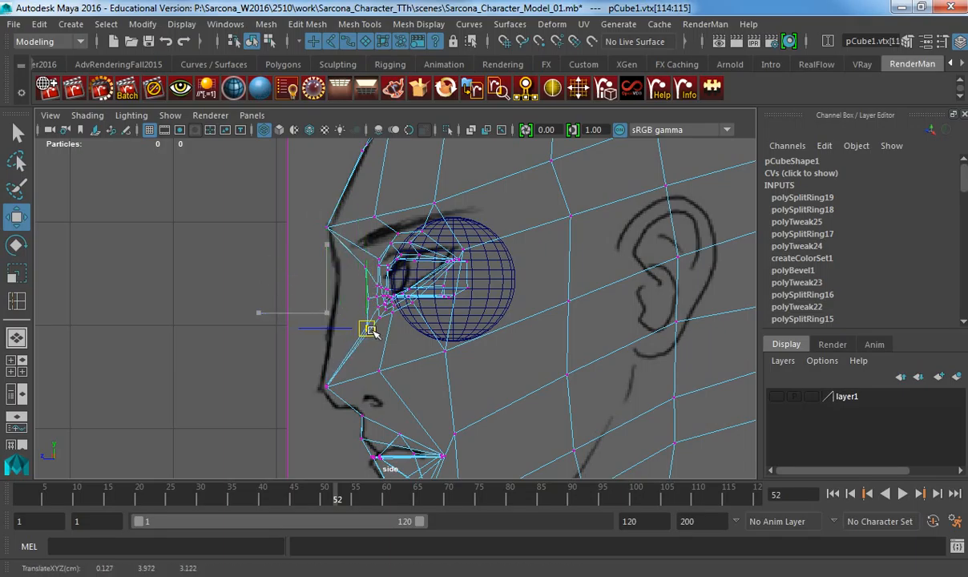
drag(320, 367, 347, 392)
middle_drag(346, 392, 378, 393)
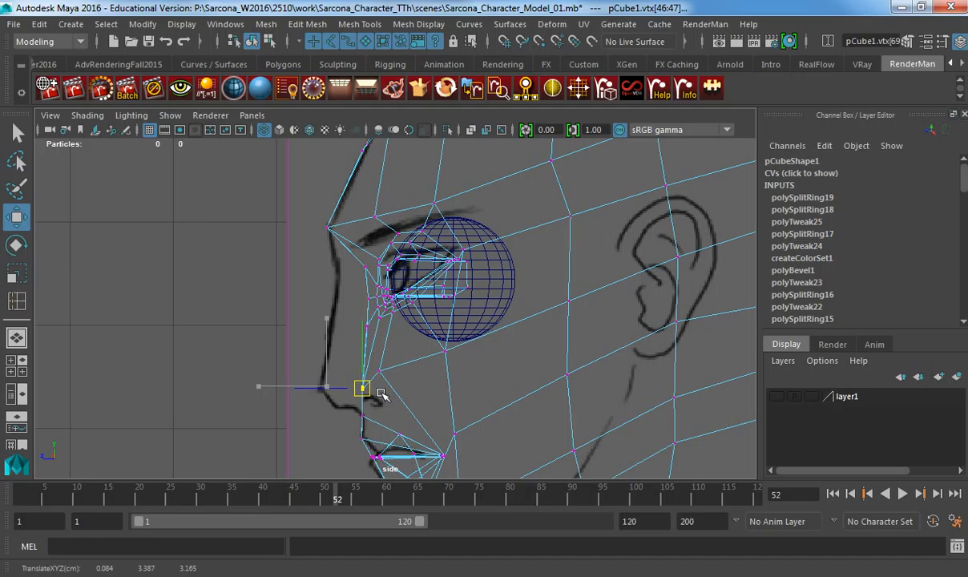
key(space)
mouse_move(384, 378)
mouse_down()
mouse_move(385, 347)
mouse_move(425, 346)
mouse_move(414, 345)
mouse_up()
key(5)
Extrude the strip of faces along the nose's centre line and pull it forward from the face.
key(F11)
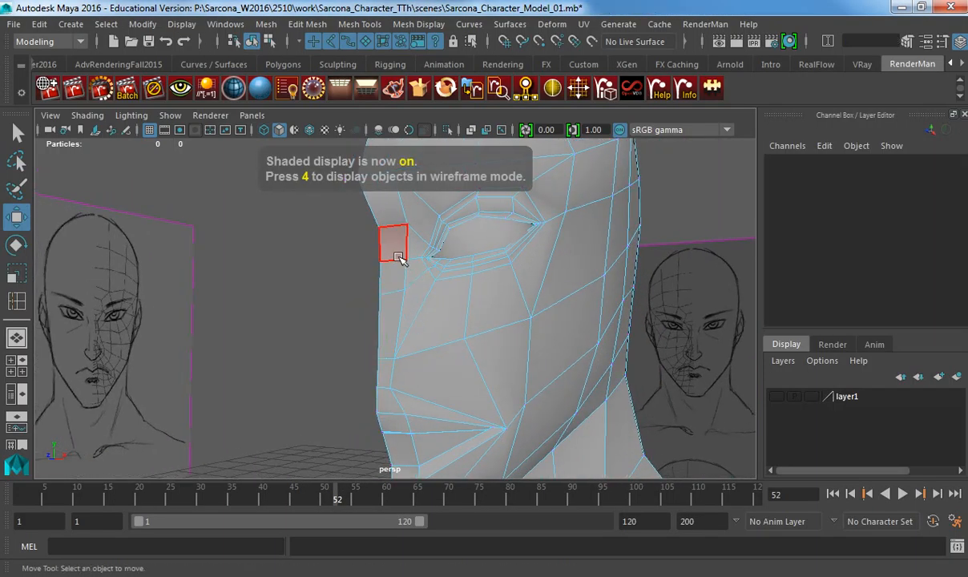
click(398, 252)
shift+click(396, 284)
shift+click(391, 310)
shift+click(386, 368)
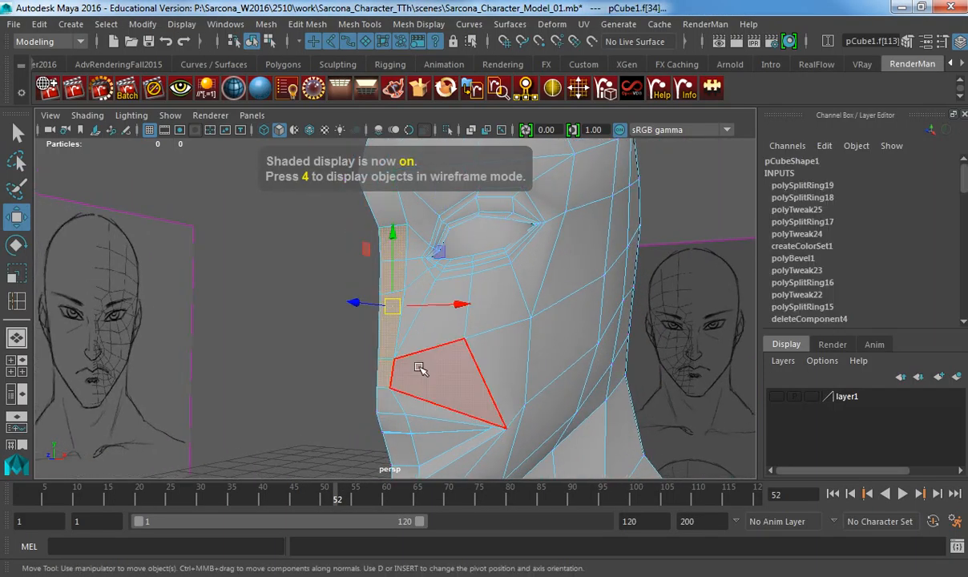
alt+drag(437, 361, 352, 364)
key(space)
key(4)
key(space)
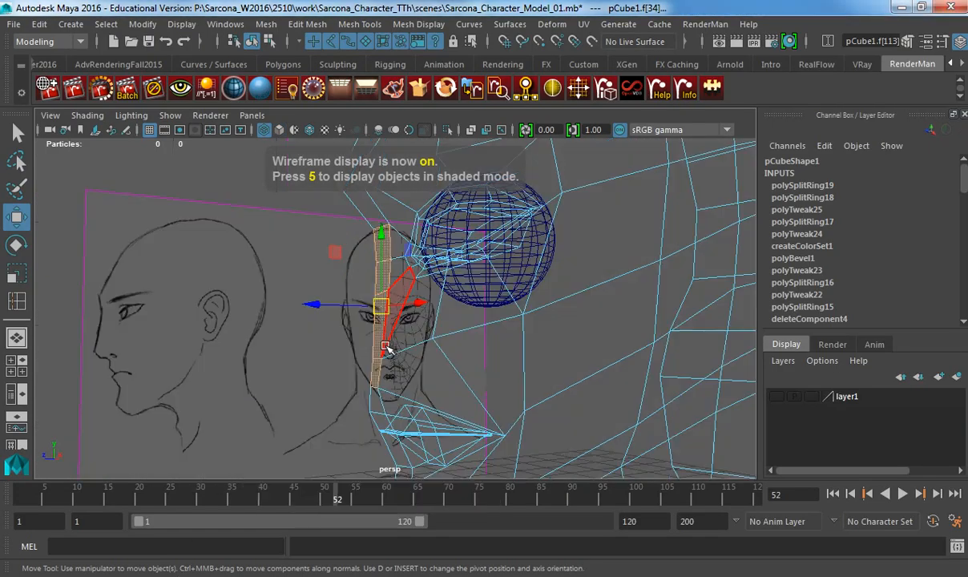
key(5)
alt+drag(362, 271, 358, 346)
key(ctrl+e)
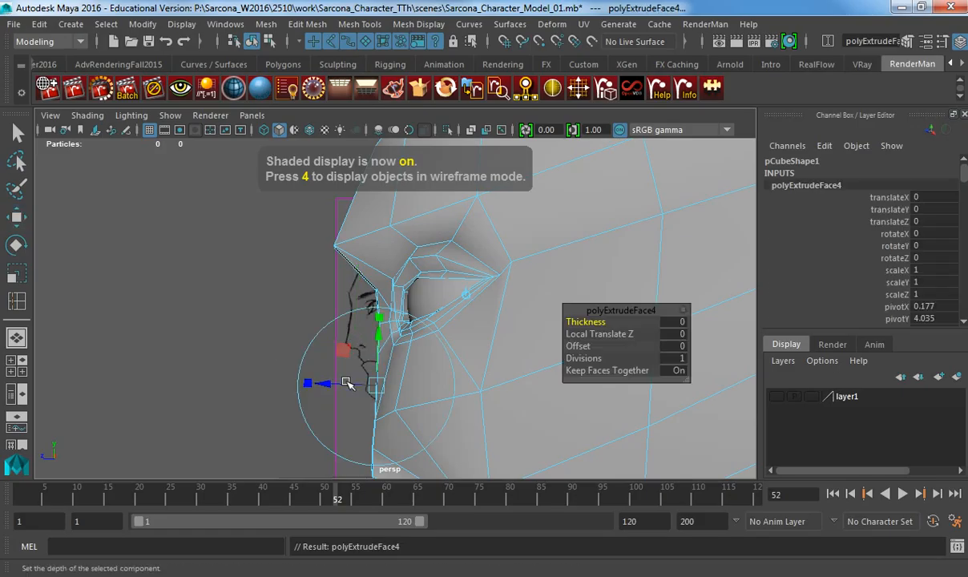
key(w)
drag(332, 349, 309, 352)
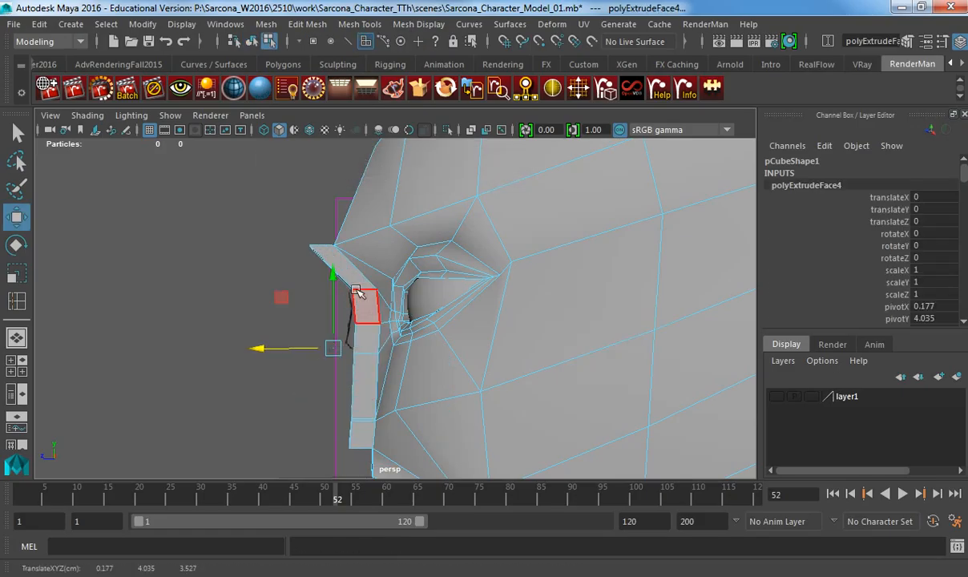
In the side view as wireframe, move the extruded nose vertices from bridge to tip onto the sketched nose profile.
right_drag(358, 294, 289, 142)
key(space)
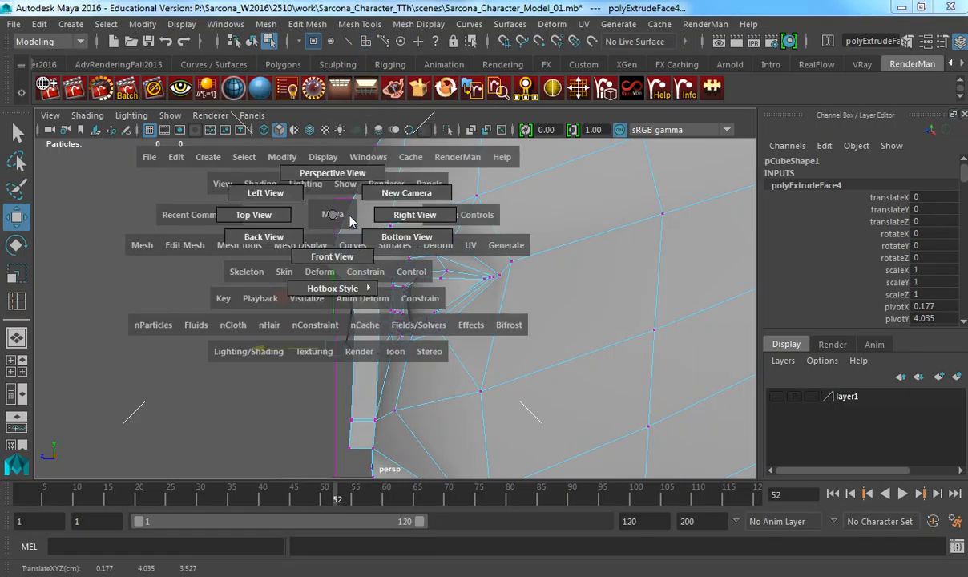
drag(349, 221, 414, 215)
key(4)
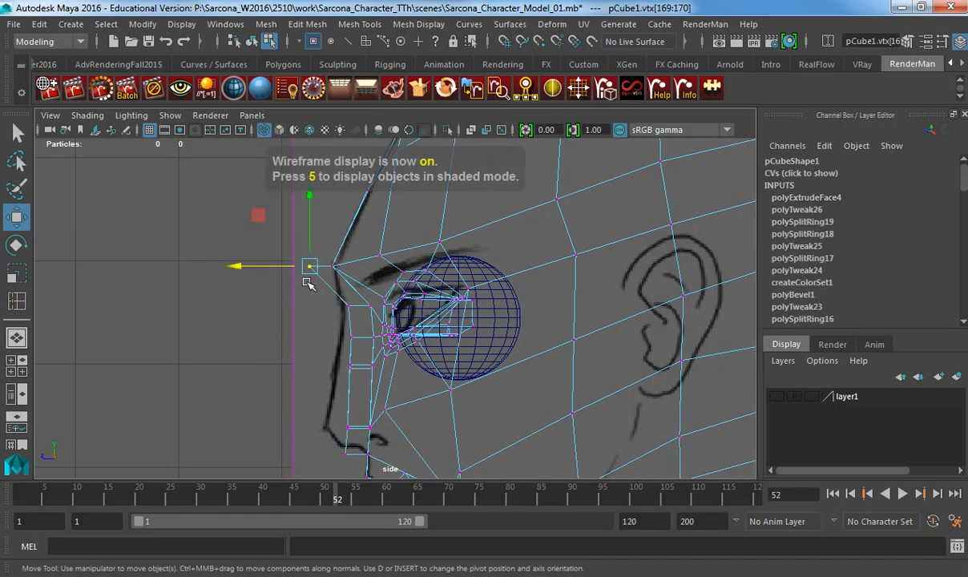
drag(324, 296, 345, 383)
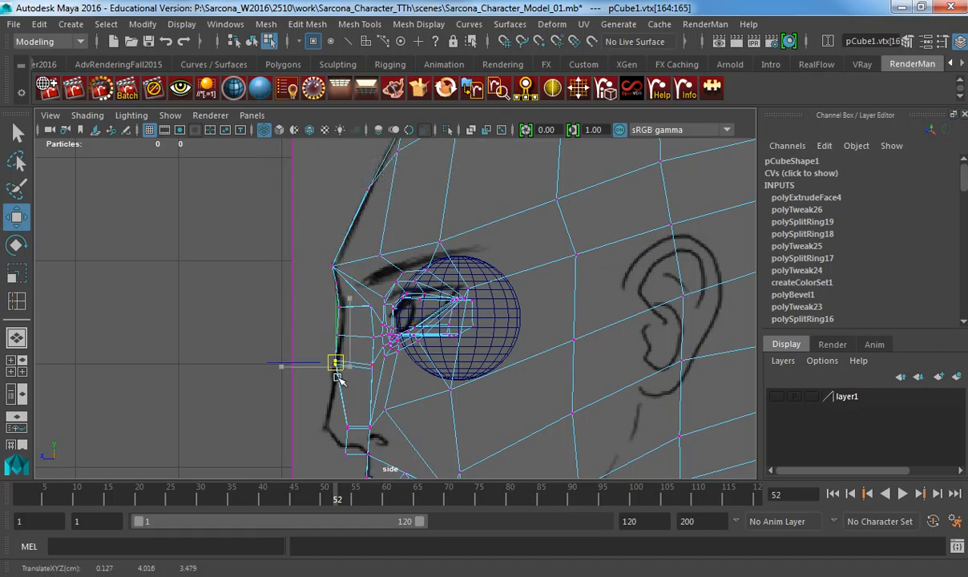
drag(349, 433, 335, 419)
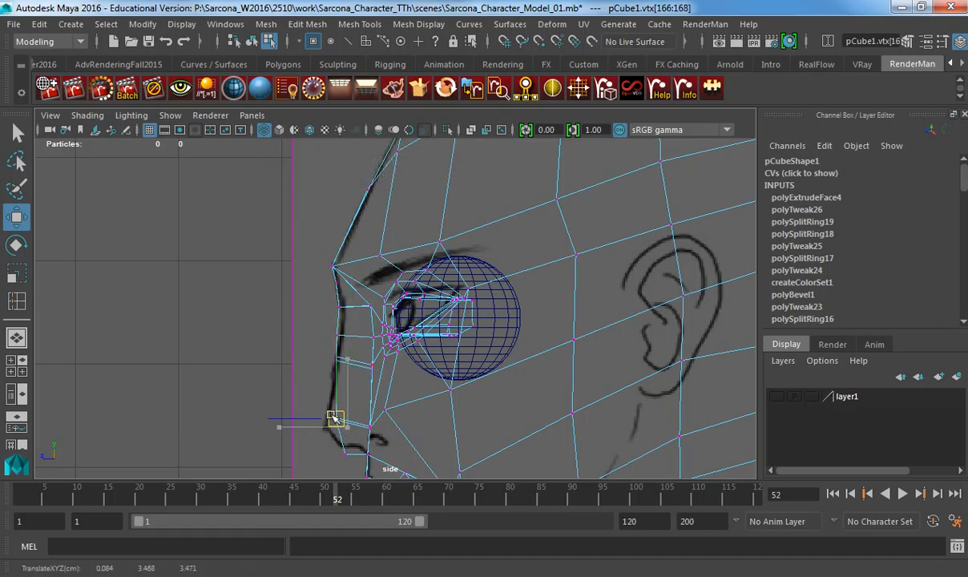
drag(346, 461, 343, 458)
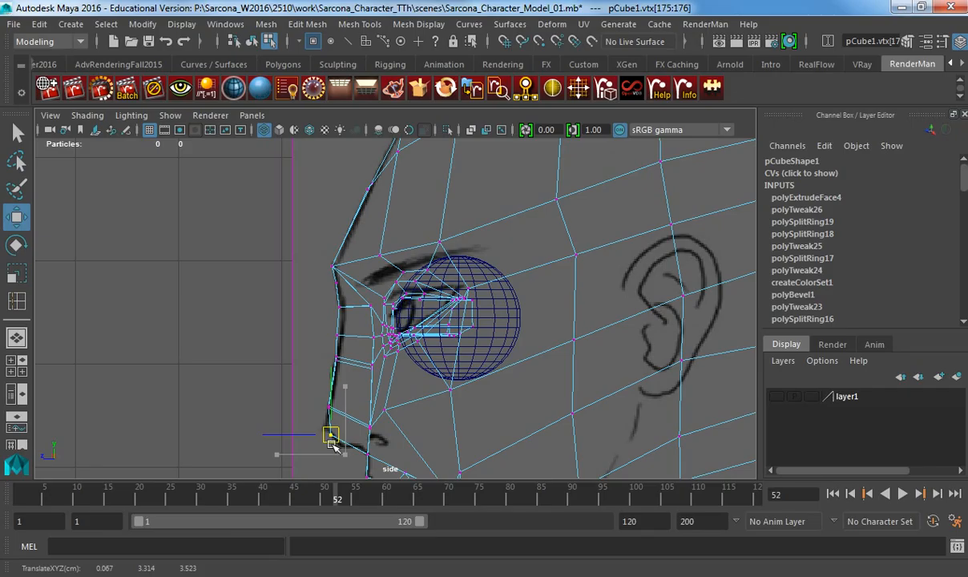
click(337, 423)
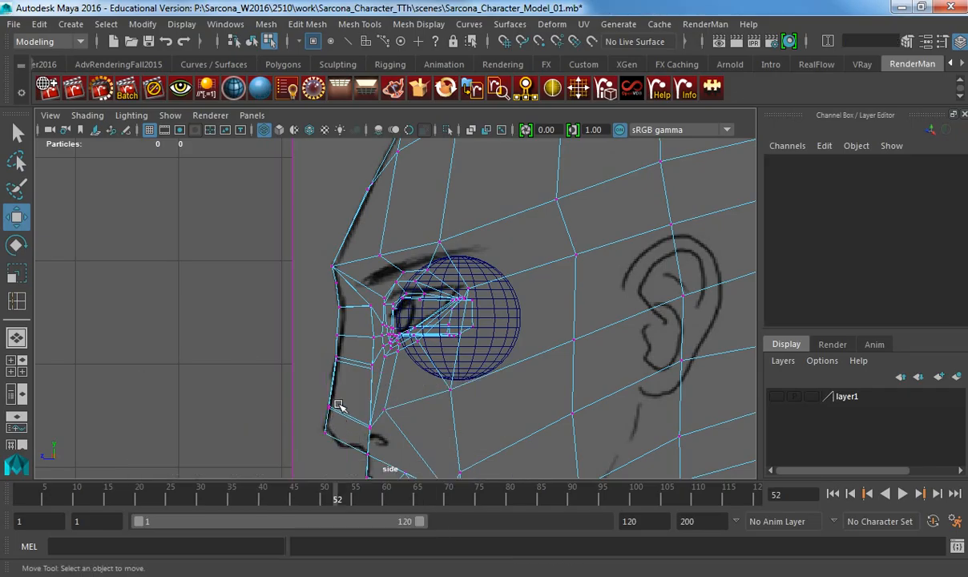
Inspect the extruded nose in shaded smooth preview in the perspective view, and return to the unsmoothed display.
key(space)
mouse_move(338, 404)
mouse_down()
mouse_move(339, 372)
mouse_move(369, 380)
mouse_move(446, 359)
mouse_up()
key(5)
key(F8)
click(409, 350)
key(3)
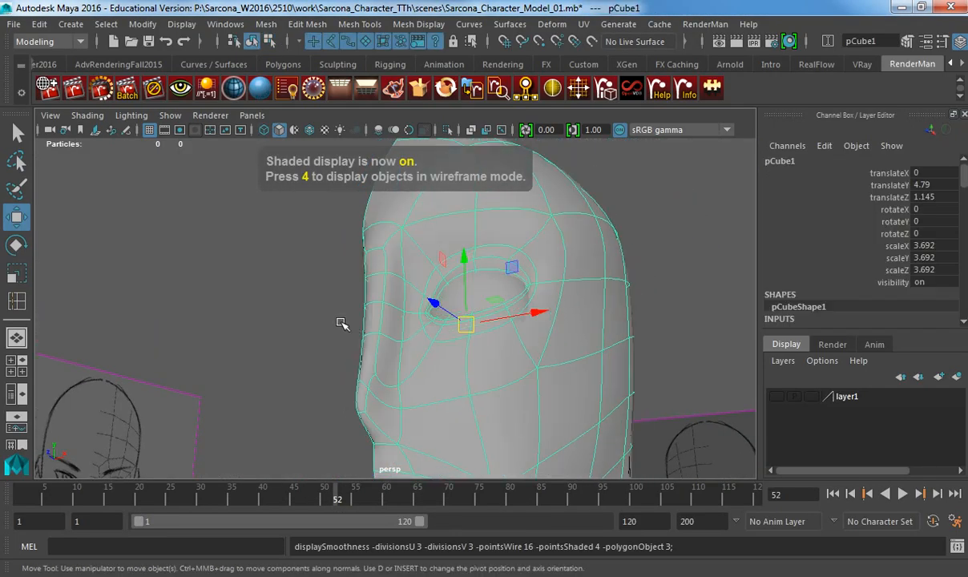
click(341, 322)
alt+drag(380, 309, 451, 295)
click(411, 365)
key(1)
Move the face on the side of the nose near the tip inward toward the head's centre line.
key(F11)
click(383, 352)
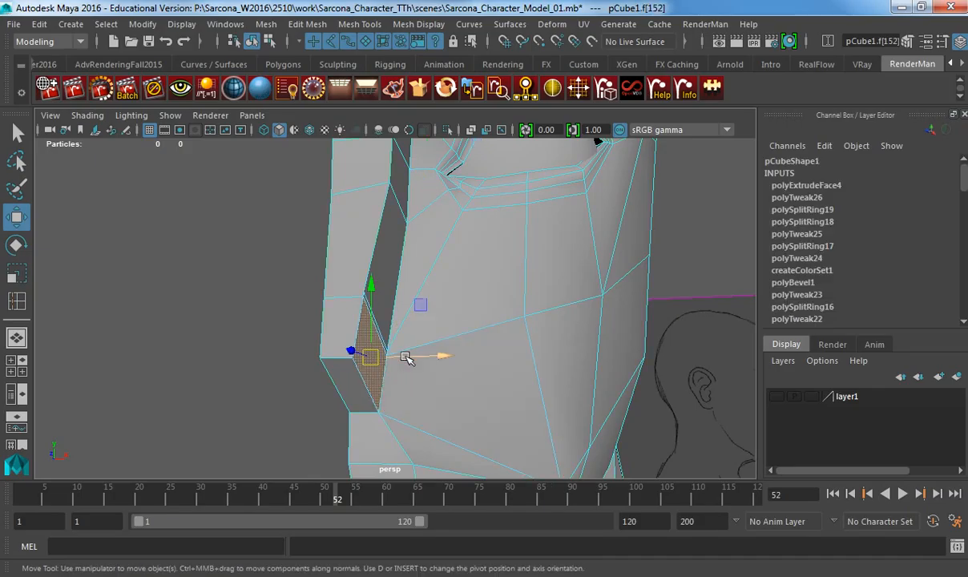
drag(404, 357, 385, 355)
Shorten the lower edge on the nose's side in depth and reposition it, and shift the edge along the ridge back.
right_drag(365, 323, 366, 307)
alt+drag(365, 310, 405, 365)
click(360, 343)
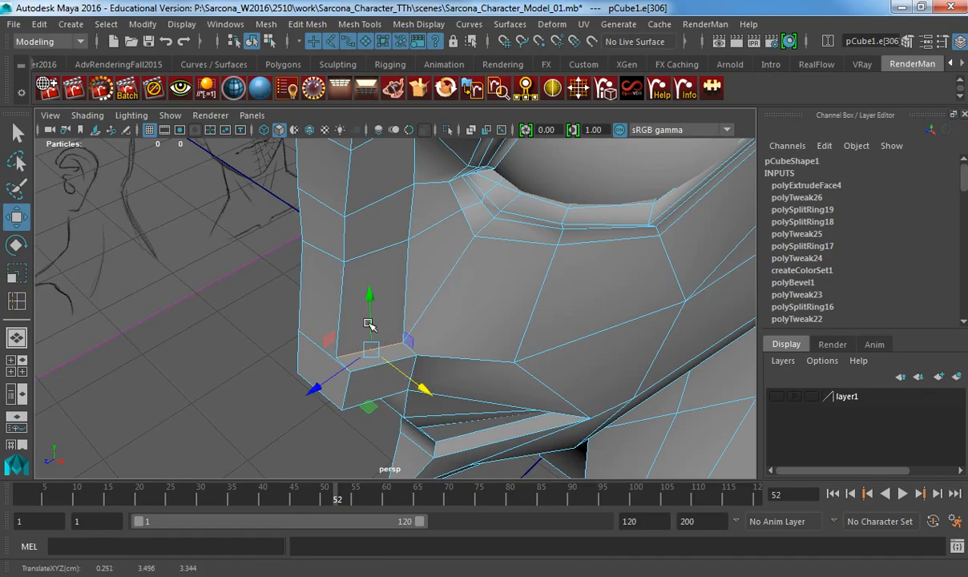
key(r)
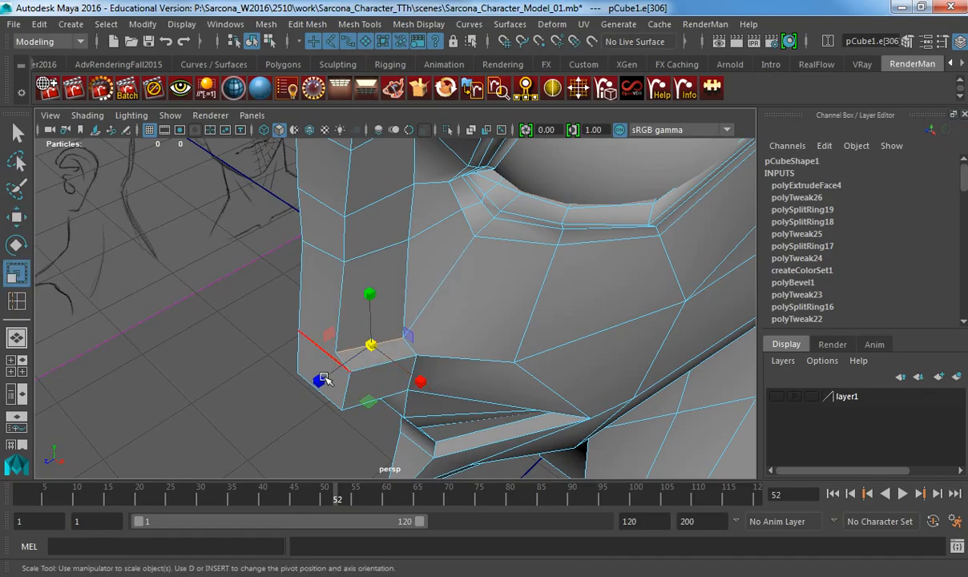
drag(324, 379, 337, 382)
key(w)
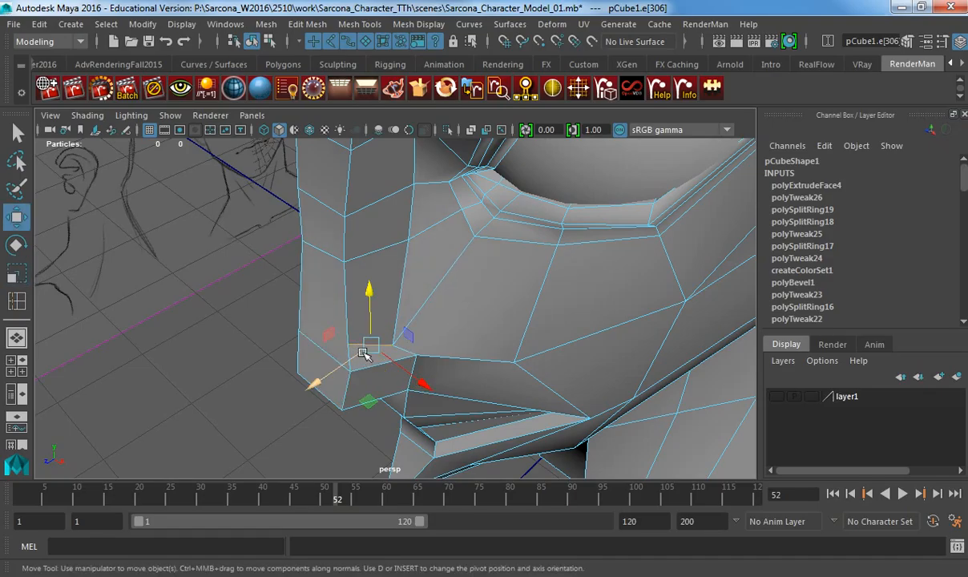
middle_drag(367, 345, 375, 350)
mouse_move(379, 338)
alt+mouse_down()
mouse_move(339, 248)
mouse_move(349, 344)
alt+mouse_up()
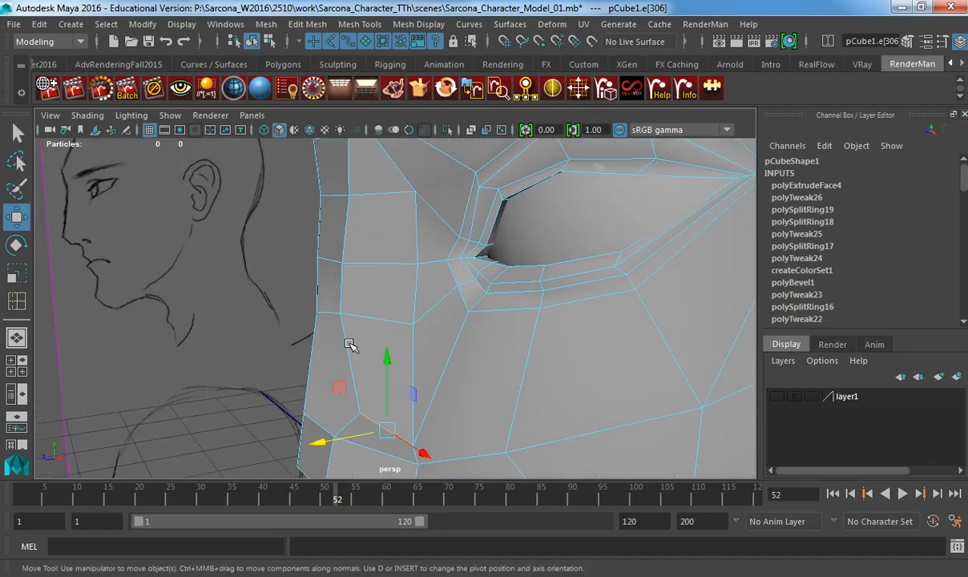
drag(315, 293, 324, 291)
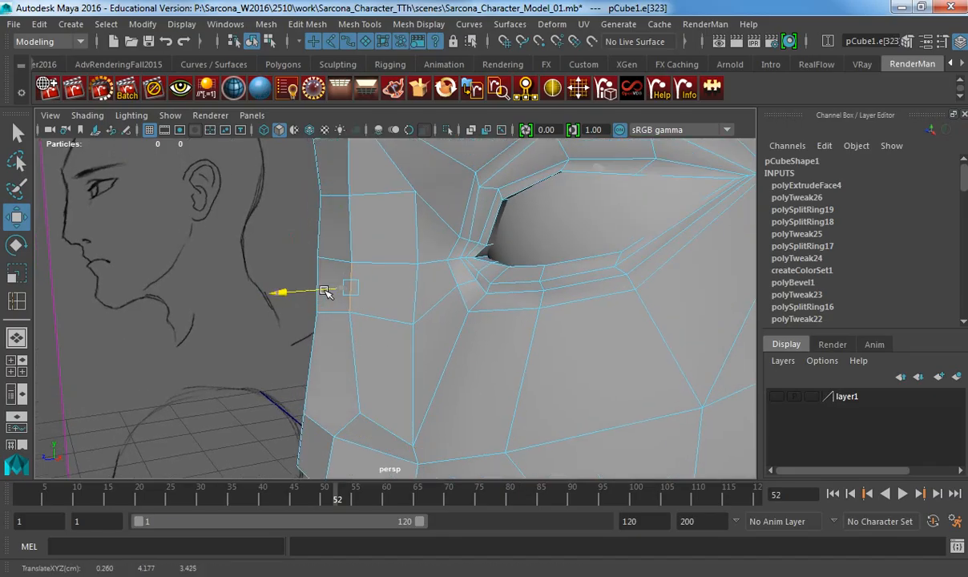
Examine the nose and brow on the whole head in smooth preview, and return to the unsmoothed mesh.
right_drag(366, 235, 388, 206)
key(3)
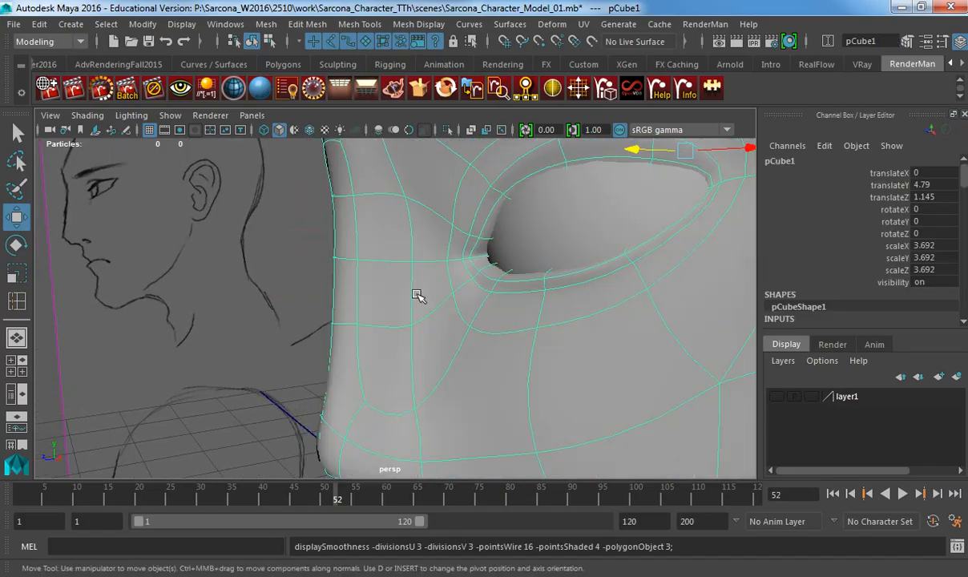
key(f)
click(459, 306)
mouse_move(399, 335)
alt+mouse_down()
mouse_move(458, 305)
mouse_move(410, 331)
mouse_move(460, 333)
mouse_move(324, 335)
mouse_move(344, 335)
alt+mouse_up()
alt+right_drag(426, 335, 507, 338)
mouse_move(321, 324)
alt+mouse_down()
mouse_move(406, 326)
mouse_move(333, 302)
mouse_move(311, 382)
mouse_move(350, 374)
mouse_move(449, 438)
mouse_move(409, 372)
mouse_move(367, 372)
alt+mouse_up()
click(391, 308)
key(1)
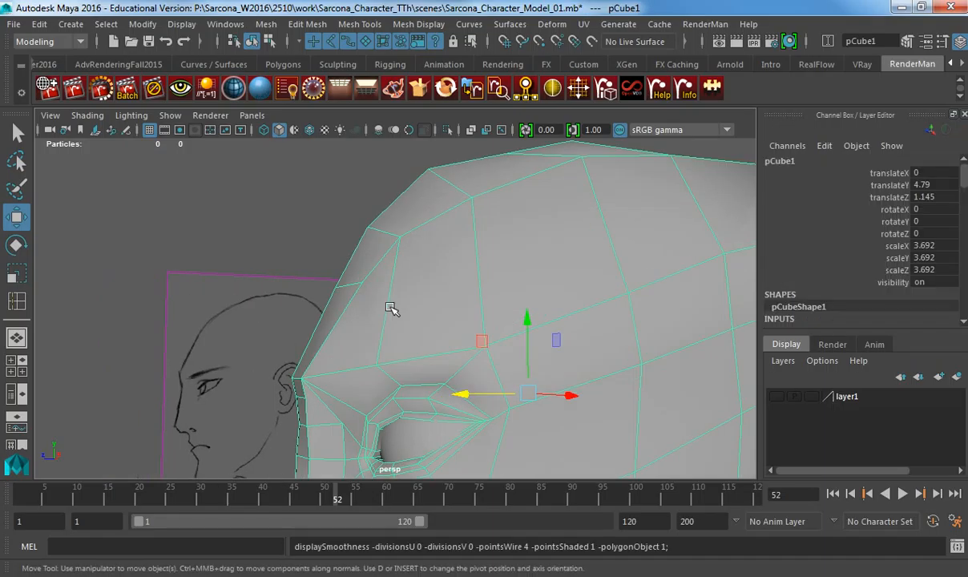
Pull the short forehead edge above the brow forward along the depth axis.
right_drag(332, 282, 324, 254)
click(350, 284)
drag(319, 282, 312, 282)
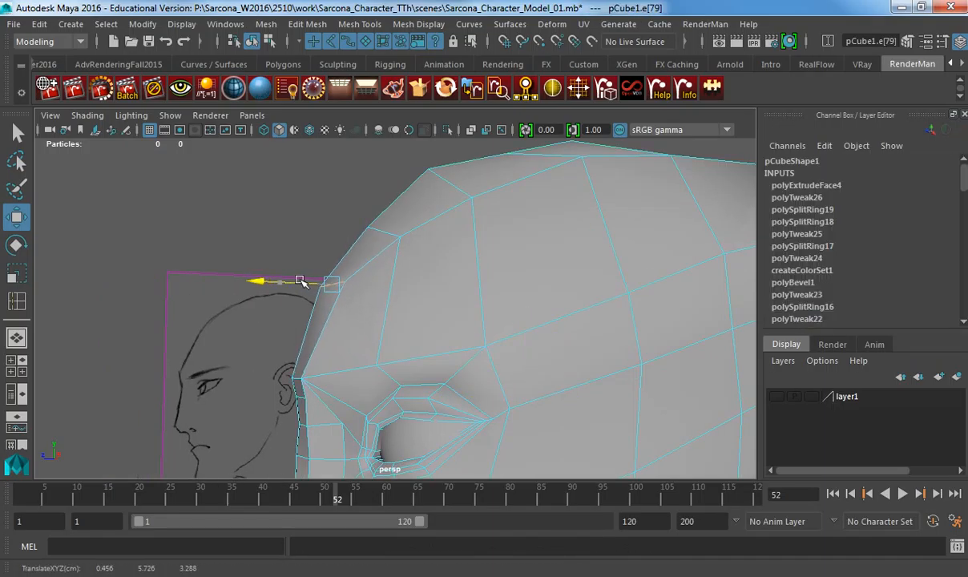
Show the side view in wireframe and move the selected forehead edge back toward the sketched profile.
alt+drag(305, 379, 330, 326)
key(space)
alt+middle_drag(414, 323, 410, 389)
alt+right_drag(410, 388, 432, 386)
key(4)
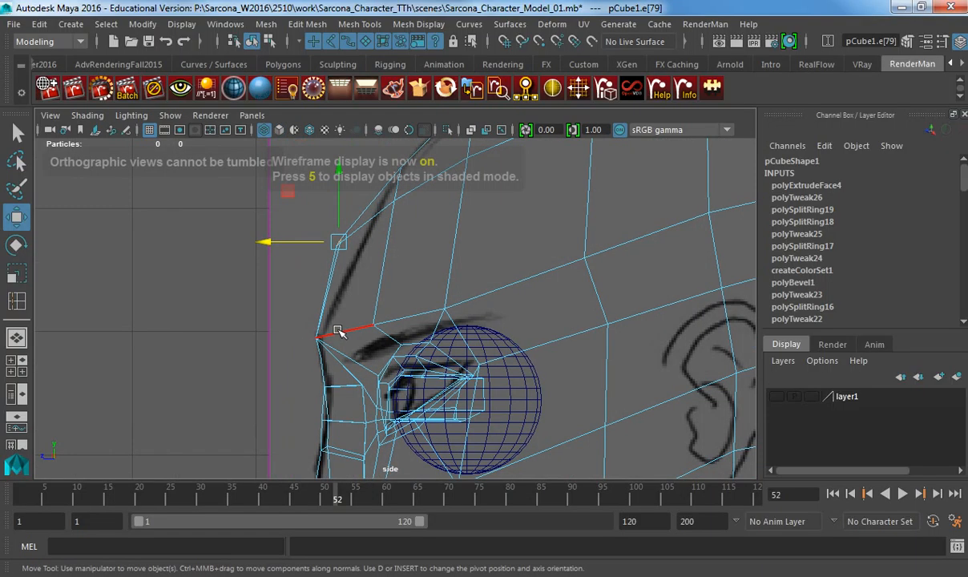
middle_drag(349, 309, 368, 308)
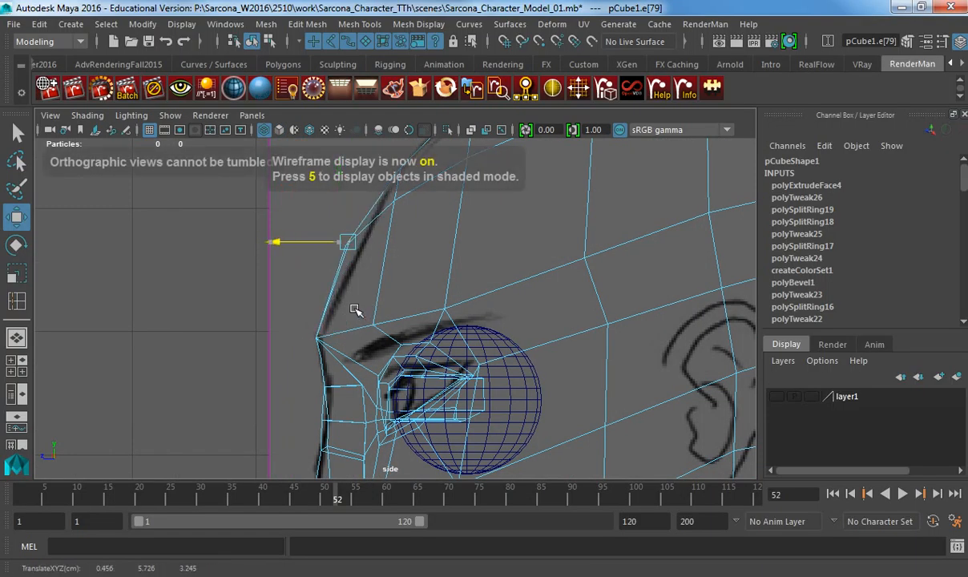
Move the brow-point vertices and the pair of forehead vertices above them back toward the reference profile line.
right_drag(317, 158, 245, 156)
click(319, 341)
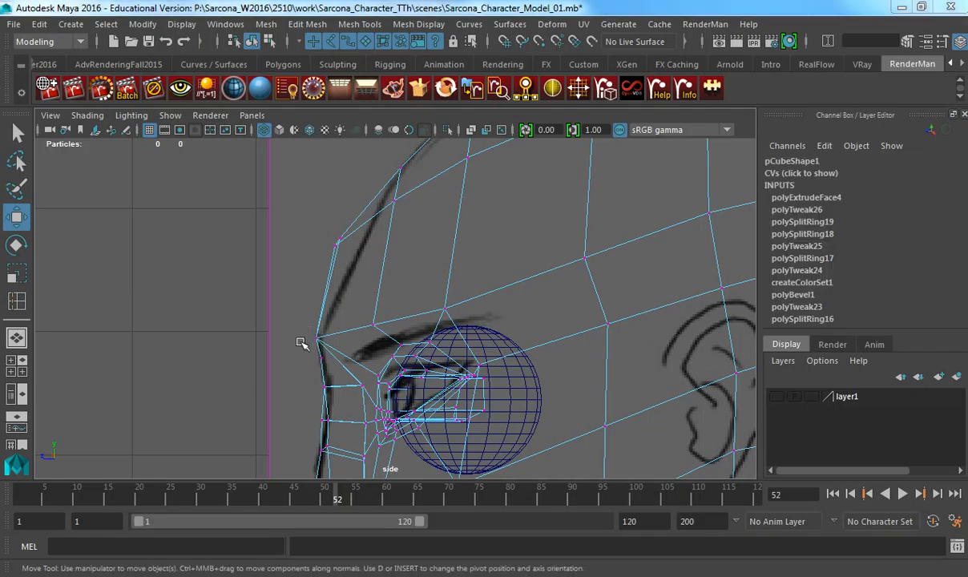
key(Return)
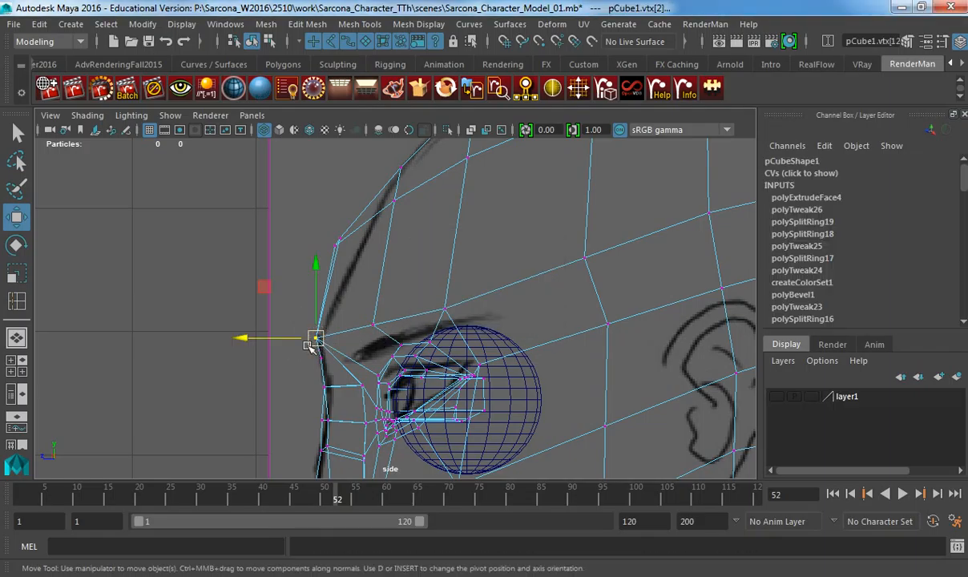
drag(282, 341, 291, 341)
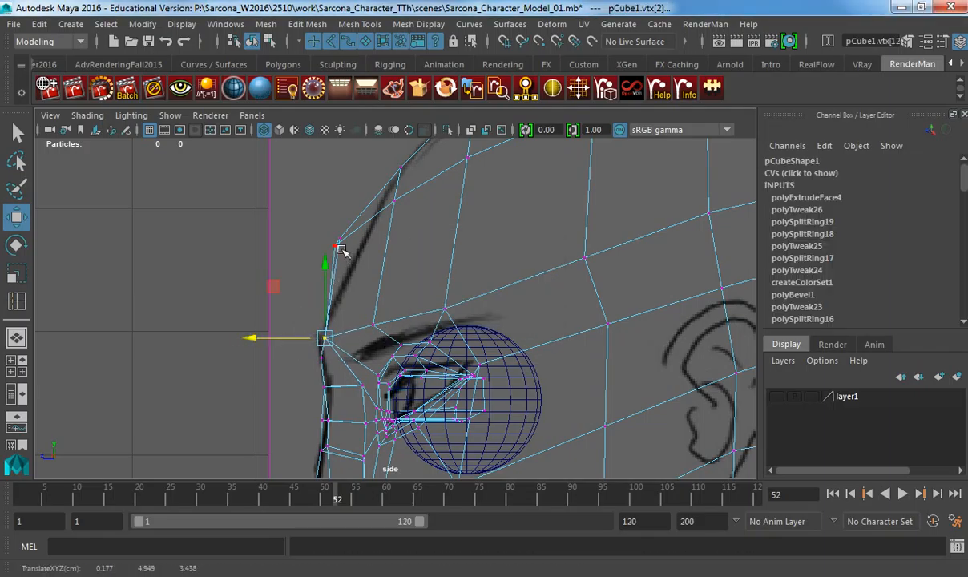
drag(343, 231, 322, 278)
middle_drag(322, 277, 331, 278)
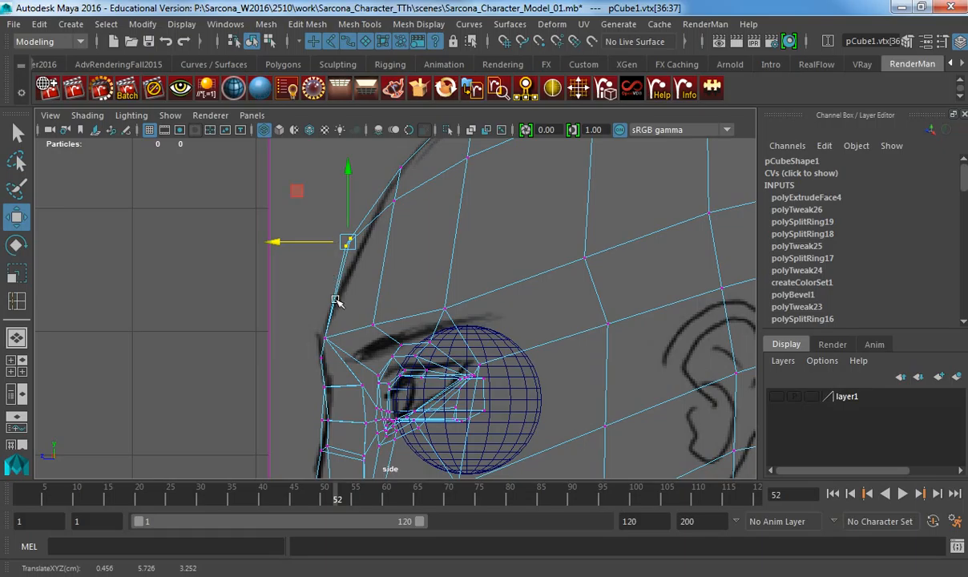
mouse_move(310, 346)
mouse_down()
mouse_move(331, 369)
mouse_move(320, 365)
mouse_move(324, 335)
mouse_up()
Inspect the head in shaded smooth preview from several angles, and compare the unsmoothed mesh with the front reference drawing.
key(space)
key(5)
right_drag(361, 318, 383, 280)
key(3)
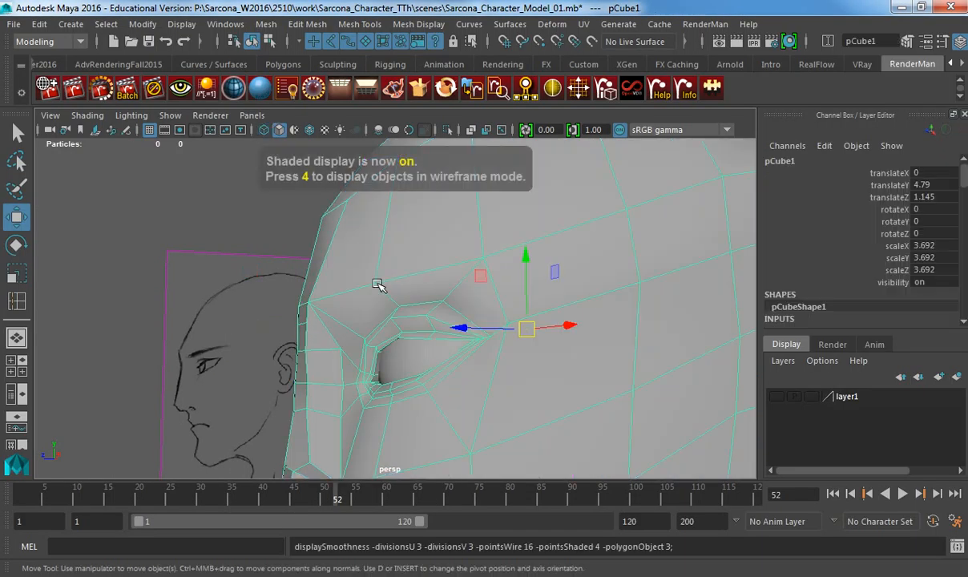
key(f)
click(303, 247)
alt+drag(306, 255, 378, 255)
click(407, 321)
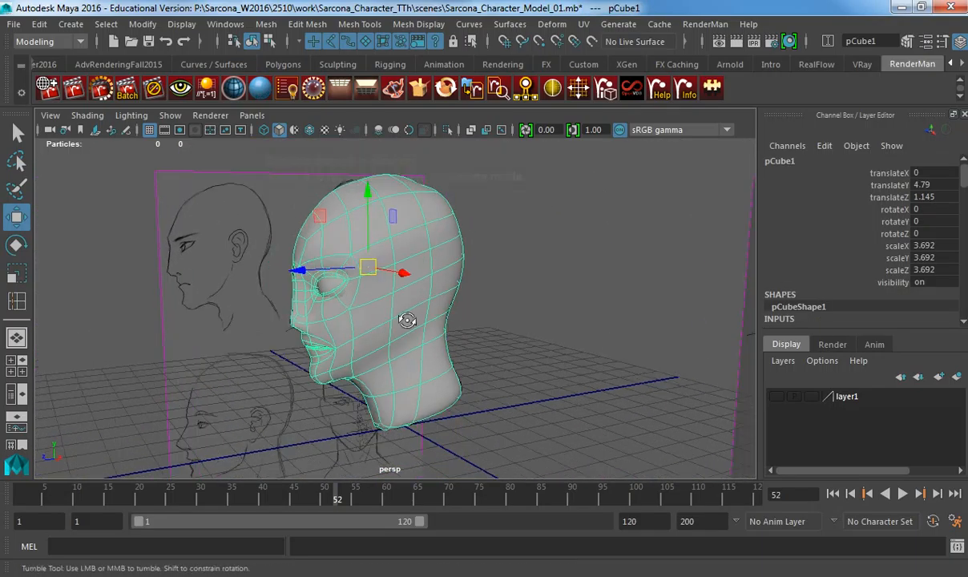
alt+drag(407, 320, 415, 318)
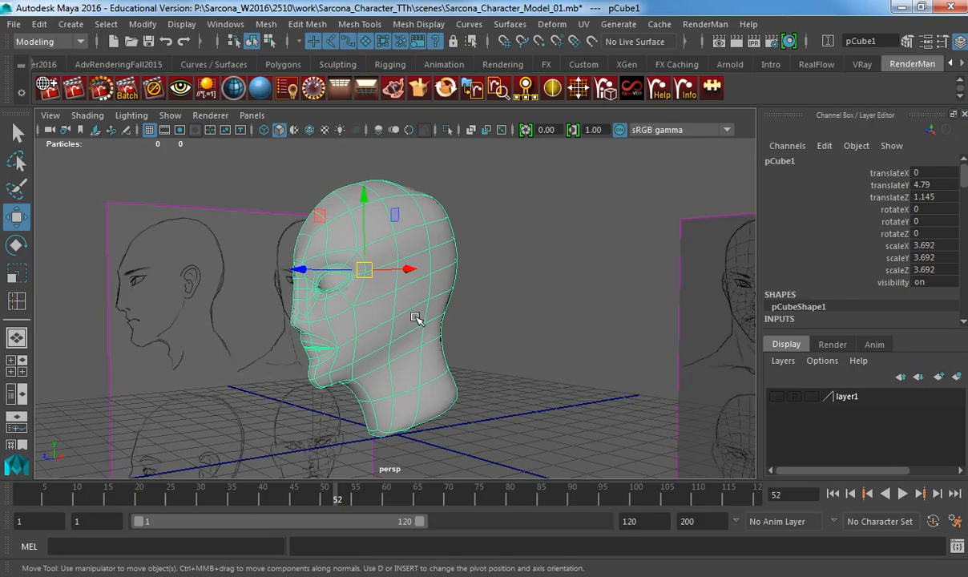
key(1)
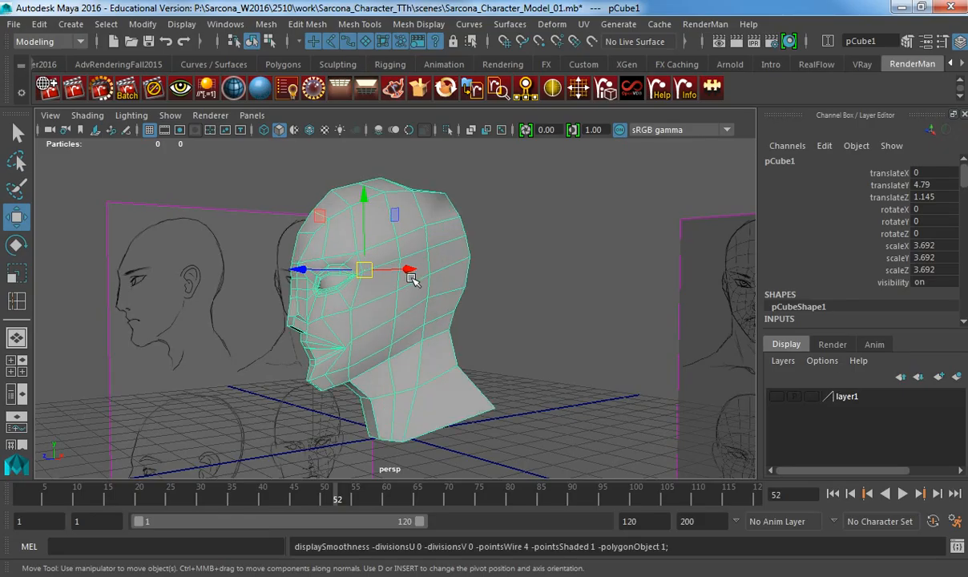
key(space)
drag(391, 255, 399, 301)
alt+middle_drag(389, 241, 408, 327)
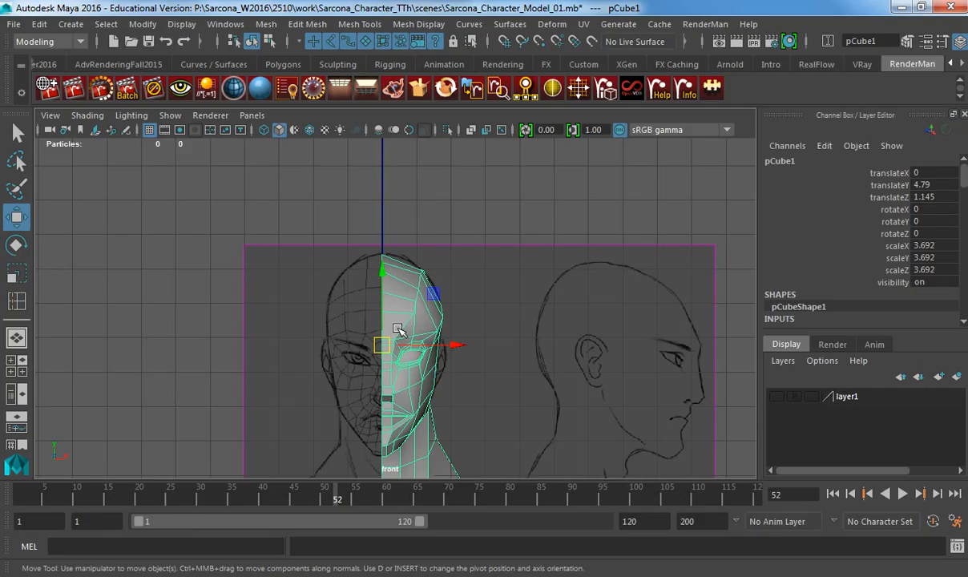
key(space)
drag(398, 329, 450, 283)
Delete the inner faces that the nose extrusion left along the head's open centre line, from bridge to tip.
alt+drag(351, 306, 599, 319)
scroll(598, 320, up, 5)
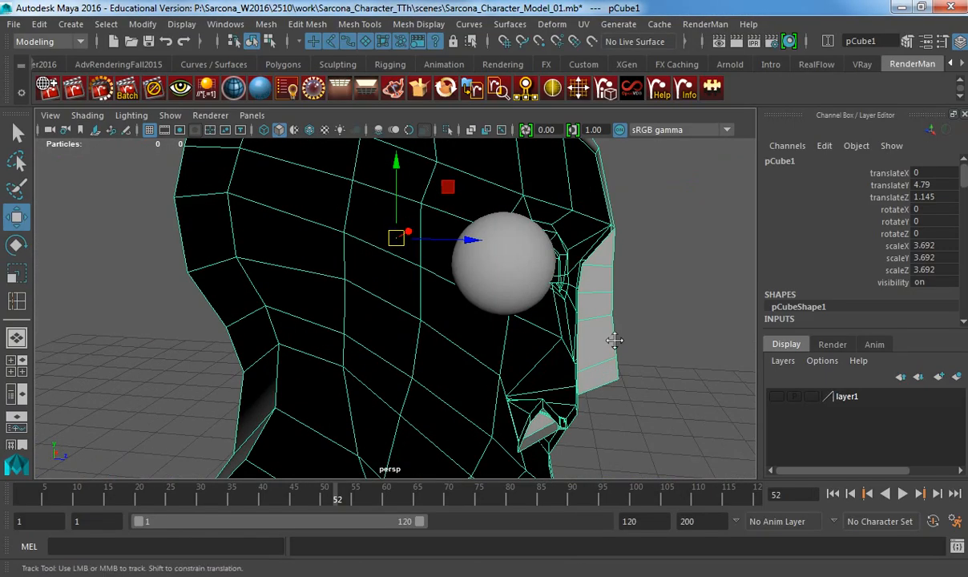
alt+middle_drag(614, 339, 459, 336)
scroll(669, 357, up, 4)
alt+drag(522, 330, 378, 216)
key(F11)
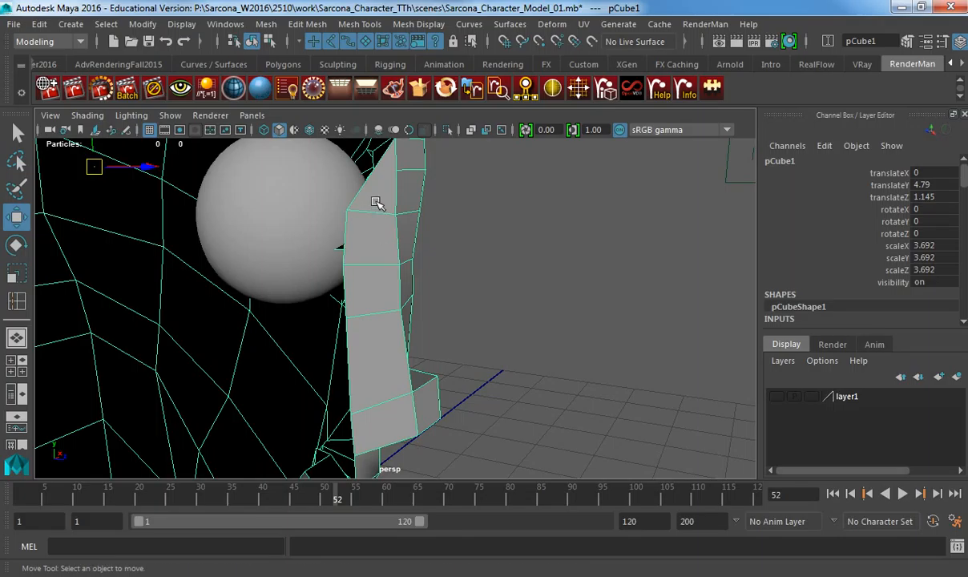
click(378, 227)
shift+click(378, 277)
key(f)
alt+drag(448, 330, 470, 330)
alt+middle_drag(441, 233, 431, 84)
shift+click(411, 353)
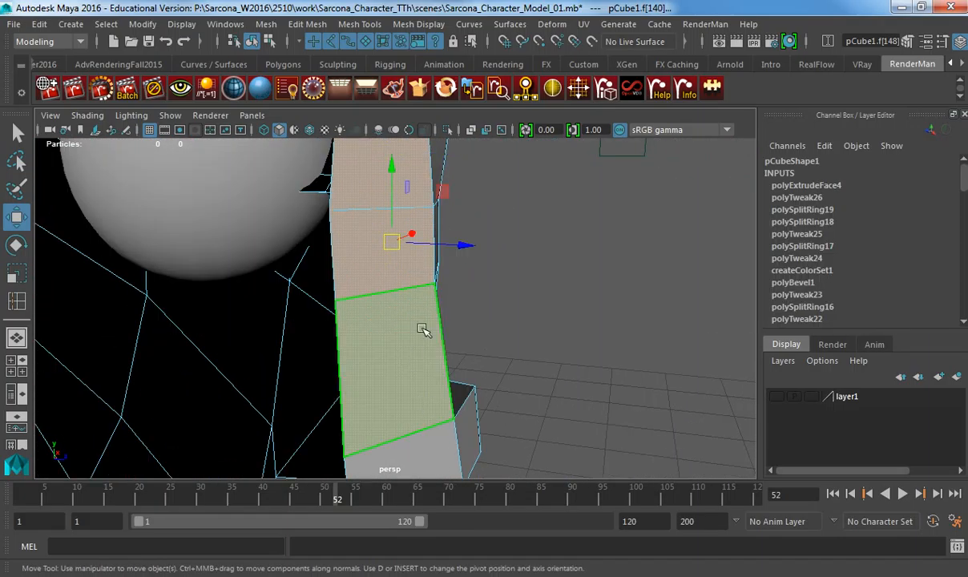
alt+middle_drag(424, 330, 420, 192)
shift+click(410, 318)
key(Delete)
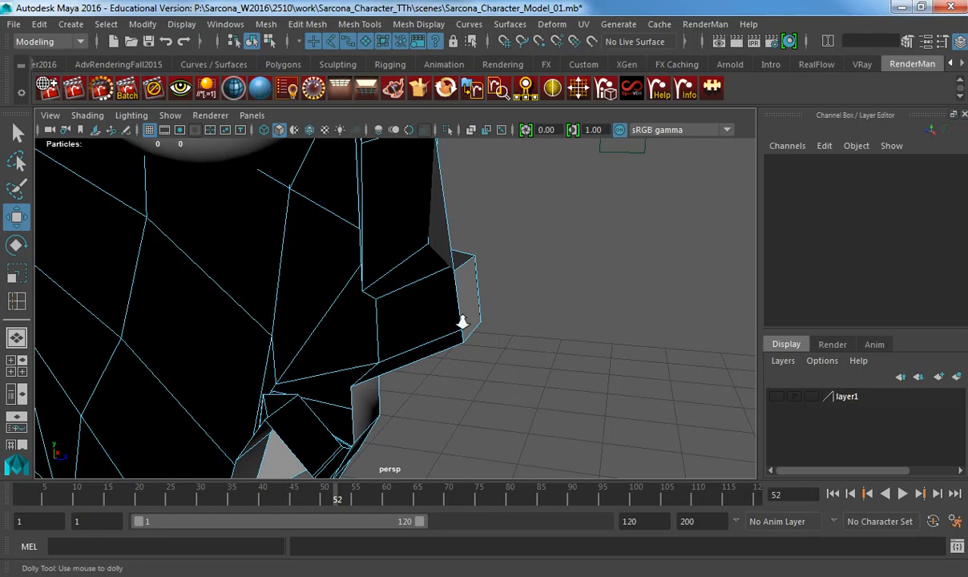
Select the complete open border edge loop along the half head's centre line and show it in the front view in wireframe.
alt+right_drag(462, 322, 307, 259)
alt+drag(307, 260, 210, 276)
right_drag(210, 154, 208, 128)
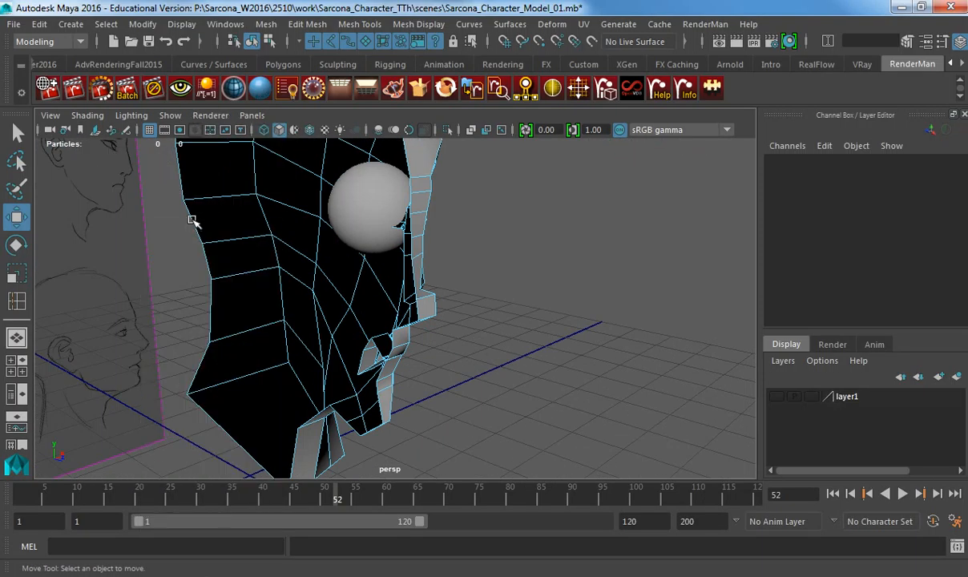
click(192, 220)
double_click(210, 266)
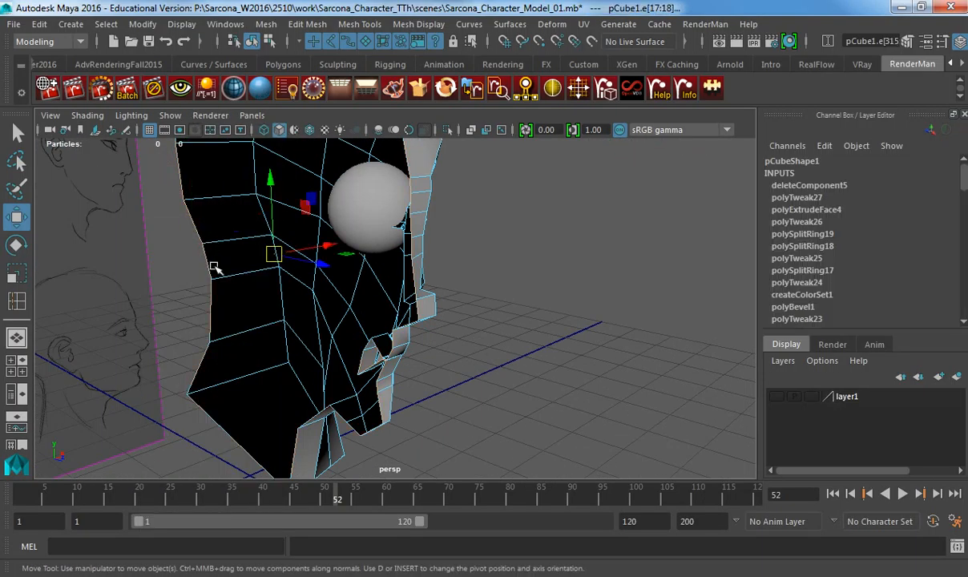
alt+drag(361, 299, 286, 293)
key(4)
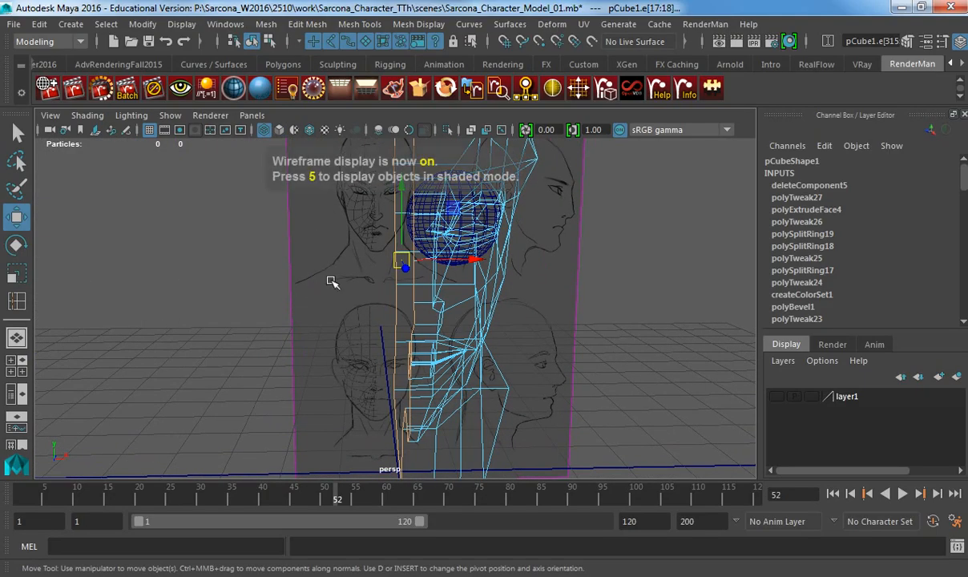
alt+middle_drag(410, 195, 328, 392)
key(space)
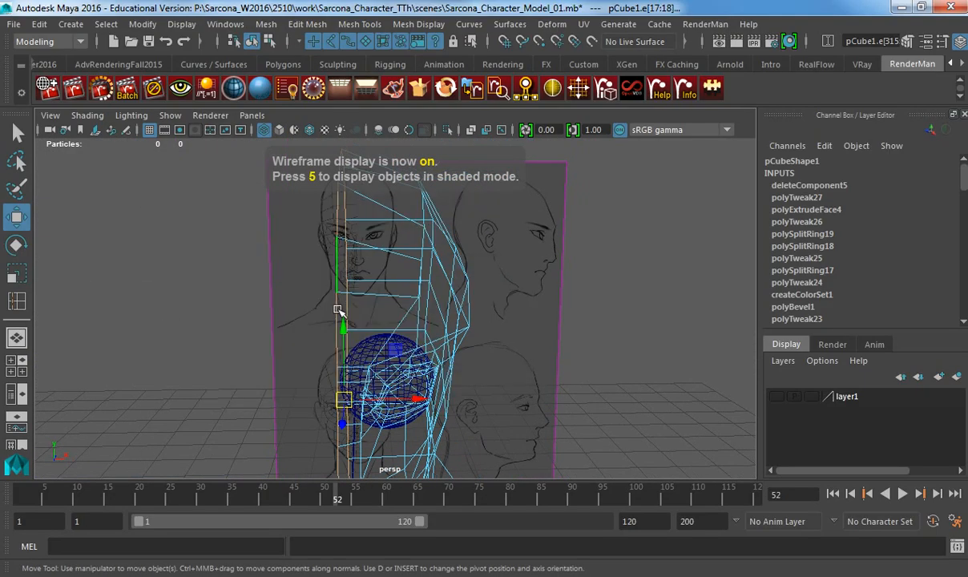
key(z)
key(space)
drag(338, 270, 332, 288)
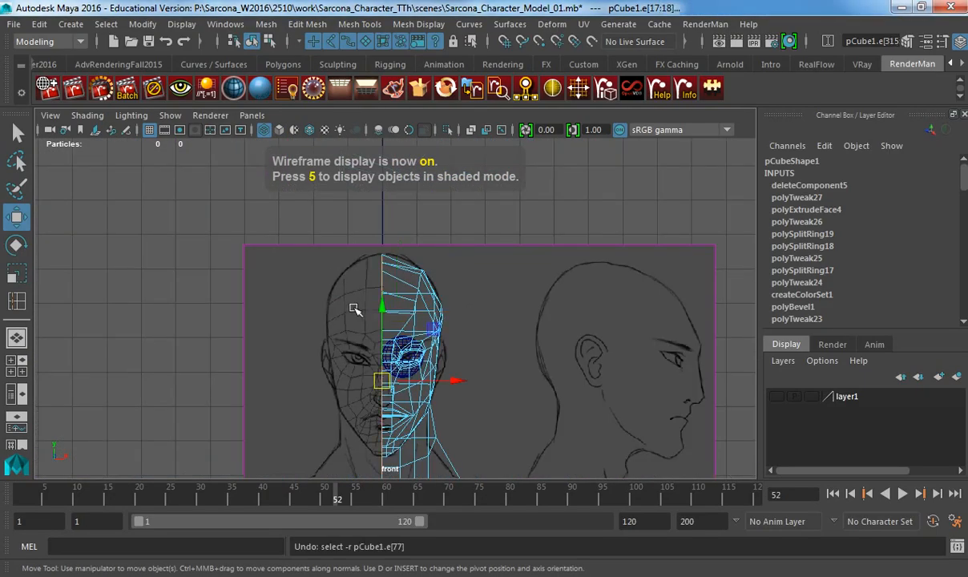
Snap the selected border edges onto the central grid line along X and flatten them horizontally with the Scale tool.
alt+middle_drag(355, 309, 332, 190)
alt+right_drag(332, 189, 697, 325)
alt+middle_drag(343, 264, 423, 367)
alt+right_drag(424, 367, 257, 353)
key(x)
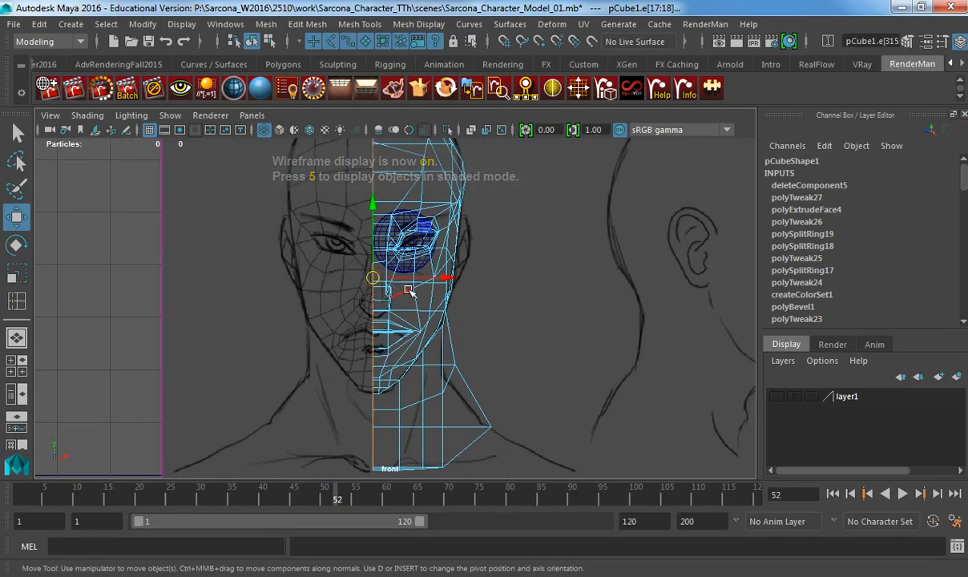
drag(443, 276, 390, 281)
key(4)
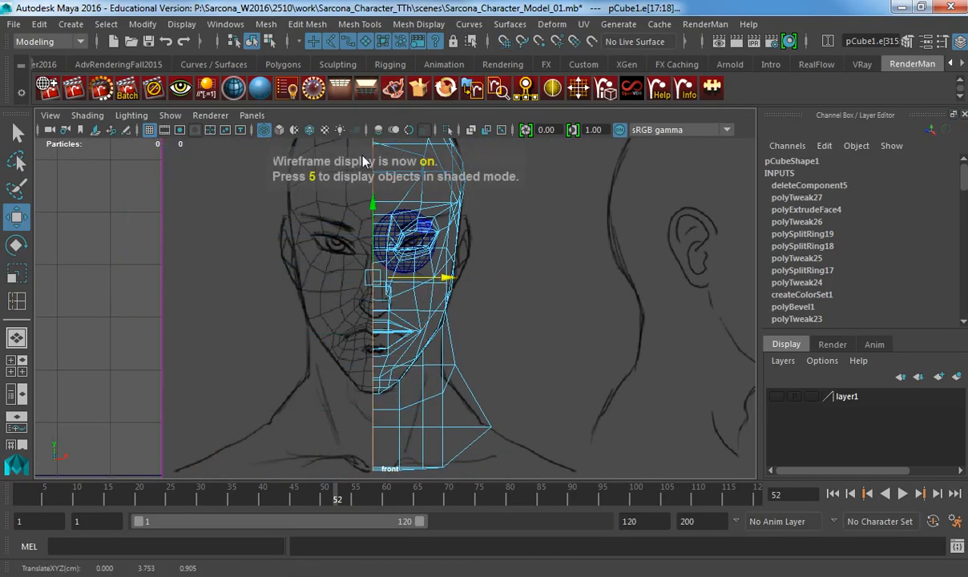
key(r)
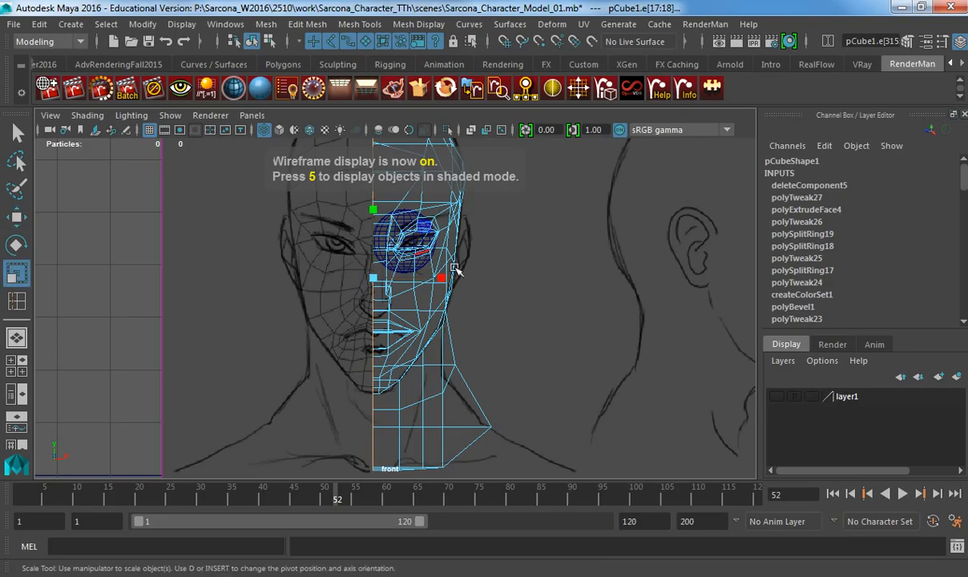
drag(443, 278, 442, 278)
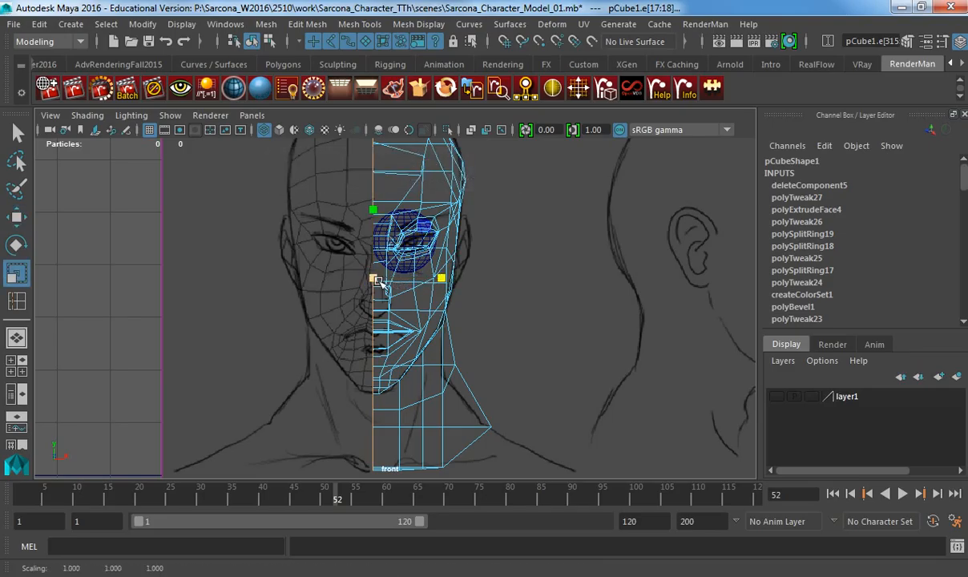
Mirror the half head's geometry in the -X direction, merging it with the original and using Merge vertices.
key(space)
click(381, 282)
key(space)
drag(382, 281, 383, 241)
key(6)
key(F8)
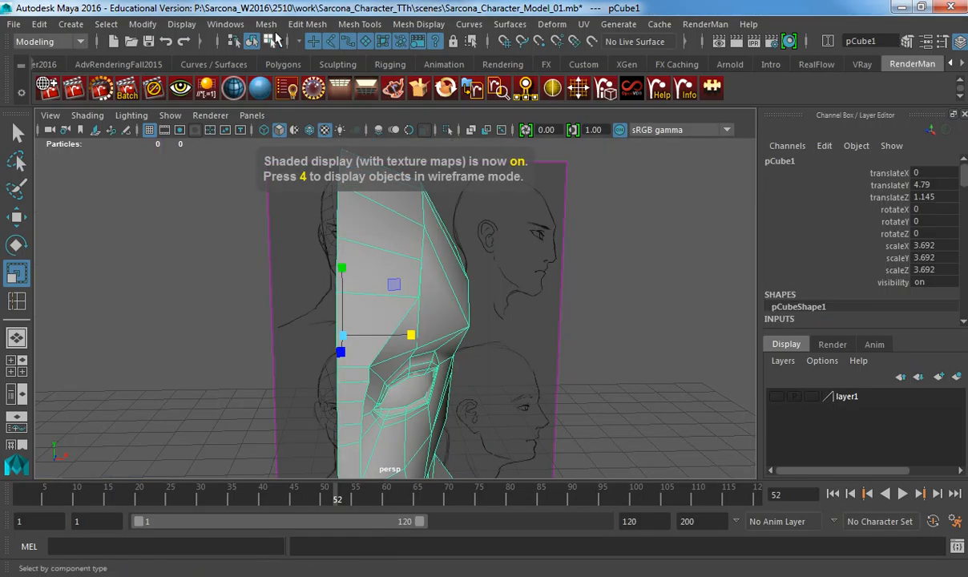
click(268, 24)
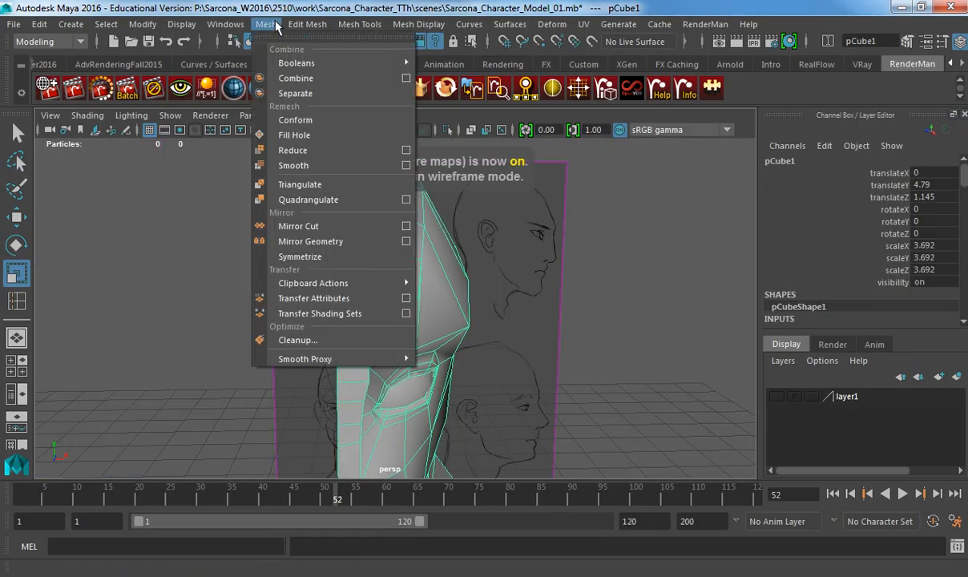
click(405, 241)
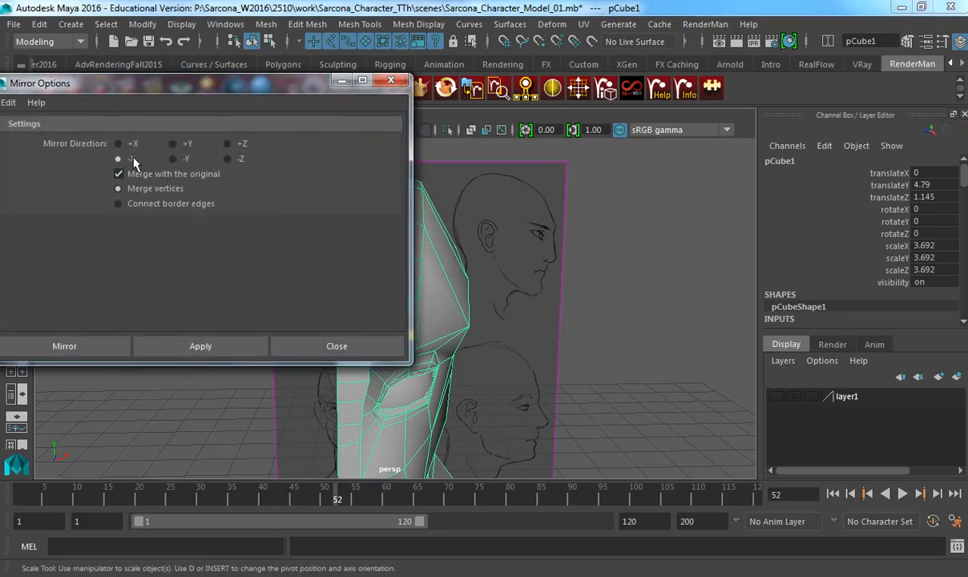
click(67, 345)
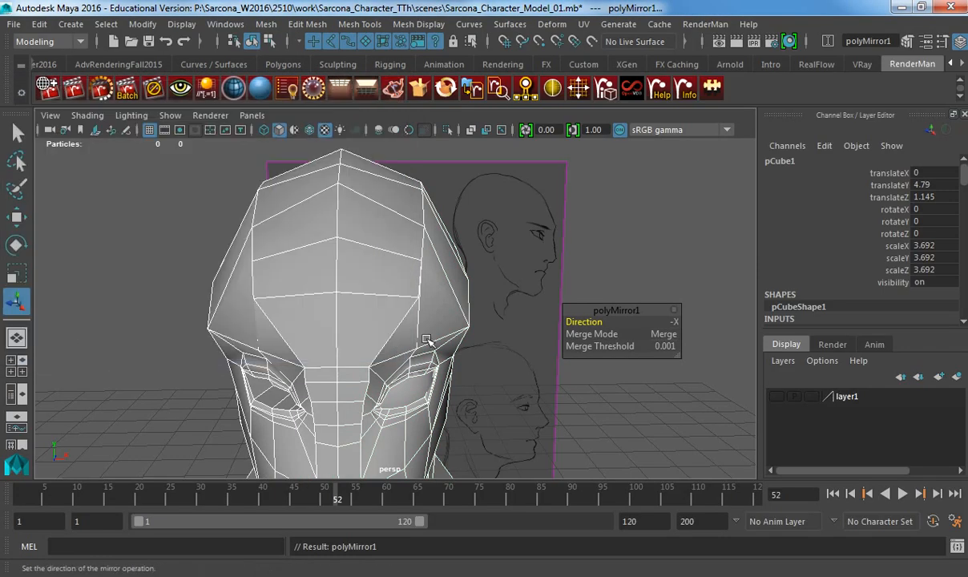
Inspect the mirrored head in smooth preview, deselected and viewed from the front.
scroll(366, 344, down, 2)
alt+drag(366, 344, 345, 317)
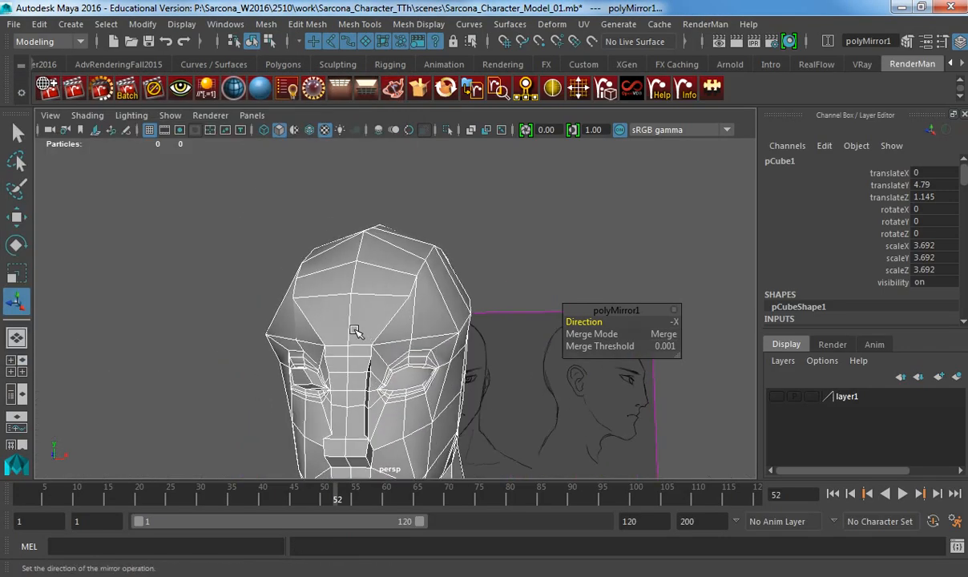
click(373, 312)
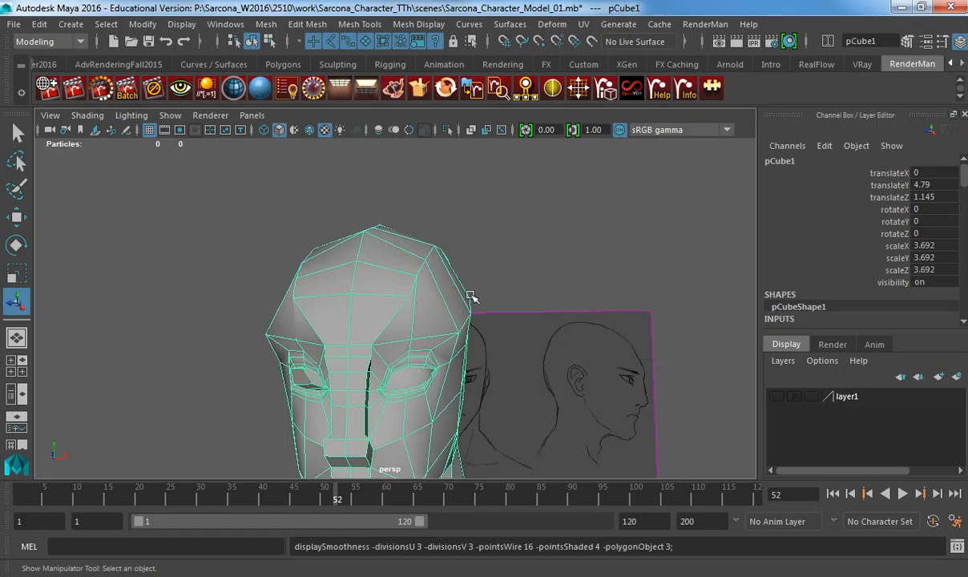
key(3)
click(491, 247)
mouse_move(456, 372)
alt+mouse_down()
mouse_move(427, 317)
mouse_move(501, 316)
mouse_move(302, 317)
mouse_move(419, 315)
mouse_move(404, 329)
mouse_move(443, 326)
alt+mouse_up()
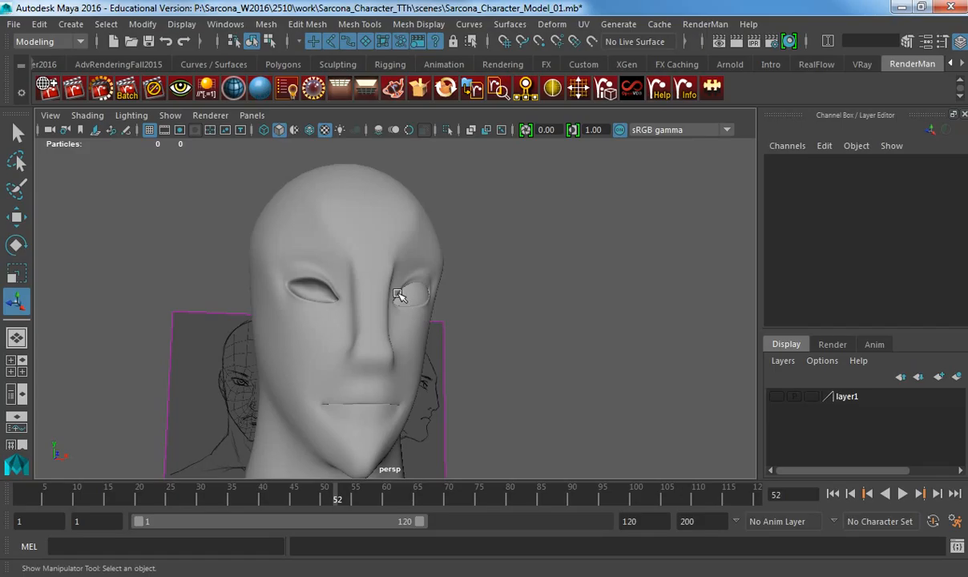
Narrow the upper nose bridge by scaling its symmetric pairs of cross edges horizontally toward the centre line.
right_drag(371, 256, 365, 220)
alt+drag(364, 279, 349, 285)
alt+right_drag(350, 286, 381, 253)
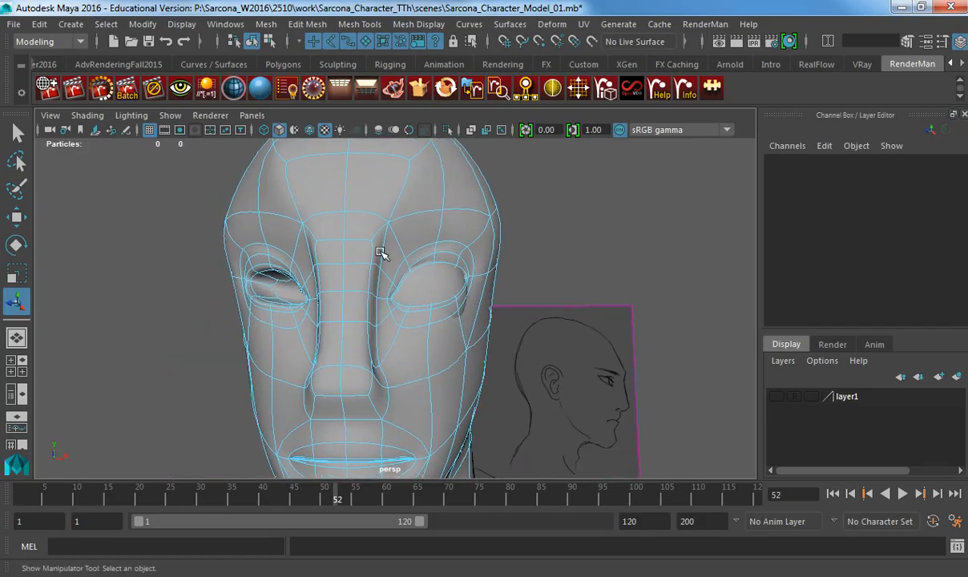
click(360, 242)
key(r)
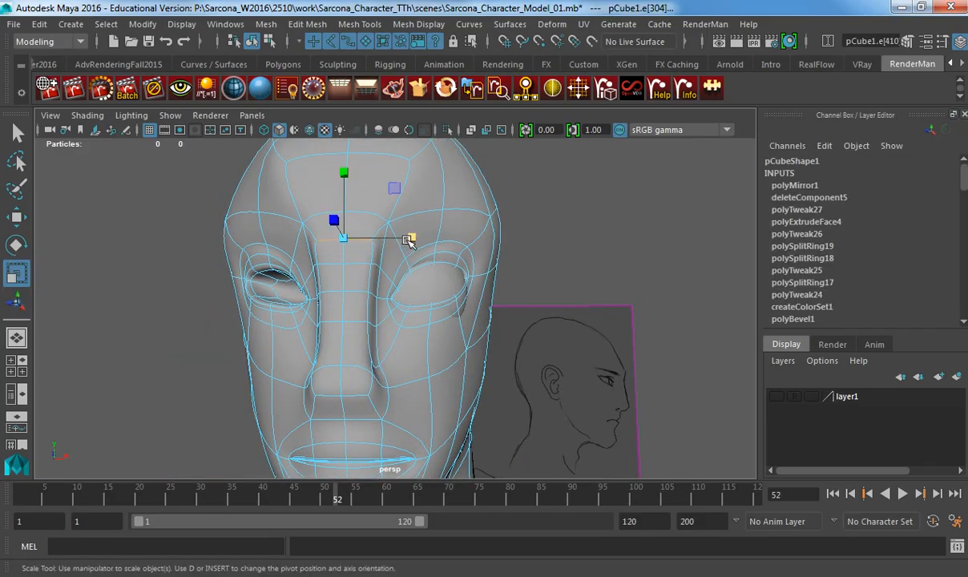
drag(409, 237, 405, 238)
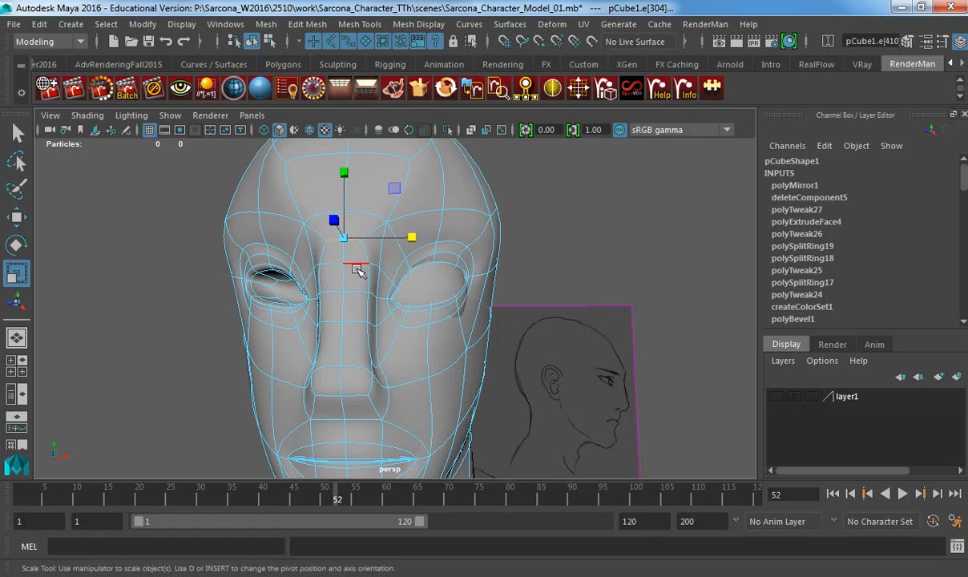
click(347, 264)
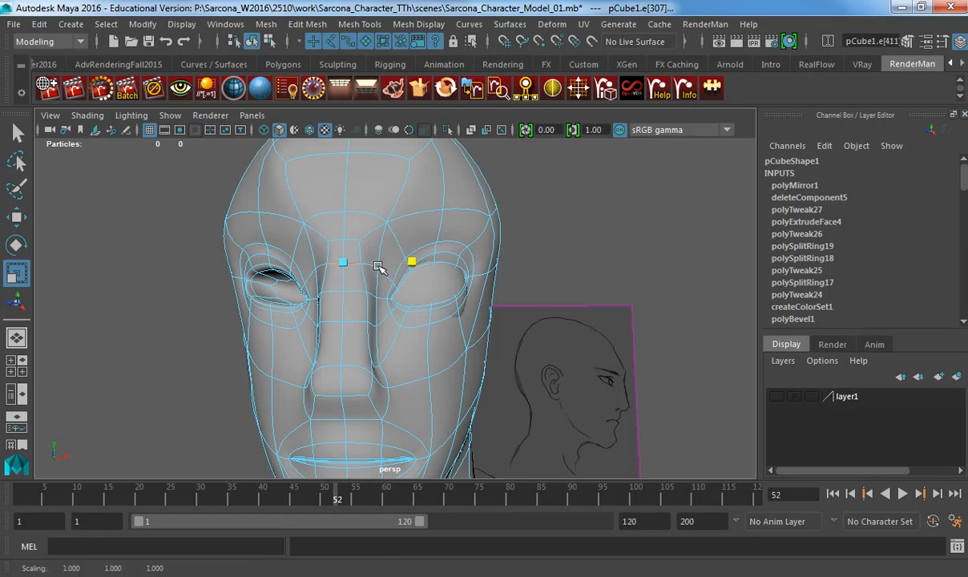
click(349, 289)
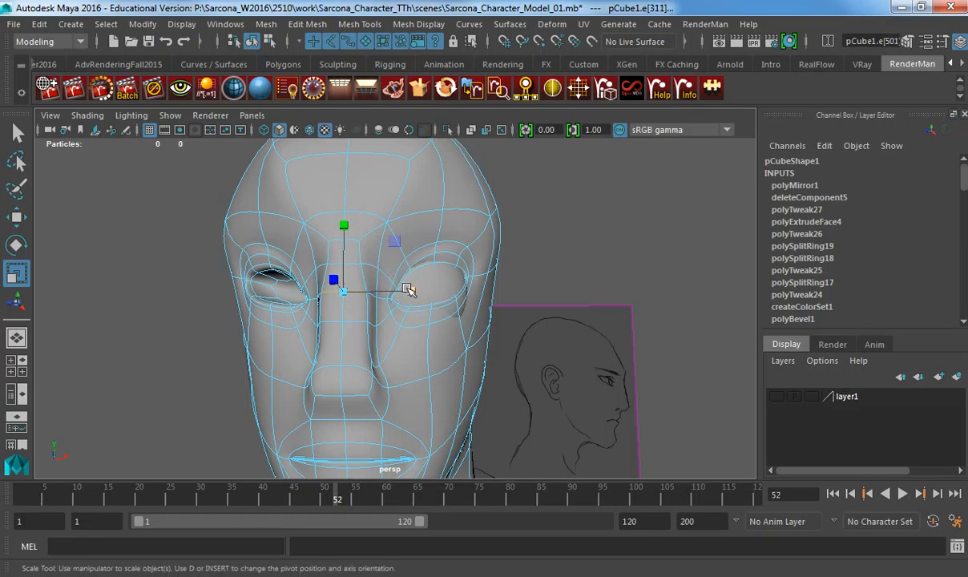
drag(407, 289, 351, 307)
click(375, 320)
click(336, 320)
Move the centre vertex on the nose tip's lower edge downward to shape the tip.
alt+middle_drag(351, 306, 362, 210)
alt+right_drag(361, 210, 436, 285)
right_drag(321, 293, 291, 289)
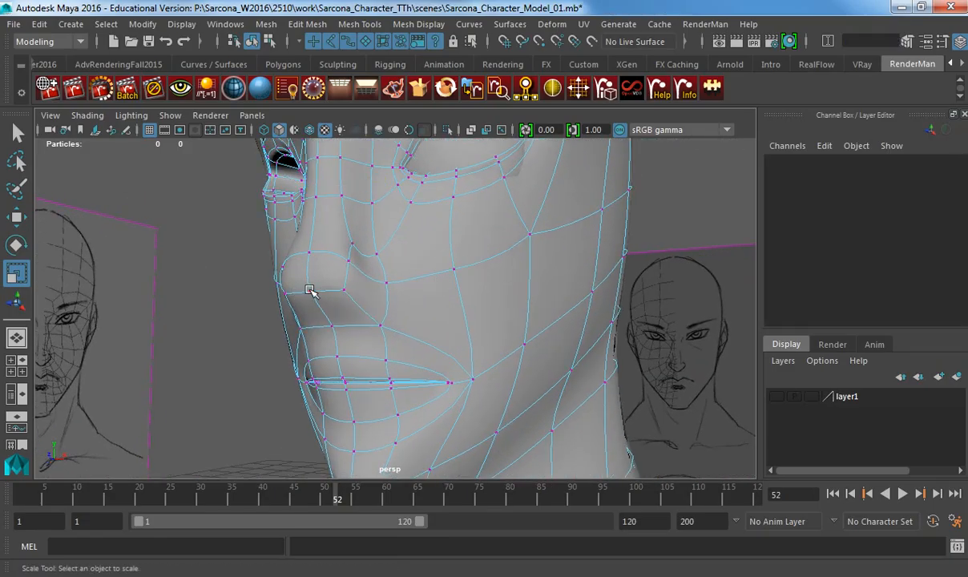
click(307, 287)
key(w)
drag(304, 259, 251, 322)
alt+drag(363, 255, 448, 247)
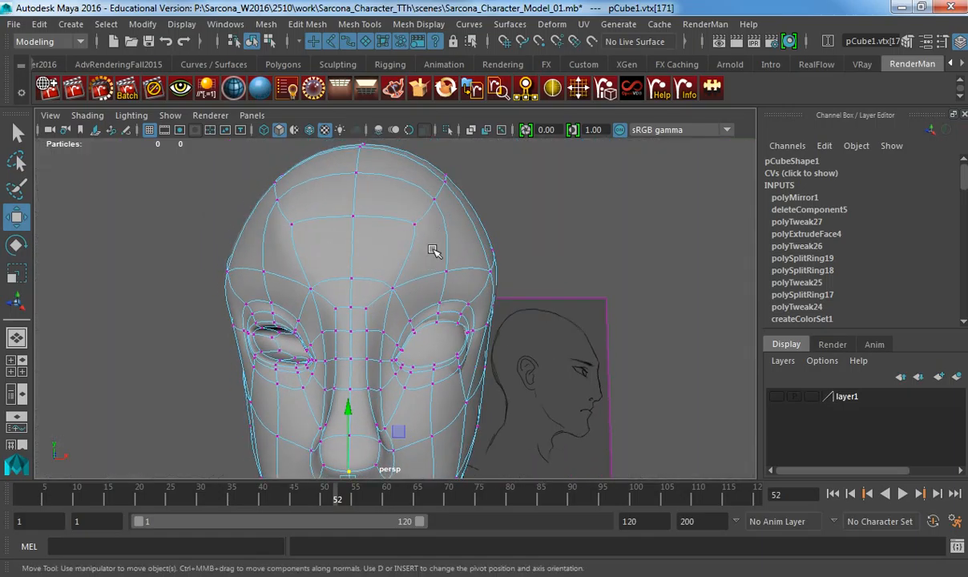
Widen the brow on the unsmoothed mesh by scaling its symmetric inner vertices apart horizontally.
key(F10)
click(449, 229)
key(1)
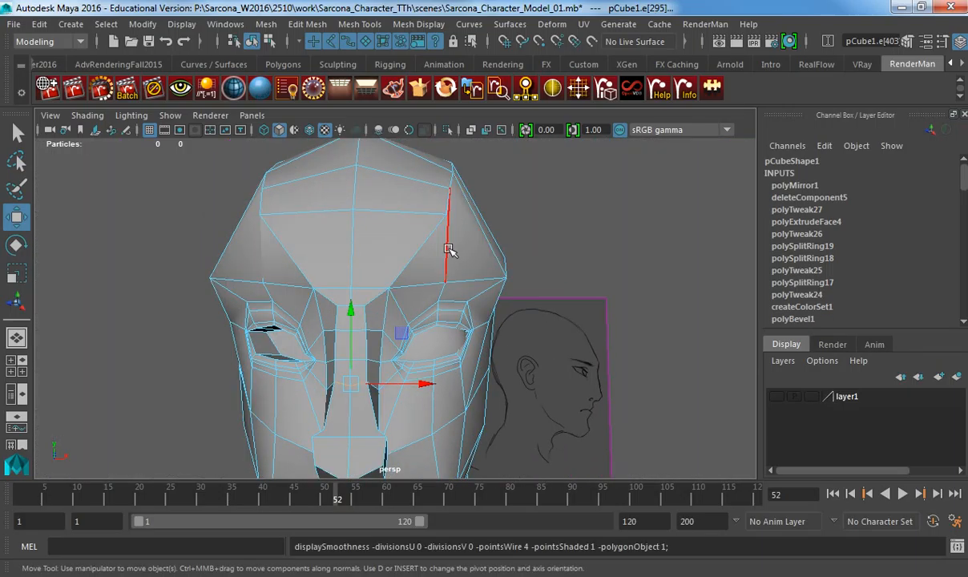
key(F9)
click(388, 286)
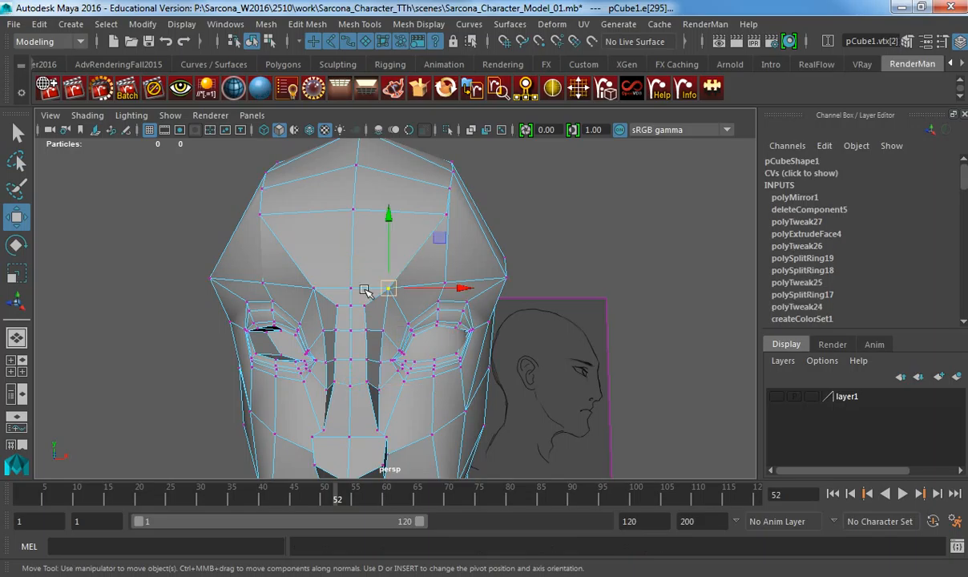
key(r)
drag(416, 283, 478, 287)
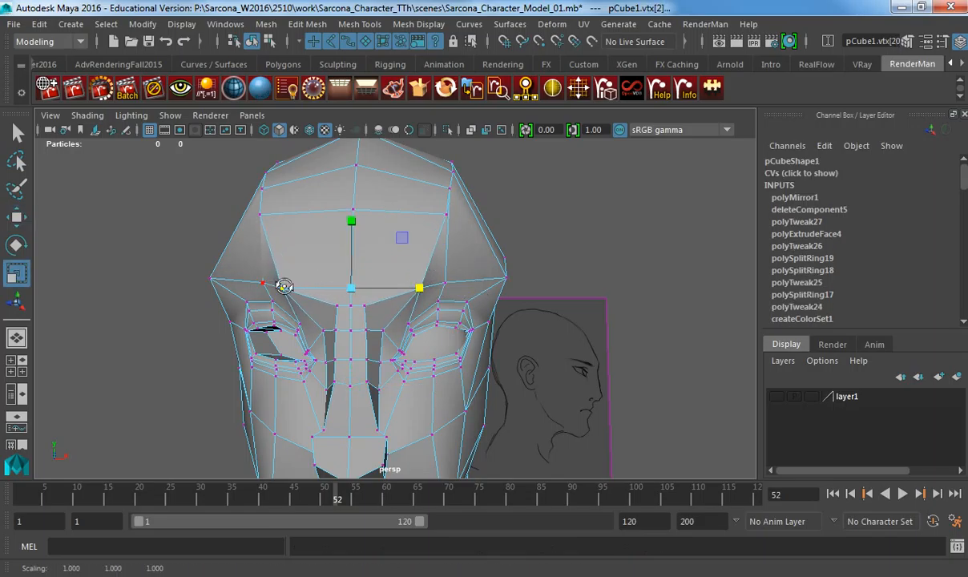
mouse_move(285, 286)
alt+mouse_down()
mouse_move(273, 282)
mouse_move(447, 284)
mouse_move(372, 273)
alt+mouse_up()
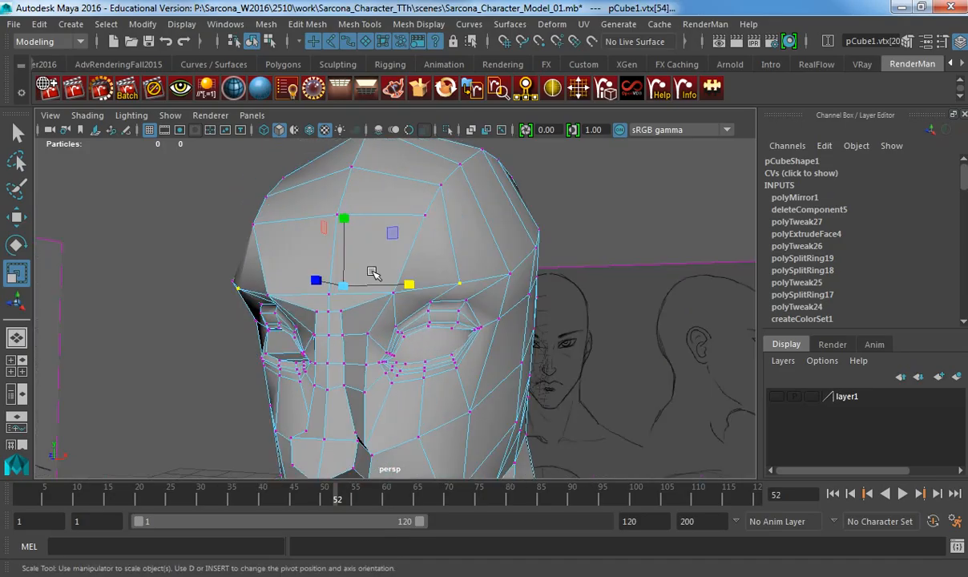
Examine the reshaped brow and nose in smooth preview from the front, three-quarter and side angles.
right_drag(418, 210, 421, 206)
click(415, 219)
key(3)
click(606, 269)
alt+right_drag(615, 281, 479, 282)
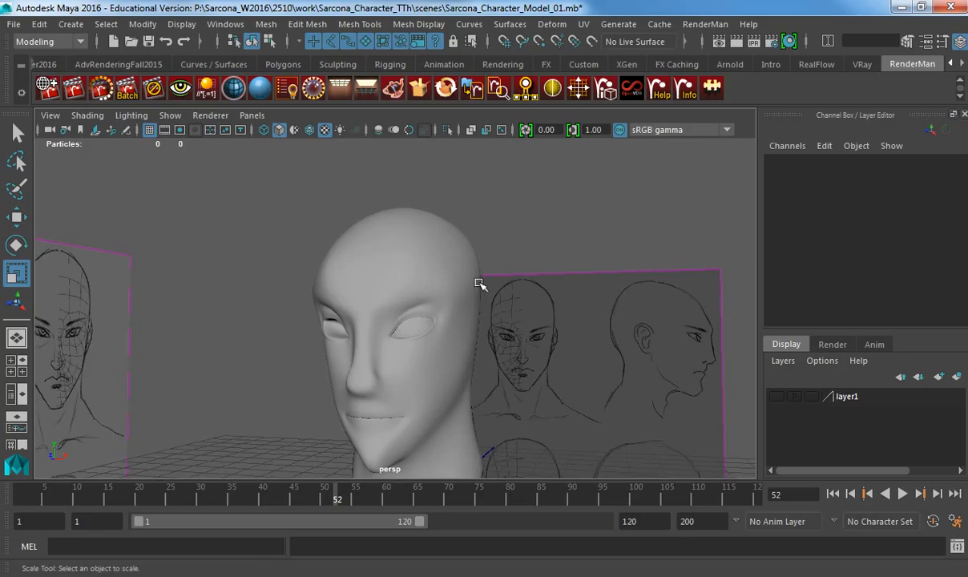
mouse_move(479, 283)
alt+mouse_down()
mouse_move(406, 304)
mouse_move(408, 285)
mouse_move(463, 266)
mouse_move(538, 313)
mouse_move(648, 296)
mouse_move(673, 270)
mouse_move(410, 290)
mouse_move(406, 329)
mouse_move(411, 281)
mouse_move(375, 292)
mouse_move(583, 298)
mouse_move(368, 295)
mouse_move(413, 298)
alt+mouse_up()
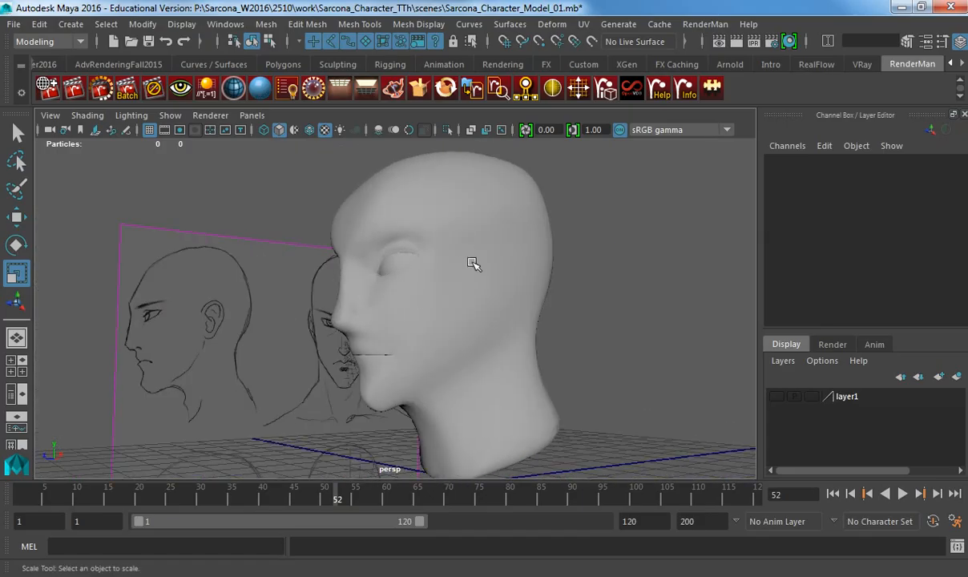
mouse_move(473, 264)
alt+mouse_down()
mouse_move(345, 287)
mouse_move(389, 302)
mouse_move(393, 318)
mouse_move(331, 309)
mouse_move(330, 287)
mouse_move(372, 274)
mouse_move(673, 298)
mouse_move(520, 285)
alt+mouse_up()
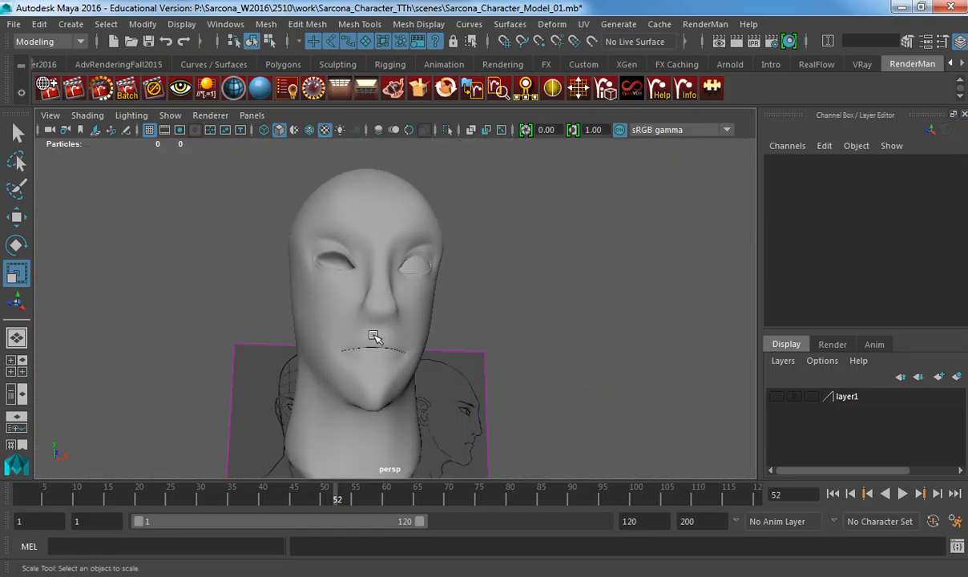
Widen the pointed chin on the unsmoothed mesh by scaling its symmetric vertical edges apart horizontally.
click(374, 388)
alt+middle_drag(373, 388, 383, 328)
alt+right_drag(383, 329, 570, 337)
key(1)
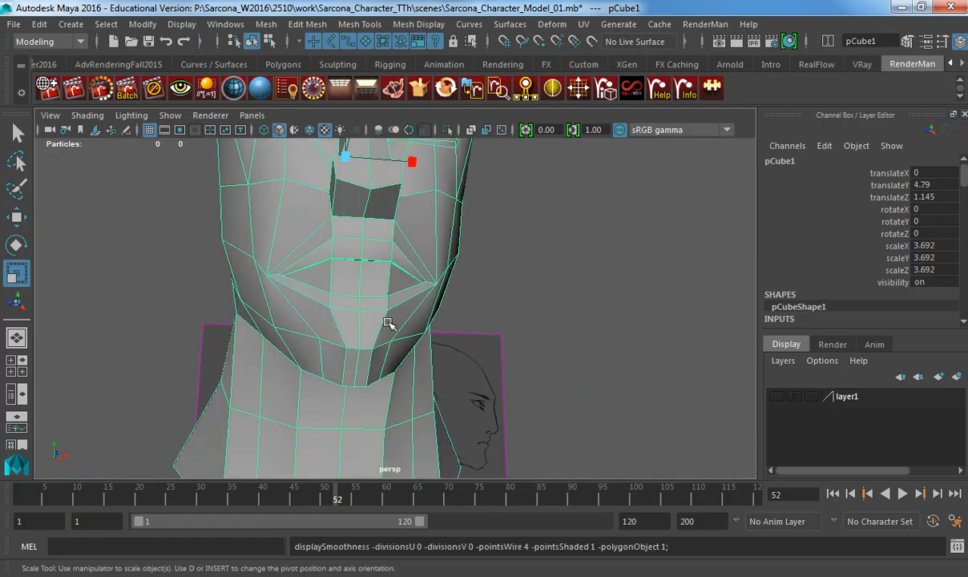
alt+drag(388, 322, 374, 322)
alt+right_drag(374, 322, 393, 318)
alt+middle_drag(344, 315, 349, 294)
right_drag(330, 288, 330, 258)
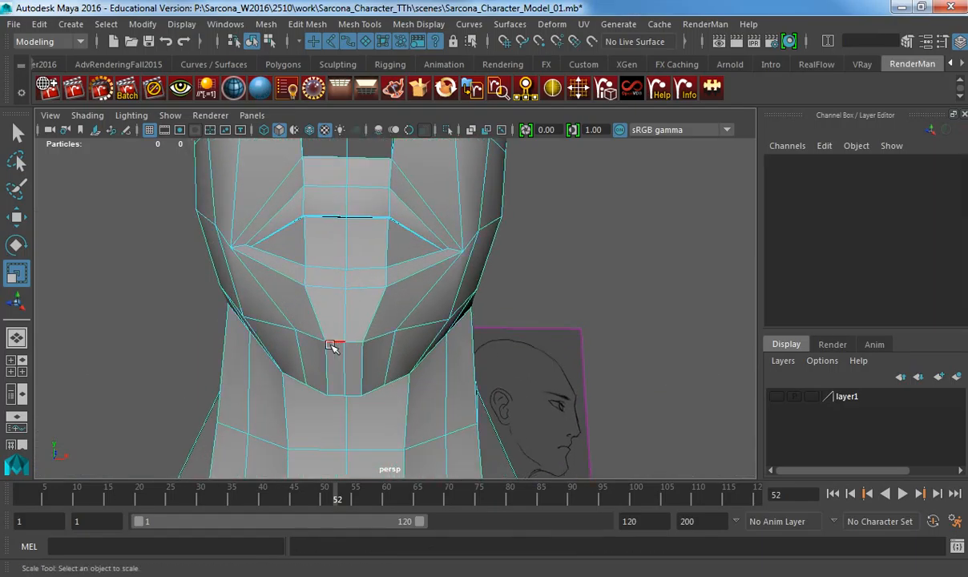
click(301, 355)
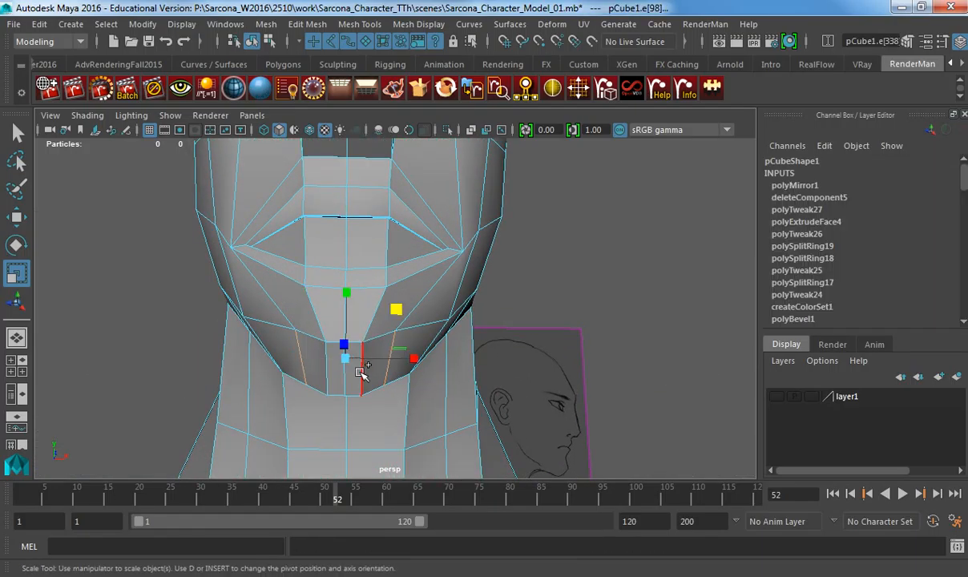
click(326, 374)
drag(412, 365, 407, 317)
Return to object selection, frame the head and check the widened chin in smooth preview.
right_drag(413, 287, 445, 253)
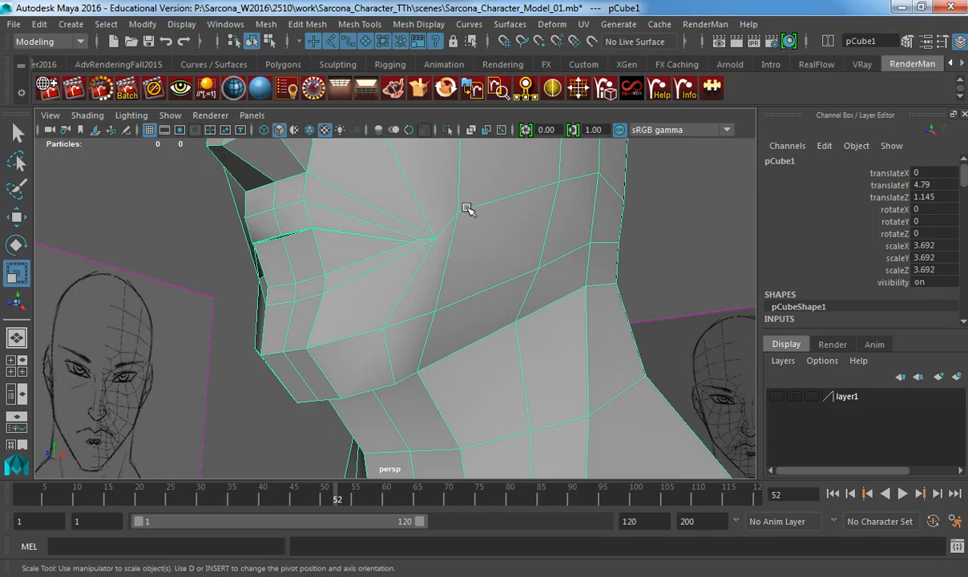
key(f)
click(495, 263)
mouse_move(459, 278)
alt+mouse_down()
mouse_move(441, 270)
mouse_move(481, 268)
mouse_move(451, 292)
alt+mouse_up()
click(451, 260)
key(3)
click(473, 244)
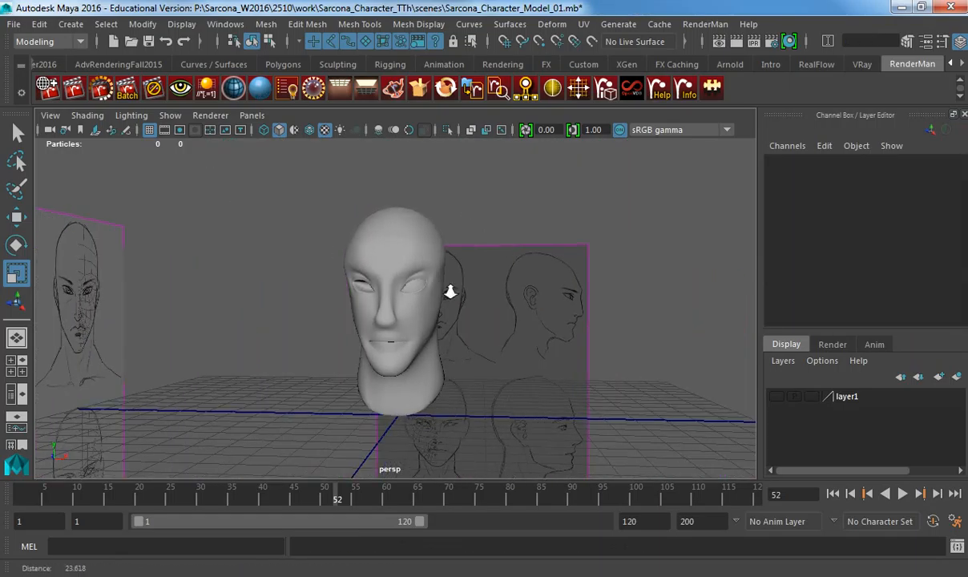
Duplicate the eyeball sphere and move the copy horizontally into the empty eye socket at translateX -0.579.
alt+right_drag(451, 293, 559, 279)
click(475, 230)
key(w)
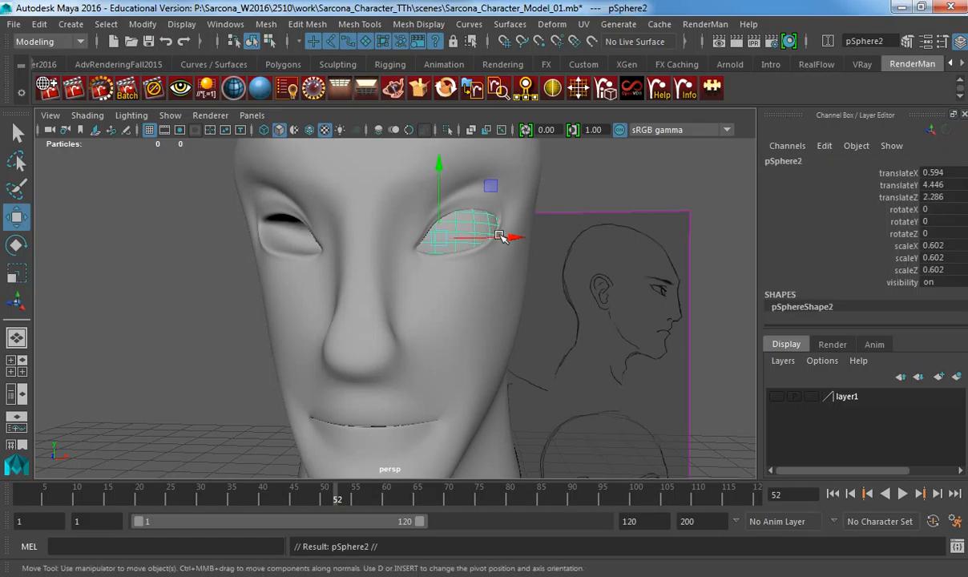
drag(509, 238, 385, 238)
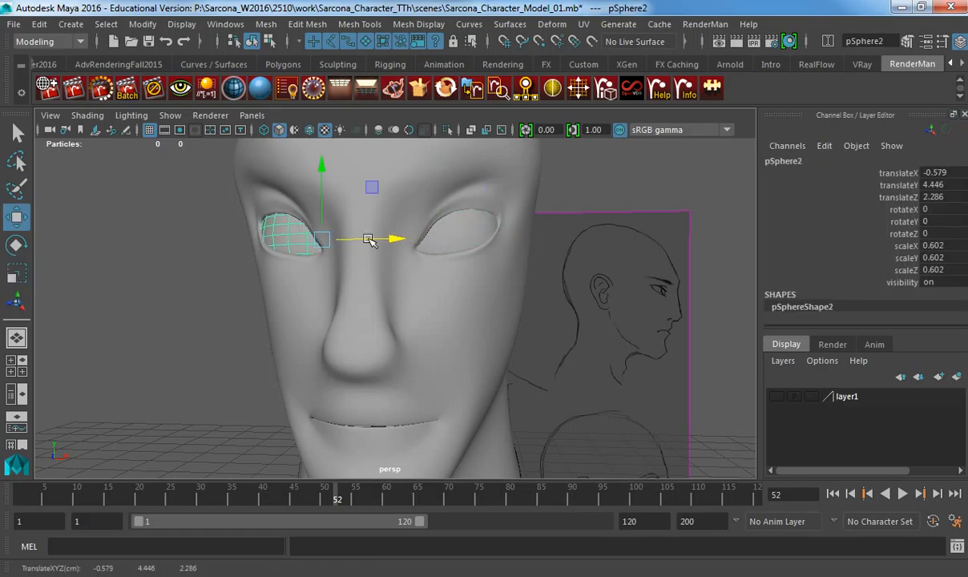
click(248, 274)
Check both eyeballs from the front and save the scene.
alt+right_drag(384, 279, 324, 280)
alt+drag(415, 274, 392, 270)
alt+right_drag(392, 270, 363, 266)
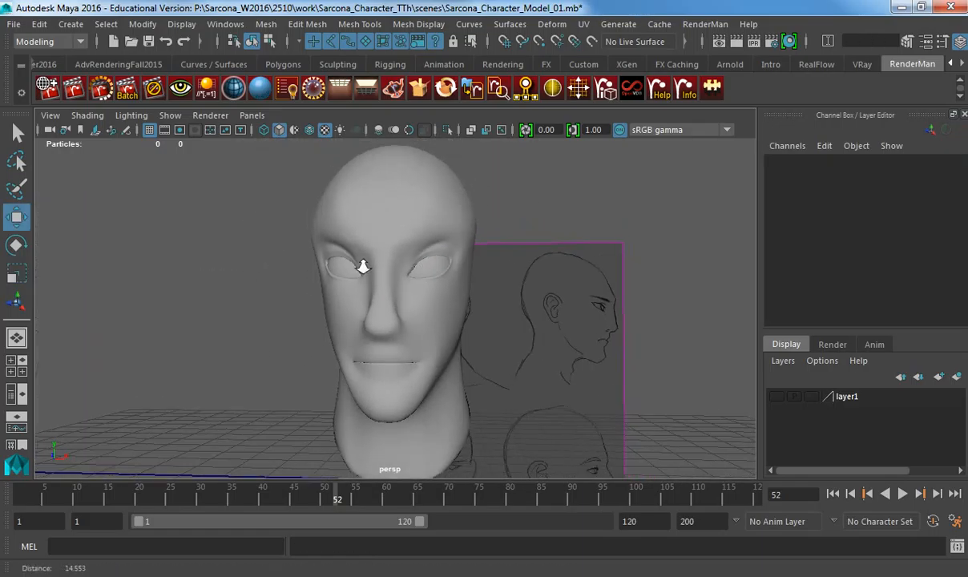
alt+drag(363, 267, 438, 263)
key(ctrl+s)
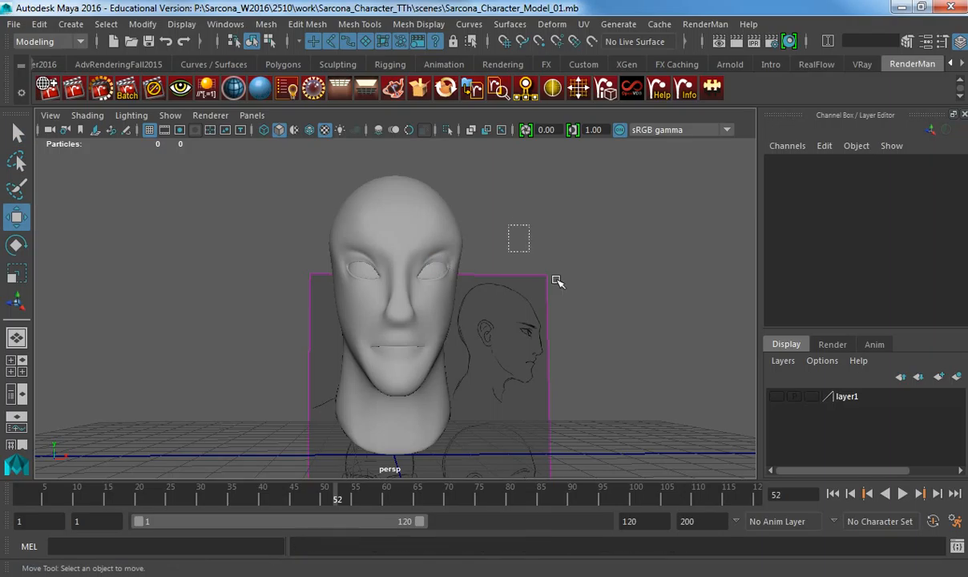
Delete the remaining reference image planes behind and beside the head.
drag(555, 280, 585, 310)
key(Delete)
key(space)
drag(509, 304, 521, 304)
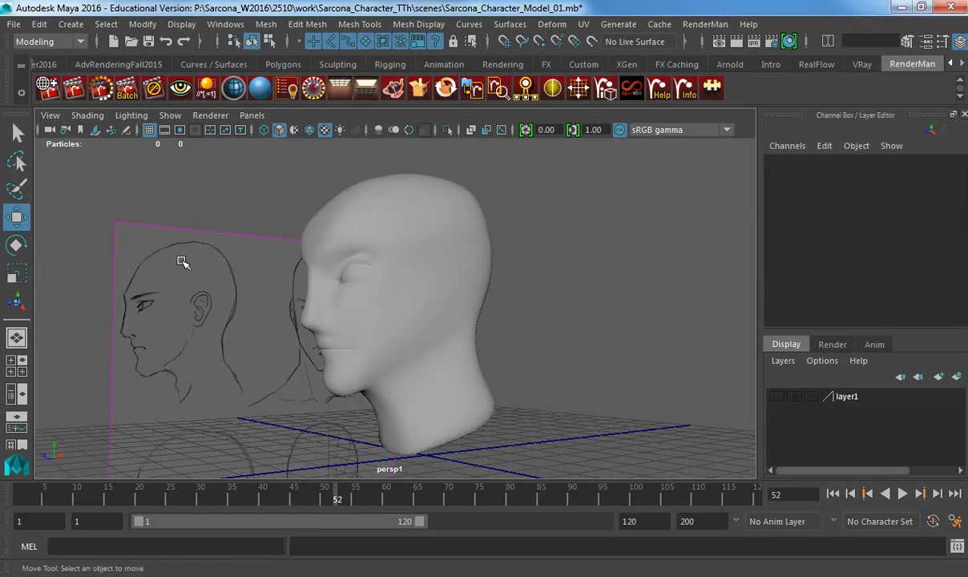
click(183, 263)
key(Delete)
alt+drag(280, 308, 398, 322)
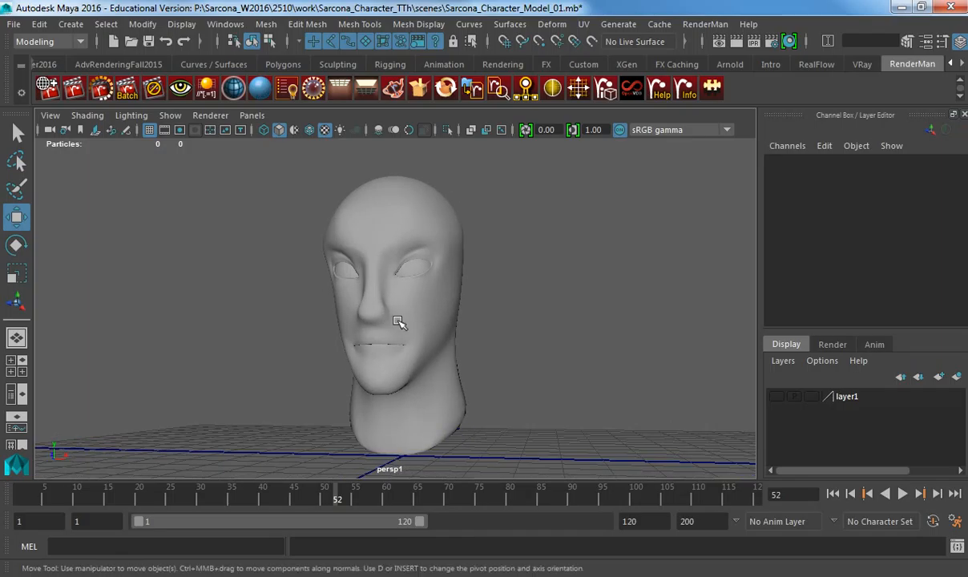
Show the unsmoothed head mesh in vertex mode and inspect the neck from the front and in perspective.
click(399, 322)
alt+middle_drag(367, 345, 388, 287)
key(1)
key(space)
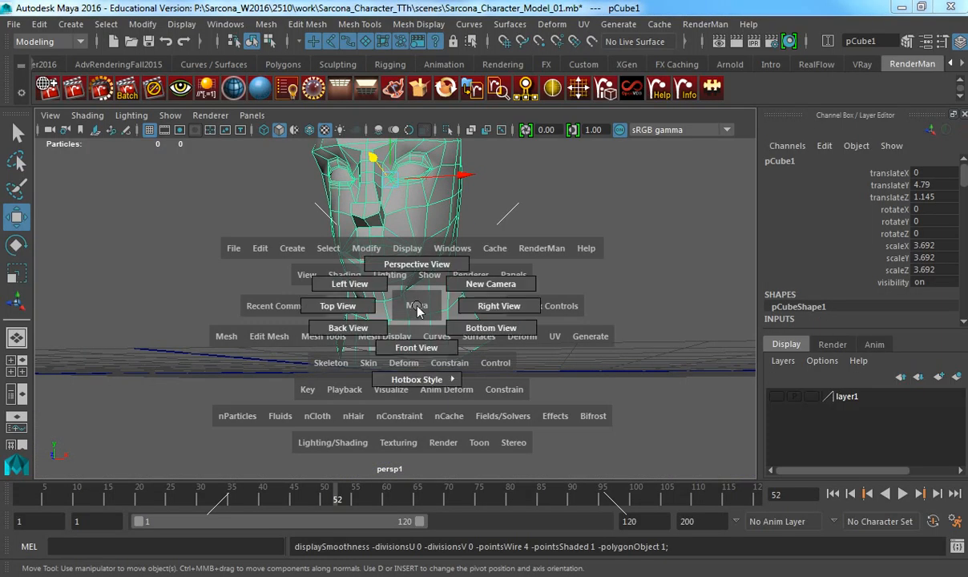
drag(417, 310, 416, 348)
alt+drag(404, 281, 443, 309)
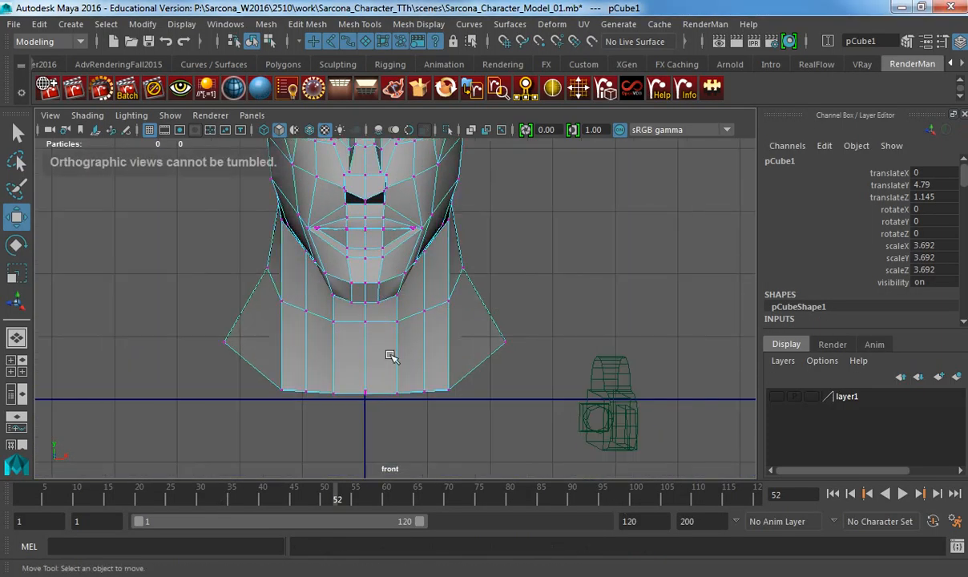
key(space)
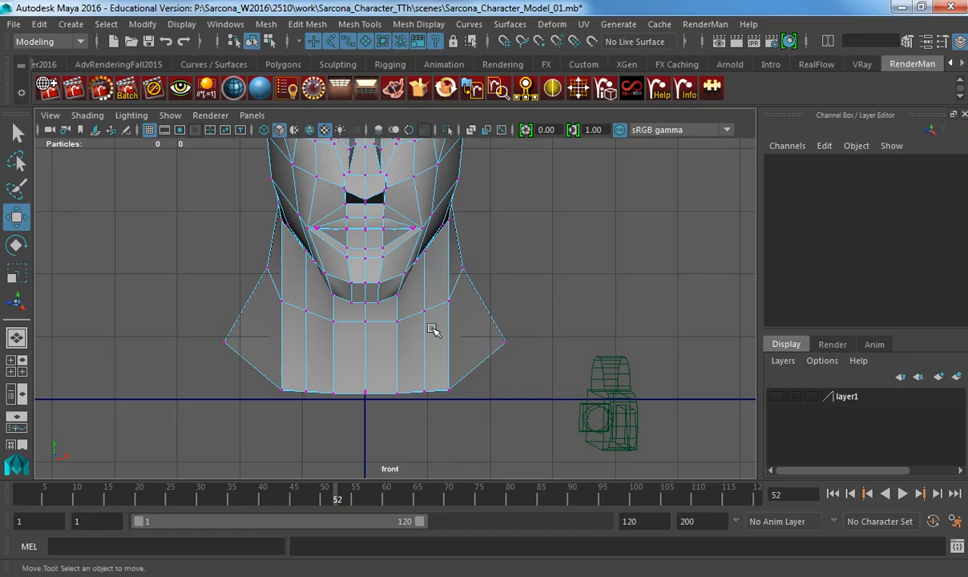
key(space)
drag(433, 330, 432, 285)
alt+drag(433, 324, 440, 331)
alt+drag(410, 323, 460, 295)
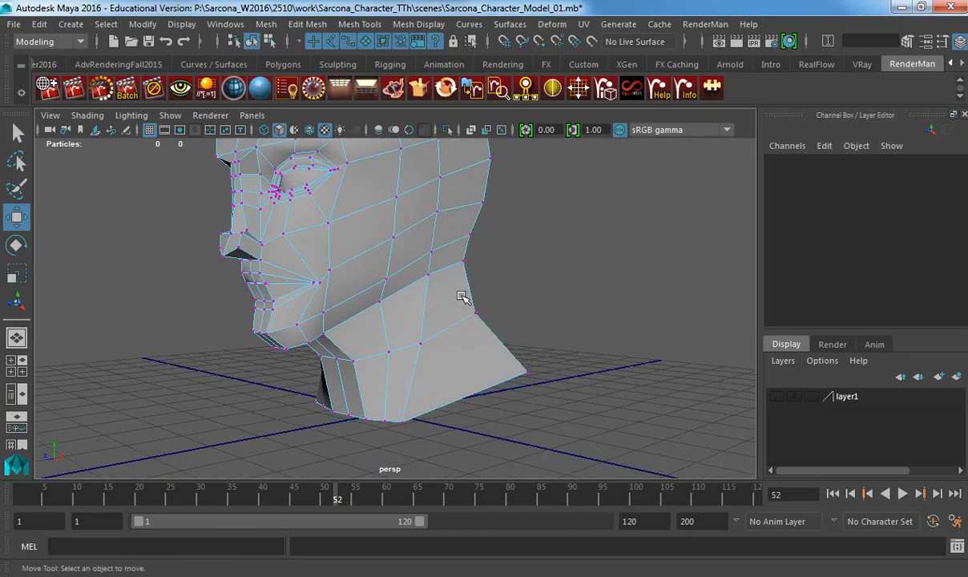
Narrow the front of the neck's lower edge by scaling its vertices together horizontally.
click(428, 274)
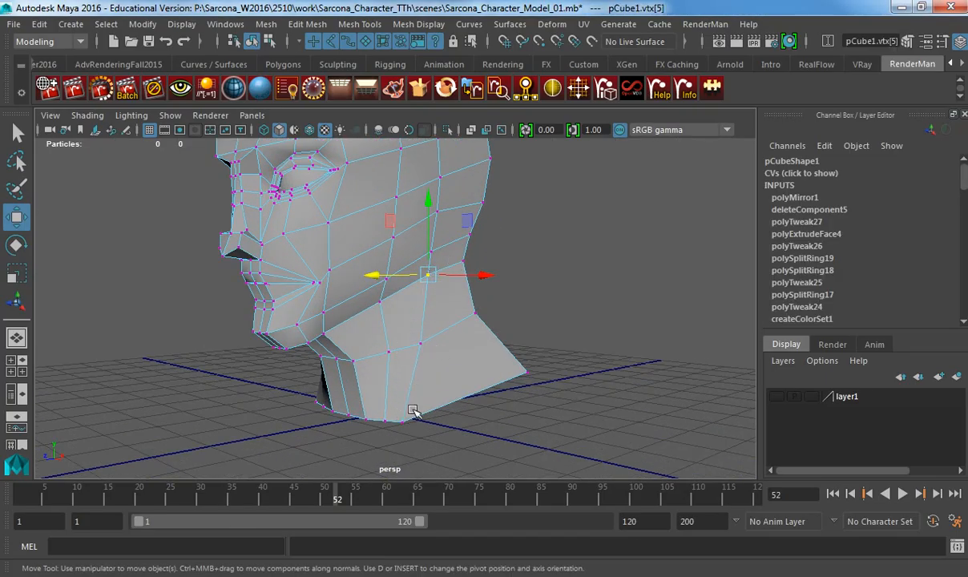
alt+drag(329, 410, 402, 384)
key(r)
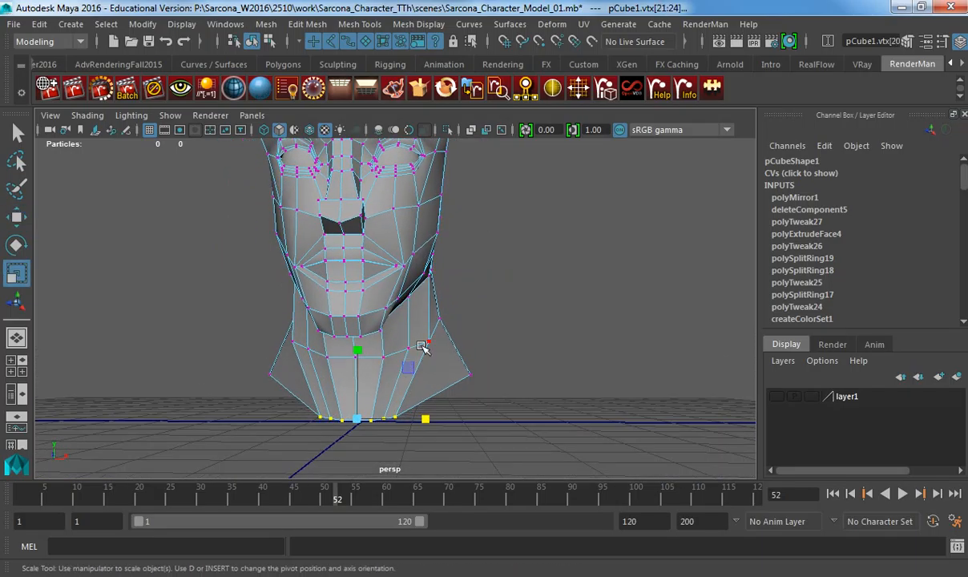
Narrow the front row of neck vertices just below the chin by scaling them together horizontally.
click(415, 343)
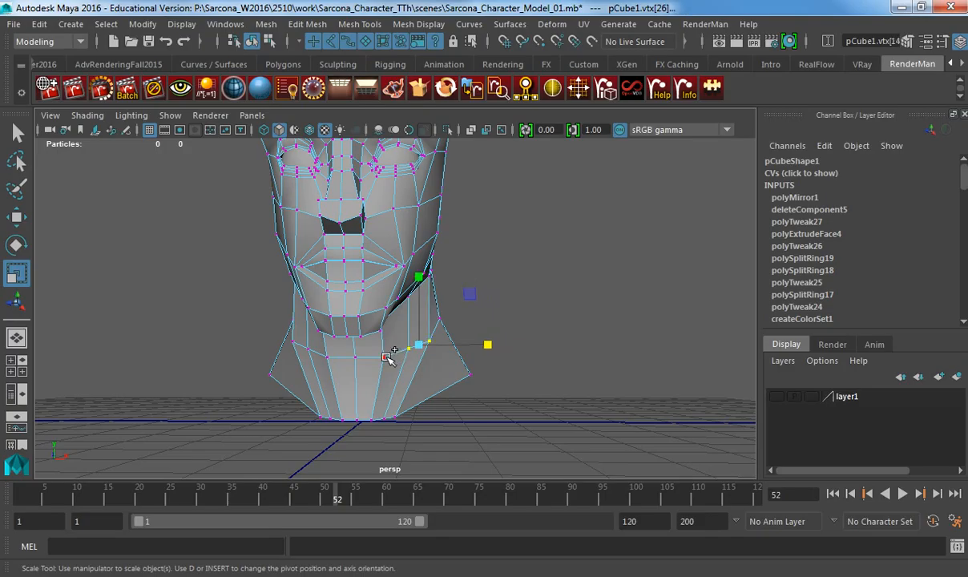
shift+click(367, 356)
shift+click(328, 356)
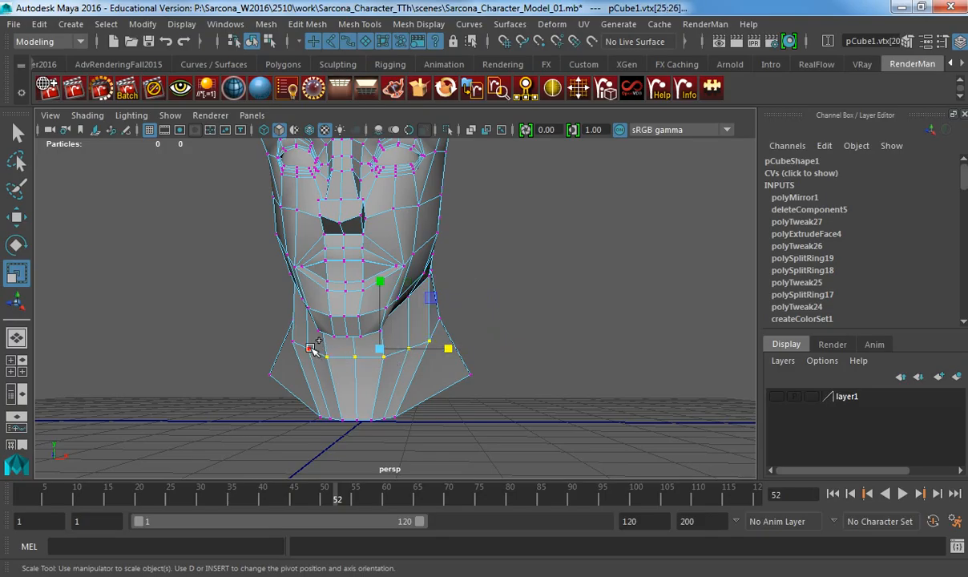
shift+click(309, 348)
shift+click(294, 343)
drag(426, 347, 397, 351)
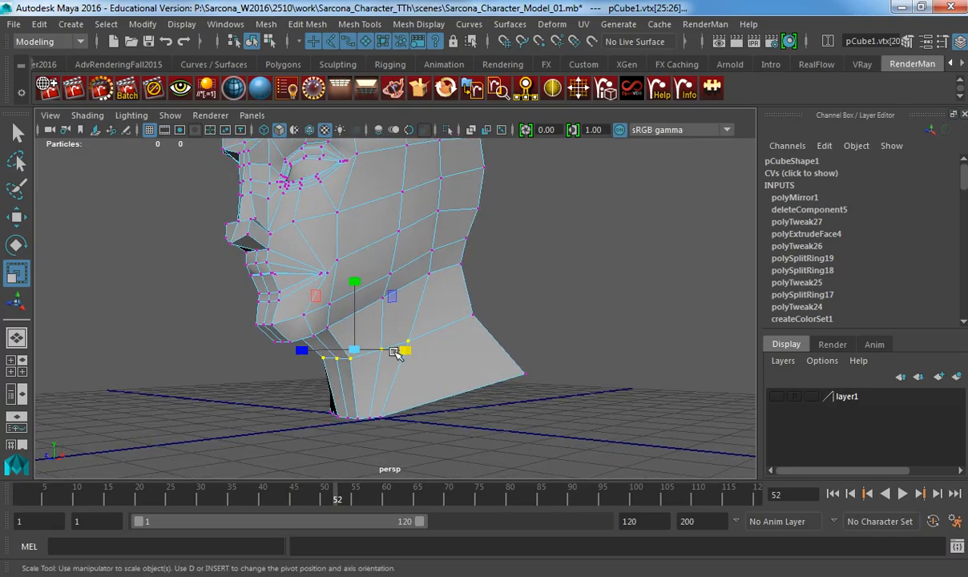
Return to object selection and check the narrowed neck in smooth preview.
right_drag(433, 310, 440, 304)
click(453, 308)
key(3)
click(515, 312)
mouse_move(517, 312)
alt+mouse_down()
mouse_move(643, 309)
mouse_move(578, 313)
alt+mouse_up()
Widen the back of the neck base on the unsmoothed mesh by scaling its two outer corner vertices apart horizontally.
click(382, 330)
key(1)
alt+drag(397, 312, 397, 338)
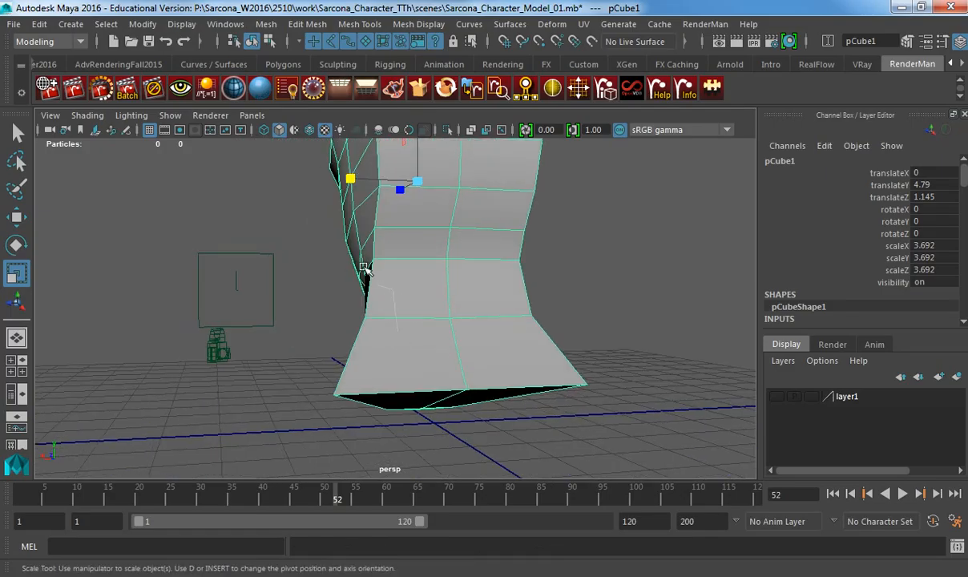
right_drag(397, 154, 328, 165)
alt+drag(366, 328, 335, 376)
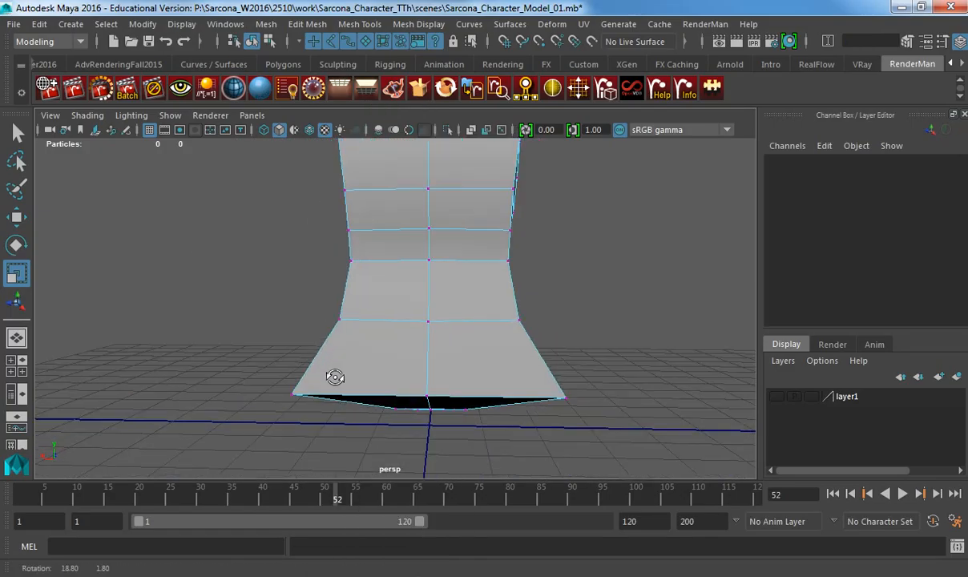
click(553, 399)
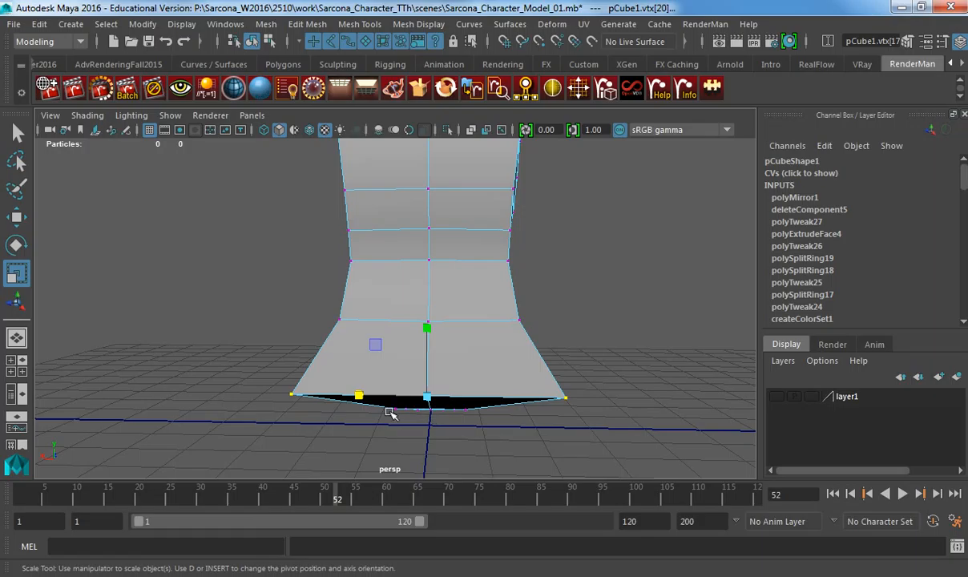
drag(358, 393, 308, 399)
alt+drag(321, 397, 514, 375)
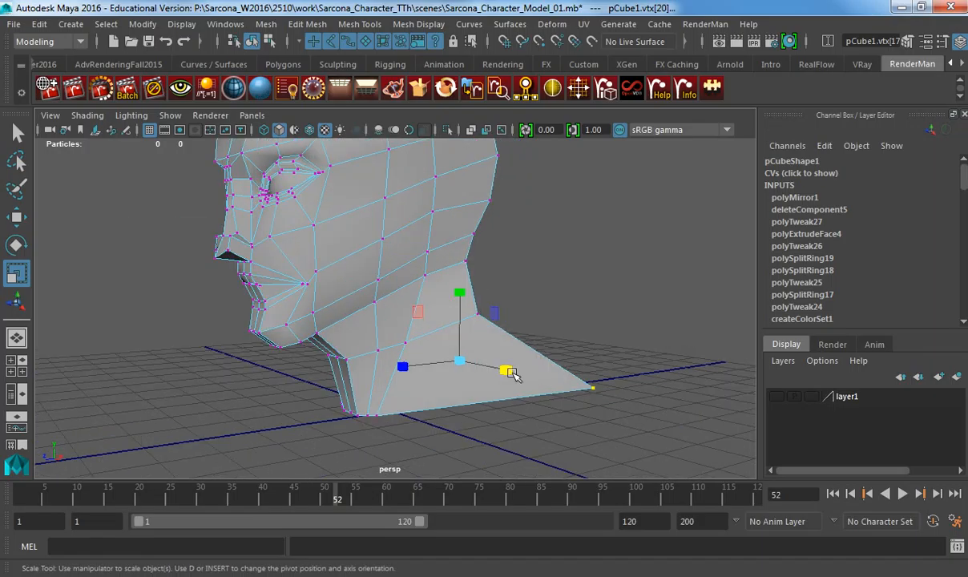
Examine the widened neck base and whole head in smooth preview from the side, three-quarter and front angles.
right_drag(377, 287, 399, 269)
key(3)
scroll(425, 280, down, 3)
click(475, 360)
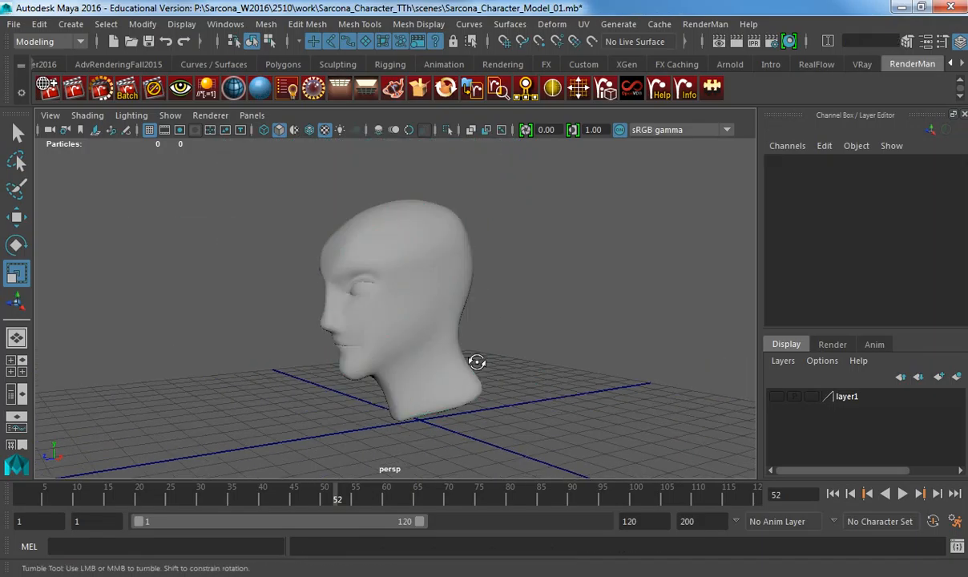
alt+drag(475, 360, 369, 348)
alt+drag(478, 256, 469, 241)
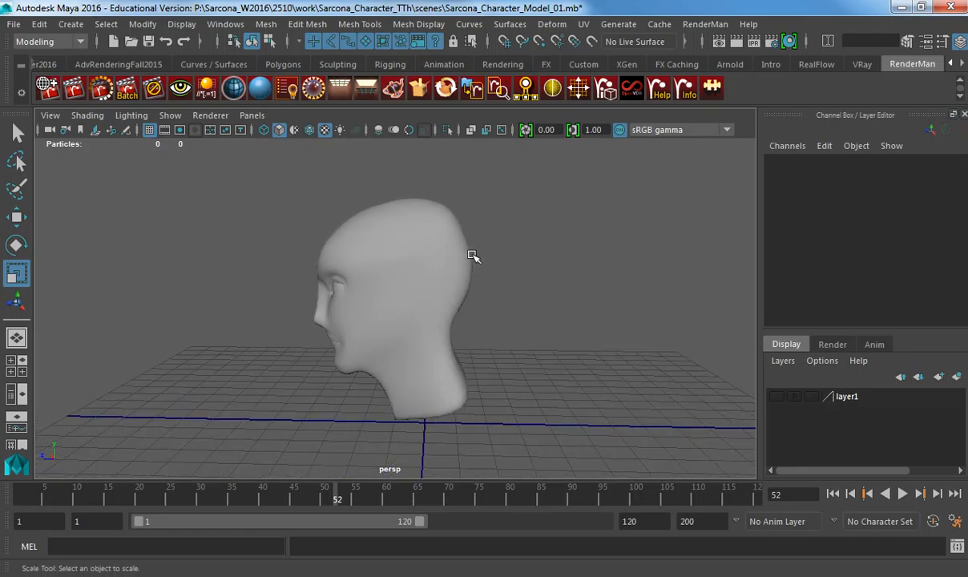
alt+drag(339, 286, 499, 290)
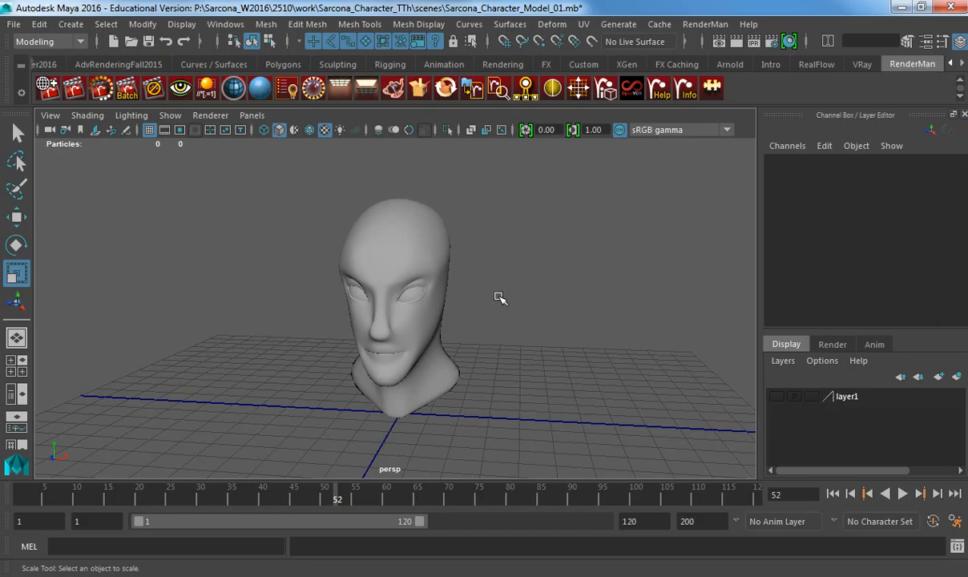
alt+drag(469, 317, 480, 301)
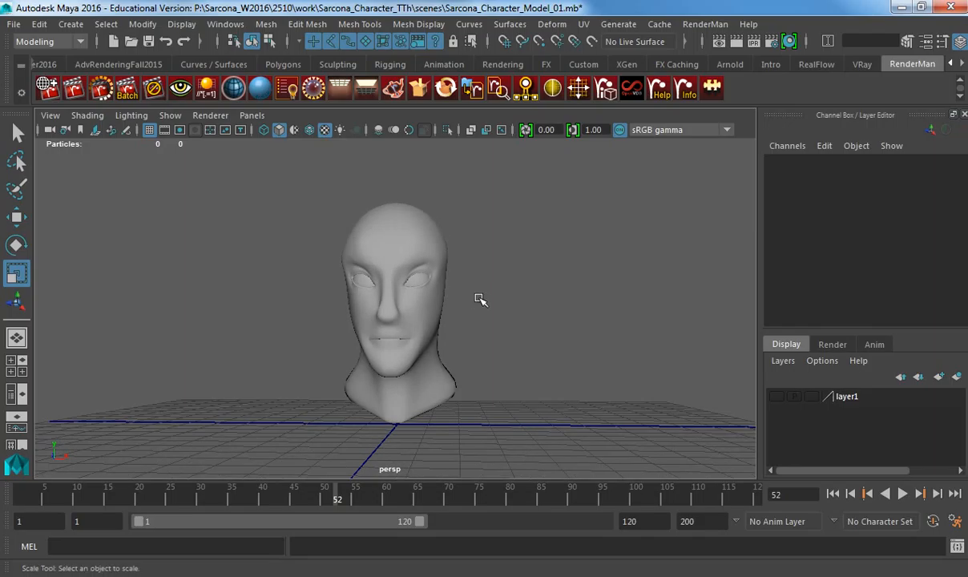
Save the scene as a new version, replacing "Model_01" in the file name with "BaseHead_02".
click(9, 24)
click(62, 99)
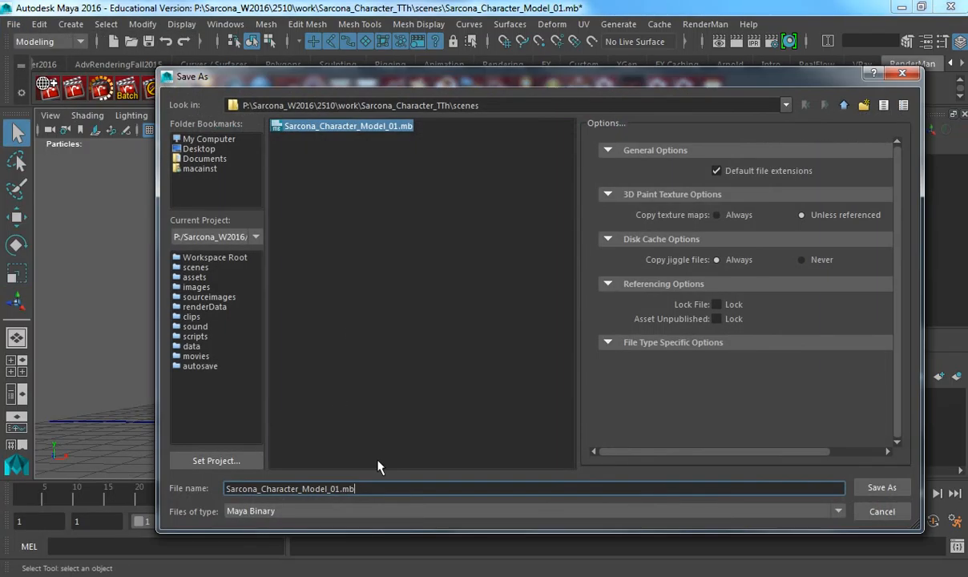
drag(342, 488, 302, 488)
text(2)
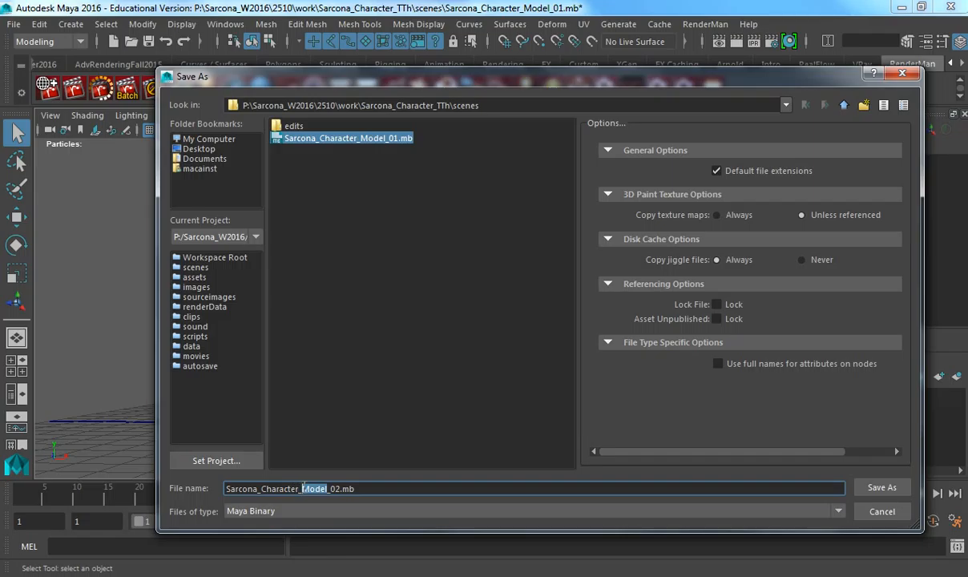
text(BaseHead)
key(Return)
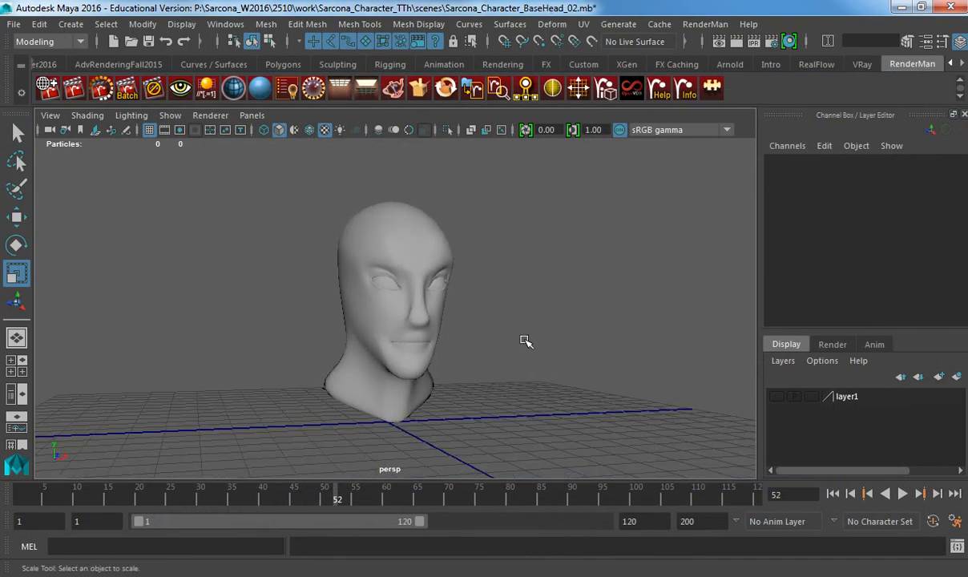
alt+drag(525, 341, 566, 346)
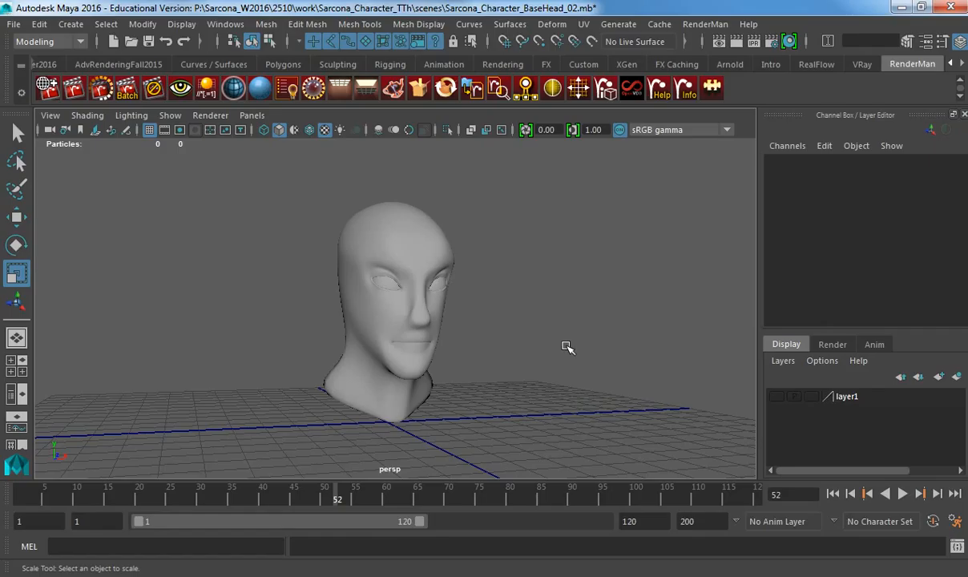